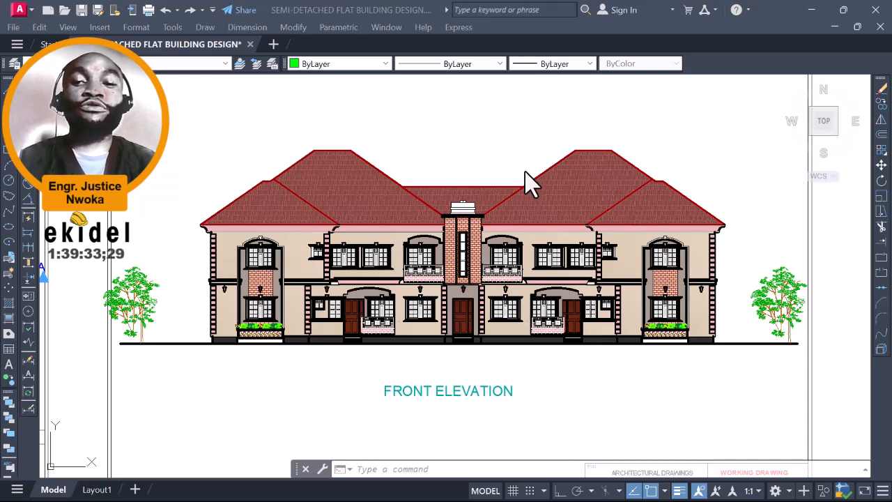
Step: Examine the front elevation of the semi-detached flat building, including its roof, windows and entrances
{"action": "scroll", "coordinate": [464, 149], "scroll_direction": "up", "scroll_amount": 3}
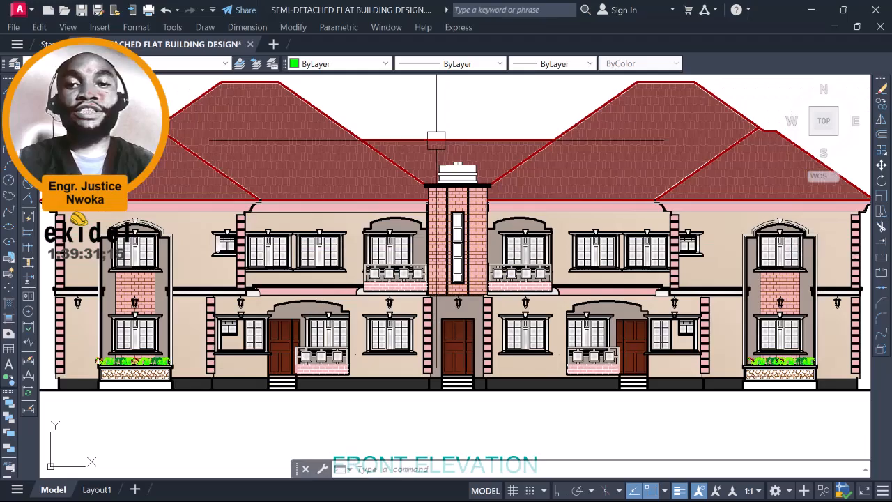
{"action": "scroll", "coordinate": [436, 139], "scroll_direction": "down", "scroll_amount": 2}
{"action": "middle_click_drag", "start_coordinate": [430, 101], "coordinate": [420, 119]}
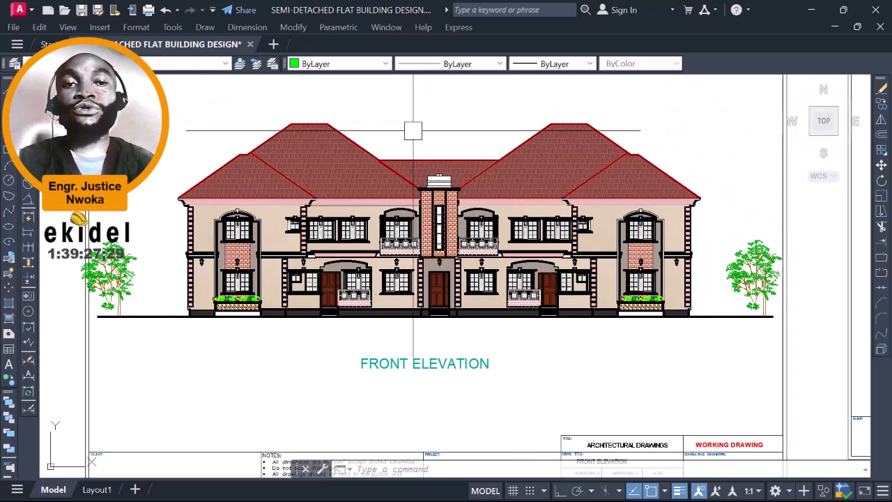
{"action": "scroll", "coordinate": [413, 129], "scroll_direction": "up", "scroll_amount": 2}
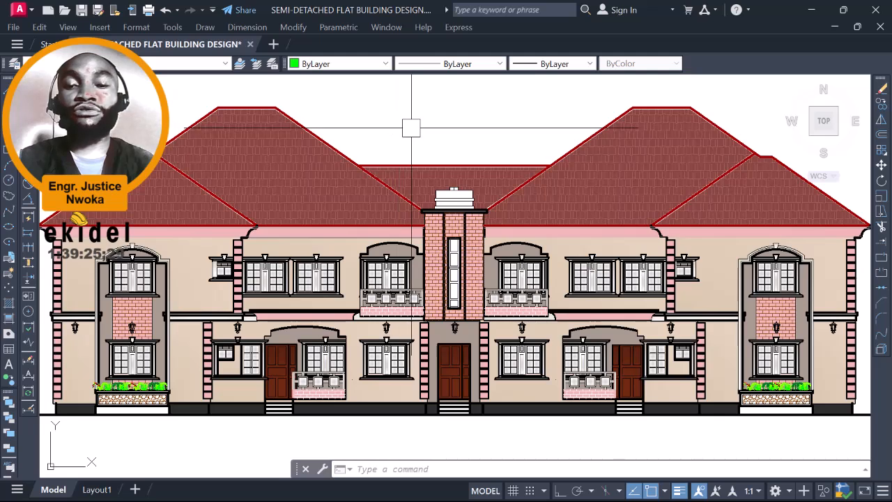
{"action": "scroll", "coordinate": [411, 128], "scroll_direction": "down", "scroll_amount": 2}
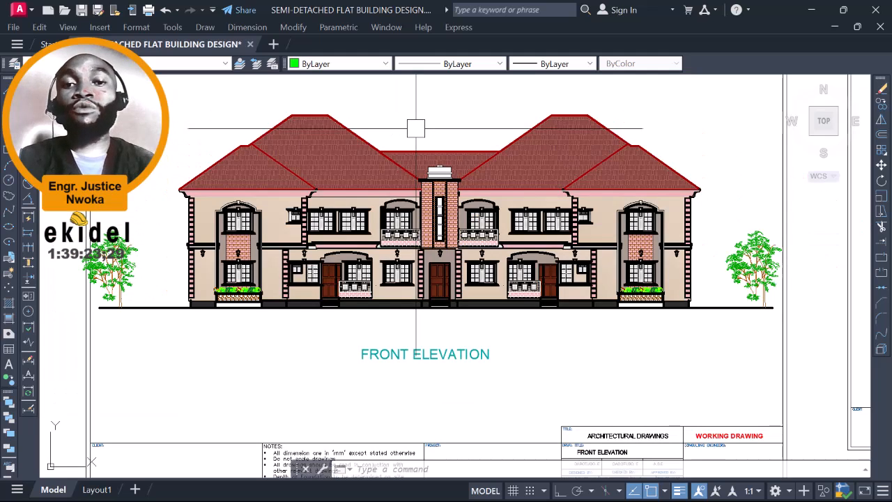
{"action": "scroll", "coordinate": [415, 128], "scroll_direction": "up", "scroll_amount": 2}
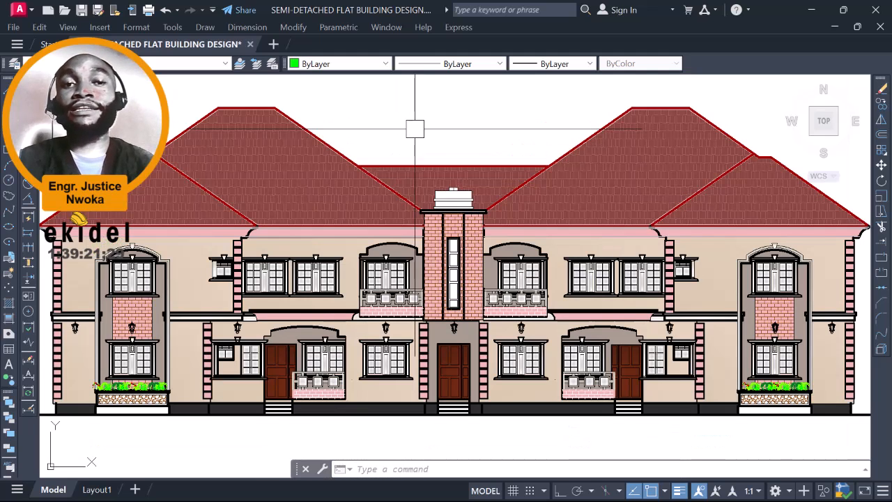
{"action": "scroll", "coordinate": [417, 129], "scroll_direction": "down", "scroll_amount": 2}
{"action": "middle_click_drag", "start_coordinate": [425, 129], "coordinate": [426, 160]}
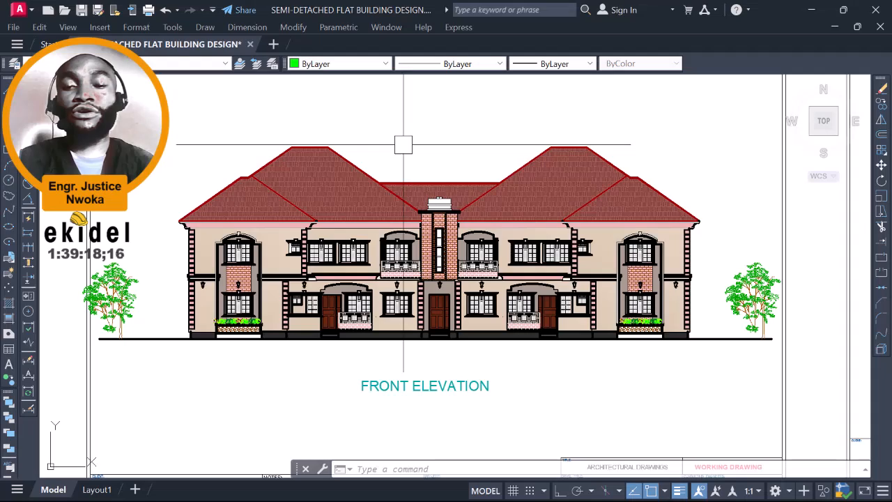
{"action": "scroll", "coordinate": [398, 168], "scroll_direction": "up", "scroll_amount": 1}
{"action": "scroll", "coordinate": [411, 157], "scroll_direction": "down", "scroll_amount": 2}
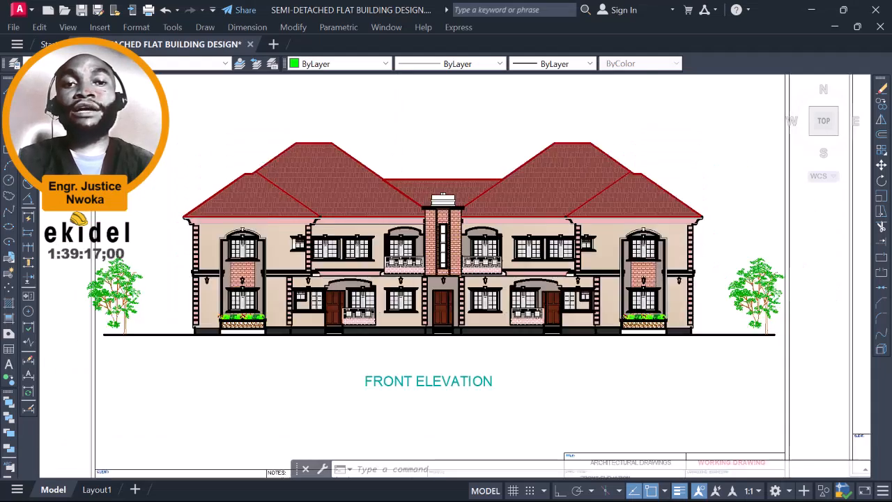
Step: Examine the general arrangement drawing below the elevation sheets, including its gridlines, columns and panels P1 to P13
{"action": "scroll", "coordinate": [422, 157], "scroll_direction": "down", "scroll_amount": 3}
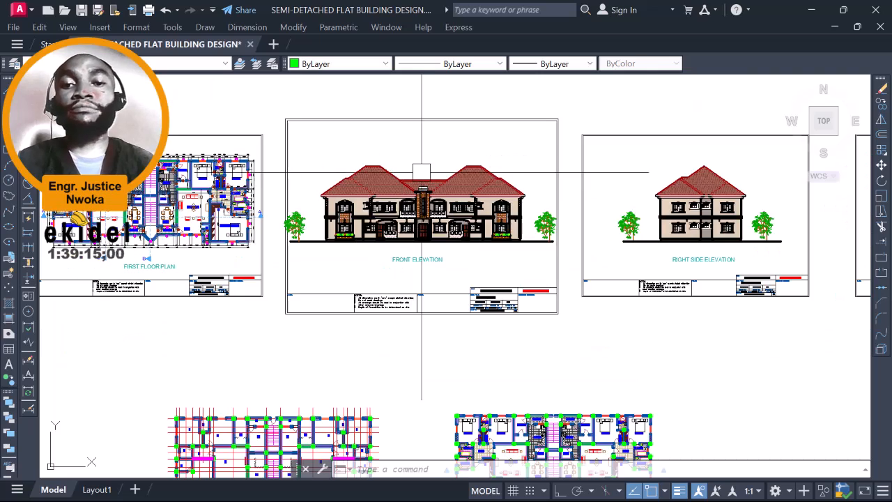
{"action": "scroll", "coordinate": [426, 309], "scroll_direction": "down", "scroll_amount": 2}
{"action": "scroll", "coordinate": [358, 278], "scroll_direction": "up", "scroll_amount": 8}
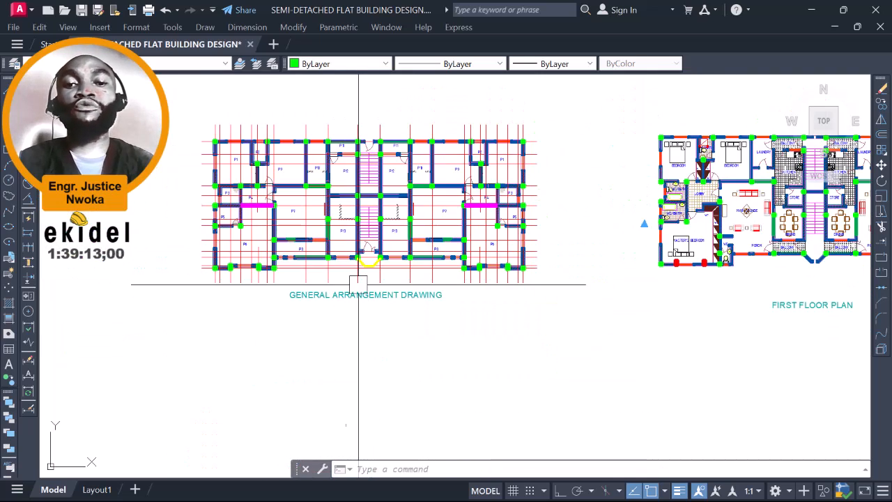
{"action": "scroll", "coordinate": [346, 171], "scroll_direction": "up", "scroll_amount": 2}
{"action": "middle_click_drag", "start_coordinate": [267, 152], "coordinate": [312, 166]}
{"action": "scroll", "coordinate": [300, 119], "scroll_direction": "up", "scroll_amount": 3}
{"action": "scroll", "coordinate": [300, 119], "scroll_direction": "down", "scroll_amount": 3}
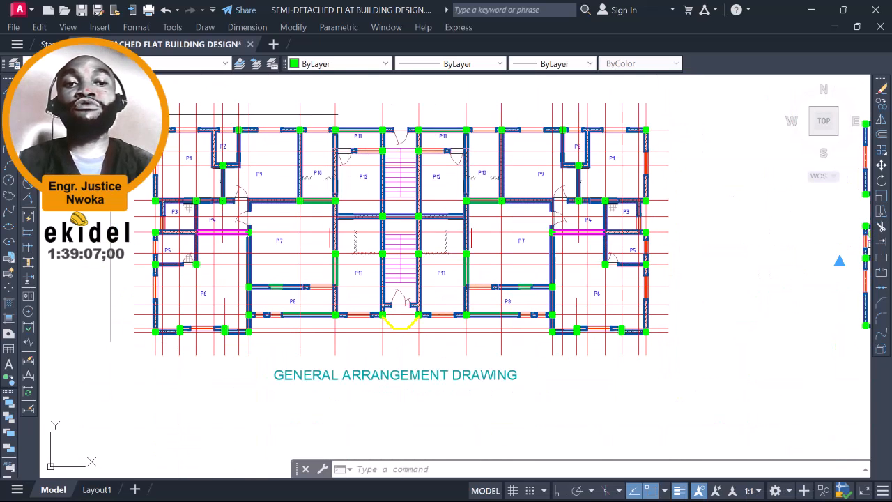
{"action": "scroll", "coordinate": [140, 121], "scroll_direction": "up", "scroll_amount": 4}
{"action": "scroll", "coordinate": [232, 137], "scroll_direction": "down", "scroll_amount": 2}
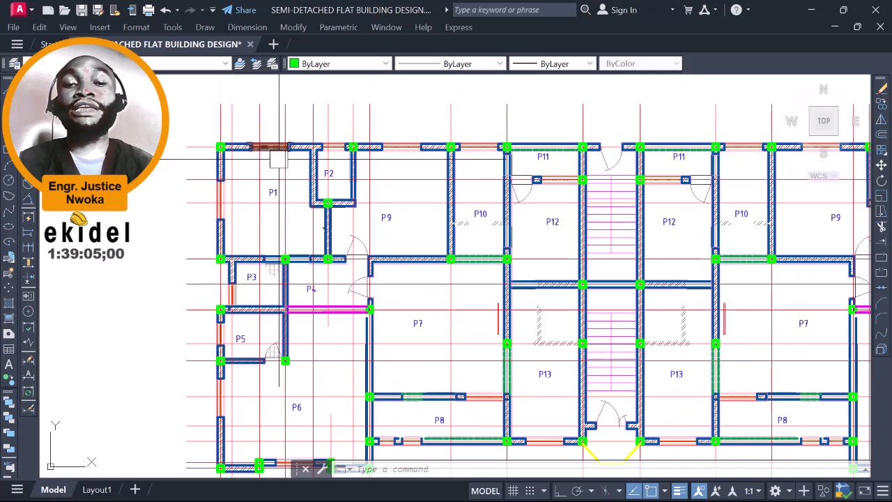
{"action": "scroll", "coordinate": [277, 213], "scroll_direction": "up", "scroll_amount": 4}
{"action": "scroll", "coordinate": [237, 198], "scroll_direction": "down", "scroll_amount": 4}
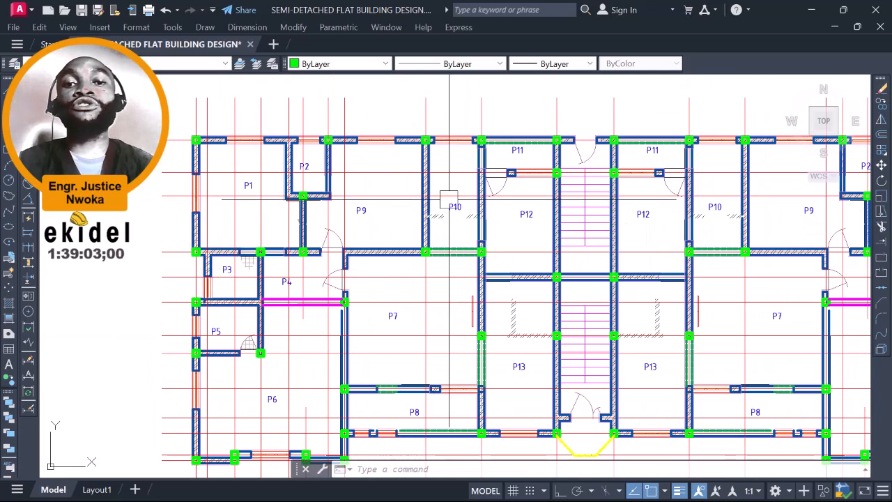
{"action": "scroll", "coordinate": [237, 201], "scroll_direction": "down", "scroll_amount": 2}
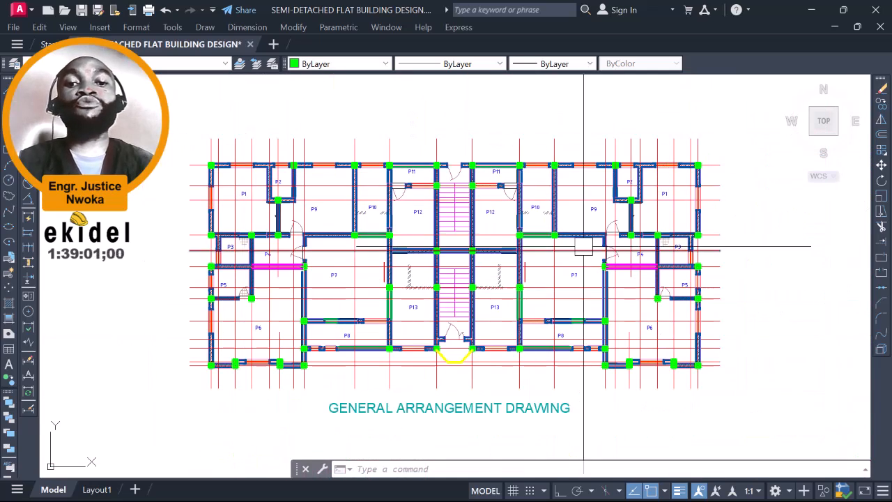
Step: Examine the first floor plan's room layout and the two red columns along the master's bedroom outer wall
{"action": "middle_click_drag", "start_coordinate": [584, 248], "coordinate": [269, 237]}
{"action": "scroll", "coordinate": [266, 239], "scroll_direction": "down", "scroll_amount": 2}
{"action": "middle_click_drag", "start_coordinate": [573, 231], "coordinate": [438, 226]}
{"action": "scroll", "coordinate": [533, 216], "scroll_direction": "up", "scroll_amount": 2}
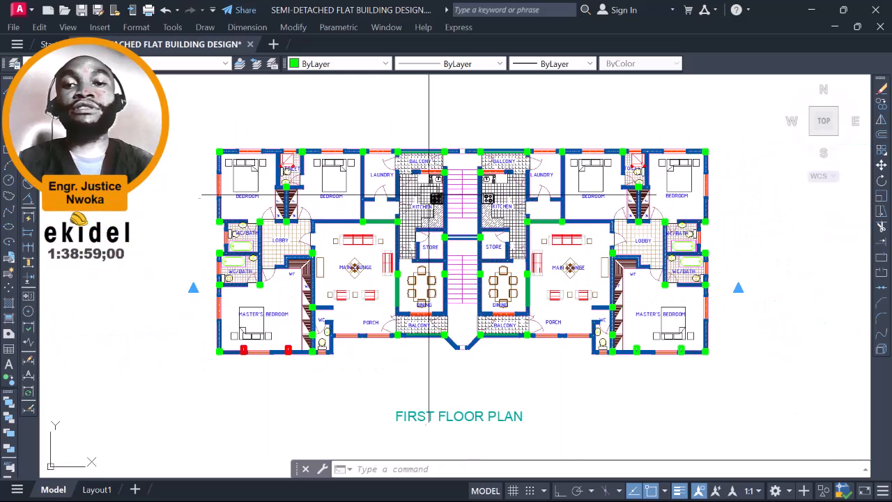
{"action": "middle_click_drag", "start_coordinate": [427, 196], "coordinate": [503, 193]}
{"action": "scroll", "coordinate": [395, 230], "scroll_direction": "up", "scroll_amount": 4}
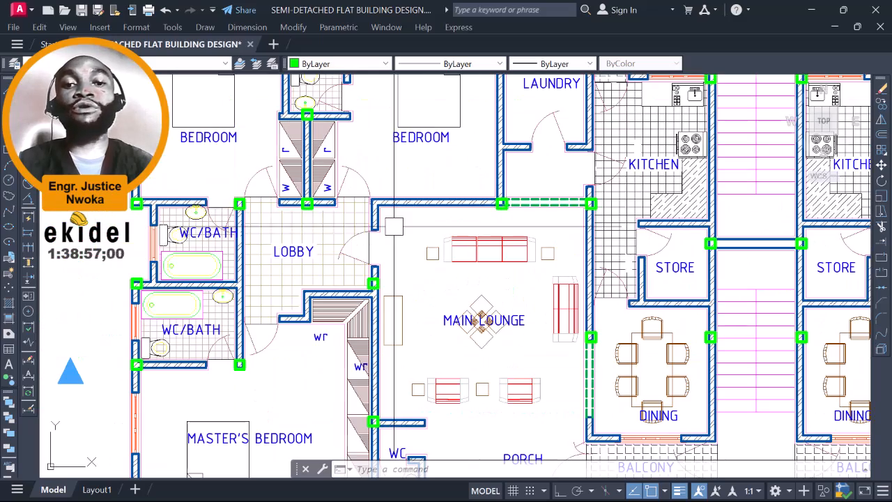
{"action": "scroll", "coordinate": [420, 178], "scroll_direction": "down", "scroll_amount": 2}
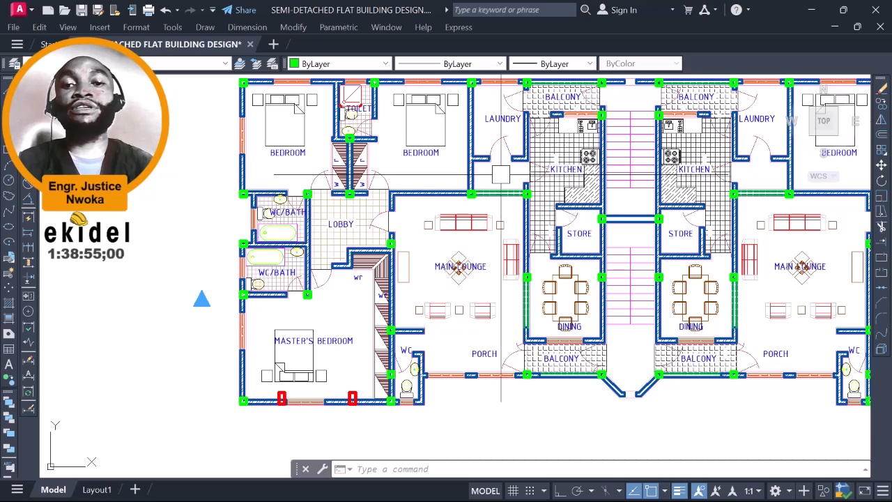
{"action": "middle_click_drag", "start_coordinate": [501, 174], "coordinate": [452, 208]}
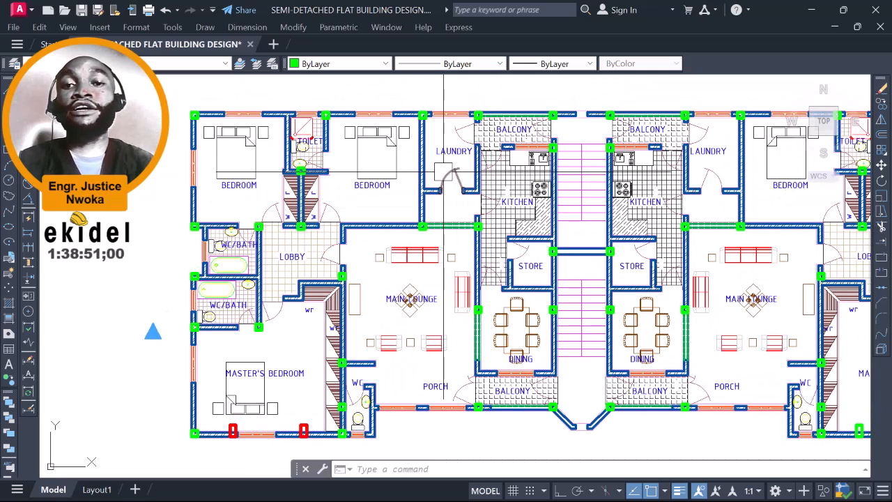
{"action": "scroll", "coordinate": [484, 156], "scroll_direction": "down", "scroll_amount": 2}
{"action": "middle_click_drag", "start_coordinate": [394, 163], "coordinate": [473, 166]}
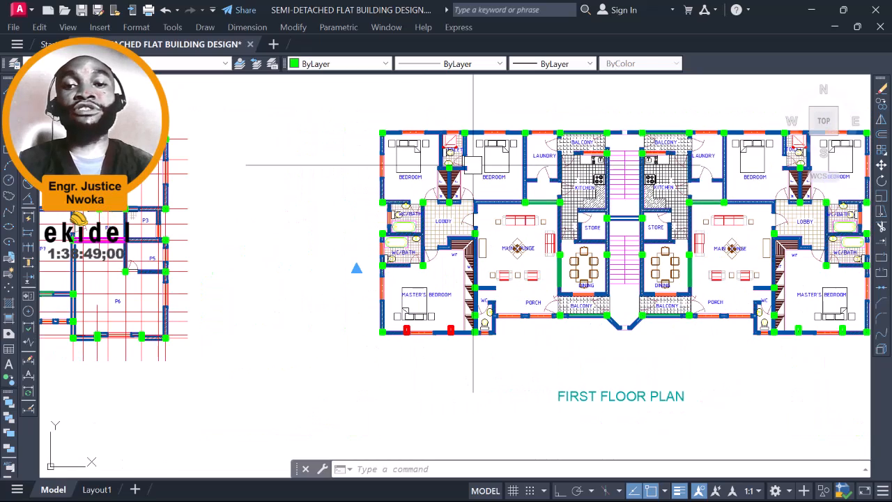
{"action": "scroll", "coordinate": [465, 163], "scroll_direction": "down", "scroll_amount": 2}
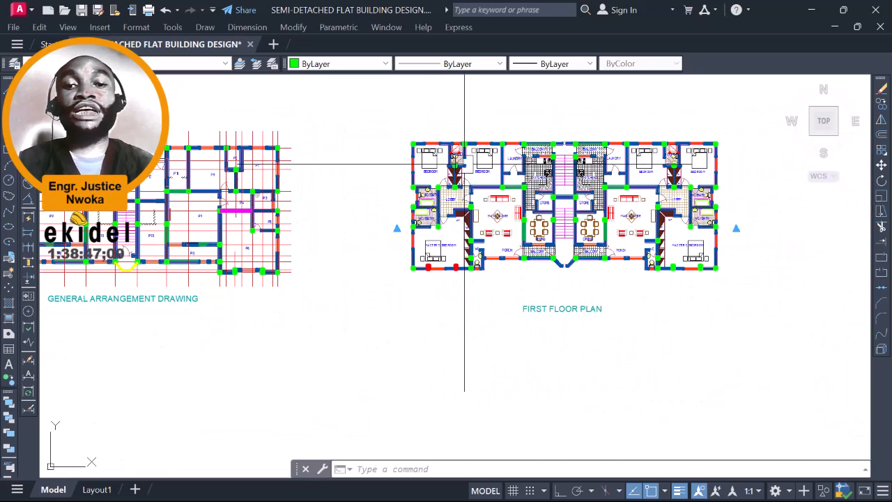
{"action": "scroll", "coordinate": [436, 285], "scroll_direction": "up", "scroll_amount": 6}
{"action": "scroll", "coordinate": [404, 174], "scroll_direction": "up", "scroll_amount": 2}
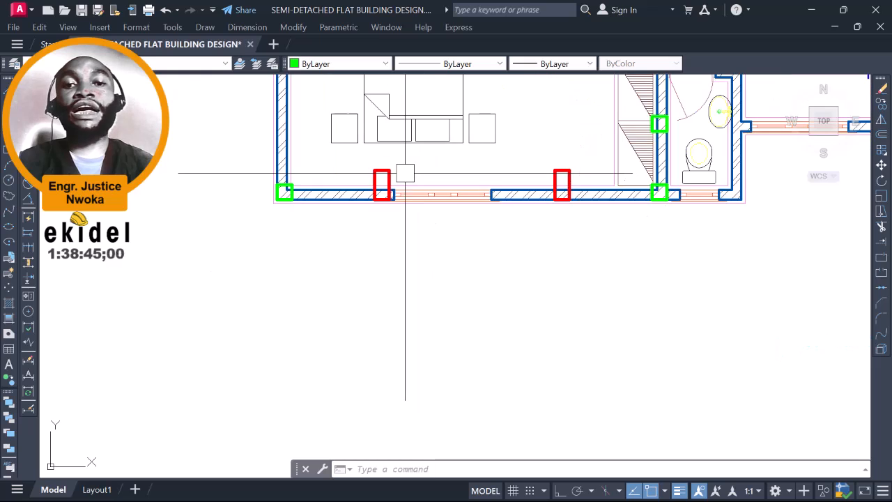
{"action": "scroll", "coordinate": [377, 164], "scroll_direction": "up", "scroll_amount": 2}
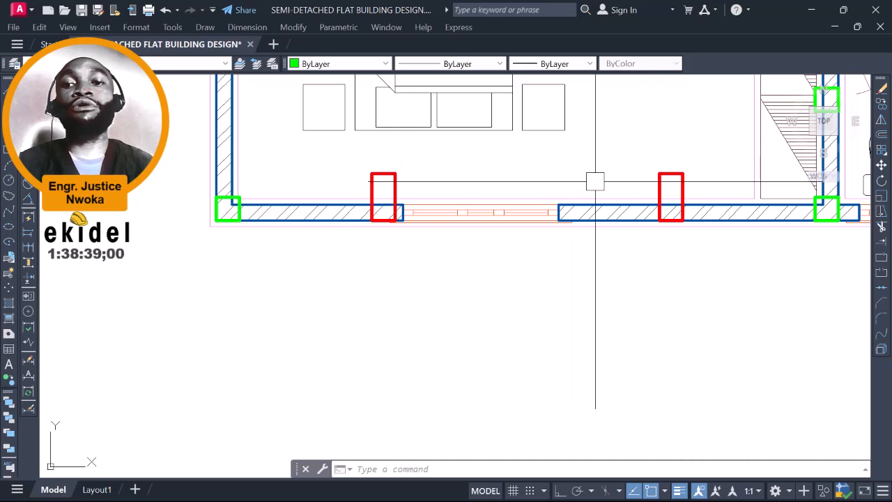
Step: Return to the general arrangement drawing and review its overall column and beam layout
{"action": "scroll", "coordinate": [701, 185], "scroll_direction": "down", "scroll_amount": 8}
{"action": "middle_click_drag", "start_coordinate": [524, 182], "coordinate": [574, 223]}
{"action": "middle_click_drag", "start_coordinate": [534, 198], "coordinate": [537, 203]}
{"action": "scroll", "coordinate": [358, 163], "scroll_direction": "up", "scroll_amount": 3}
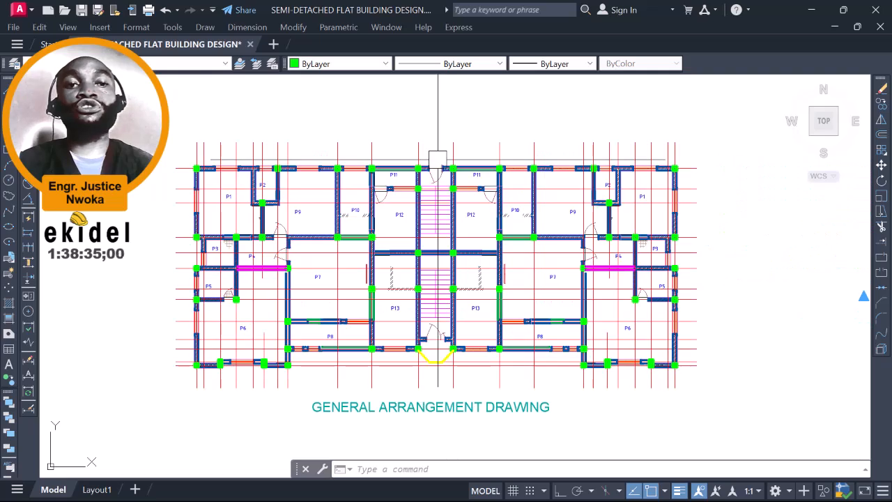
Step: Review the front elevation sheet beside the first floor plan and right side elevation, inspecting the roof and central brick tower closely
{"action": "scroll", "coordinate": [438, 159], "scroll_direction": "down", "scroll_amount": 6}
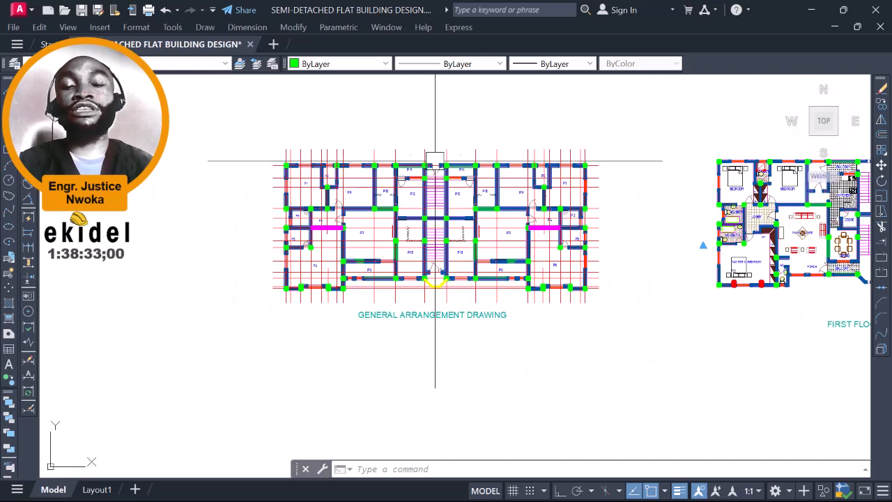
{"action": "middle_click_drag", "start_coordinate": [487, 159], "coordinate": [451, 285]}
{"action": "scroll", "coordinate": [508, 155], "scroll_direction": "up", "scroll_amount": 3}
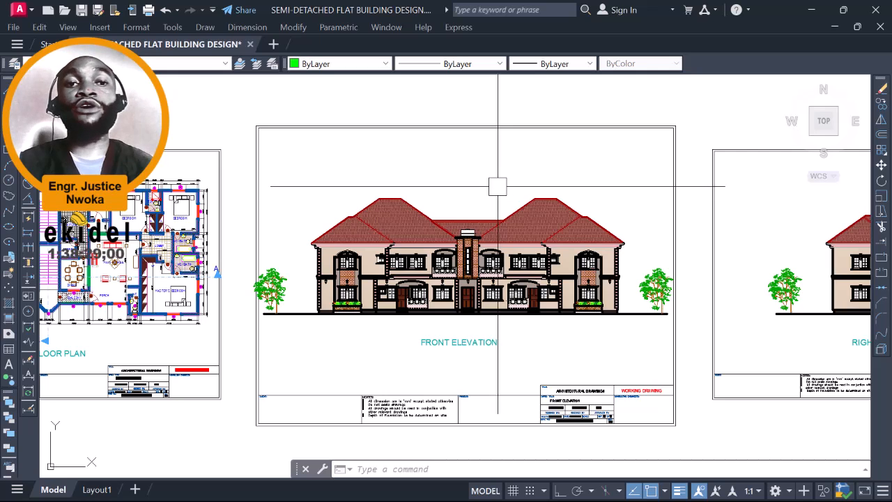
{"action": "scroll", "coordinate": [491, 186], "scroll_direction": "down", "scroll_amount": 2}
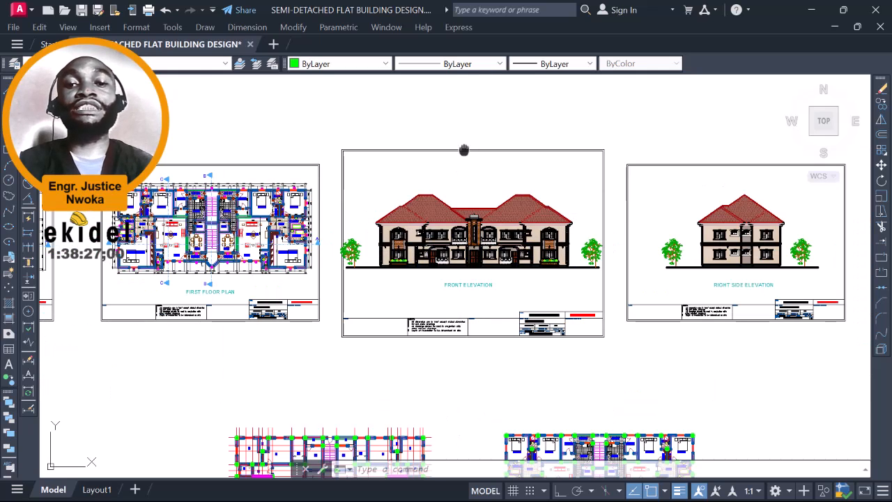
{"action": "middle_click_drag", "start_coordinate": [464, 147], "coordinate": [471, 122]}
{"action": "middle_click_drag", "start_coordinate": [402, 170], "coordinate": [437, 170]}
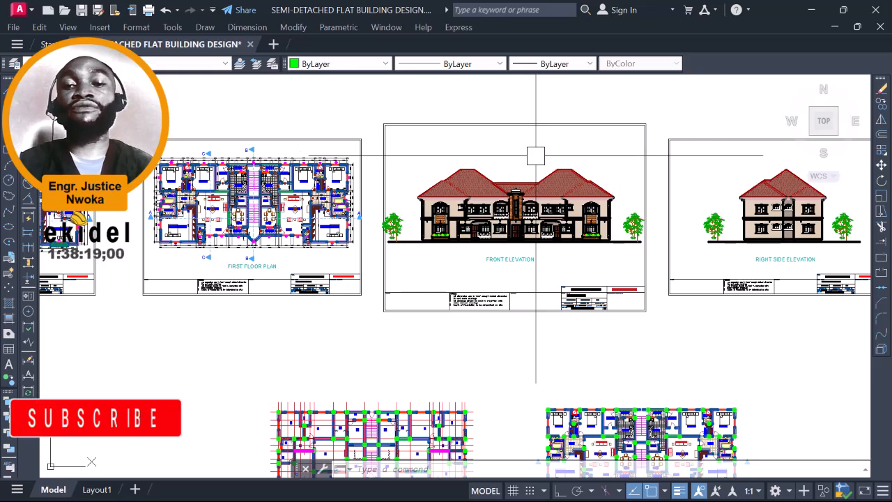
{"action": "scroll", "coordinate": [450, 166], "scroll_direction": "up", "scroll_amount": 2}
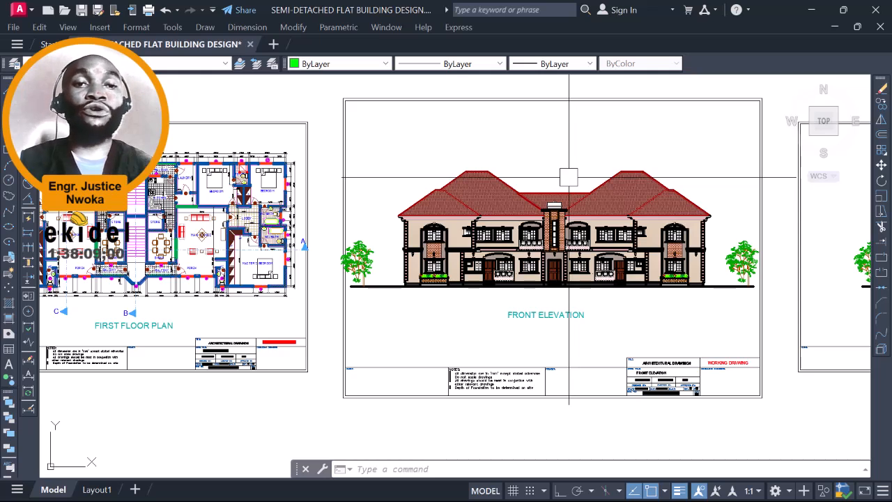
{"action": "scroll", "coordinate": [569, 178], "scroll_direction": "up", "scroll_amount": 5}
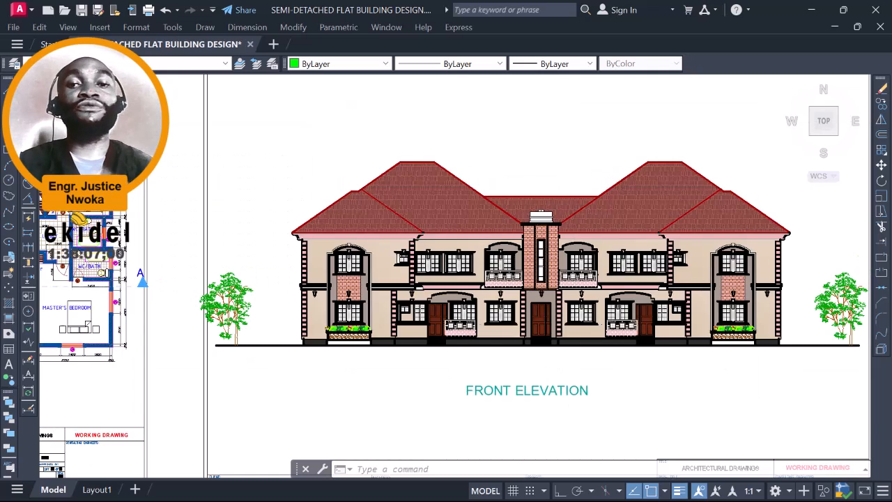
{"action": "scroll", "coordinate": [547, 170], "scroll_direction": "up", "scroll_amount": 2}
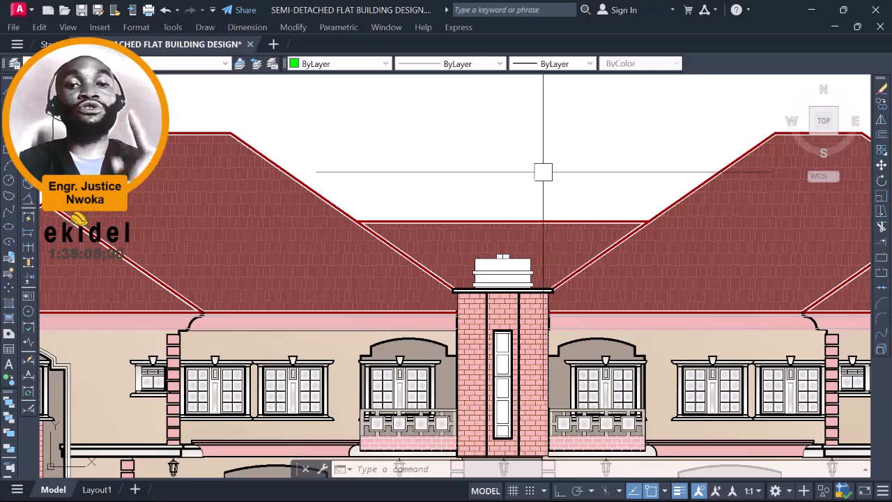
{"action": "scroll", "coordinate": [512, 151], "scroll_direction": "down", "scroll_amount": 6}
{"action": "middle_click_drag", "start_coordinate": [503, 216], "coordinate": [498, 136]}
{"action": "middle_click_drag", "start_coordinate": [488, 187], "coordinate": [421, 270]}
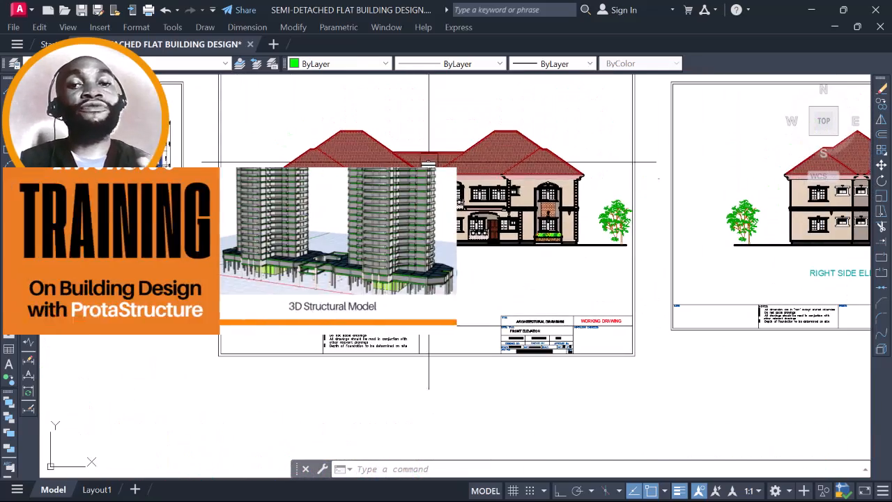
{"action": "scroll", "coordinate": [432, 171], "scroll_direction": "up", "scroll_amount": 4}
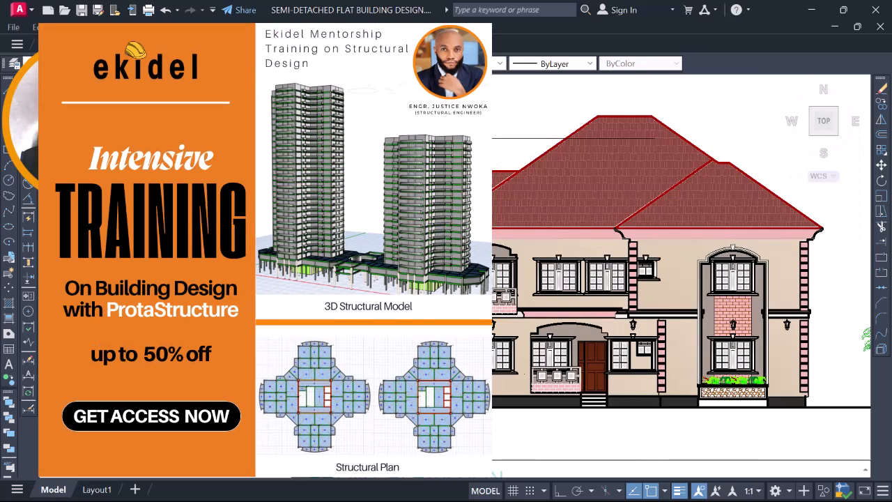
{"action": "mouse_move", "coordinate": [428, 140]}
{"action": "middle_mouse_down"}
{"action": "mouse_move", "coordinate": [511, 163]}
{"action": "mouse_move", "coordinate": [432, 143]}
{"action": "middle_mouse_up"}
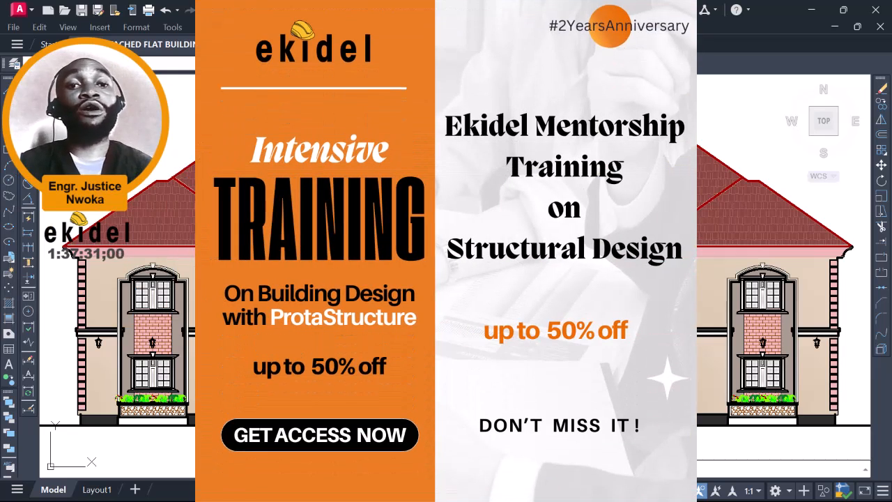
Step: Bring the whole general arrangement drawing back into view from the elevation sheets
{"action": "scroll", "coordinate": [446, 147], "scroll_direction": "down", "scroll_amount": 5}
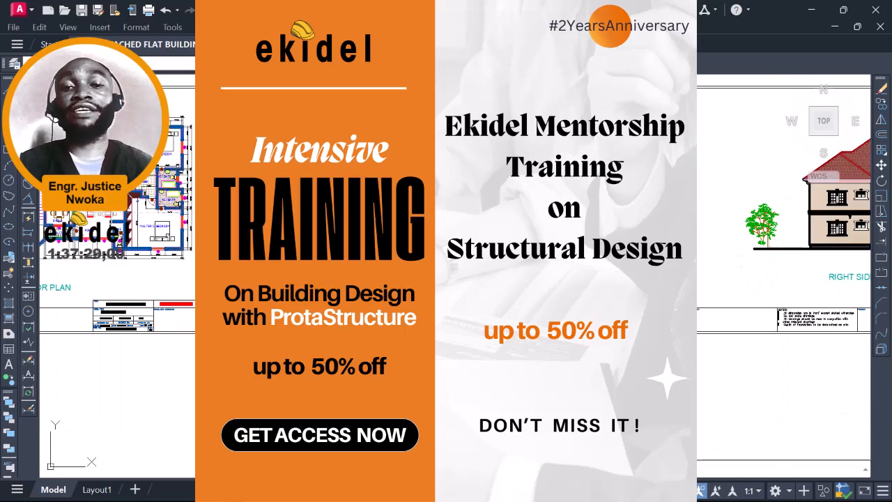
{"action": "scroll", "coordinate": [388, 265], "scroll_direction": "up", "scroll_amount": 6}
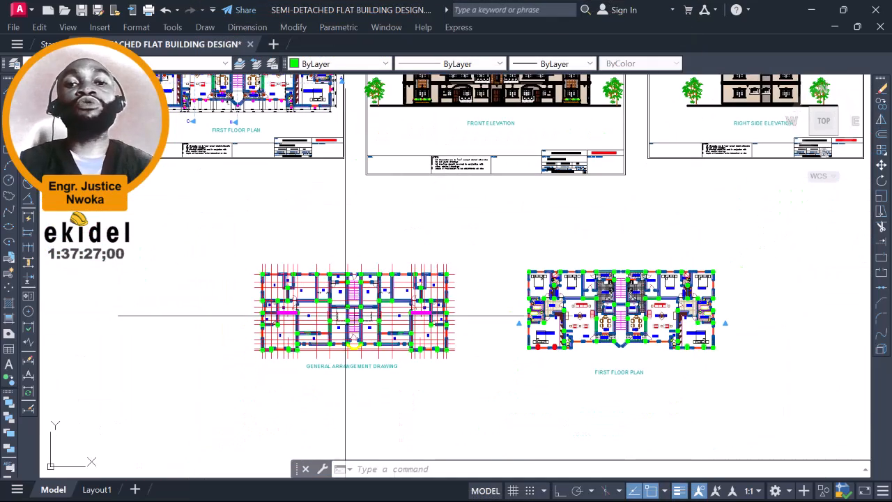
{"action": "scroll", "coordinate": [310, 340], "scroll_direction": "up", "scroll_amount": 2}
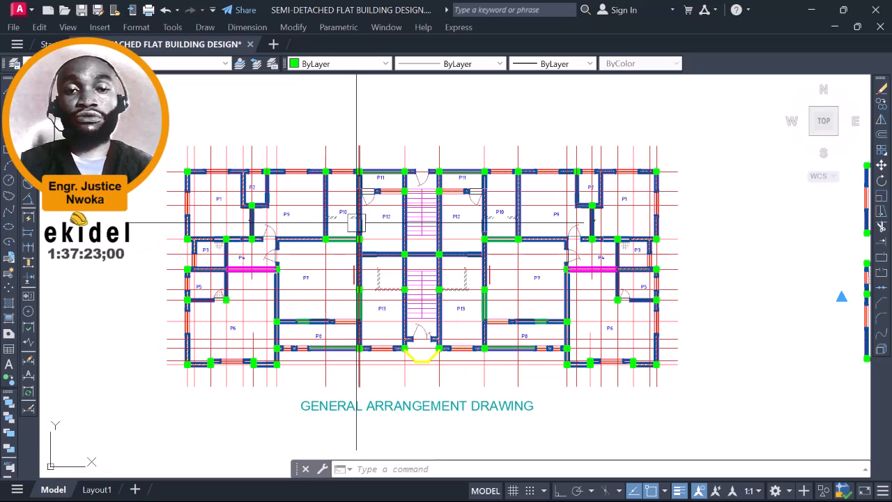
Step: Select the entire general arrangement drawing, including its gridlines and title, leaving out the neighbouring first floor plan
{"action": "middle_click_drag", "start_coordinate": [355, 216], "coordinate": [359, 200]}
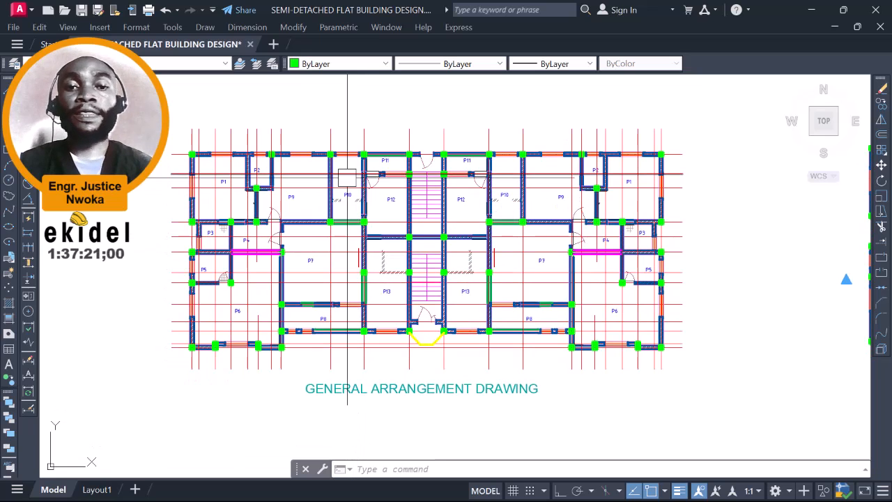
{"action": "scroll", "coordinate": [252, 163], "scroll_direction": "up", "scroll_amount": 4}
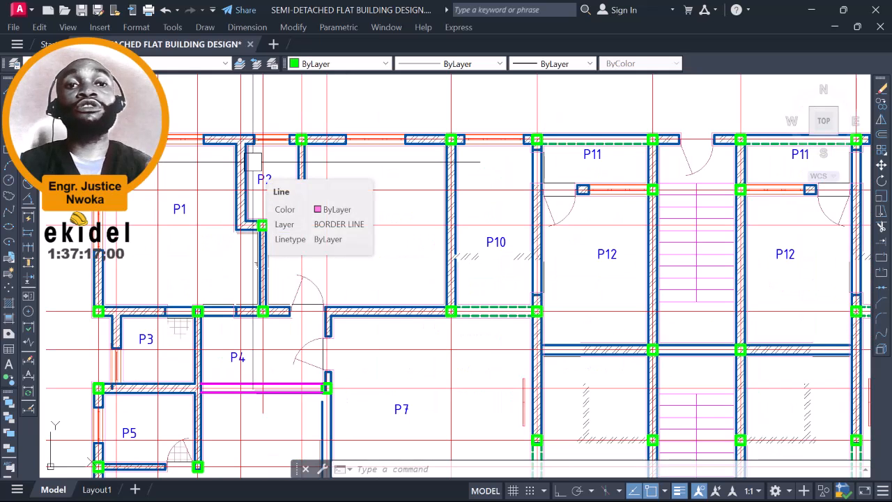
{"action": "scroll", "coordinate": [256, 264], "scroll_direction": "down", "scroll_amount": 6}
{"action": "scroll", "coordinate": [257, 263], "scroll_direction": "up", "scroll_amount": 3}
{"action": "scroll", "coordinate": [312, 172], "scroll_direction": "down", "scroll_amount": 5}
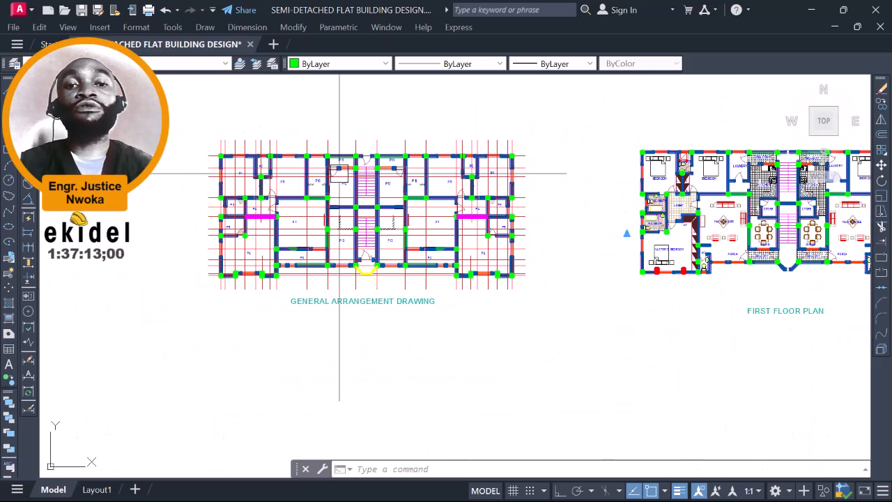
{"action": "left_click", "coordinate": [581, 103]}
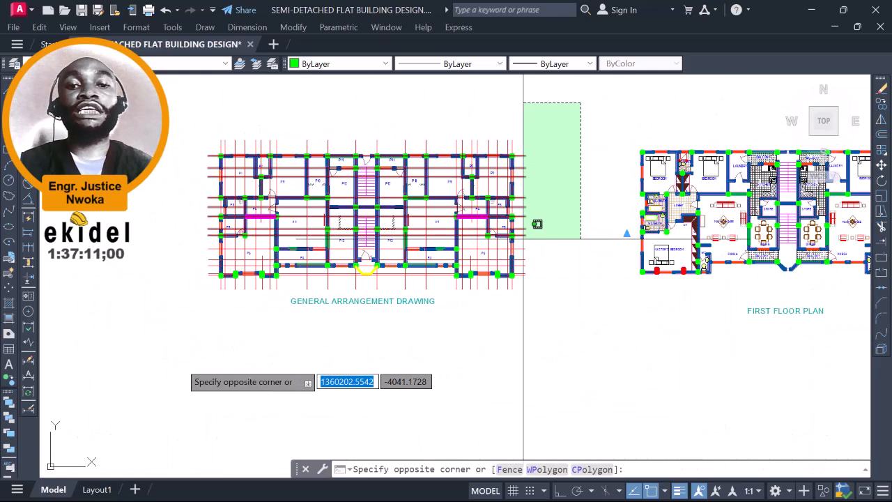
{"action": "left_click", "coordinate": [143, 368]}
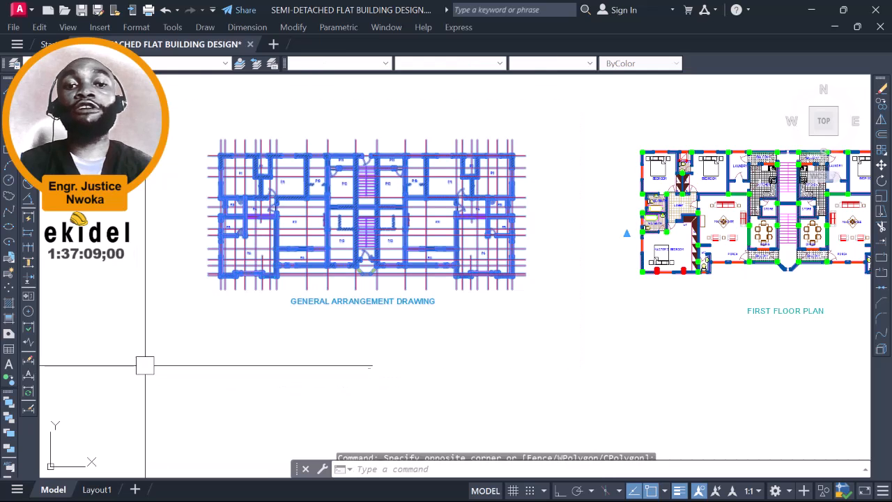
{"action": "scroll", "coordinate": [296, 181], "scroll_direction": "up", "scroll_amount": 3}
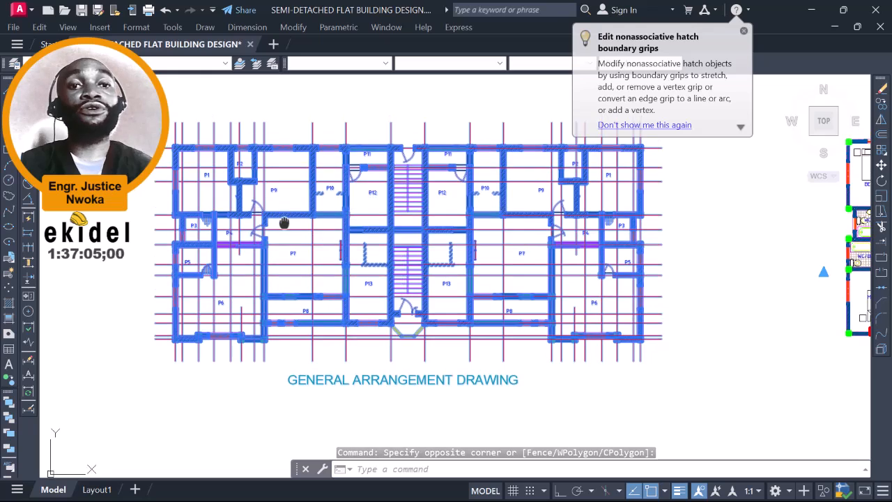
{"action": "middle_click_drag", "start_coordinate": [282, 209], "coordinate": [277, 249]}
{"action": "scroll", "coordinate": [348, 163], "scroll_direction": "down", "scroll_amount": 2}
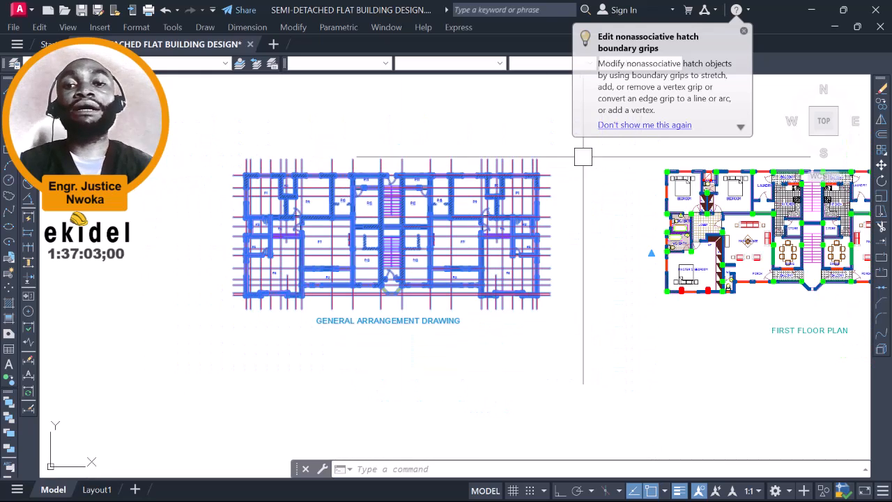
{"action": "left_click", "coordinate": [176, 349]}
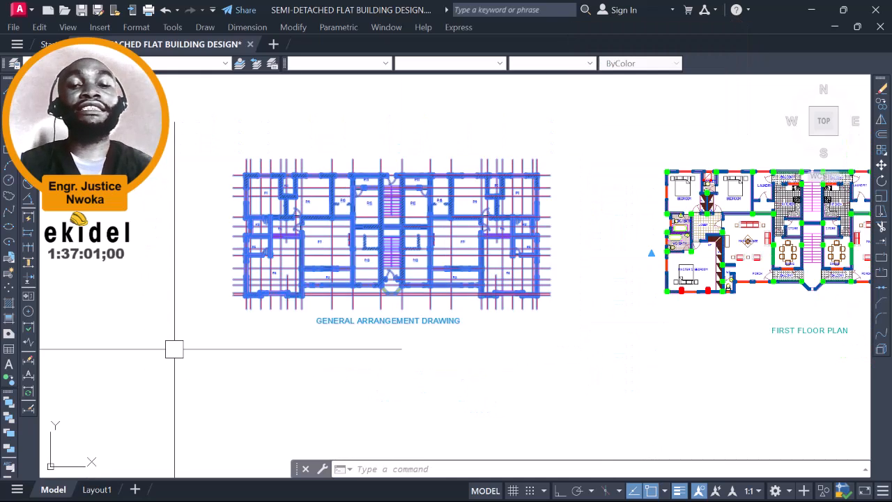
{"action": "scroll", "coordinate": [312, 208], "scroll_direction": "up", "scroll_amount": 2}
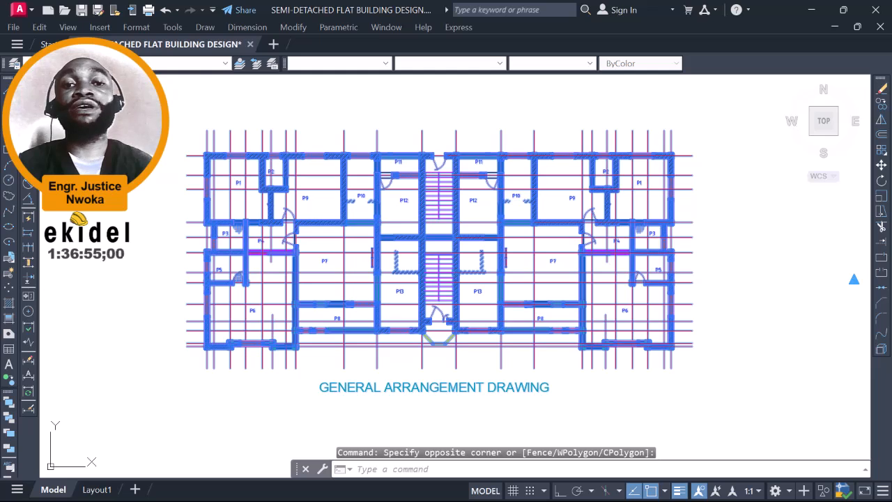
Step: Start Write Block for the selected general arrangement drawing and set the destination file type to AutoCAD 2018 DXF
{"action": "type", "text": "w"}
{"action": "key", "text": "Return"}
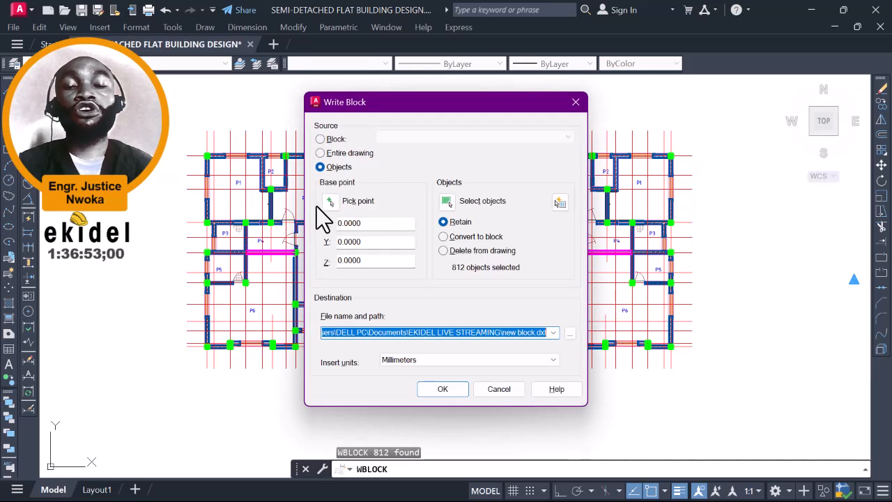
{"action": "left_click", "coordinate": [571, 334]}
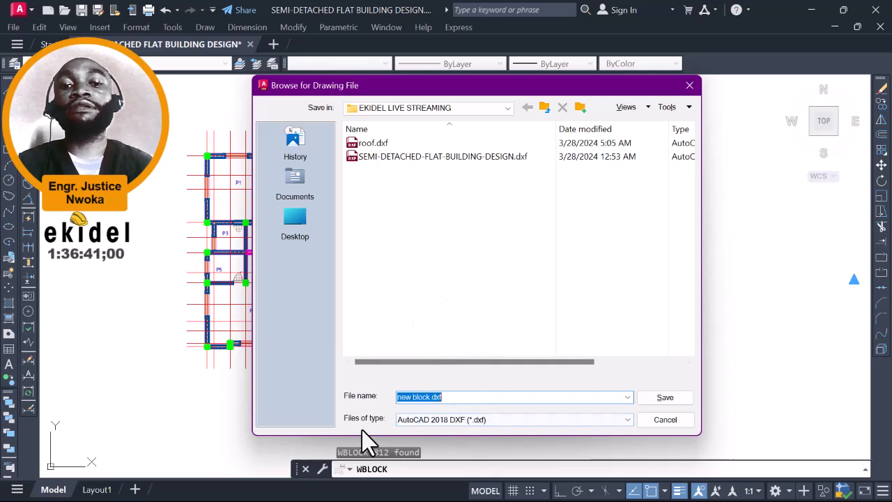
{"action": "left_click", "coordinate": [456, 419]}
{"action": "left_click", "coordinate": [453, 353]}
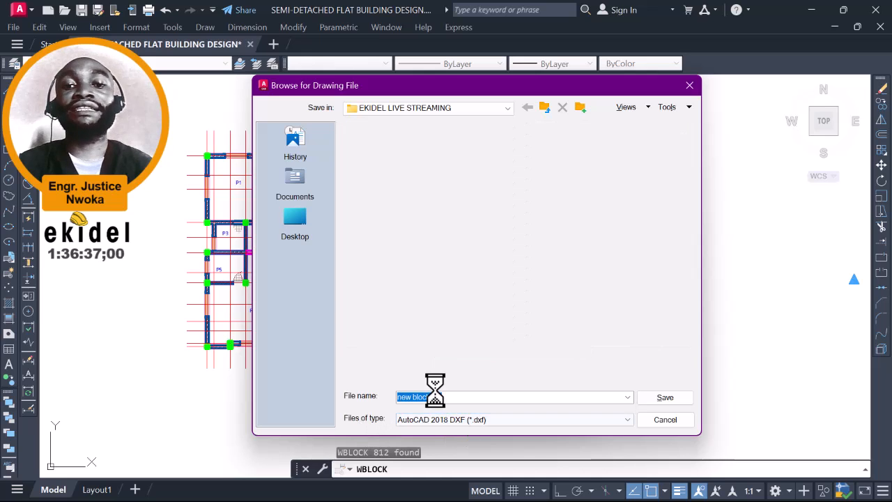
{"action": "left_click", "coordinate": [443, 421]}
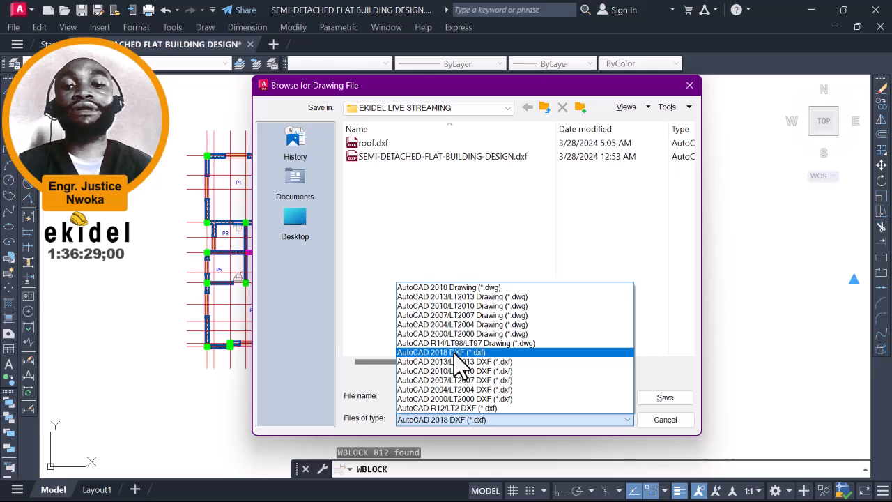
{"action": "left_click", "coordinate": [455, 353]}
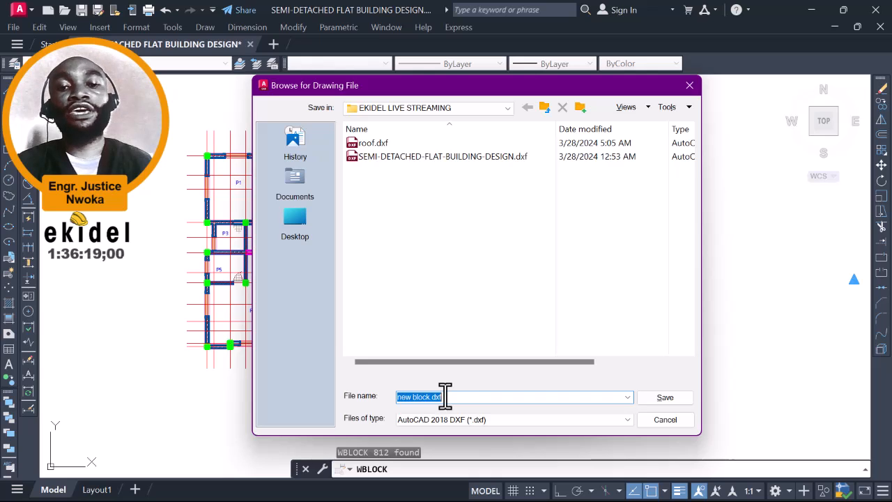
Step: Replace the existing SEMI-DETACHED-FLAT-BUILDING-DESIGN.dxf in the EKIDEL LIVE STREAMING folder by writing the selected objects to that file name
{"action": "type", "text": "SEMI-DETACHED-FLAT-BUILDING-DESIGN"}
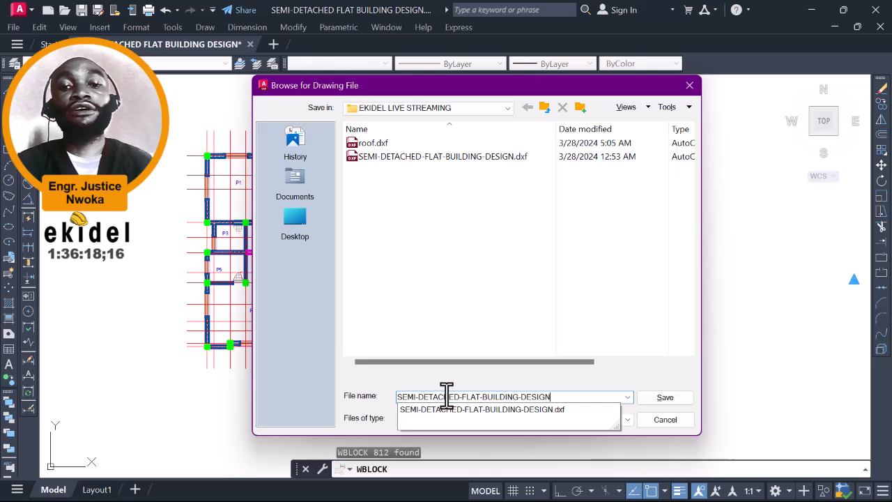
{"action": "left_click", "coordinate": [420, 156]}
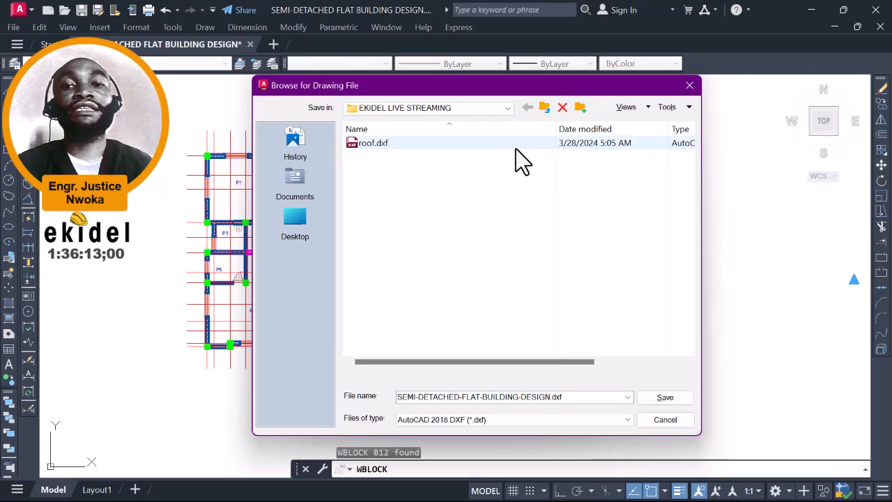
{"action": "double_click", "coordinate": [584, 399]}
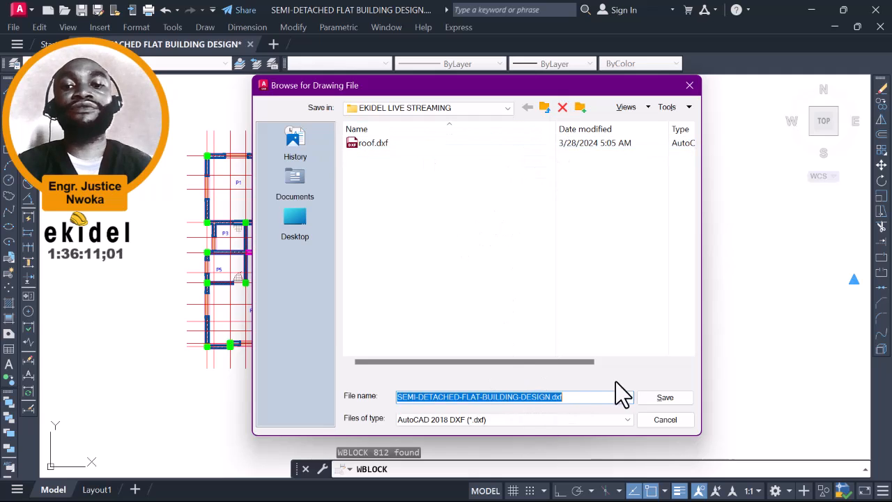
{"action": "left_click", "coordinate": [652, 397]}
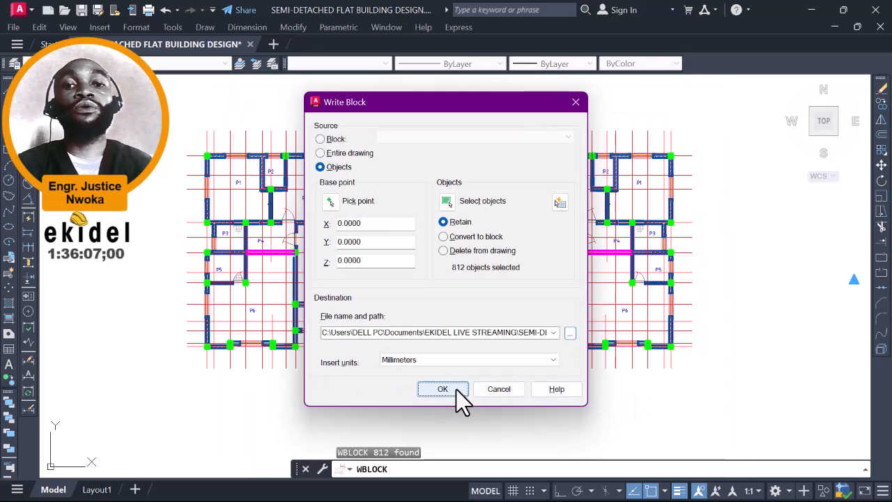
{"action": "left_click", "coordinate": [457, 389]}
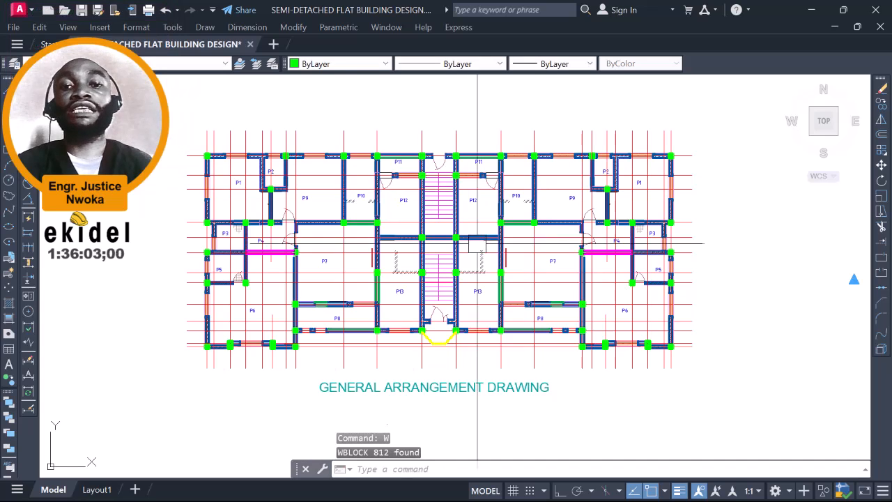
Step: Minimize the drawing program and open the EKIDEL LIVE STREAMING folder under Documents in File Explorer
{"action": "left_click", "coordinate": [809, 8]}
{"action": "mouse_move", "coordinate": [449, 500]}
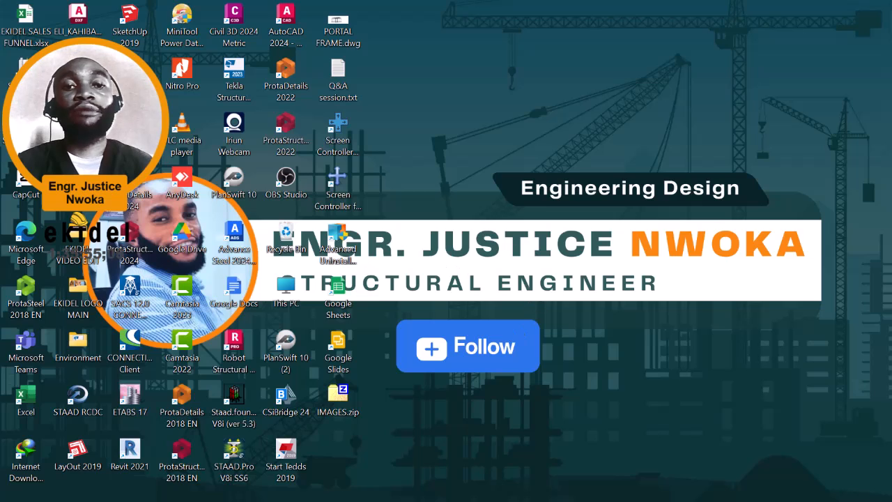
{"action": "mouse_move", "coordinate": [385, 499]}
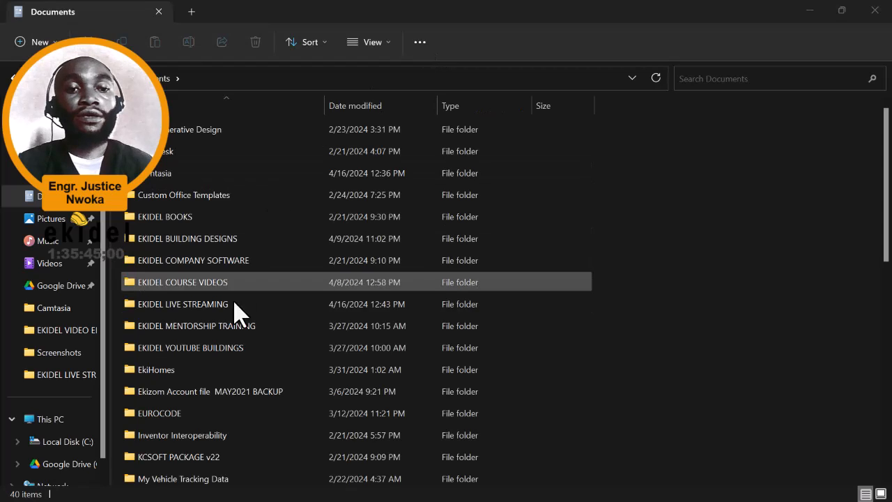
{"action": "left_click", "coordinate": [213, 357]}
{"action": "double_click", "coordinate": [211, 359]}
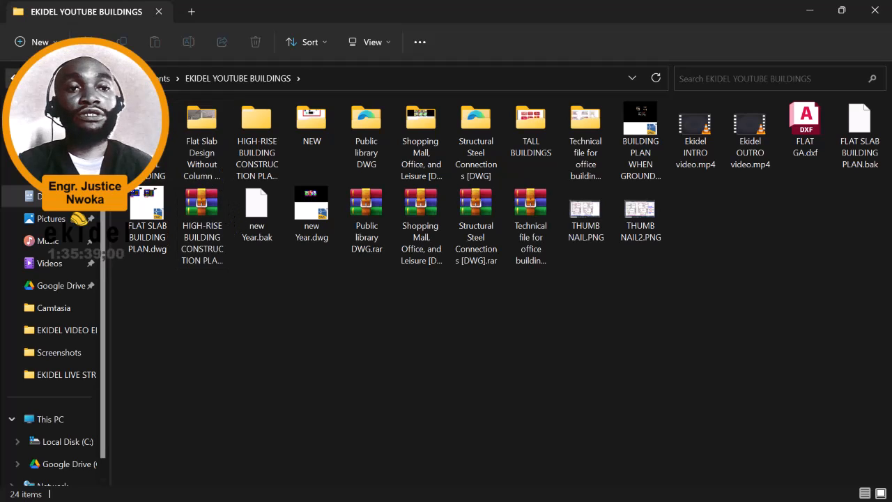
{"action": "left_click", "coordinate": [14, 78]}
{"action": "left_click", "coordinate": [15, 78]}
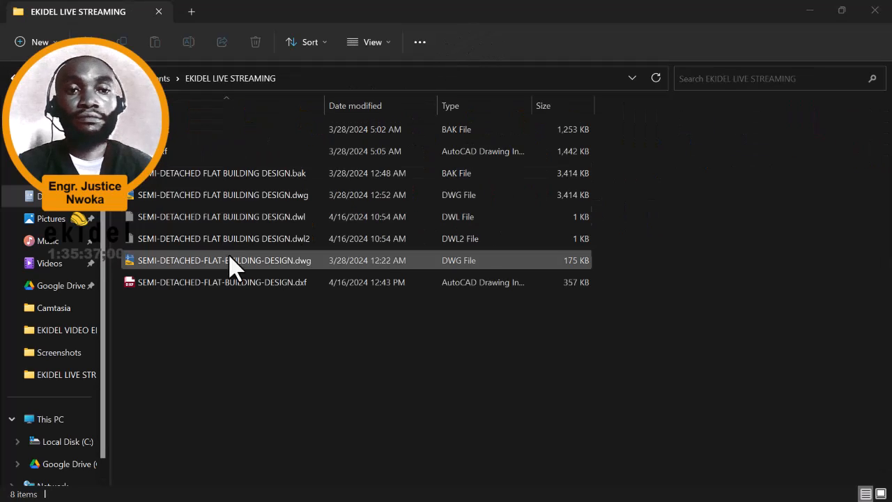
Step: Copy SEMI-DETACHED-FLAT-BUILDING-DESIGN.dxf to the desktop and close the File Explorer windows
{"action": "left_click", "coordinate": [169, 296]}
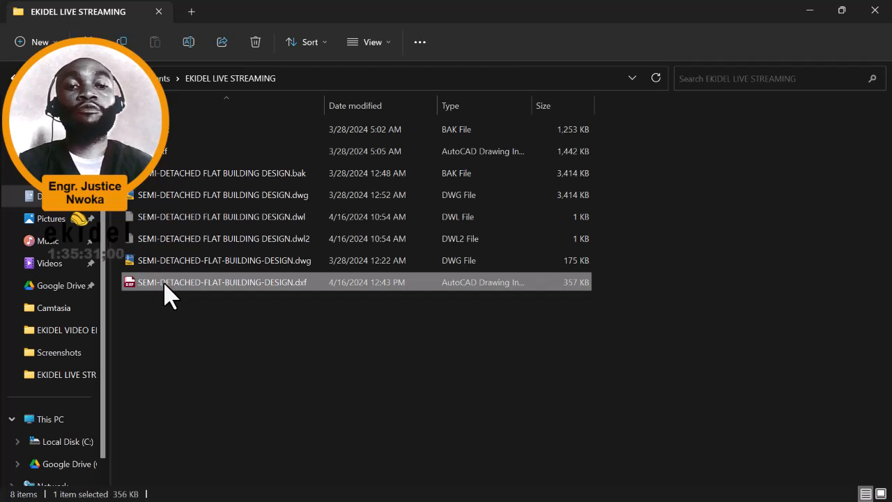
{"action": "right_click", "coordinate": [169, 295]}
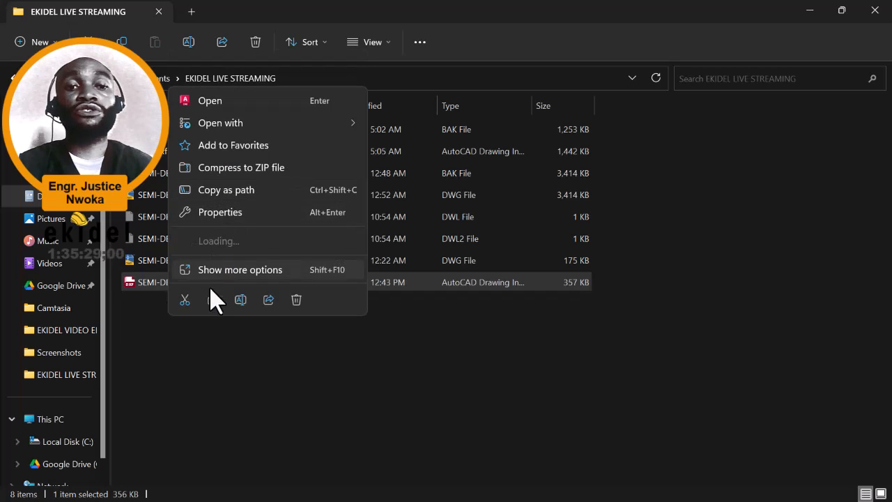
{"action": "left_click", "coordinate": [212, 300]}
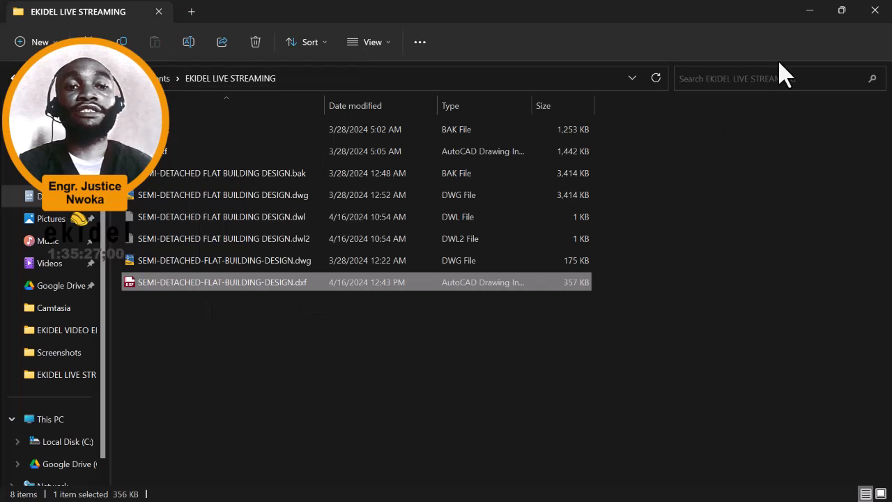
{"action": "left_click", "coordinate": [865, 10]}
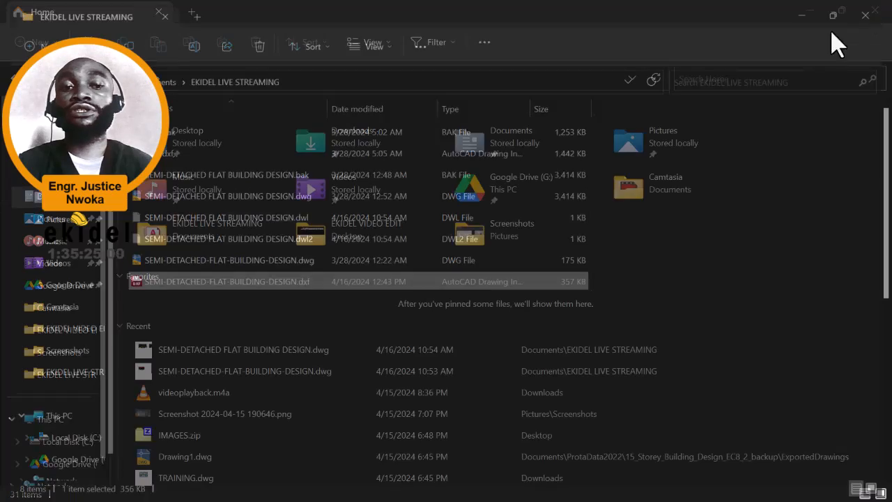
{"action": "left_click", "coordinate": [875, 9]}
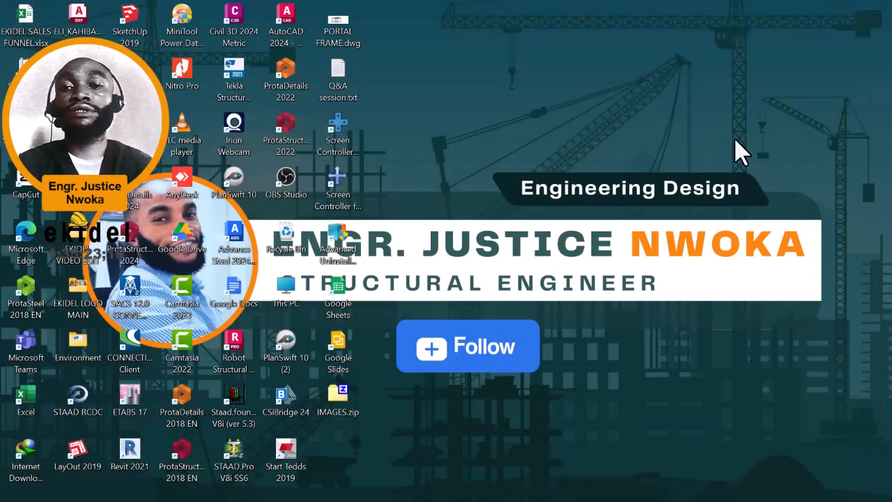
{"action": "right_click", "coordinate": [718, 66]}
{"action": "left_click", "coordinate": [554, 77]}
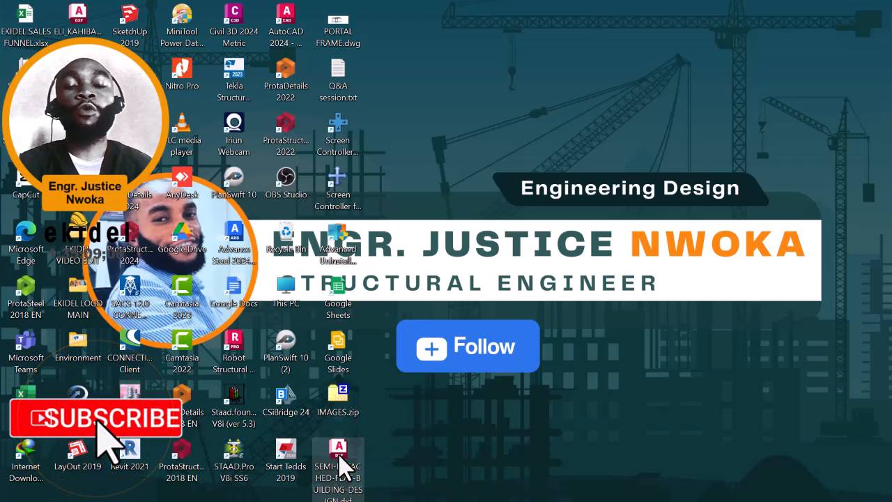
Step: Open the desktop copy of SEMI-DETACHED-FLAT-BUILDING-DESIGN.dxf in AutoCAD and turn on lineweight display
{"action": "double_click", "coordinate": [339, 459]}
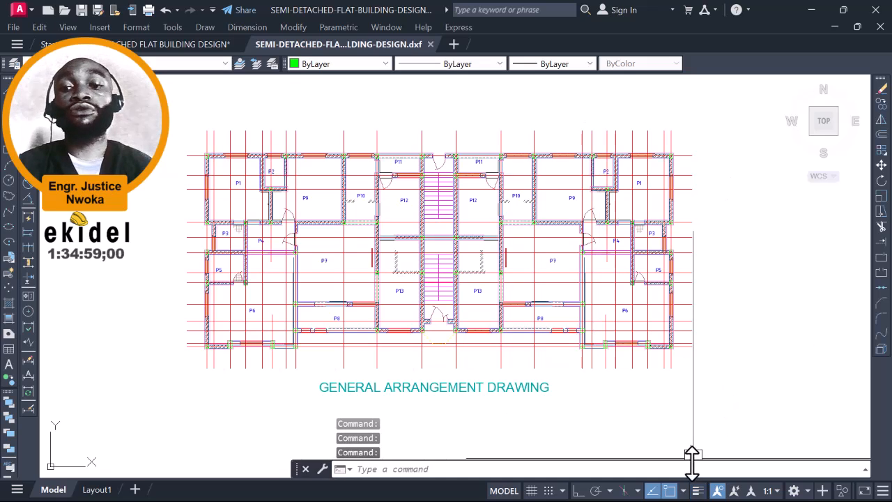
{"action": "left_click", "coordinate": [697, 490]}
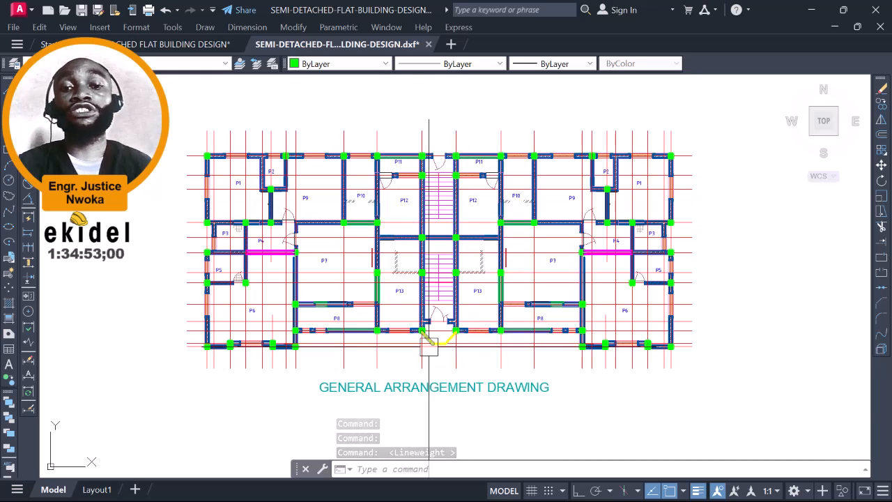
{"action": "left_click", "coordinate": [415, 392]}
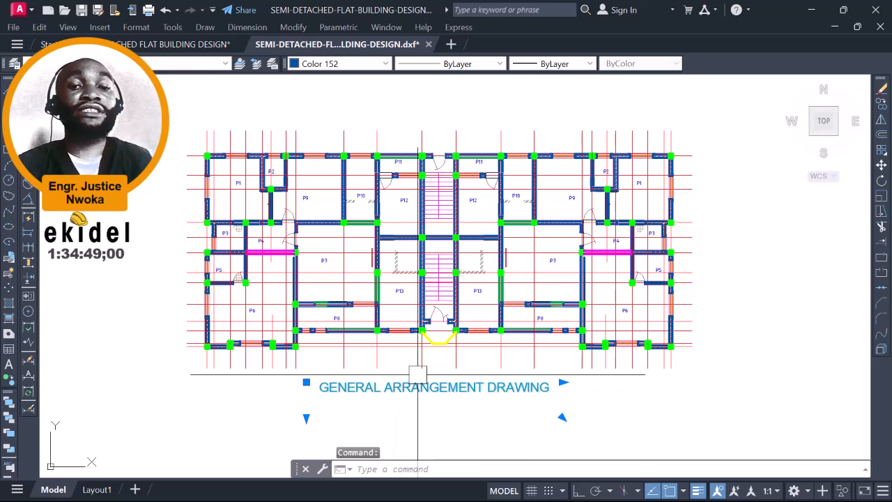
{"action": "key", "text": "Escape"}
{"action": "scroll", "coordinate": [364, 295], "scroll_direction": "down", "scroll_amount": 3}
{"action": "scroll", "coordinate": [446, 235], "scroll_direction": "down", "scroll_amount": 2}
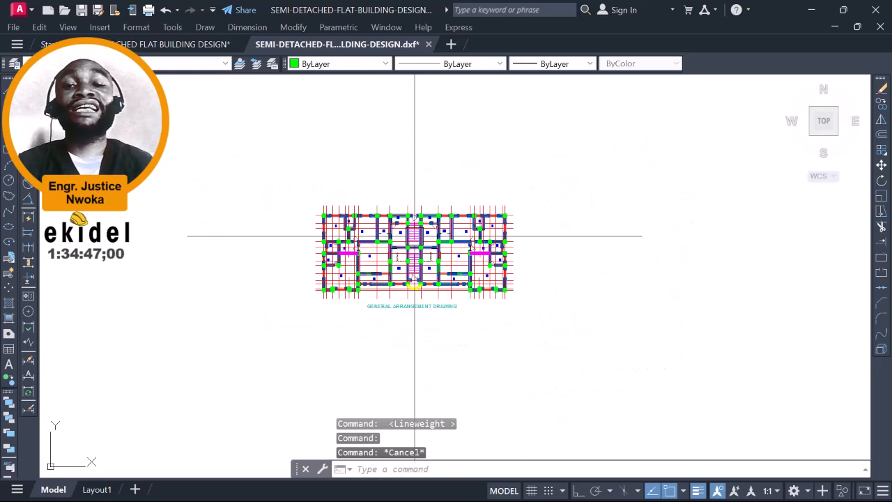
{"action": "scroll", "coordinate": [375, 218], "scroll_direction": "up", "scroll_amount": 2}
{"action": "scroll", "coordinate": [374, 218], "scroll_direction": "down", "scroll_amount": 2}
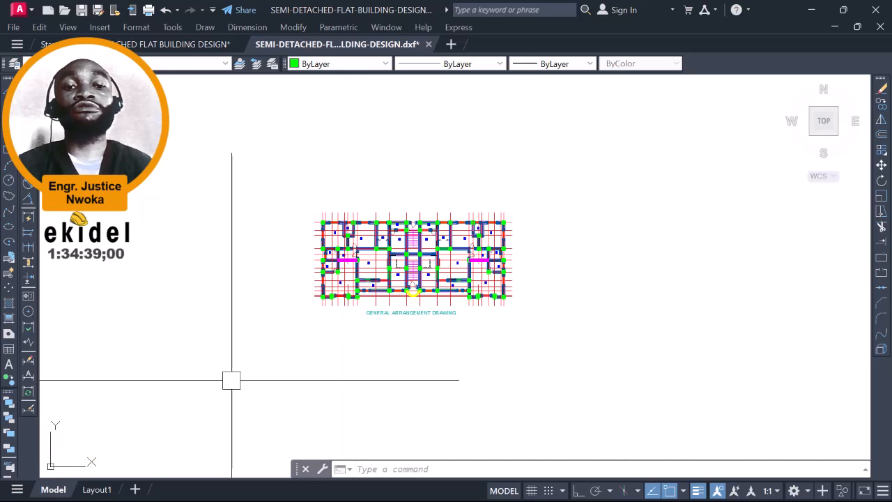
{"action": "middle_click_drag", "start_coordinate": [480, 173], "coordinate": [371, 211]}
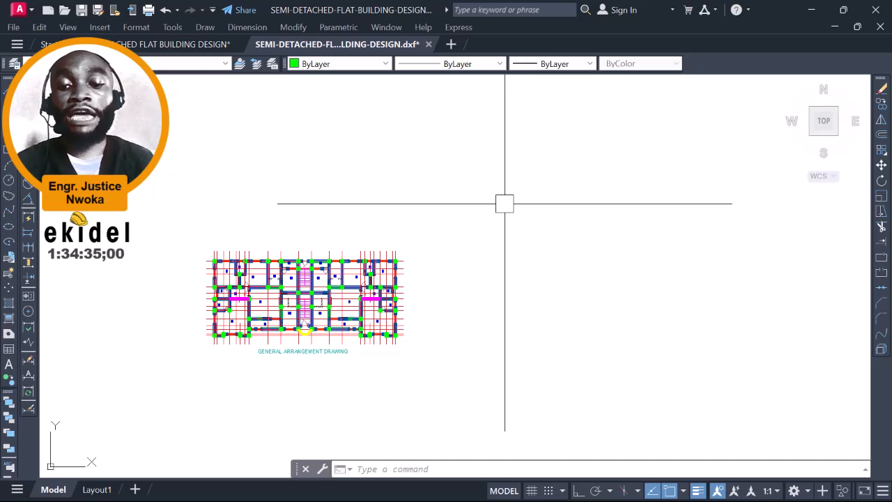
Step: Draw a guide line from the origin 0,0 to a free point above the general arrangement drawing
{"action": "type", "text": "l"}
{"action": "key", "text": "Return"}
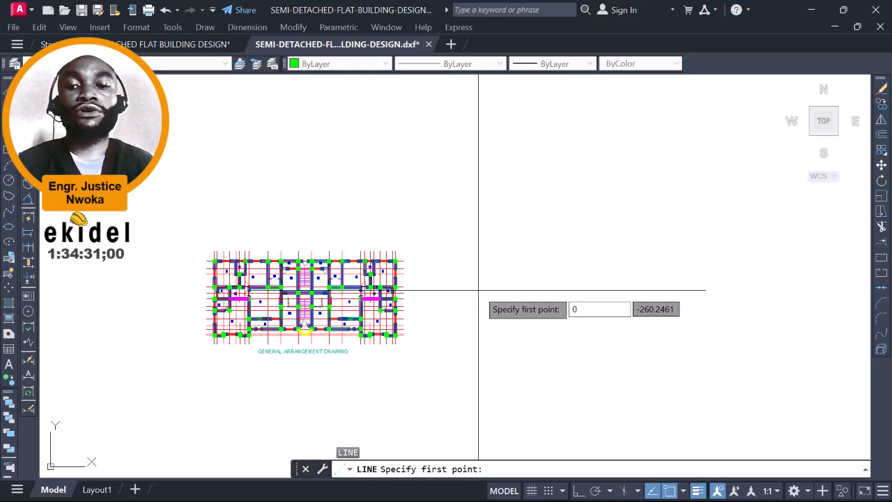
{"action": "type", "text": "0"}
{"action": "key", "text": "Tab"}
{"action": "type", "text": "0"}
{"action": "key", "text": "Return"}
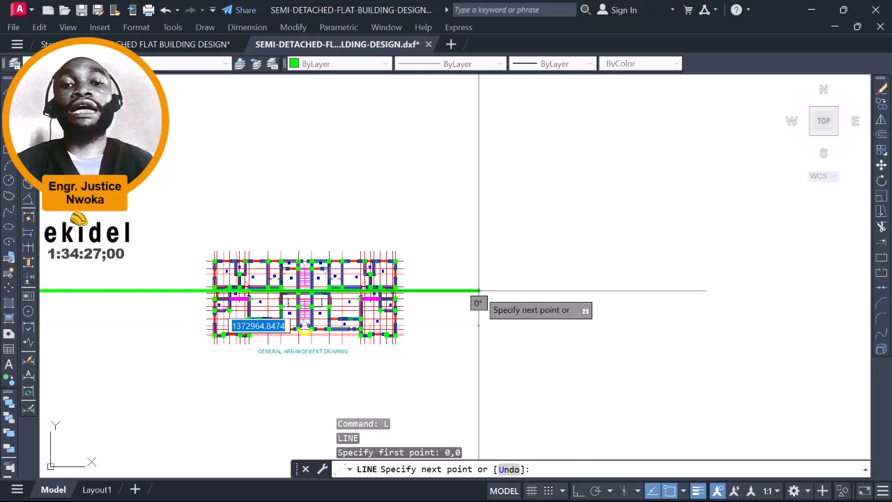
{"action": "left_click", "coordinate": [567, 115]}
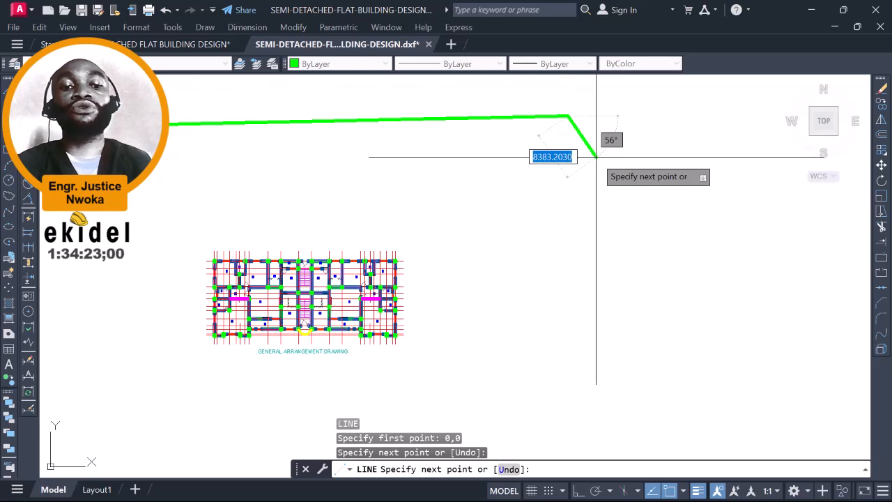
{"action": "key", "text": "Escape"}
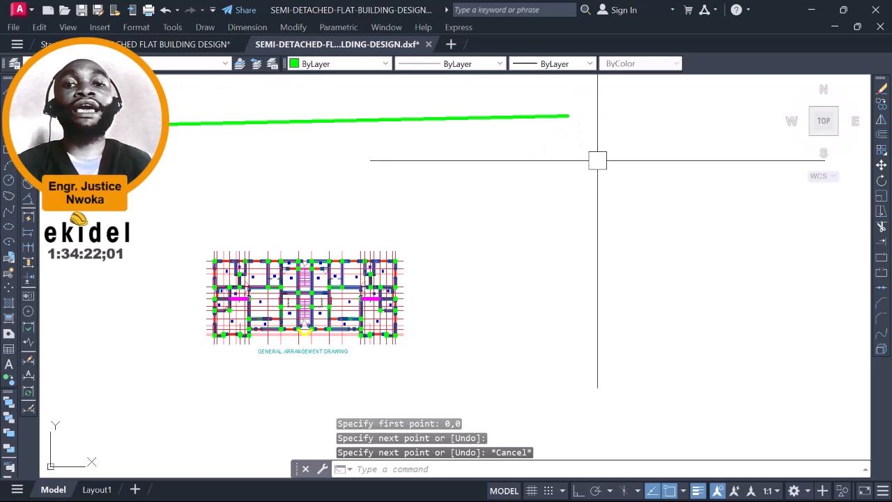
Step: Select the guide line and examine its origin end to see how far the drawing lies from 0,0
{"action": "left_click", "coordinate": [556, 117]}
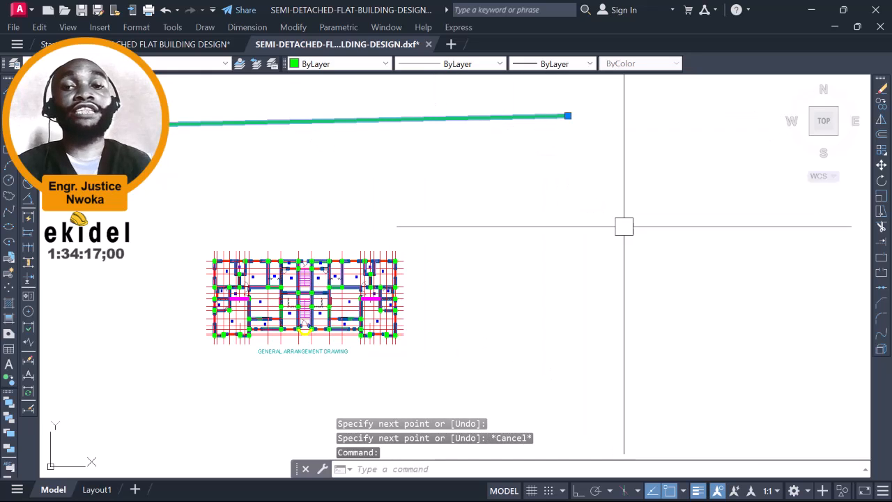
{"action": "scroll", "coordinate": [619, 222], "scroll_direction": "down", "scroll_amount": 5}
{"action": "scroll", "coordinate": [505, 213], "scroll_direction": "down", "scroll_amount": 5}
{"action": "middle_click_drag", "start_coordinate": [120, 217], "coordinate": [317, 219]}
{"action": "scroll", "coordinate": [249, 219], "scroll_direction": "up", "scroll_amount": 3}
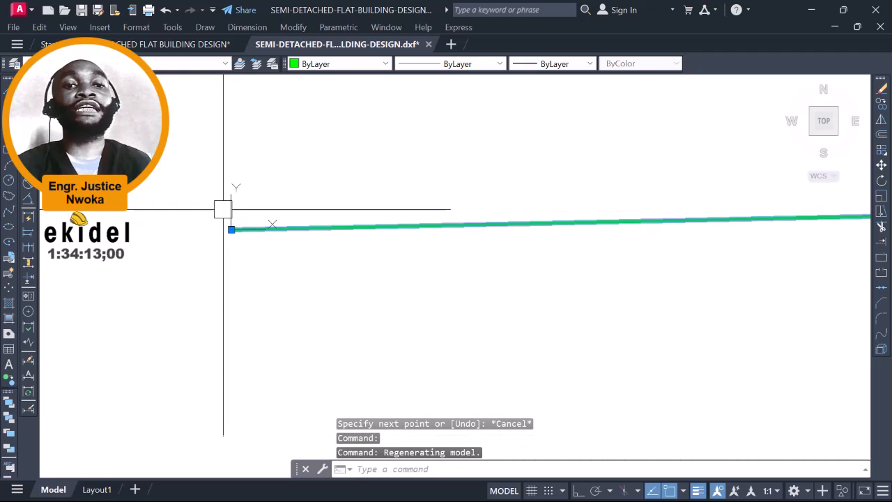
{"action": "scroll", "coordinate": [225, 208], "scroll_direction": "up", "scroll_amount": 1}
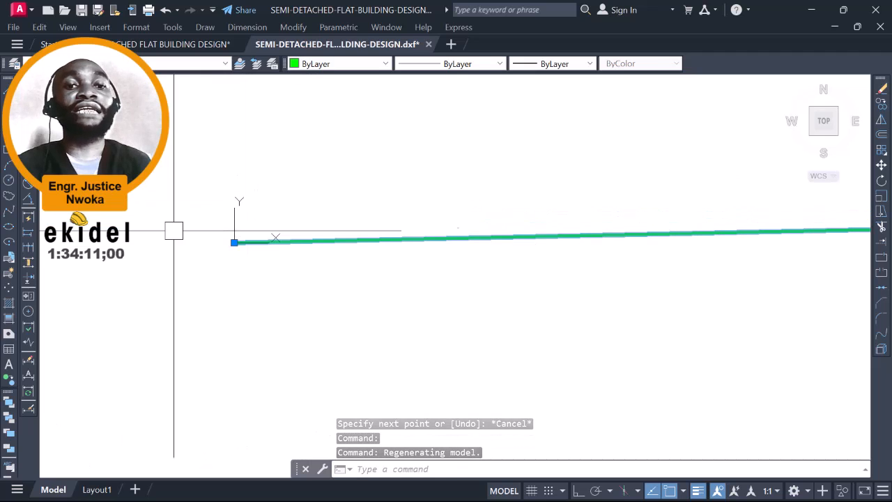
{"action": "scroll", "coordinate": [239, 241], "scroll_direction": "down", "scroll_amount": 1}
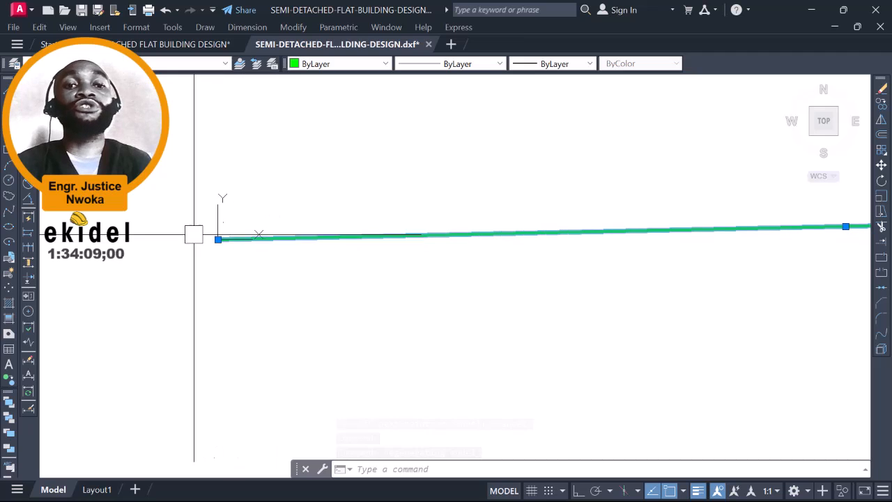
{"action": "scroll", "coordinate": [192, 233], "scroll_direction": "up", "scroll_amount": 2}
{"action": "scroll", "coordinate": [241, 241], "scroll_direction": "up", "scroll_amount": 1}
{"action": "scroll", "coordinate": [191, 235], "scroll_direction": "down", "scroll_amount": 3}
{"action": "scroll", "coordinate": [202, 235], "scroll_direction": "down", "scroll_amount": 4}
{"action": "key", "text": "Escape"}
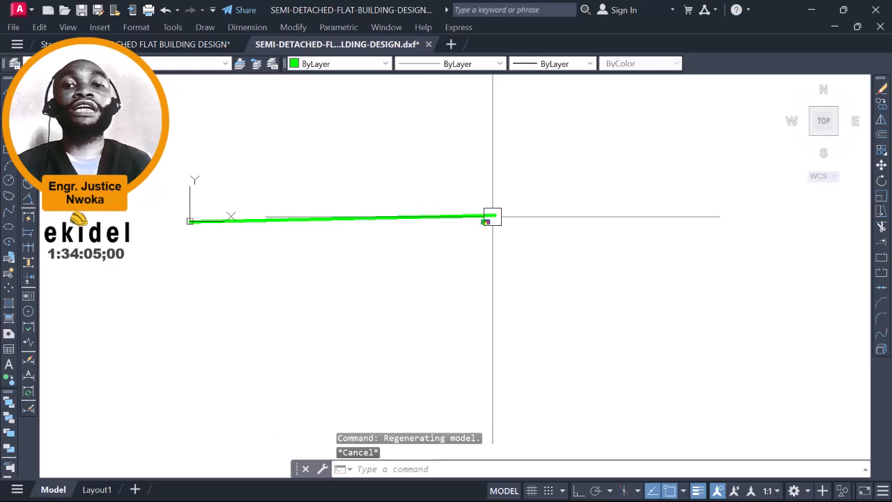
Step: Move the whole general arrangement drawing with its title from the grid intersection at its lower-left corner column to the guide line's start at 0,0
{"action": "scroll", "coordinate": [485, 213], "scroll_direction": "up", "scroll_amount": 2}
{"action": "scroll", "coordinate": [485, 213], "scroll_direction": "up", "scroll_amount": 2}
{"action": "scroll", "coordinate": [434, 193], "scroll_direction": "up", "scroll_amount": 1}
{"action": "left_click", "coordinate": [331, 189]}
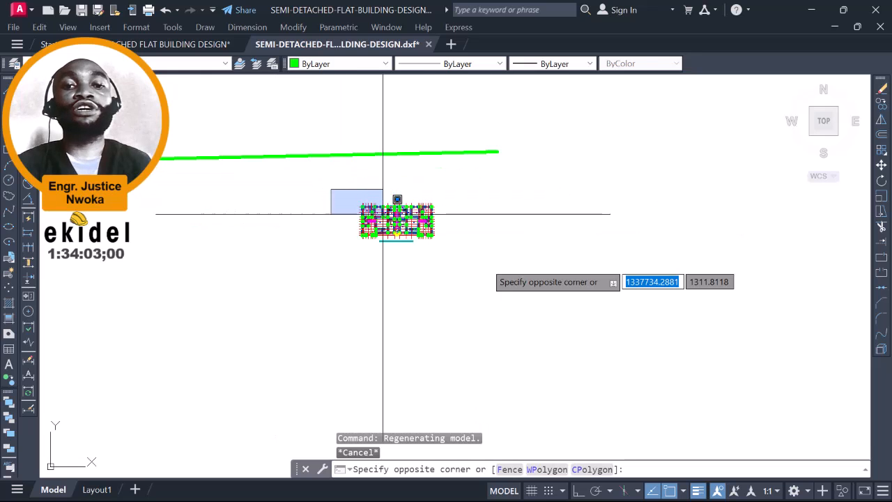
{"action": "left_click", "coordinate": [496, 280]}
{"action": "type", "text": "m"}
{"action": "key", "text": "Return"}
{"action": "scroll", "coordinate": [422, 241], "scroll_direction": "up", "scroll_amount": 3}
{"action": "scroll", "coordinate": [404, 258], "scroll_direction": "up", "scroll_amount": 1}
{"action": "scroll", "coordinate": [487, 278], "scroll_direction": "down", "scroll_amount": 5}
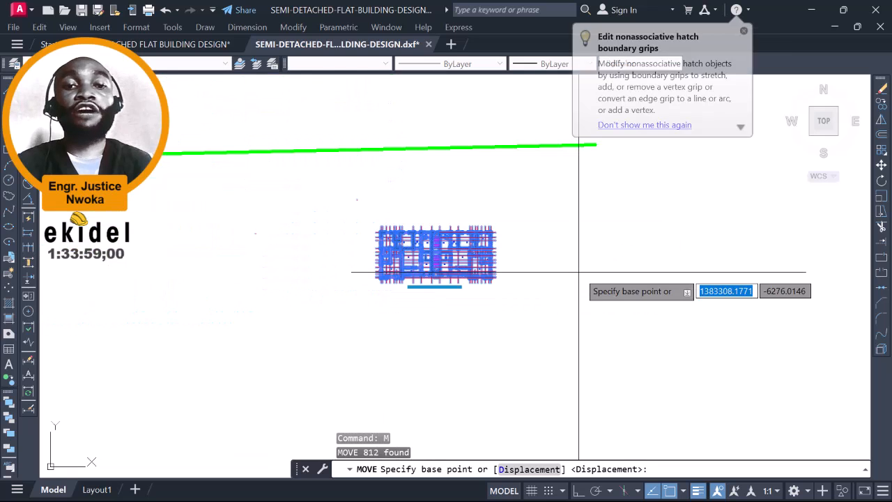
{"action": "scroll", "coordinate": [488, 282], "scroll_direction": "up", "scroll_amount": 3}
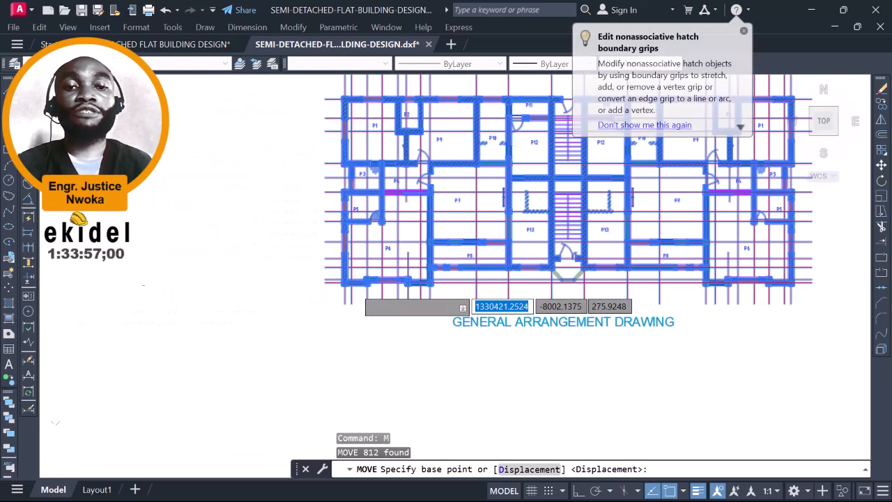
{"action": "scroll", "coordinate": [491, 275], "scroll_direction": "up", "scroll_amount": 2}
{"action": "scroll", "coordinate": [335, 279], "scroll_direction": "up", "scroll_amount": 5}
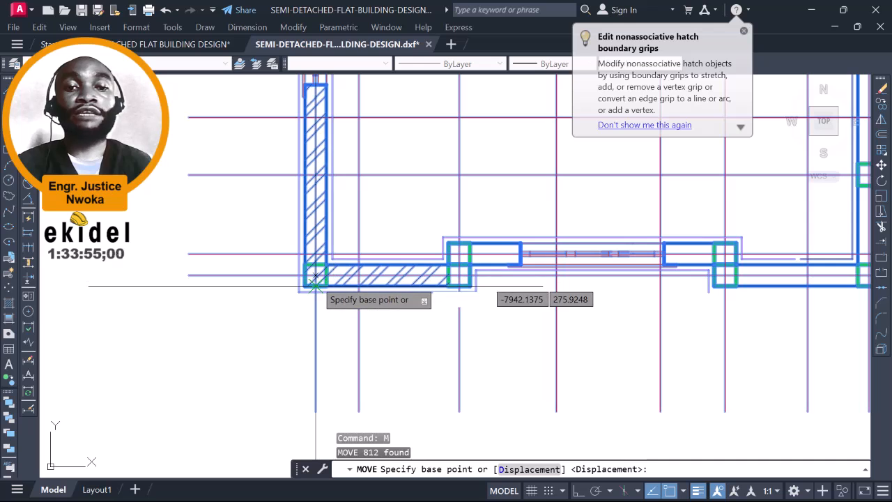
{"action": "left_click", "coordinate": [315, 277]}
{"action": "scroll", "coordinate": [634, 292], "scroll_direction": "down", "scroll_amount": 5}
{"action": "scroll", "coordinate": [649, 296], "scroll_direction": "down", "scroll_amount": 2}
{"action": "middle_click_drag", "start_coordinate": [368, 284], "coordinate": [673, 292]}
{"action": "scroll", "coordinate": [612, 276], "scroll_direction": "down", "scroll_amount": 2}
{"action": "scroll", "coordinate": [376, 245], "scroll_direction": "down", "scroll_amount": 3}
{"action": "middle_click_drag", "start_coordinate": [373, 244], "coordinate": [751, 247]}
{"action": "scroll", "coordinate": [378, 254], "scroll_direction": "down", "scroll_amount": 3}
{"action": "middle_click_drag", "start_coordinate": [299, 257], "coordinate": [704, 256]}
{"action": "scroll", "coordinate": [390, 255], "scroll_direction": "down", "scroll_amount": 3}
{"action": "scroll", "coordinate": [208, 258], "scroll_direction": "up", "scroll_amount": 3}
{"action": "scroll", "coordinate": [367, 247], "scroll_direction": "up", "scroll_amount": 6}
{"action": "scroll", "coordinate": [343, 268], "scroll_direction": "up", "scroll_amount": 5}
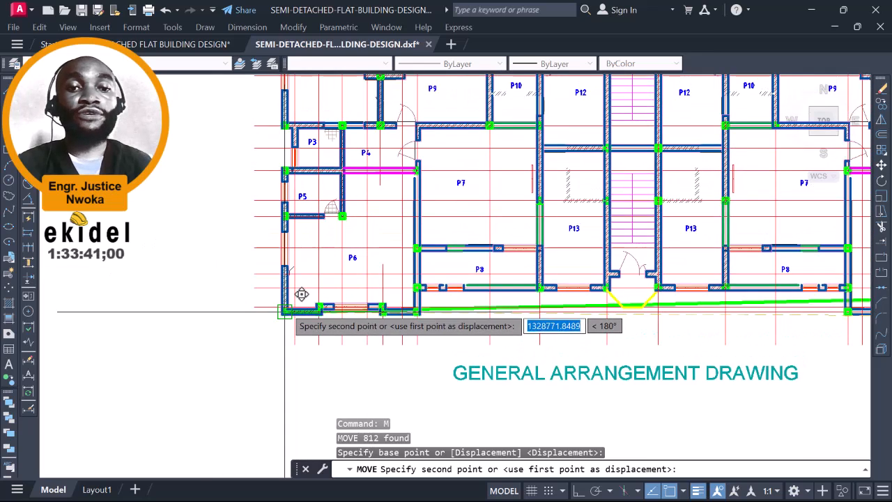
{"action": "left_click", "coordinate": [301, 295]}
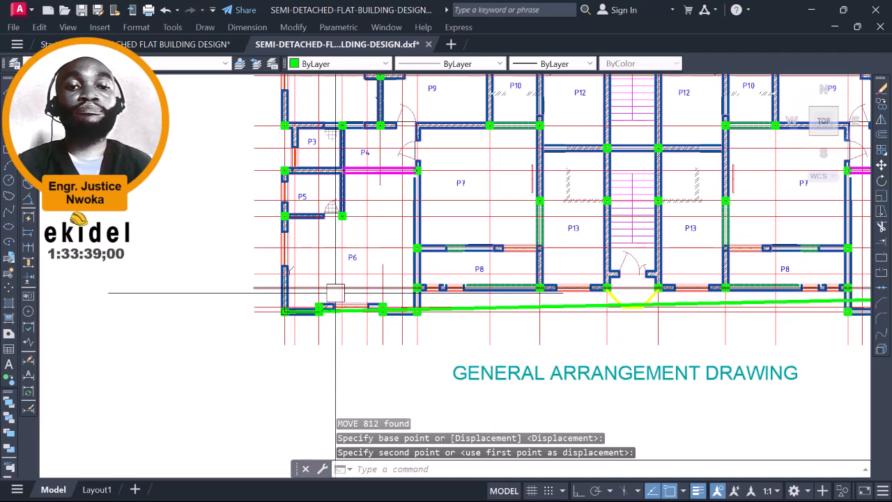
Step: Erase the guide line that runs from the origin across the general arrangement drawing
{"action": "scroll", "coordinate": [263, 283], "scroll_direction": "down", "scroll_amount": 5}
{"action": "scroll", "coordinate": [276, 283], "scroll_direction": "down", "scroll_amount": 5}
{"action": "left_click", "coordinate": [436, 284]}
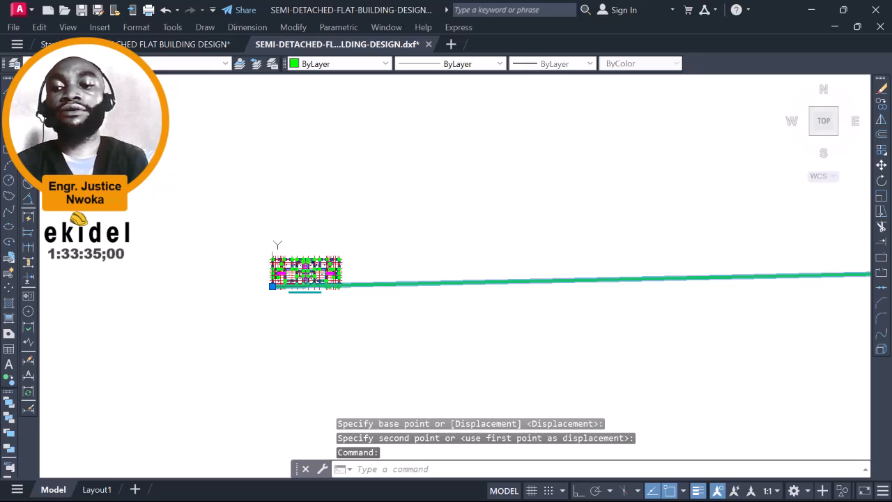
{"action": "type", "text": "E"}
{"action": "key", "text": "Return"}
{"action": "scroll", "coordinate": [273, 279], "scroll_direction": "up", "scroll_amount": 8}
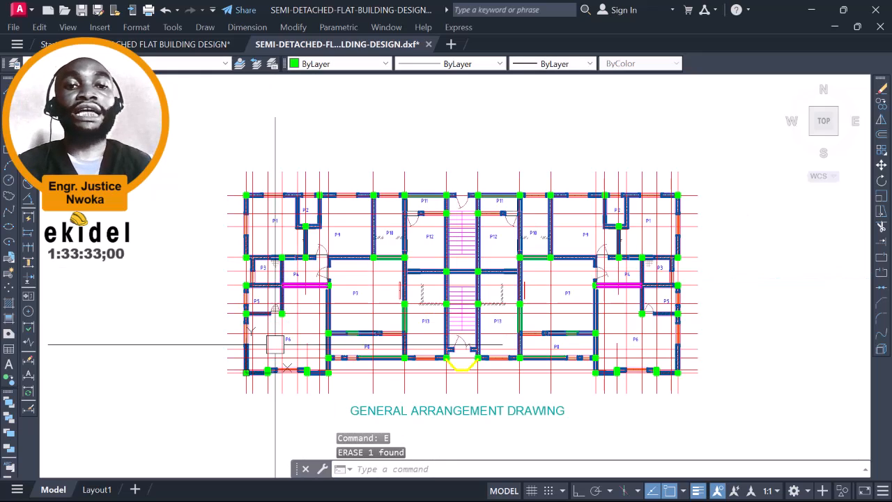
Step: Check the position of the plan's lower-left corner at the origin and look around for stray objects
{"action": "scroll", "coordinate": [273, 332], "scroll_direction": "up", "scroll_amount": 7}
{"action": "scroll", "coordinate": [275, 338], "scroll_direction": "down", "scroll_amount": 5}
{"action": "scroll", "coordinate": [275, 338], "scroll_direction": "down", "scroll_amount": 10}
{"action": "scroll", "coordinate": [278, 324], "scroll_direction": "up", "scroll_amount": 3}
{"action": "scroll", "coordinate": [284, 320], "scroll_direction": "down", "scroll_amount": 5}
{"action": "scroll", "coordinate": [299, 333], "scroll_direction": "up", "scroll_amount": 5}
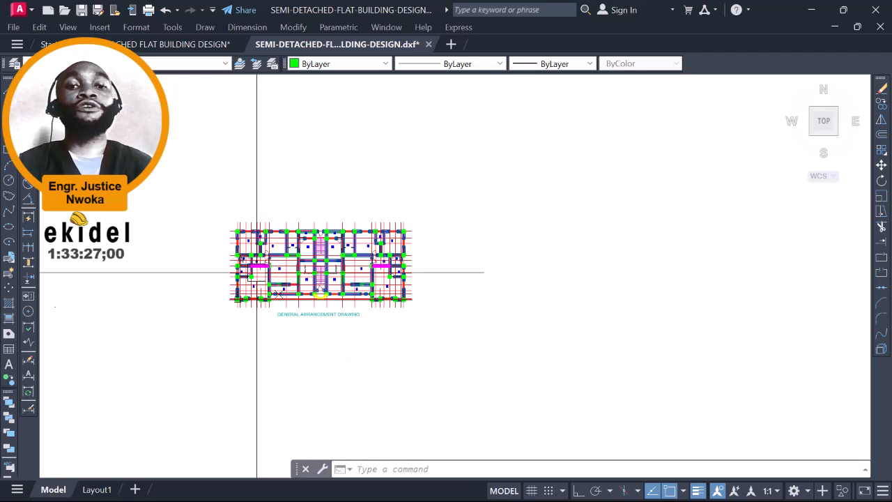
{"action": "scroll", "coordinate": [241, 249], "scroll_direction": "up", "scroll_amount": 5}
{"action": "middle_click_drag", "start_coordinate": [241, 249], "coordinate": [263, 242]}
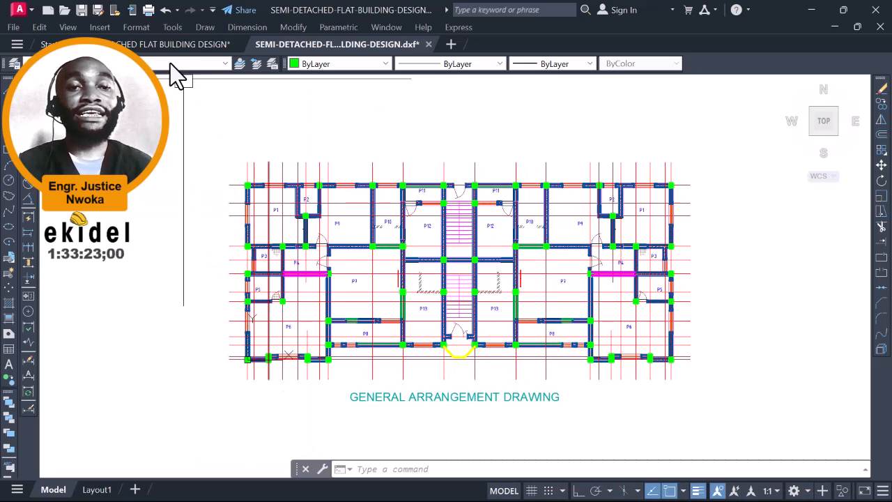
Step: Close the desktop drawing, replacing SEMI-DETACHED-FLAT-BUILDING-DESIGN.dxf in AutoCAD 2018 DXF format and declining the extra save in Drawing format
{"action": "left_click", "coordinate": [156, 45]}
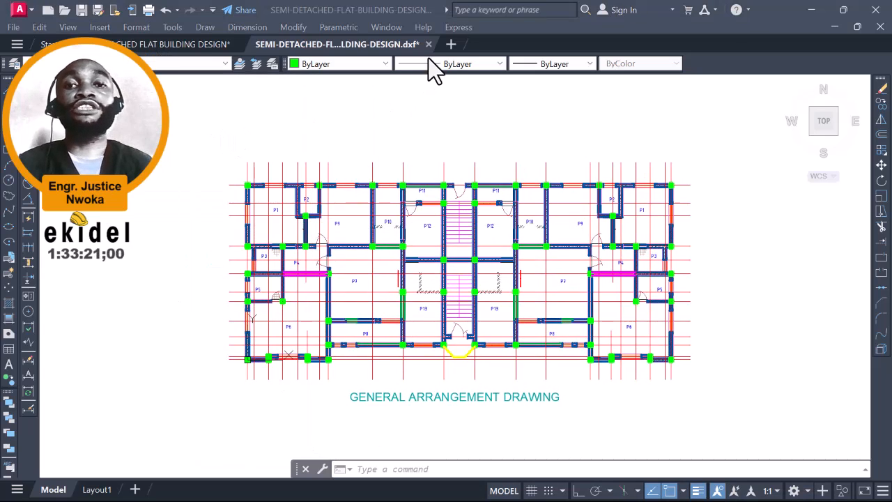
{"action": "mouse_move", "coordinate": [431, 45]}
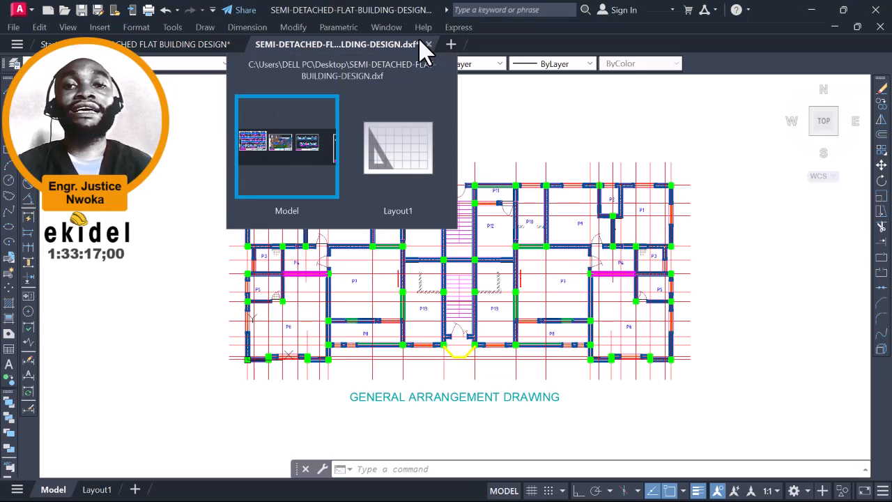
{"action": "left_click", "coordinate": [429, 44]}
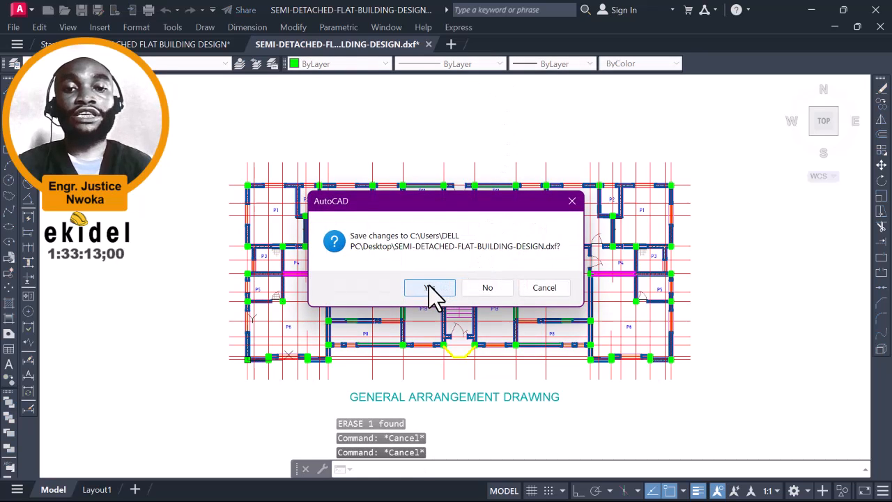
{"action": "left_click", "coordinate": [429, 288]}
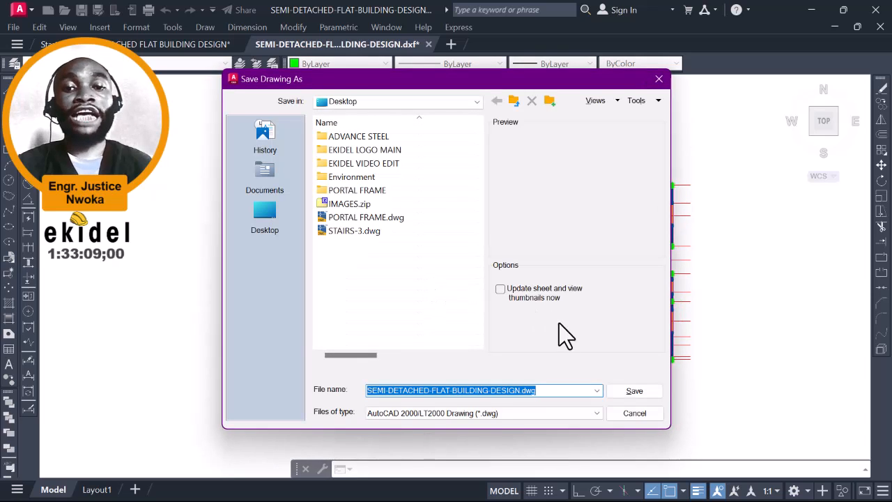
{"action": "left_click", "coordinate": [543, 413]}
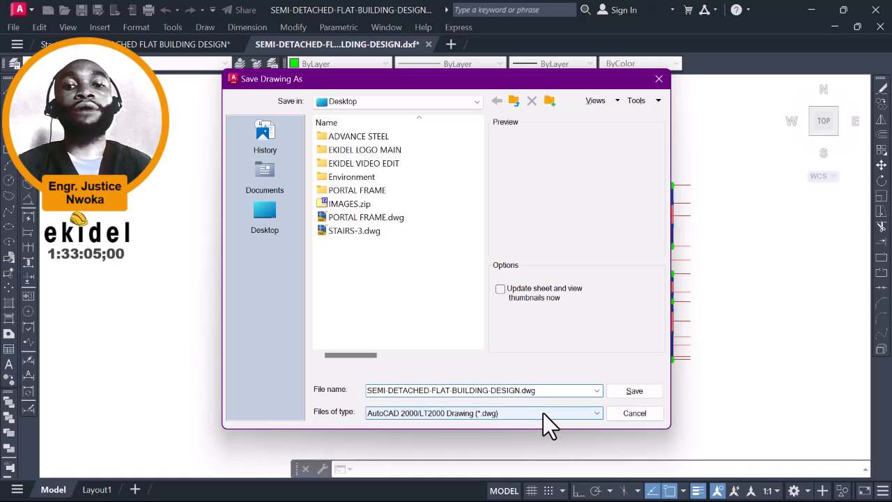
{"action": "left_click", "coordinate": [542, 414]}
{"action": "left_click", "coordinate": [475, 349]}
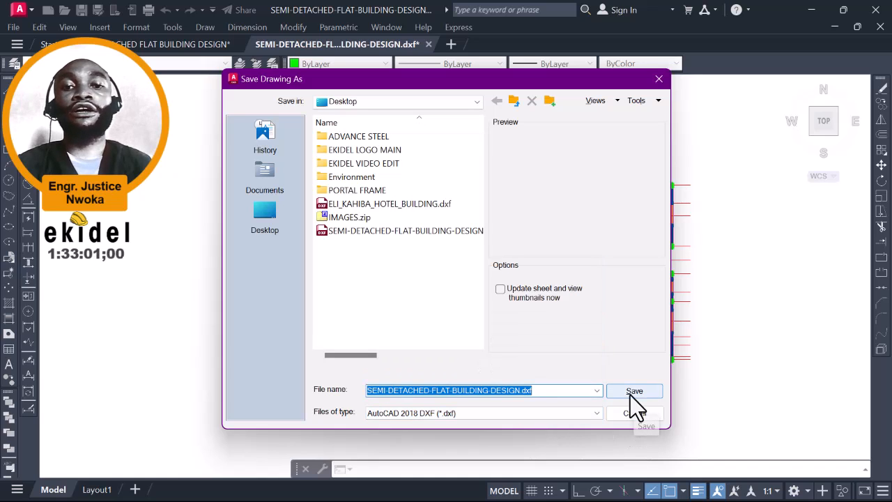
{"action": "left_click", "coordinate": [631, 391]}
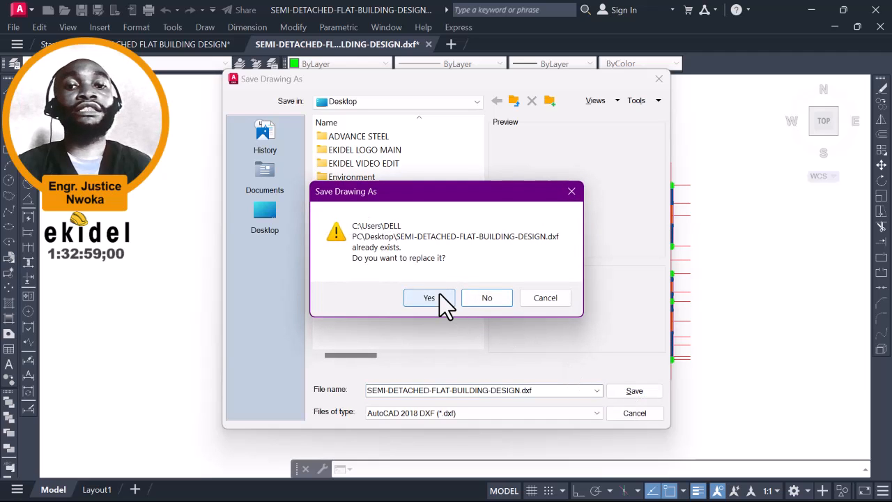
{"action": "left_click", "coordinate": [430, 295]}
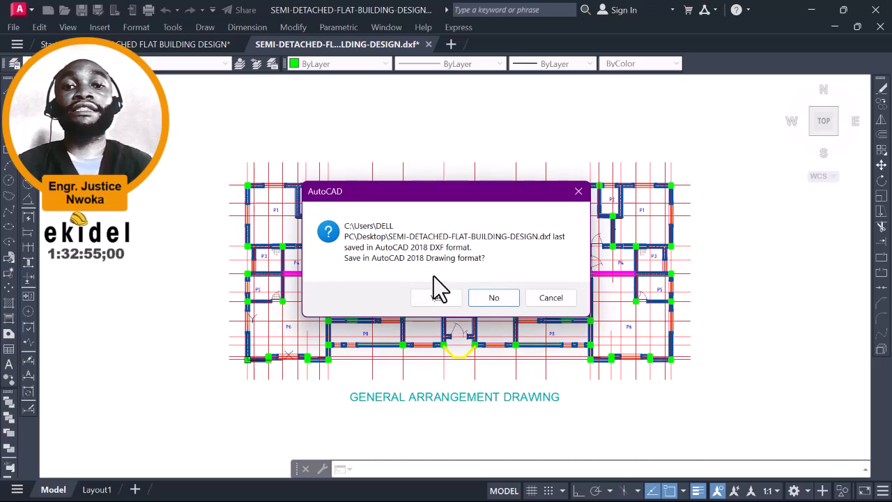
{"action": "left_click", "coordinate": [506, 301]}
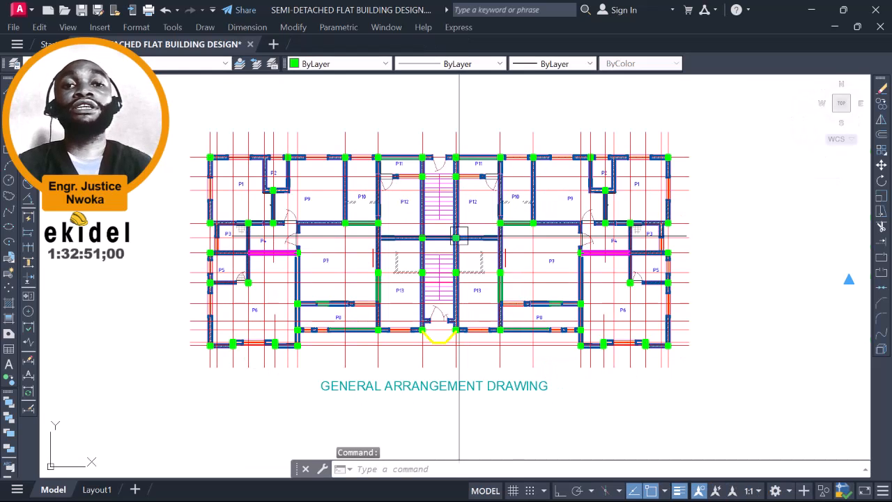
Step: Examine the front elevation of the building in the full SEMI-DETACHED FLAT BUILDING DESIGN drawing
{"action": "scroll", "coordinate": [517, 282], "scroll_direction": "down", "scroll_amount": 5}
{"action": "scroll", "coordinate": [517, 282], "scroll_direction": "up", "scroll_amount": 3}
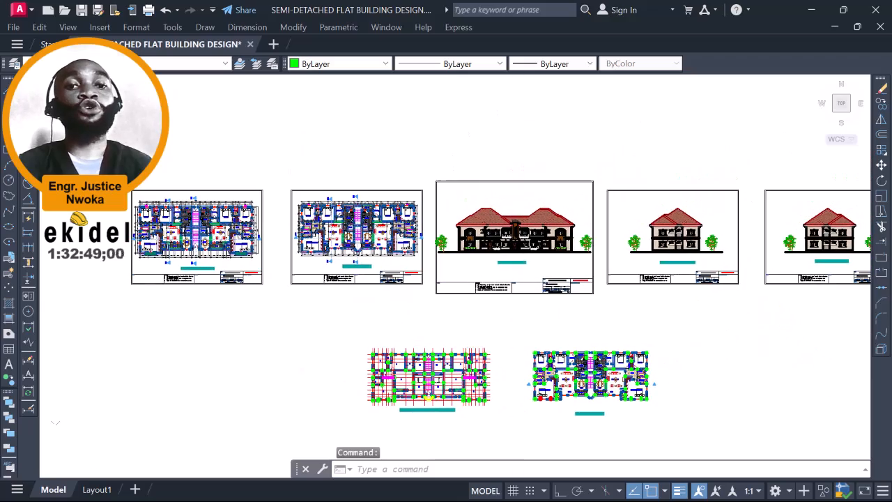
{"action": "scroll", "coordinate": [488, 252], "scroll_direction": "up", "scroll_amount": 3}
{"action": "scroll", "coordinate": [562, 223], "scroll_direction": "up", "scroll_amount": 5}
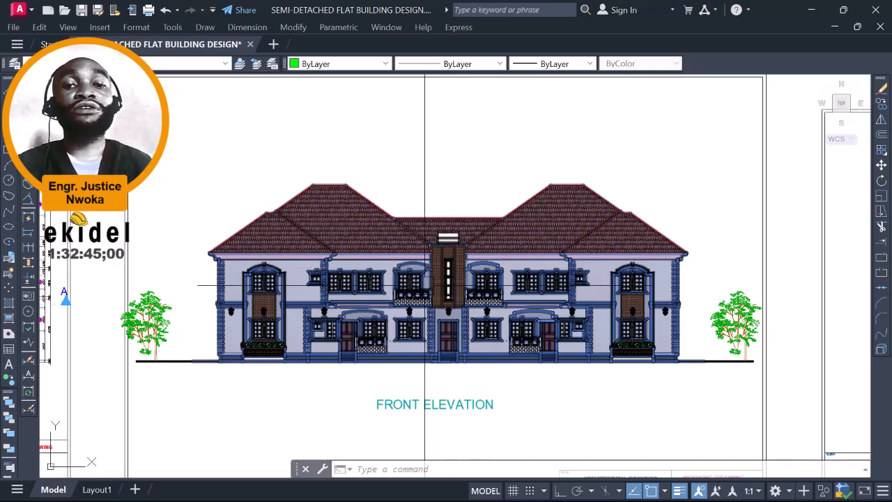
{"action": "scroll", "coordinate": [425, 278], "scroll_direction": "up", "scroll_amount": 3}
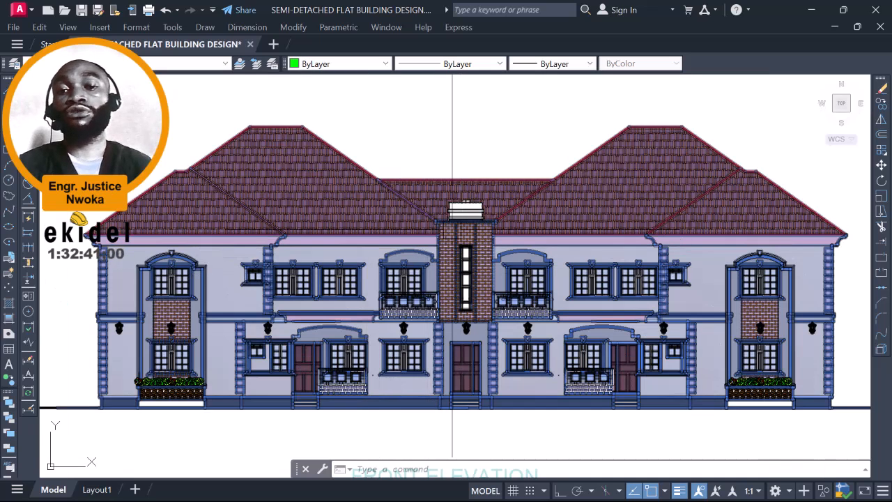
{"action": "middle_click_drag", "start_coordinate": [451, 241], "coordinate": [433, 254]}
{"action": "scroll", "coordinate": [442, 254], "scroll_direction": "up", "scroll_amount": 2}
{"action": "scroll", "coordinate": [462, 258], "scroll_direction": "down", "scroll_amount": 2}
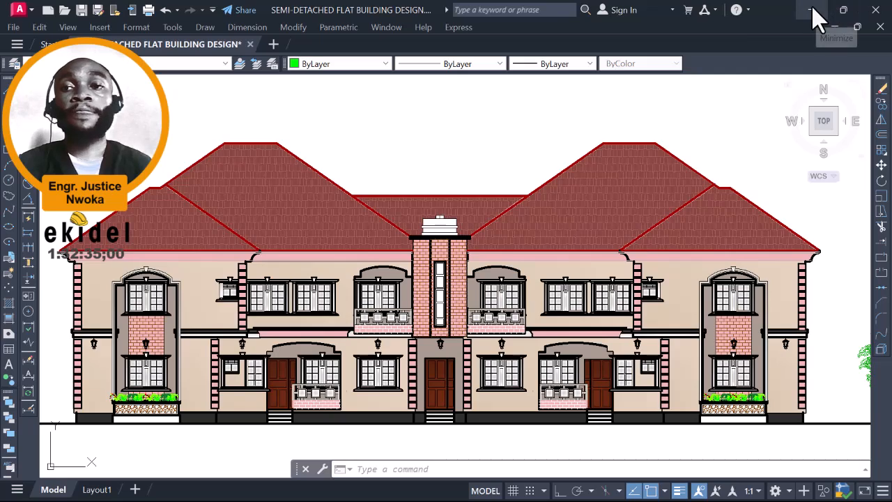
Step: Minimize AutoCAD and switch to ProtaStructure 2022 with the empty Storey 1 plan of the SEMI_DETACHED_BUILDING_DESIGN project
{"action": "left_click", "coordinate": [811, 10]}
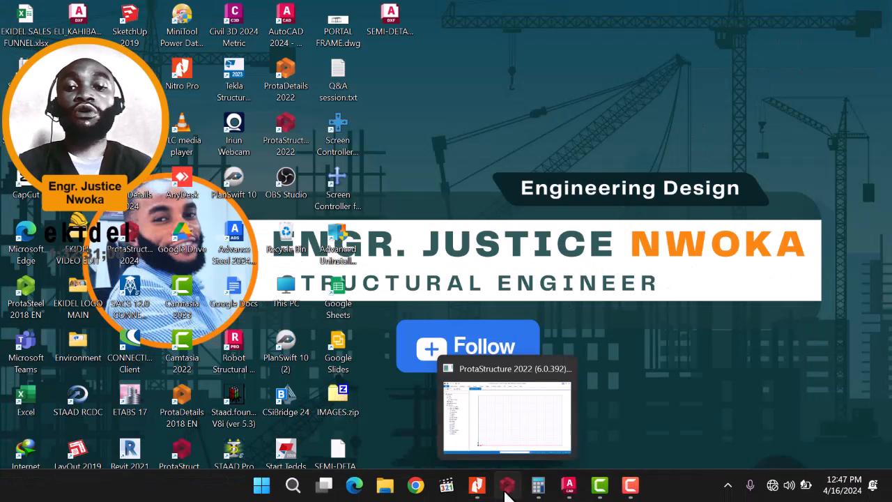
{"action": "left_click", "coordinate": [507, 492]}
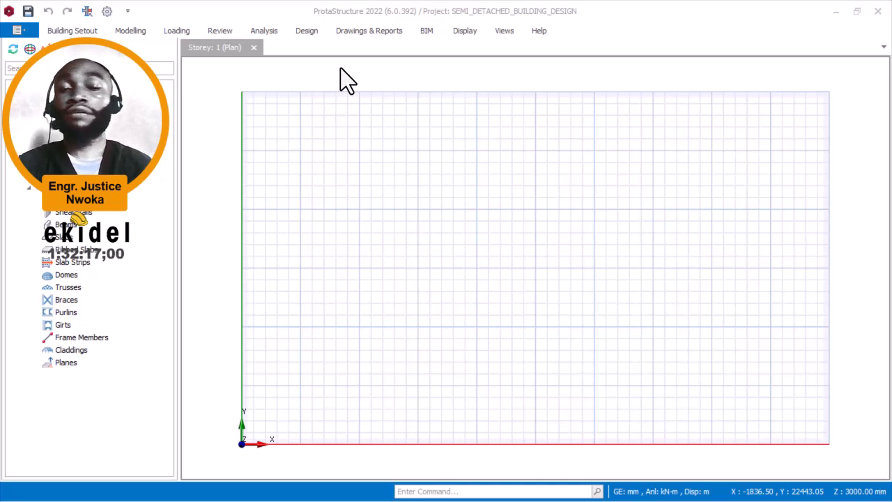
{"action": "scroll", "coordinate": [439, 251], "scroll_direction": "up", "scroll_amount": 2}
{"action": "scroll", "coordinate": [434, 248], "scroll_direction": "down", "scroll_amount": 2}
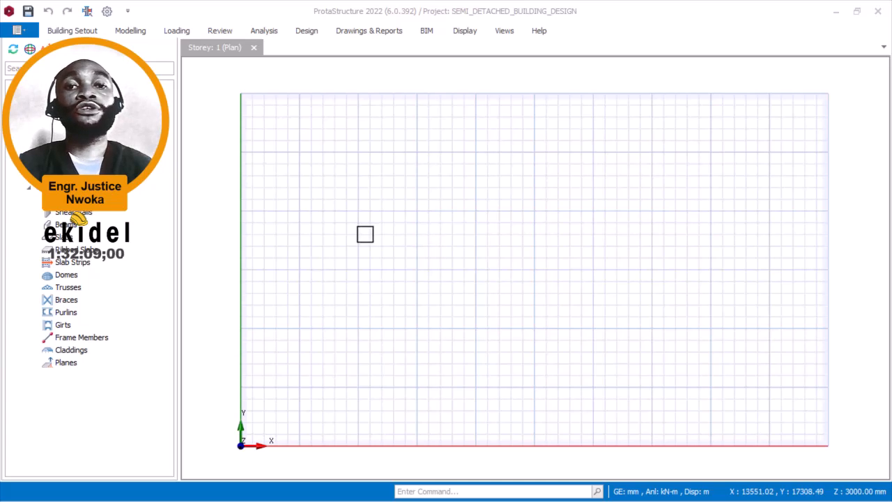
Step: Display the building setout commands and pin them so they stay visible above the Storey 1 plan
{"action": "left_click", "coordinate": [72, 31]}
{"action": "left_click", "coordinate": [366, 201]}
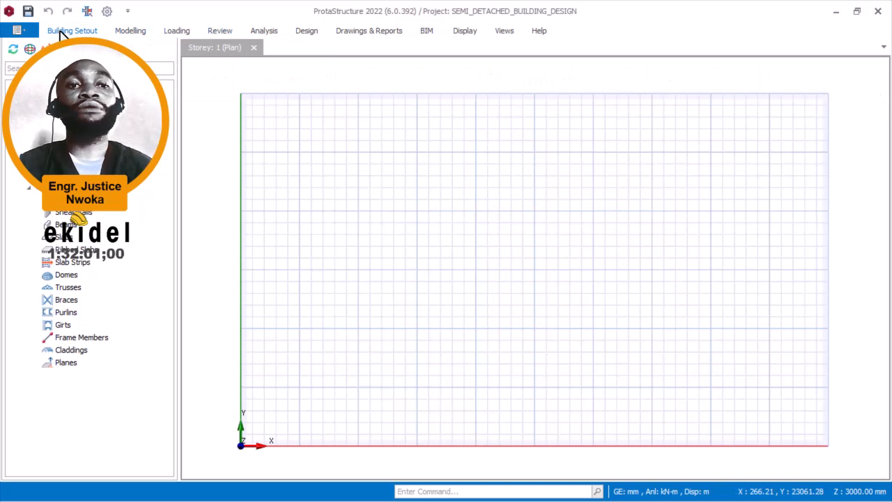
{"action": "left_click", "coordinate": [82, 30]}
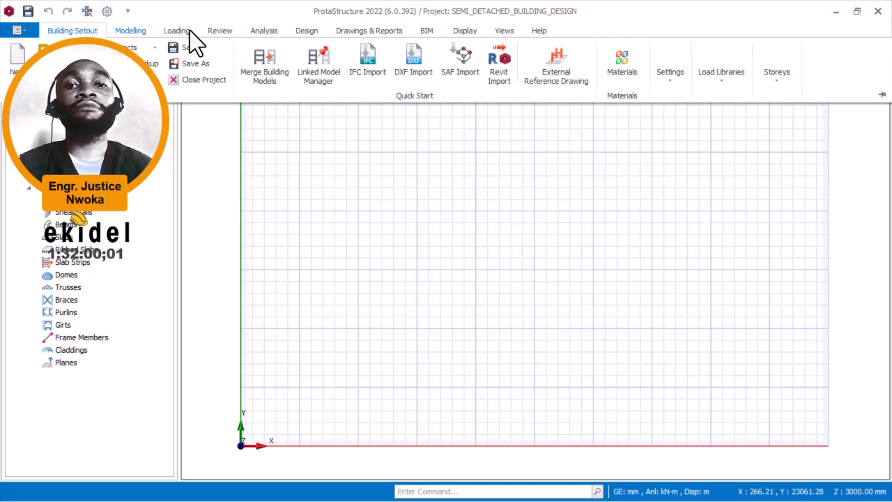
{"action": "left_click", "coordinate": [881, 94]}
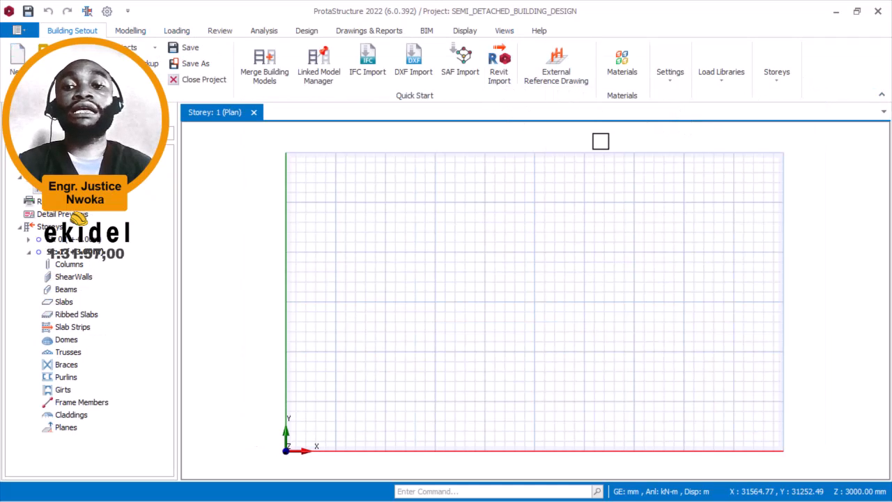
Step: Add SEMI-DETACHED-FLAT-BUILDING-DESIGN.dxf from the desktop as an external reference drawing for Storey 1
{"action": "left_click", "coordinate": [563, 65]}
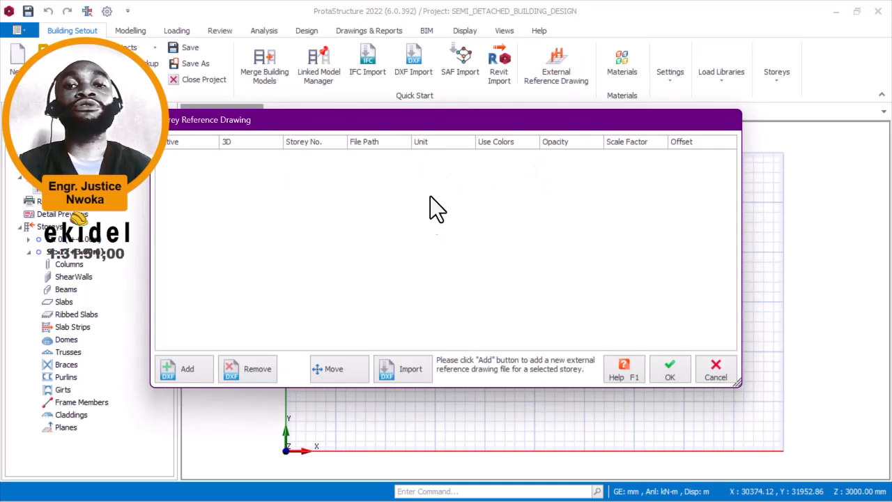
{"action": "left_click", "coordinate": [177, 376]}
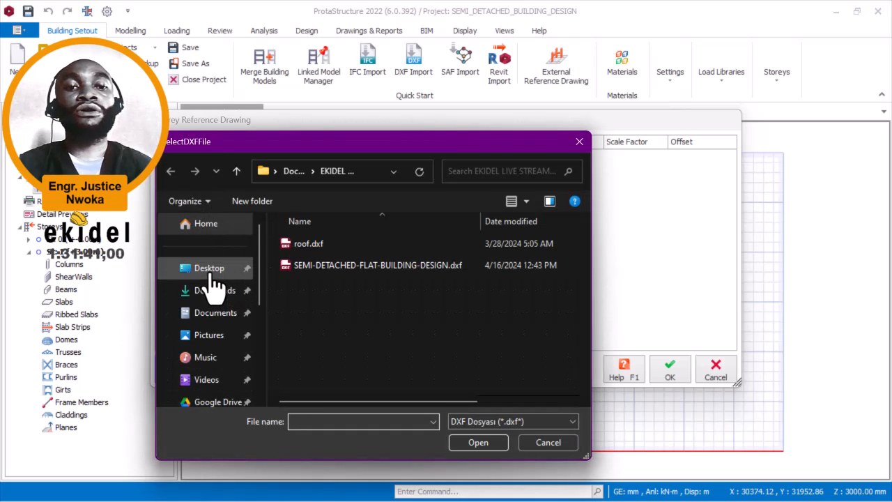
{"action": "left_click", "coordinate": [211, 271]}
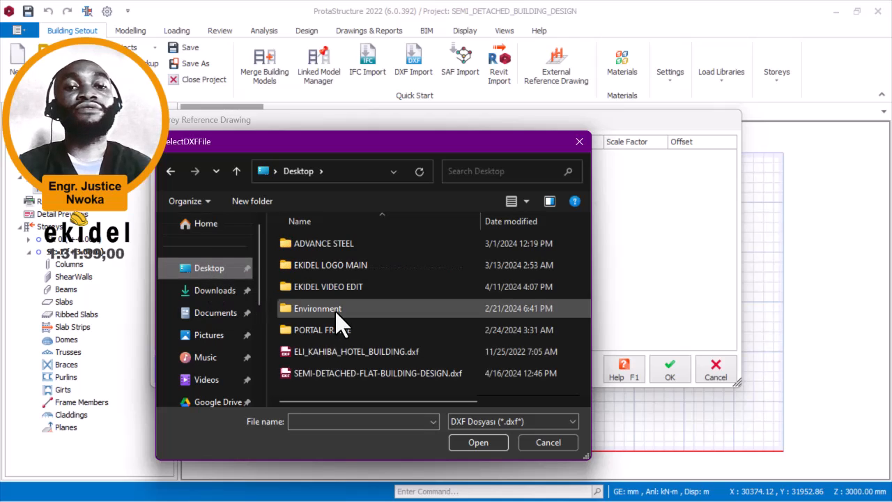
{"action": "left_click", "coordinate": [311, 376]}
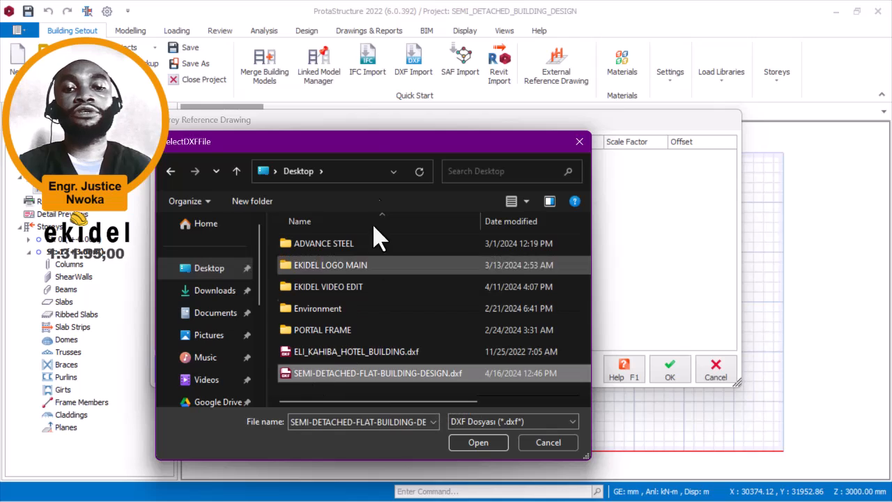
{"action": "left_click_drag", "start_coordinate": [348, 153], "coordinate": [335, 74]}
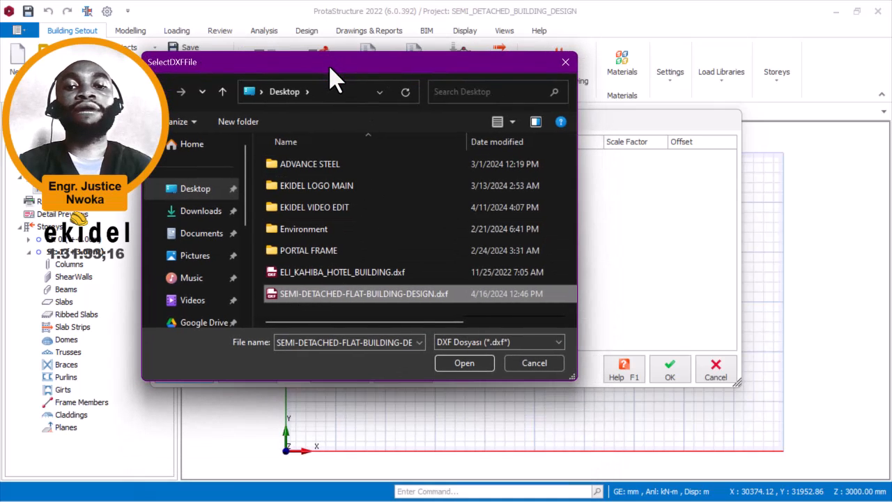
{"action": "left_click", "coordinate": [458, 362]}
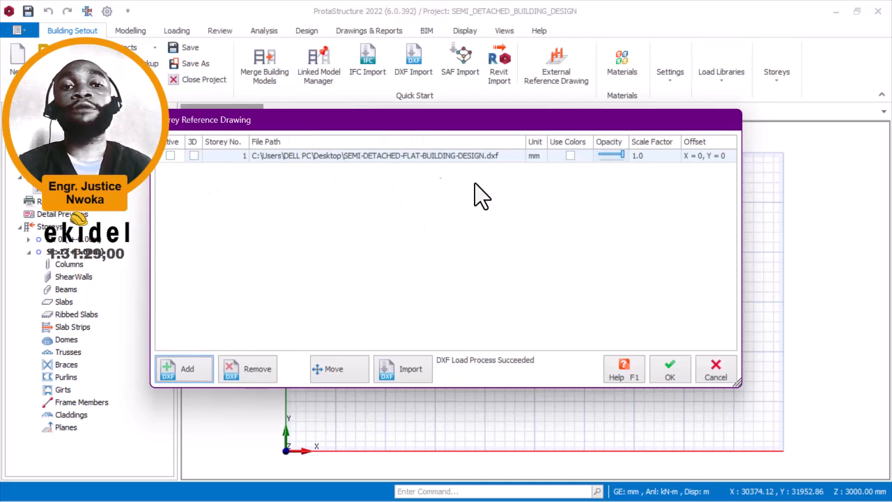
Step: Make the Storey 1 reference drawing active and show it in its own colours
{"action": "mouse_move", "coordinate": [415, 120]}
{"action": "left_mouse_down"}
{"action": "mouse_move", "coordinate": [475, 66]}
{"action": "mouse_move", "coordinate": [478, 36]}
{"action": "left_mouse_up"}
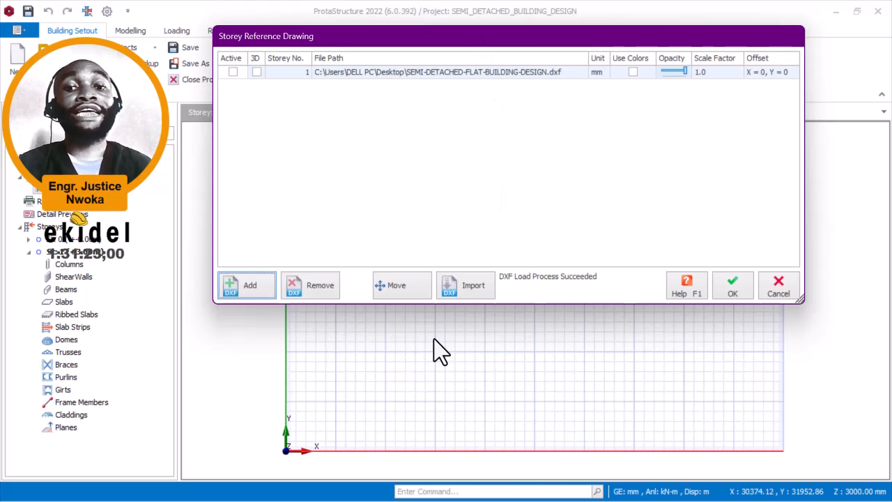
{"action": "left_click", "coordinate": [235, 71]}
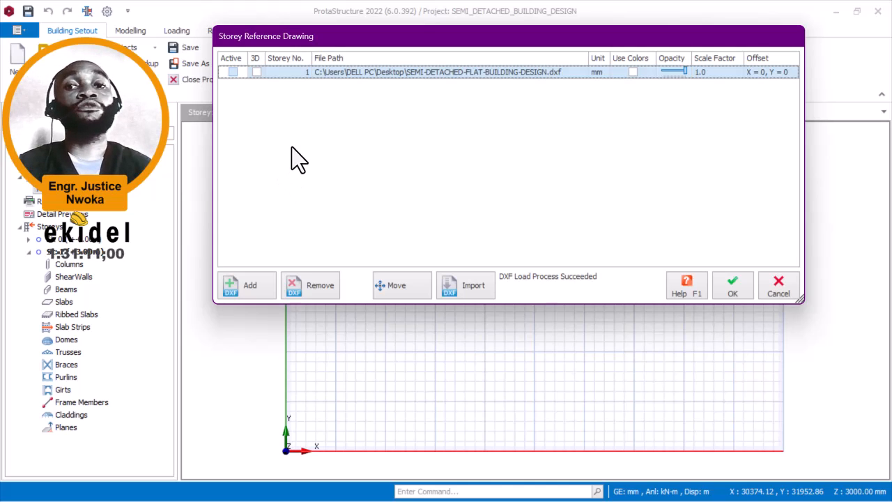
{"action": "left_click", "coordinate": [232, 72]}
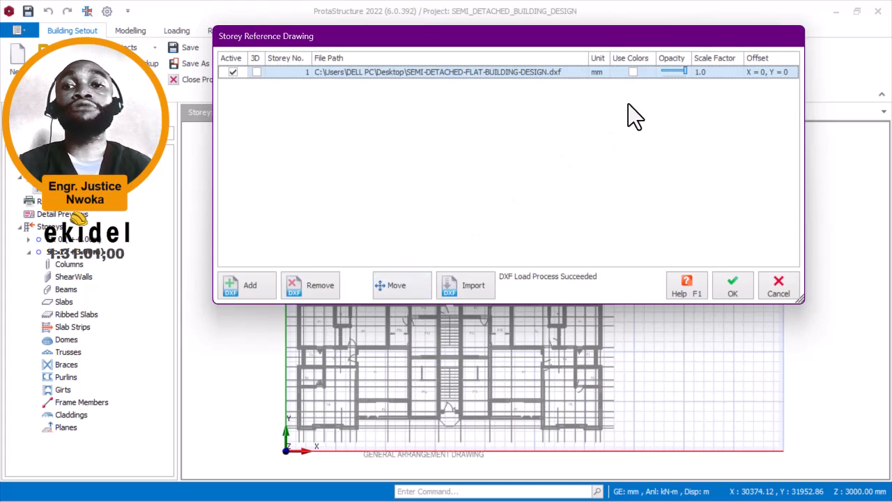
{"action": "left_click", "coordinate": [633, 72]}
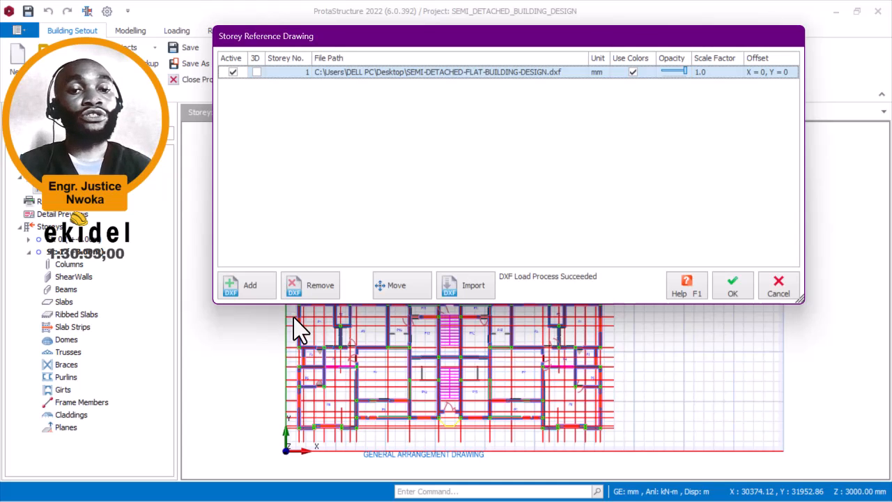
Step: Import the grids and columns from the reference DXF into Storey 1, leaving out the walls, and accept the reference drawing setup
{"action": "left_click", "coordinate": [469, 291]}
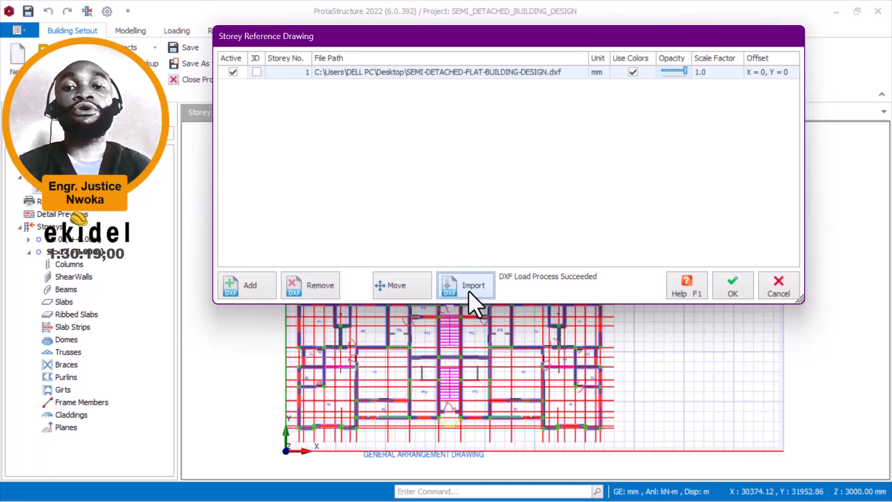
{"action": "left_click", "coordinate": [469, 291]}
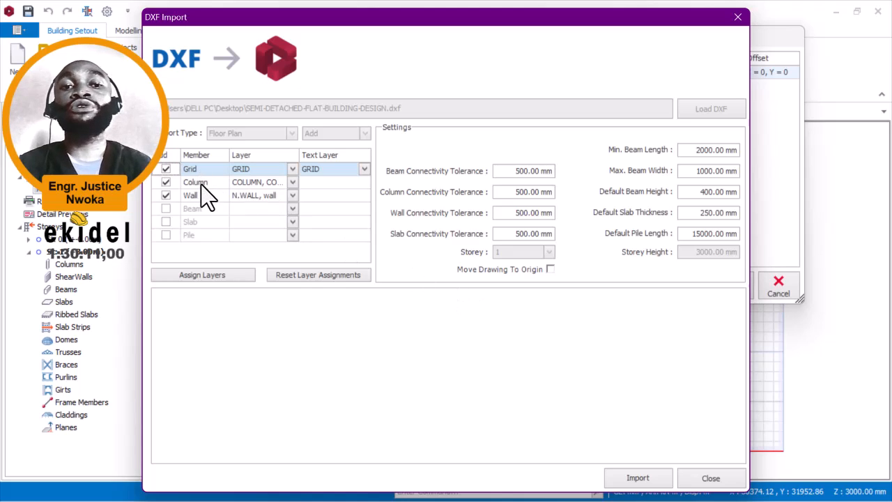
{"action": "left_click", "coordinate": [166, 196]}
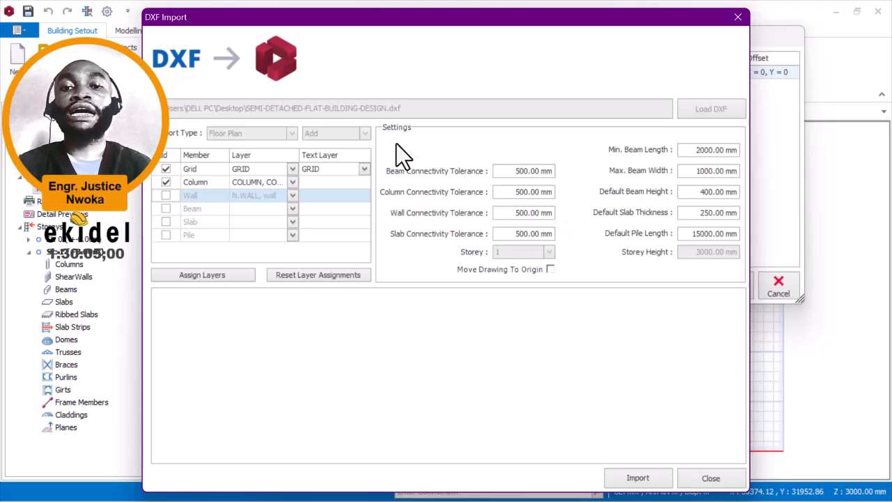
{"action": "left_click_drag", "start_coordinate": [438, 16], "coordinate": [390, 15]}
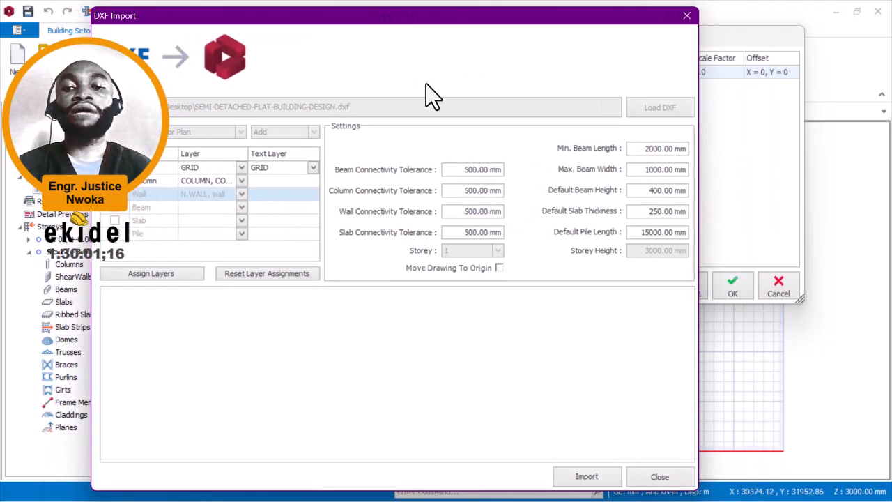
{"action": "left_click", "coordinate": [591, 478]}
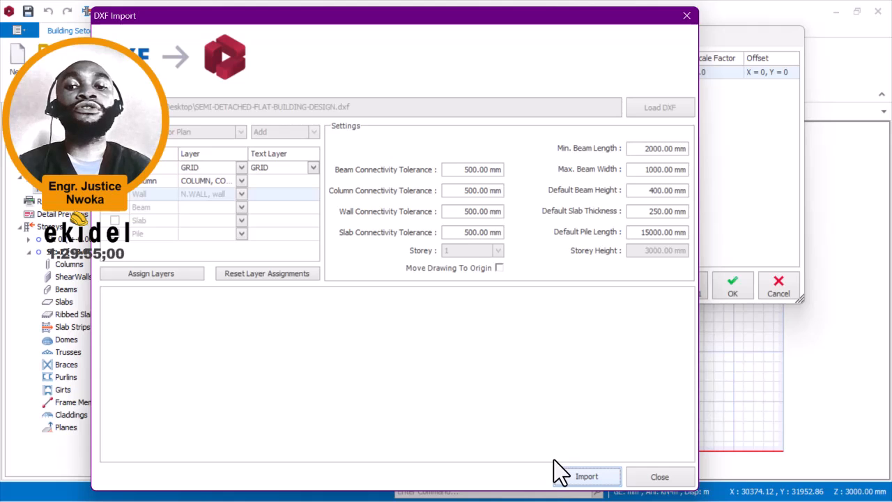
{"action": "left_click", "coordinate": [607, 479]}
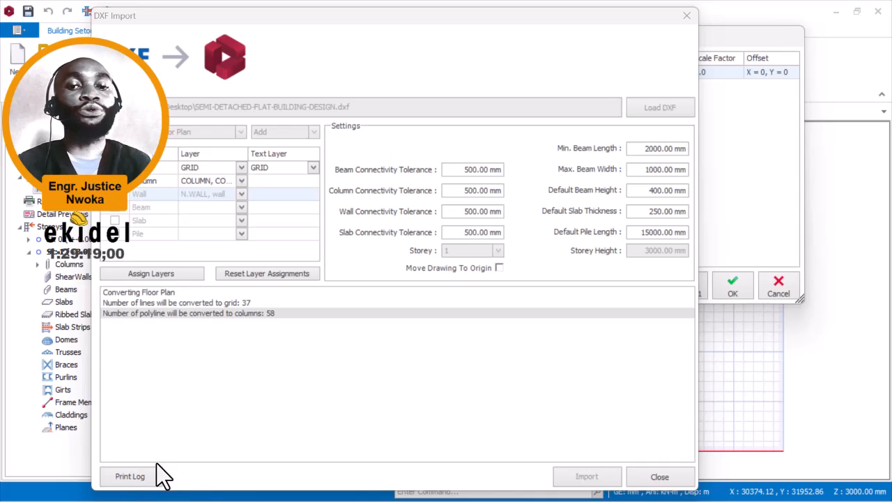
{"action": "left_click", "coordinate": [657, 477]}
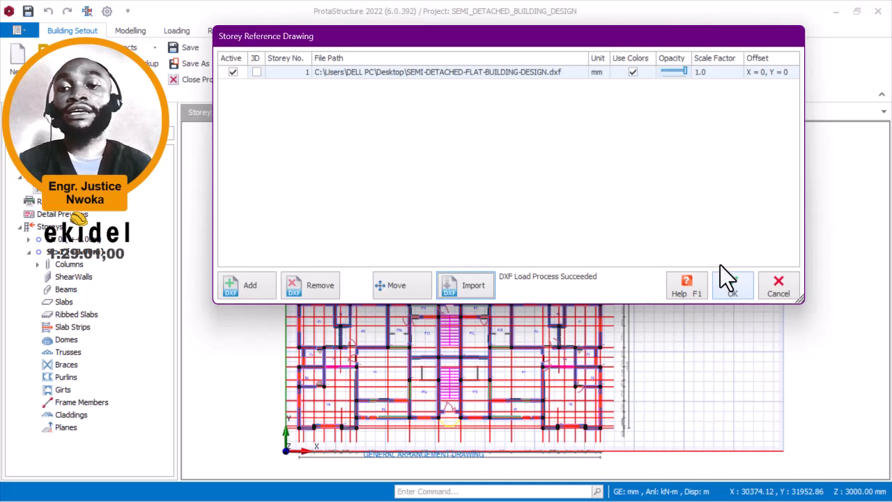
{"action": "left_click", "coordinate": [734, 285]}
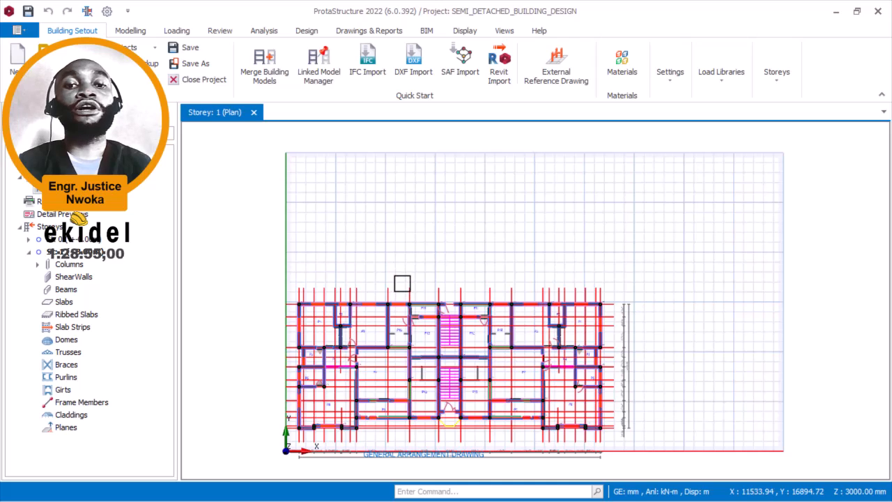
Step: Examine the imported grid axes and columns over the reference drawing, including the closely spaced axes along the plan's upper edge
{"action": "scroll", "coordinate": [398, 234], "scroll_direction": "down", "scroll_amount": 1}
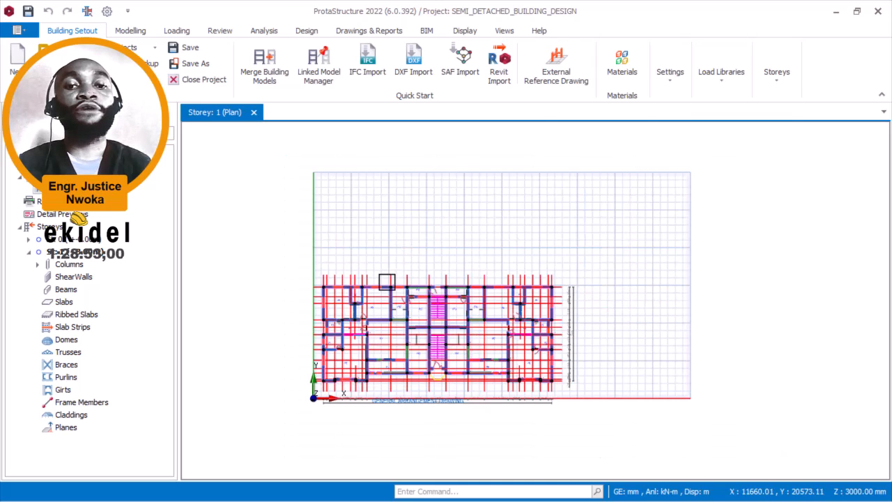
{"action": "scroll", "coordinate": [363, 327], "scroll_direction": "up", "scroll_amount": 1}
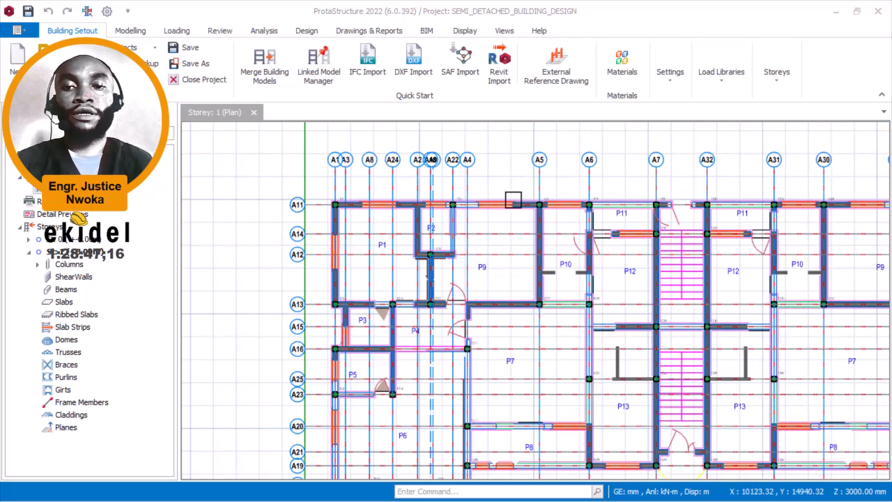
{"action": "scroll", "coordinate": [513, 200], "scroll_direction": "up", "scroll_amount": 5}
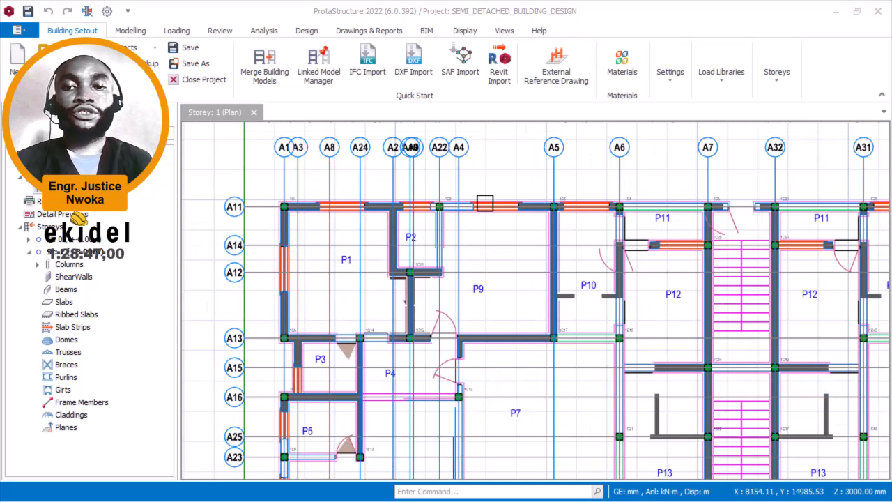
{"action": "scroll", "coordinate": [456, 173], "scroll_direction": "up", "scroll_amount": 5}
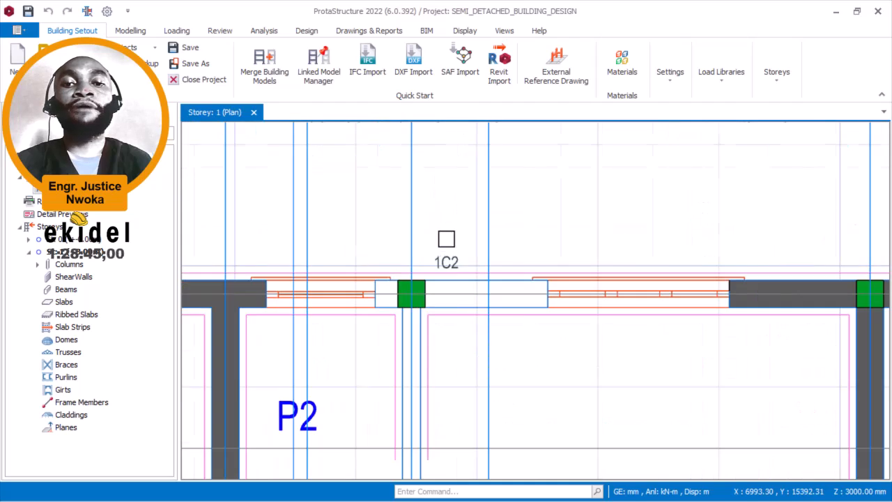
{"action": "scroll", "coordinate": [486, 249], "scroll_direction": "down", "scroll_amount": 2}
{"action": "scroll", "coordinate": [486, 248], "scroll_direction": "down", "scroll_amount": 3}
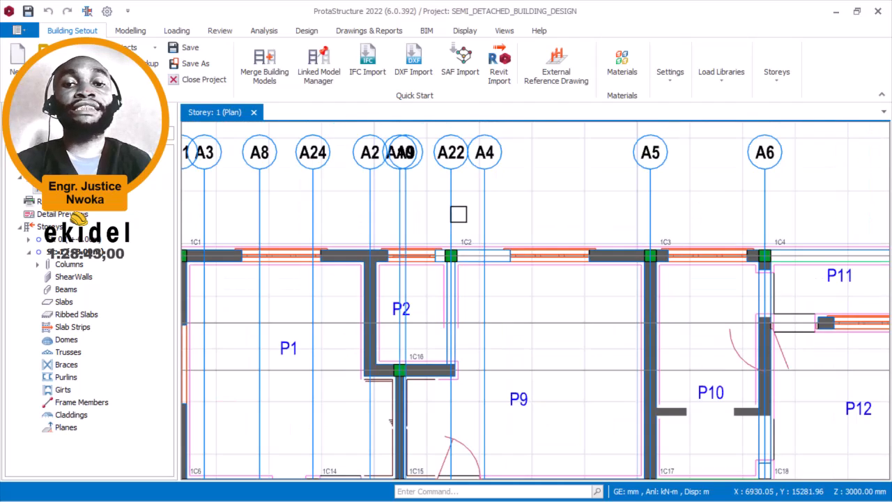
{"action": "middle_click_drag", "start_coordinate": [462, 215], "coordinate": [617, 259]}
{"action": "scroll", "coordinate": [343, 192], "scroll_direction": "up", "scroll_amount": 3}
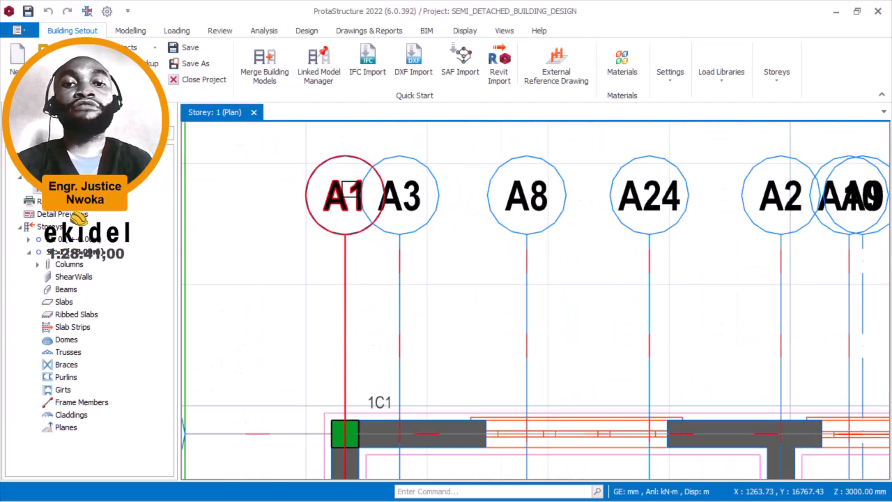
{"action": "scroll", "coordinate": [310, 197], "scroll_direction": "up", "scroll_amount": 2}
{"action": "scroll", "coordinate": [342, 193], "scroll_direction": "down", "scroll_amount": 3}
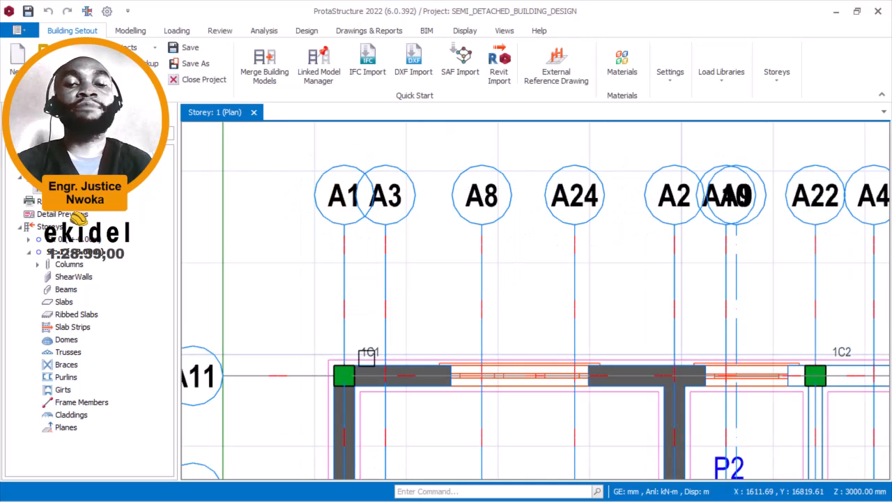
Step: Minimize ProtaStructure, switch to AutoCAD and examine the grid lines and columns in the general arrangement drawing
{"action": "left_click", "coordinate": [835, 11]}
{"action": "mouse_move", "coordinate": [478, 481]}
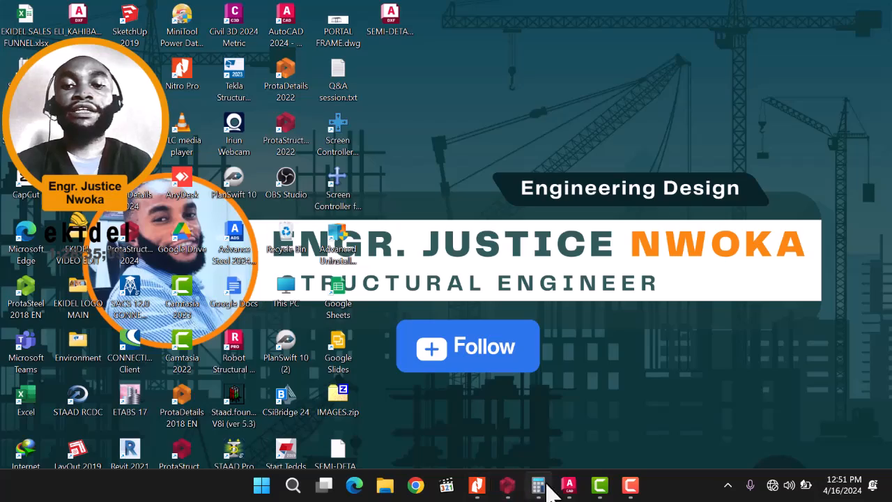
{"action": "left_click", "coordinate": [568, 486]}
{"action": "scroll", "coordinate": [509, 230], "scroll_direction": "down", "scroll_amount": 5}
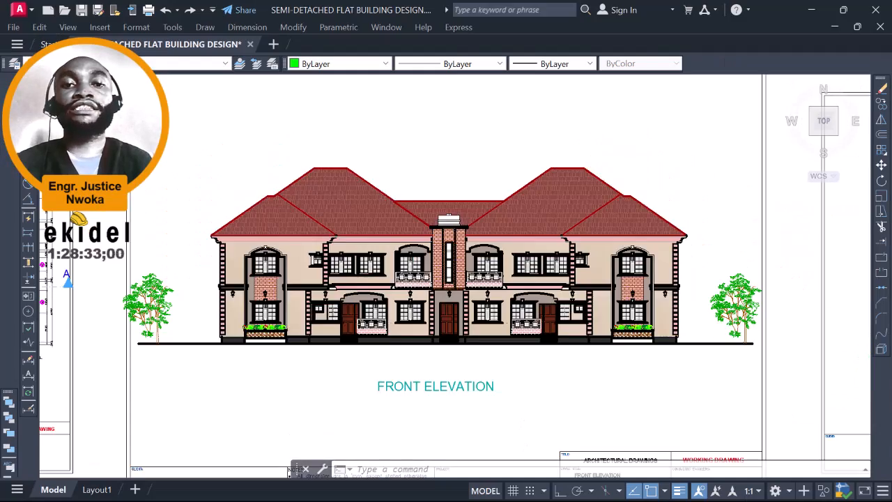
{"action": "scroll", "coordinate": [338, 209], "scroll_direction": "down", "scroll_amount": 2}
{"action": "scroll", "coordinate": [339, 209], "scroll_direction": "up", "scroll_amount": 6}
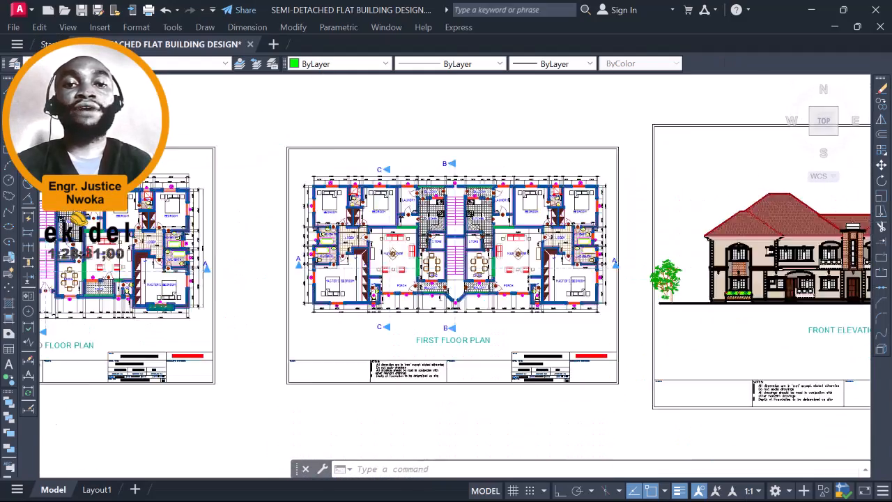
{"action": "scroll", "coordinate": [373, 175], "scroll_direction": "down", "scroll_amount": 6}
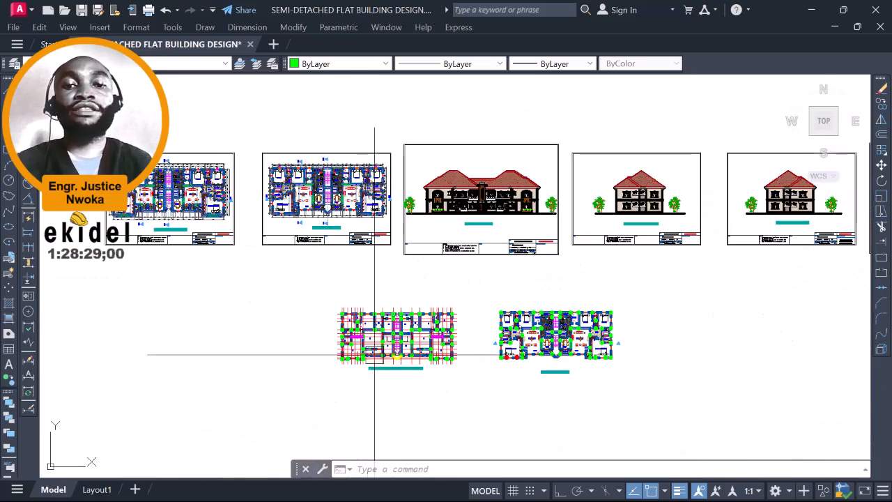
{"action": "scroll", "coordinate": [337, 287], "scroll_direction": "up", "scroll_amount": 5}
{"action": "scroll", "coordinate": [336, 287], "scroll_direction": "up", "scroll_amount": 6}
{"action": "scroll", "coordinate": [390, 139], "scroll_direction": "down", "scroll_amount": 4}
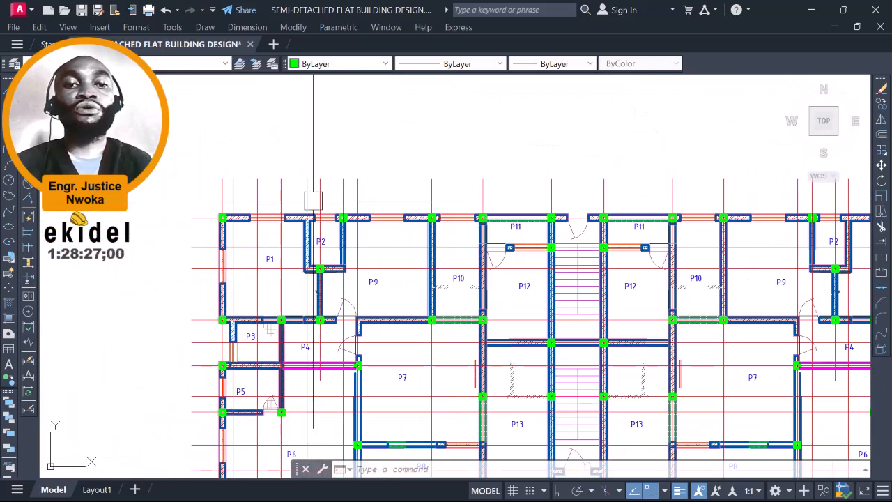
{"action": "scroll", "coordinate": [218, 203], "scroll_direction": "up", "scroll_amount": 4}
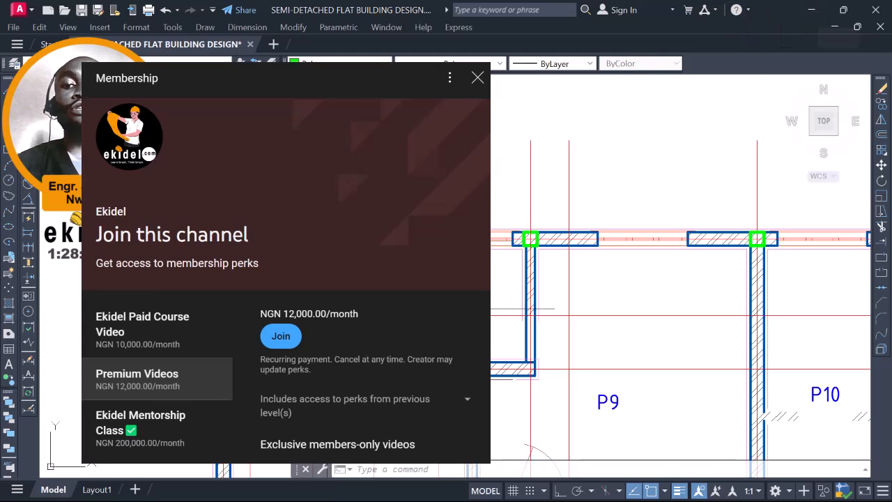
Step: Return to the front elevation in the architectural drawing and inspect it up close
{"action": "scroll", "coordinate": [326, 310], "scroll_direction": "down", "scroll_amount": 6}
{"action": "scroll", "coordinate": [502, 411], "scroll_direction": "down", "scroll_amount": 3}
{"action": "middle_click_drag", "start_coordinate": [571, 112], "coordinate": [459, 279]}
{"action": "scroll", "coordinate": [464, 199], "scroll_direction": "up", "scroll_amount": 5}
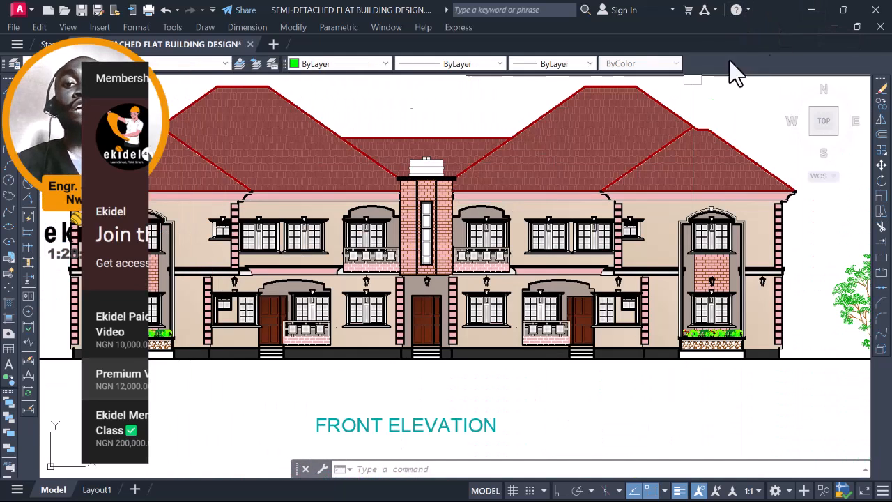
Step: Minimize AutoCAD, return to ProtaStructure and examine the axis labels around the plan's upper-left corner in the Storey 1 plan
{"action": "left_click", "coordinate": [809, 11]}
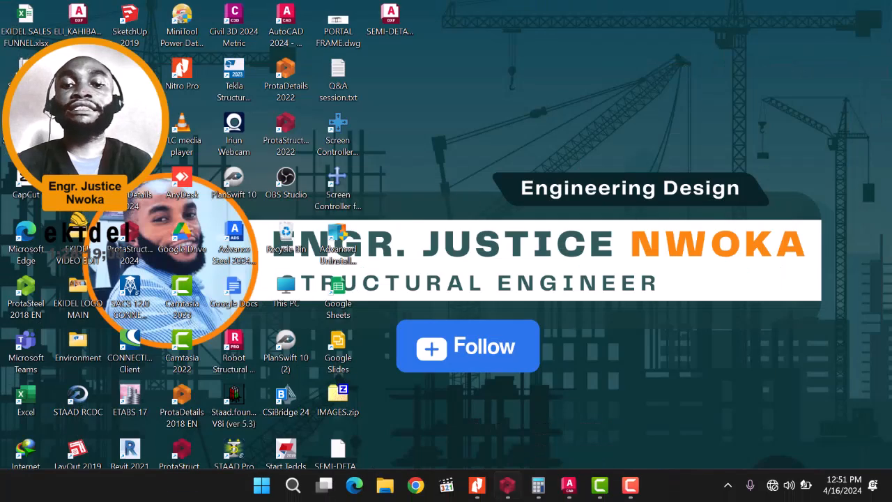
{"action": "left_click", "coordinate": [446, 378]}
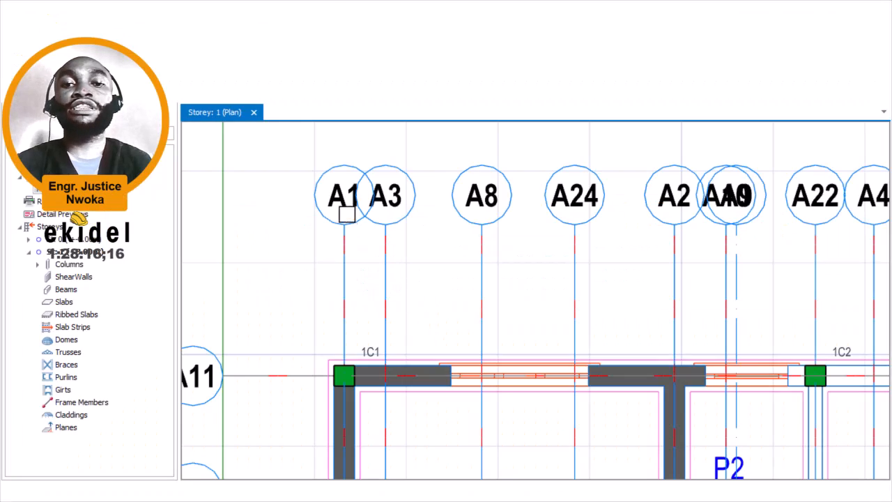
{"action": "scroll", "coordinate": [342, 201], "scroll_direction": "up", "scroll_amount": 1}
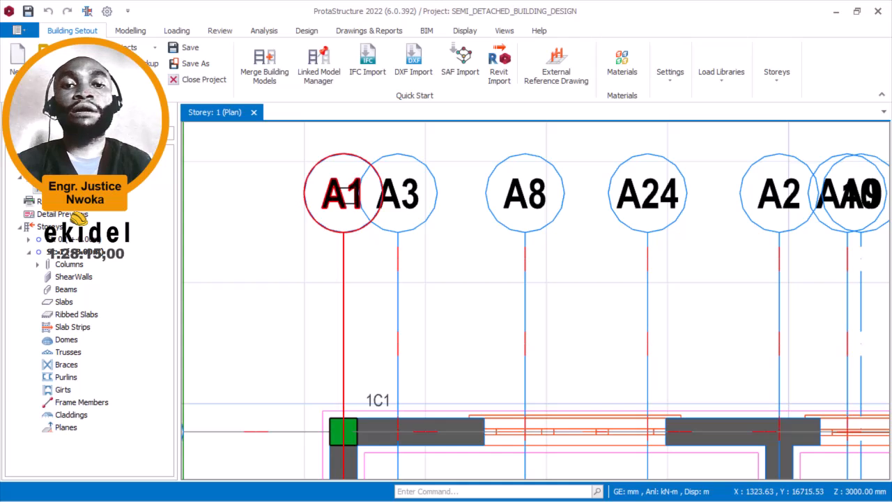
{"action": "scroll", "coordinate": [592, 205], "scroll_direction": "down", "scroll_amount": 2}
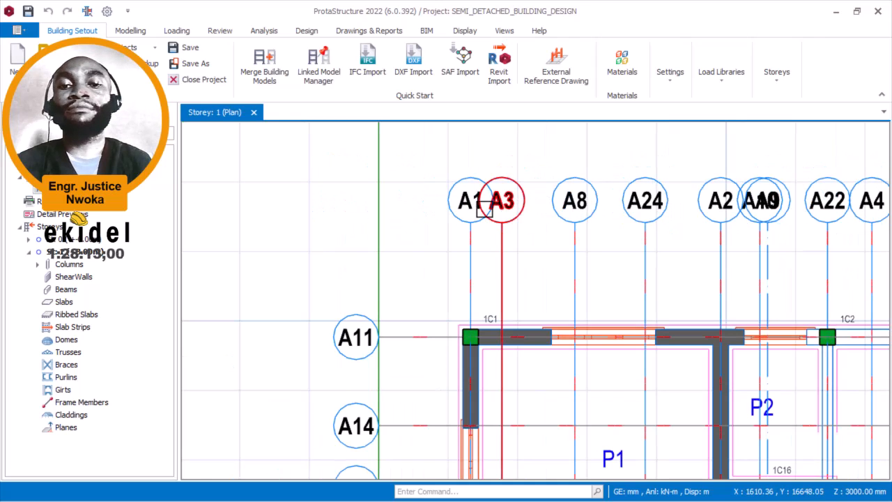
{"action": "scroll", "coordinate": [454, 205], "scroll_direction": "up", "scroll_amount": 2}
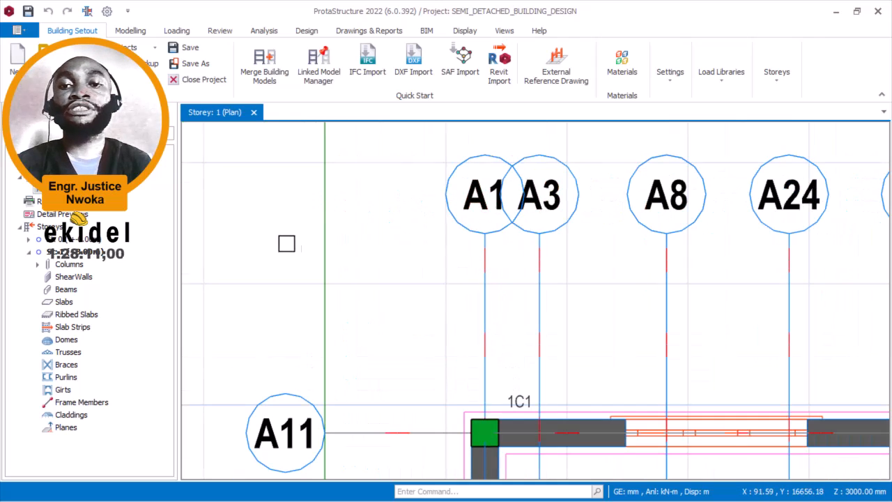
{"action": "scroll", "coordinate": [300, 240], "scroll_direction": "down", "scroll_amount": 2}
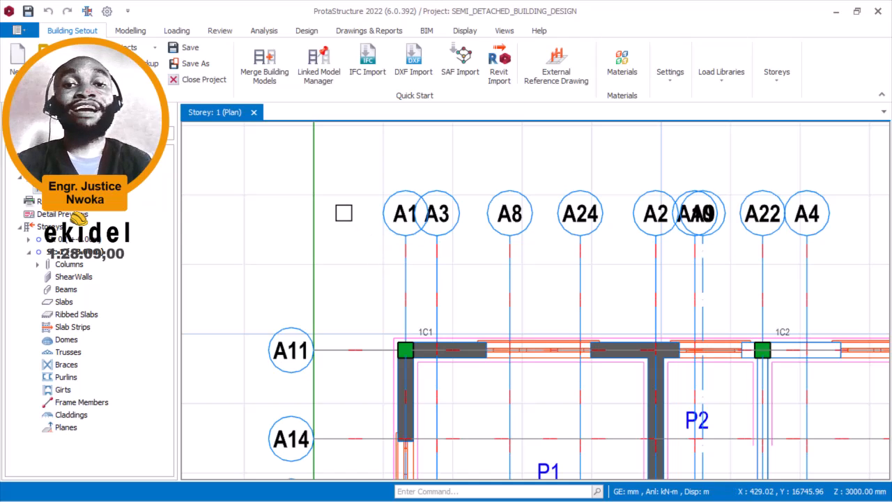
{"action": "scroll", "coordinate": [366, 211], "scroll_direction": "down", "scroll_amount": 1}
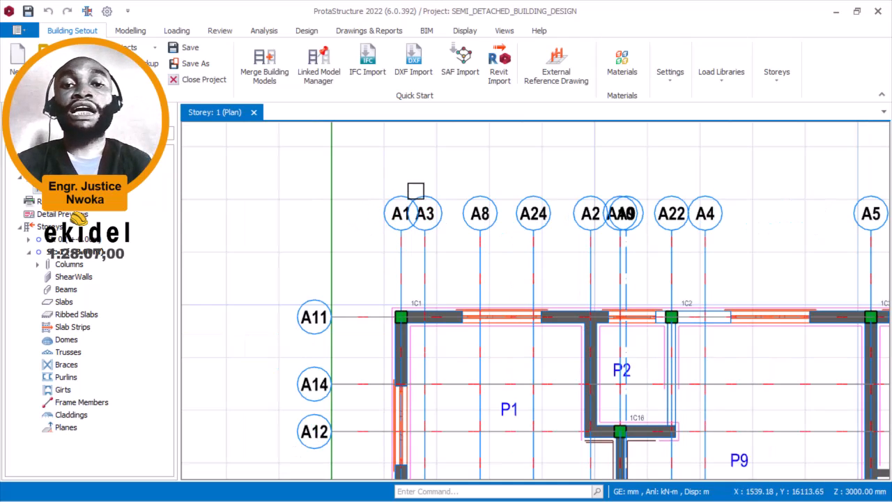
{"action": "scroll", "coordinate": [434, 202], "scroll_direction": "up", "scroll_amount": 3}
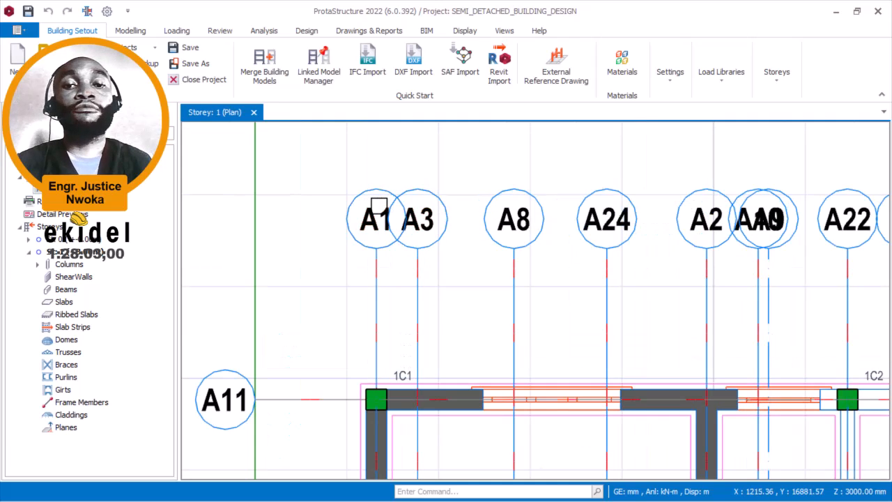
{"action": "scroll", "coordinate": [413, 160], "scroll_direction": "down", "scroll_amount": 2}
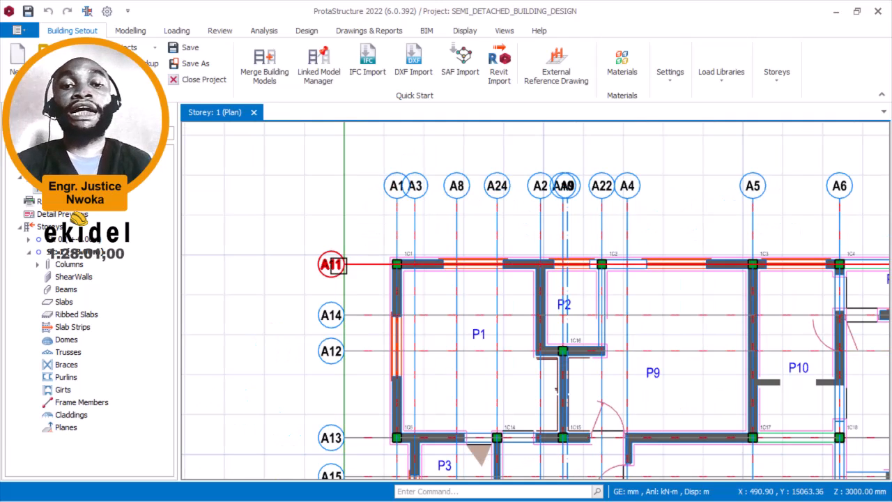
{"action": "scroll", "coordinate": [344, 266], "scroll_direction": "up", "scroll_amount": 1}
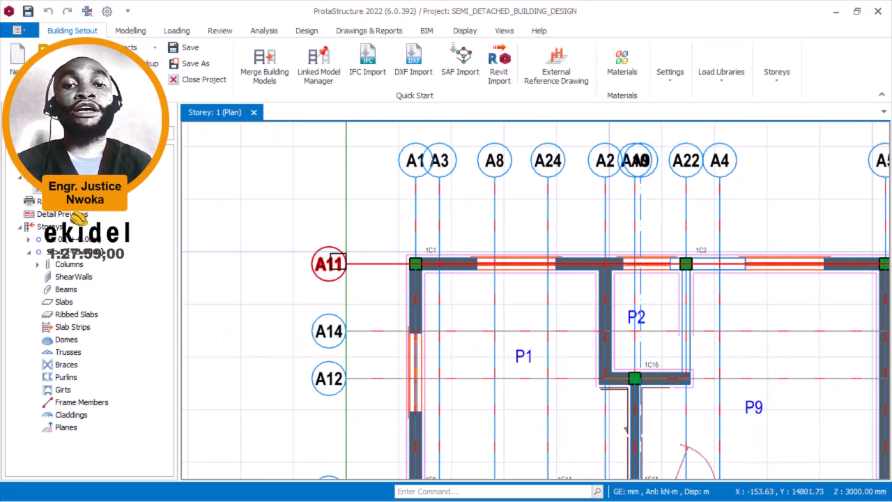
{"action": "middle_click_drag", "start_coordinate": [406, 257], "coordinate": [272, 268]}
{"action": "middle_click_drag", "start_coordinate": [288, 202], "coordinate": [355, 215]}
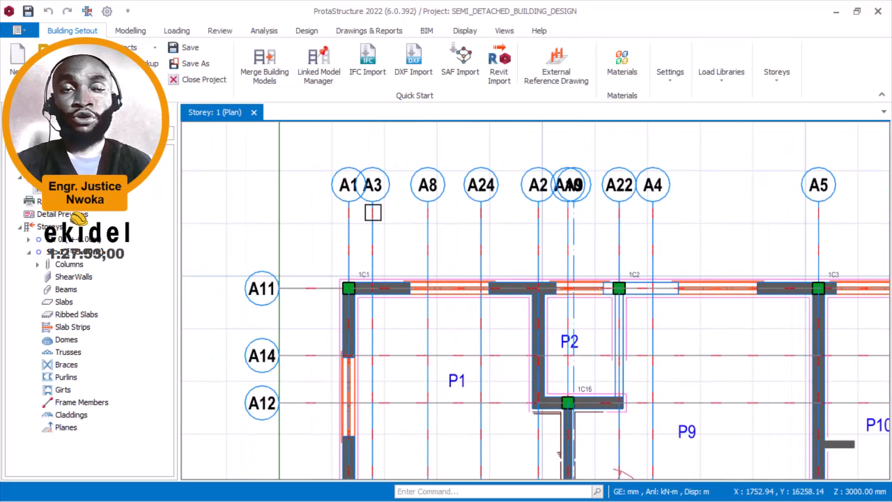
{"action": "scroll", "coordinate": [371, 211], "scroll_direction": "up", "scroll_amount": 1}
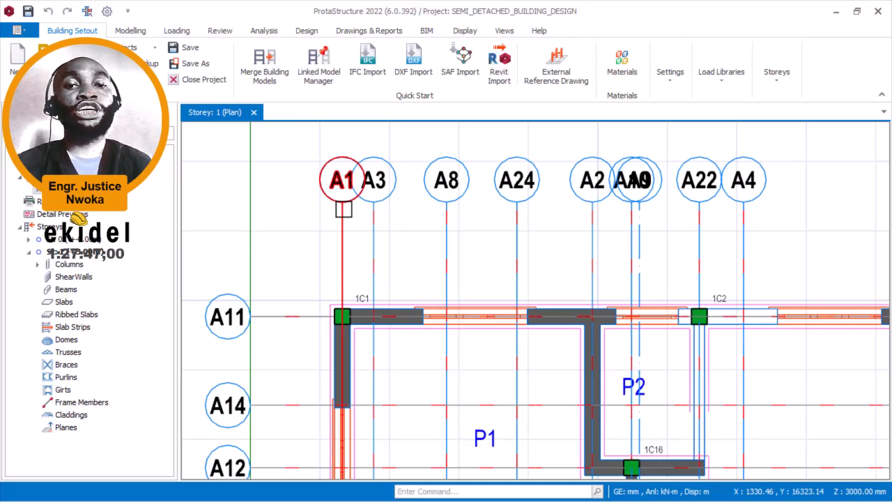
{"action": "scroll", "coordinate": [344, 209], "scroll_direction": "down", "scroll_amount": 2}
{"action": "scroll", "coordinate": [340, 199], "scroll_direction": "up", "scroll_amount": 2}
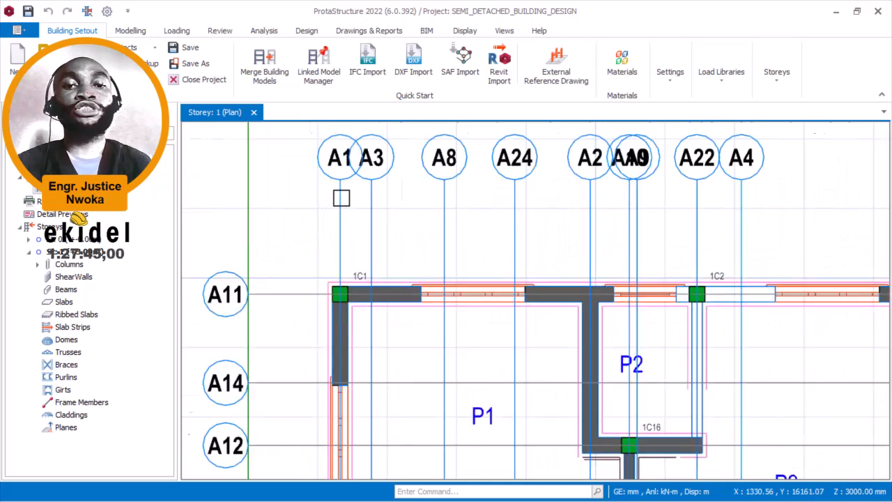
Step: Relabel the vertical axis A1 through column 1C1 as 1 in its axis properties
{"action": "scroll", "coordinate": [341, 199], "scroll_direction": "up", "scroll_amount": 1}
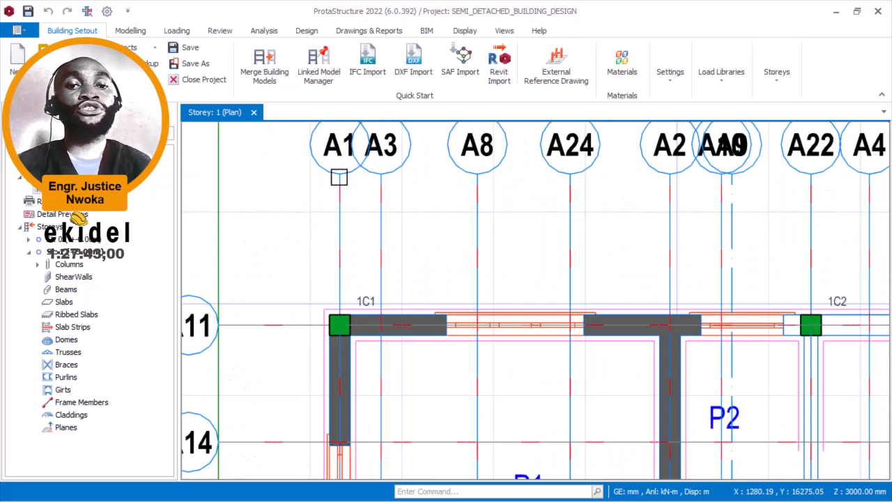
{"action": "scroll", "coordinate": [352, 209], "scroll_direction": "down", "scroll_amount": 2}
{"action": "scroll", "coordinate": [348, 193], "scroll_direction": "up", "scroll_amount": 2}
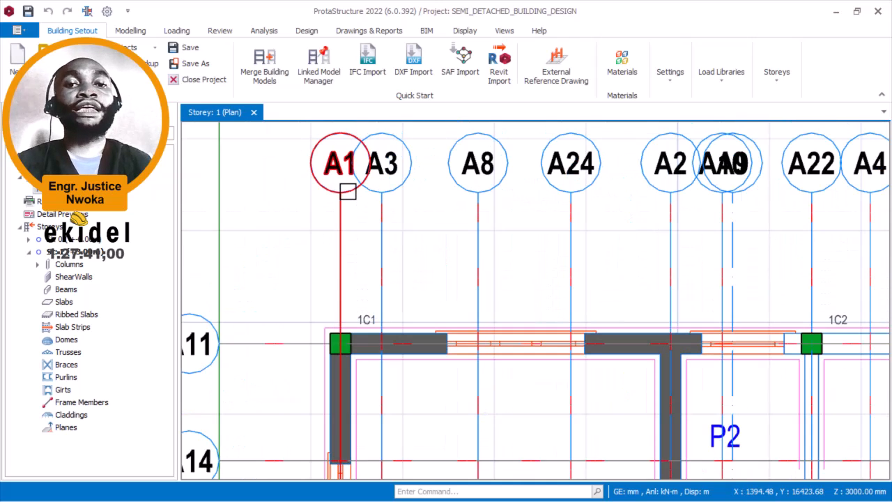
{"action": "left_click", "coordinate": [346, 193]}
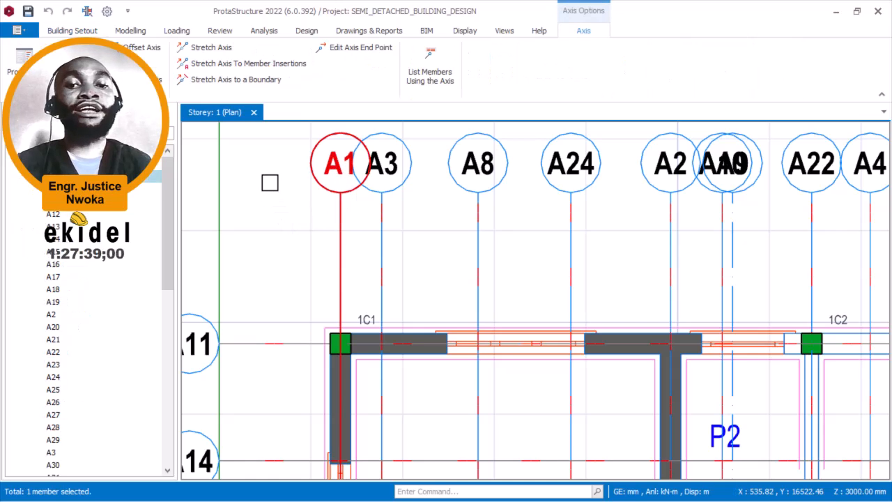
{"action": "right_click", "coordinate": [270, 170]}
{"action": "left_click", "coordinate": [335, 211]}
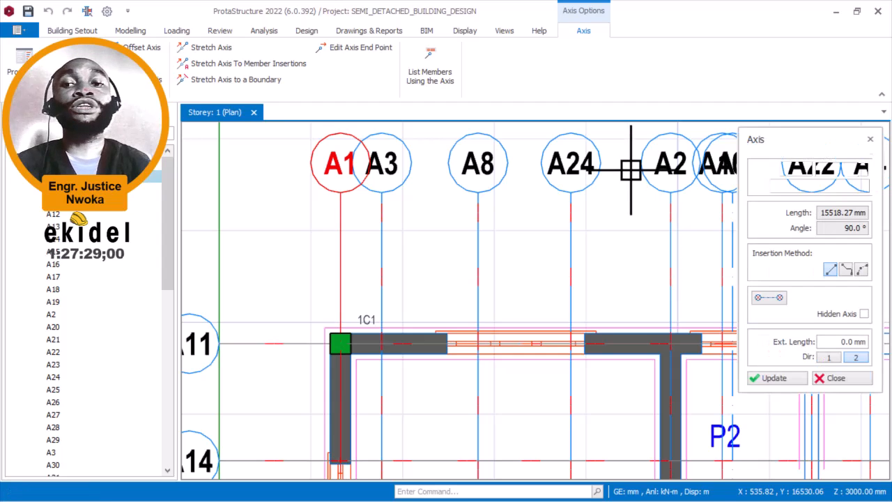
{"action": "left_click_drag", "start_coordinate": [842, 170], "coordinate": [873, 172]}
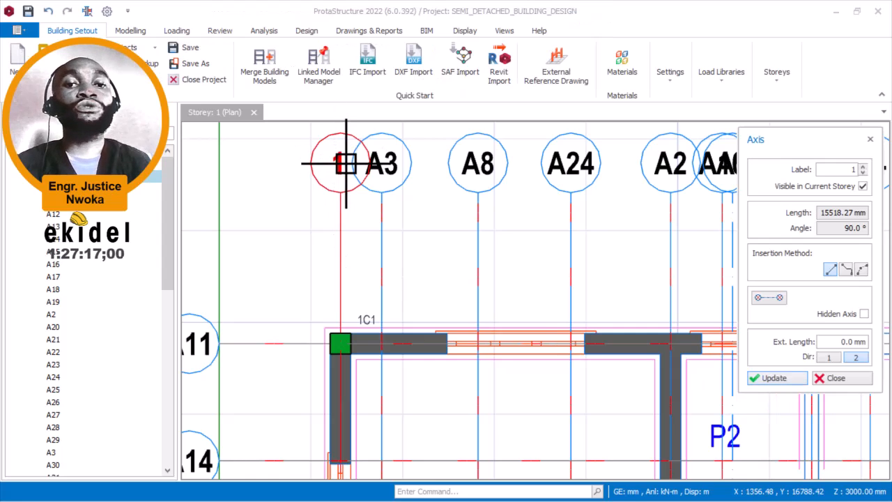
{"action": "left_click", "coordinate": [869, 139]}
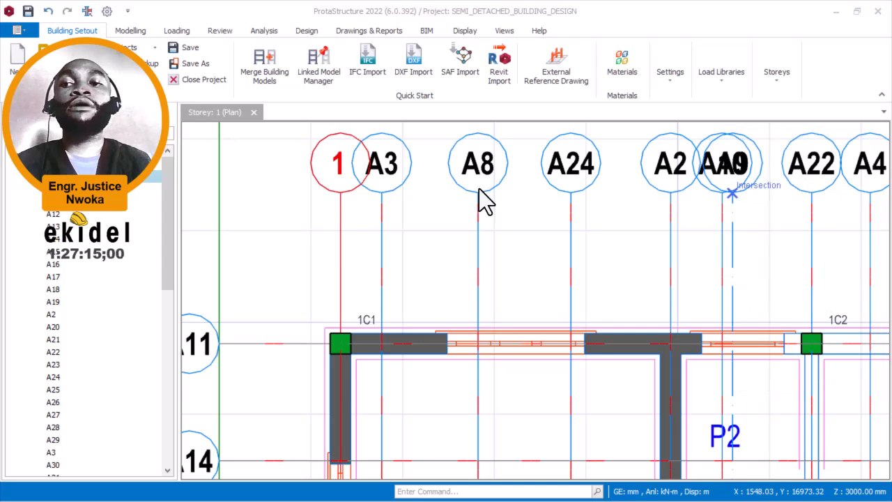
Step: Relabel the horizontal axis A11 along the plan's upper wall as A in its axis properties
{"action": "scroll", "coordinate": [339, 267], "scroll_direction": "down", "scroll_amount": 3}
{"action": "scroll", "coordinate": [327, 276], "scroll_direction": "up", "scroll_amount": 1}
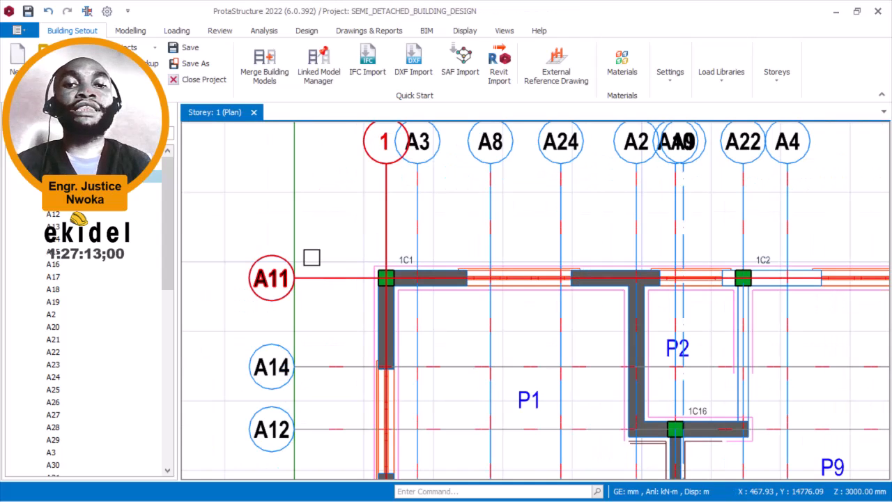
{"action": "left_click", "coordinate": [317, 223]}
{"action": "right_click", "coordinate": [316, 224]}
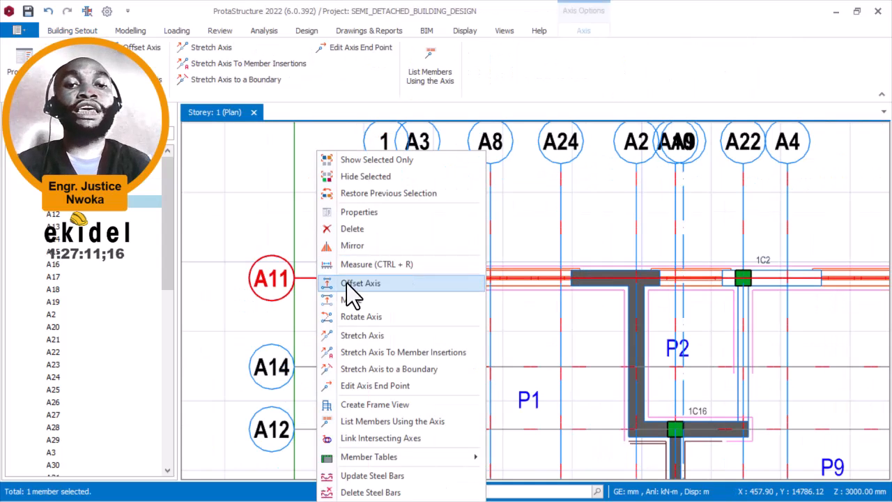
{"action": "left_click", "coordinate": [370, 212]}
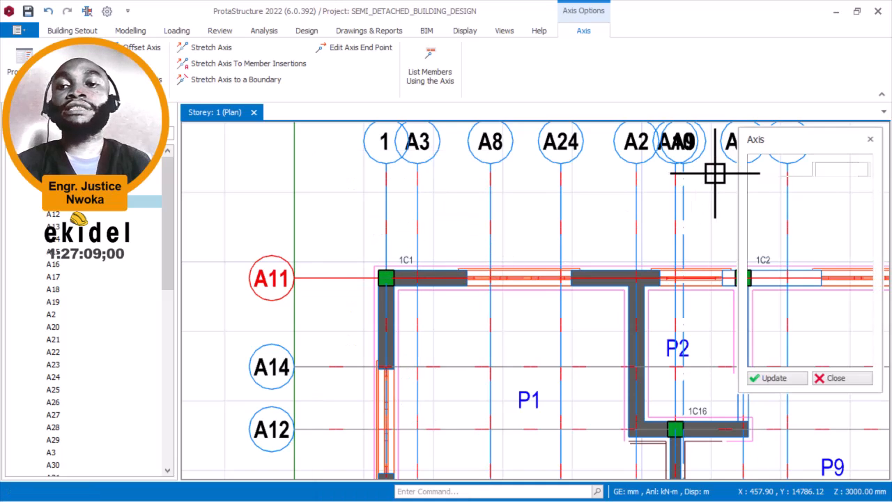
{"action": "left_click_drag", "start_coordinate": [826, 173], "coordinate": [866, 172]}
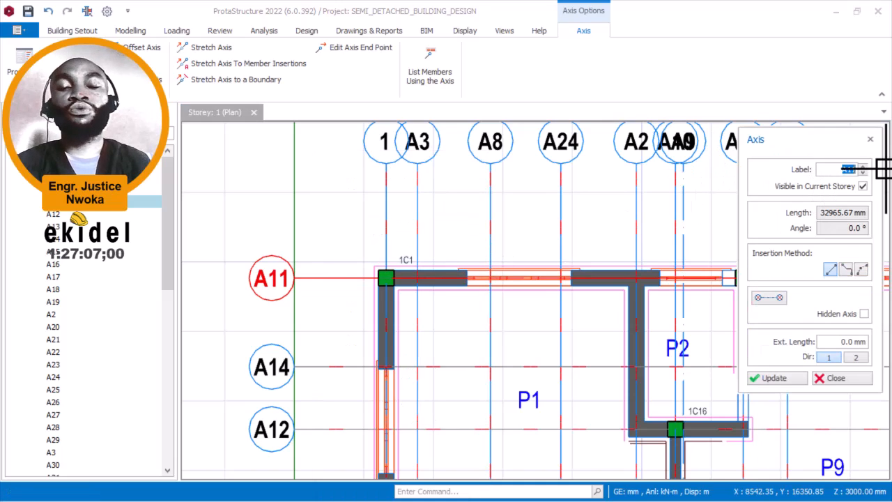
{"action": "type", "text": "A"}
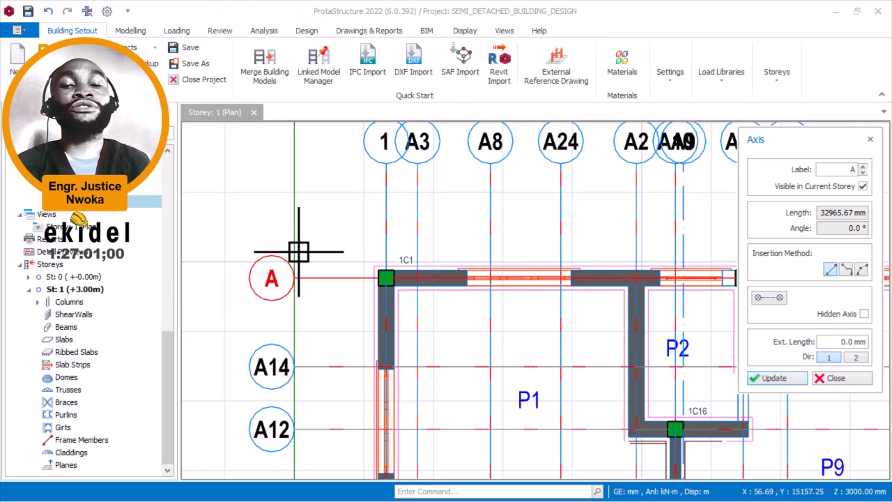
{"action": "scroll", "coordinate": [304, 247], "scroll_direction": "down", "scroll_amount": 2}
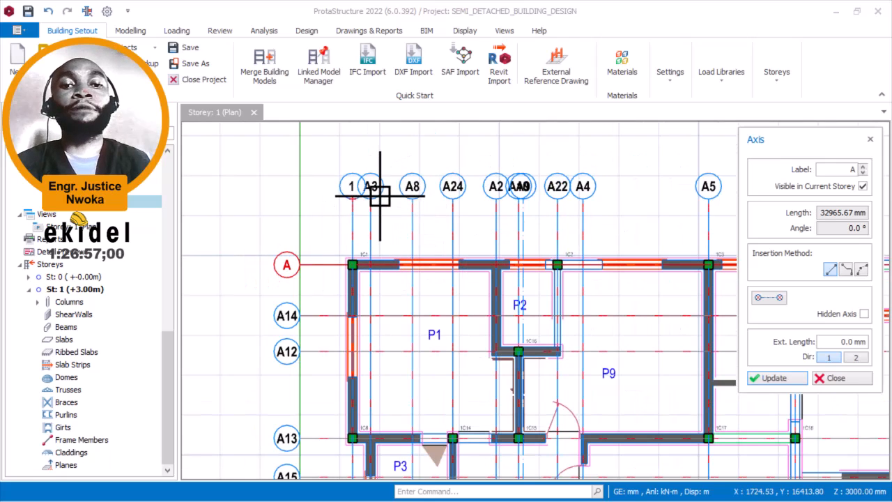
{"action": "scroll", "coordinate": [380, 197], "scroll_direction": "up", "scroll_amount": 1}
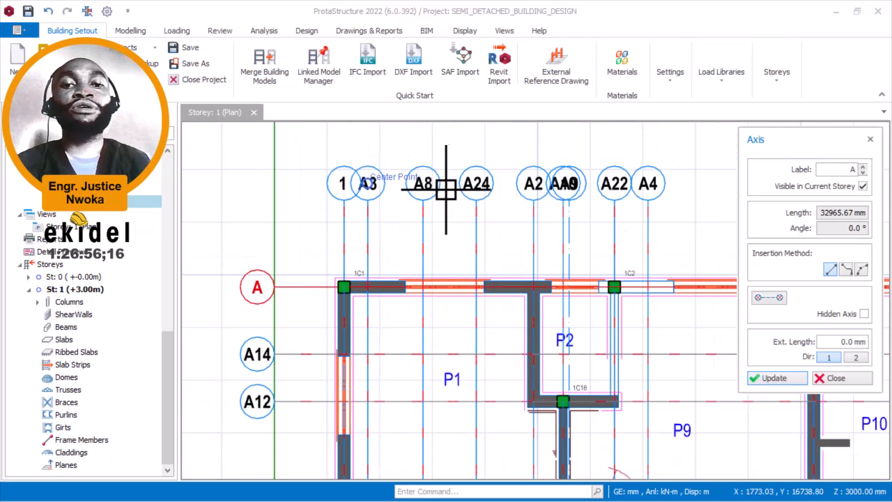
{"action": "left_click", "coordinate": [870, 140]}
Step: Examine the remaining imported axis labels along the plan's upper edge and left side
{"action": "scroll", "coordinate": [351, 191], "scroll_direction": "up", "scroll_amount": 2}
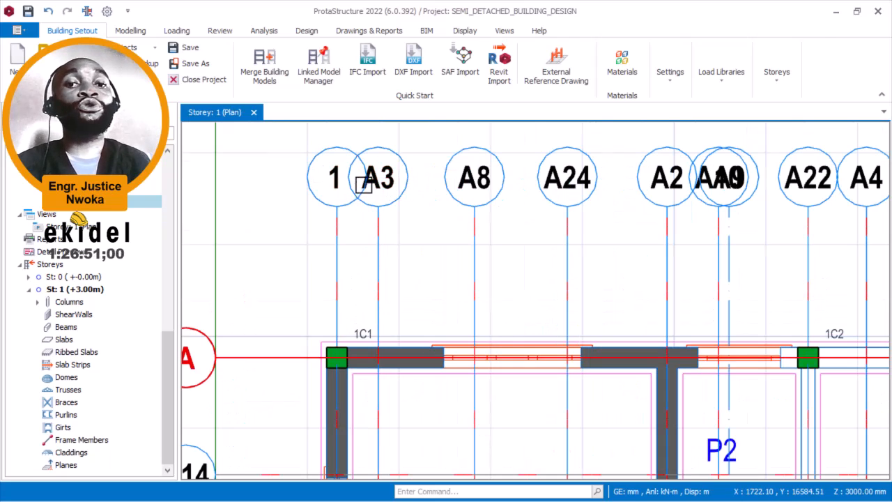
{"action": "scroll", "coordinate": [359, 187], "scroll_direction": "down", "scroll_amount": 2}
{"action": "scroll", "coordinate": [352, 194], "scroll_direction": "up", "scroll_amount": 1}
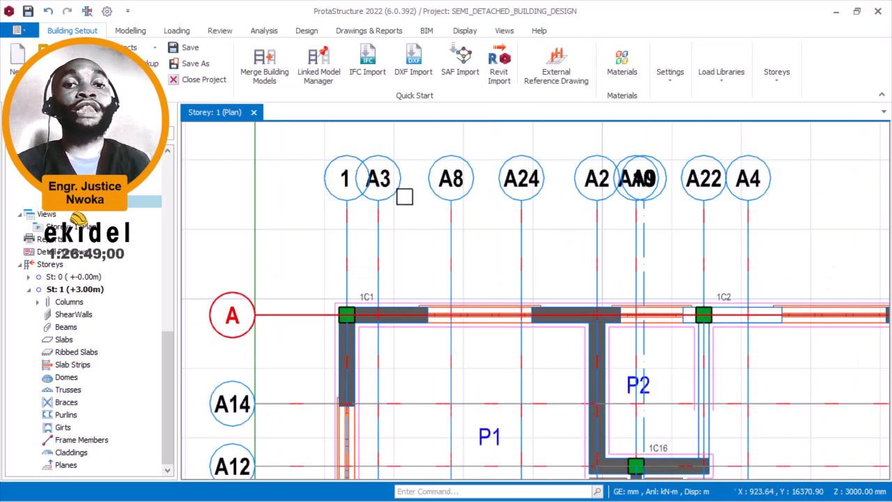
{"action": "scroll", "coordinate": [352, 199], "scroll_direction": "up", "scroll_amount": 3}
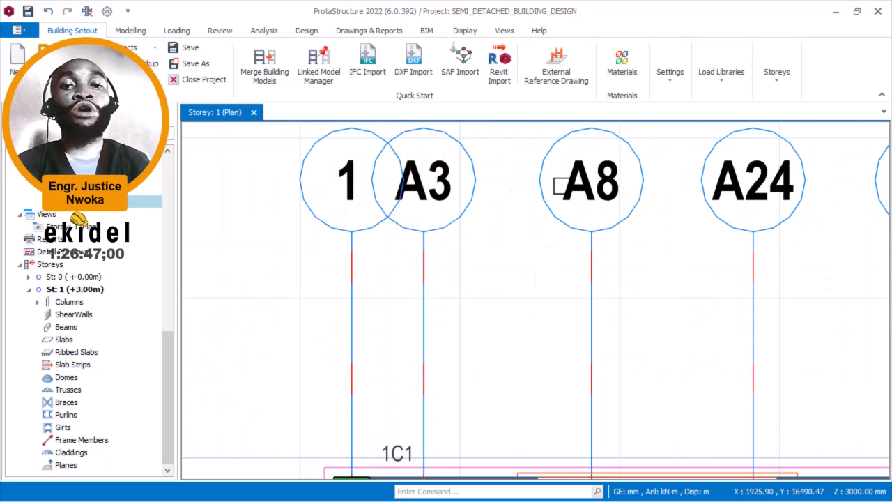
{"action": "scroll", "coordinate": [607, 181], "scroll_direction": "down", "scroll_amount": 3}
{"action": "middle_click_drag", "start_coordinate": [271, 255], "coordinate": [331, 150]}
{"action": "scroll", "coordinate": [368, 325], "scroll_direction": "down", "scroll_amount": 3}
{"action": "middle_click_drag", "start_coordinate": [391, 263], "coordinate": [307, 218]}
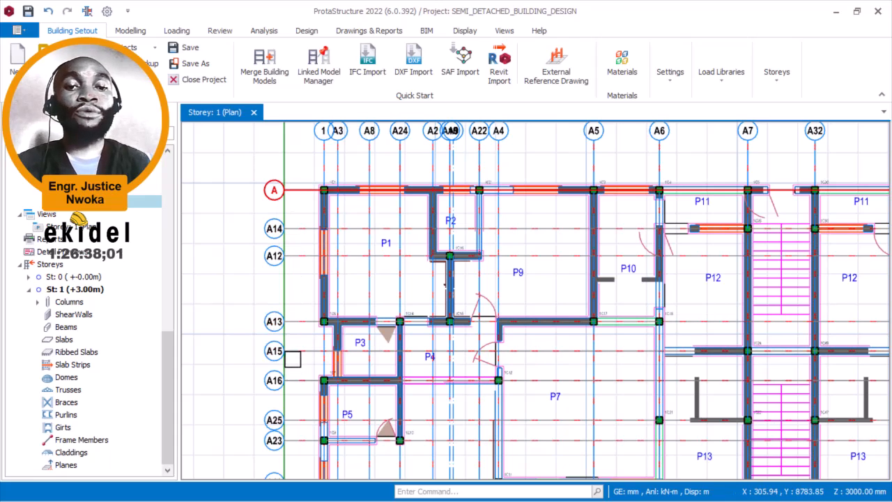
{"action": "scroll", "coordinate": [299, 171], "scroll_direction": "up", "scroll_amount": 4}
{"action": "middle_click_drag", "start_coordinate": [275, 174], "coordinate": [318, 269]}
{"action": "scroll", "coordinate": [319, 269], "scroll_direction": "up", "scroll_amount": 1}
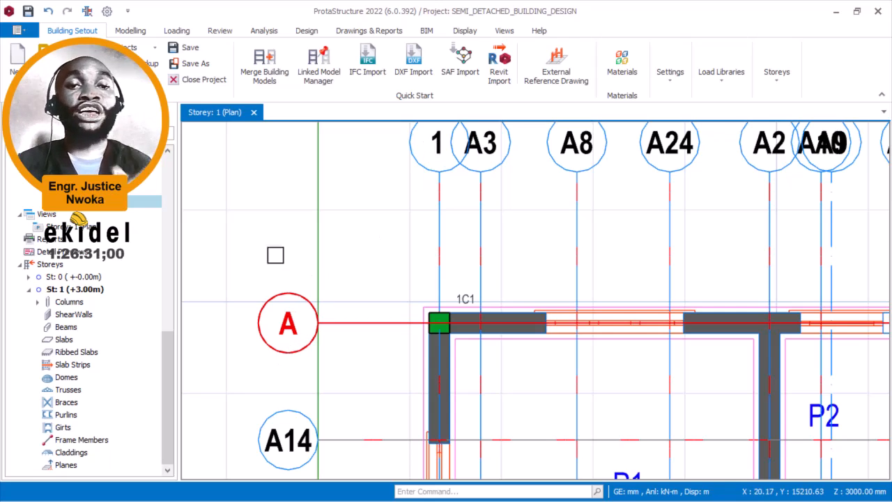
Step: Inspect column 1C1 and its label at the intersection of axes 1 and A, and the columns around it
{"action": "scroll", "coordinate": [279, 240], "scroll_direction": "down", "scroll_amount": 2}
{"action": "middle_click_drag", "start_coordinate": [318, 253], "coordinate": [292, 201]}
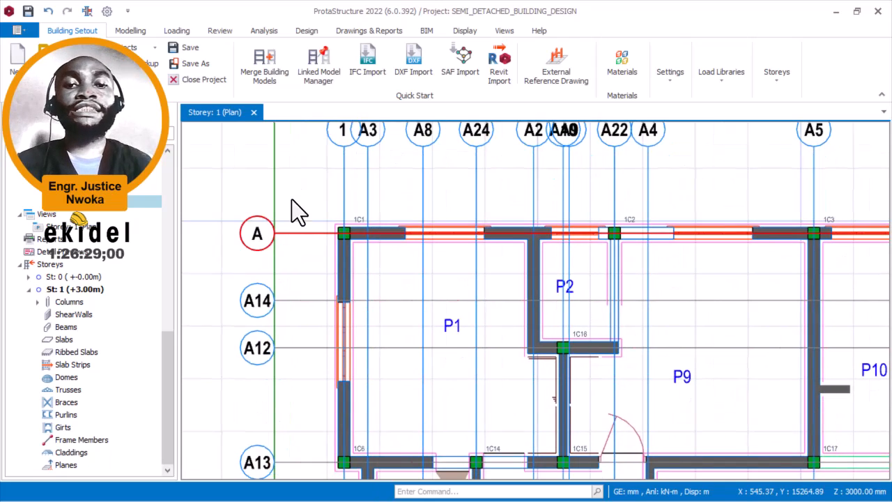
{"action": "scroll", "coordinate": [293, 201], "scroll_direction": "down", "scroll_amount": 1}
{"action": "scroll", "coordinate": [397, 232], "scroll_direction": "up", "scroll_amount": 2}
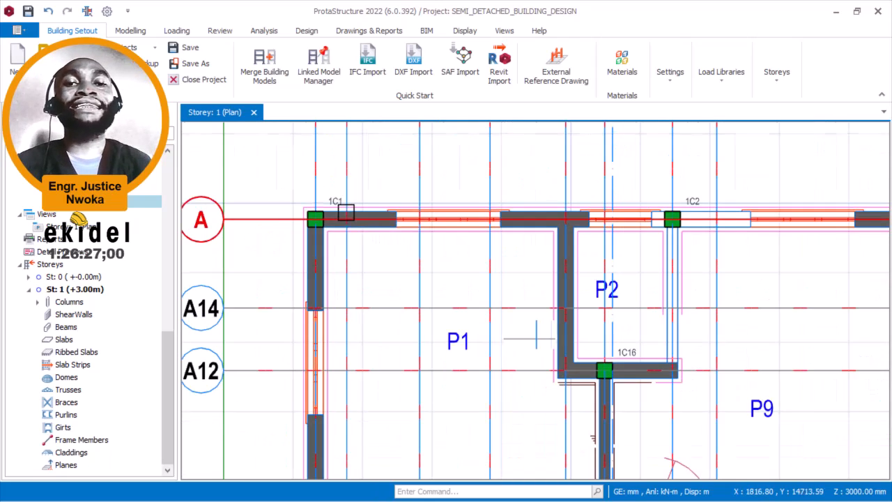
{"action": "scroll", "coordinate": [346, 212], "scroll_direction": "up", "scroll_amount": 1}
{"action": "scroll", "coordinate": [337, 195], "scroll_direction": "up", "scroll_amount": 2}
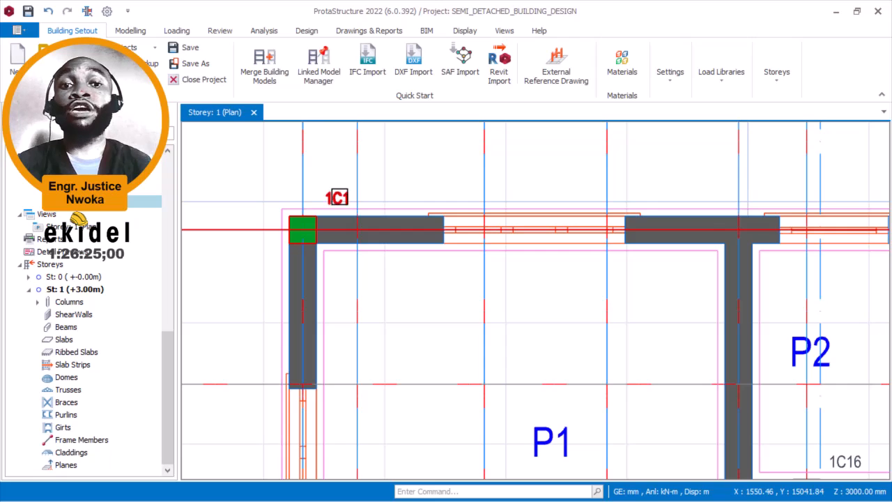
{"action": "scroll", "coordinate": [338, 197], "scroll_direction": "up", "scroll_amount": 1}
{"action": "scroll", "coordinate": [345, 178], "scroll_direction": "down", "scroll_amount": 4}
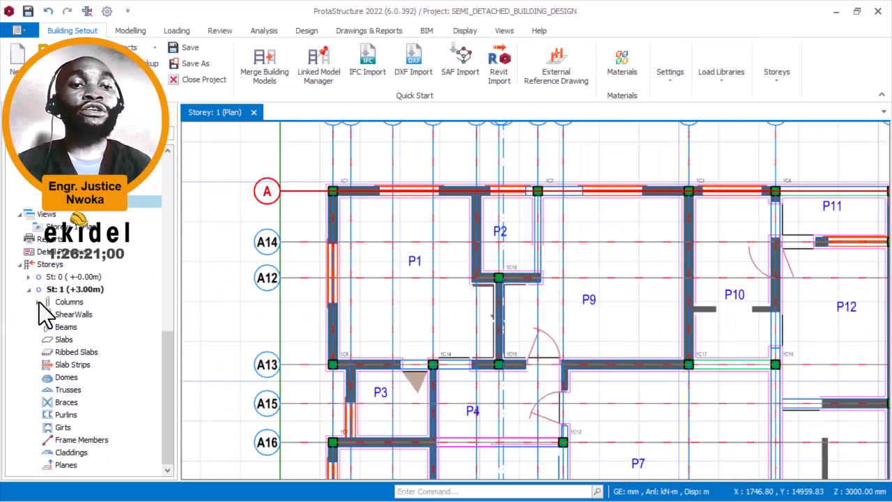
Step: Examine the list of columns in storey 1 and the details of column 1C1 at axes 1 and A
{"action": "left_click", "coordinate": [37, 302]}
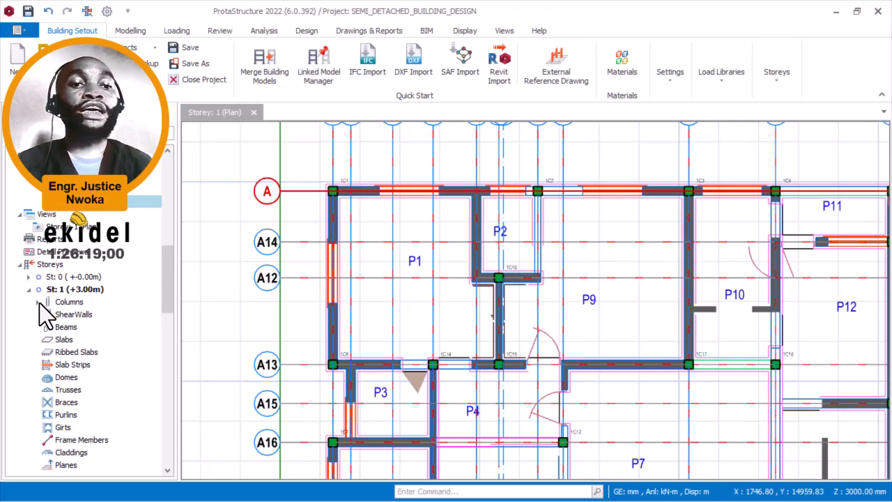
{"action": "scroll", "coordinate": [75, 286], "scroll_direction": "down", "scroll_amount": 5}
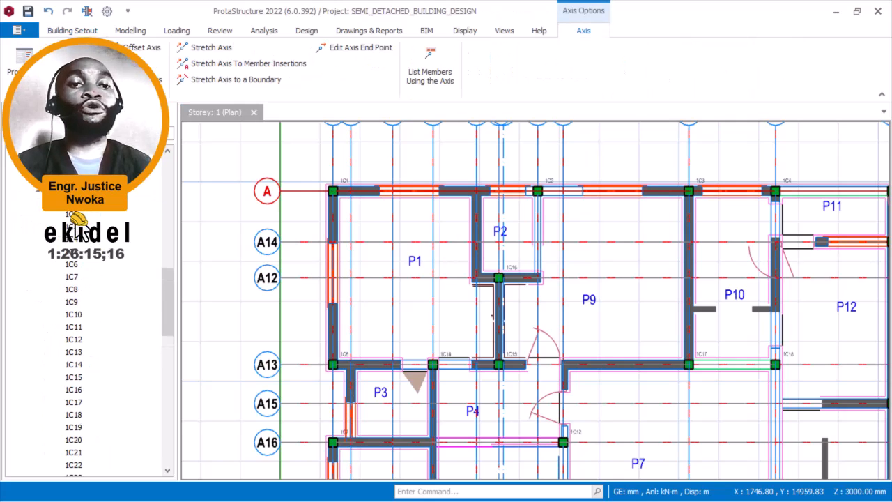
{"action": "scroll", "coordinate": [91, 314], "scroll_direction": "down", "scroll_amount": 12}
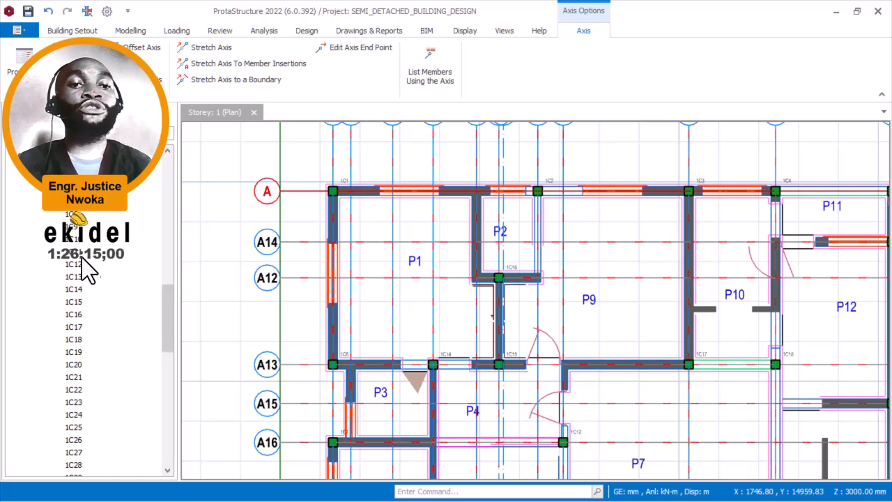
{"action": "scroll", "coordinate": [92, 389], "scroll_direction": "down", "scroll_amount": 2}
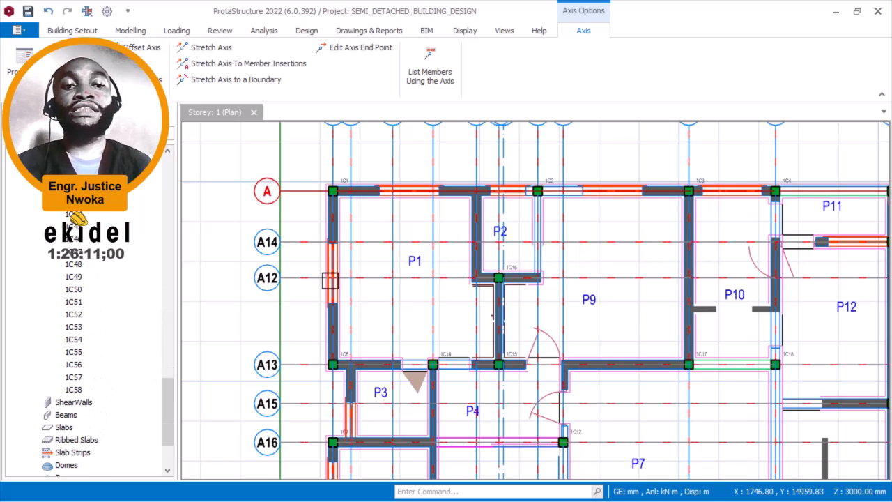
{"action": "scroll", "coordinate": [288, 298], "scroll_direction": "down", "scroll_amount": 5}
{"action": "scroll", "coordinate": [310, 204], "scroll_direction": "up", "scroll_amount": 5}
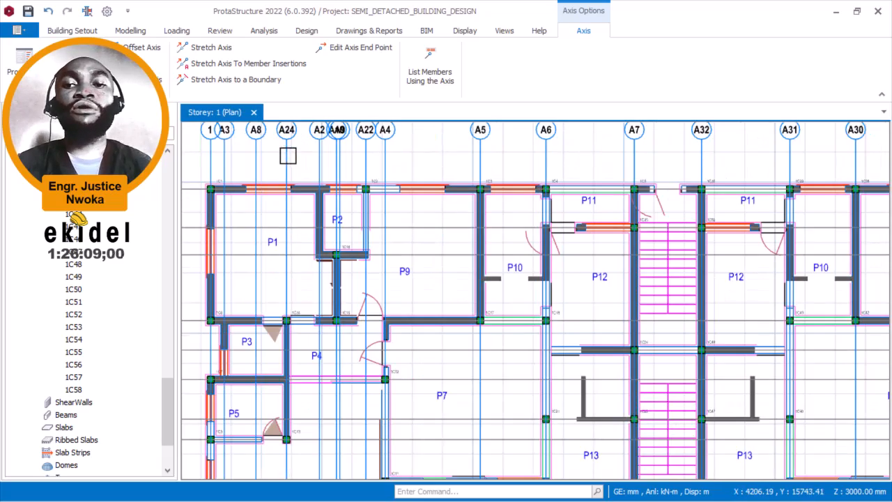
{"action": "scroll", "coordinate": [262, 205], "scroll_direction": "up", "scroll_amount": 2}
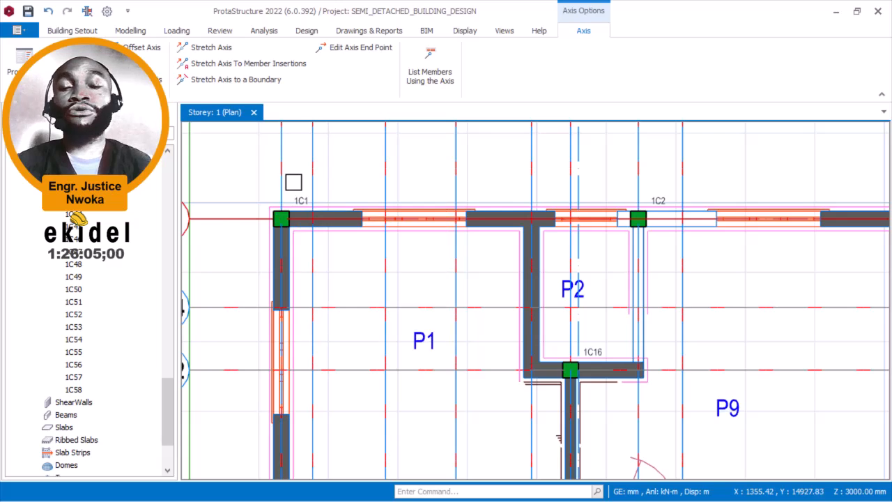
{"action": "scroll", "coordinate": [295, 184], "scroll_direction": "up", "scroll_amount": 1}
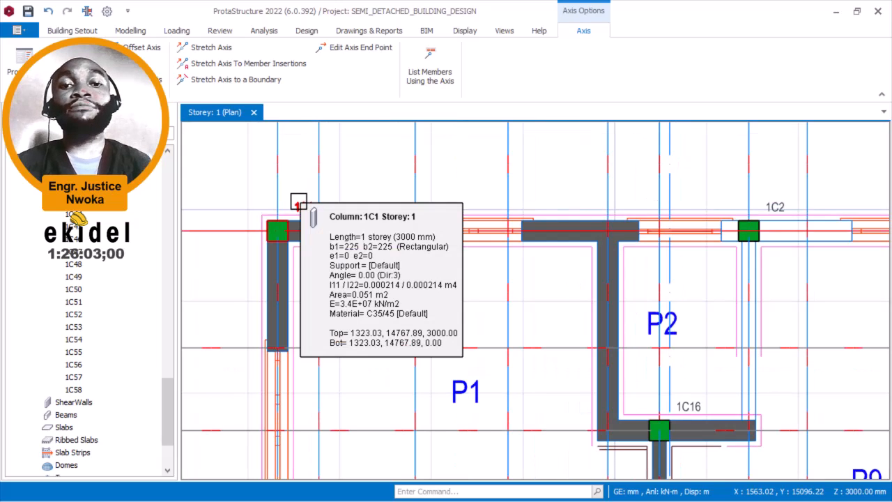
Step: Start the Beam command and set the beam width b to 225 mm and the depth h to 450 mm
{"action": "left_click", "coordinate": [138, 30]}
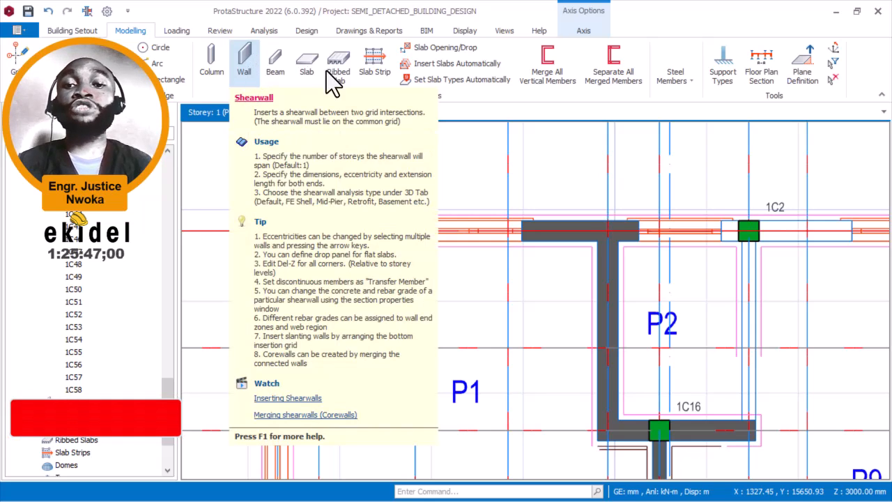
{"action": "left_click", "coordinate": [278, 69]}
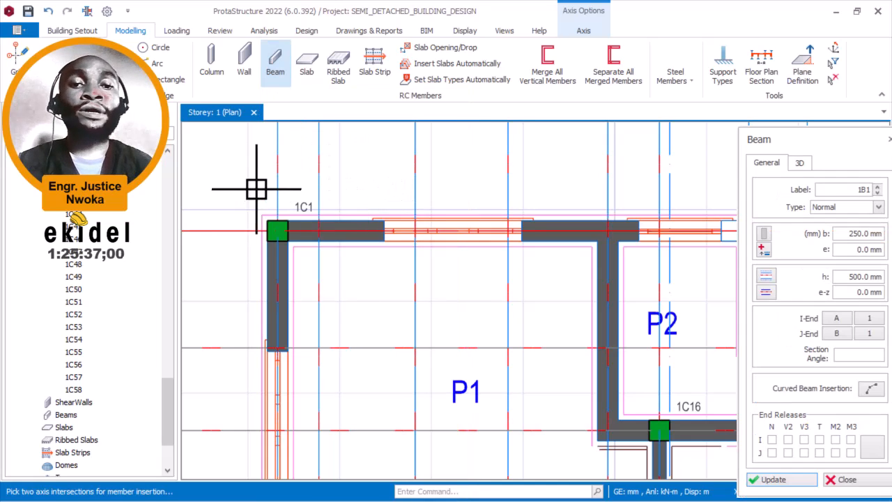
{"action": "left_click_drag", "start_coordinate": [831, 140], "coordinate": [791, 197]}
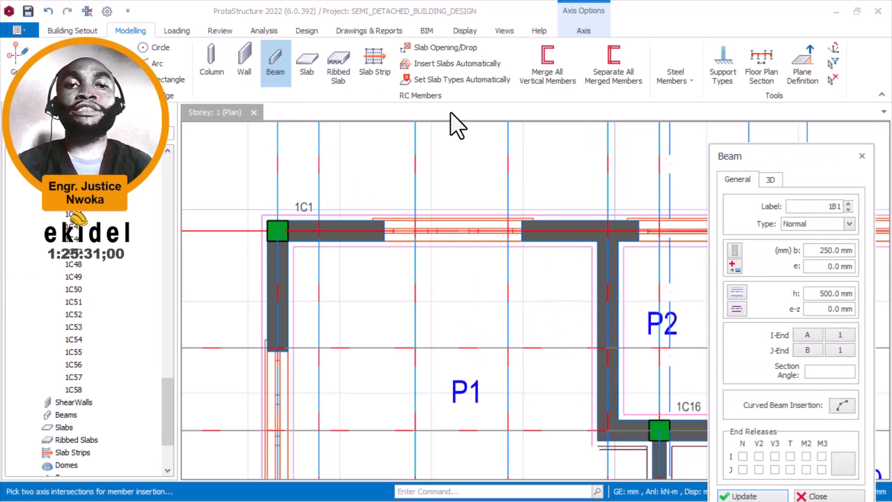
{"action": "left_click_drag", "start_coordinate": [745, 161], "coordinate": [731, 122]}
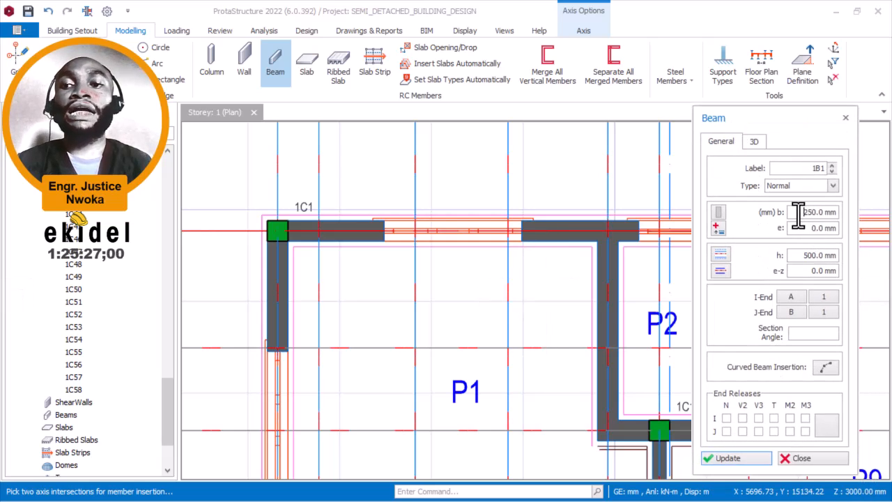
{"action": "left_click_drag", "start_coordinate": [797, 218], "coordinate": [855, 216]}
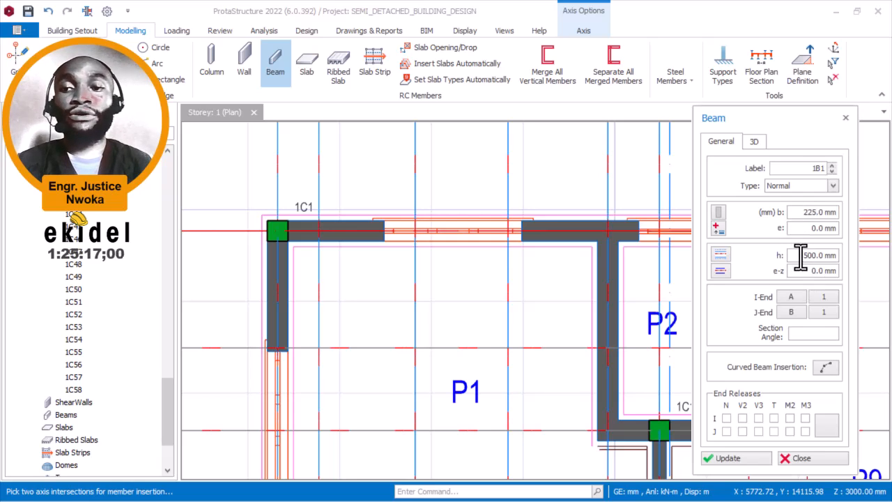
{"action": "left_click", "coordinate": [836, 256]}
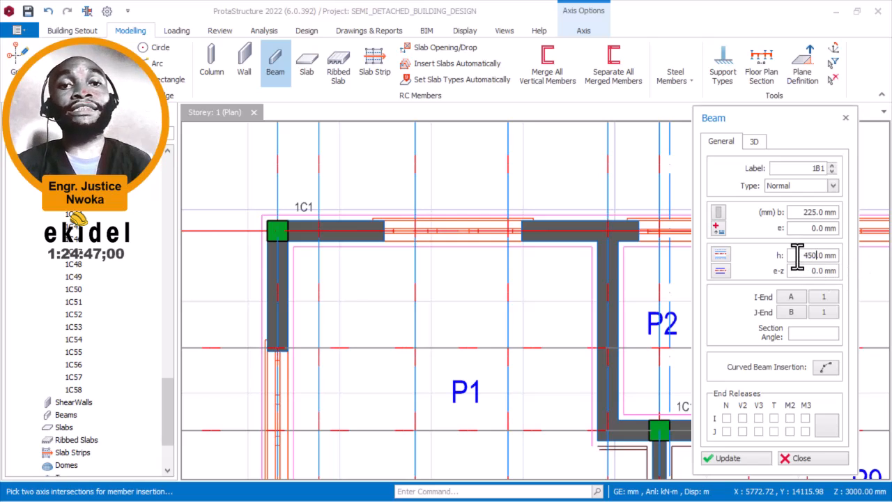
{"action": "left_click", "coordinate": [812, 255]}
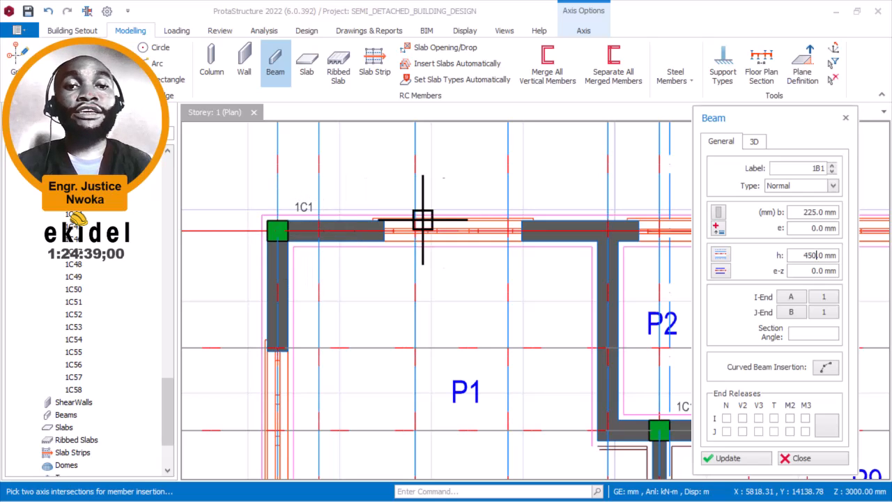
Step: Insert beams along axis A from column 1C1 to column 1C26 at the far end of the plan
{"action": "scroll", "coordinate": [326, 206], "scroll_direction": "up", "scroll_amount": 4}
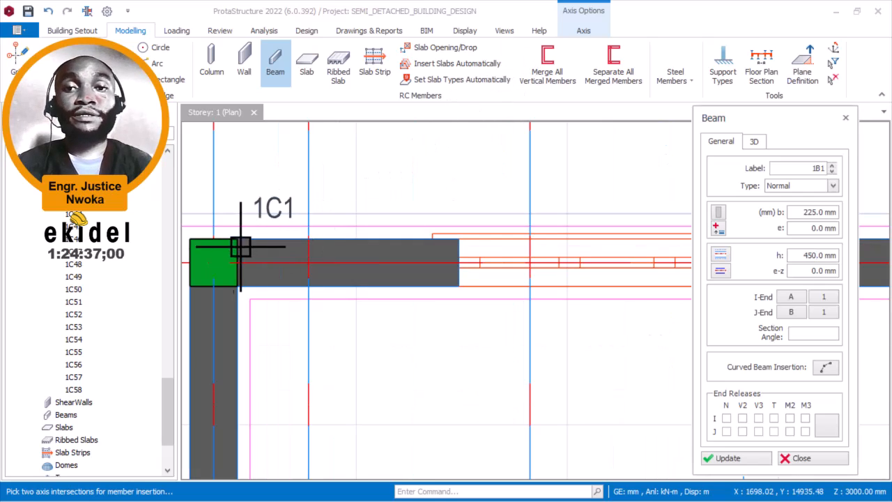
{"action": "left_click", "coordinate": [214, 263]}
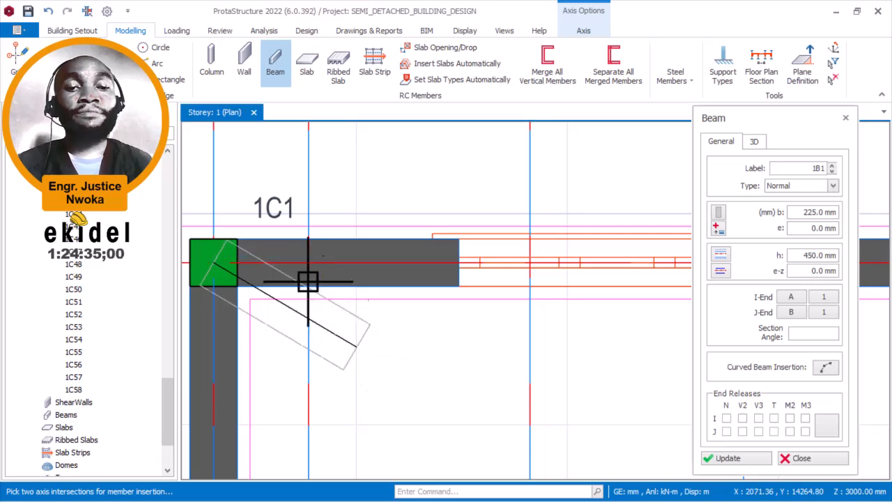
{"action": "scroll", "coordinate": [283, 243], "scroll_direction": "down", "scroll_amount": 5}
{"action": "middle_click_drag", "start_coordinate": [522, 281], "coordinate": [314, 278]}
{"action": "middle_click_drag", "start_coordinate": [480, 278], "coordinate": [350, 268]}
{"action": "middle_click_drag", "start_coordinate": [424, 266], "coordinate": [256, 265]}
{"action": "scroll", "coordinate": [572, 258], "scroll_direction": "up", "scroll_amount": 3}
{"action": "scroll", "coordinate": [571, 258], "scroll_direction": "up", "scroll_amount": 4}
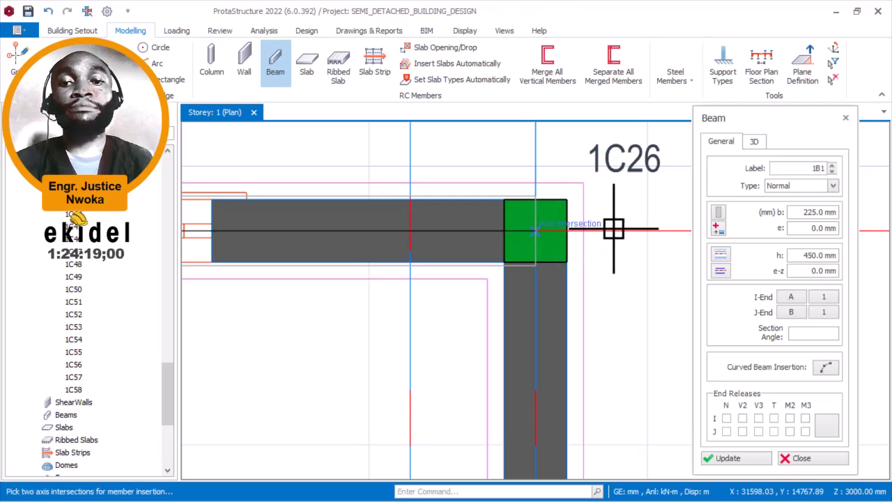
Step: Inspect the new beams, their labels and their section sizes along axis A
{"action": "scroll", "coordinate": [468, 229], "scroll_direction": "down", "scroll_amount": 5}
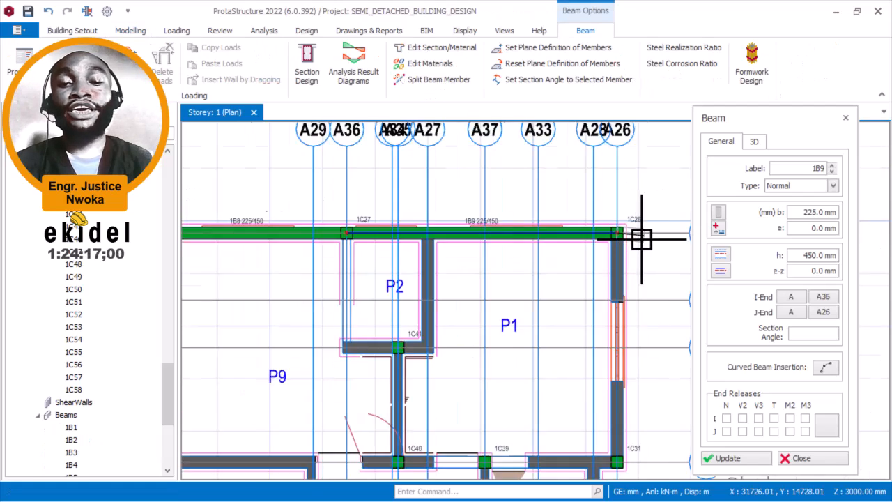
{"action": "scroll", "coordinate": [427, 238], "scroll_direction": "up", "scroll_amount": 5}
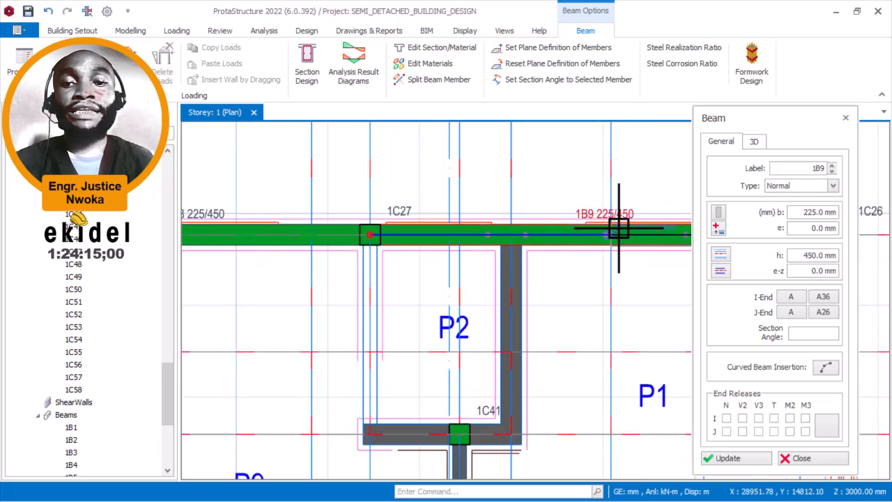
{"action": "scroll", "coordinate": [418, 230], "scroll_direction": "up", "scroll_amount": 3}
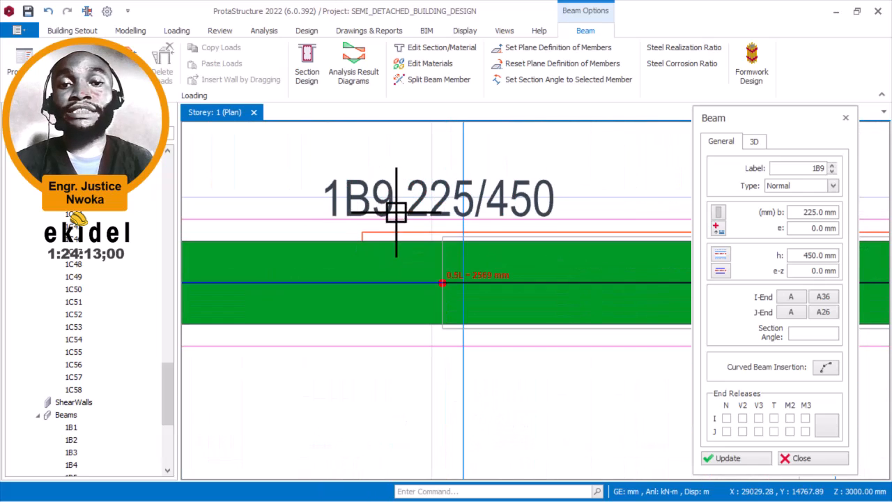
{"action": "scroll", "coordinate": [418, 209], "scroll_direction": "down", "scroll_amount": 5}
{"action": "scroll", "coordinate": [364, 209], "scroll_direction": "up", "scroll_amount": 5}
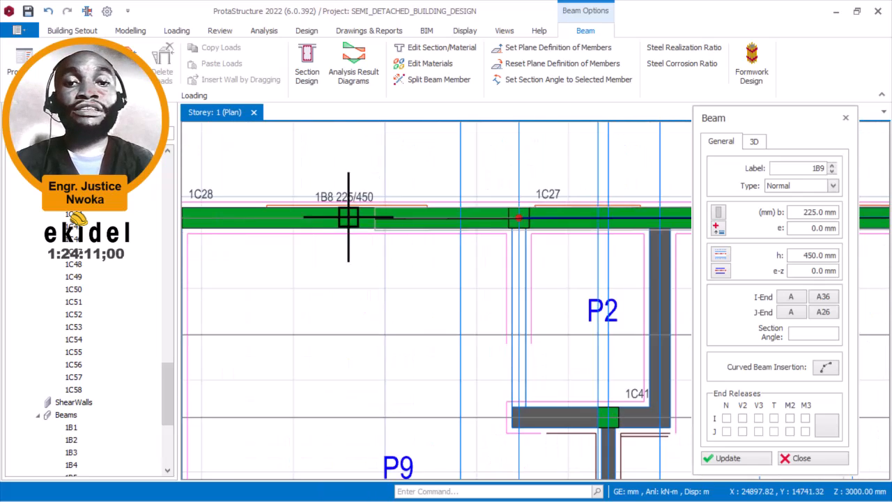
{"action": "scroll", "coordinate": [559, 216], "scroll_direction": "down", "scroll_amount": 4}
{"action": "scroll", "coordinate": [293, 193], "scroll_direction": "up", "scroll_amount": 3}
{"action": "scroll", "coordinate": [476, 212], "scroll_direction": "down", "scroll_amount": 3}
{"action": "scroll", "coordinate": [477, 212], "scroll_direction": "down", "scroll_amount": 3}
{"action": "scroll", "coordinate": [279, 214], "scroll_direction": "up", "scroll_amount": 5}
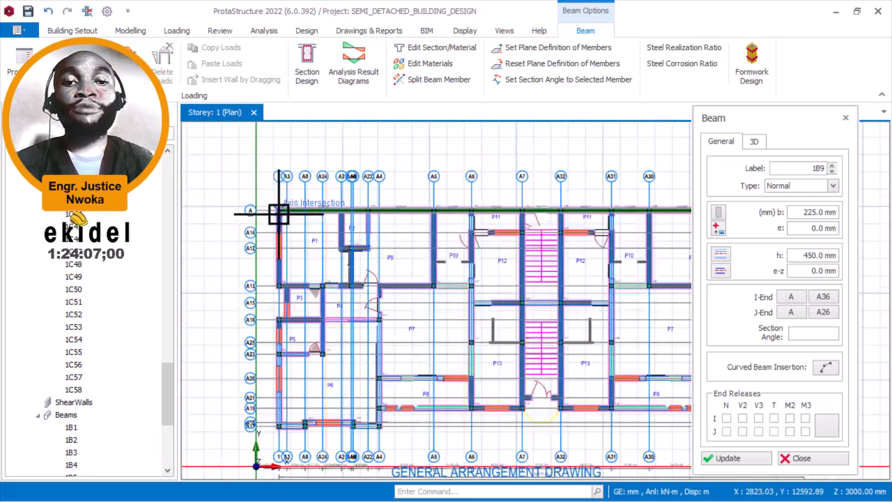
{"action": "scroll", "coordinate": [272, 208], "scroll_direction": "up", "scroll_amount": 2}
{"action": "scroll", "coordinate": [272, 209], "scroll_direction": "down", "scroll_amount": 6}
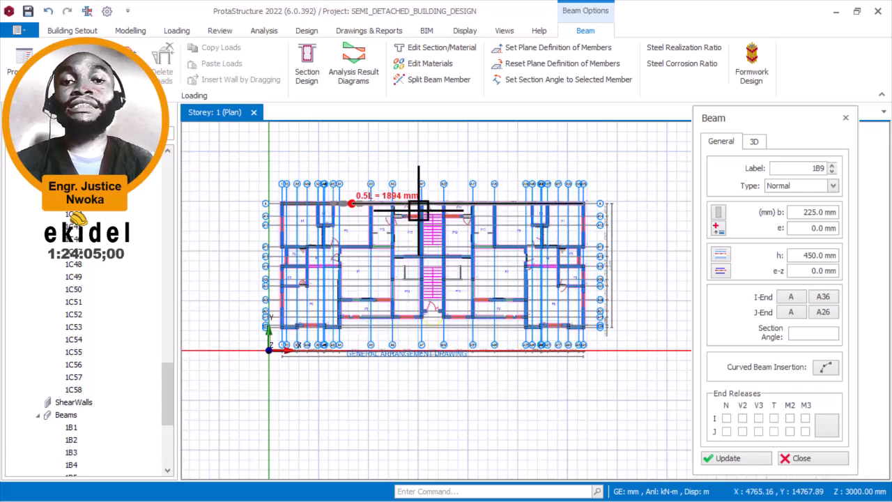
Step: Insert beams from column 1C26 along axis A26 to column 1C31 and along axis A13 to column 1C43
{"action": "scroll", "coordinate": [542, 240], "scroll_direction": "up", "scroll_amount": 7}
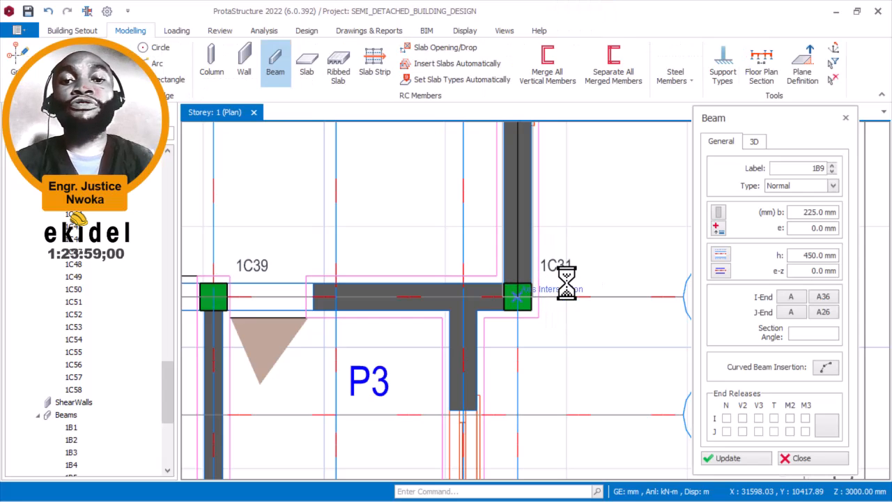
{"action": "scroll", "coordinate": [631, 282], "scroll_direction": "down", "scroll_amount": 5}
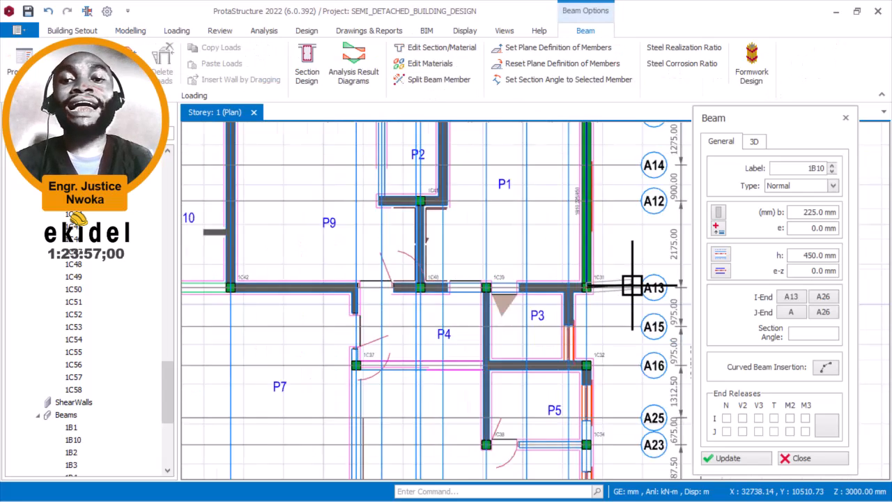
{"action": "scroll", "coordinate": [437, 286], "scroll_direction": "up", "scroll_amount": 5}
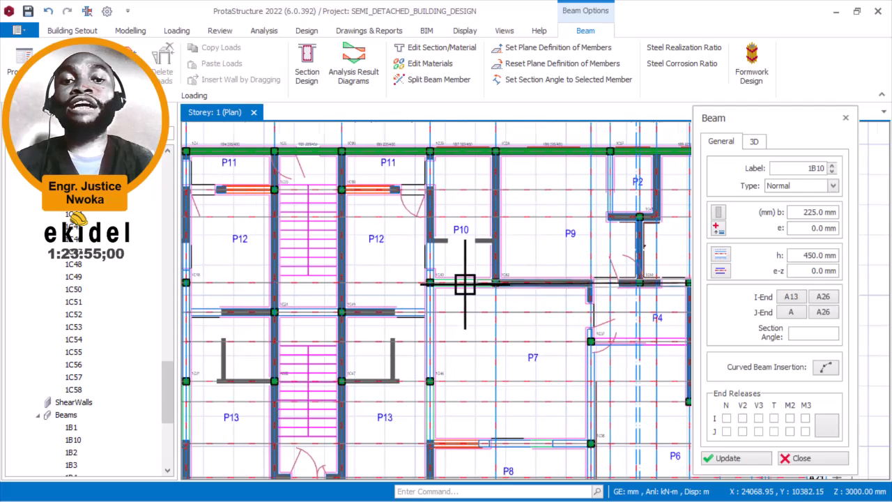
{"action": "scroll", "coordinate": [414, 285], "scroll_direction": "up", "scroll_amount": 2}
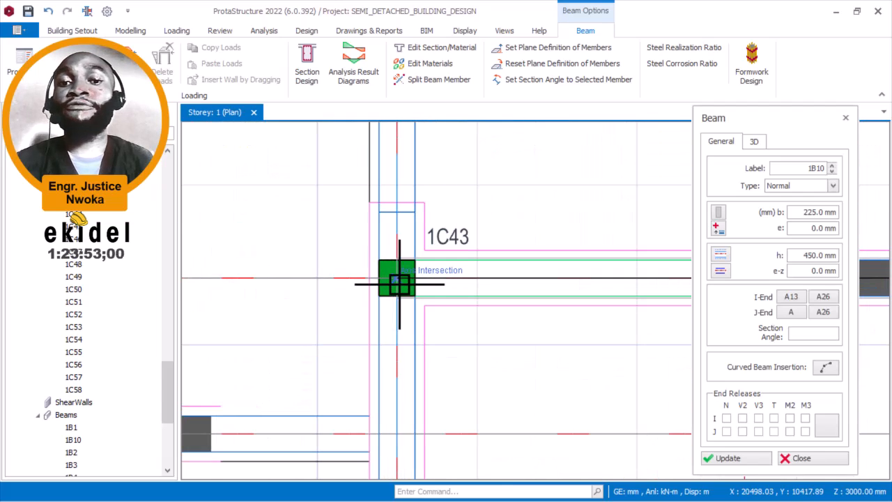
{"action": "scroll", "coordinate": [398, 283], "scroll_direction": "up", "scroll_amount": 3}
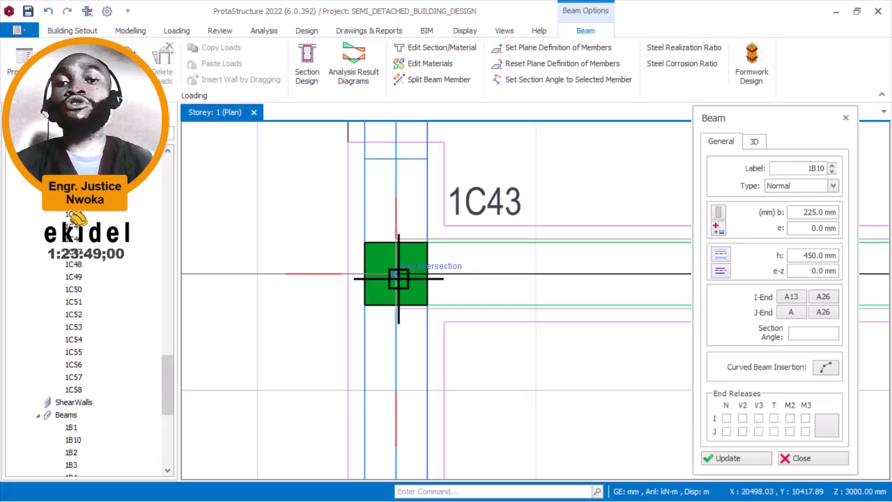
{"action": "left_click", "coordinate": [398, 279]}
{"action": "left_click", "coordinate": [399, 279]}
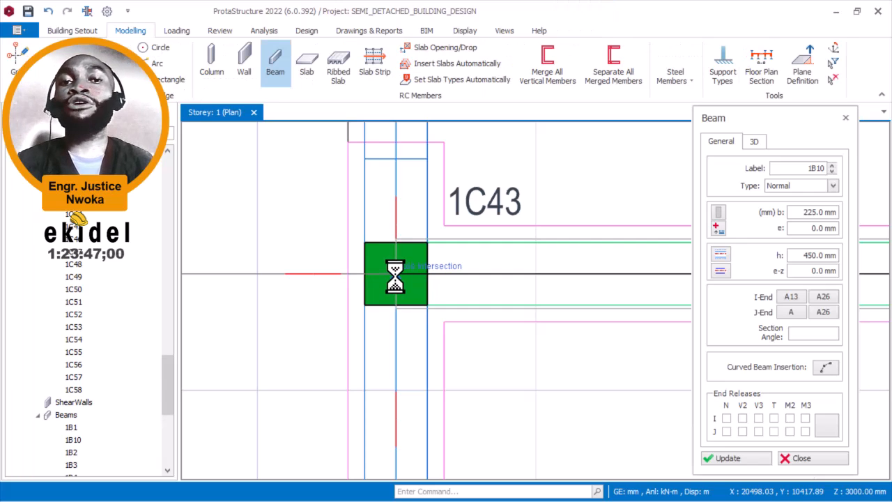
Step: Insert a beam along axis A31 from column 1C43 to column 1C29 on axis A
{"action": "scroll", "coordinate": [394, 278], "scroll_direction": "down", "scroll_amount": 5}
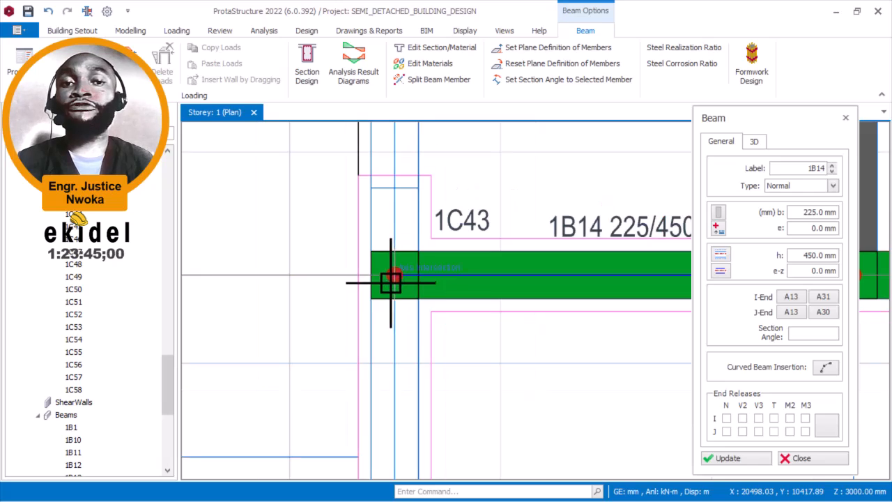
{"action": "scroll", "coordinate": [401, 235], "scroll_direction": "up", "scroll_amount": 5}
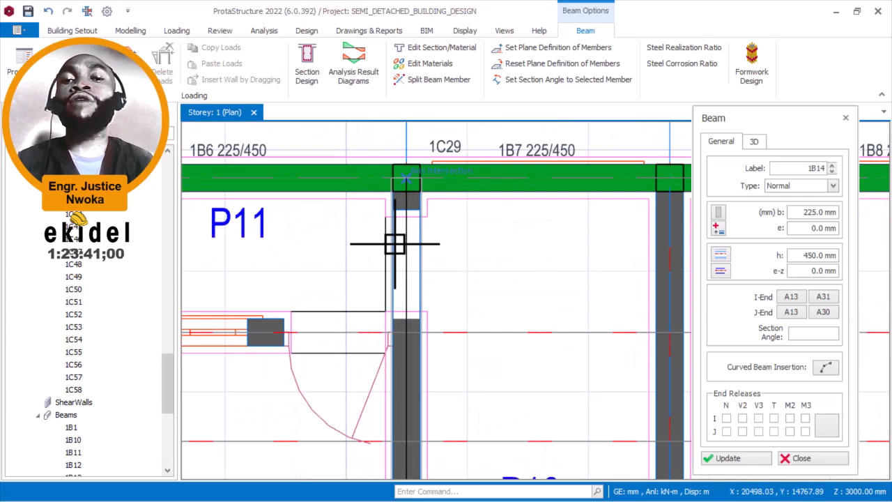
{"action": "key", "text": "Escape"}
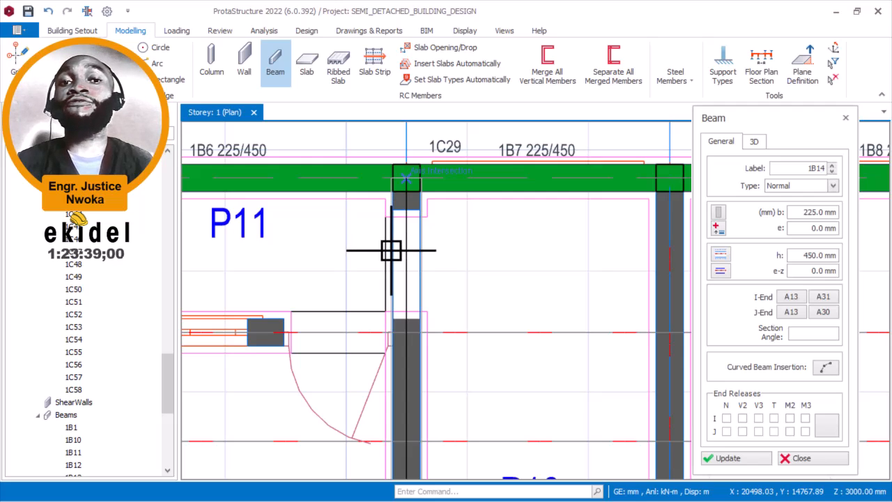
{"action": "left_click", "coordinate": [390, 250]}
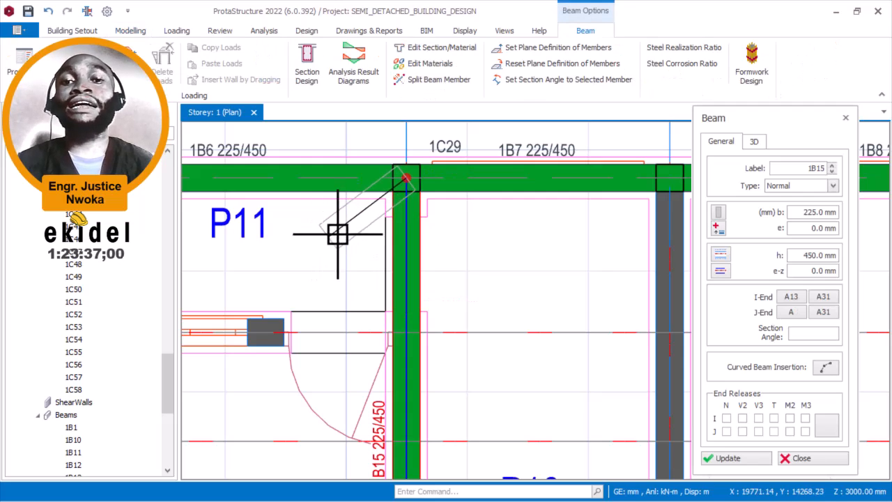
Step: Insert a beam along axis A30 from column 1C28 to column 1C42 on axis A13
{"action": "scroll", "coordinate": [348, 193], "scroll_direction": "down", "scroll_amount": 4}
{"action": "scroll", "coordinate": [468, 194], "scroll_direction": "up", "scroll_amount": 2}
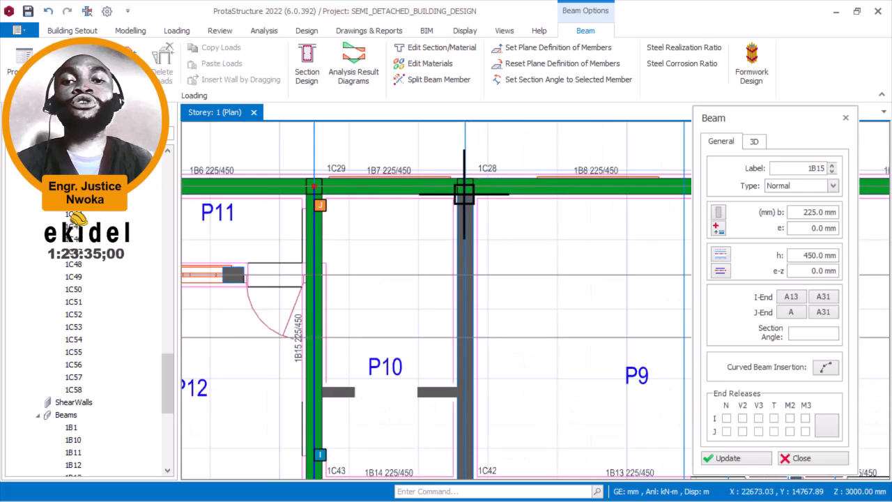
{"action": "scroll", "coordinate": [466, 193], "scroll_direction": "up", "scroll_amount": 1}
{"action": "left_click", "coordinate": [462, 190]}
{"action": "scroll", "coordinate": [398, 191], "scroll_direction": "down", "scroll_amount": 3}
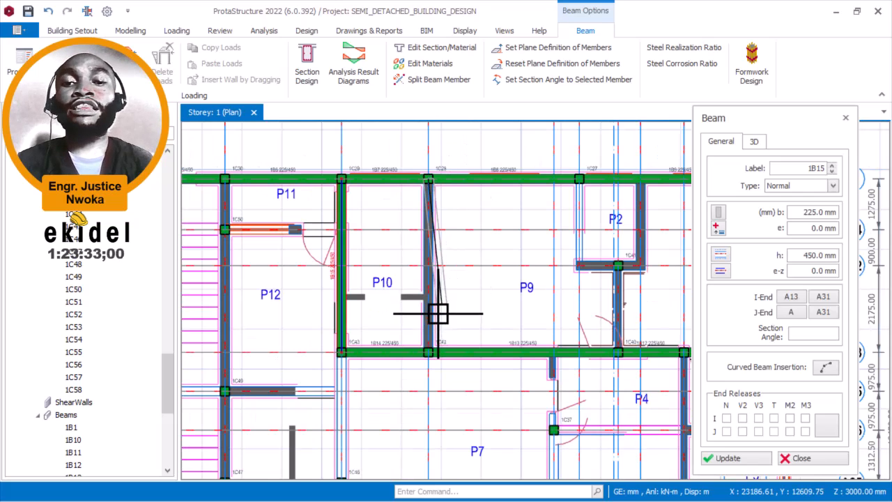
{"action": "scroll", "coordinate": [432, 345], "scroll_direction": "up", "scroll_amount": 4}
{"action": "left_click", "coordinate": [425, 361]}
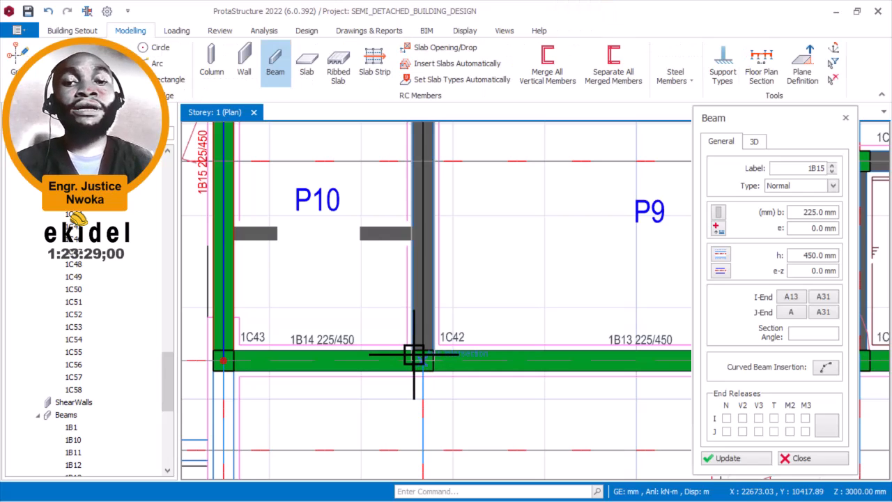
{"action": "scroll", "coordinate": [331, 319], "scroll_direction": "down", "scroll_amount": 4}
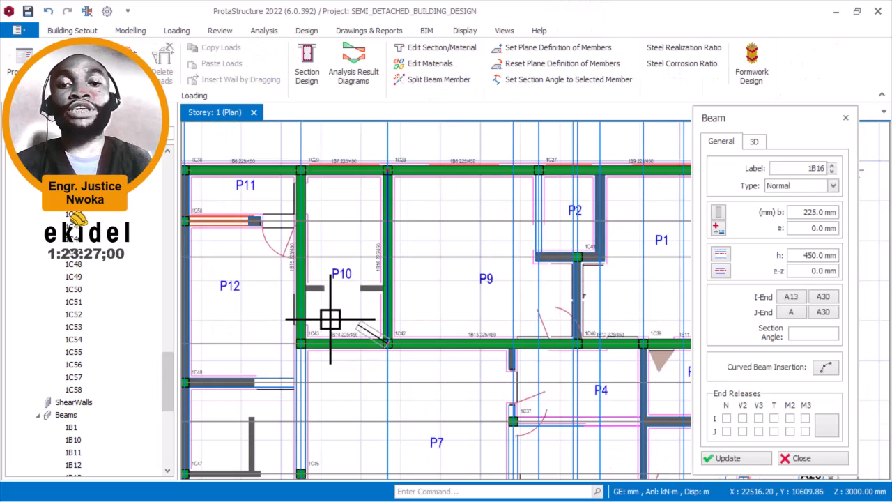
Step: Insert a beam along axis A35 from column 1C40 to column 1C41 on axis A12
{"action": "scroll", "coordinate": [331, 319], "scroll_direction": "down", "scroll_amount": 1}
{"action": "scroll", "coordinate": [531, 261], "scroll_direction": "up", "scroll_amount": 4}
{"action": "scroll", "coordinate": [478, 294], "scroll_direction": "up", "scroll_amount": 3}
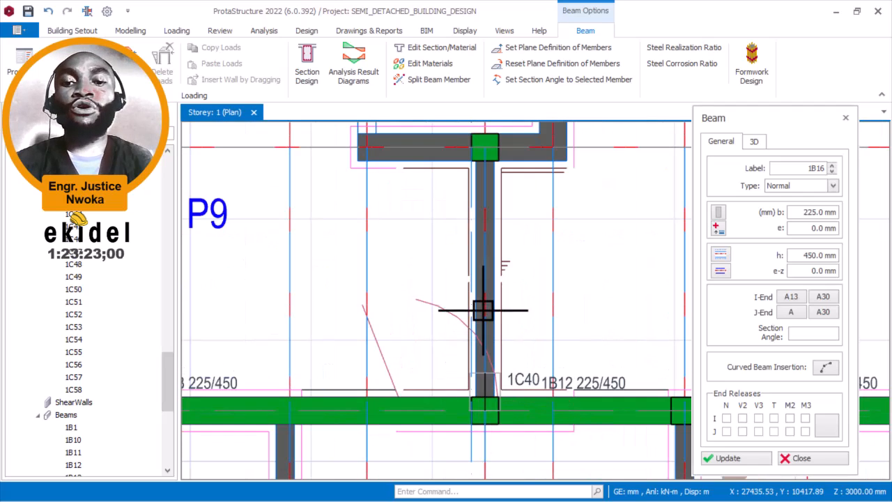
{"action": "scroll", "coordinate": [506, 226], "scroll_direction": "down", "scroll_amount": 2}
{"action": "scroll", "coordinate": [497, 184], "scroll_direction": "up", "scroll_amount": 3}
{"action": "left_click", "coordinate": [487, 182]}
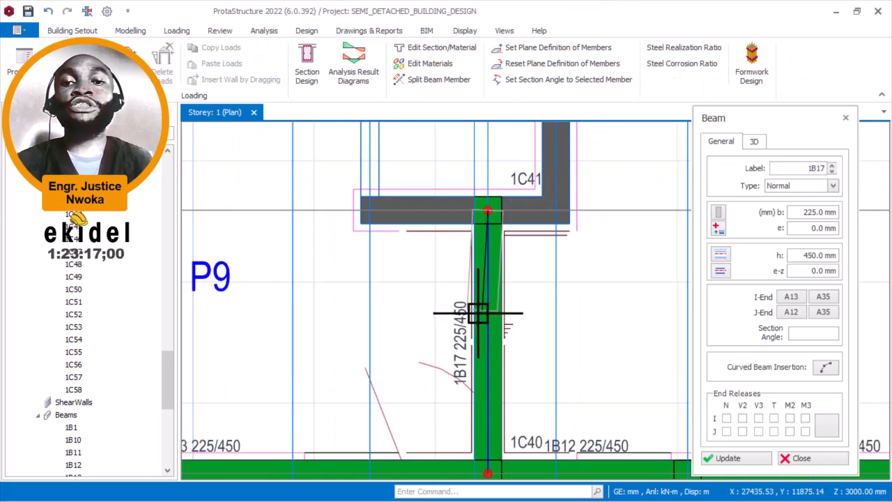
Step: Insert beams from column 1C41 along axis A12 to axis A36 and along axis A36 to column 1C27
{"action": "left_click", "coordinate": [341, 212]}
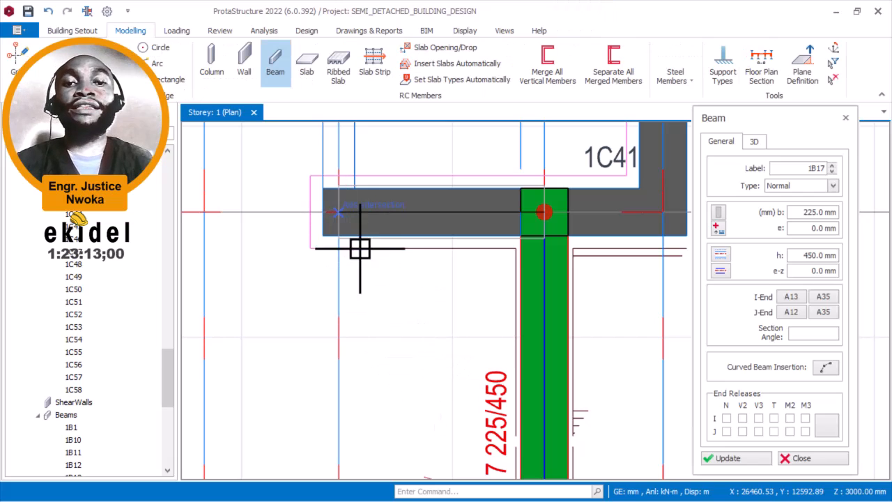
{"action": "scroll", "coordinate": [388, 289], "scroll_direction": "down", "scroll_amount": 2}
{"action": "middle_click_drag", "start_coordinate": [384, 212], "coordinate": [412, 393]}
{"action": "scroll", "coordinate": [410, 279], "scroll_direction": "down", "scroll_amount": 1}
{"action": "scroll", "coordinate": [408, 230], "scroll_direction": "up", "scroll_amount": 1}
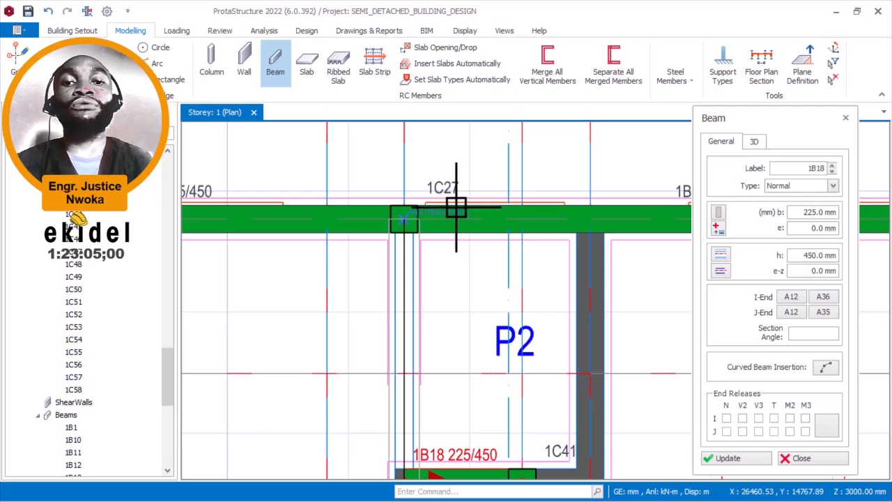
{"action": "scroll", "coordinate": [460, 201], "scroll_direction": "down", "scroll_amount": 5}
Step: Insert a beam along axis A12 from column 1C41 to the intersection with axis A27
{"action": "scroll", "coordinate": [456, 262], "scroll_direction": "up", "scroll_amount": 8}
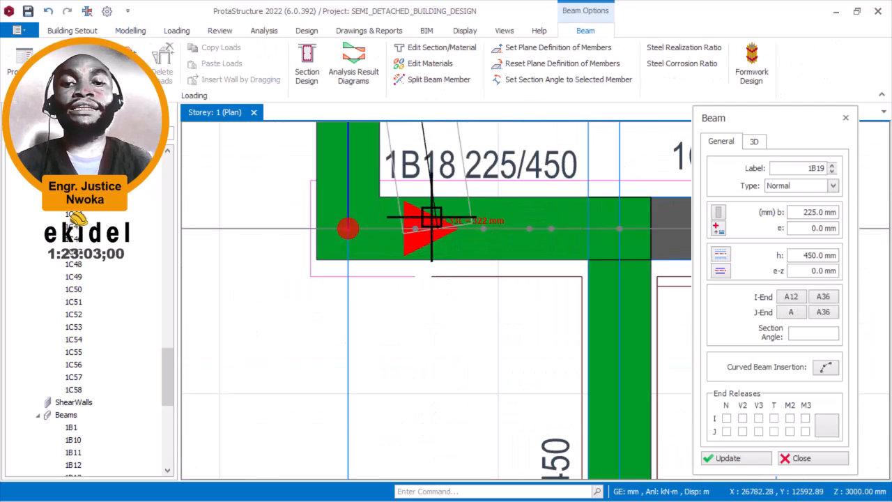
{"action": "scroll", "coordinate": [342, 333], "scroll_direction": "down", "scroll_amount": 3}
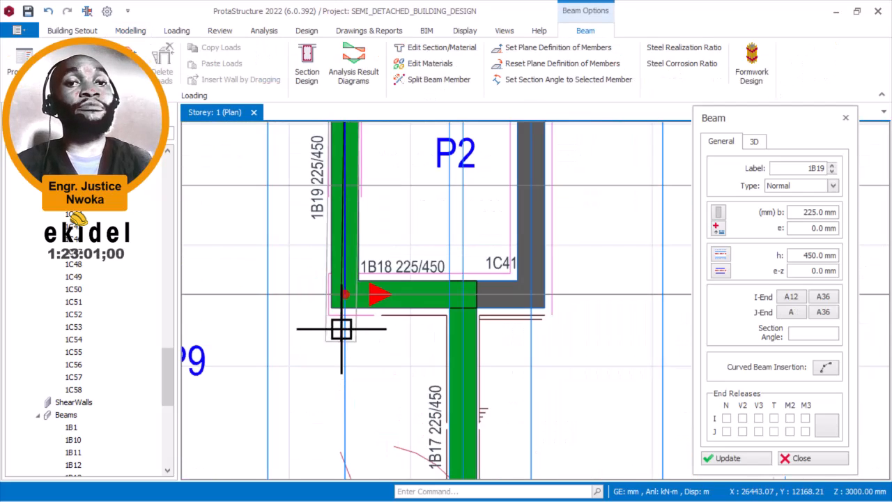
{"action": "scroll", "coordinate": [342, 333], "scroll_direction": "down", "scroll_amount": 3}
{"action": "scroll", "coordinate": [460, 304], "scroll_direction": "up", "scroll_amount": 6}
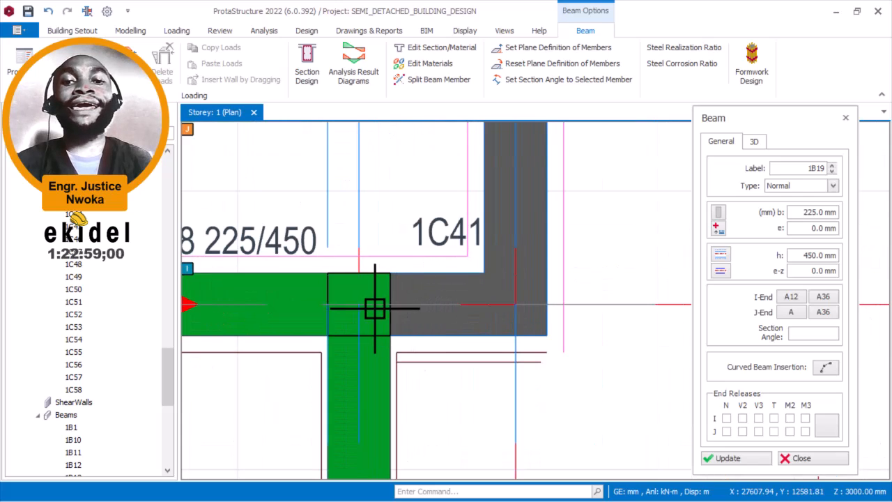
{"action": "left_click", "coordinate": [361, 304]}
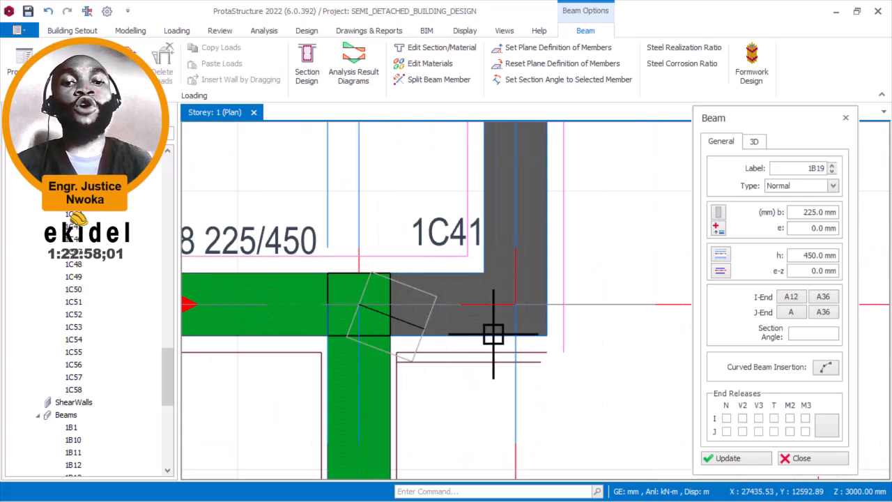
{"action": "left_click", "coordinate": [517, 300]}
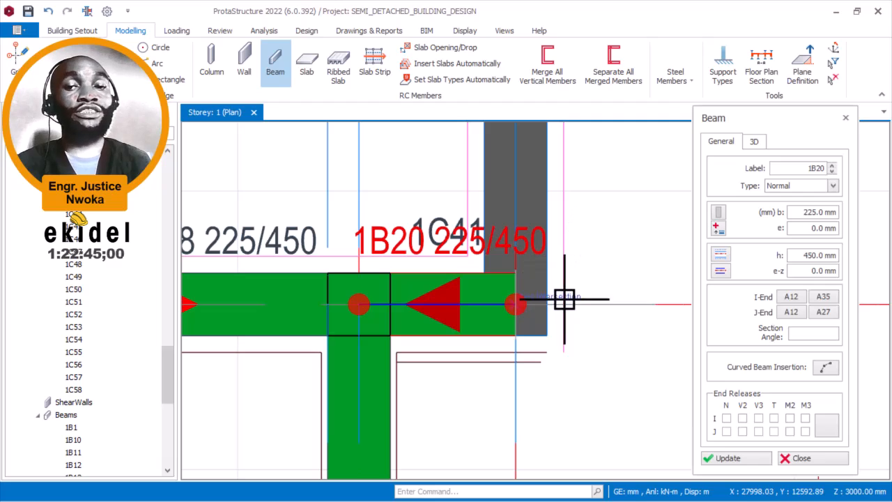
Step: Insert a beam along axis A27 from axis A12 to axis A, beside panel P2
{"action": "left_click", "coordinate": [524, 310]}
{"action": "scroll", "coordinate": [537, 321], "scroll_direction": "down", "scroll_amount": 1}
{"action": "middle_click_drag", "start_coordinate": [545, 259], "coordinate": [533, 324]}
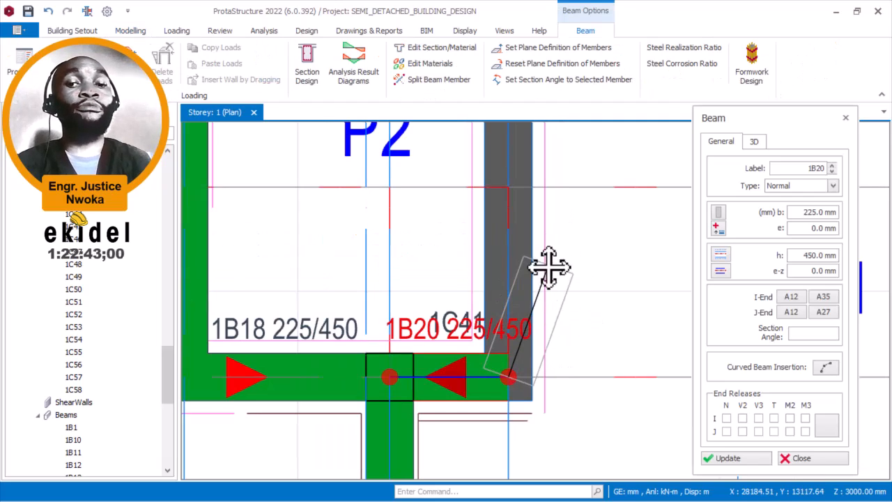
{"action": "middle_click_drag", "start_coordinate": [540, 255], "coordinate": [541, 358]}
{"action": "scroll", "coordinate": [541, 357], "scroll_direction": "down", "scroll_amount": 1}
{"action": "middle_click_drag", "start_coordinate": [537, 319], "coordinate": [532, 369]}
{"action": "scroll", "coordinate": [515, 230], "scroll_direction": "up", "scroll_amount": 2}
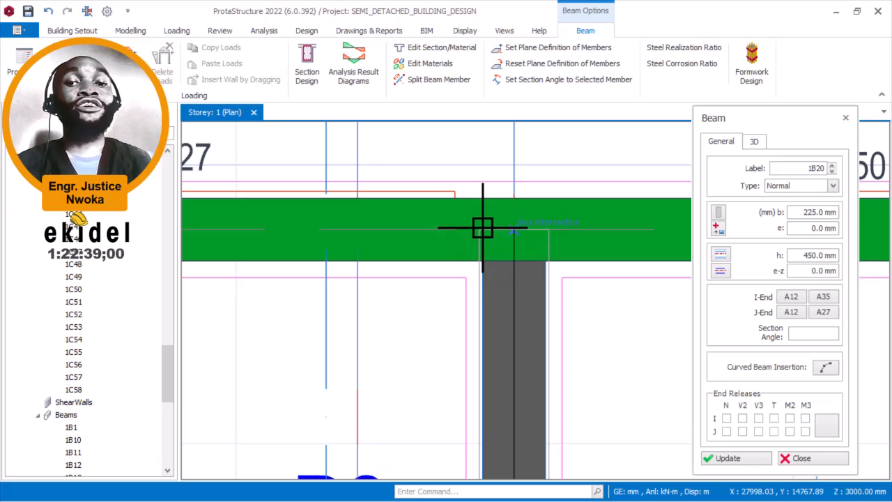
{"action": "left_click", "coordinate": [480, 231]}
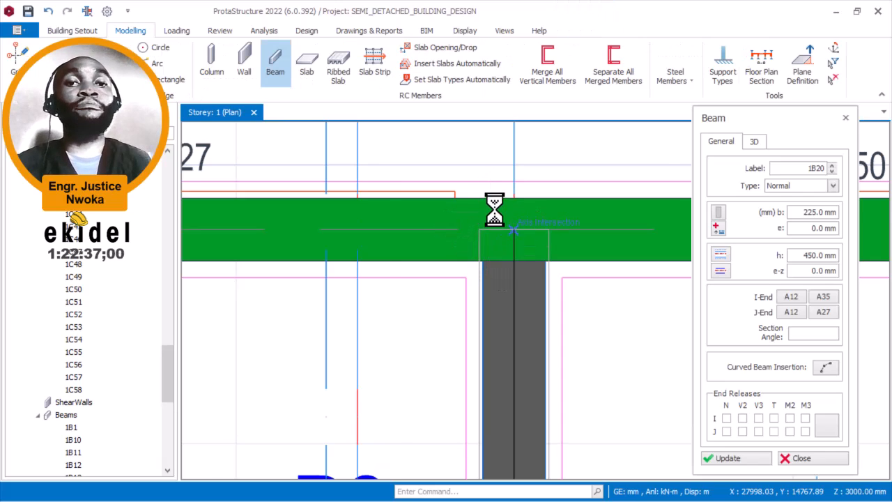
{"action": "scroll", "coordinate": [495, 210], "scroll_direction": "down", "scroll_amount": 1}
{"action": "scroll", "coordinate": [478, 170], "scroll_direction": "down", "scroll_amount": 2}
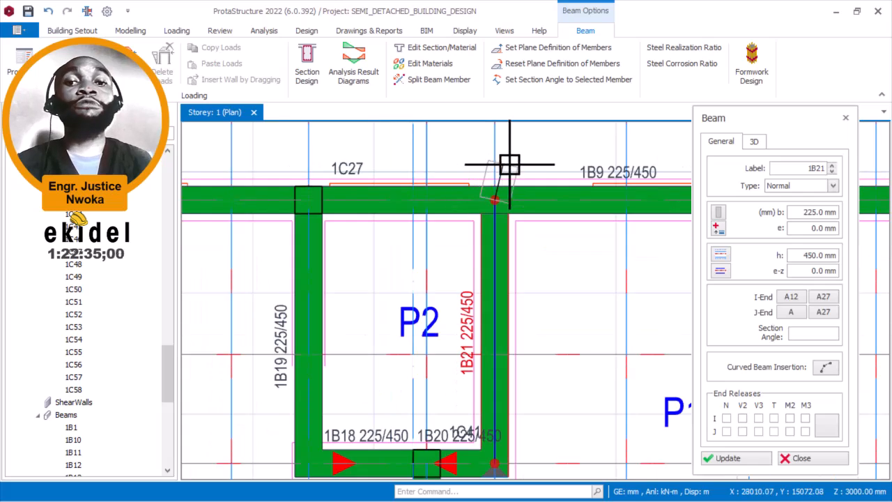
Step: Insert a beam along axis A16 from column 1C32 to column 1C37
{"action": "scroll", "coordinate": [512, 159], "scroll_direction": "down", "scroll_amount": 3}
{"action": "middle_click_drag", "start_coordinate": [562, 225], "coordinate": [515, 203]}
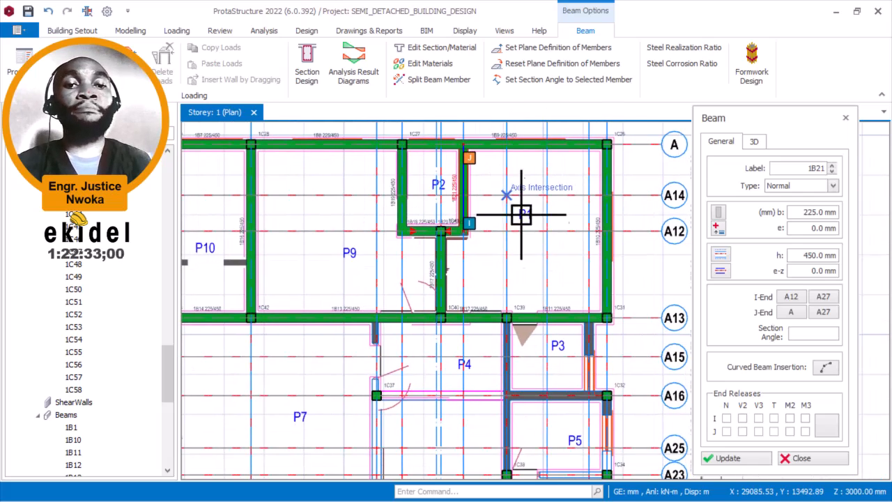
{"action": "scroll", "coordinate": [588, 324], "scroll_direction": "up", "scroll_amount": 3}
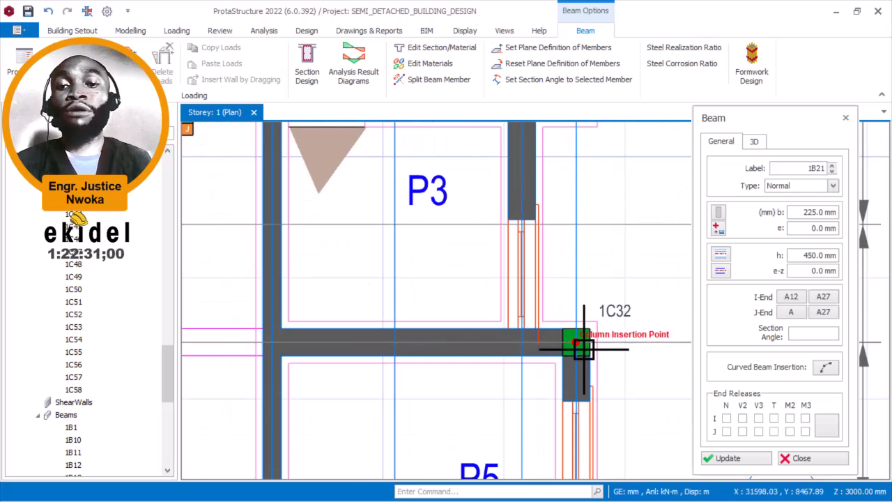
{"action": "scroll", "coordinate": [634, 276], "scroll_direction": "down", "scroll_amount": 3}
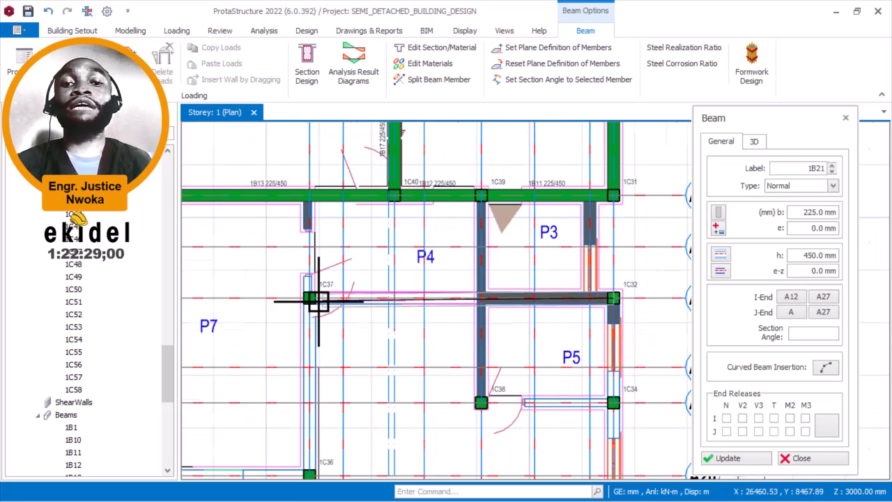
{"action": "scroll", "coordinate": [317, 300], "scroll_direction": "up", "scroll_amount": 3}
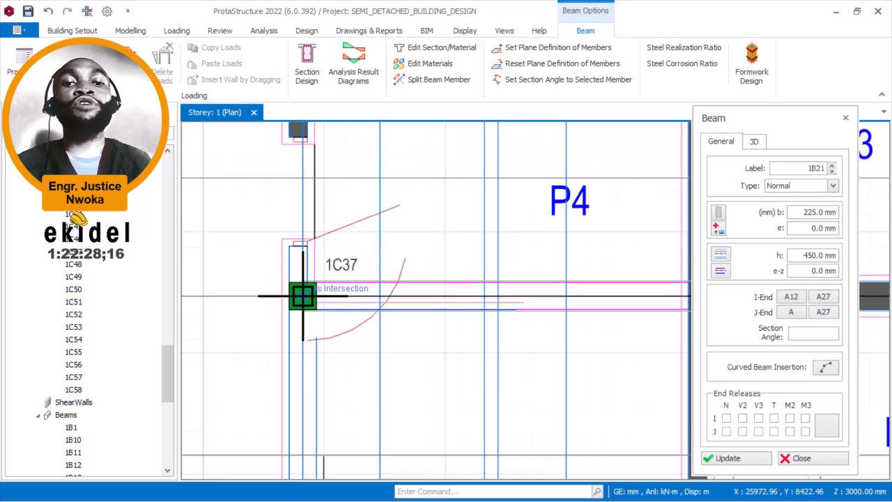
{"action": "left_click", "coordinate": [370, 280]}
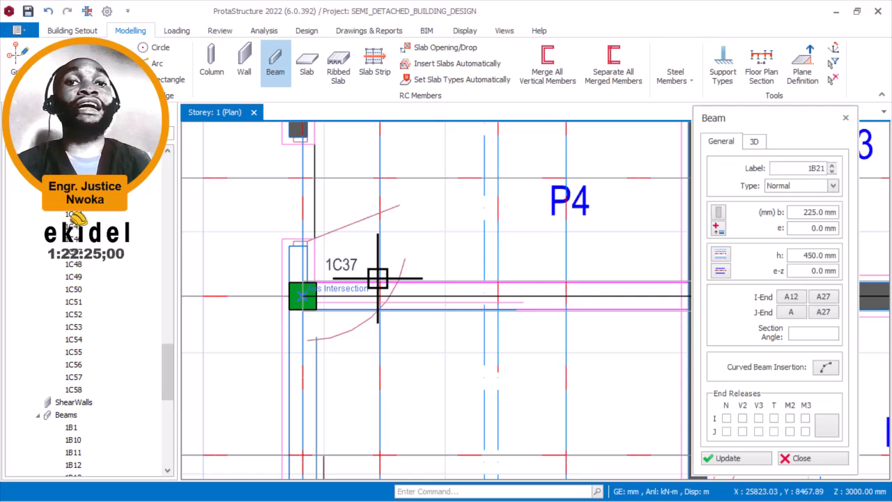
{"action": "left_click", "coordinate": [377, 278]}
{"action": "scroll", "coordinate": [430, 246], "scroll_direction": "down", "scroll_amount": 3}
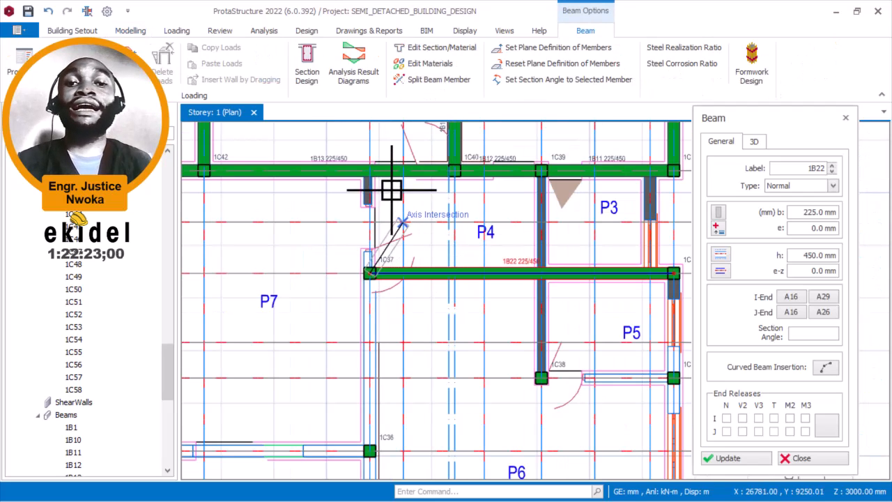
Step: Insert beams along axis A29 from axis A13 to column 1C35 on axis A17
{"action": "scroll", "coordinate": [371, 172], "scroll_direction": "up", "scroll_amount": 3}
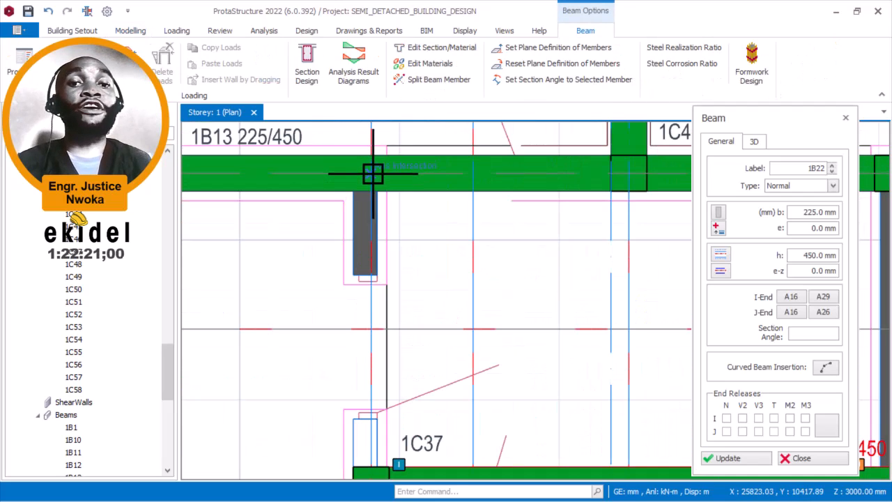
{"action": "scroll", "coordinate": [348, 179], "scroll_direction": "down", "scroll_amount": 4}
{"action": "scroll", "coordinate": [376, 269], "scroll_direction": "down", "scroll_amount": 2}
{"action": "scroll", "coordinate": [369, 274], "scroll_direction": "up", "scroll_amount": 5}
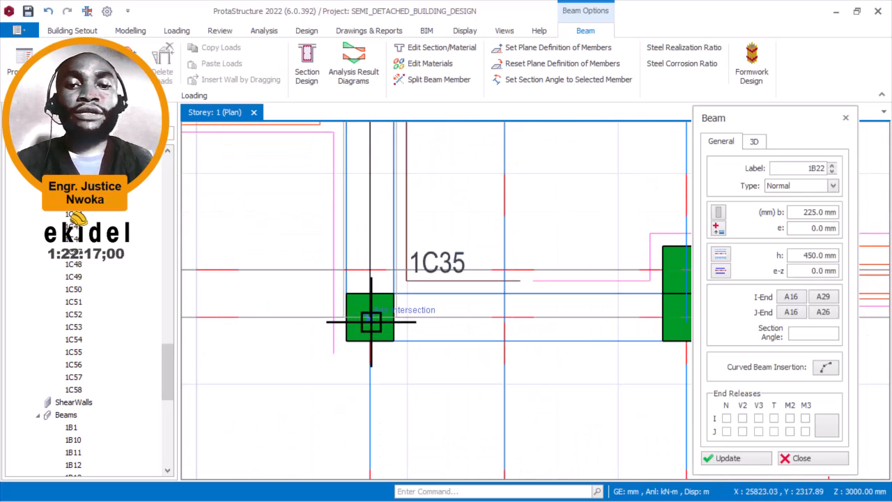
{"action": "left_click", "coordinate": [324, 342]}
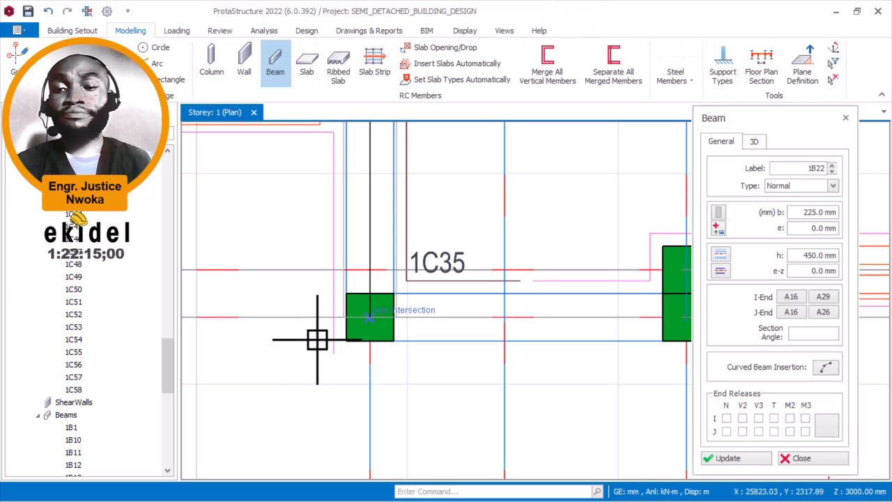
{"action": "left_click", "coordinate": [257, 330]}
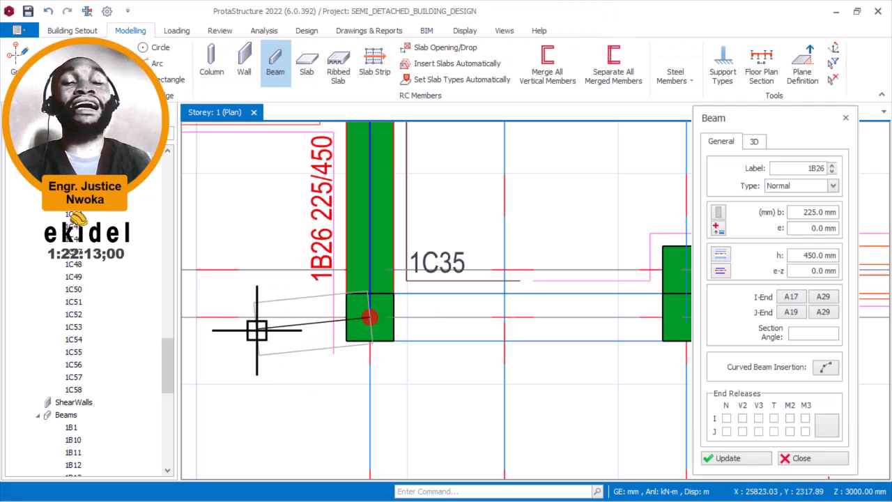
Step: Insert beams from column 1C35 along axis A17 to column 1C55 and along axis A34 to column 1C57
{"action": "scroll", "coordinate": [276, 334], "scroll_direction": "down", "scroll_amount": 2}
{"action": "scroll", "coordinate": [509, 337], "scroll_direction": "up", "scroll_amount": 3}
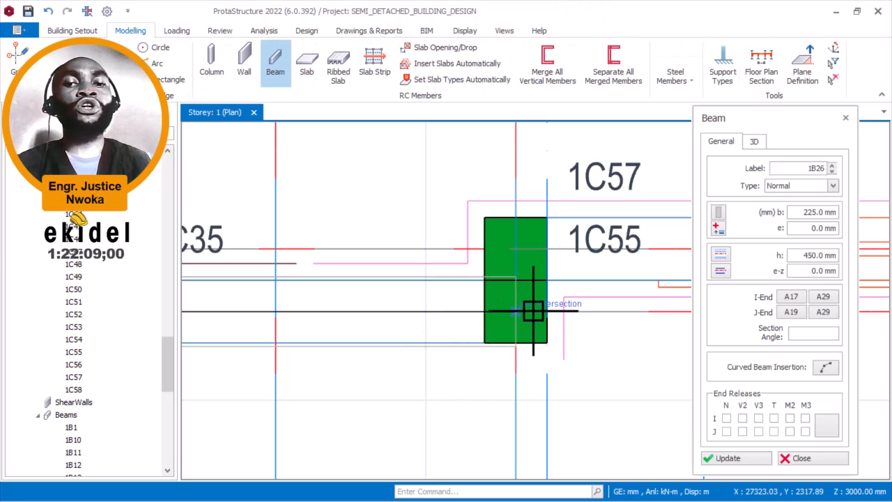
{"action": "scroll", "coordinate": [520, 312], "scroll_direction": "up", "scroll_amount": 2}
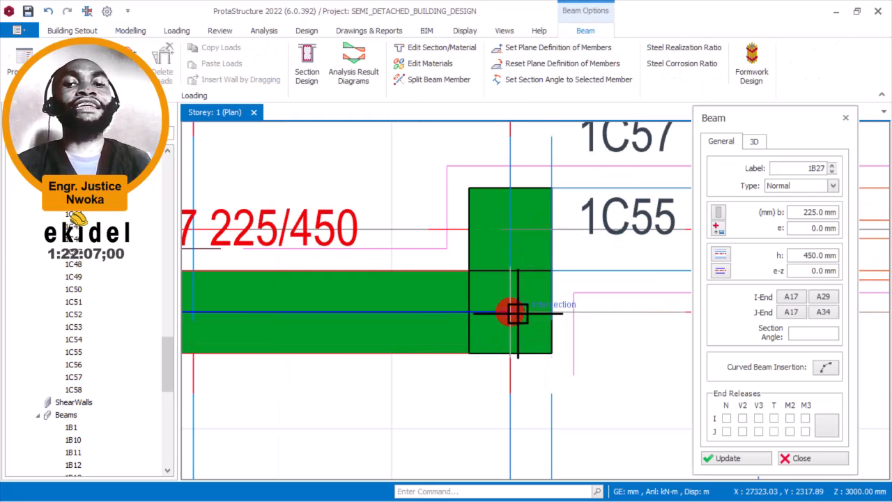
{"action": "left_click", "coordinate": [511, 229]}
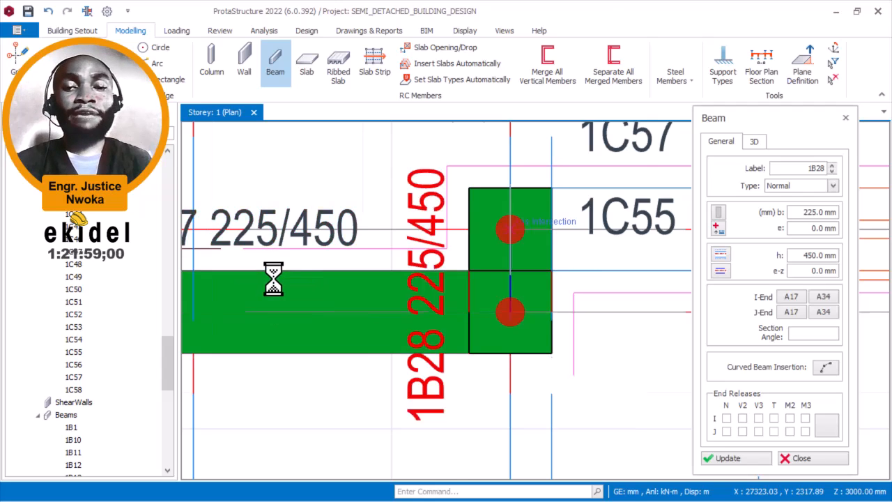
Step: Insert beams from column 1C57 along axis A18 to column 1C58 and along axis A33 to column 1C56
{"action": "scroll", "coordinate": [261, 275], "scroll_direction": "down", "scroll_amount": 5}
{"action": "middle_click_drag", "start_coordinate": [561, 283], "coordinate": [302, 283]}
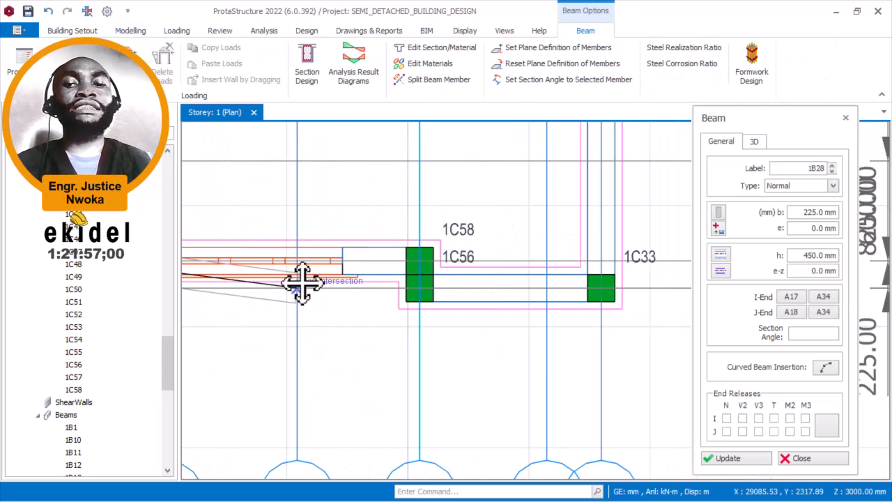
{"action": "scroll", "coordinate": [430, 254], "scroll_direction": "up", "scroll_amount": 1}
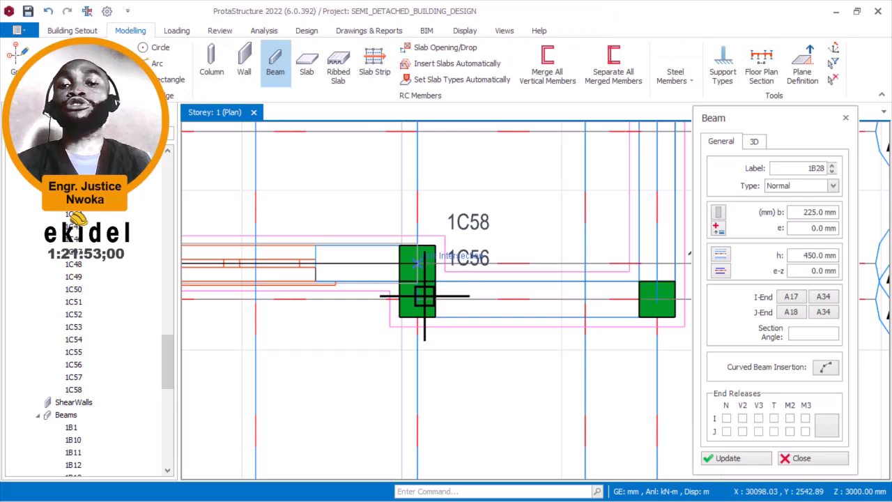
{"action": "scroll", "coordinate": [421, 299], "scroll_direction": "up", "scroll_amount": 2}
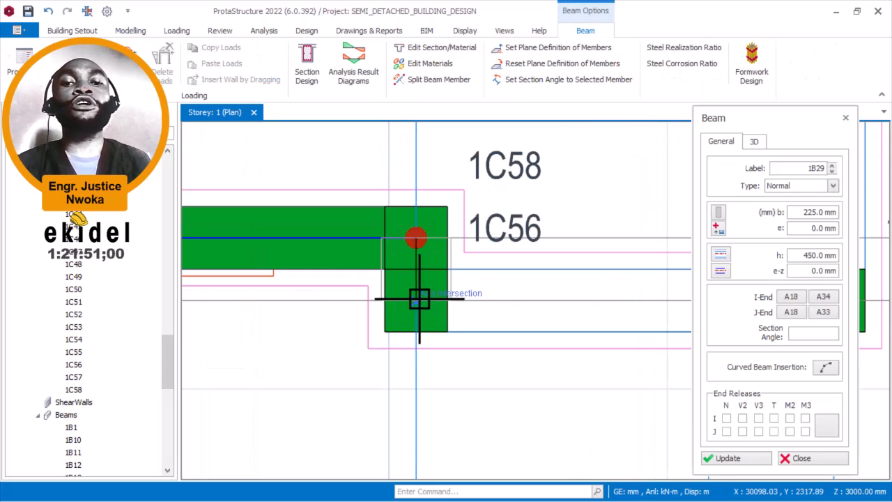
{"action": "left_click", "coordinate": [335, 301]}
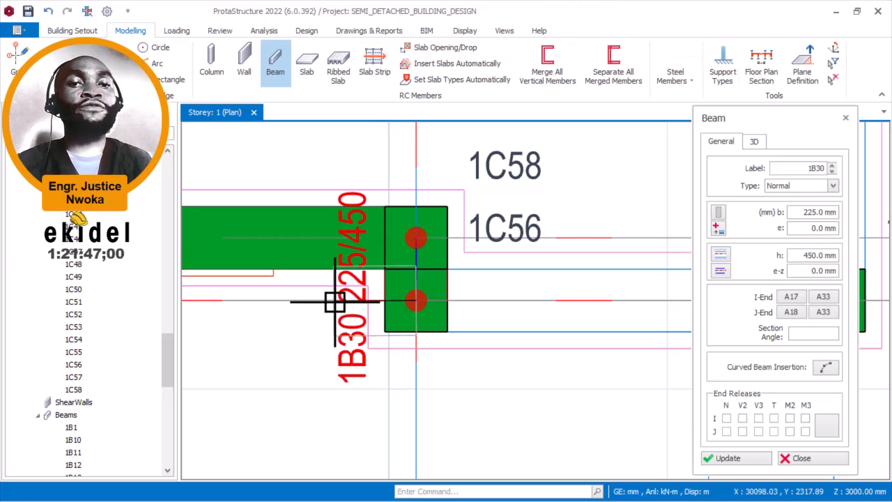
Step: Insert a beam along axis A17 from column 1C56 to column 1C33
{"action": "scroll", "coordinate": [334, 301], "scroll_direction": "down", "scroll_amount": 3}
{"action": "scroll", "coordinate": [474, 310], "scroll_direction": "up", "scroll_amount": 1}
{"action": "scroll", "coordinate": [440, 296], "scroll_direction": "up", "scroll_amount": 2}
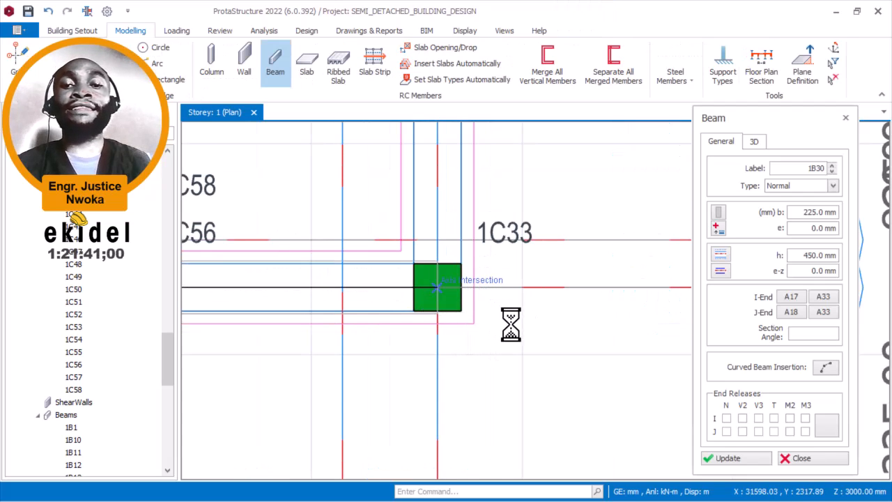
Step: Insert beams along axis A26 from column 1C33 through column 1C34 to column 1C32
{"action": "scroll", "coordinate": [513, 327], "scroll_direction": "down", "scroll_amount": 2}
{"action": "middle_click_drag", "start_coordinate": [513, 264], "coordinate": [525, 377]}
{"action": "scroll", "coordinate": [525, 375], "scroll_direction": "down", "scroll_amount": 1}
{"action": "scroll", "coordinate": [523, 282], "scroll_direction": "down", "scroll_amount": 2}
{"action": "middle_click_drag", "start_coordinate": [533, 255], "coordinate": [551, 339]}
{"action": "scroll", "coordinate": [542, 296], "scroll_direction": "up", "scroll_amount": 2}
{"action": "scroll", "coordinate": [540, 296], "scroll_direction": "down", "scroll_amount": 1}
{"action": "scroll", "coordinate": [522, 163], "scroll_direction": "up", "scroll_amount": 3}
{"action": "left_click", "coordinate": [521, 158]}
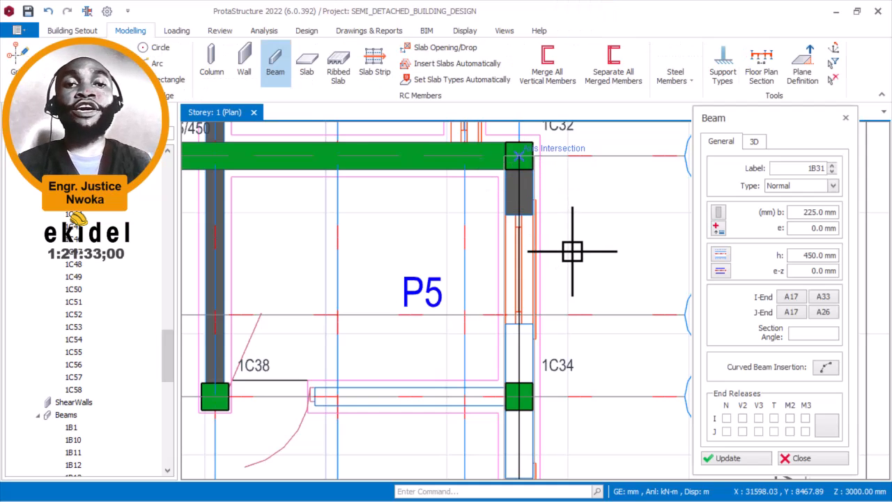
{"action": "left_click", "coordinate": [572, 251]}
{"action": "scroll", "coordinate": [589, 247], "scroll_direction": "down", "scroll_amount": 2}
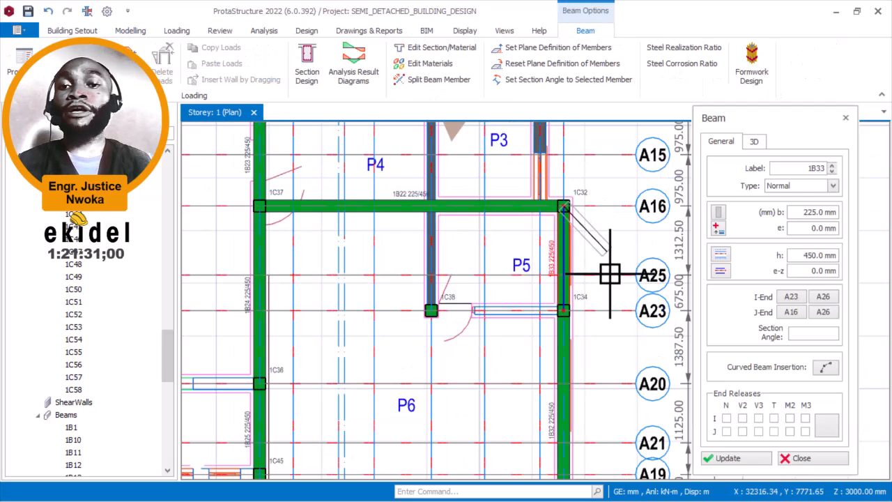
Step: Insert a beam along axis A23 from column 1C34 to column 1C38
{"action": "scroll", "coordinate": [563, 309], "scroll_direction": "up", "scroll_amount": 2}
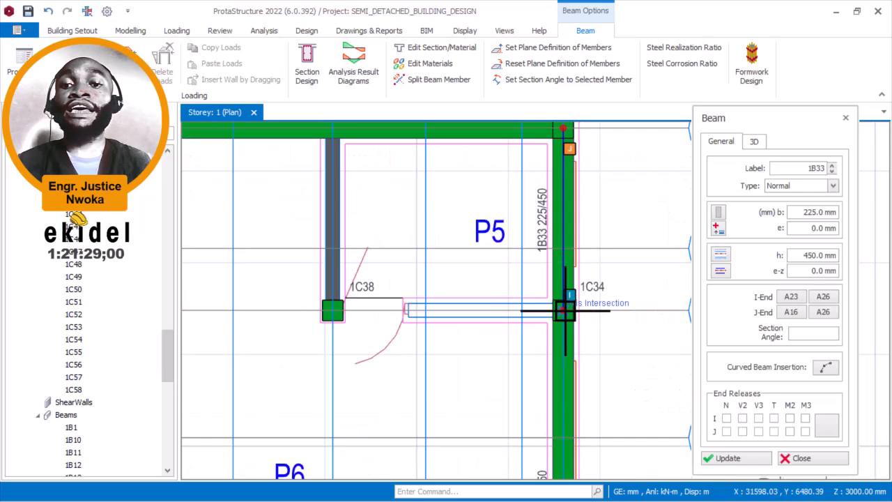
{"action": "scroll", "coordinate": [327, 311], "scroll_direction": "up", "scroll_amount": 2}
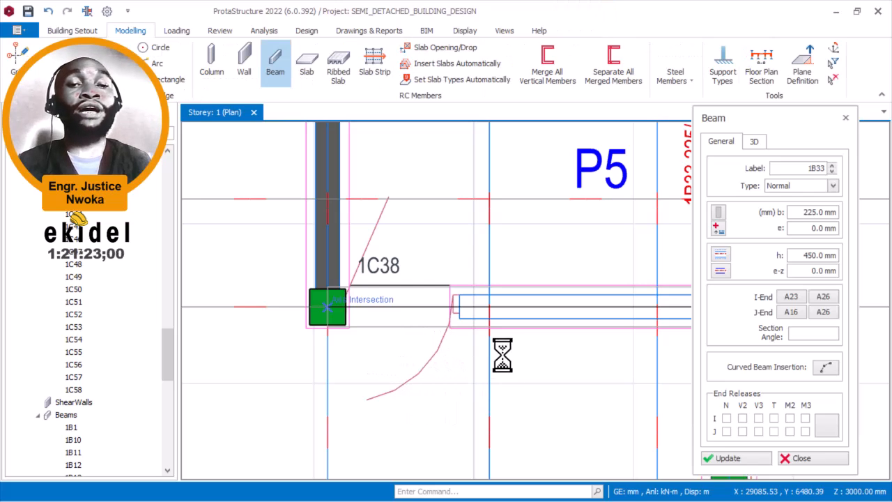
{"action": "scroll", "coordinate": [481, 315], "scroll_direction": "down", "scroll_amount": 1}
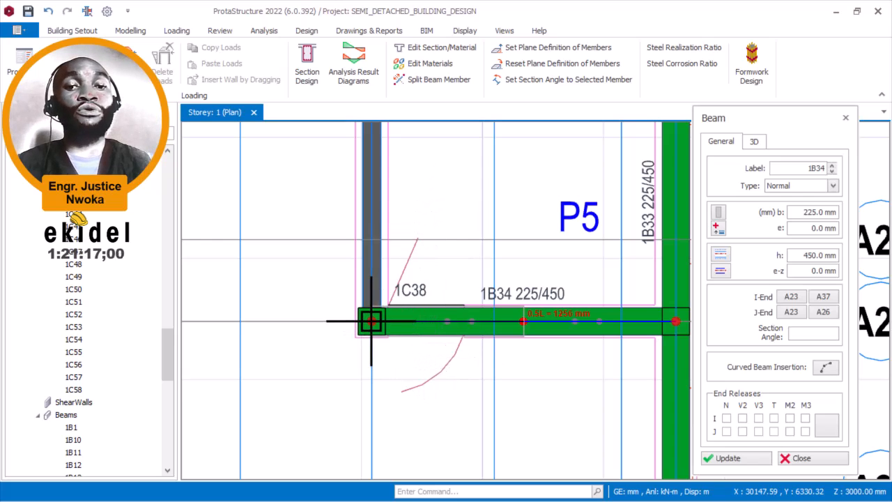
{"action": "scroll", "coordinate": [342, 363], "scroll_direction": "down", "scroll_amount": 2}
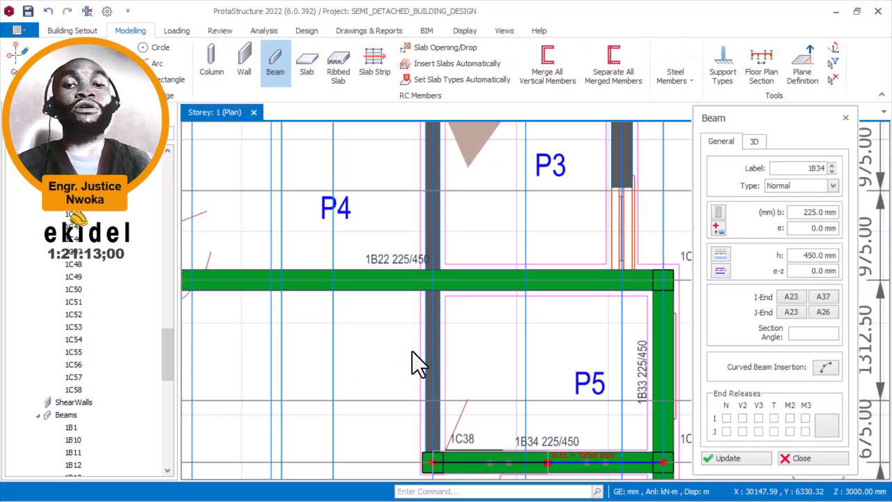
{"action": "scroll", "coordinate": [435, 326], "scroll_direction": "down", "scroll_amount": 3}
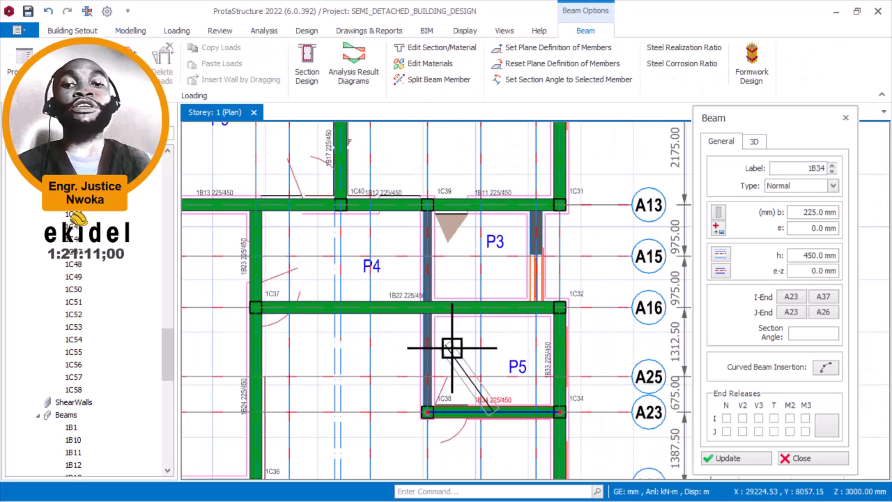
{"action": "scroll", "coordinate": [434, 418], "scroll_direction": "up", "scroll_amount": 2}
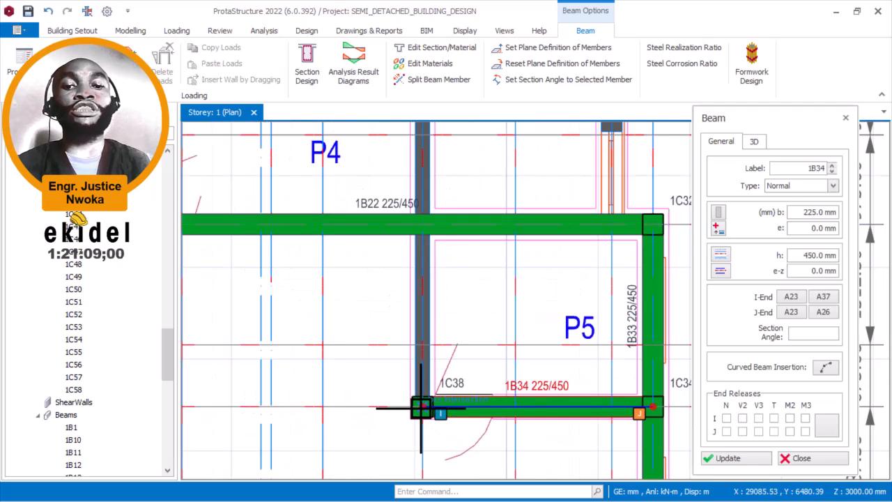
{"action": "scroll", "coordinate": [414, 333], "scroll_direction": "down", "scroll_amount": 3}
{"action": "scroll", "coordinate": [448, 326], "scroll_direction": "up", "scroll_amount": 4}
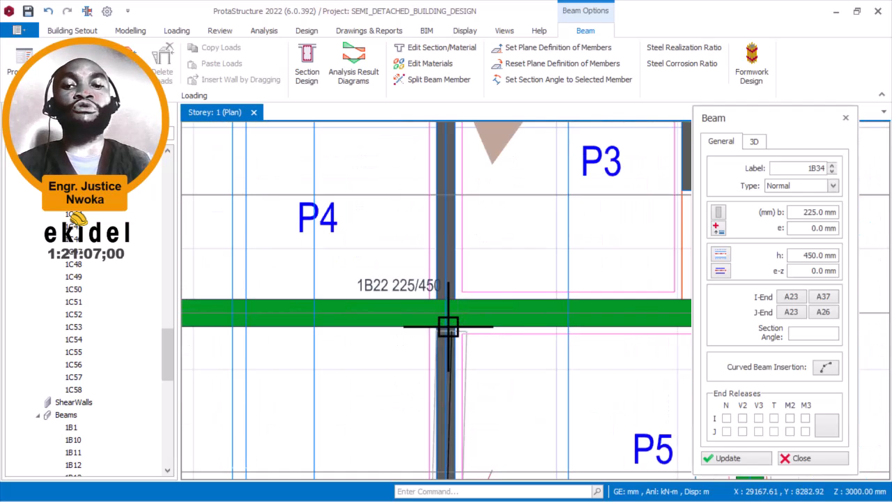
{"action": "scroll", "coordinate": [448, 326], "scroll_direction": "up", "scroll_amount": 1}
{"action": "scroll", "coordinate": [448, 321], "scroll_direction": "down", "scroll_amount": 5}
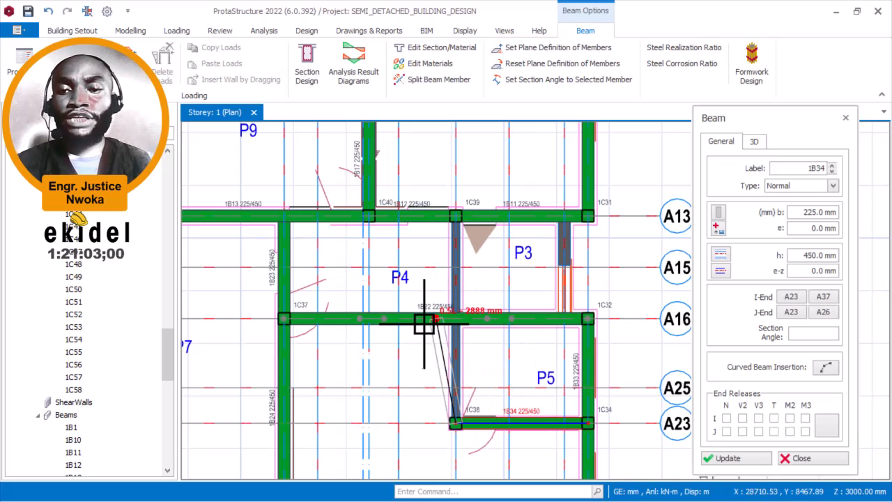
{"action": "scroll", "coordinate": [418, 325], "scroll_direction": "up", "scroll_amount": 1}
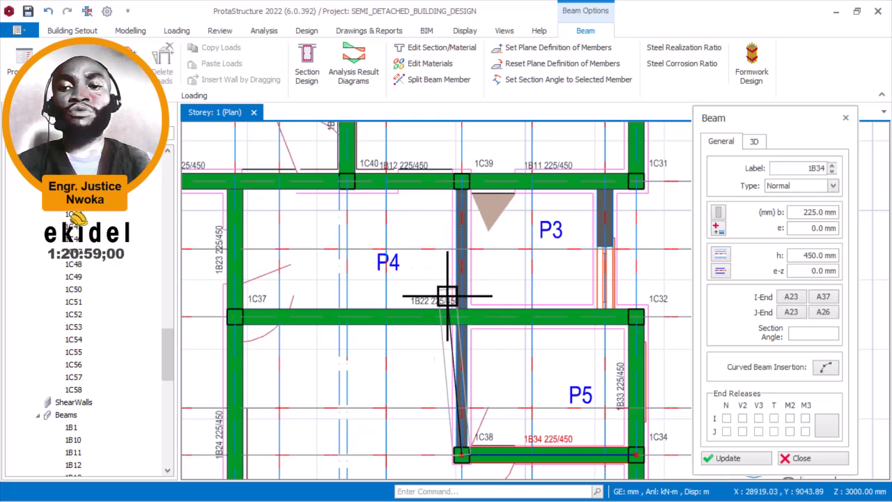
{"action": "key", "text": "Escape"}
{"action": "key", "text": "Escape"}
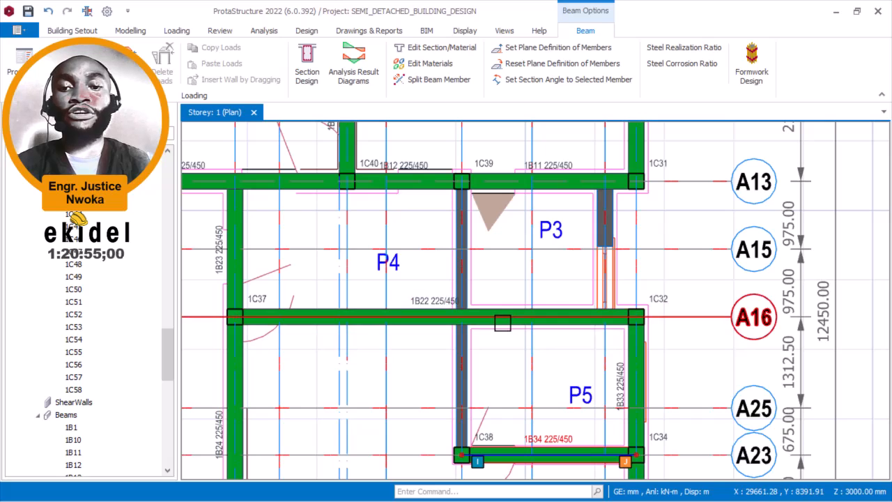
Step: Delete the beam along axis A16 between columns 1C37 and 1C32
{"action": "mouse_move", "coordinate": [412, 332]}
{"action": "right_click", "coordinate": [413, 268]}
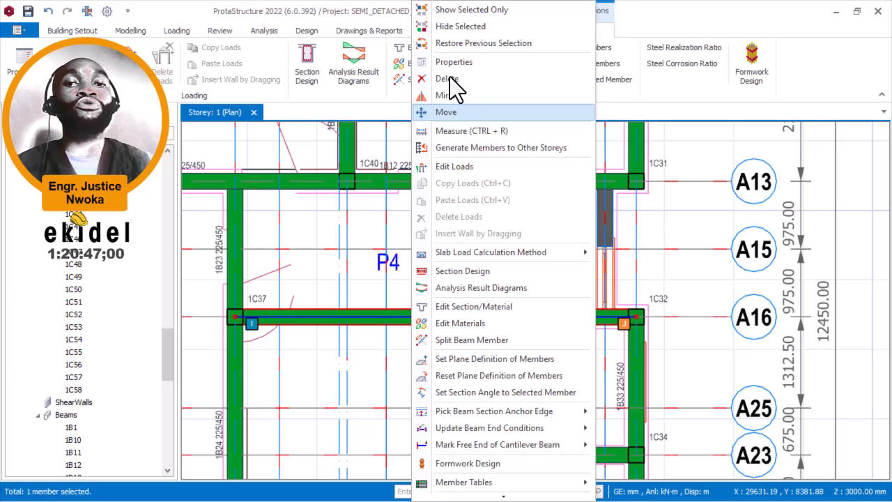
{"action": "left_click", "coordinate": [449, 78]}
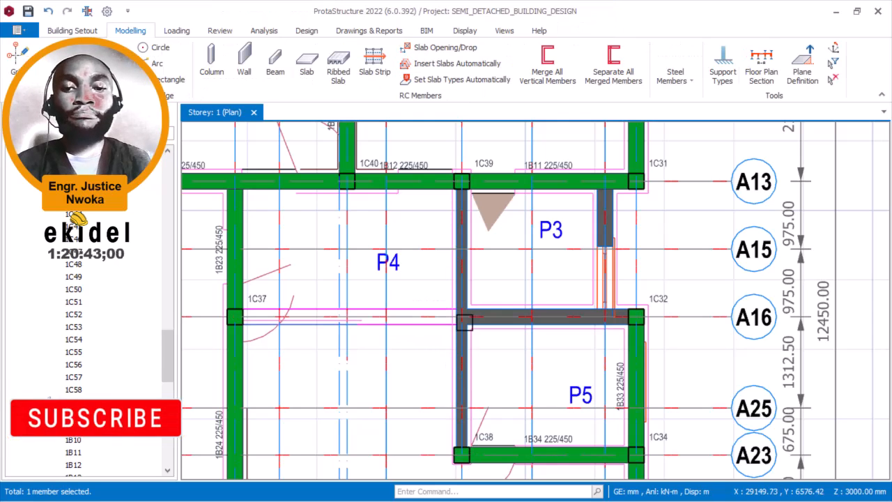
Step: Insert a 225 x 450 mm beam along axis A37 from column 1C38 to column 1C39
{"action": "scroll", "coordinate": [491, 279], "scroll_direction": "up", "scroll_amount": 5}
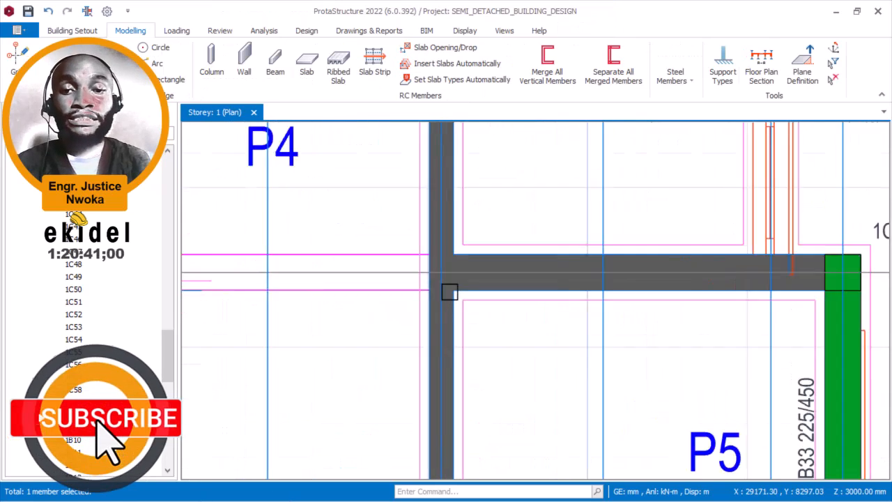
{"action": "scroll", "coordinate": [487, 278], "scroll_direction": "down", "scroll_amount": 3}
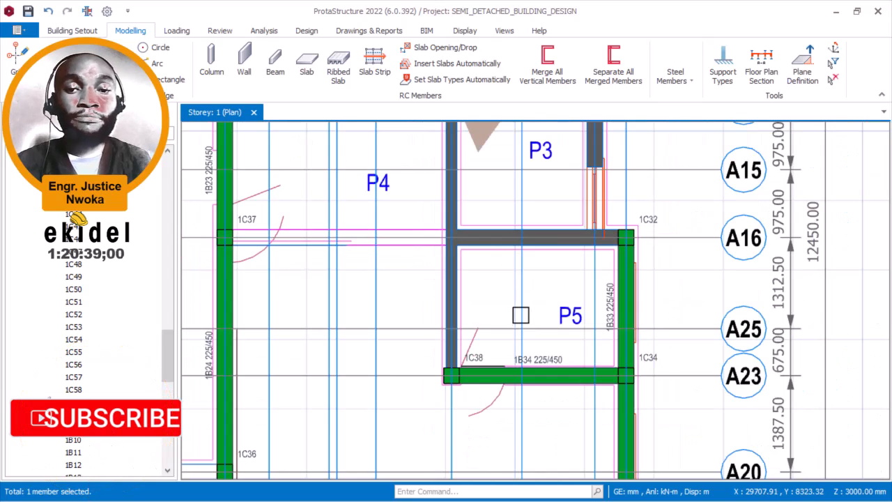
{"action": "scroll", "coordinate": [548, 365], "scroll_direction": "up", "scroll_amount": 3}
{"action": "left_click", "coordinate": [547, 367]}
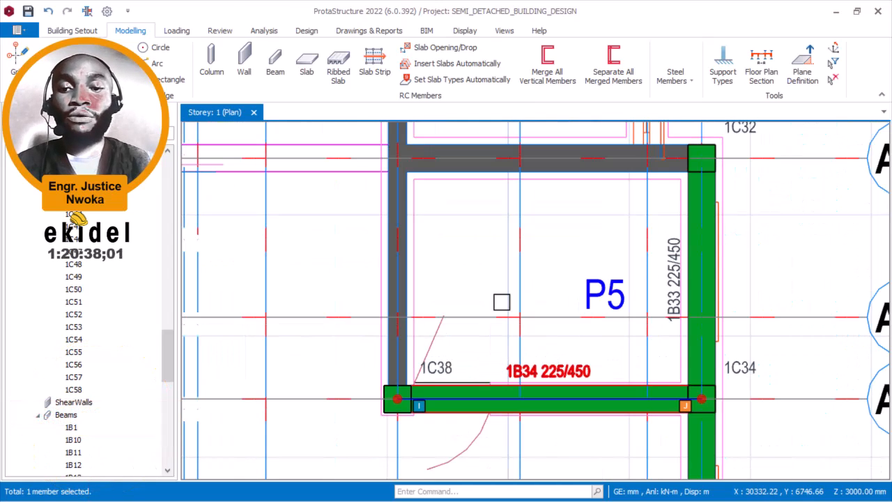
{"action": "right_click", "coordinate": [497, 199]}
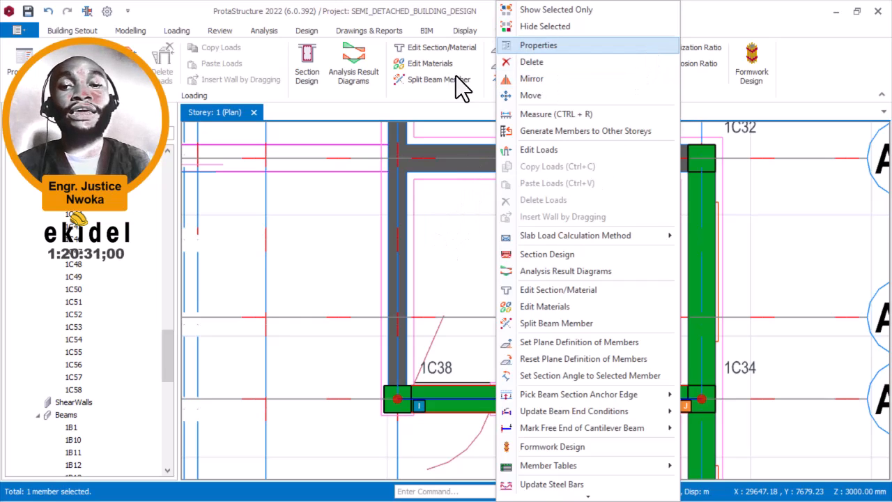
{"action": "left_click", "coordinate": [190, 171]}
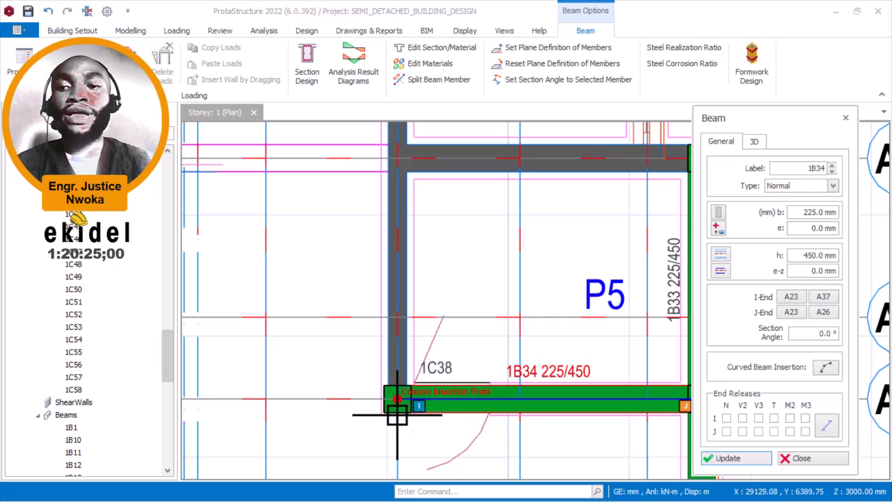
{"action": "scroll", "coordinate": [393, 403], "scroll_direction": "up", "scroll_amount": 2}
{"action": "scroll", "coordinate": [462, 342], "scroll_direction": "down", "scroll_amount": 3}
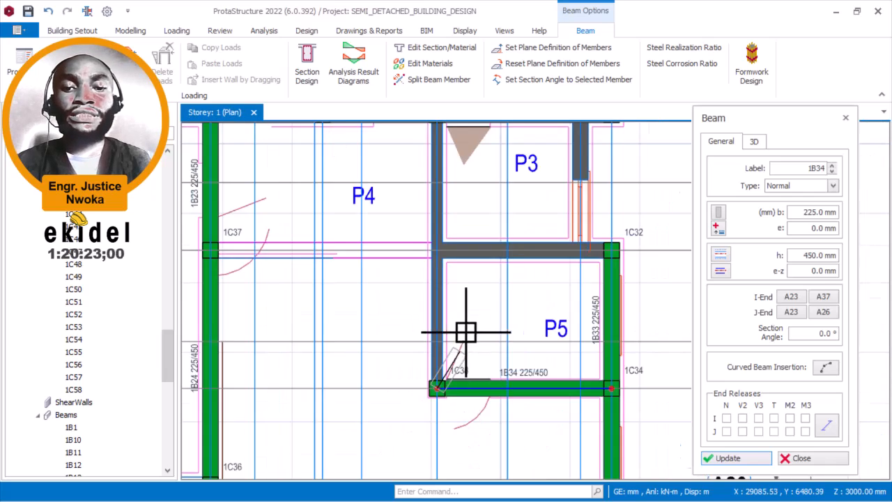
{"action": "scroll", "coordinate": [462, 272], "scroll_direction": "up", "scroll_amount": 3}
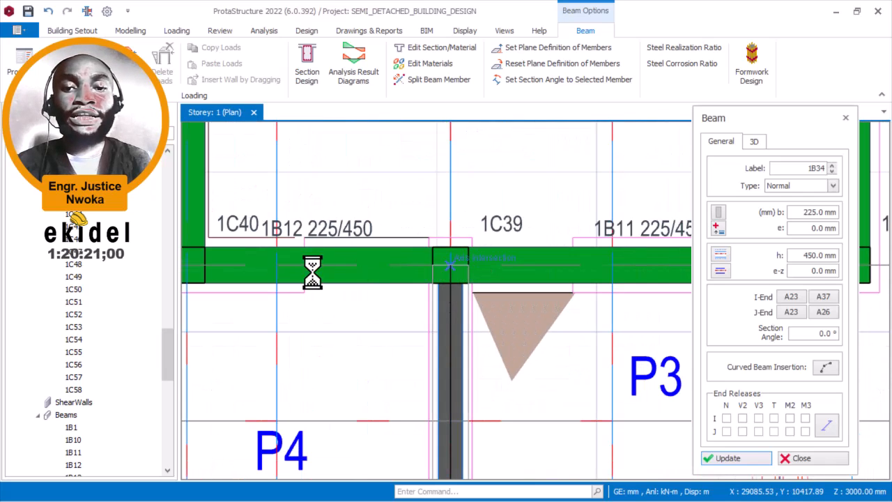
{"action": "key", "text": "Escape"}
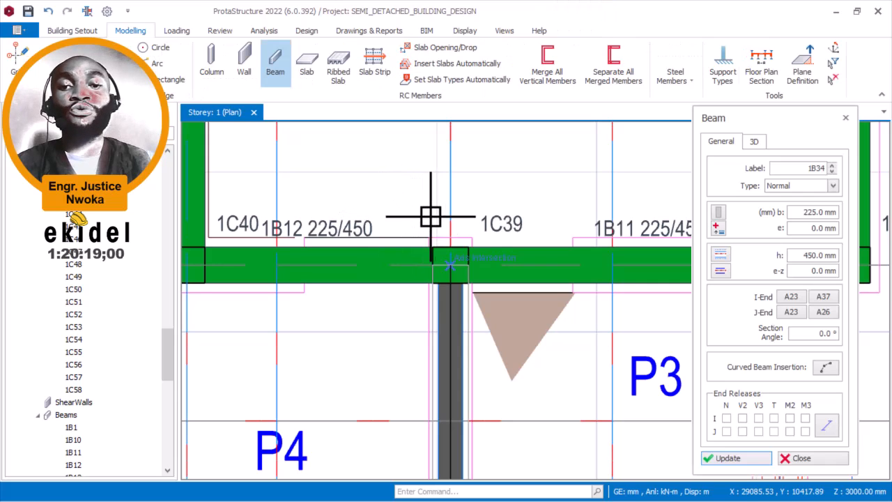
{"action": "left_click", "coordinate": [466, 208]}
{"action": "scroll", "coordinate": [467, 207], "scroll_direction": "down", "scroll_amount": 5}
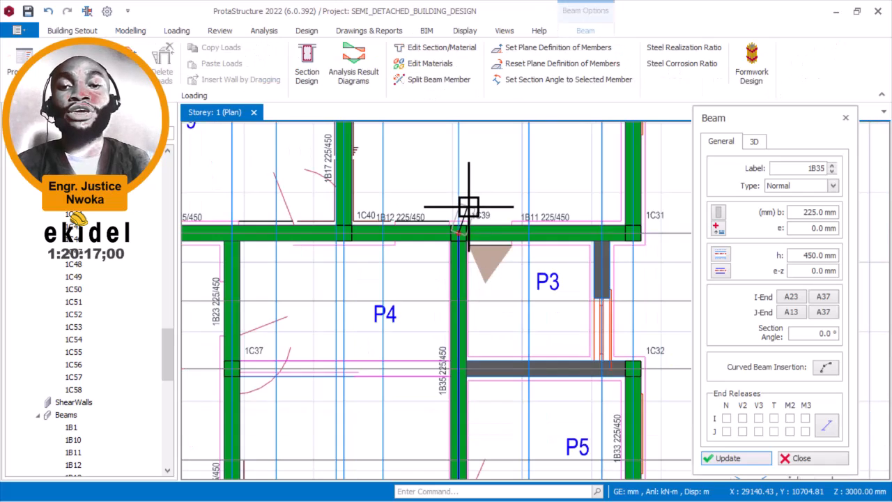
Step: Insert beams along axis A16 from column 1C32 to axis A37 and on to column 1C37
{"action": "scroll", "coordinate": [543, 313], "scroll_direction": "up", "scroll_amount": 3}
{"action": "scroll", "coordinate": [574, 299], "scroll_direction": "up", "scroll_amount": 2}
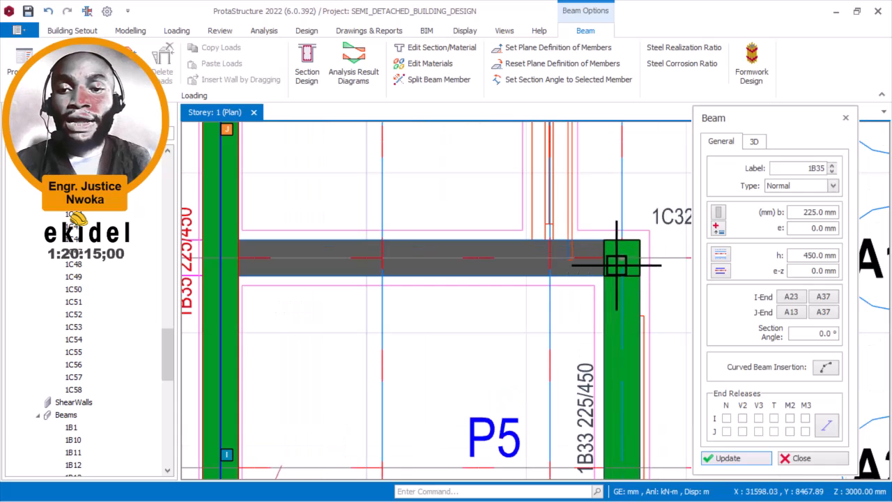
{"action": "scroll", "coordinate": [434, 265], "scroll_direction": "down", "scroll_amount": 4}
Step: Insert a beam along axis A28 between axes A13 and A16, beside room P3
{"action": "scroll", "coordinate": [412, 257], "scroll_direction": "up", "scroll_amount": 5}
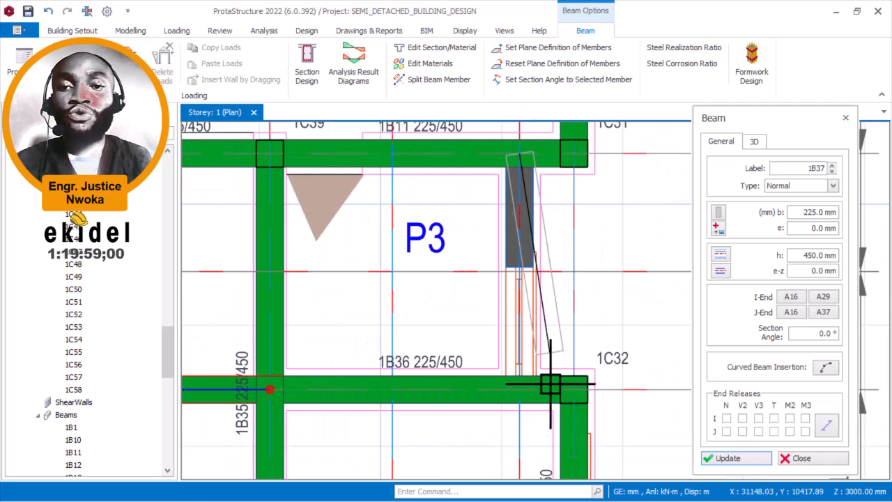
{"action": "left_click", "coordinate": [518, 388]}
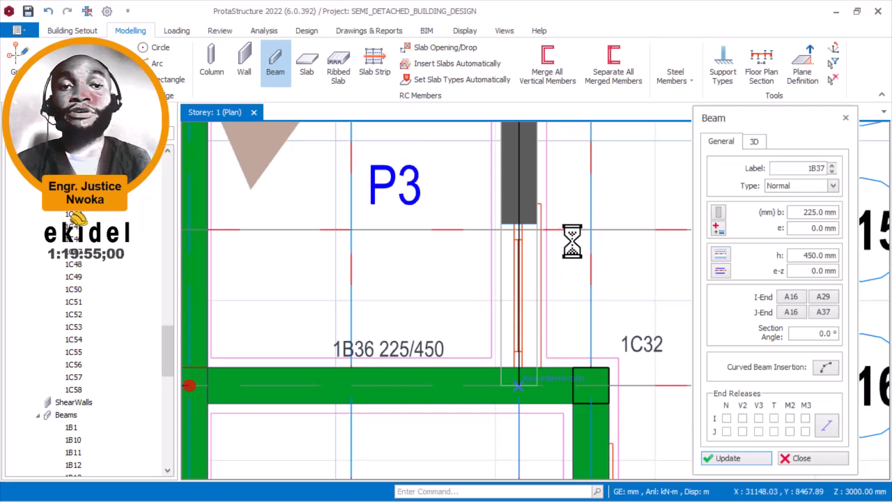
{"action": "scroll", "coordinate": [572, 240], "scroll_direction": "down", "scroll_amount": 5}
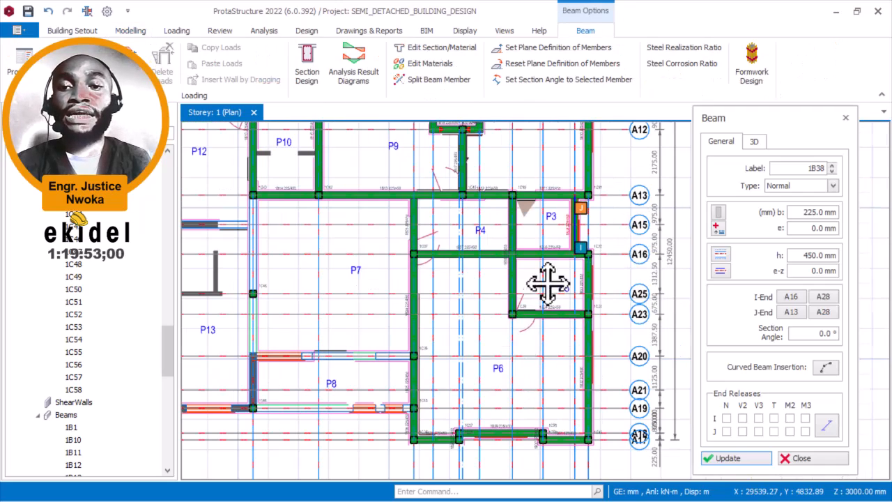
Step: Insert beams along axis A19 from column 1C45 through column 1C44 to column 1C48
{"action": "middle_click_drag", "start_coordinate": [546, 289], "coordinate": [583, 202]}
{"action": "middle_click_drag", "start_coordinate": [405, 313], "coordinate": [482, 328]}
{"action": "scroll", "coordinate": [452, 342], "scroll_direction": "up", "scroll_amount": 3}
{"action": "scroll", "coordinate": [578, 355], "scroll_direction": "down", "scroll_amount": 2}
{"action": "scroll", "coordinate": [641, 344], "scroll_direction": "up", "scroll_amount": 5}
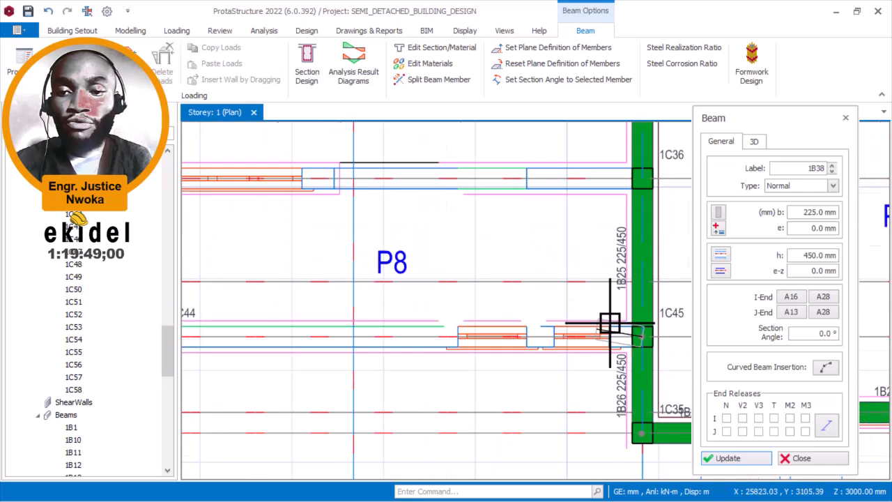
{"action": "scroll", "coordinate": [392, 351], "scroll_direction": "down", "scroll_amount": 3}
{"action": "scroll", "coordinate": [365, 325], "scroll_direction": "up", "scroll_amount": 5}
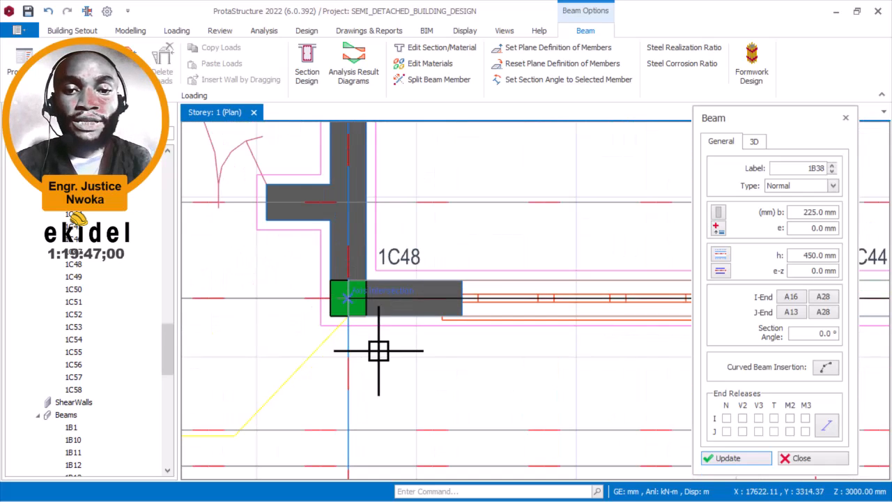
{"action": "left_click", "coordinate": [378, 353]}
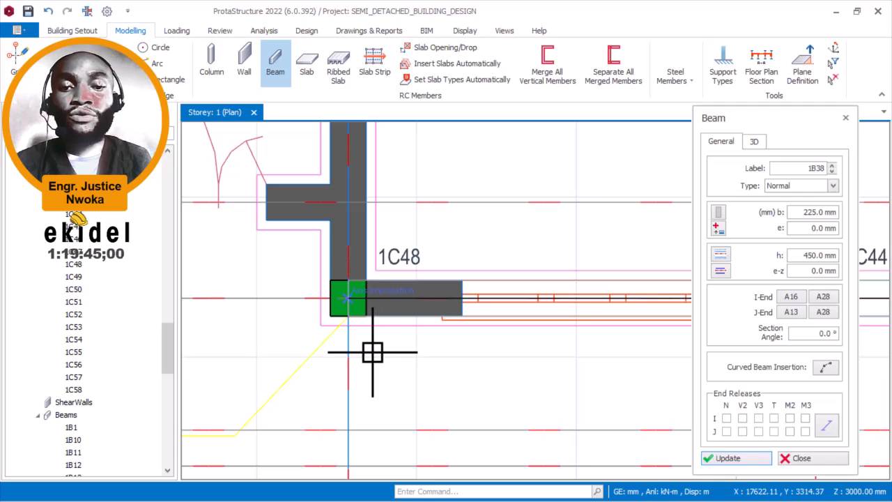
{"action": "scroll", "coordinate": [388, 371], "scroll_direction": "down", "scroll_amount": 4}
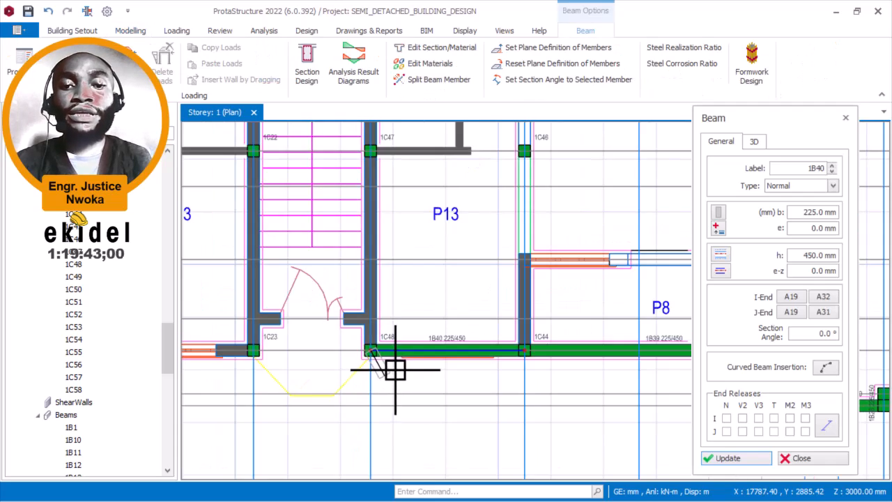
Step: Insert beams along axis A32 from column 1C48 through columns 1C47 and 1C50 to column 1C30
{"action": "scroll", "coordinate": [412, 282], "scroll_direction": "up", "scroll_amount": 2}
{"action": "scroll", "coordinate": [411, 268], "scroll_direction": "up", "scroll_amount": 5}
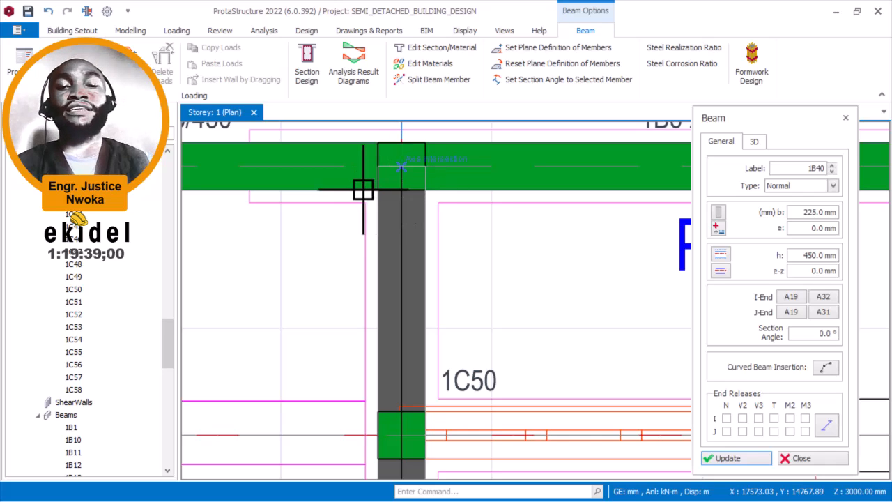
{"action": "left_click", "coordinate": [350, 189]}
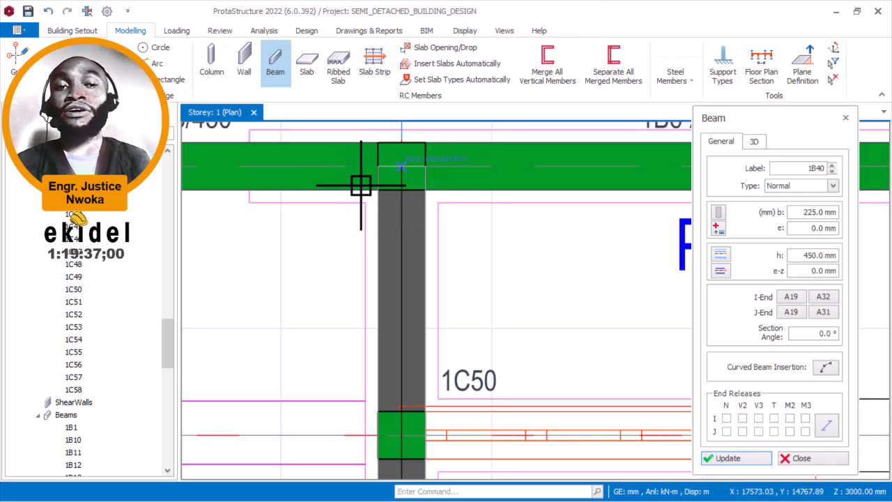
{"action": "scroll", "coordinate": [361, 185], "scroll_direction": "down", "scroll_amount": 4}
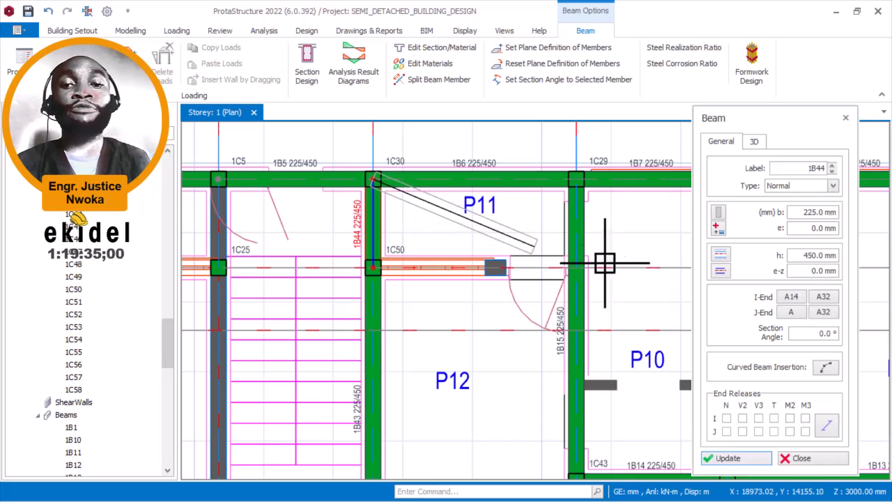
Step: Insert a beam along axis A14 from column 1C50 to axis A31, between rooms P11 and P12
{"action": "scroll", "coordinate": [370, 267], "scroll_direction": "up", "scroll_amount": 3}
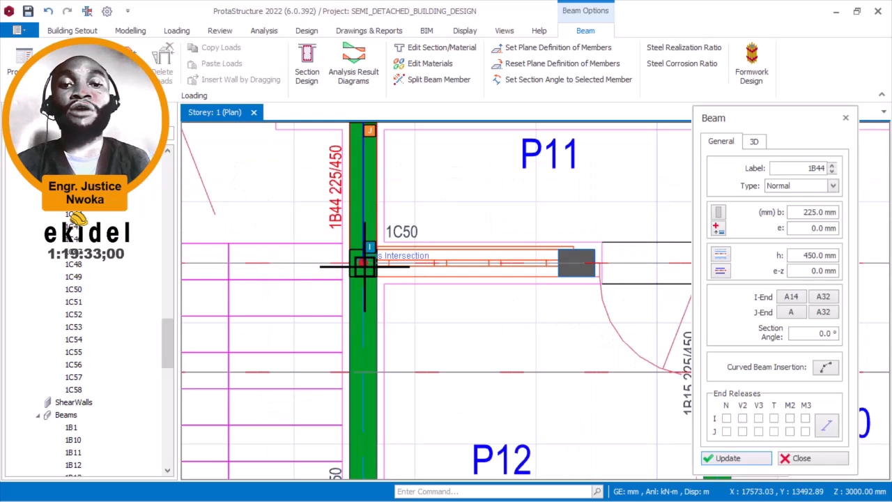
{"action": "scroll", "coordinate": [613, 277], "scroll_direction": "down", "scroll_amount": 2}
{"action": "scroll", "coordinate": [610, 275], "scroll_direction": "up", "scroll_amount": 4}
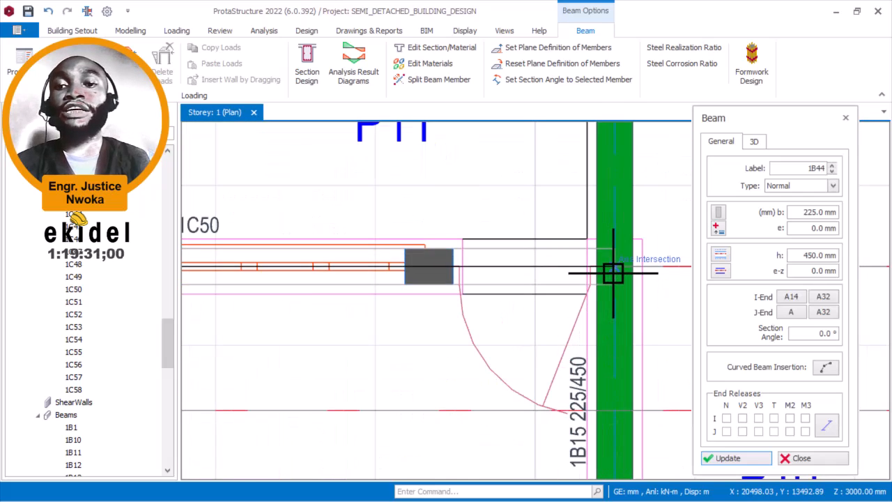
{"action": "left_click", "coordinate": [613, 273]}
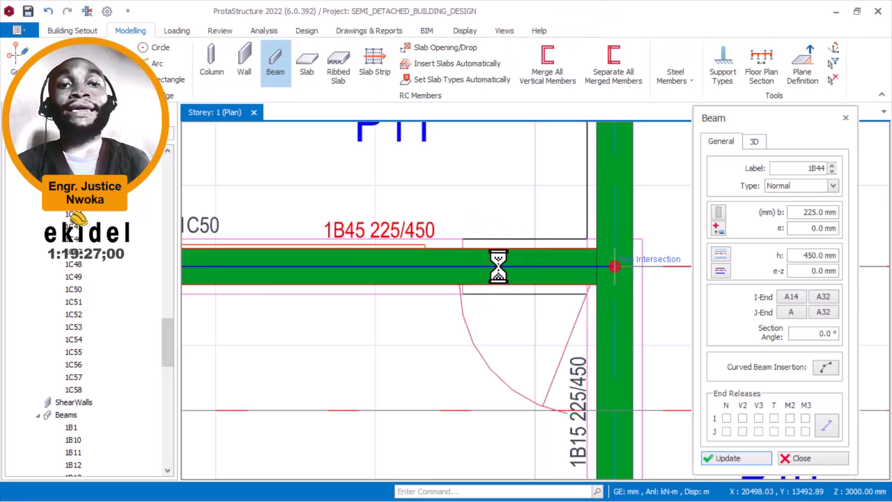
Step: Insert beams along axis A31 from column 1C43 through column 1C46 to column 1C44
{"action": "scroll", "coordinate": [497, 265], "scroll_direction": "down", "scroll_amount": 4}
{"action": "middle_click_drag", "start_coordinate": [533, 226], "coordinate": [508, 146]}
{"action": "middle_click_drag", "start_coordinate": [504, 308], "coordinate": [467, 251]}
{"action": "scroll", "coordinate": [460, 209], "scroll_direction": "up", "scroll_amount": 3}
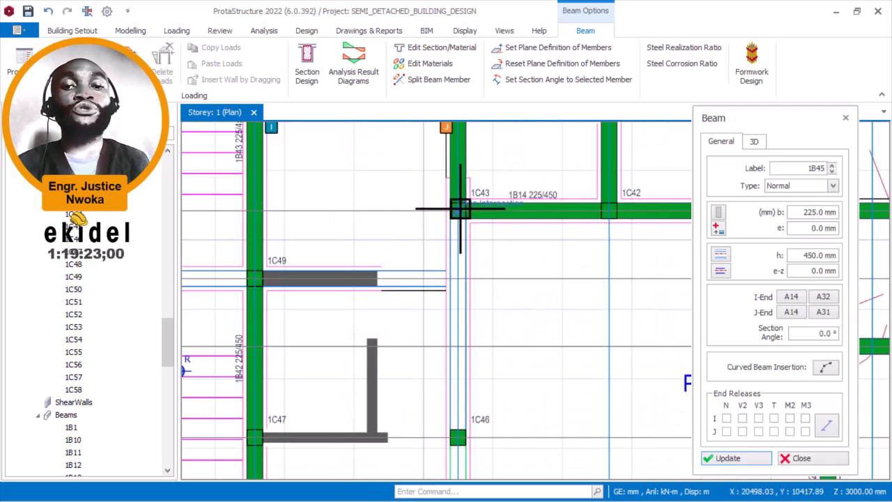
{"action": "scroll", "coordinate": [460, 208], "scroll_direction": "up", "scroll_amount": 1}
{"action": "scroll", "coordinate": [450, 156], "scroll_direction": "down", "scroll_amount": 5}
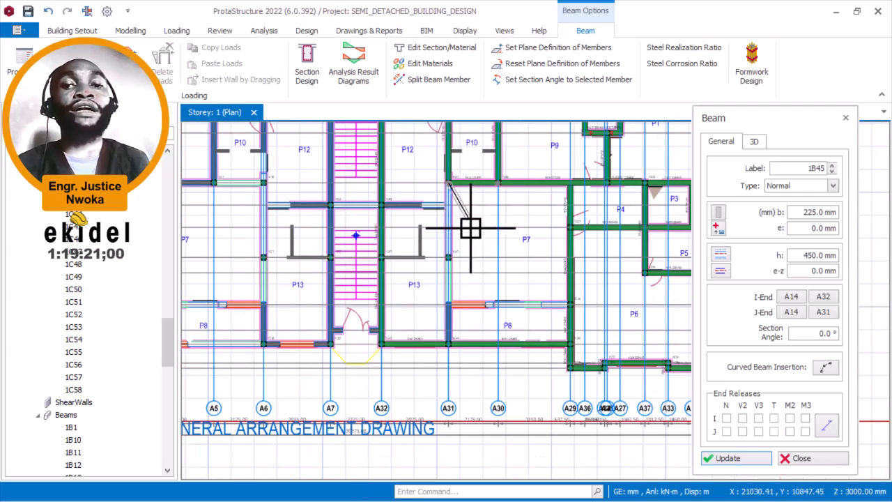
{"action": "scroll", "coordinate": [467, 343], "scroll_direction": "up", "scroll_amount": 5}
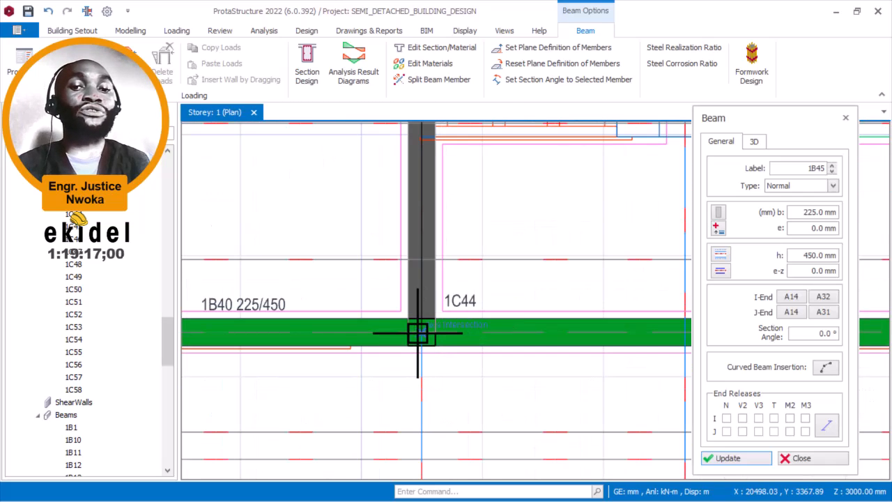
{"action": "left_click", "coordinate": [431, 328]}
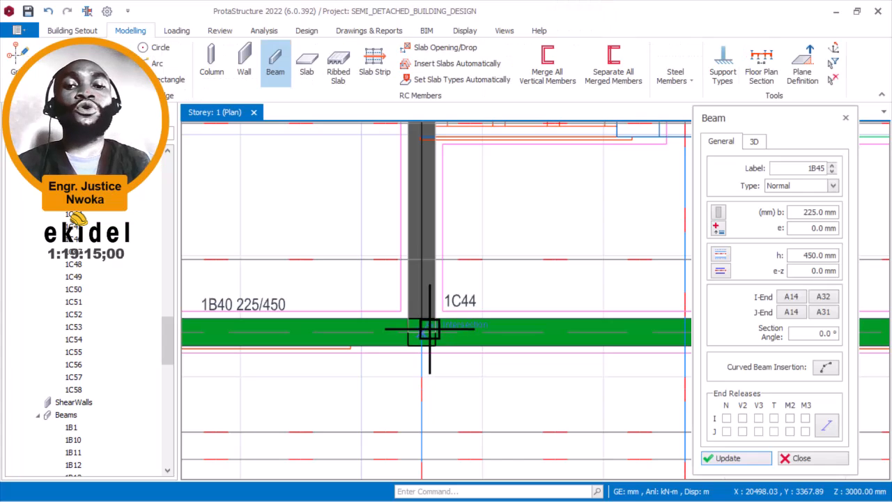
{"action": "scroll", "coordinate": [436, 263], "scroll_direction": "down", "scroll_amount": 1}
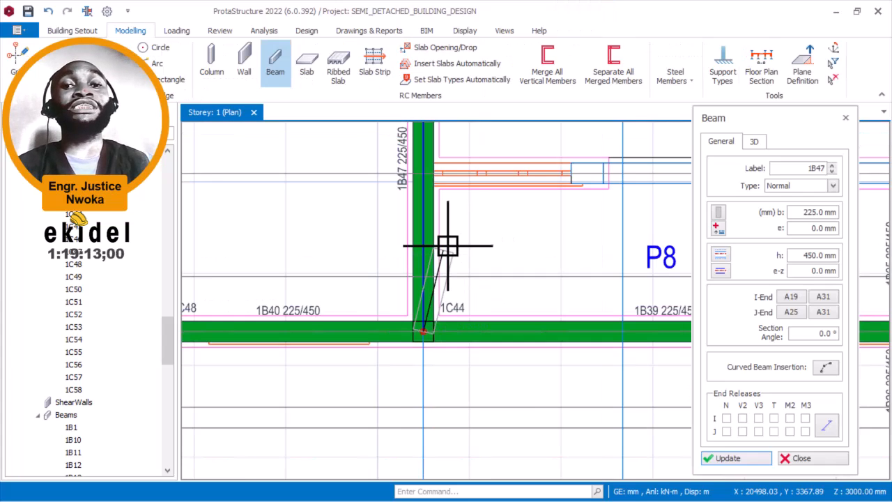
Step: Insert a beam along axis A20 from axis A31 to column 1C36, between rooms P7 and P8
{"action": "middle_click_drag", "start_coordinate": [457, 238], "coordinate": [362, 347]}
{"action": "scroll", "coordinate": [375, 328], "scroll_direction": "down", "scroll_amount": 1}
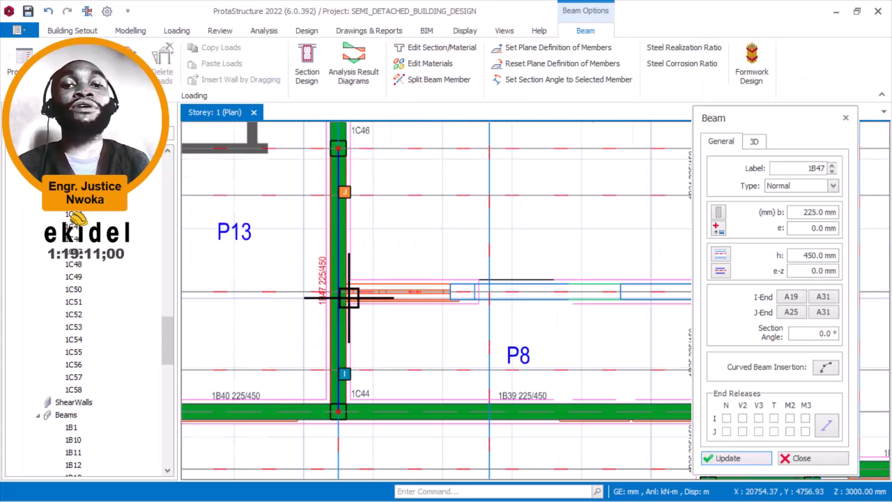
{"action": "scroll", "coordinate": [342, 299], "scroll_direction": "up", "scroll_amount": 2}
{"action": "scroll", "coordinate": [273, 291], "scroll_direction": "down", "scroll_amount": 3}
{"action": "middle_click_drag", "start_coordinate": [584, 313], "coordinate": [442, 333]}
{"action": "scroll", "coordinate": [534, 322], "scroll_direction": "up", "scroll_amount": 2}
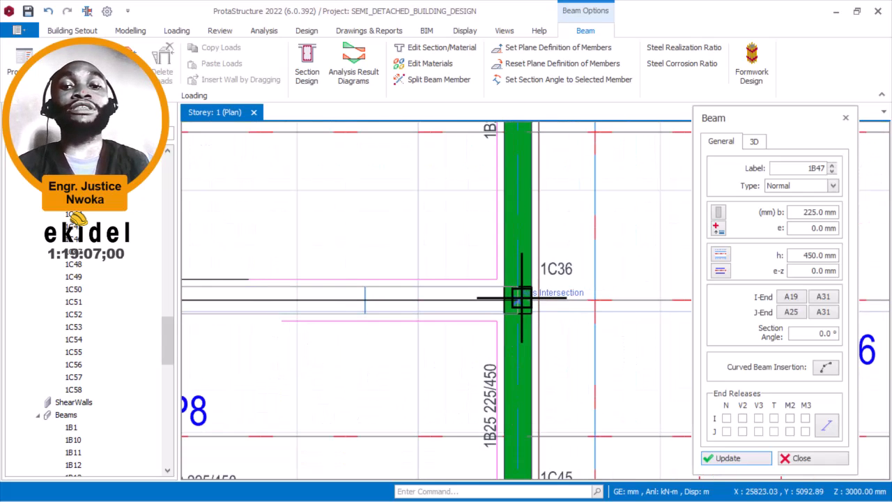
{"action": "left_click", "coordinate": [525, 299]}
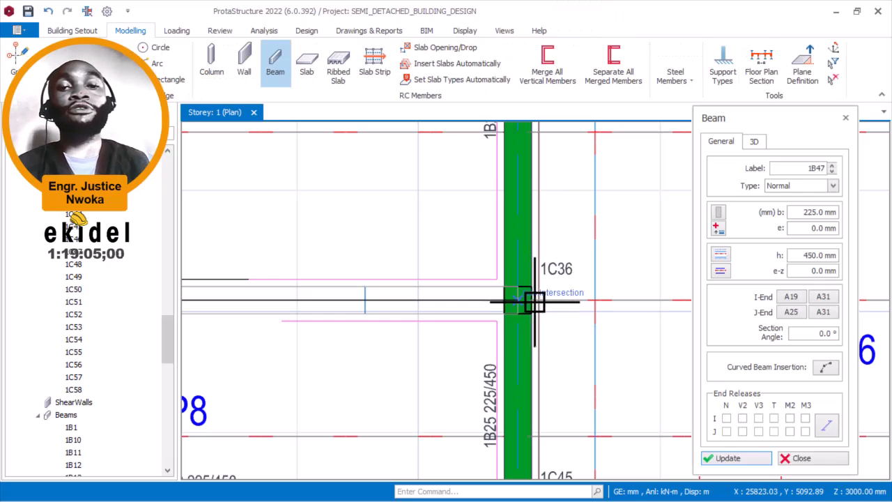
{"action": "scroll", "coordinate": [583, 310], "scroll_direction": "down", "scroll_amount": 5}
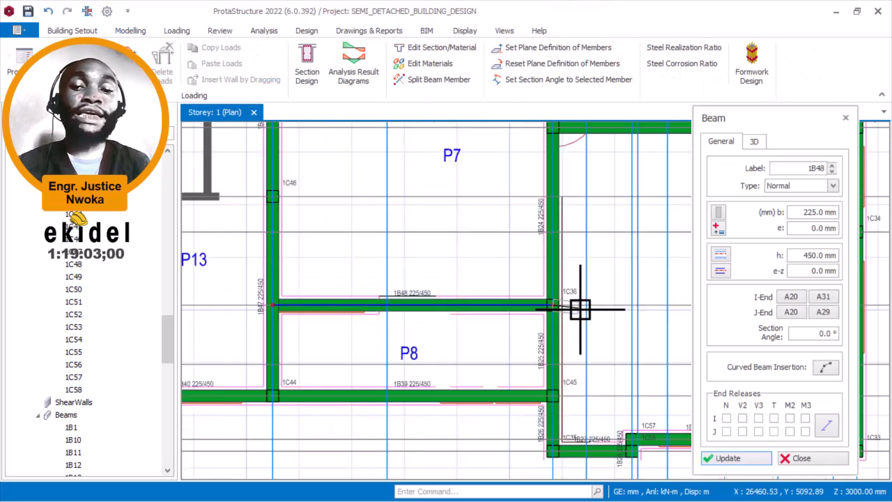
Step: Insert a beam along axis A15 from axis A31 to column 1C49, between rooms P12 and P13
{"action": "middle_click_drag", "start_coordinate": [511, 264], "coordinate": [533, 310]}
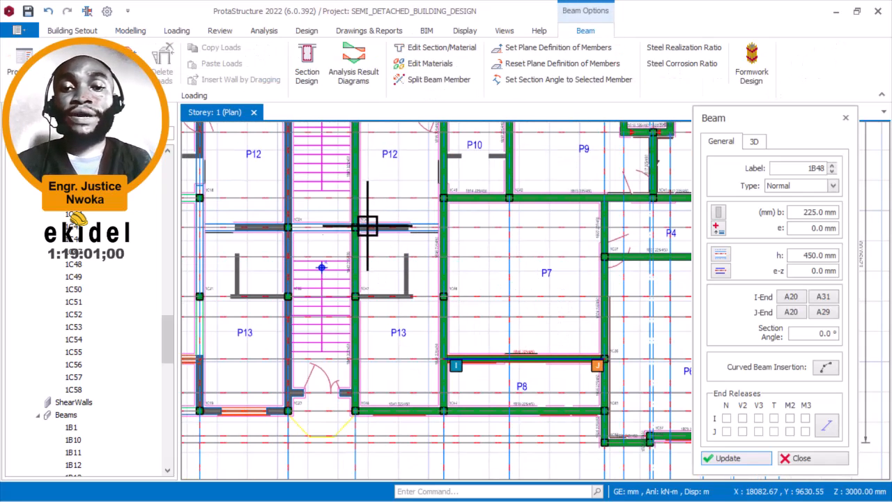
{"action": "scroll", "coordinate": [478, 230], "scroll_direction": "up", "scroll_amount": 5}
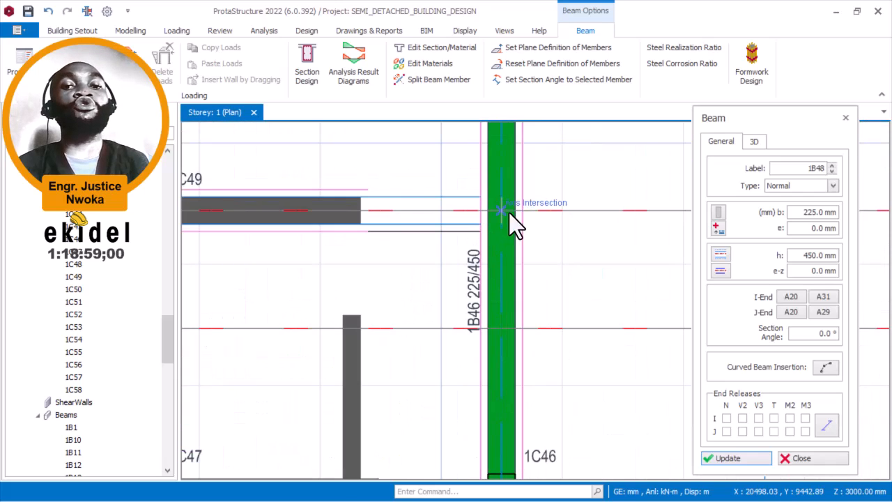
{"action": "scroll", "coordinate": [502, 221], "scroll_direction": "down", "scroll_amount": 3}
{"action": "scroll", "coordinate": [349, 223], "scroll_direction": "up", "scroll_amount": 4}
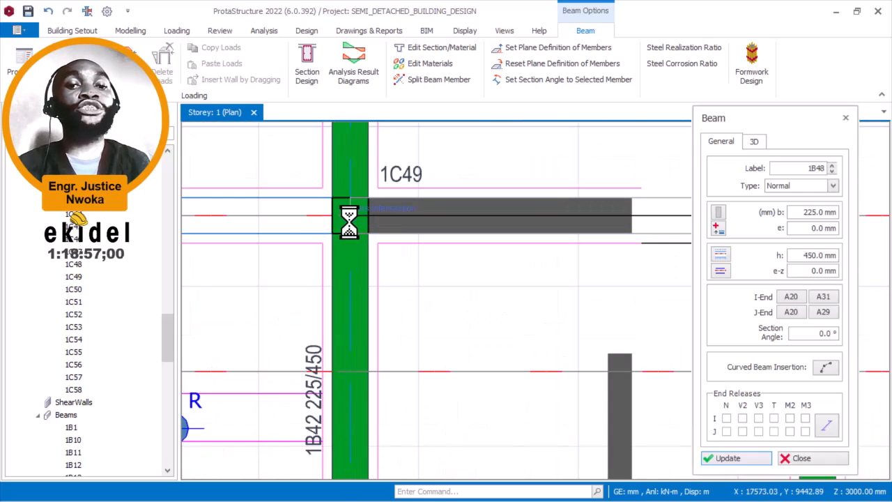
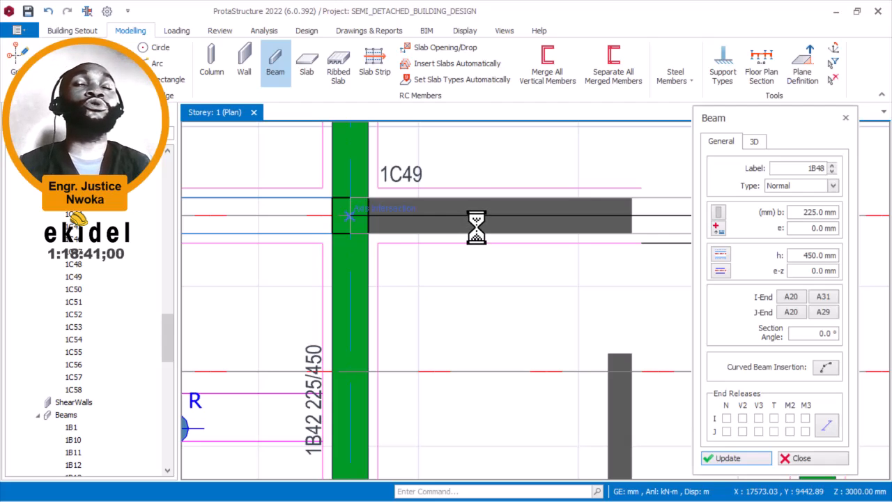
{"action": "scroll", "coordinate": [492, 225], "scroll_direction": "down", "scroll_amount": 4}
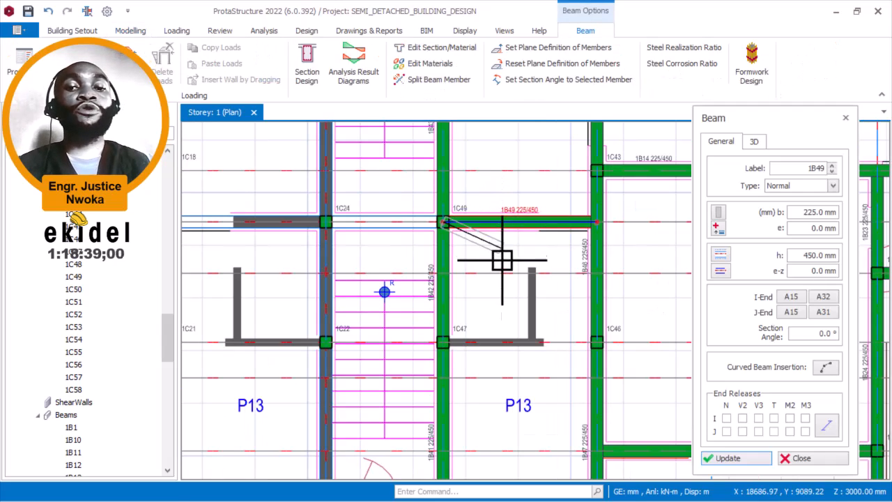
Step: Examine the partition walls in room P13 between columns 1C47 and 1C46 for a possible beam position
{"action": "scroll", "coordinate": [592, 345], "scroll_direction": "up", "scroll_amount": 2}
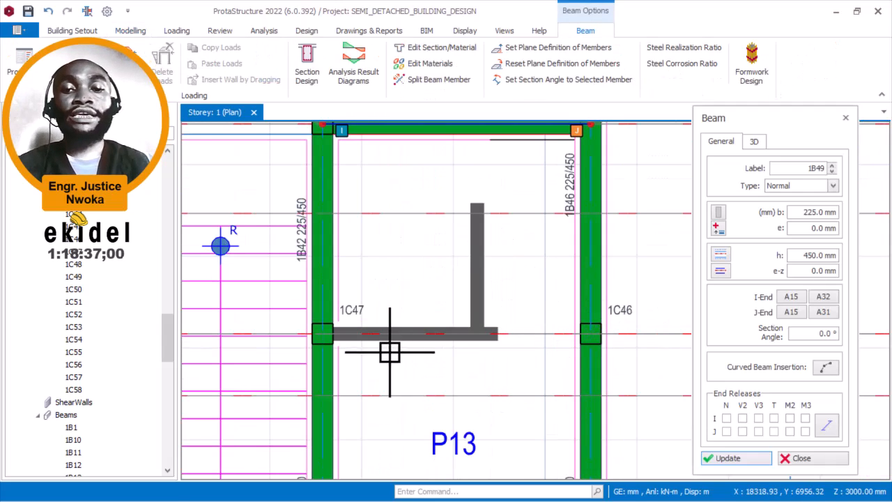
{"action": "scroll", "coordinate": [390, 352], "scroll_direction": "up", "scroll_amount": 2}
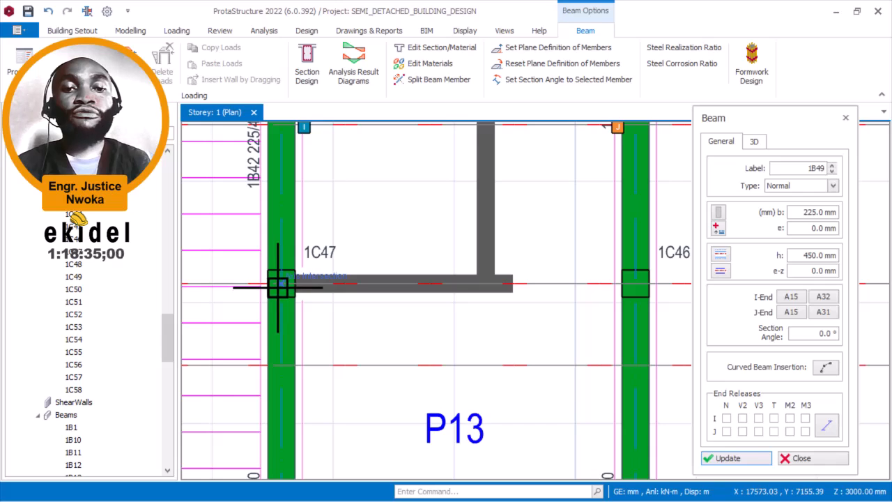
{"action": "scroll", "coordinate": [456, 325], "scroll_direction": "down", "scroll_amount": 2}
{"action": "scroll", "coordinate": [534, 321], "scroll_direction": "up", "scroll_amount": 2}
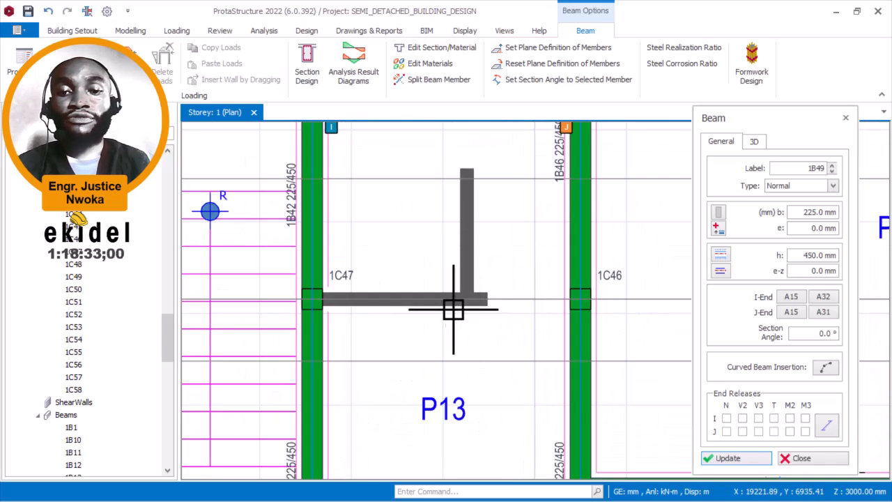
{"action": "scroll", "coordinate": [456, 316], "scroll_direction": "down", "scroll_amount": 3}
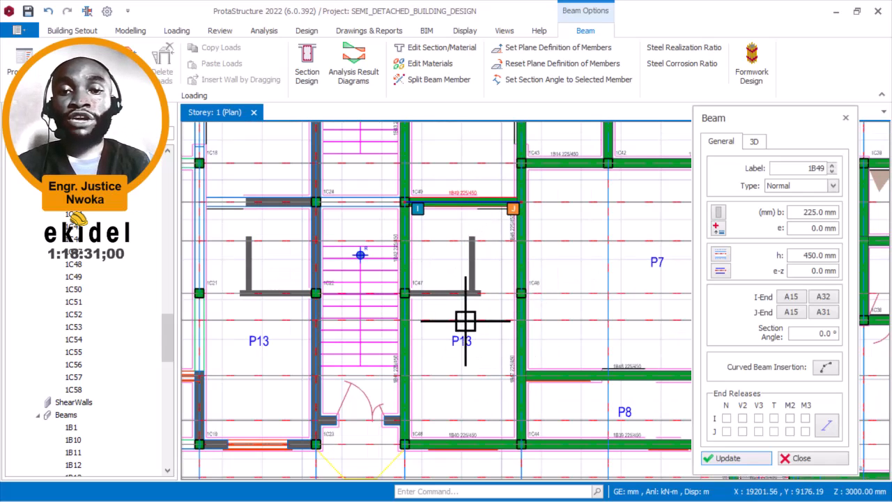
{"action": "scroll", "coordinate": [462, 348], "scroll_direction": "up", "scroll_amount": 3}
{"action": "scroll", "coordinate": [488, 302], "scroll_direction": "down", "scroll_amount": 3}
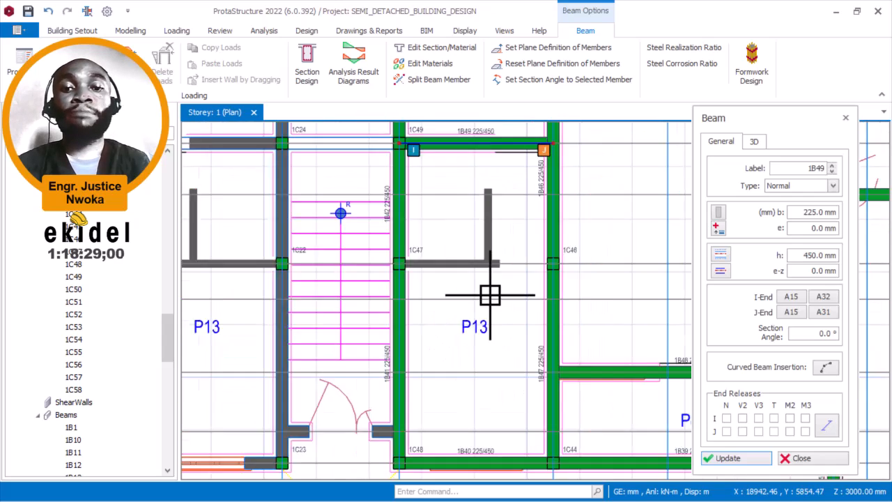
{"action": "scroll", "coordinate": [474, 248], "scroll_direction": "up", "scroll_amount": 3}
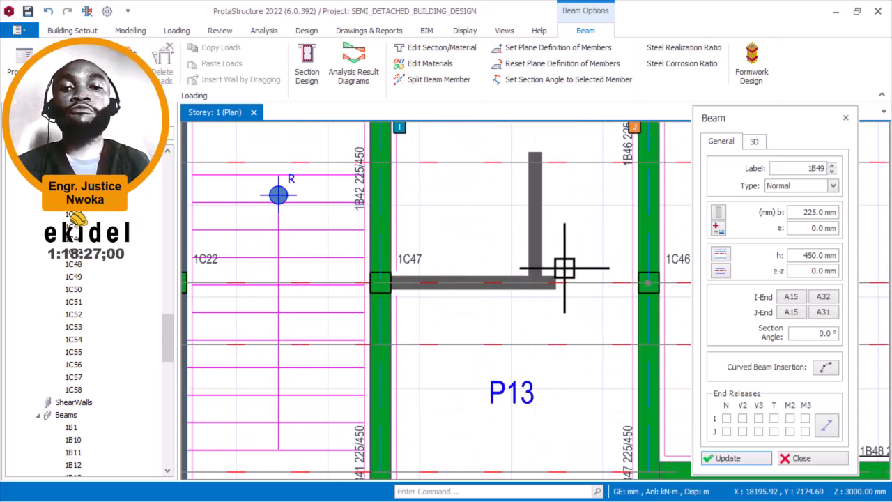
{"action": "scroll", "coordinate": [558, 272], "scroll_direction": "down", "scroll_amount": 2}
Step: Insert beams along axis A7 from column 1C23 through columns 1C22, 1C24 and 1C25 to column 1C5
{"action": "middle_click_drag", "start_coordinate": [492, 283], "coordinate": [520, 283]}
{"action": "middle_click_drag", "start_coordinate": [451, 285], "coordinate": [495, 284]}
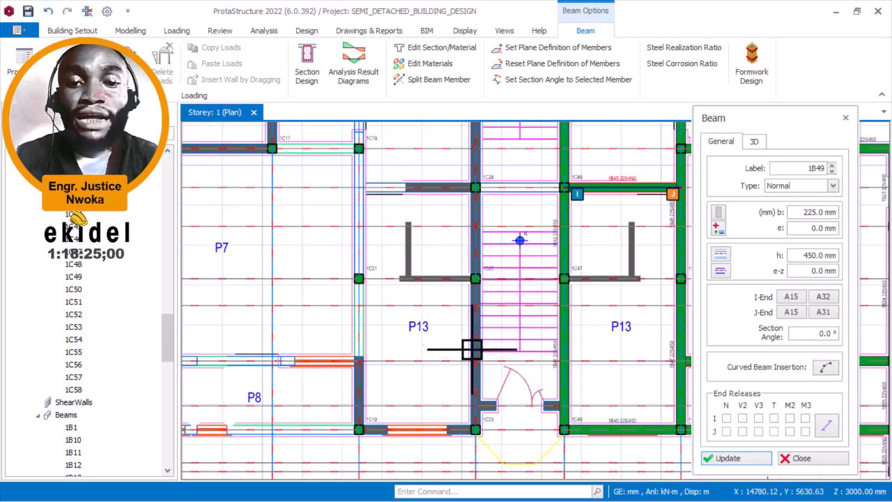
{"action": "scroll", "coordinate": [468, 344], "scroll_direction": "up", "scroll_amount": 3}
{"action": "scroll", "coordinate": [449, 418], "scroll_direction": "down", "scroll_amount": 2}
{"action": "scroll", "coordinate": [467, 259], "scroll_direction": "down", "scroll_amount": 2}
{"action": "scroll", "coordinate": [428, 243], "scroll_direction": "up", "scroll_amount": 4}
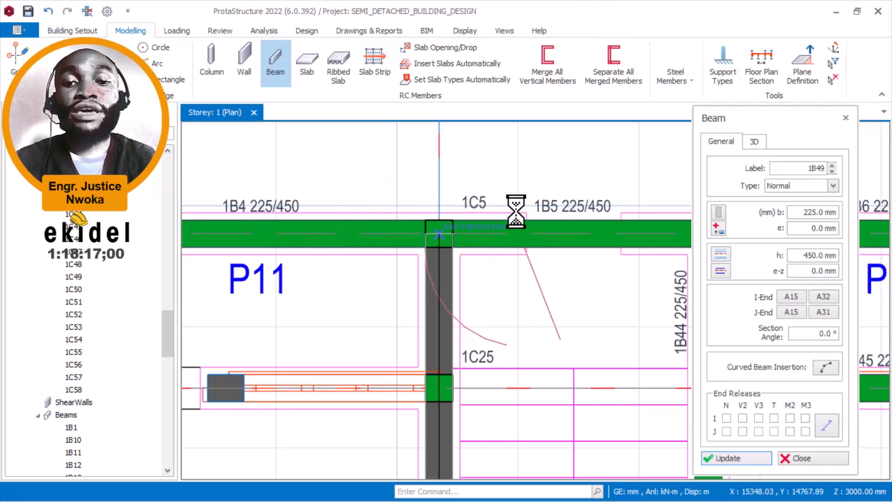
{"action": "scroll", "coordinate": [558, 214], "scroll_direction": "down", "scroll_amount": 3}
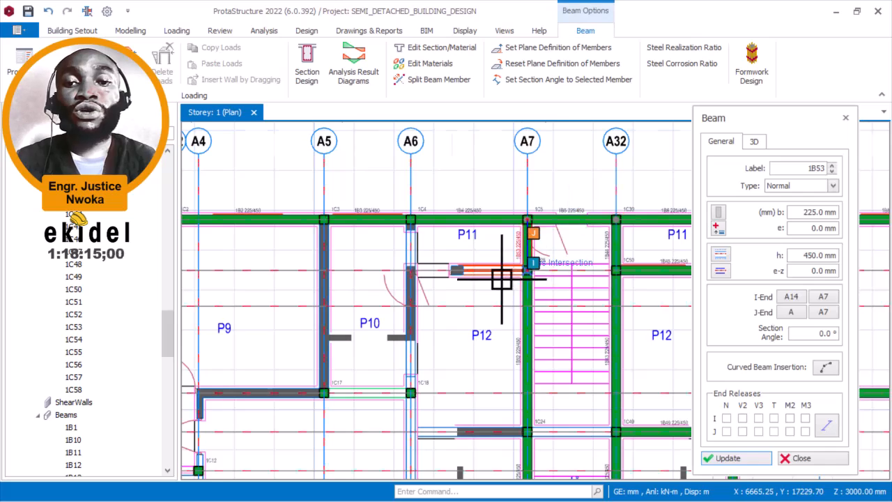
Step: Insert beams along axis A6 from column 1C4 through columns 1C18 and 1C21 to column 1C19
{"action": "scroll", "coordinate": [529, 272], "scroll_direction": "up", "scroll_amount": 2}
{"action": "scroll", "coordinate": [342, 175], "scroll_direction": "up", "scroll_amount": 1}
{"action": "scroll", "coordinate": [370, 159], "scroll_direction": "down", "scroll_amount": 4}
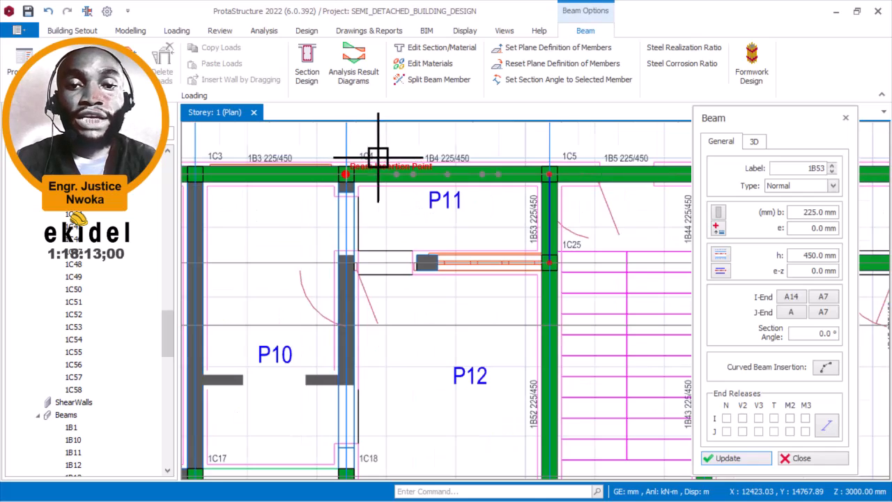
{"action": "scroll", "coordinate": [373, 424], "scroll_direction": "up", "scroll_amount": 4}
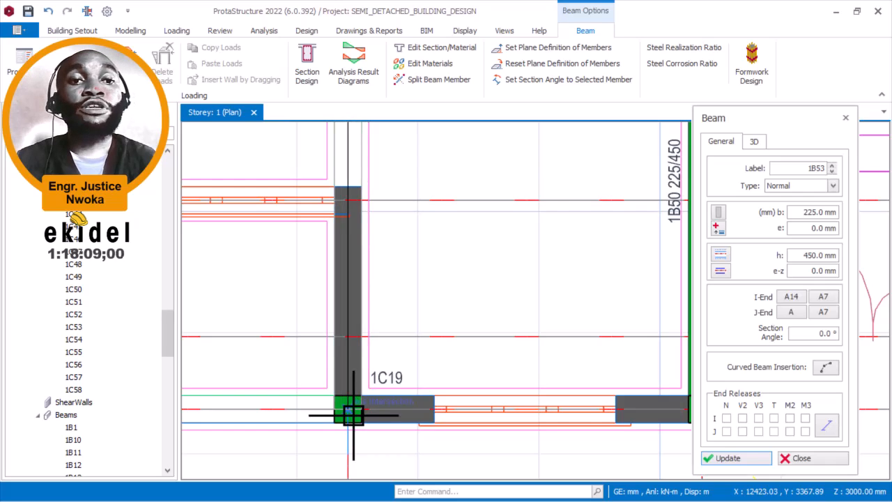
{"action": "left_click", "coordinate": [374, 394]}
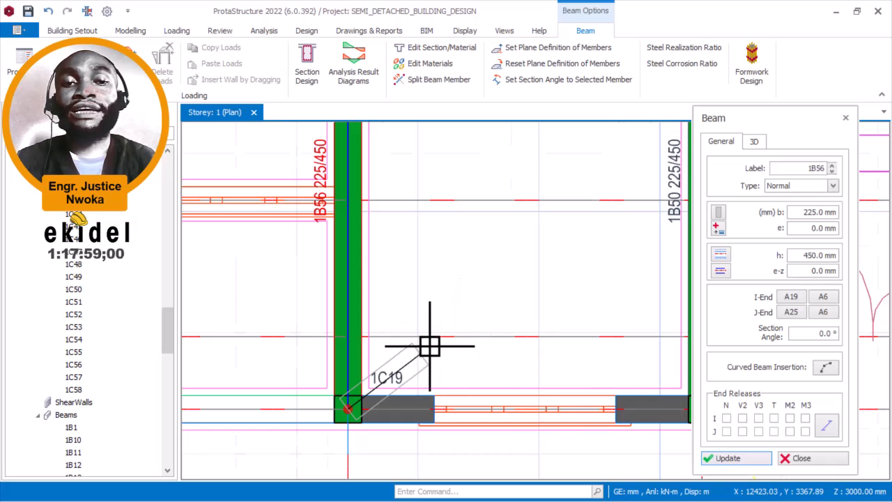
Step: Insert beams along axis A19 from column 1C23 through column 1C19 to column 1C20, below rooms P13 and P8
{"action": "scroll", "coordinate": [429, 346], "scroll_direction": "down", "scroll_amount": 1}
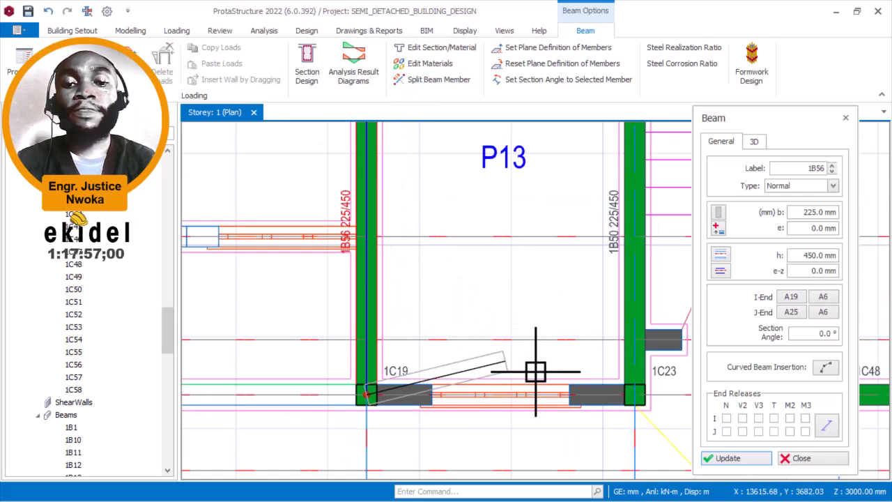
{"action": "scroll", "coordinate": [592, 377], "scroll_direction": "down", "scroll_amount": 1}
{"action": "scroll", "coordinate": [589, 382], "scroll_direction": "up", "scroll_amount": 2}
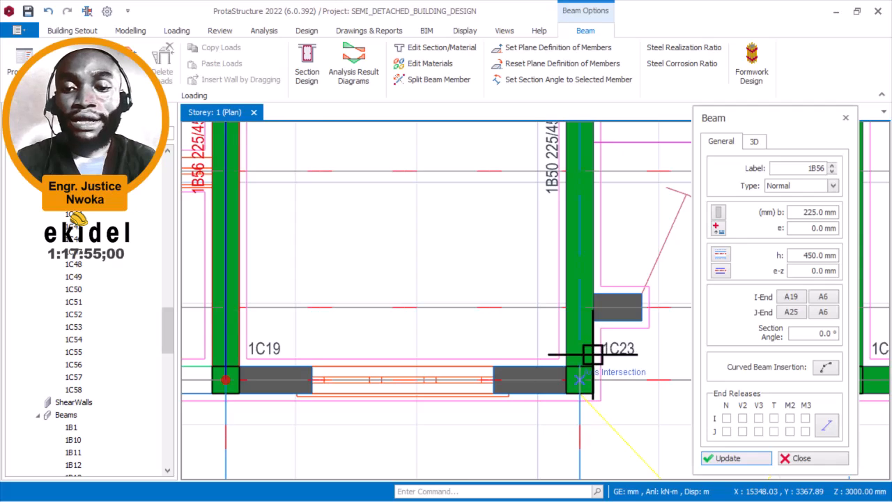
{"action": "scroll", "coordinate": [582, 380], "scroll_direction": "down", "scroll_amount": 2}
{"action": "scroll", "coordinate": [456, 343], "scroll_direction": "up", "scroll_amount": 3}
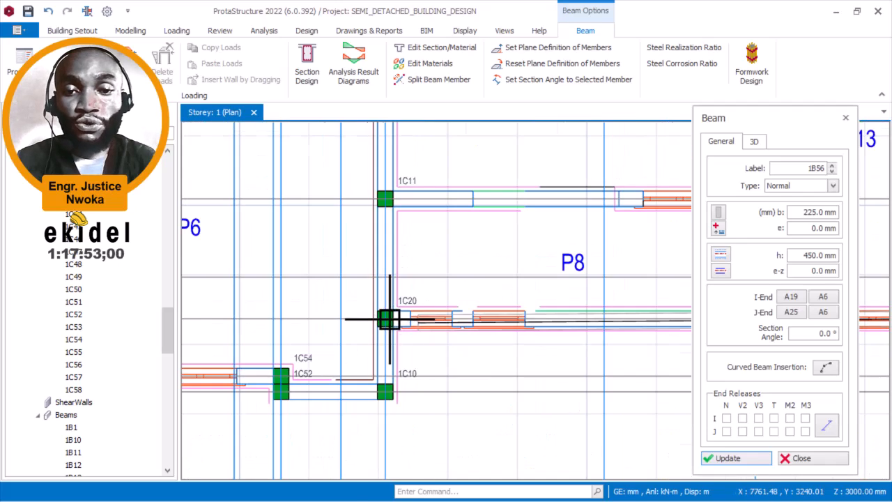
{"action": "scroll", "coordinate": [392, 319], "scroll_direction": "up", "scroll_amount": 3}
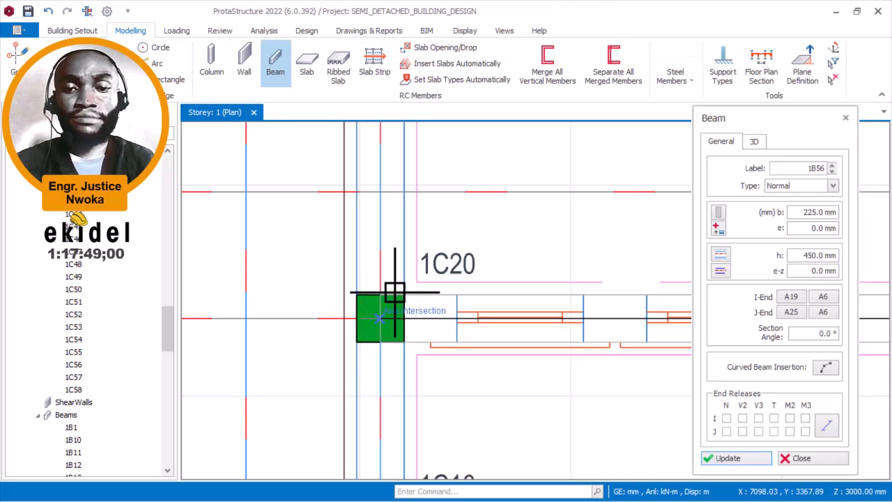
{"action": "left_click", "coordinate": [380, 315]}
{"action": "scroll", "coordinate": [378, 307], "scroll_direction": "down", "scroll_amount": 2}
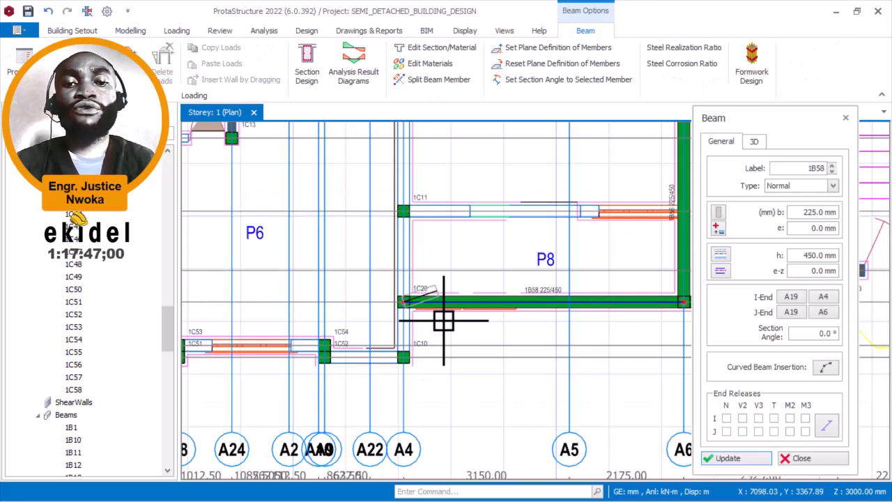
{"action": "scroll", "coordinate": [401, 359], "scroll_direction": "up", "scroll_amount": 2}
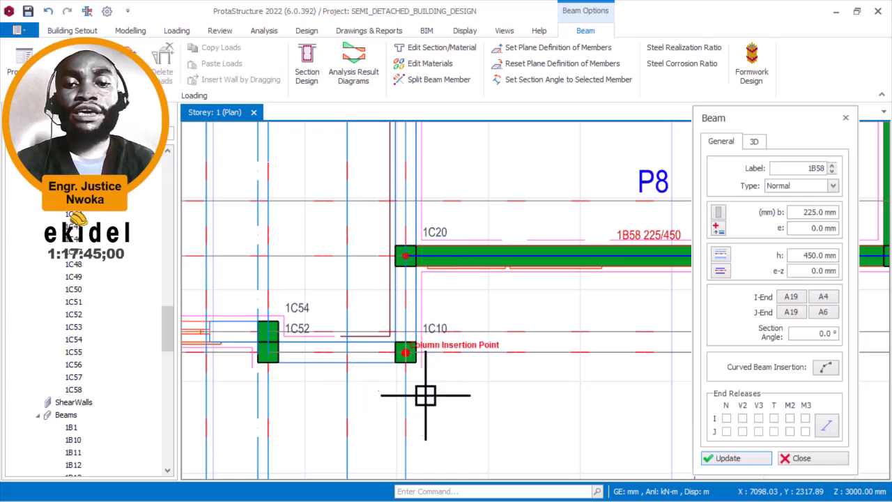
Step: Insert beams along axis A4 from column 1C10 through columns 1C20 and 1C11 to column 1C12
{"action": "scroll", "coordinate": [422, 390], "scroll_direction": "down", "scroll_amount": 4}
{"action": "scroll", "coordinate": [453, 213], "scroll_direction": "up", "scroll_amount": 4}
{"action": "scroll", "coordinate": [430, 369], "scroll_direction": "up", "scroll_amount": 4}
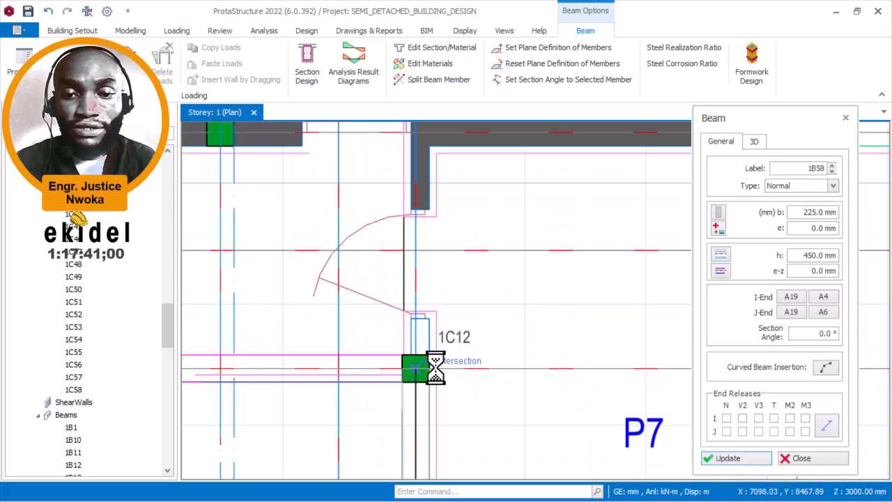
{"action": "left_click", "coordinate": [437, 368]}
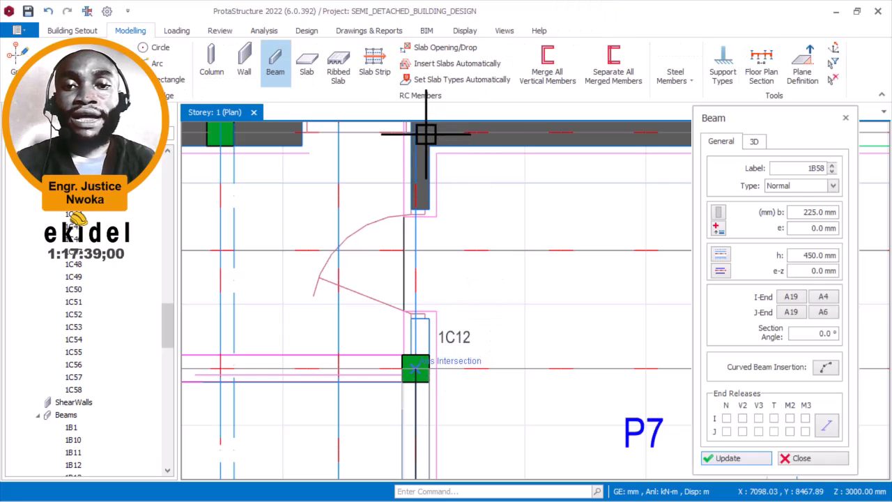
{"action": "scroll", "coordinate": [425, 327], "scroll_direction": "down", "scroll_amount": 1}
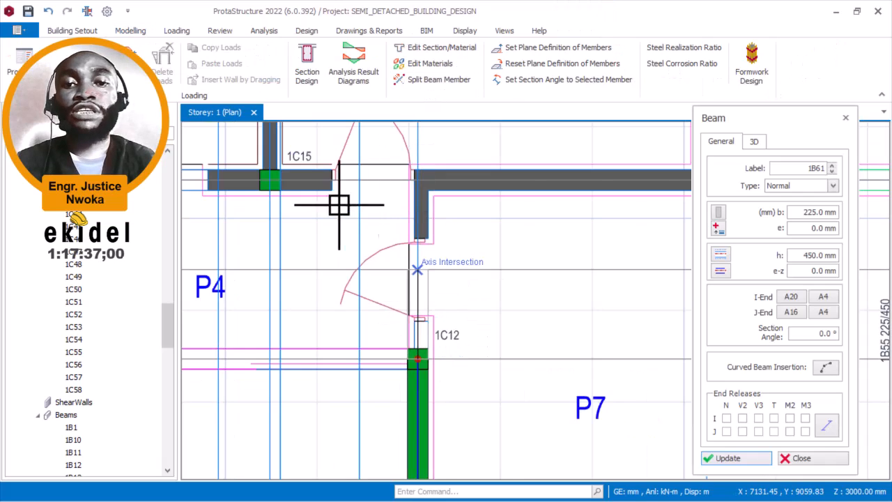
{"action": "scroll", "coordinate": [247, 284], "scroll_direction": "down", "scroll_amount": 3}
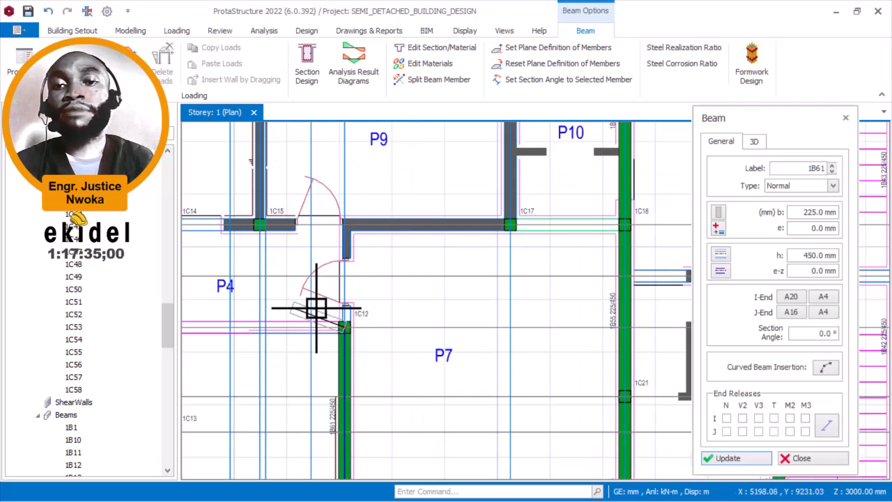
{"action": "key", "text": "Escape"}
Step: Insert beams along axis A13 from column 1C18 through columns 1C17, 1C15 and 1C14 to column 1C6
{"action": "scroll", "coordinate": [247, 238], "scroll_direction": "up", "scroll_amount": 2}
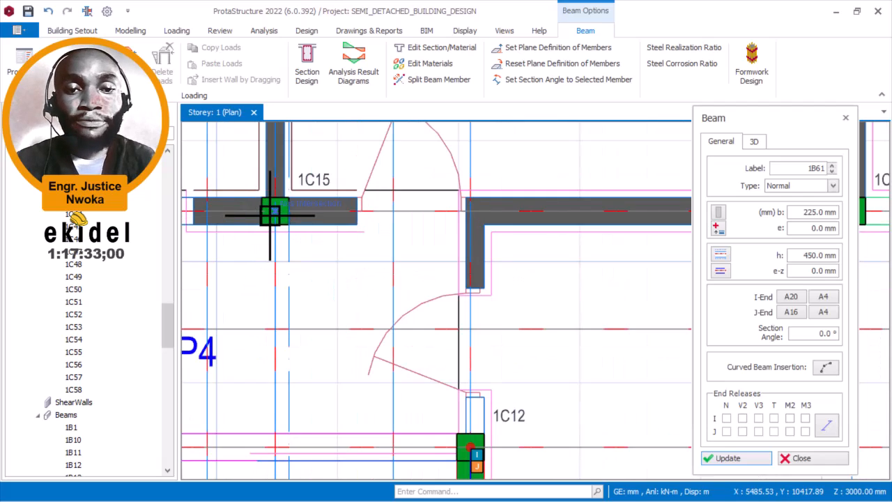
{"action": "scroll", "coordinate": [448, 303], "scroll_direction": "down", "scroll_amount": 4}
{"action": "scroll", "coordinate": [563, 275], "scroll_direction": "up", "scroll_amount": 4}
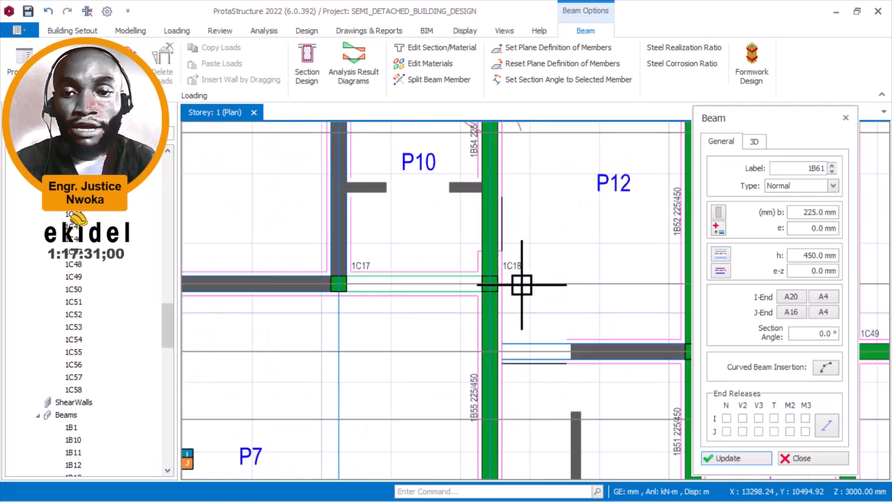
{"action": "scroll", "coordinate": [649, 278], "scroll_direction": "down", "scroll_amount": 2}
{"action": "scroll", "coordinate": [318, 288], "scroll_direction": "down", "scroll_amount": 2}
{"action": "scroll", "coordinate": [337, 278], "scroll_direction": "up", "scroll_amount": 4}
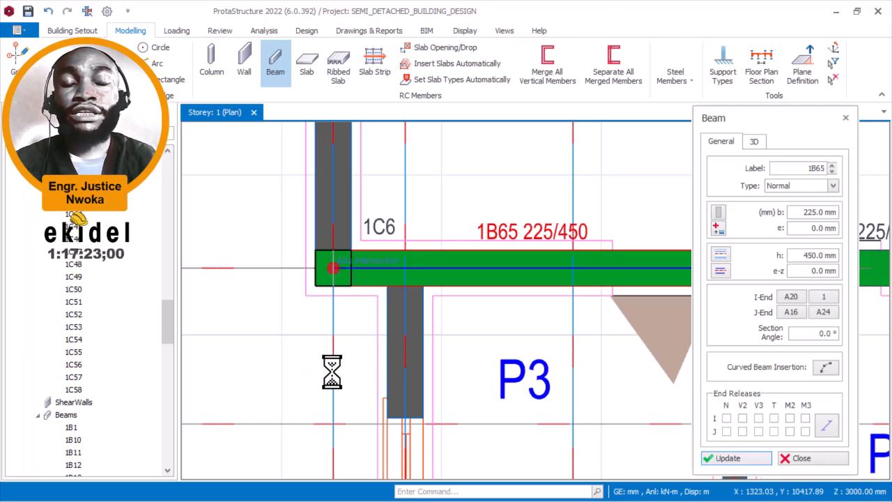
Step: Insert a beam along axis 1 from column 1C6 to column 1C1, beside room P1
{"action": "scroll", "coordinate": [333, 370], "scroll_direction": "down", "scroll_amount": 2}
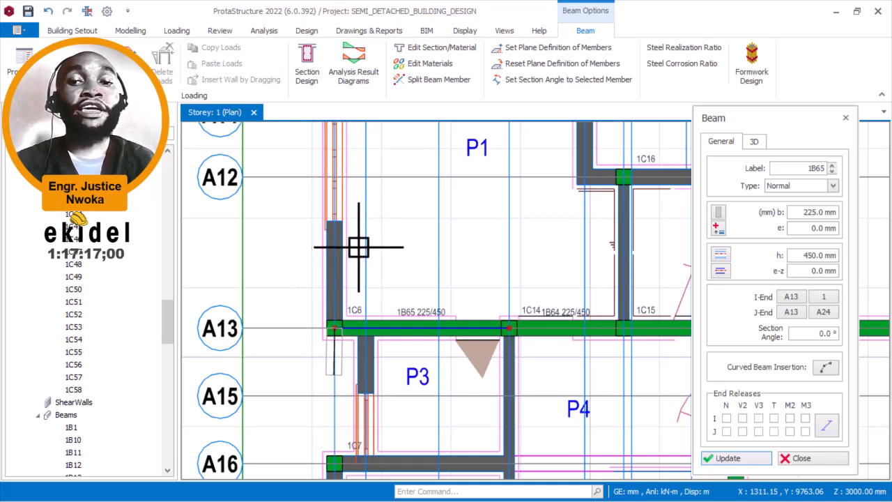
{"action": "scroll", "coordinate": [357, 248], "scroll_direction": "down", "scroll_amount": 3}
{"action": "scroll", "coordinate": [344, 249], "scroll_direction": "up", "scroll_amount": 8}
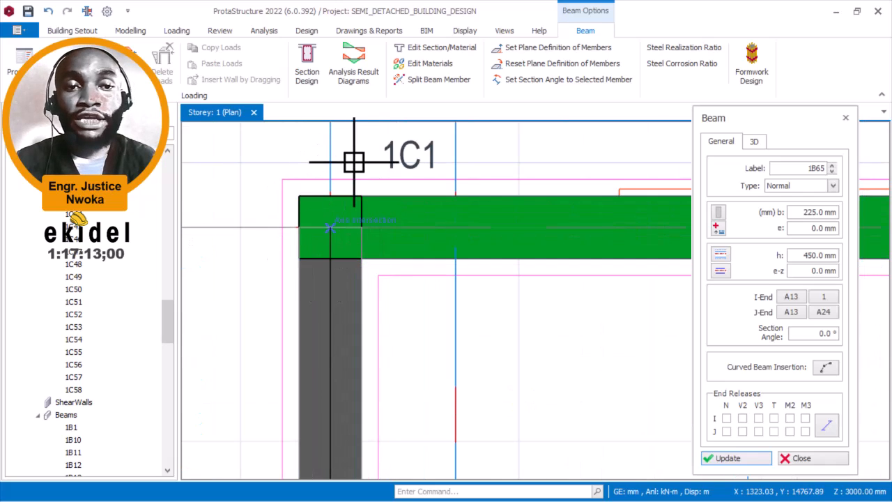
{"action": "key", "text": "Escape"}
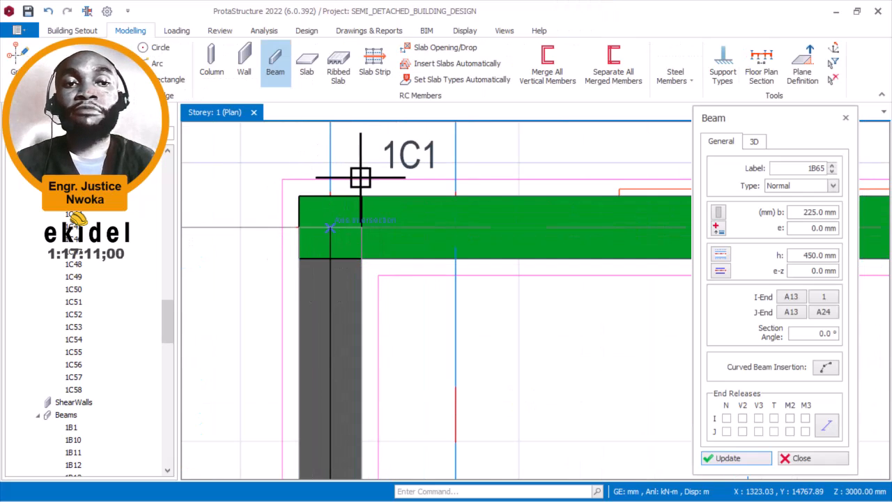
{"action": "scroll", "coordinate": [348, 202], "scroll_direction": "down", "scroll_amount": 5}
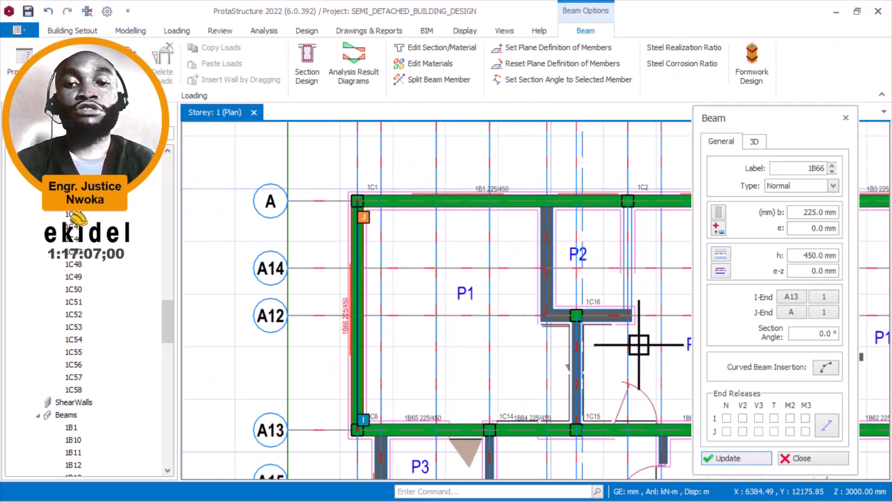
Step: Insert a beam over the partition wall from column 1C15 on axis A13 to column 1C16 on axis A12
{"action": "scroll", "coordinate": [522, 325], "scroll_direction": "up", "scroll_amount": 5}
{"action": "scroll", "coordinate": [472, 394], "scroll_direction": "up", "scroll_amount": 1}
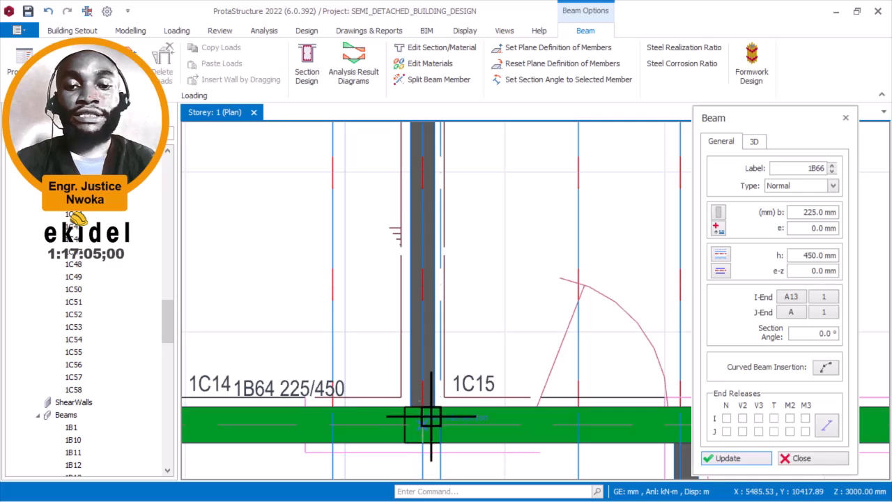
{"action": "left_click", "coordinate": [427, 422]}
{"action": "scroll", "coordinate": [453, 366], "scroll_direction": "down", "scroll_amount": 3}
{"action": "scroll", "coordinate": [442, 245], "scroll_direction": "up", "scroll_amount": 2}
{"action": "scroll", "coordinate": [439, 248], "scroll_direction": "up", "scroll_amount": 2}
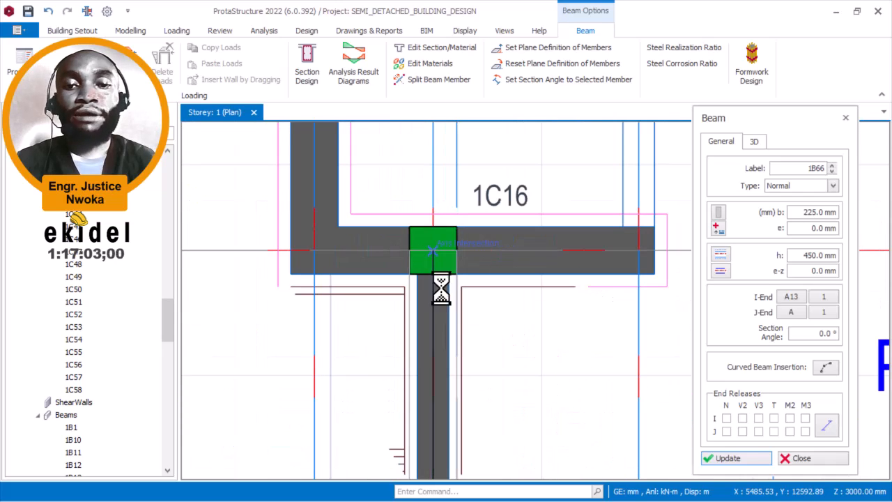
{"action": "left_click", "coordinate": [437, 261]}
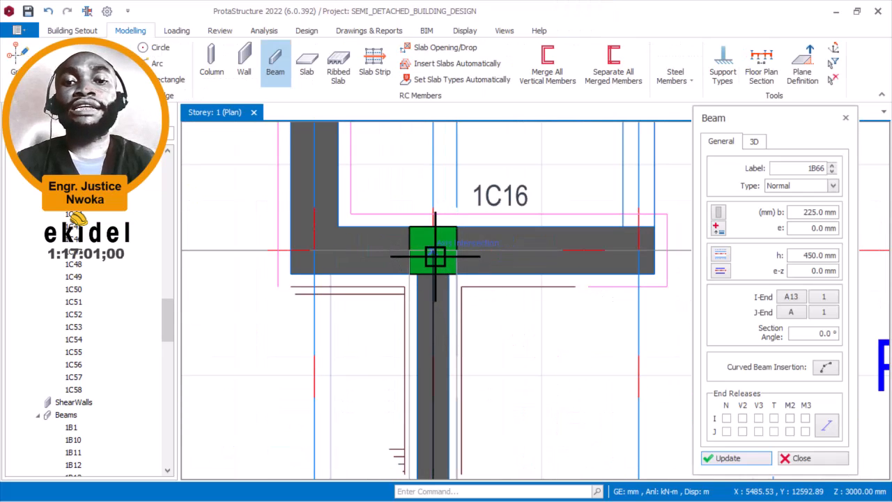
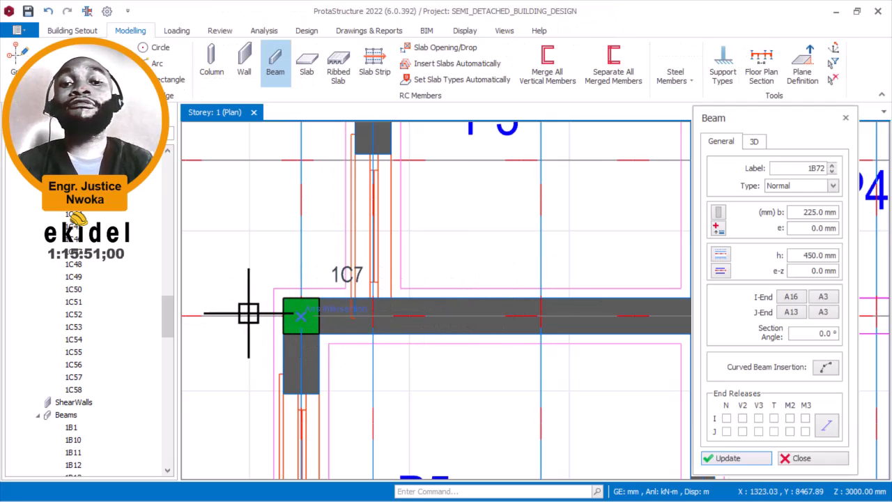
{"action": "scroll", "coordinate": [270, 309], "scroll_direction": "down", "scroll_amount": 1}
{"action": "left_click", "coordinate": [288, 309]}
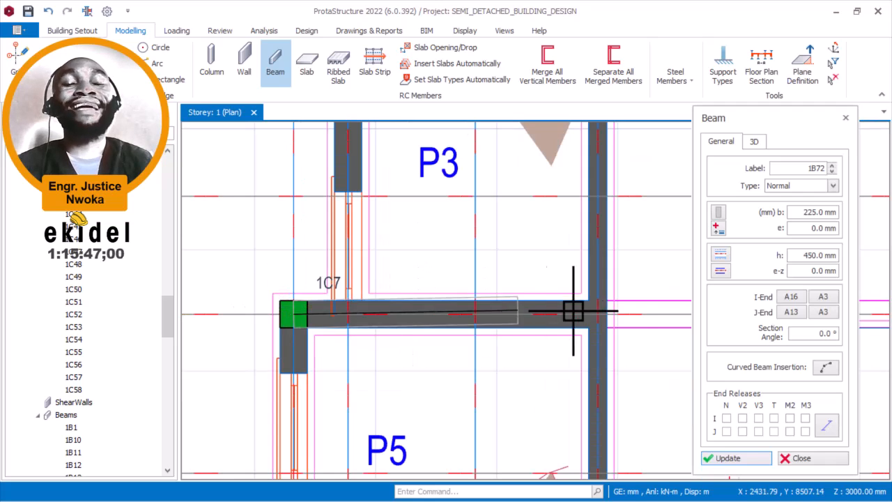
{"action": "scroll", "coordinate": [614, 312], "scroll_direction": "up", "scroll_amount": 1}
{"action": "scroll", "coordinate": [497, 305], "scroll_direction": "down", "scroll_amount": 2}
{"action": "scroll", "coordinate": [502, 289], "scroll_direction": "down", "scroll_amount": 2}
{"action": "left_click", "coordinate": [551, 309]}
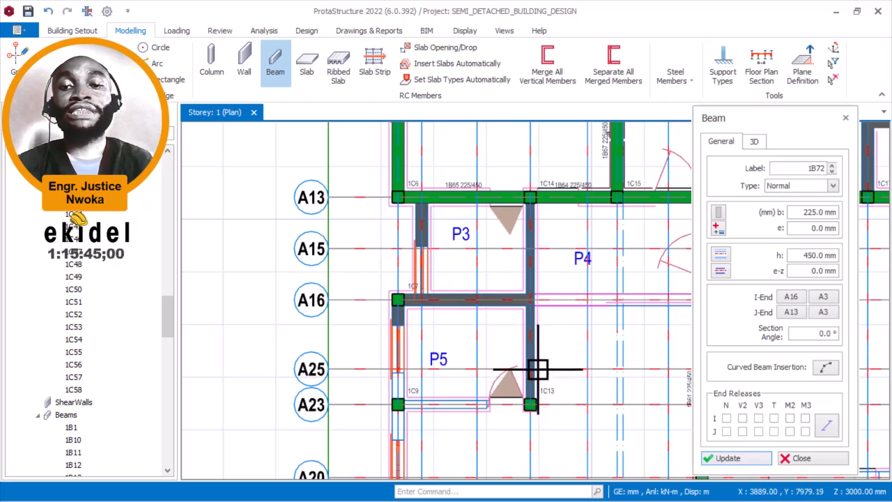
Step: Insert beams along axis 1 from column 1C7 through column 1C9 to column 1C8, beside rooms P5 and P6
{"action": "scroll", "coordinate": [512, 408], "scroll_direction": "up", "scroll_amount": 1}
{"action": "scroll", "coordinate": [531, 292], "scroll_direction": "up", "scroll_amount": 1}
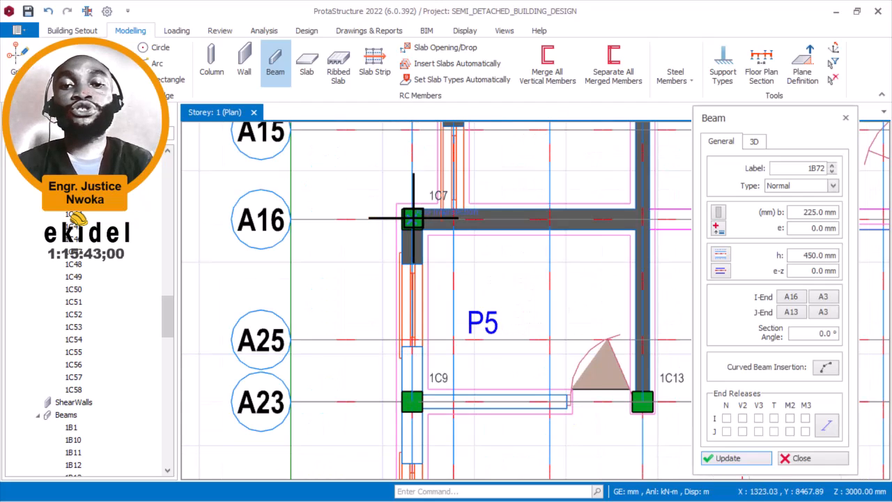
{"action": "scroll", "coordinate": [380, 202], "scroll_direction": "down", "scroll_amount": 1}
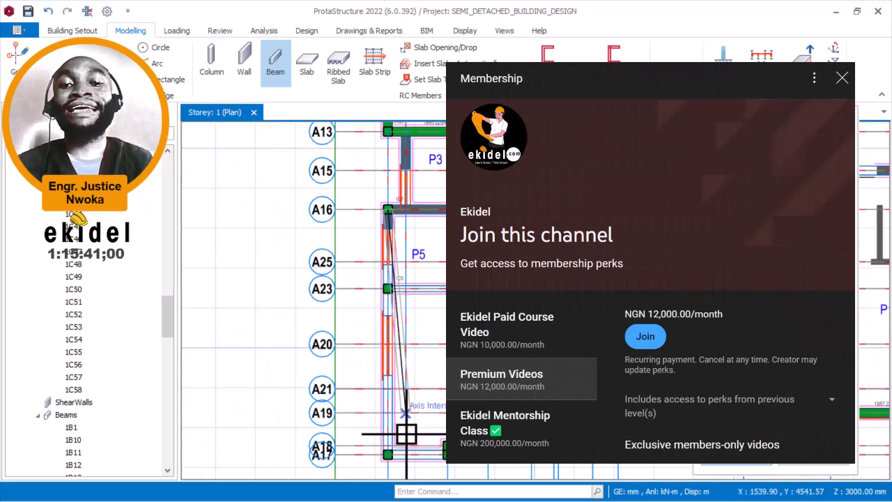
{"action": "scroll", "coordinate": [391, 454], "scroll_direction": "up", "scroll_amount": 3}
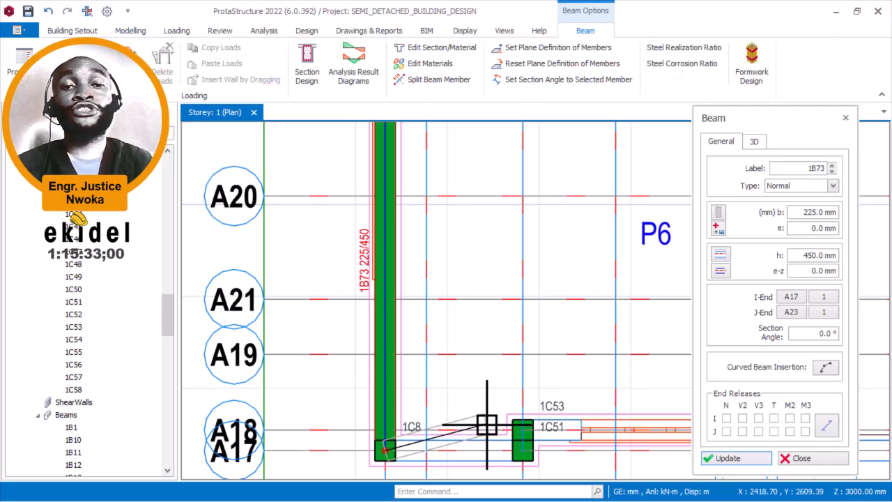
Step: Insert a beam along axis A17 from column 1C8 to column 1C51, continuing with a short beam along axis A8 to column 1C53
{"action": "scroll", "coordinate": [486, 423], "scroll_direction": "down", "scroll_amount": 1}
{"action": "scroll", "coordinate": [487, 430], "scroll_direction": "up", "scroll_amount": 3}
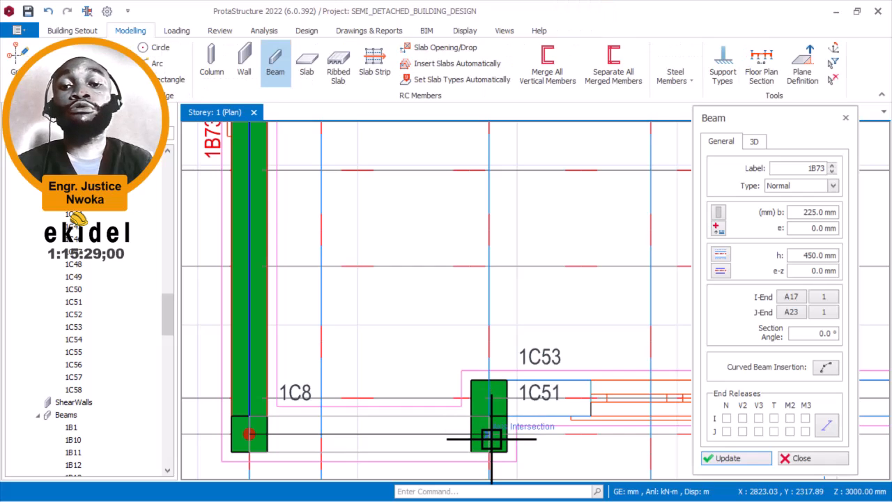
{"action": "left_click", "coordinate": [491, 439]}
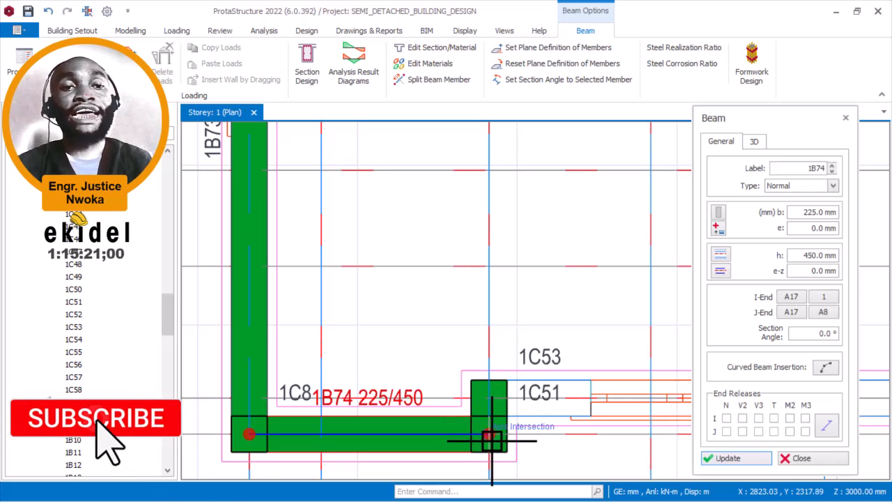
{"action": "scroll", "coordinate": [491, 439], "scroll_direction": "up", "scroll_amount": 1}
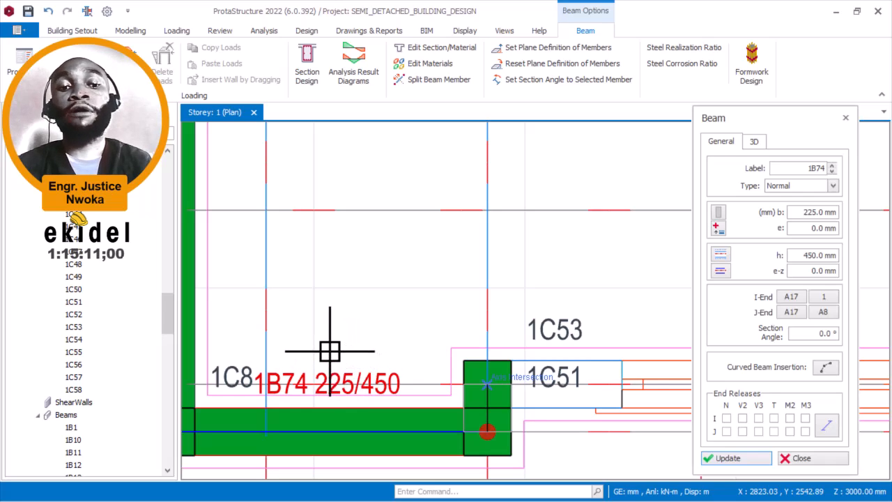
{"action": "key", "text": "Escape"}
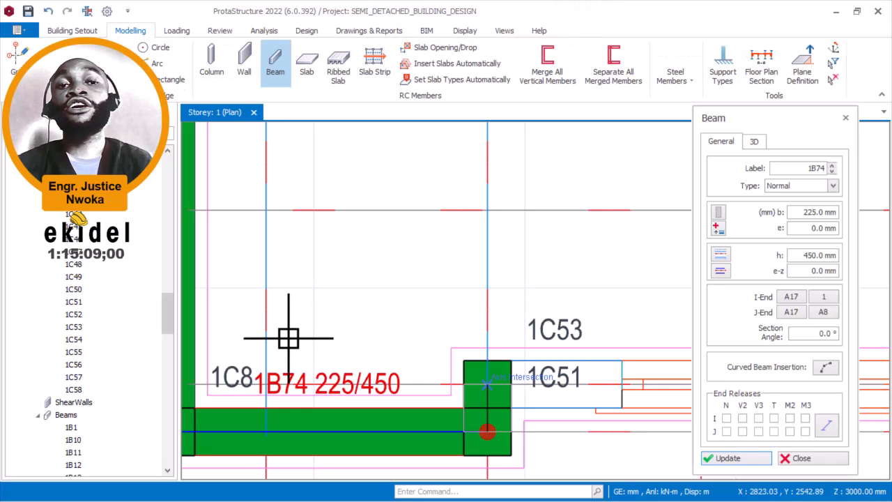
{"action": "scroll", "coordinate": [282, 336], "scroll_direction": "down", "scroll_amount": 4}
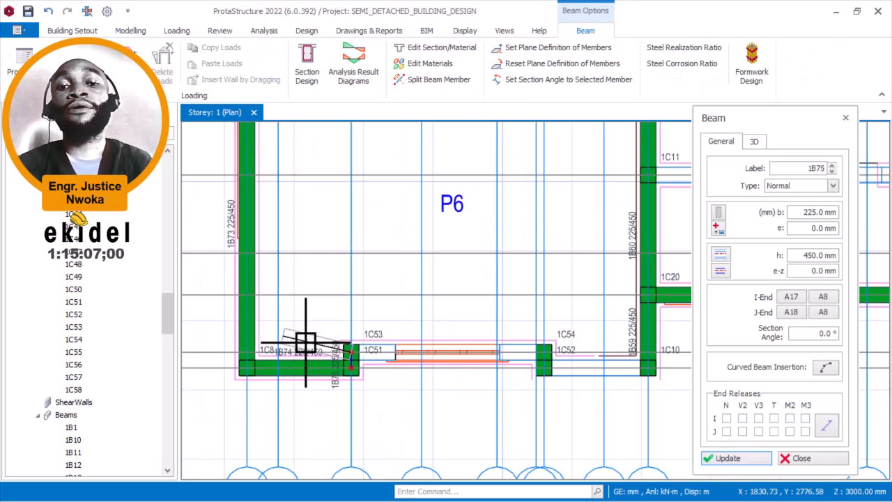
Step: Insert a beam along axis A18 from column 1C53 to column 1C54, continuing with a short beam along axis A9 to column 1C52
{"action": "scroll", "coordinate": [533, 352], "scroll_direction": "up", "scroll_amount": 2}
{"action": "scroll", "coordinate": [550, 357], "scroll_direction": "up", "scroll_amount": 1}
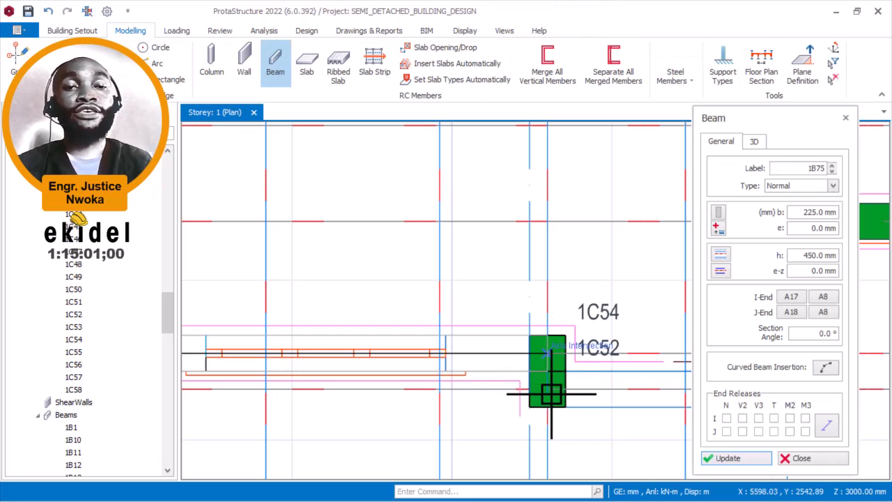
{"action": "left_click", "coordinate": [552, 394]}
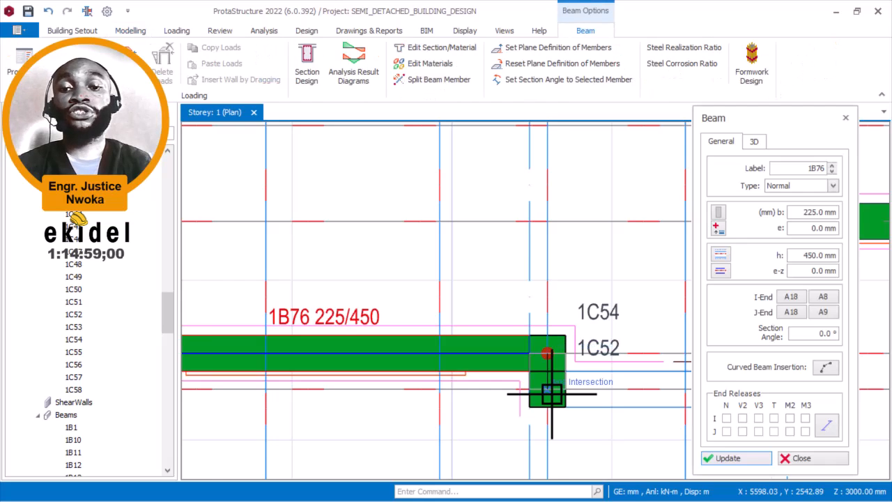
{"action": "scroll", "coordinate": [551, 390], "scroll_direction": "up", "scroll_amount": 3}
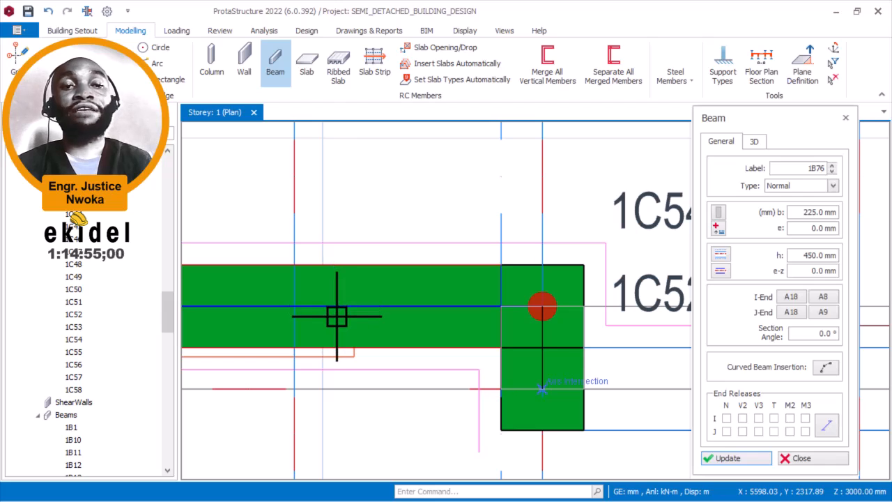
{"action": "left_click", "coordinate": [541, 389]}
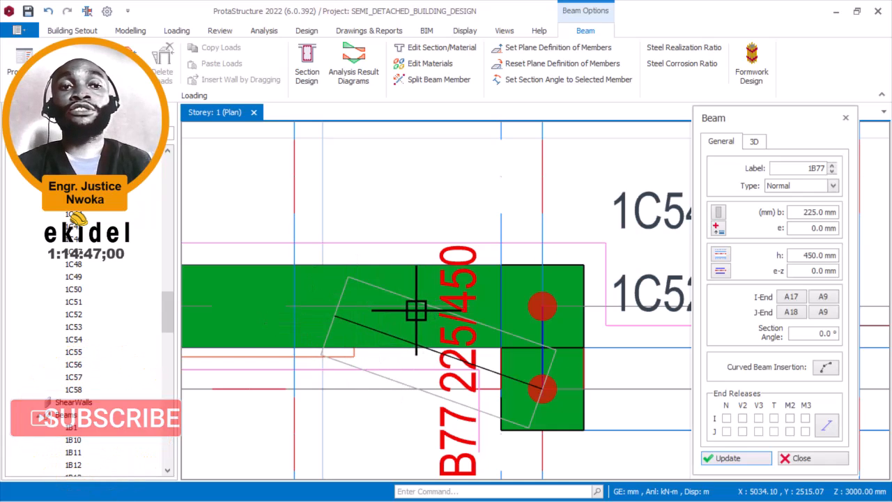
Step: Insert a beam along axis A17 from column 1C52 to column 1C10, below room P6
{"action": "scroll", "coordinate": [411, 309], "scroll_direction": "down", "scroll_amount": 3}
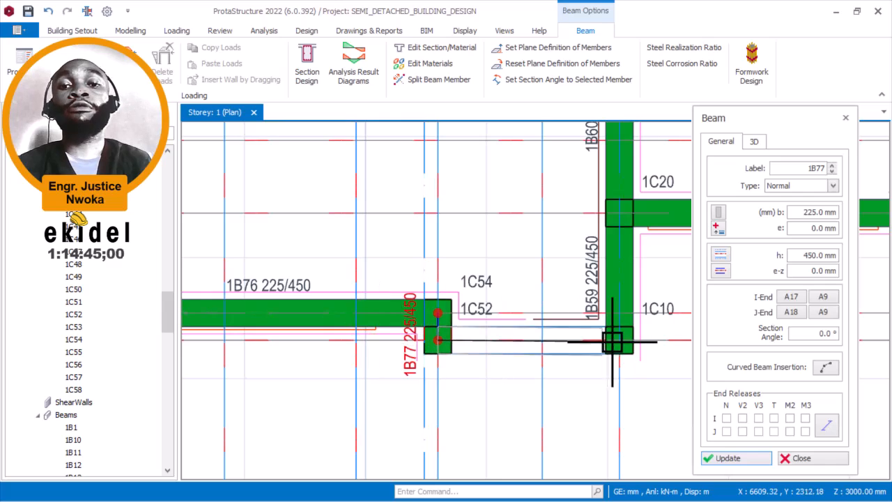
{"action": "scroll", "coordinate": [619, 343], "scroll_direction": "up", "scroll_amount": 2}
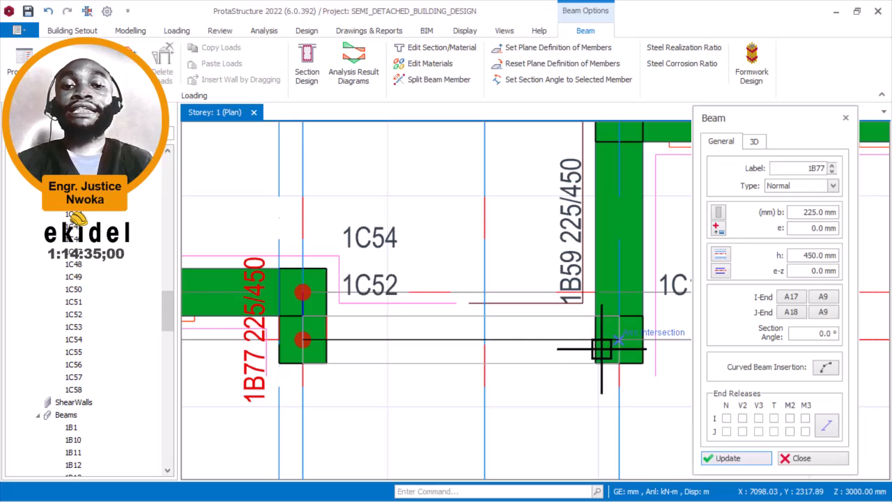
{"action": "left_click", "coordinate": [578, 351]}
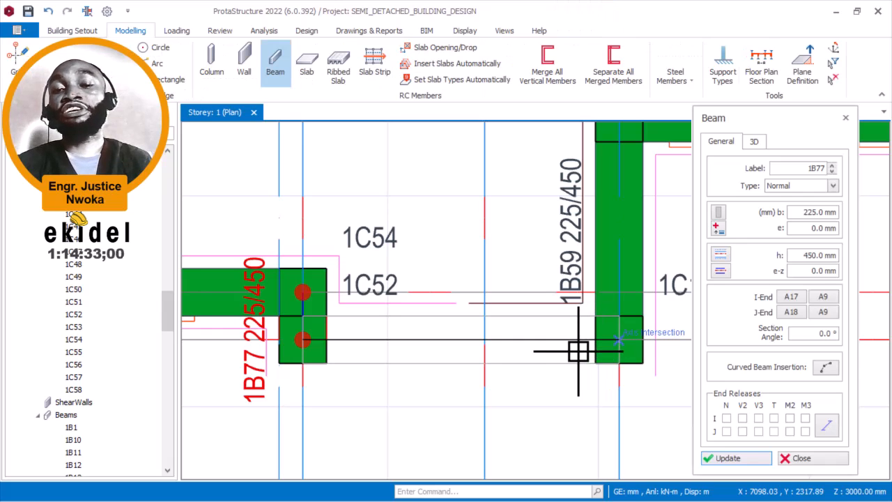
Step: Insert a beam along axis A23 between columns 1C13 and 1C9, below room P5
{"action": "scroll", "coordinate": [605, 348], "scroll_direction": "down", "scroll_amount": 2}
{"action": "scroll", "coordinate": [605, 348], "scroll_direction": "down", "scroll_amount": 3}
{"action": "scroll", "coordinate": [502, 223], "scroll_direction": "up", "scroll_amount": 5}
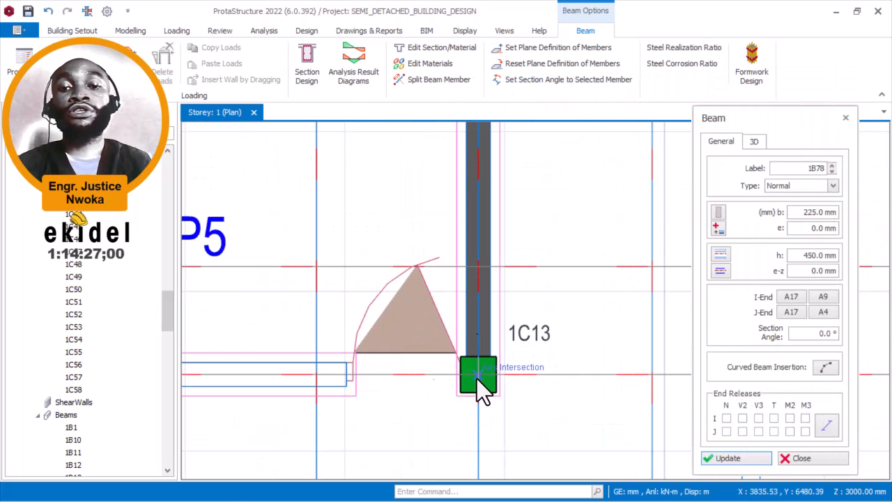
{"action": "scroll", "coordinate": [555, 358], "scroll_direction": "down", "scroll_amount": 3}
{"action": "scroll", "coordinate": [348, 366], "scroll_direction": "up", "scroll_amount": 3}
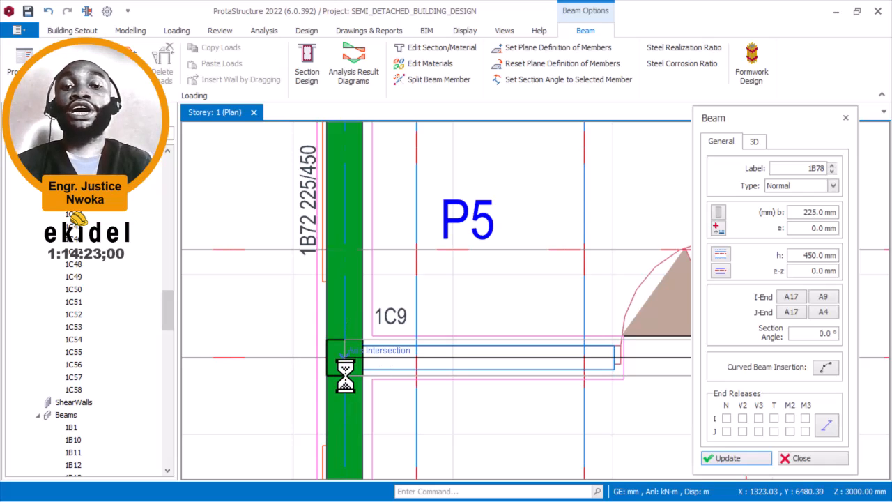
{"action": "left_click", "coordinate": [346, 376]}
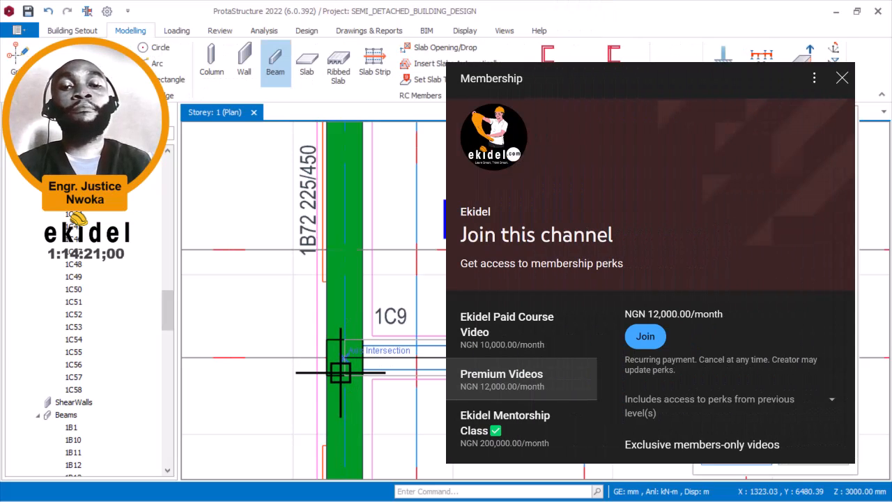
Step: Insert a beam along axis A24 from column 1C13 to column 1C14, over the wall beside rooms P5 and P3
{"action": "scroll", "coordinate": [334, 367], "scroll_direction": "down", "scroll_amount": 3}
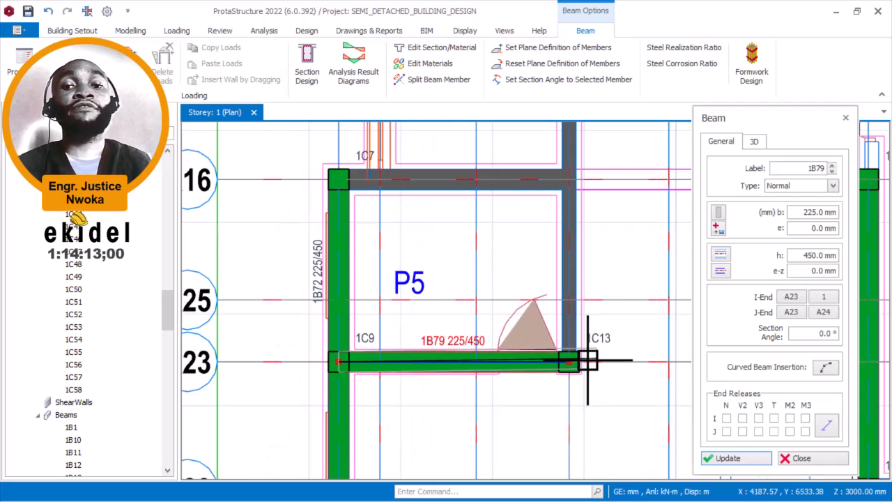
{"action": "scroll", "coordinate": [561, 361], "scroll_direction": "up", "scroll_amount": 3}
{"action": "left_click", "coordinate": [563, 368]}
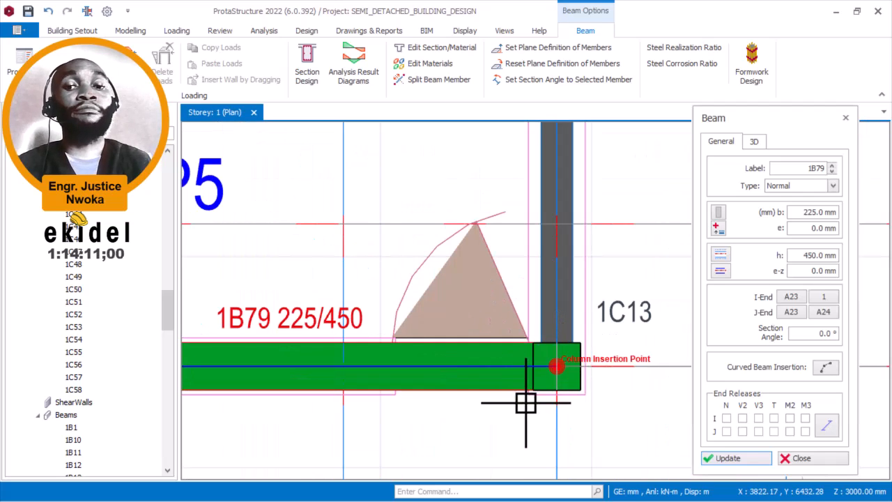
{"action": "scroll", "coordinate": [528, 398], "scroll_direction": "down", "scroll_amount": 4}
{"action": "middle_click_drag", "start_coordinate": [582, 258], "coordinate": [584, 370]}
{"action": "scroll", "coordinate": [544, 227], "scroll_direction": "up", "scroll_amount": 4}
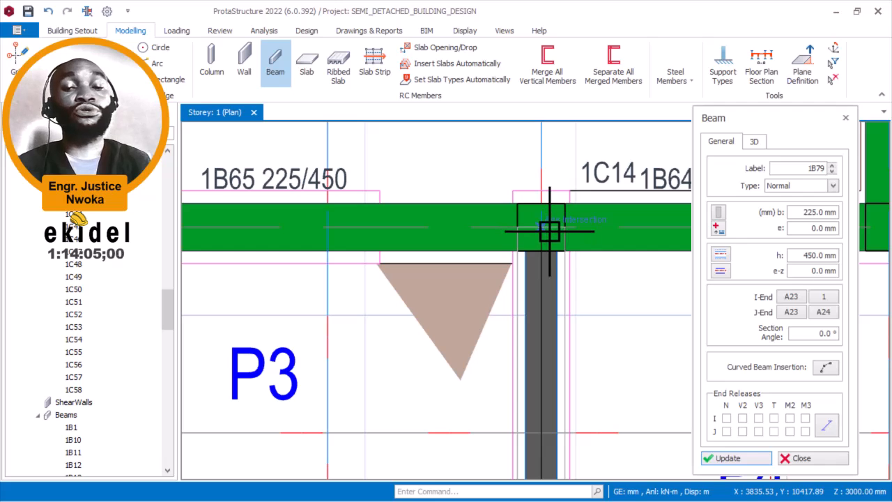
{"action": "left_click", "coordinate": [550, 231]}
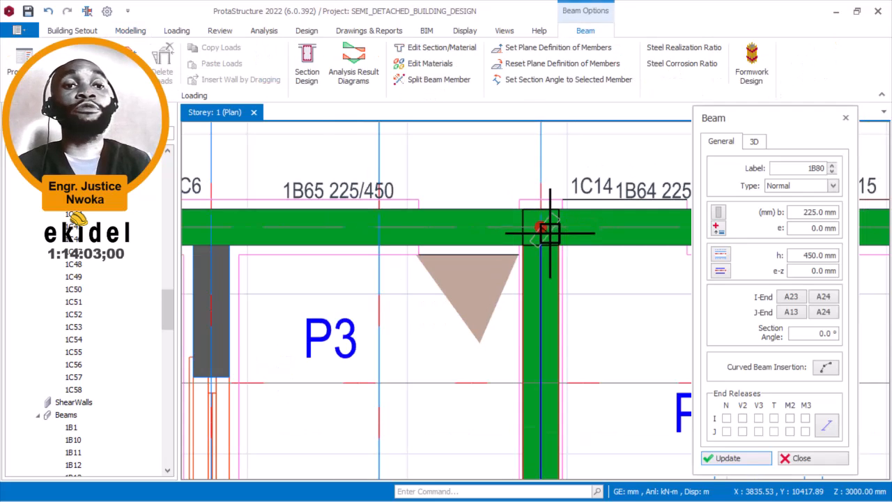
Step: Insert a 225 x 450 mm beam along axis A16 from axis 1 to axis A24, between rooms P3 and P5
{"action": "scroll", "coordinate": [548, 233], "scroll_direction": "down", "scroll_amount": 4}
{"action": "scroll", "coordinate": [427, 380], "scroll_direction": "up", "scroll_amount": 2}
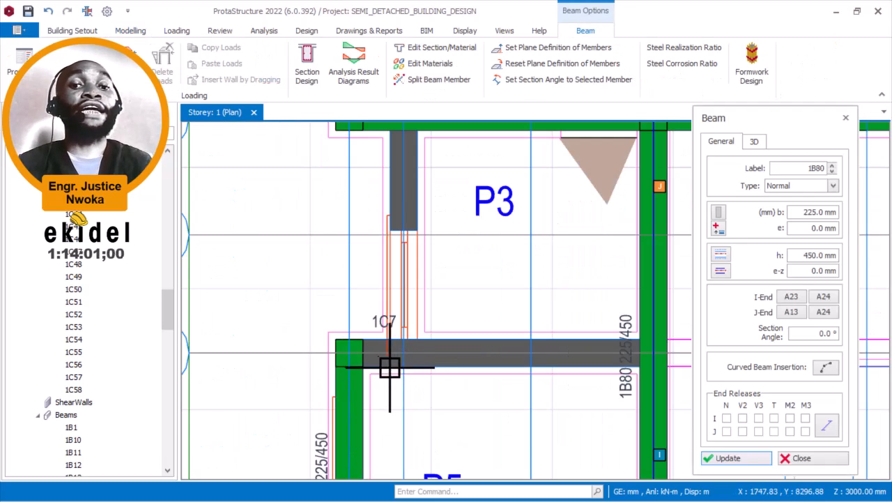
{"action": "scroll", "coordinate": [650, 357], "scroll_direction": "up", "scroll_amount": 1}
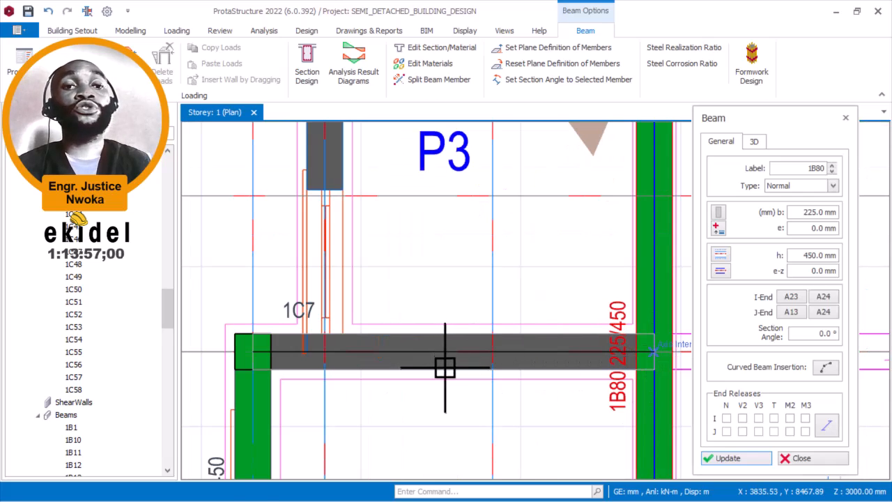
{"action": "key", "text": "Escape"}
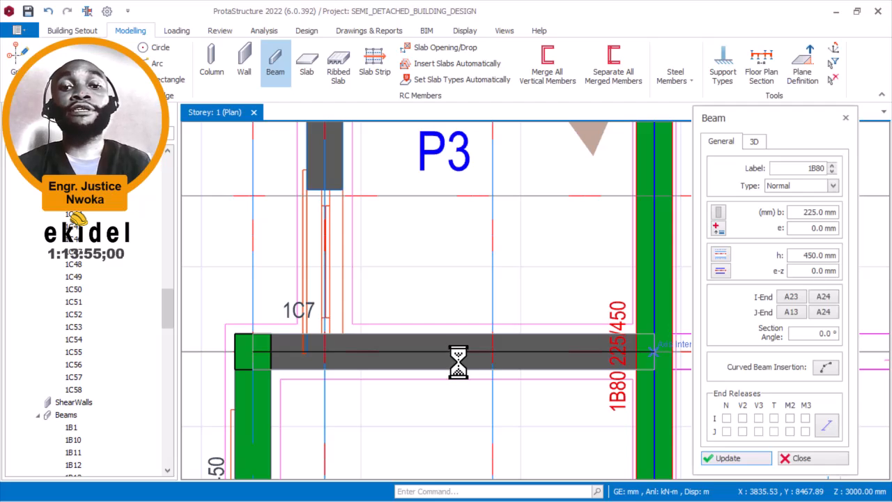
Step: Insert a 225 x 450 mm beam along axis A3 from axis A16 to axis A13, beside room P3
{"action": "scroll", "coordinate": [458, 361], "scroll_direction": "down", "scroll_amount": 3}
{"action": "scroll", "coordinate": [401, 226], "scroll_direction": "up", "scroll_amount": 2}
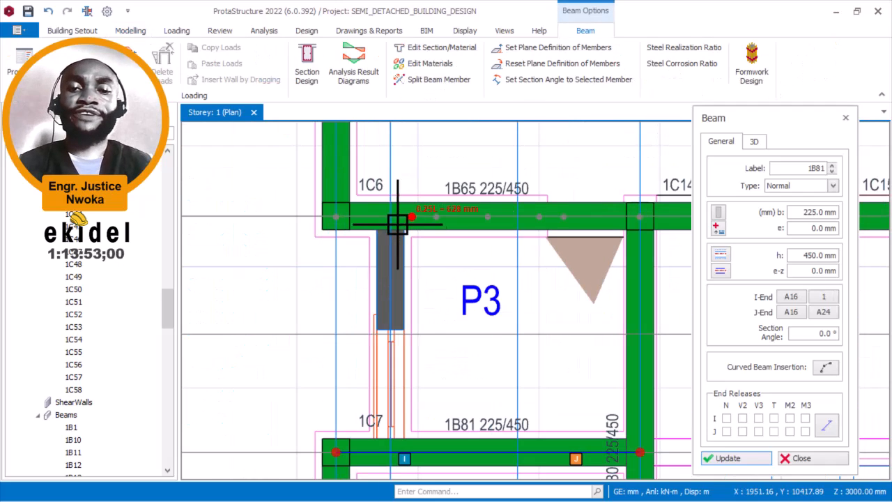
{"action": "scroll", "coordinate": [397, 230], "scroll_direction": "down", "scroll_amount": 2}
{"action": "scroll", "coordinate": [401, 341], "scroll_direction": "up", "scroll_amount": 3}
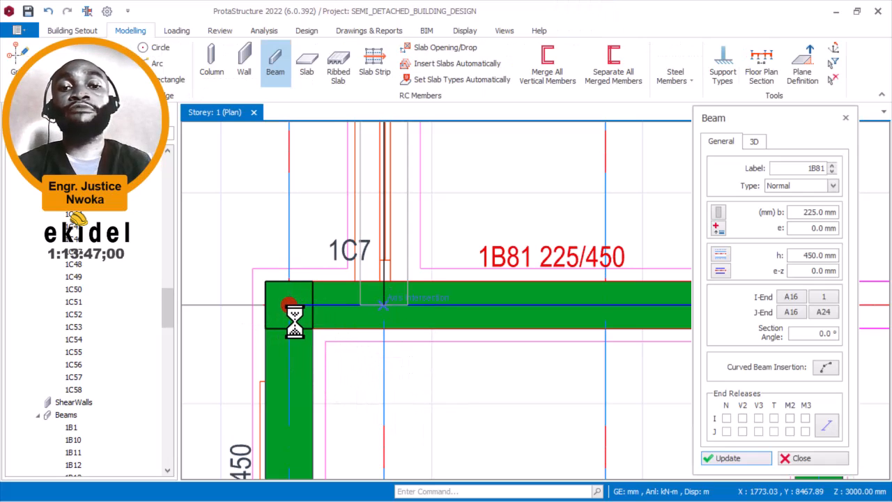
Step: Insert a 225 x 450 mm beam along axis A4 from column 1C12 on axis A16 to axis A13
{"action": "scroll", "coordinate": [293, 307], "scroll_direction": "down", "scroll_amount": 5}
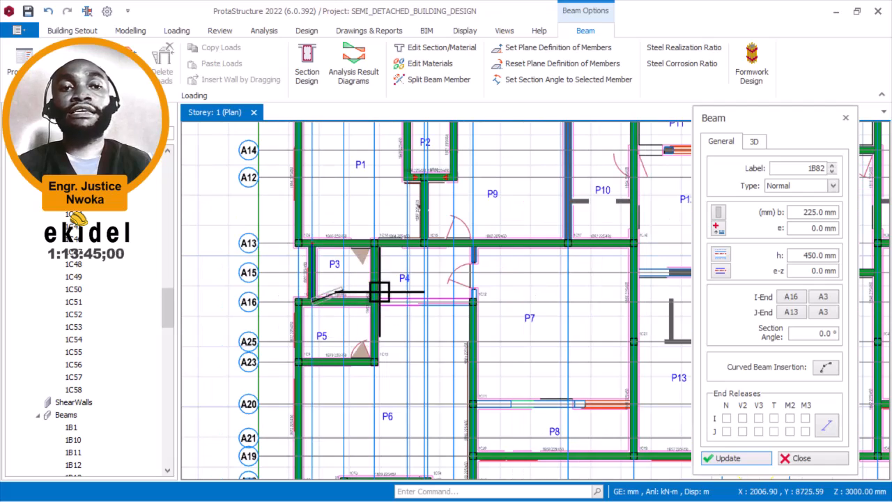
{"action": "scroll", "coordinate": [478, 279], "scroll_direction": "up", "scroll_amount": 6}
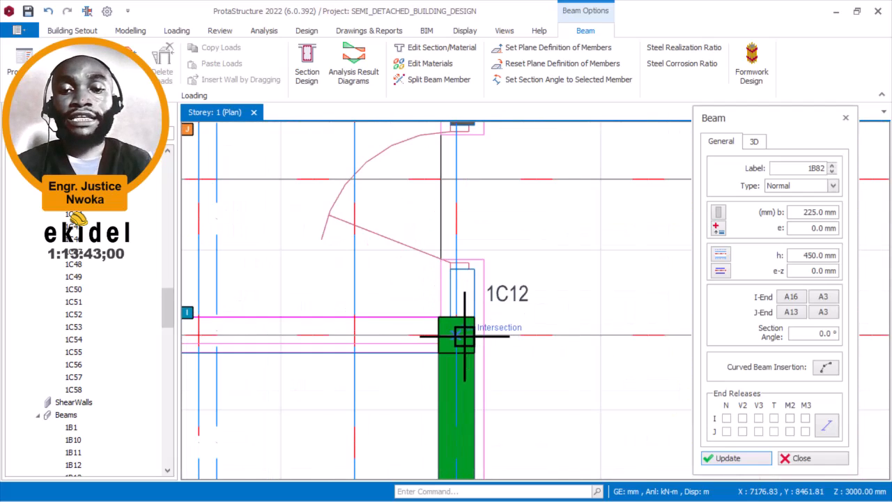
{"action": "scroll", "coordinate": [478, 269], "scroll_direction": "down", "scroll_amount": 5}
{"action": "scroll", "coordinate": [454, 219], "scroll_direction": "up", "scroll_amount": 5}
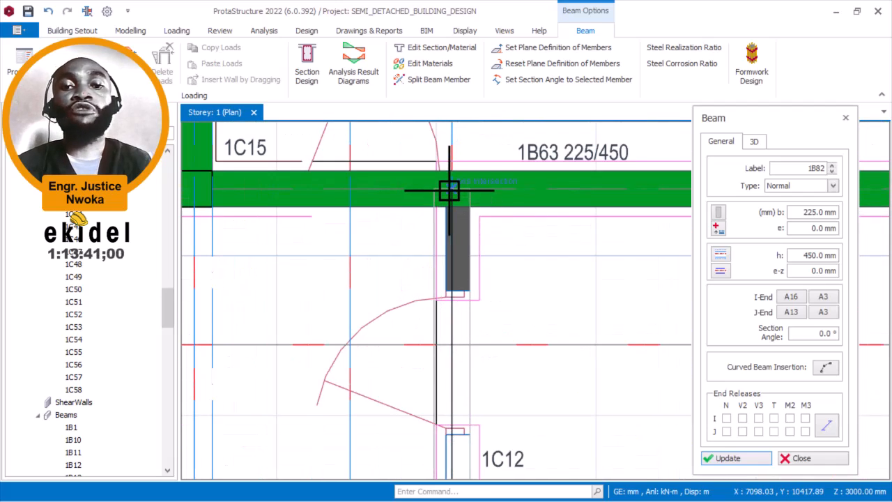
{"action": "left_click", "coordinate": [454, 188]}
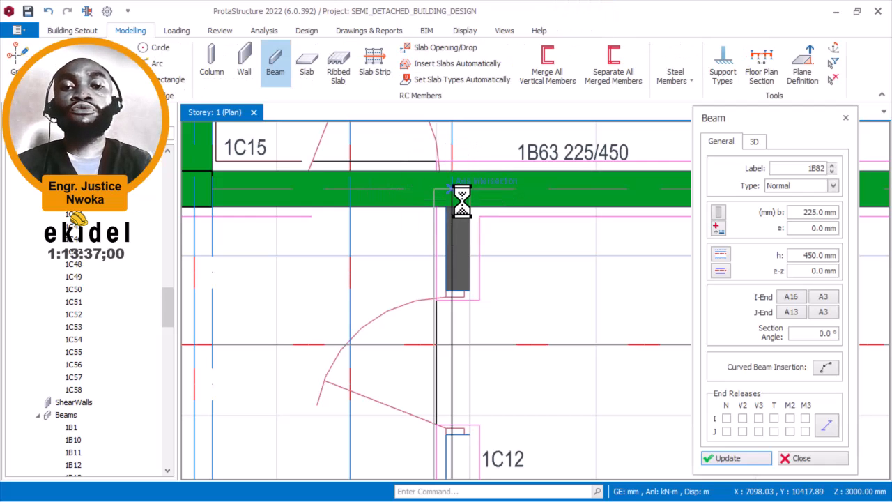
Step: Insert a 225 x 450 mm beam along axis A16 from axis A24 to column 1C12 on axis A4, below room P4
{"action": "scroll", "coordinate": [478, 328], "scroll_direction": "down", "scroll_amount": 5}
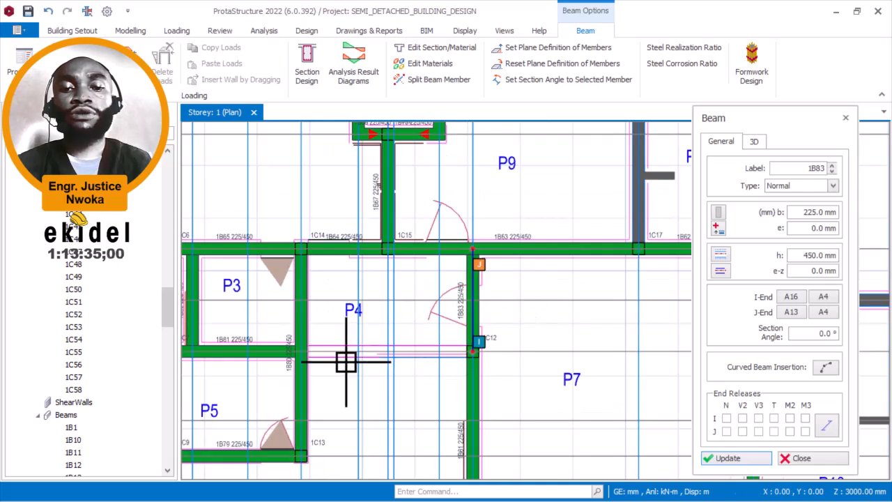
{"action": "scroll", "coordinate": [303, 354], "scroll_direction": "up", "scroll_amount": 5}
{"action": "left_click", "coordinate": [279, 321]}
{"action": "scroll", "coordinate": [279, 320], "scroll_direction": "down", "scroll_amount": 5}
{"action": "scroll", "coordinate": [515, 321], "scroll_direction": "up", "scroll_amount": 5}
{"action": "left_click", "coordinate": [515, 322]}
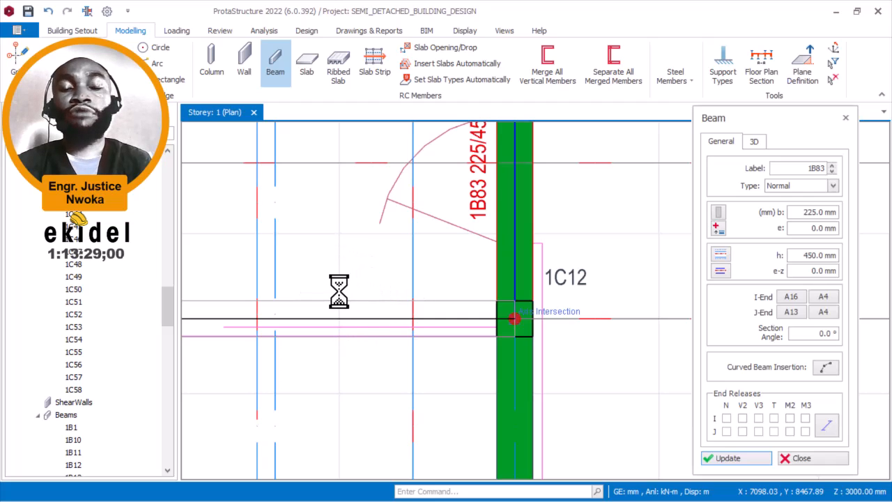
Step: Insert a 225 x 450 mm beam along axis A5 between column 1C3 on axis A and column 1C17 on axis A13
{"action": "scroll", "coordinate": [338, 291], "scroll_direction": "down", "scroll_amount": 5}
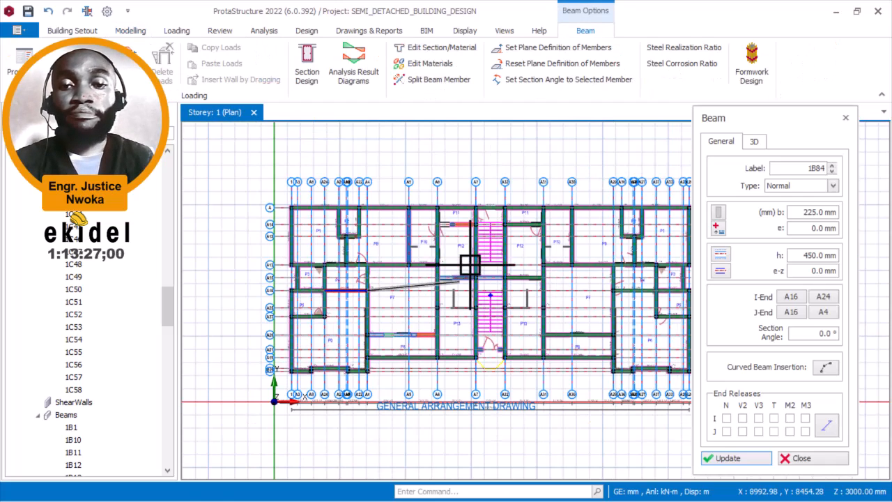
{"action": "scroll", "coordinate": [439, 247], "scroll_direction": "up", "scroll_amount": 3}
{"action": "scroll", "coordinate": [359, 142], "scroll_direction": "up", "scroll_amount": 2}
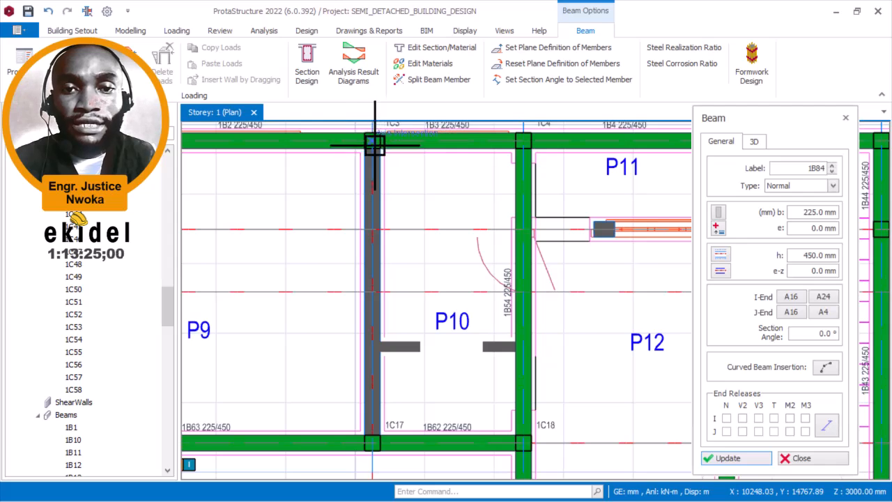
{"action": "scroll", "coordinate": [362, 274], "scroll_direction": "down", "scroll_amount": 1}
{"action": "scroll", "coordinate": [360, 383], "scroll_direction": "up", "scroll_amount": 2}
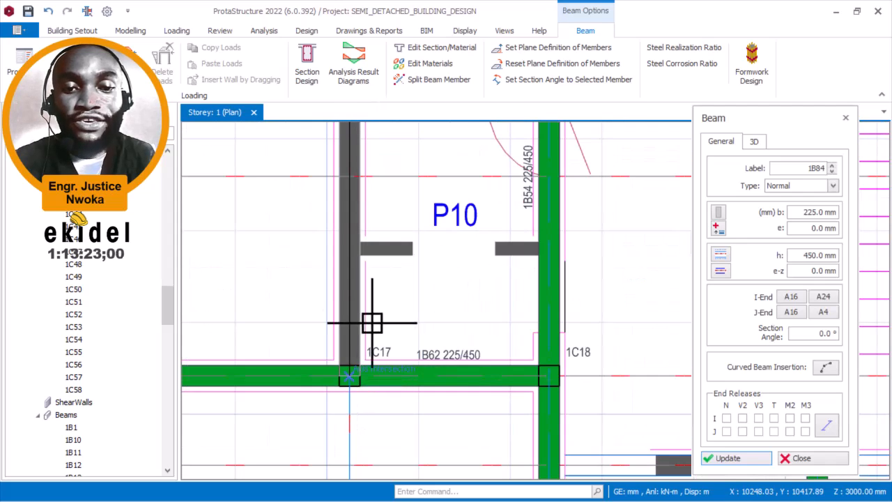
{"action": "key", "text": "Escape"}
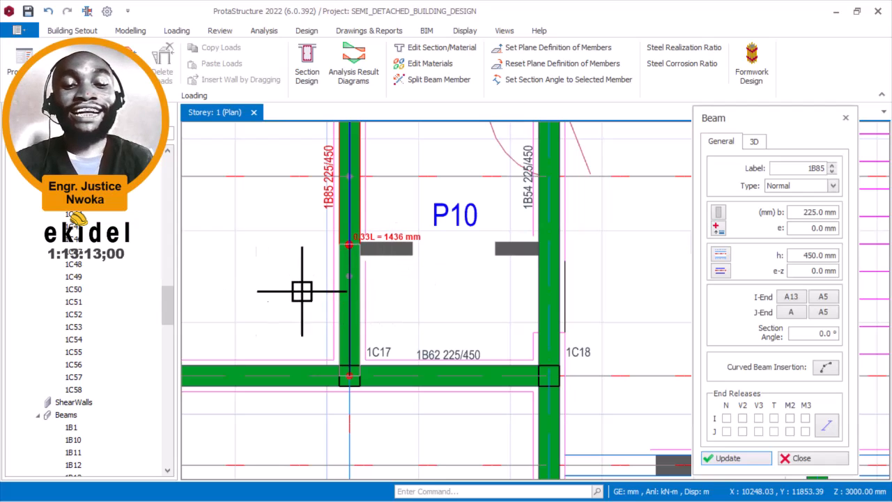
Step: Insert a 225 x 450 mm beam along axis A15 from axis A6 to column 1C24 on axis A7, below room P12
{"action": "scroll", "coordinate": [352, 280], "scroll_direction": "down", "scroll_amount": 2}
{"action": "key", "text": "Escape"}
{"action": "middle_click_drag", "start_coordinate": [532, 375], "coordinate": [367, 281]}
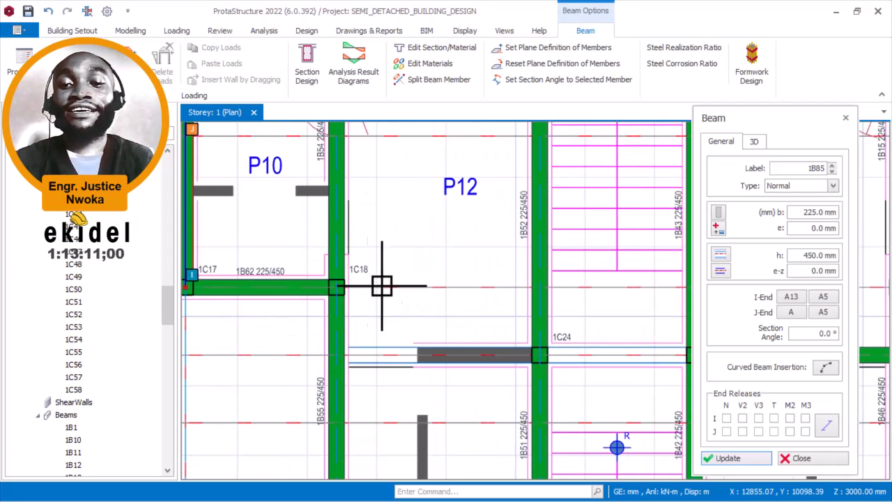
{"action": "scroll", "coordinate": [342, 352], "scroll_direction": "up", "scroll_amount": 3}
{"action": "scroll", "coordinate": [485, 365], "scroll_direction": "down", "scroll_amount": 2}
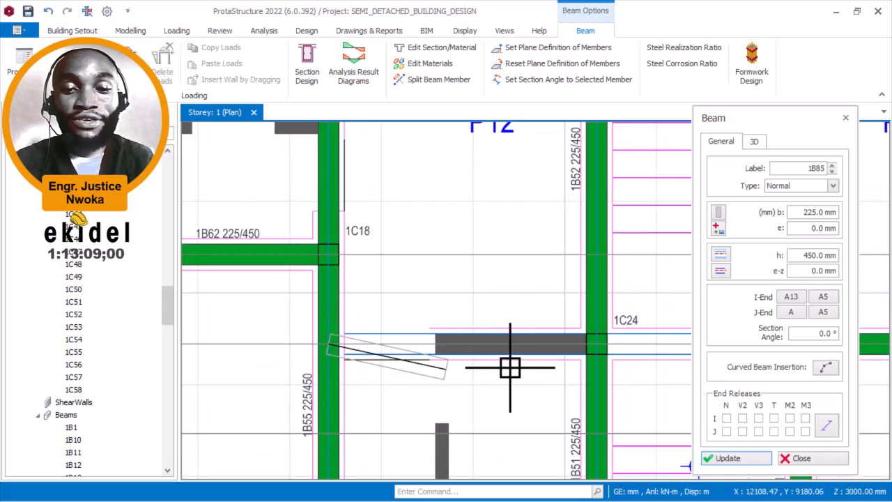
{"action": "scroll", "coordinate": [629, 342], "scroll_direction": "up", "scroll_amount": 3}
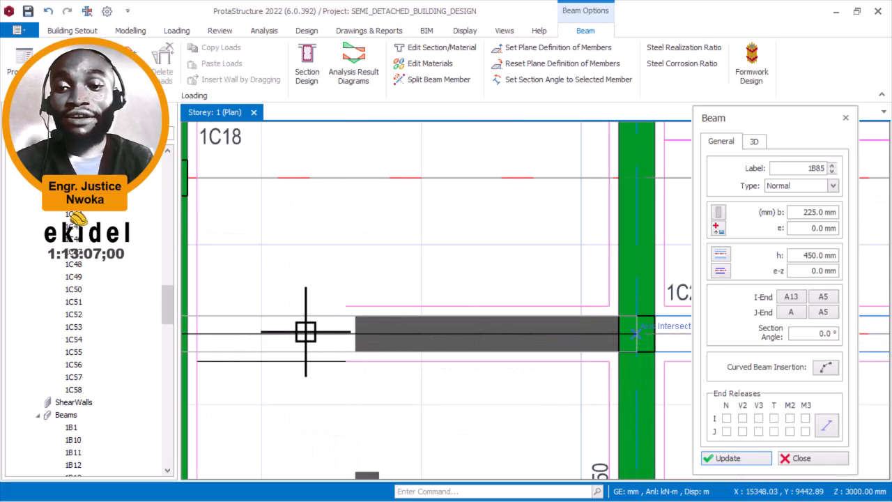
{"action": "key", "text": "Escape"}
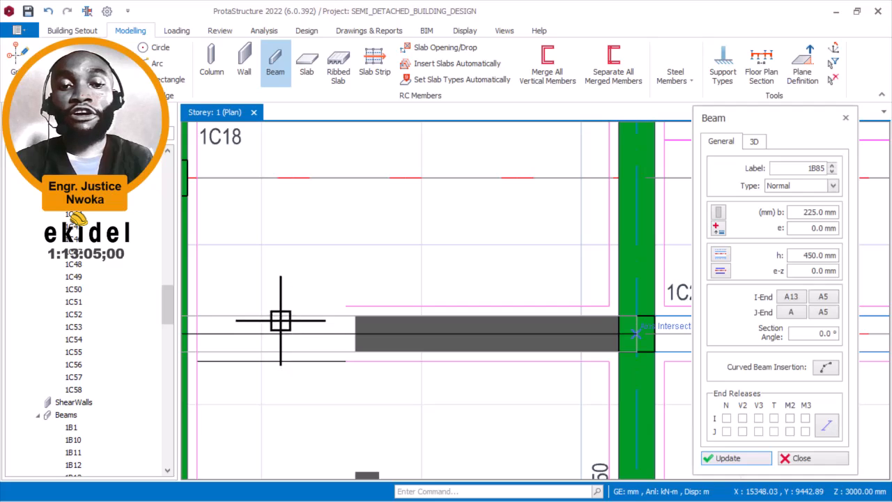
Step: Insert 225 x 450 mm beams across the staircase bay from axis A7 to axis A32, along axes A15 and A21
{"action": "scroll", "coordinate": [269, 315], "scroll_direction": "down", "scroll_amount": 3}
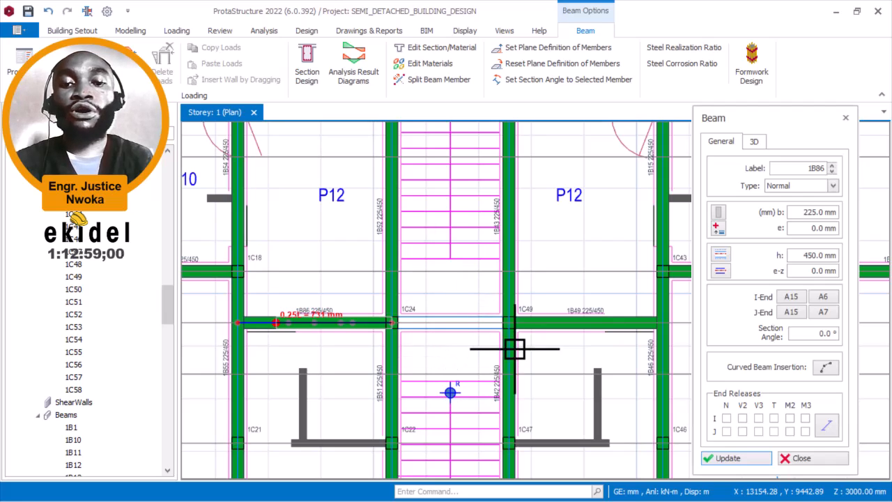
{"action": "scroll", "coordinate": [508, 322], "scroll_direction": "up", "scroll_amount": 3}
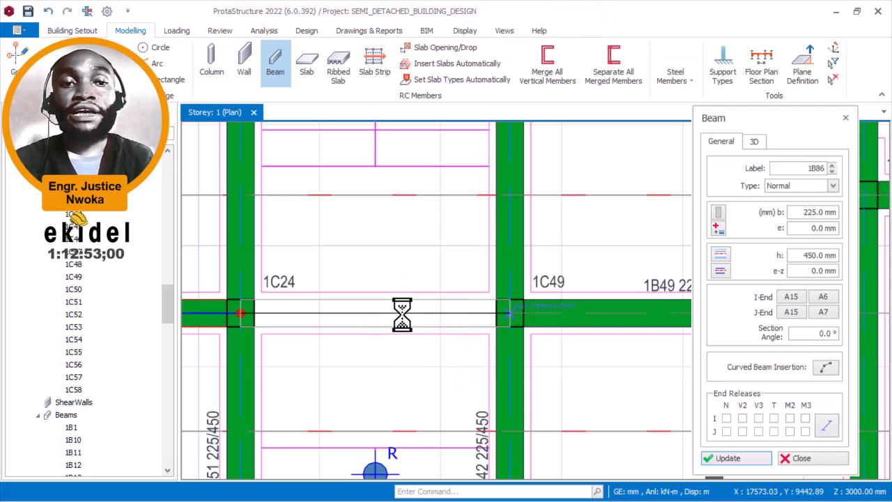
{"action": "scroll", "coordinate": [411, 275], "scroll_direction": "down", "scroll_amount": 5}
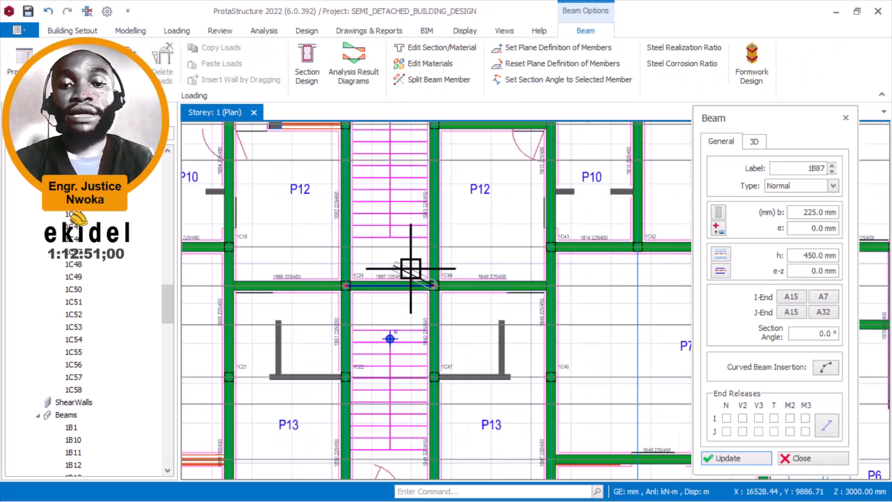
{"action": "scroll", "coordinate": [403, 406], "scroll_direction": "up", "scroll_amount": 5}
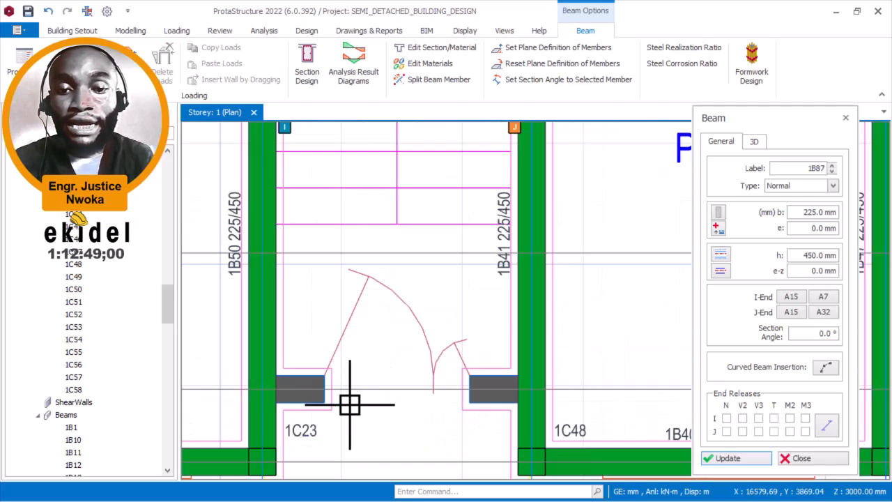
{"action": "scroll", "coordinate": [474, 378], "scroll_direction": "up", "scroll_amount": 2}
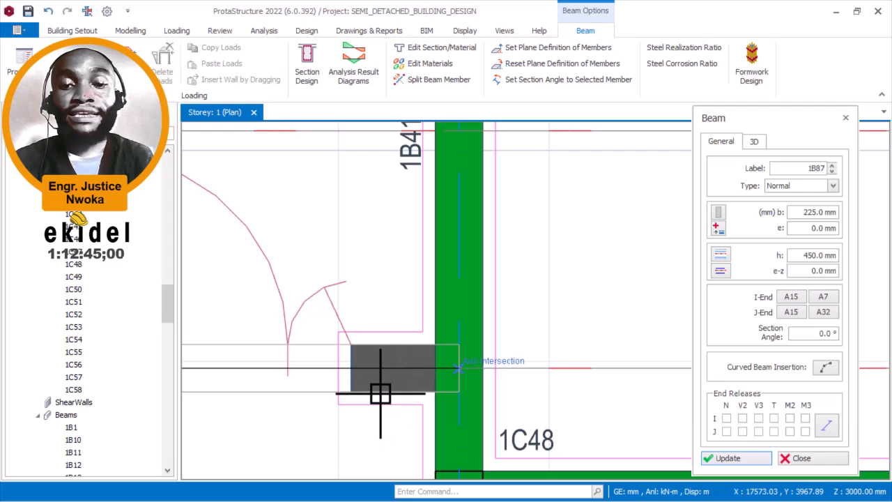
{"action": "key", "text": "Escape"}
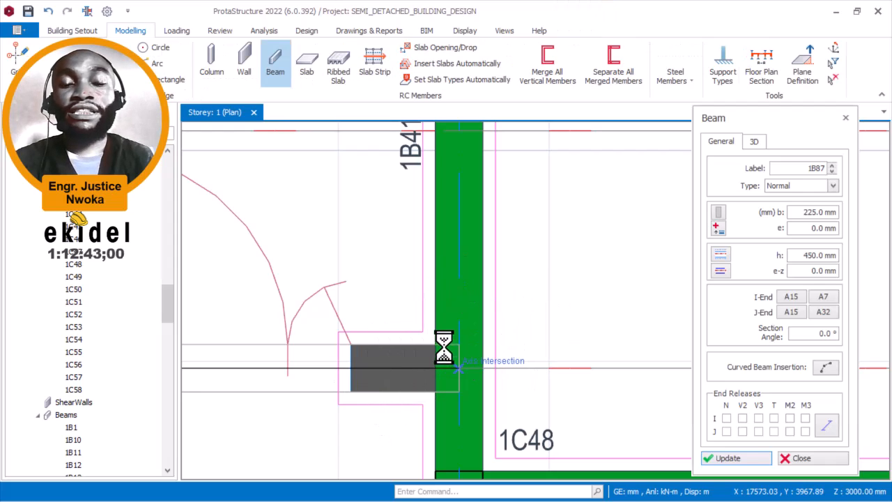
Step: Insert a 225 x 450 mm beam along axis A14 from axis A6 to column 1C25 on axis A7, between rooms P11 and P12
{"action": "scroll", "coordinate": [437, 355], "scroll_direction": "down", "scroll_amount": 6}
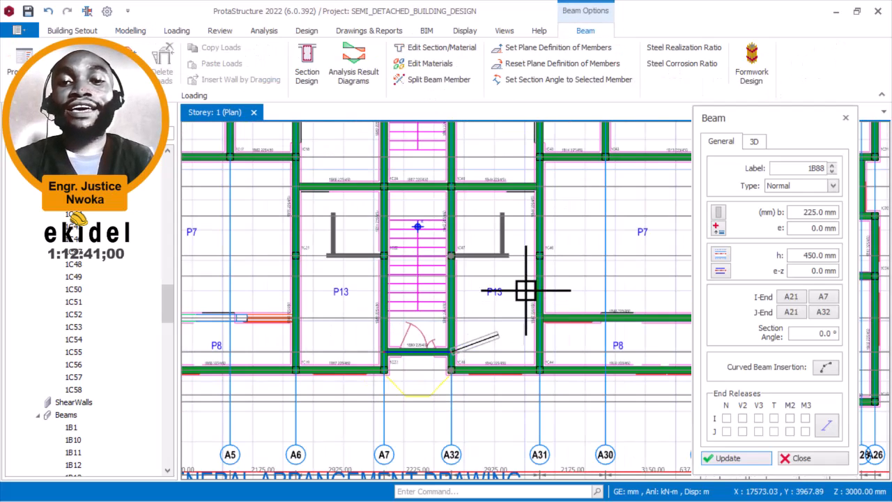
{"action": "scroll", "coordinate": [472, 333], "scroll_direction": "up", "scroll_amount": 3}
{"action": "scroll", "coordinate": [328, 233], "scroll_direction": "up", "scroll_amount": 4}
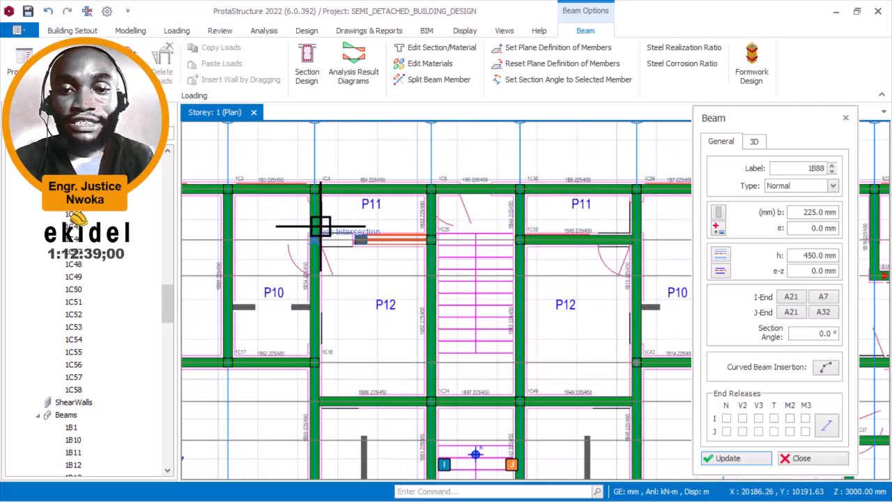
{"action": "scroll", "coordinate": [335, 241], "scroll_direction": "up", "scroll_amount": 2}
{"action": "scroll", "coordinate": [523, 274], "scroll_direction": "down", "scroll_amount": 2}
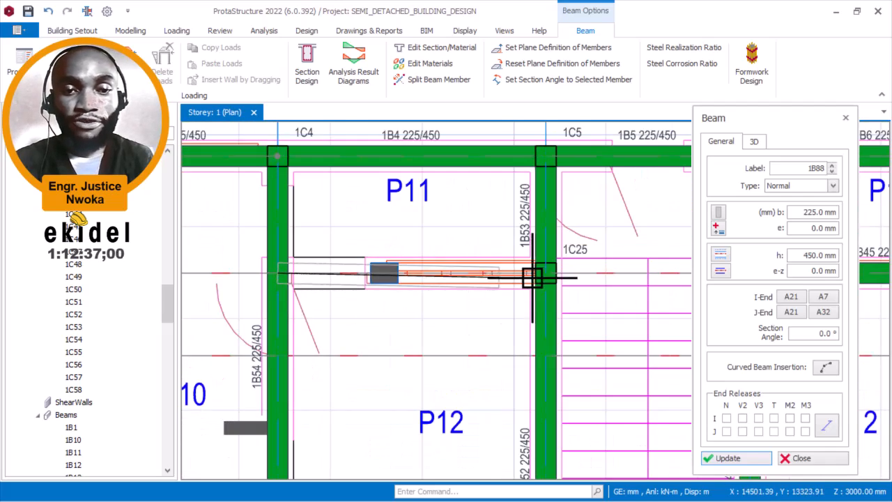
{"action": "scroll", "coordinate": [554, 272], "scroll_direction": "up", "scroll_amount": 2}
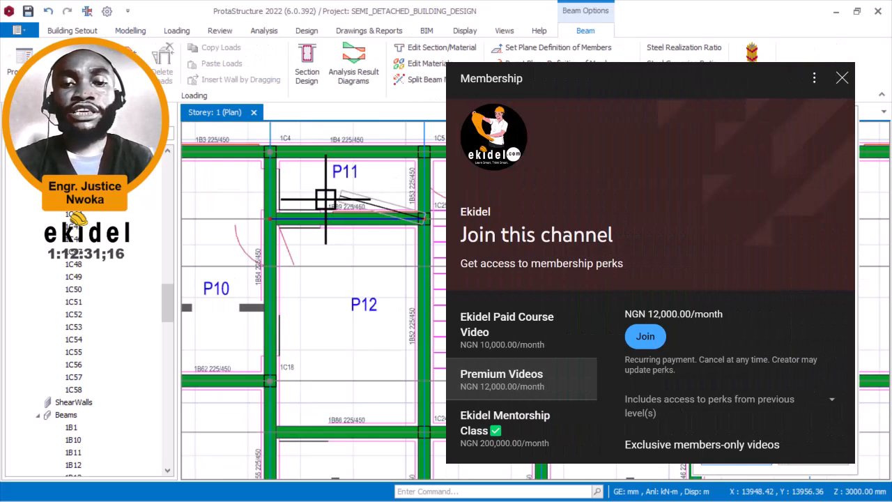
Step: Examine the Storey 1 plan for walls still lacking beams and end beam insertion
{"action": "scroll", "coordinate": [386, 204], "scroll_direction": "down", "scroll_amount": 3}
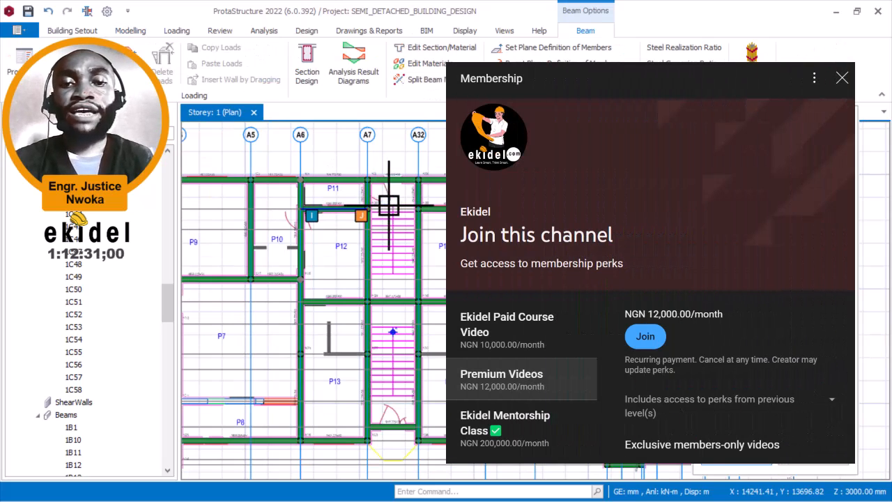
{"action": "scroll", "coordinate": [533, 230], "scroll_direction": "up", "scroll_amount": 3}
{"action": "scroll", "coordinate": [520, 241], "scroll_direction": "down", "scroll_amount": 3}
{"action": "scroll", "coordinate": [514, 213], "scroll_direction": "up", "scroll_amount": 1}
{"action": "scroll", "coordinate": [354, 247], "scroll_direction": "up", "scroll_amount": 3}
{"action": "middle_click_drag", "start_coordinate": [354, 248], "coordinate": [633, 304]}
{"action": "scroll", "coordinate": [555, 289], "scroll_direction": "down", "scroll_amount": 3}
{"action": "middle_click_drag", "start_coordinate": [495, 290], "coordinate": [729, 338]}
{"action": "middle_click_drag", "start_coordinate": [386, 308], "coordinate": [528, 311]}
{"action": "middle_click_drag", "start_coordinate": [625, 317], "coordinate": [631, 410]}
{"action": "scroll", "coordinate": [512, 283], "scroll_direction": "down", "scroll_amount": 2}
{"action": "middle_click_drag", "start_coordinate": [521, 282], "coordinate": [404, 280]}
{"action": "middle_click_drag", "start_coordinate": [514, 265], "coordinate": [425, 262]}
{"action": "middle_click_drag", "start_coordinate": [489, 256], "coordinate": [400, 265]}
{"action": "mouse_move", "coordinate": [507, 268]}
{"action": "middle_mouse_down"}
{"action": "mouse_move", "coordinate": [402, 267]}
{"action": "mouse_move", "coordinate": [514, 254]}
{"action": "middle_mouse_up"}
{"action": "scroll", "coordinate": [535, 246], "scroll_direction": "up", "scroll_amount": 1}
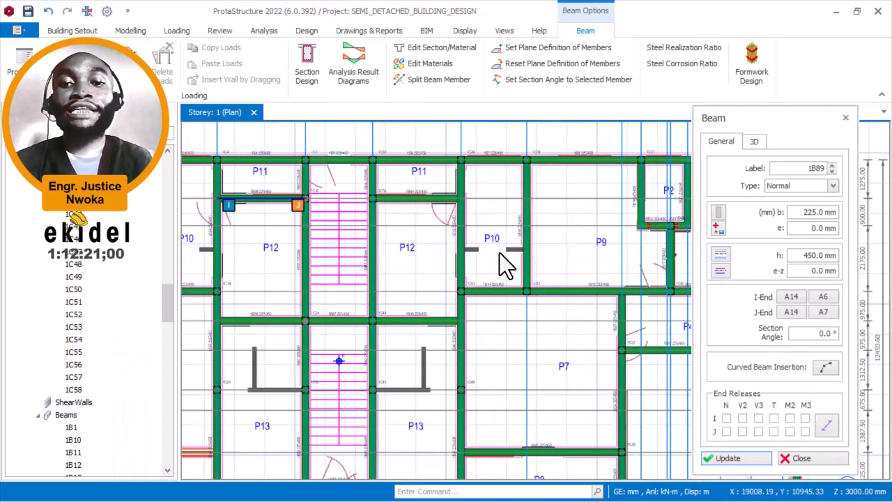
{"action": "scroll", "coordinate": [512, 194], "scroll_direction": "down", "scroll_amount": 2}
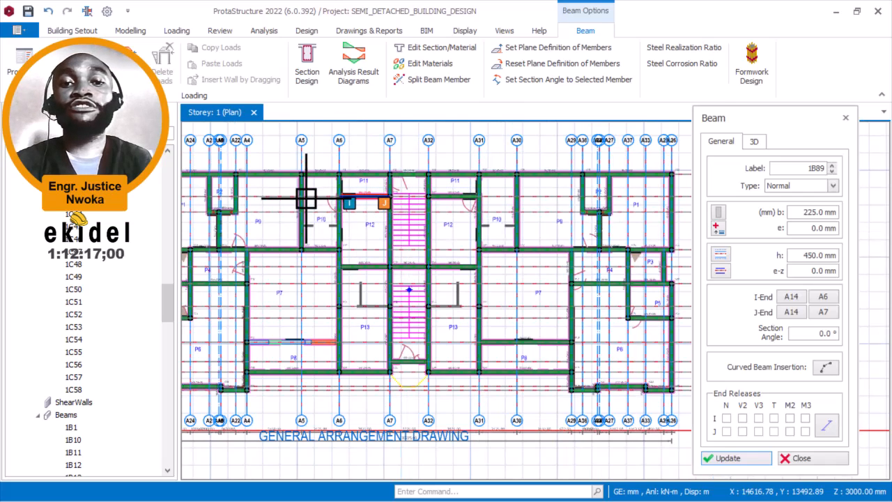
{"action": "key", "text": "Escape"}
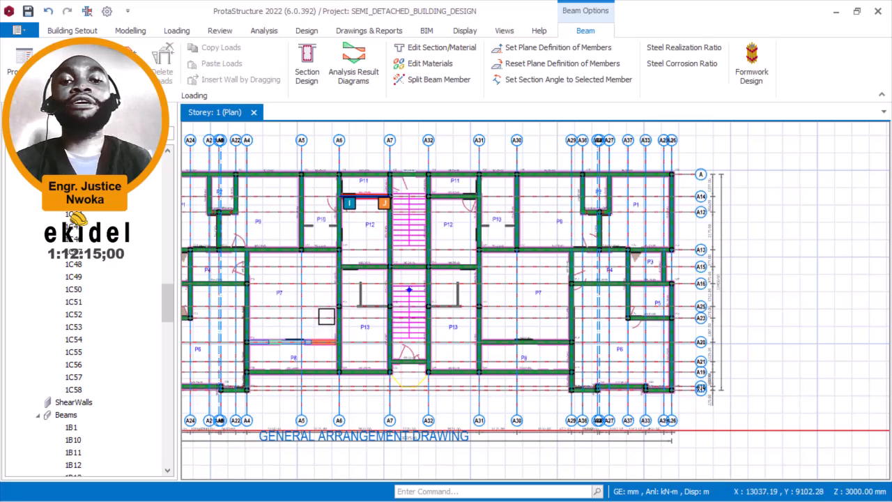
Step: Insert a 225 x 450 mm beam along axis A20 from column 1C11 on axis A4 to axis A6, between rooms P7 and P8
{"action": "scroll", "coordinate": [283, 357], "scroll_direction": "up", "scroll_amount": 3}
{"action": "middle_click_drag", "start_coordinate": [280, 331], "coordinate": [468, 329]}
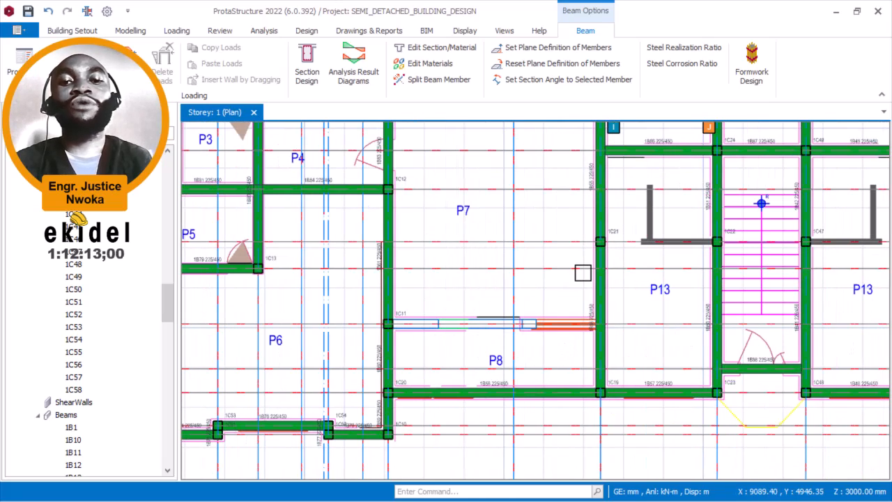
{"action": "scroll", "coordinate": [397, 285], "scroll_direction": "up", "scroll_amount": 1}
{"action": "left_click", "coordinate": [394, 293]}
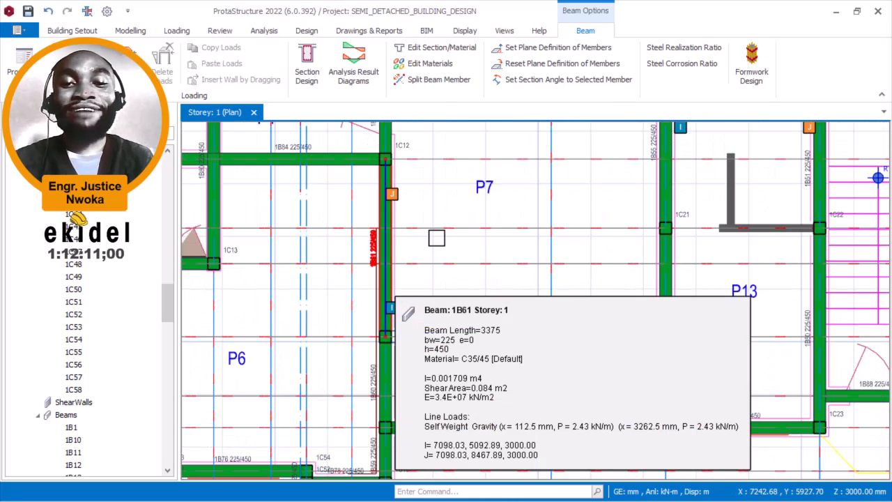
{"action": "right_click", "coordinate": [491, 175]}
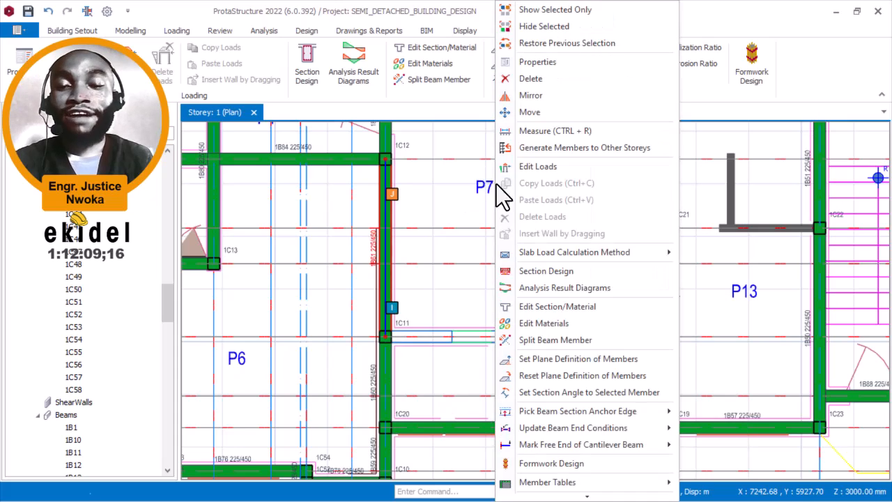
{"action": "left_click", "coordinate": [549, 62]}
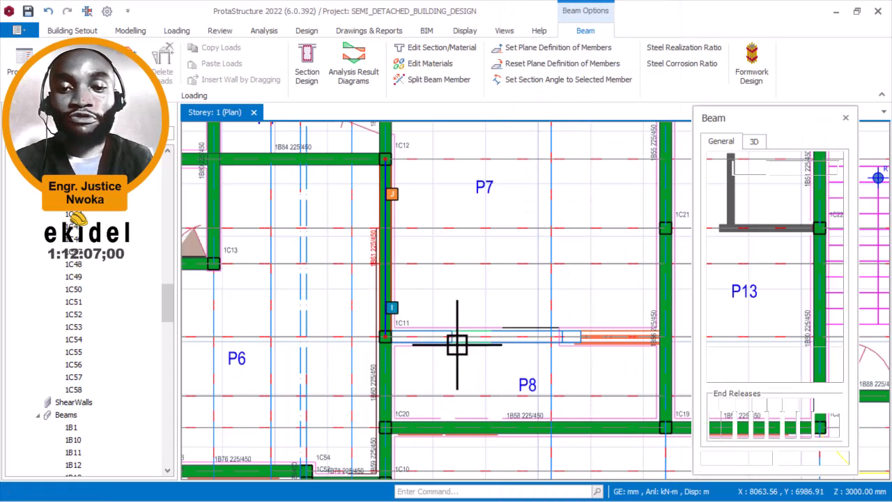
{"action": "scroll", "coordinate": [385, 338], "scroll_direction": "up", "scroll_amount": 4}
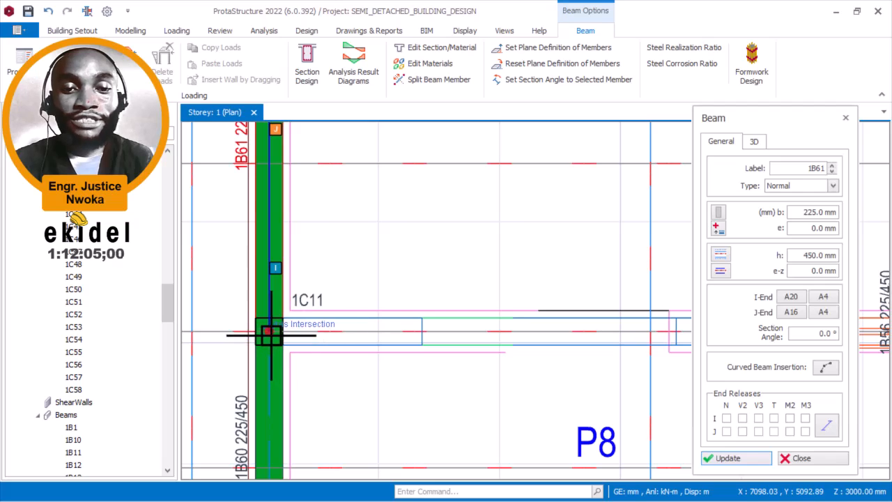
{"action": "scroll", "coordinate": [214, 324], "scroll_direction": "down", "scroll_amount": 3}
{"action": "scroll", "coordinate": [629, 324], "scroll_direction": "up", "scroll_amount": 3}
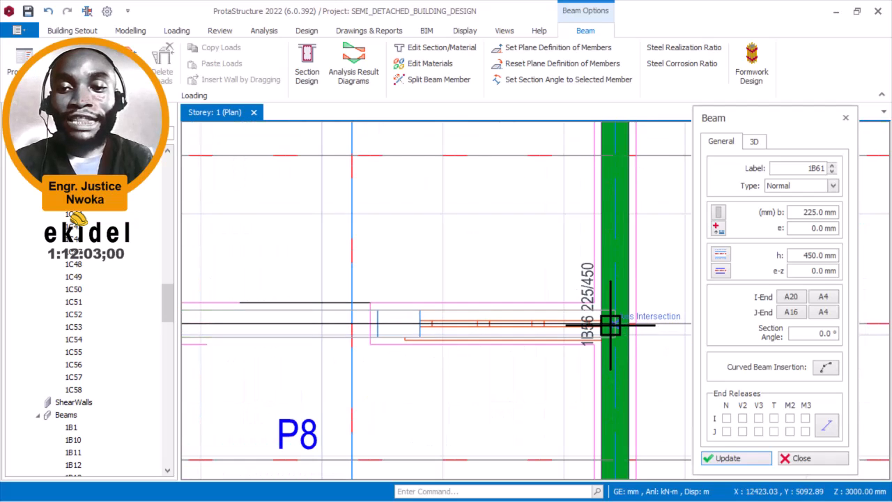
{"action": "key", "text": "Escape"}
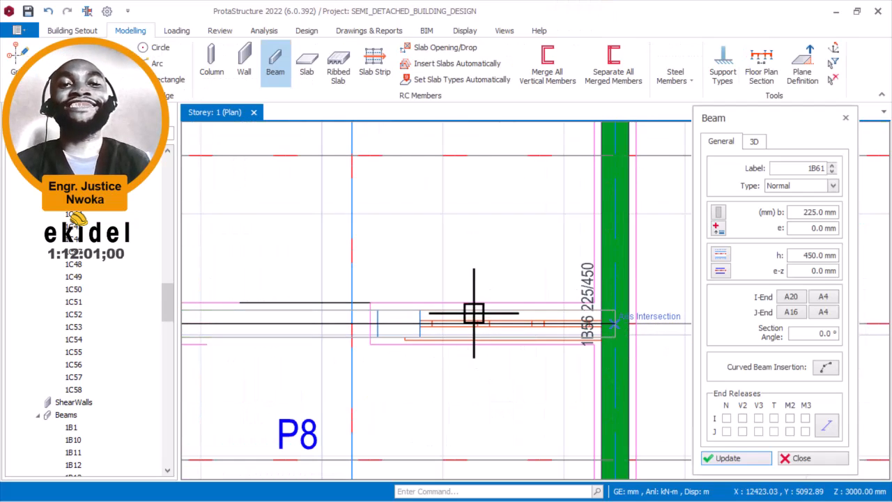
{"action": "left_click", "coordinate": [477, 280]}
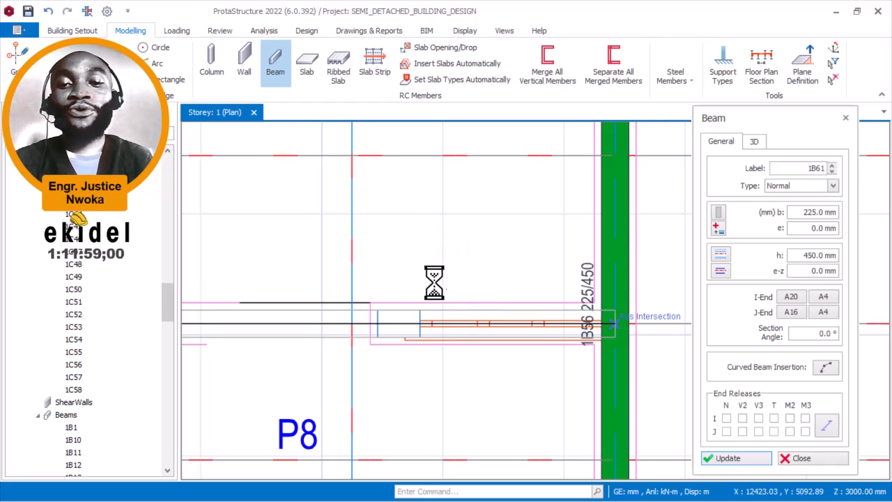
{"action": "scroll", "coordinate": [435, 283], "scroll_direction": "down", "scroll_amount": 5}
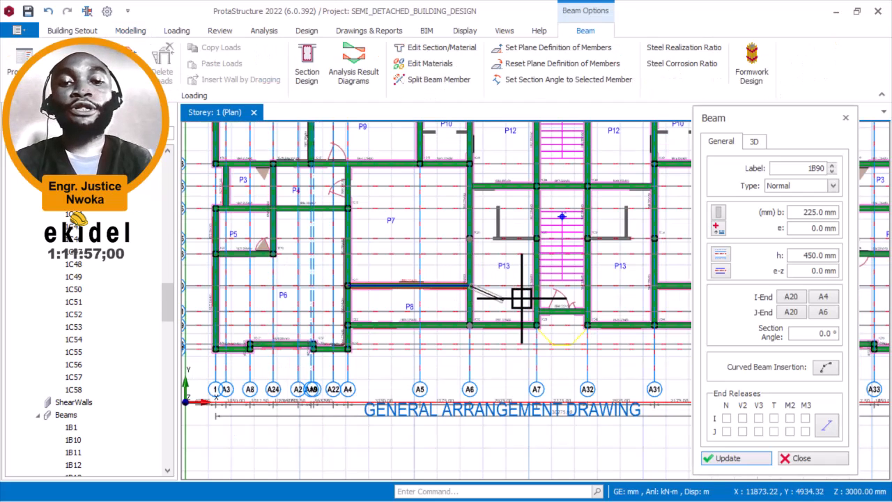
{"action": "key", "text": "Escape"}
{"action": "middle_click_drag", "start_coordinate": [577, 290], "coordinate": [614, 406]}
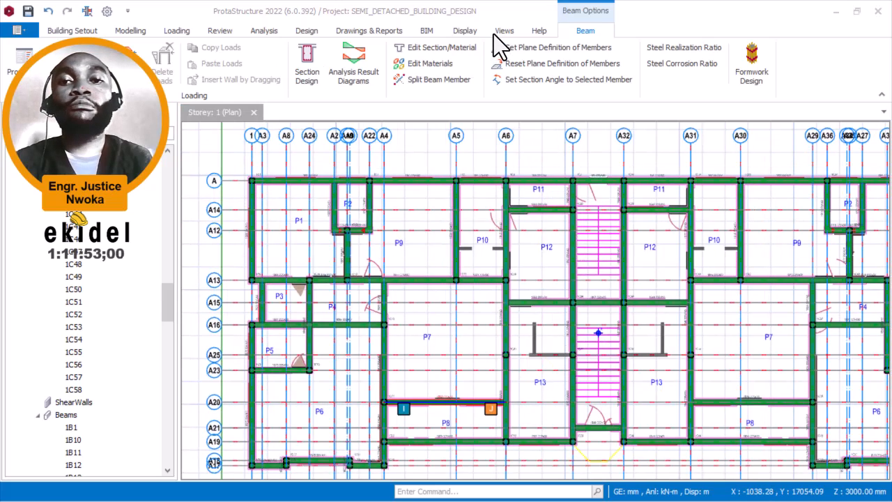
Step: Start slab insertion and generate the load cases and combinations automatically, with dead, live, pattern and notional loads included
{"action": "left_click", "coordinate": [137, 31]}
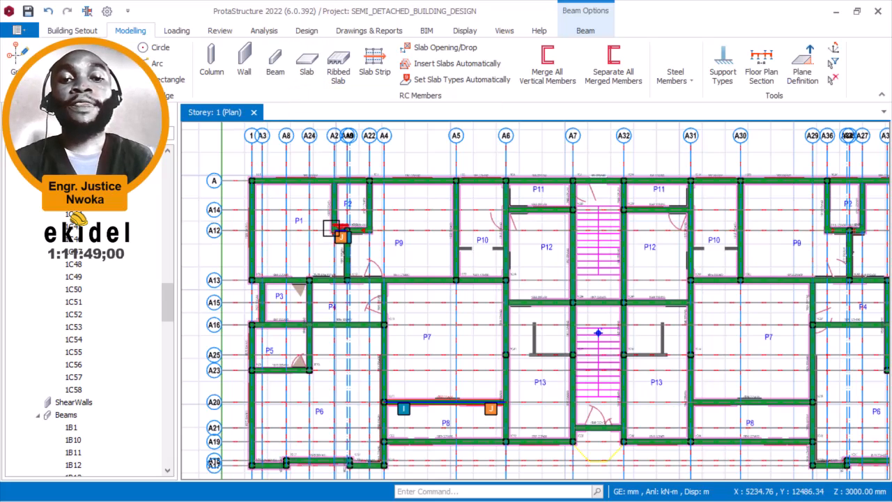
{"action": "left_click", "coordinate": [309, 71]}
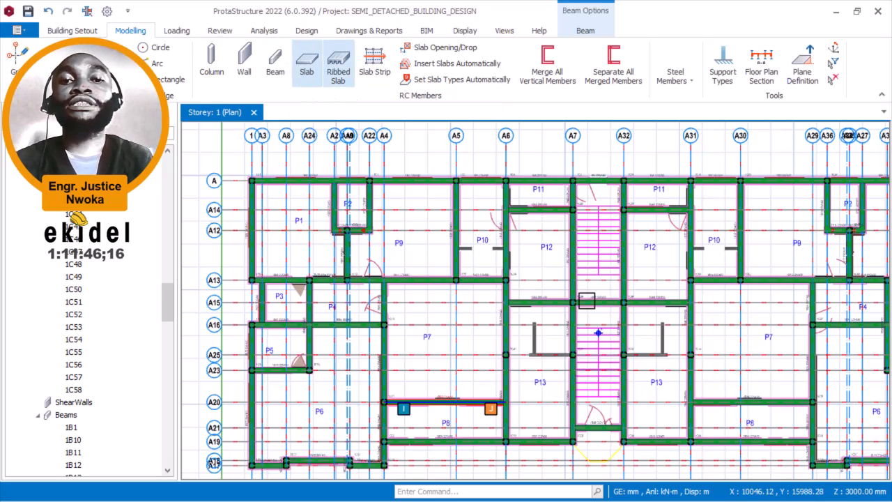
{"action": "left_click", "coordinate": [306, 63]}
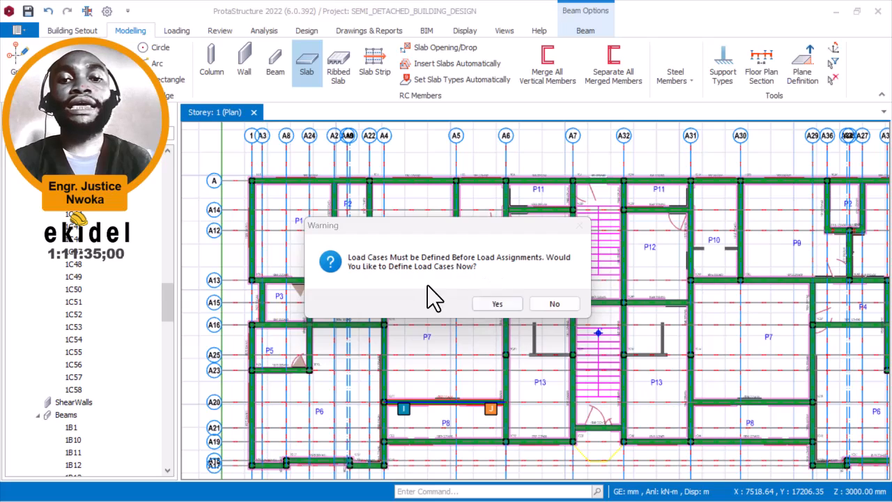
{"action": "left_click", "coordinate": [493, 307]}
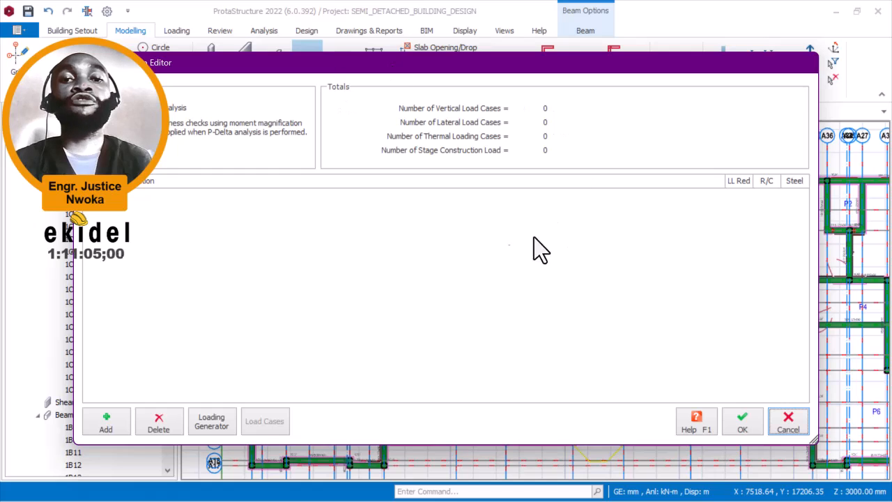
{"action": "left_click", "coordinate": [215, 425]}
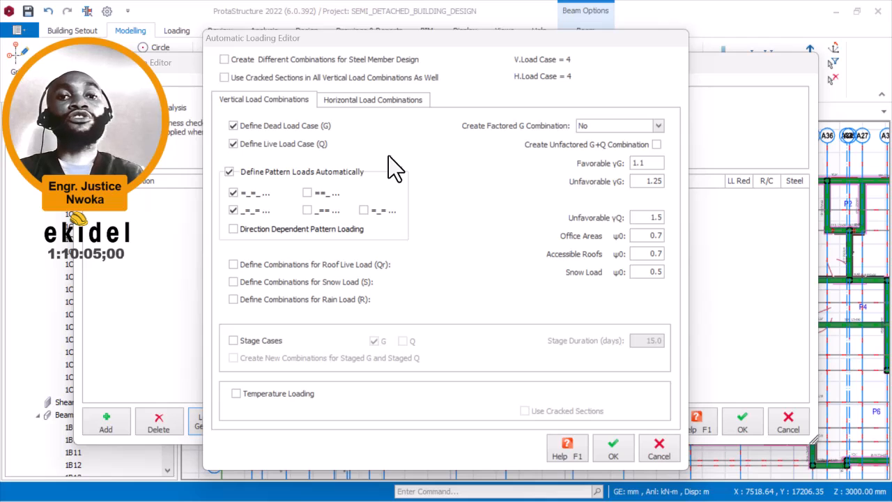
{"action": "left_click", "coordinate": [358, 100]}
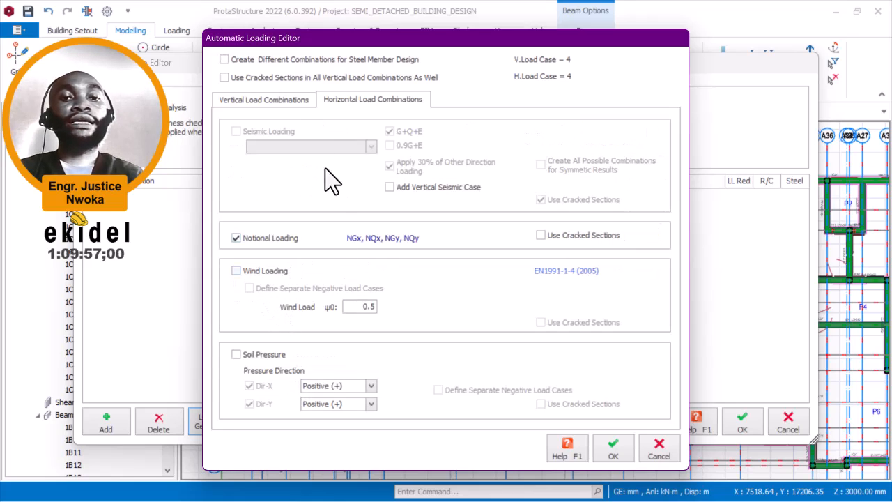
{"action": "left_click", "coordinate": [260, 101]}
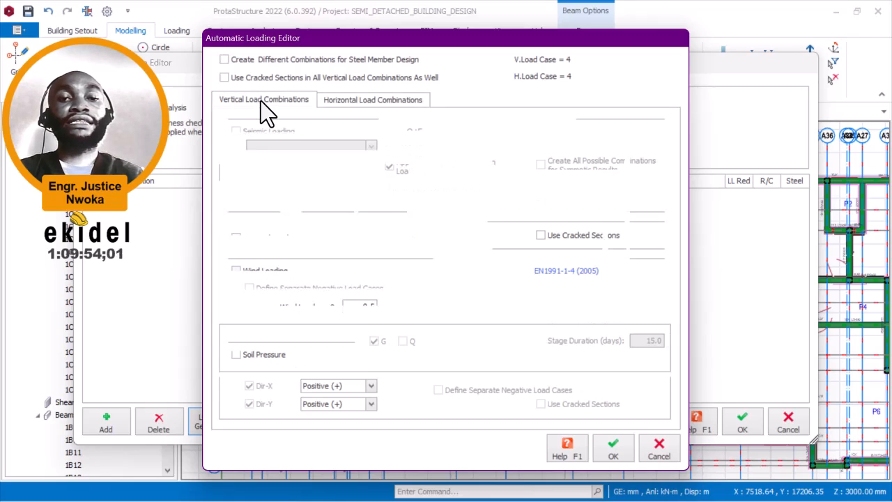
{"action": "left_click", "coordinate": [618, 448]}
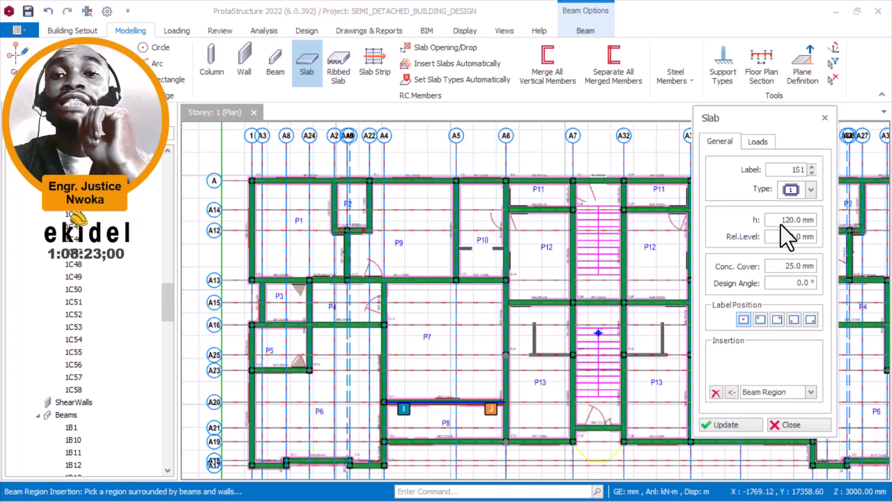
Step: Set the thickness of the new slab to 150 mm
{"action": "left_click", "coordinate": [776, 223]}
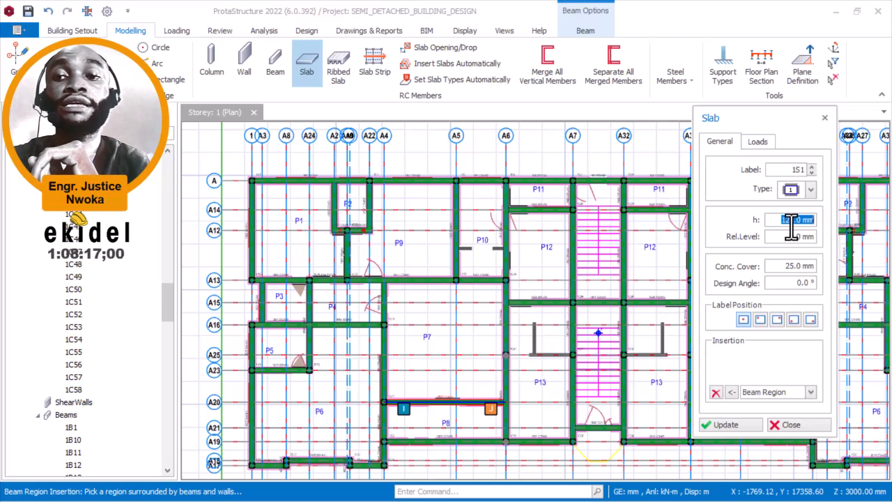
{"action": "type", "text": "150"}
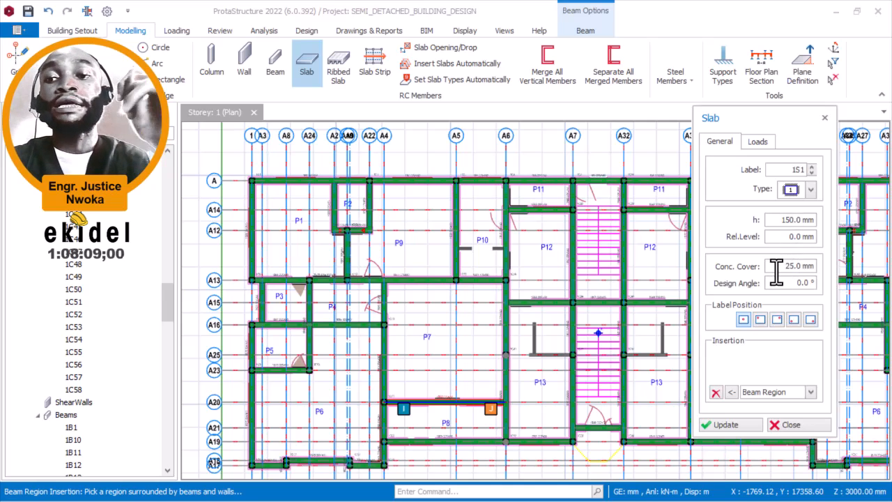
{"action": "left_click_drag", "start_coordinate": [780, 266], "coordinate": [806, 265]}
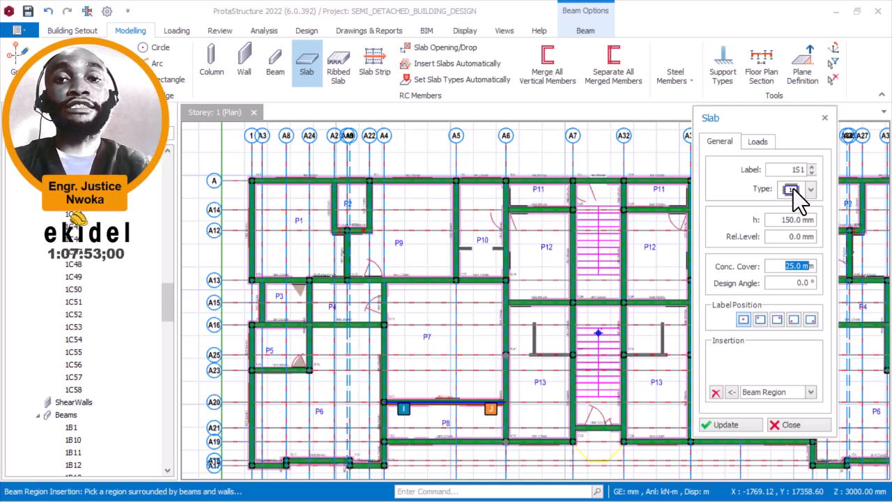
Step: Set the slab's additional dead load to 1.5 kN/m2 as a directly entered value
{"action": "left_click", "coordinate": [758, 142]}
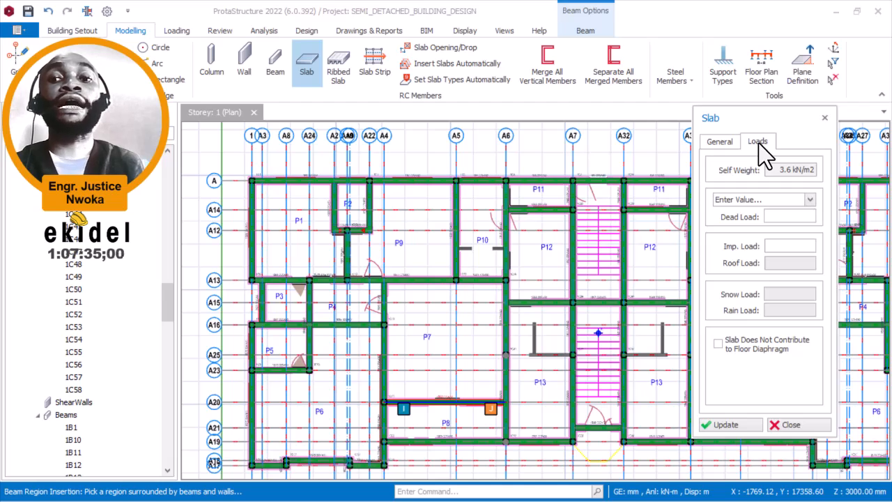
{"action": "left_click", "coordinate": [773, 217]}
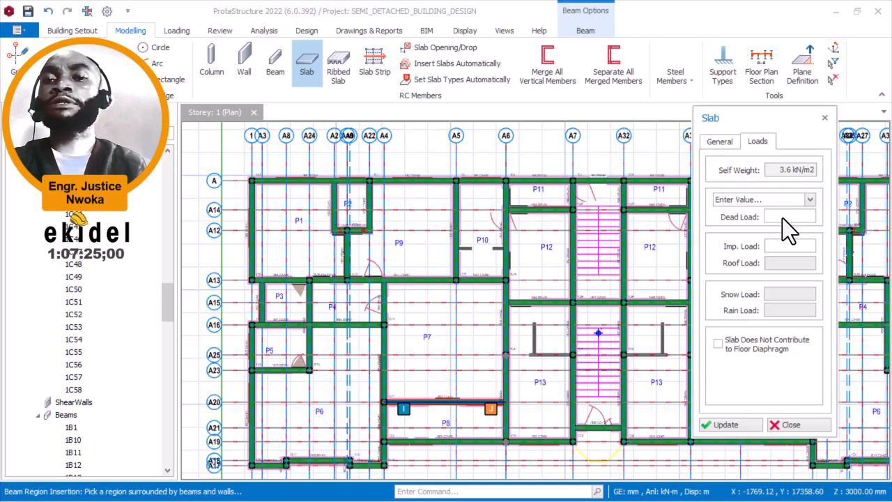
{"action": "left_click", "coordinate": [778, 201]}
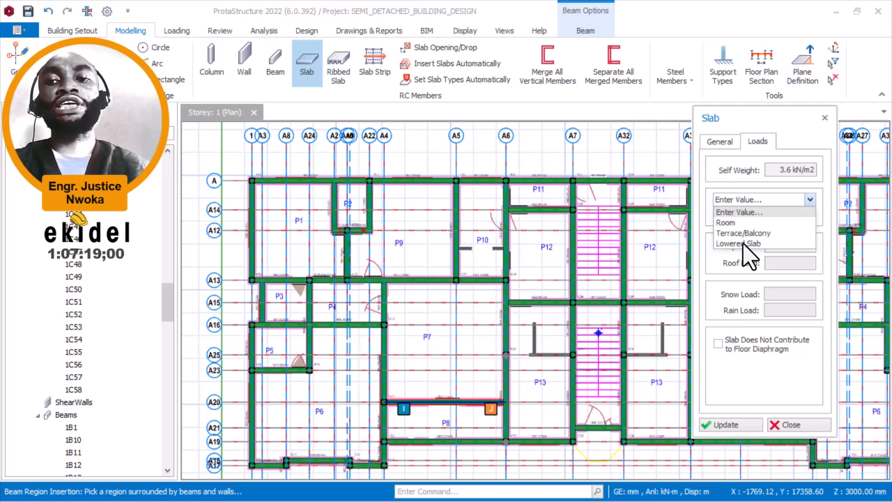
{"action": "left_click", "coordinate": [808, 198]}
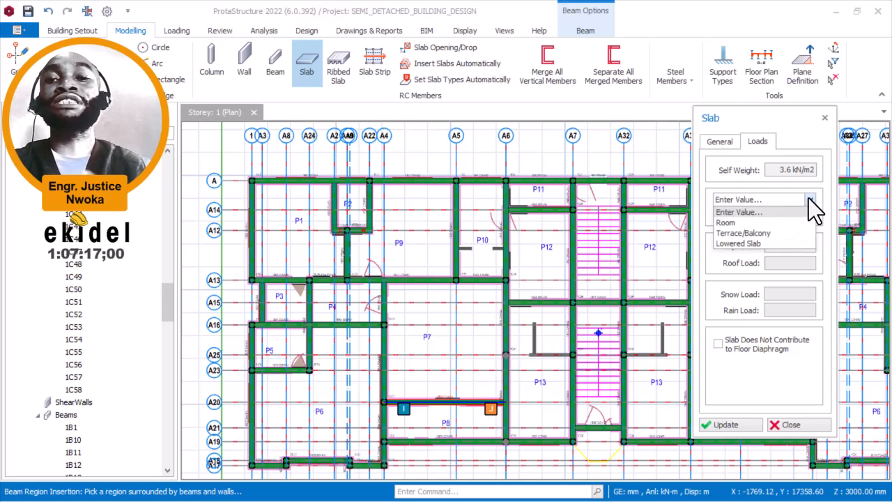
{"action": "left_click", "coordinate": [795, 216]}
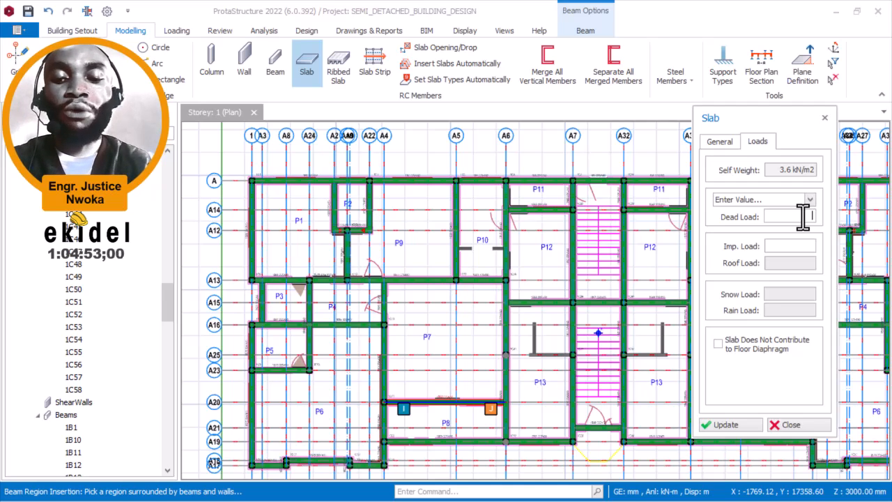
{"action": "type", "text": "1.5 kN/m2"}
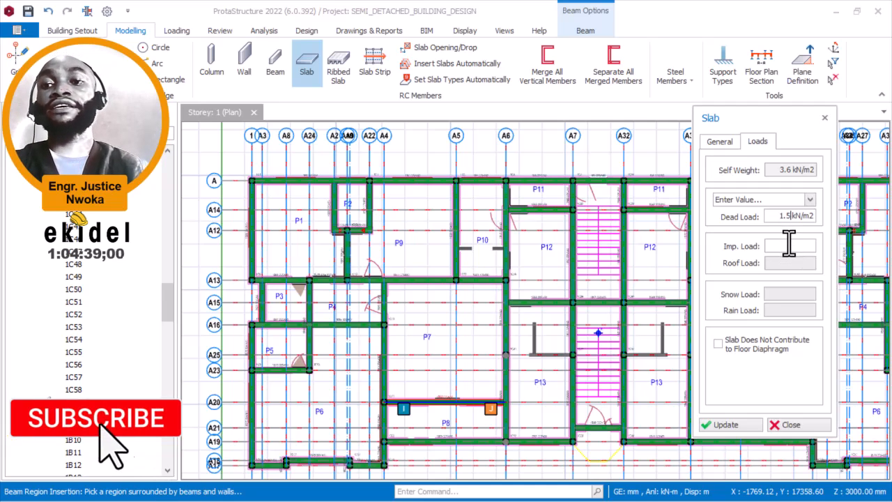
Step: Set the slab's imposed load to 1.5 kN/m2 for general domestic use and apply the slab settings
{"action": "left_click", "coordinate": [789, 244]}
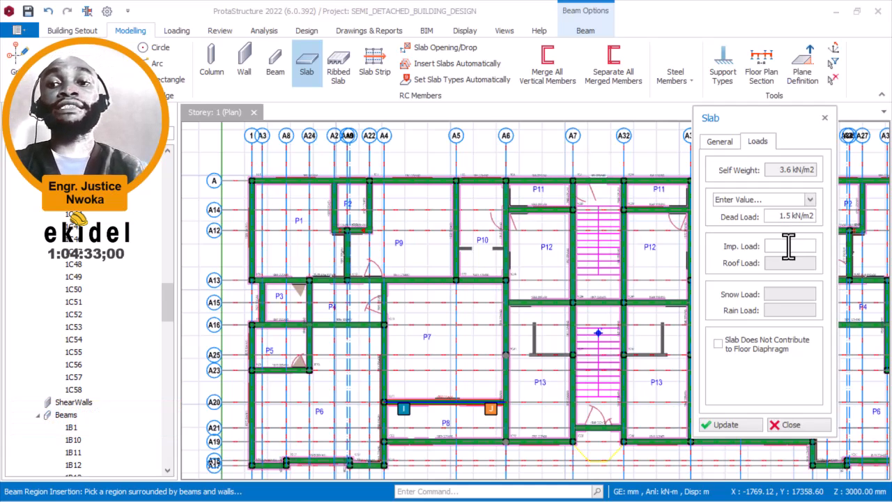
{"action": "left_click", "coordinate": [788, 245]}
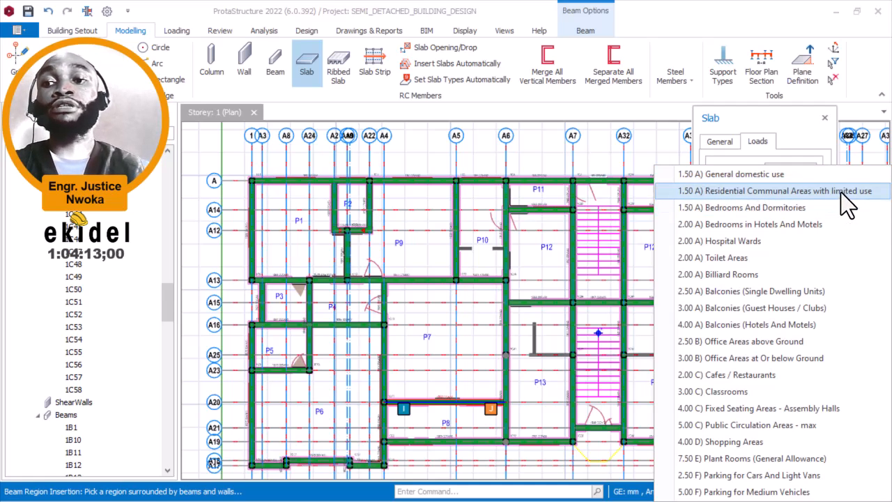
{"action": "left_click", "coordinate": [738, 175]}
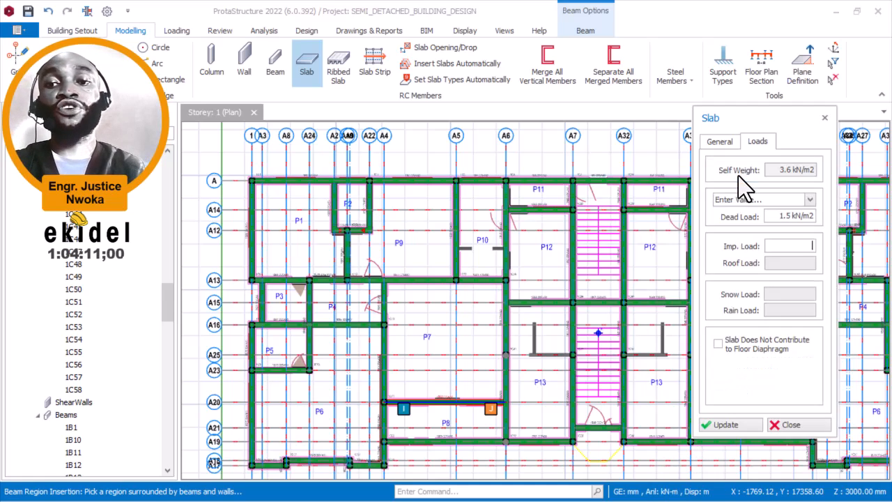
{"action": "left_click", "coordinate": [786, 247]}
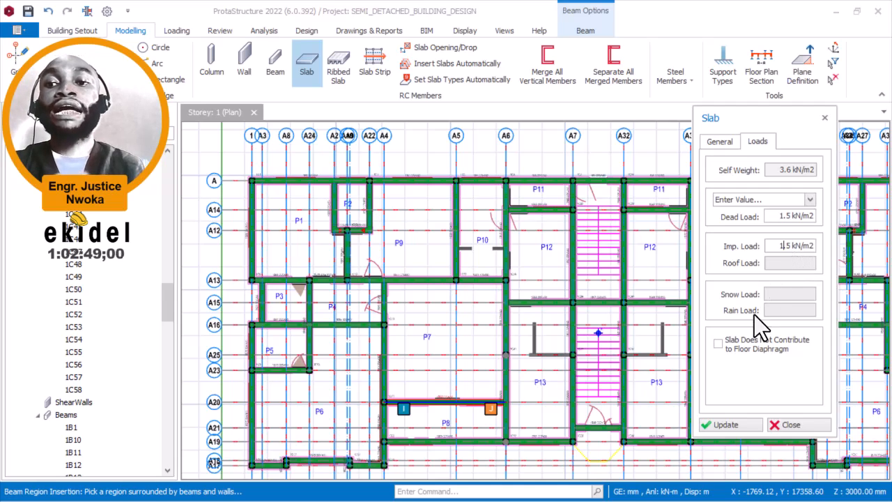
{"action": "left_click", "coordinate": [742, 425]}
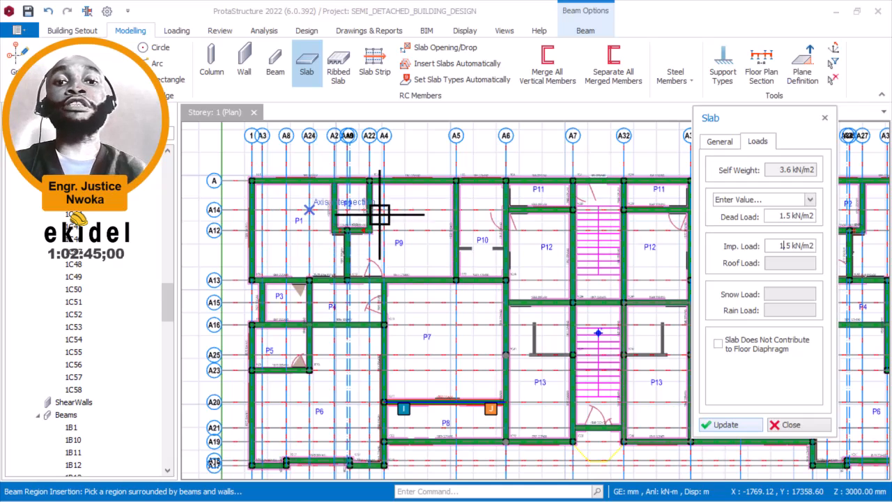
Step: Insert the 150 mm slab into the beam-enclosed region of room P9 and inspect its label
{"action": "scroll", "coordinate": [409, 223], "scroll_direction": "up", "scroll_amount": 3}
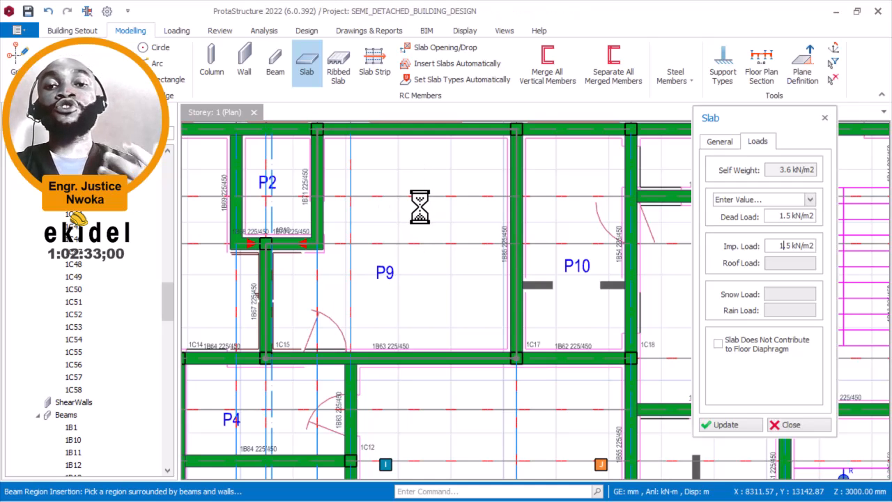
{"action": "scroll", "coordinate": [423, 244], "scroll_direction": "up", "scroll_amount": 4}
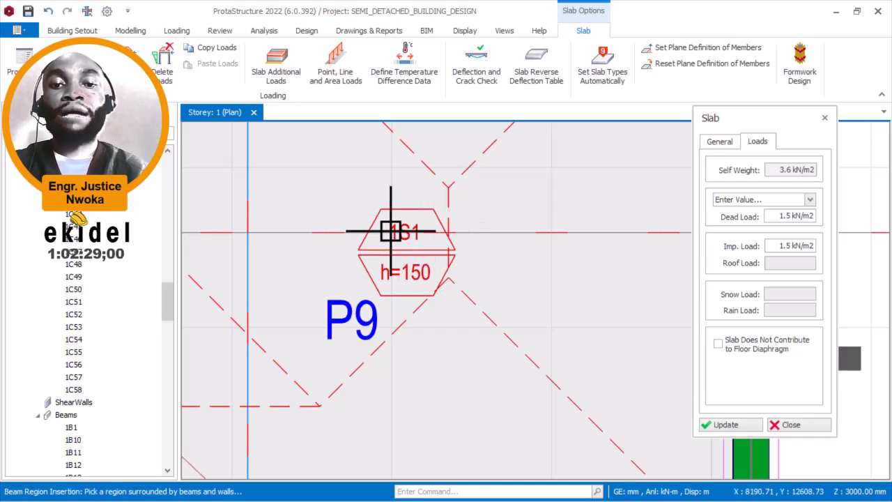
{"action": "scroll", "coordinate": [418, 262], "scroll_direction": "down", "scroll_amount": 4}
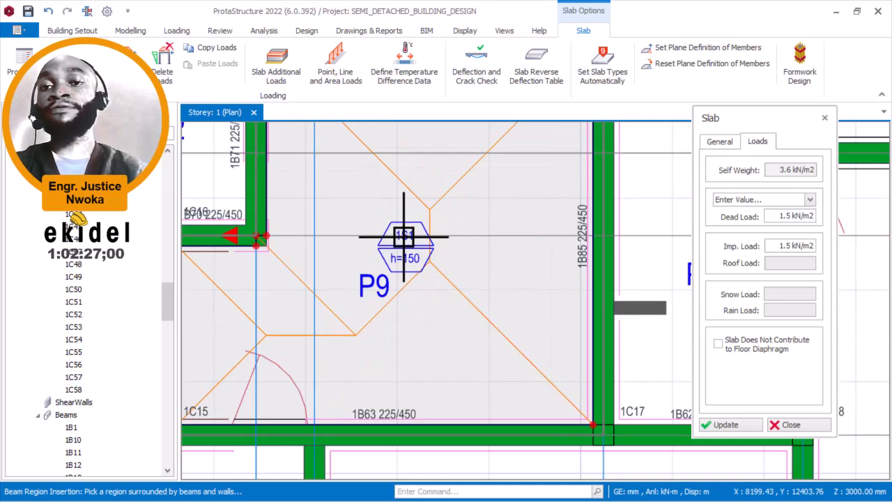
Step: Insert 150 mm slabs into the beam-enclosed regions of rooms P5, P6 and P8 between axes 1 and A6
{"action": "scroll", "coordinate": [453, 250], "scroll_direction": "down", "scroll_amount": 2}
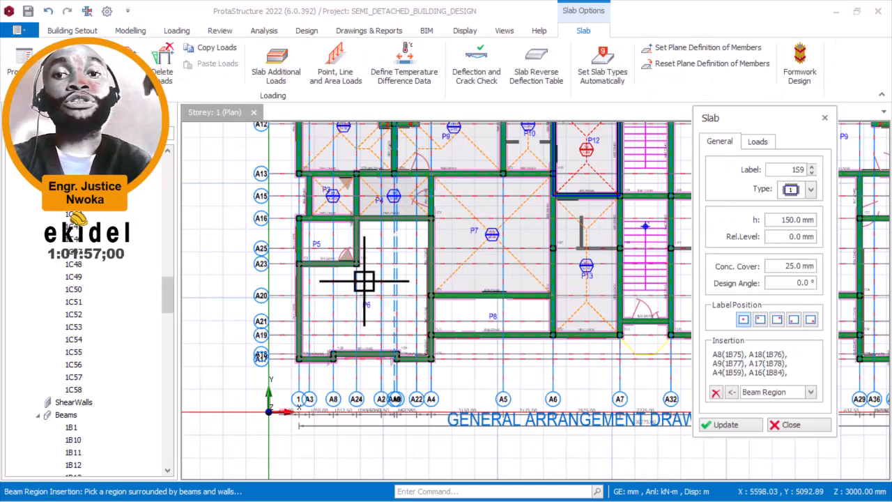
{"action": "scroll", "coordinate": [339, 245], "scroll_direction": "up", "scroll_amount": 3}
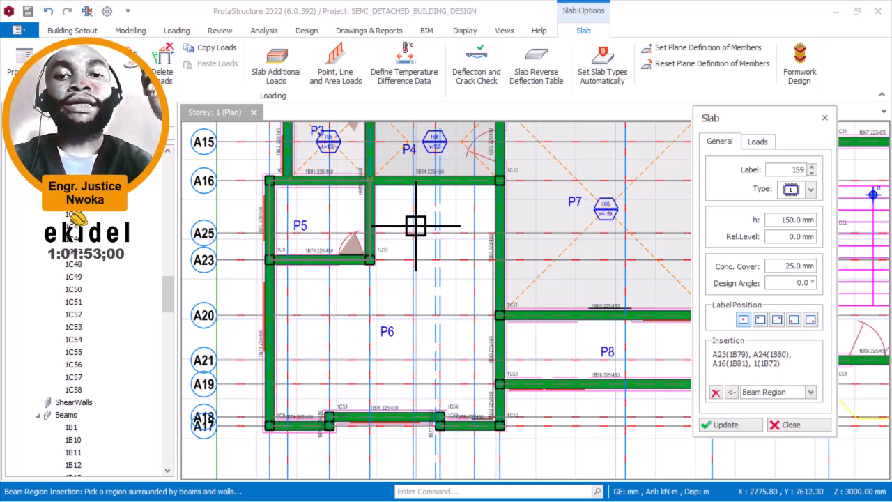
{"action": "left_click", "coordinate": [399, 295]}
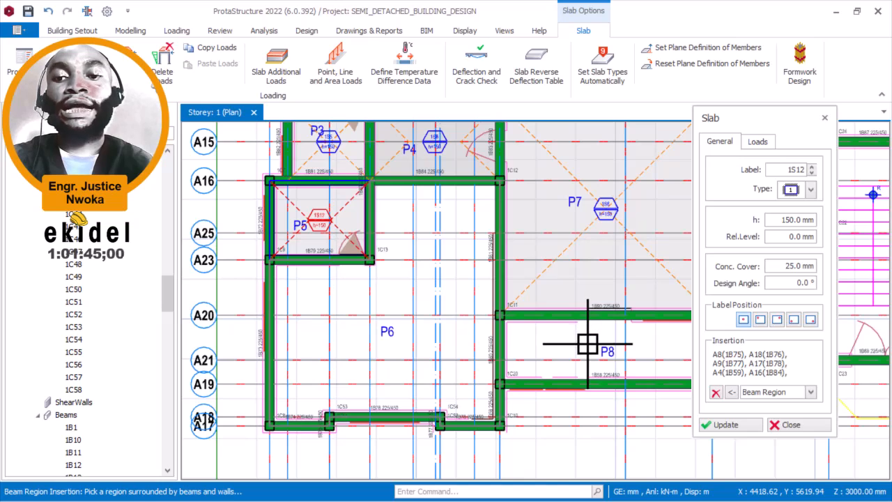
{"action": "left_click", "coordinate": [553, 344]}
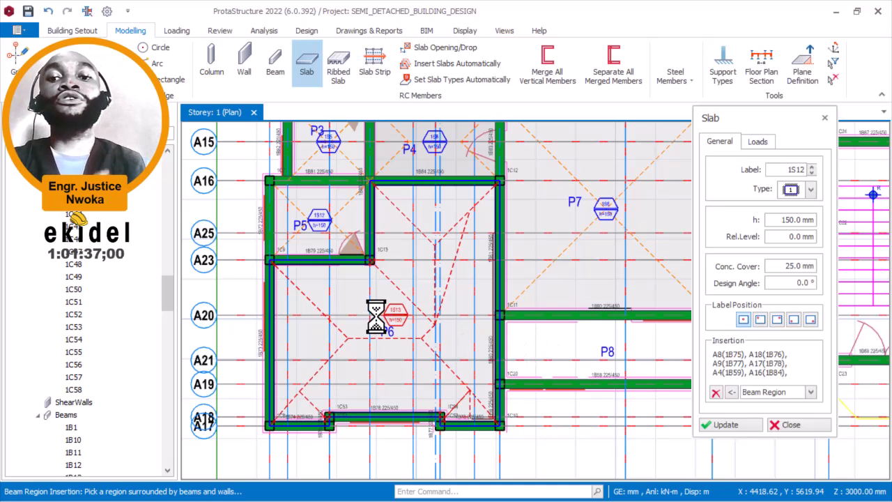
Step: Insert 150 mm slabs into the beam regions of the mirrored flat, including rooms P11 and P12 beside the stairwell
{"action": "scroll", "coordinate": [244, 330], "scroll_direction": "down", "scroll_amount": 5}
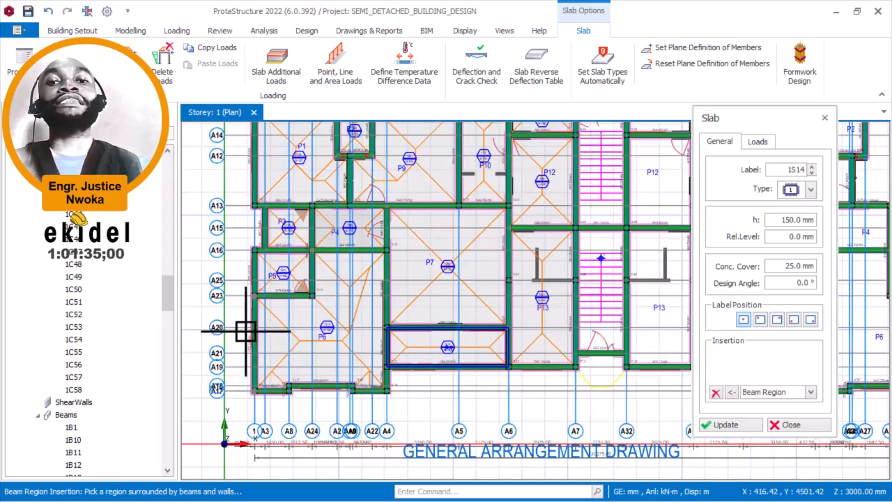
{"action": "left_click", "coordinate": [552, 284]}
{"action": "scroll", "coordinate": [509, 179], "scroll_direction": "up", "scroll_amount": 4}
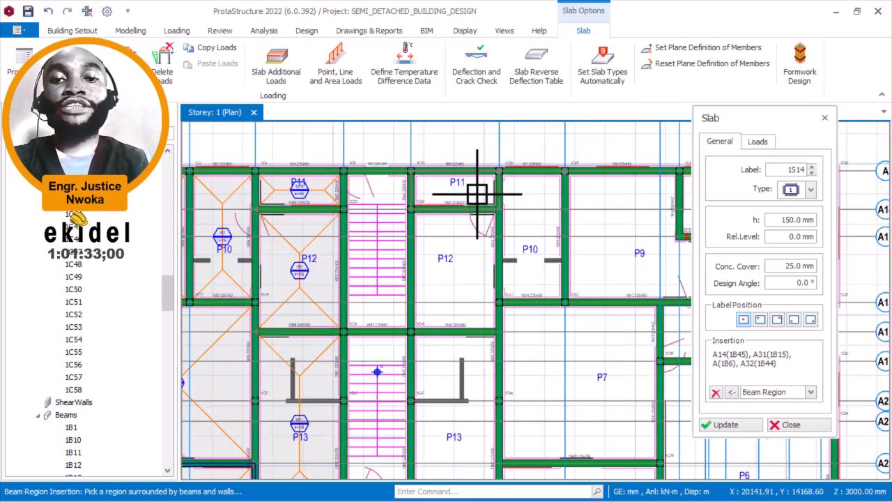
{"action": "scroll", "coordinate": [457, 194], "scroll_direction": "up", "scroll_amount": 2}
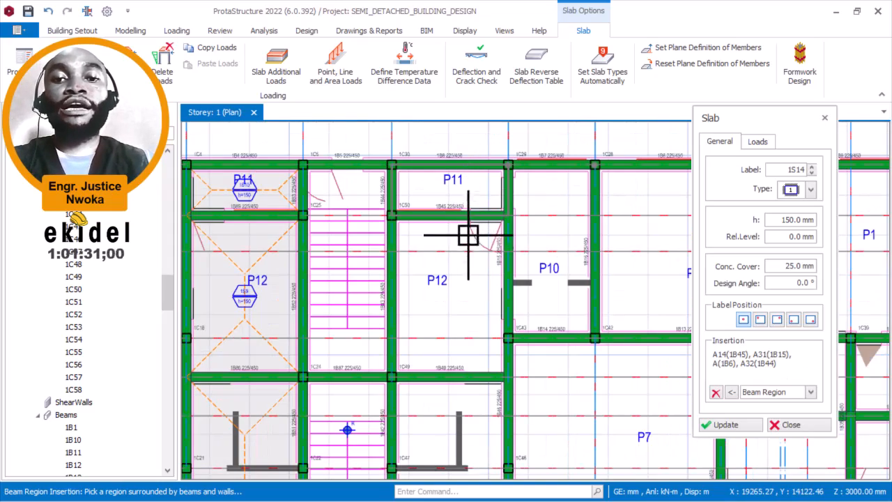
{"action": "left_click", "coordinate": [456, 275]}
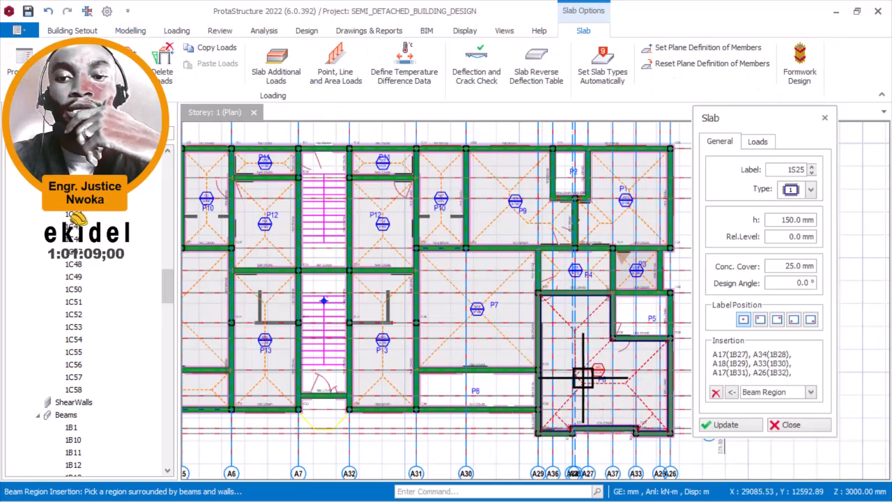
Step: Fill the remaining beam regions of rooms P5 and P8 in the mirrored flat with 150 mm slabs
{"action": "scroll", "coordinate": [512, 395], "scroll_direction": "up", "scroll_amount": 1}
{"action": "scroll", "coordinate": [367, 364], "scroll_direction": "down", "scroll_amount": 2}
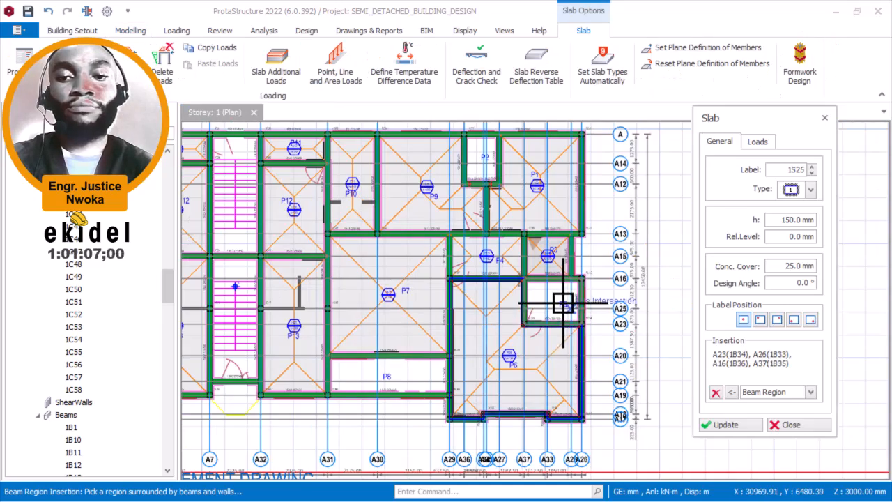
{"action": "scroll", "coordinate": [557, 304], "scroll_direction": "up", "scroll_amount": 1}
{"action": "scroll", "coordinate": [344, 406], "scroll_direction": "up", "scroll_amount": 1}
{"action": "scroll", "coordinate": [556, 314], "scroll_direction": "down", "scroll_amount": 2}
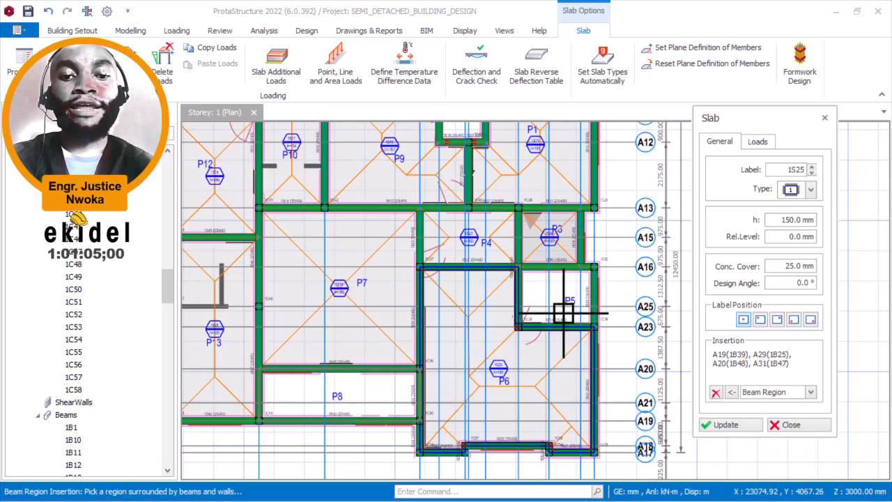
{"action": "scroll", "coordinate": [488, 348], "scroll_direction": "up", "scroll_amount": 1}
{"action": "scroll", "coordinate": [330, 404], "scroll_direction": "up", "scroll_amount": 2}
{"action": "scroll", "coordinate": [428, 342], "scroll_direction": "up", "scroll_amount": 1}
{"action": "scroll", "coordinate": [377, 355], "scroll_direction": "down", "scroll_amount": 2}
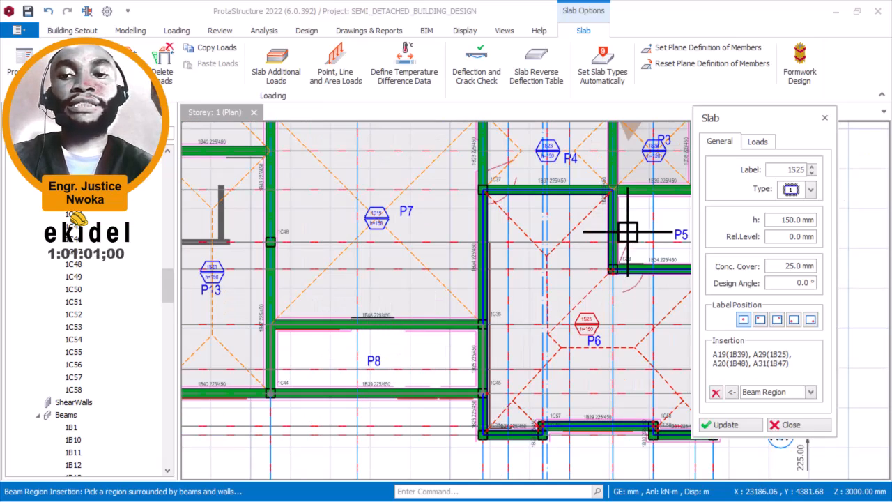
{"action": "left_click", "coordinate": [655, 217]}
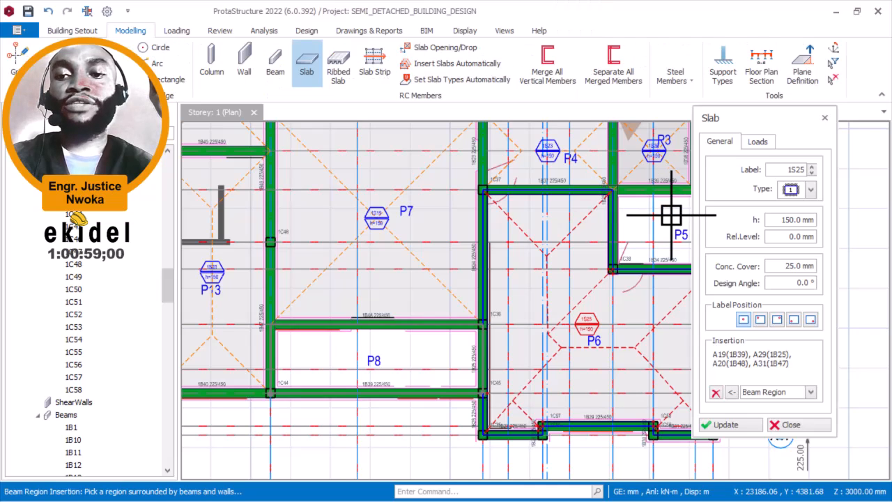
{"action": "left_click", "coordinate": [378, 360]}
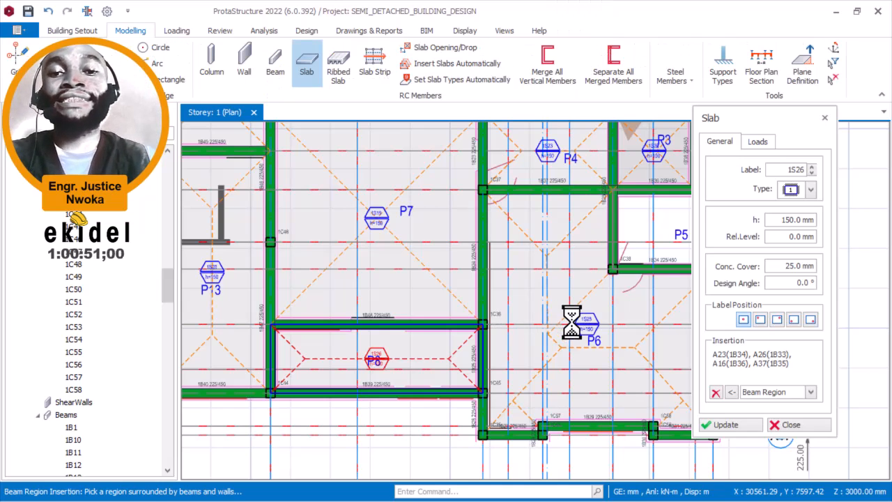
Step: Inspect the slab layout around the central stairwell and the projecting front bay between axes A7 and A32
{"action": "scroll", "coordinate": [592, 324], "scroll_direction": "down", "scroll_amount": 5}
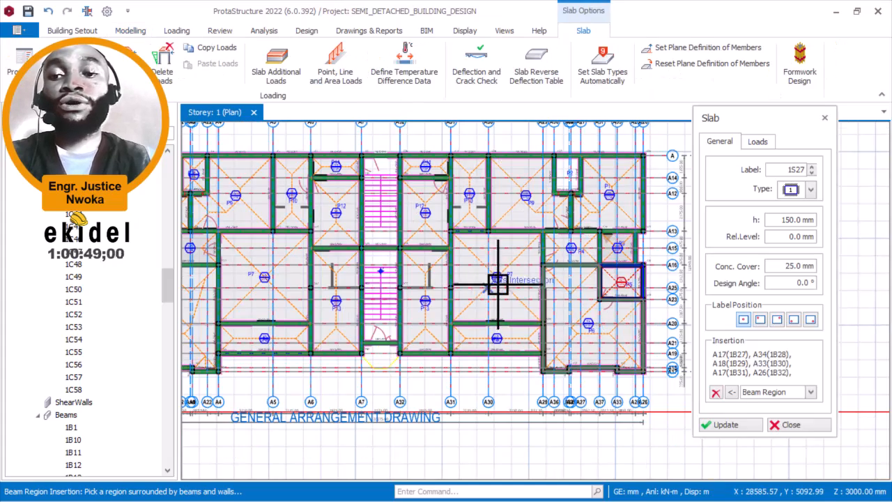
{"action": "scroll", "coordinate": [486, 282], "scroll_direction": "up", "scroll_amount": 4}
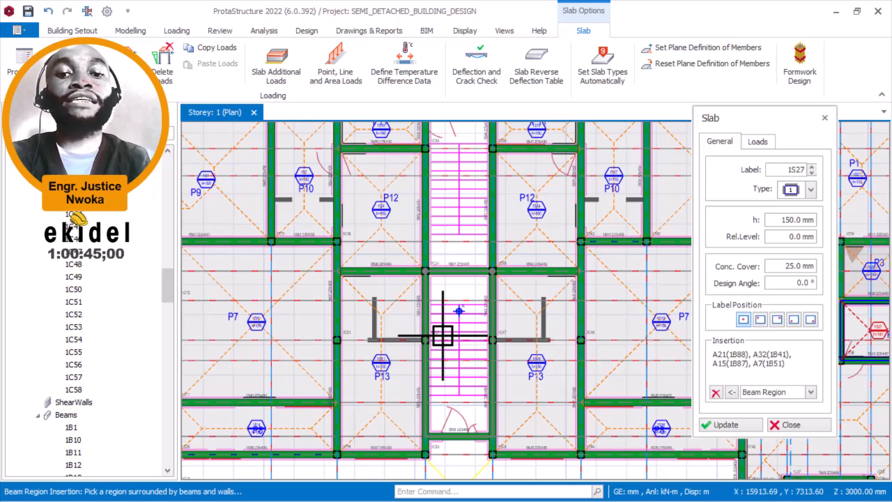
{"action": "scroll", "coordinate": [456, 308], "scroll_direction": "down", "scroll_amount": 3}
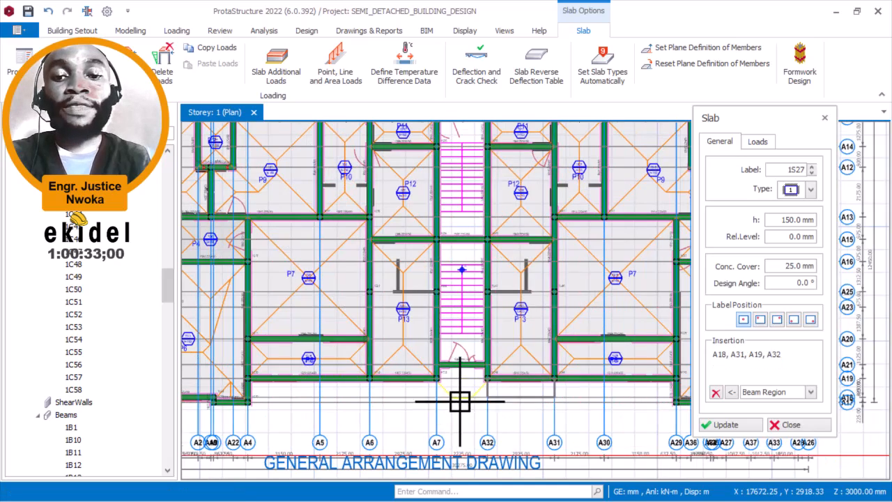
{"action": "scroll", "coordinate": [461, 402], "scroll_direction": "up", "scroll_amount": 3}
{"action": "scroll", "coordinate": [461, 396], "scroll_direction": "up", "scroll_amount": 5}
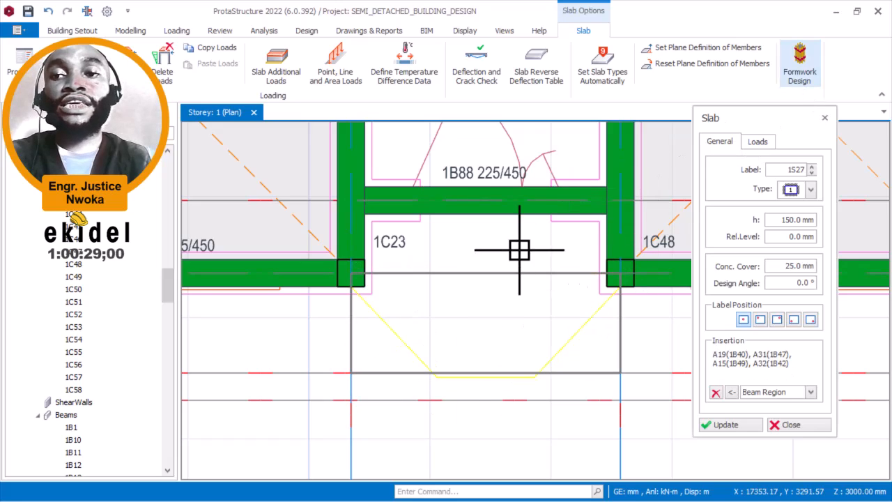
{"action": "scroll", "coordinate": [466, 359], "scroll_direction": "down", "scroll_amount": 1}
{"action": "scroll", "coordinate": [467, 359], "scroll_direction": "down", "scroll_amount": 3}
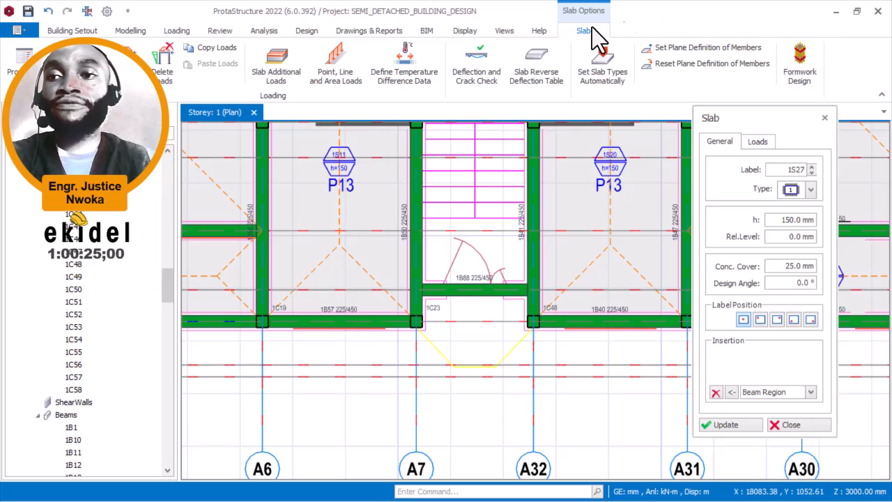
Step: Switch to the architectural drawing in AutoCAD and examine the central entrance bay on the front elevation and first floor plan
{"action": "left_click", "coordinate": [836, 12]}
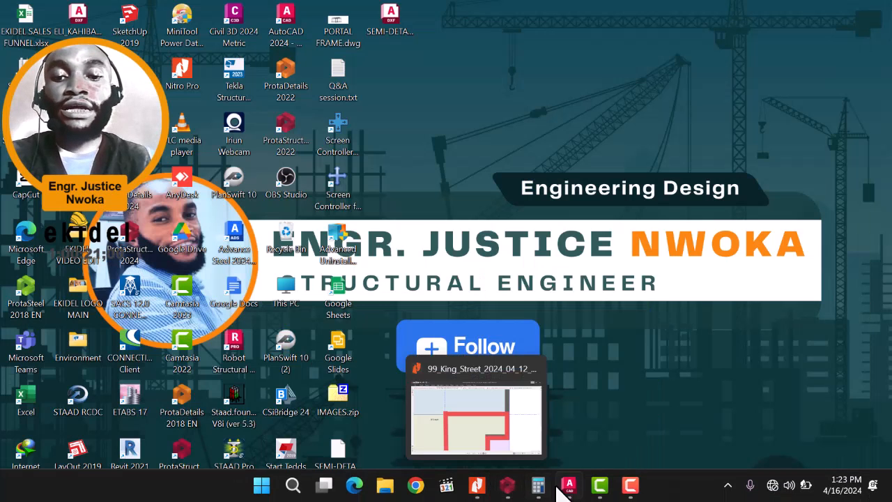
{"action": "left_click", "coordinate": [579, 442]}
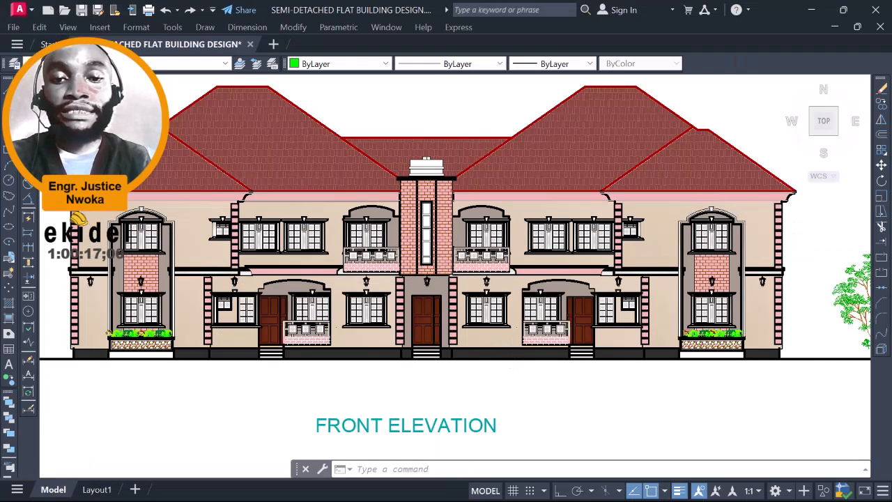
{"action": "scroll", "coordinate": [422, 278], "scroll_direction": "up", "scroll_amount": 8}
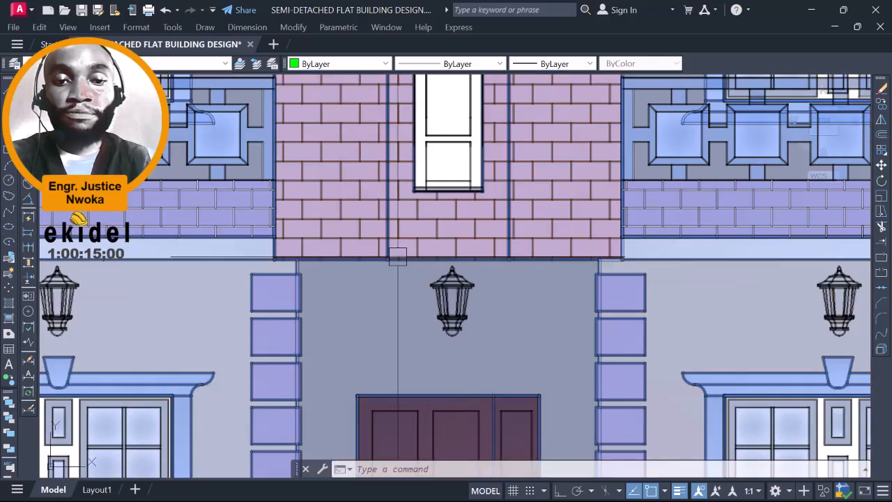
{"action": "scroll", "coordinate": [337, 255], "scroll_direction": "down", "scroll_amount": 8}
{"action": "scroll", "coordinate": [431, 124], "scroll_direction": "up", "scroll_amount": 4}
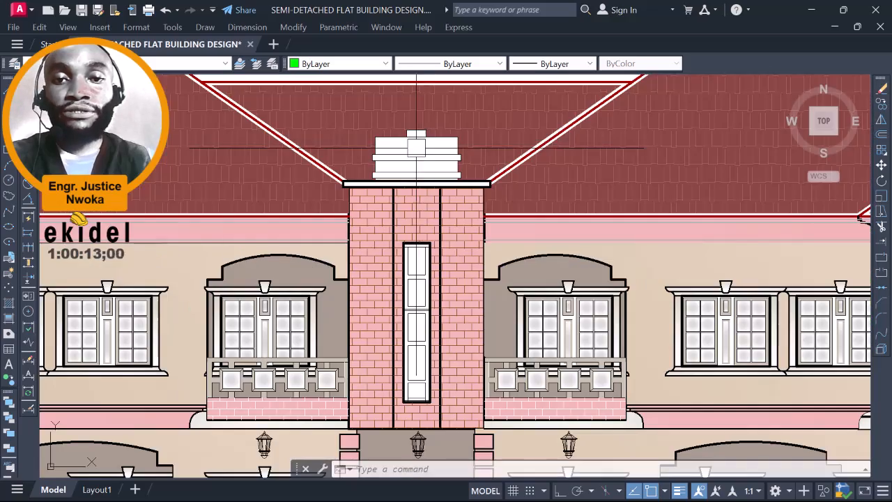
{"action": "scroll", "coordinate": [430, 124], "scroll_direction": "down", "scroll_amount": 6}
{"action": "scroll", "coordinate": [358, 318], "scroll_direction": "down", "scroll_amount": 5}
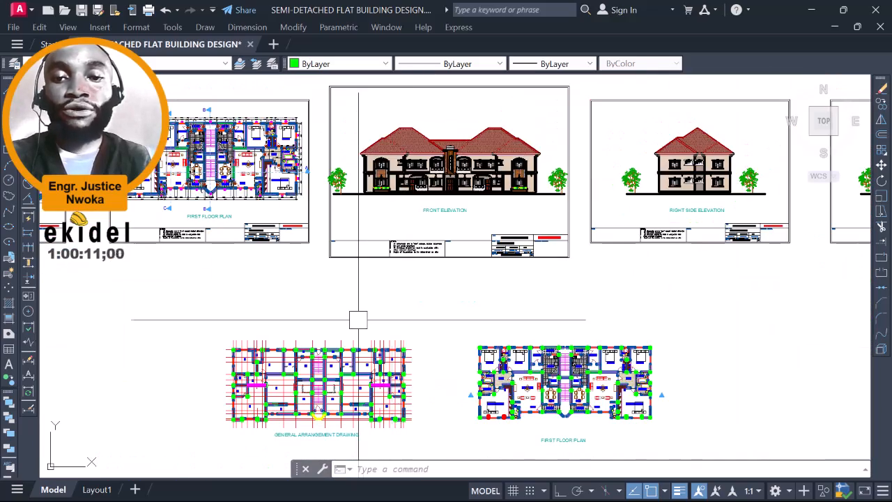
{"action": "middle_click_drag", "start_coordinate": [379, 299], "coordinate": [417, 278]}
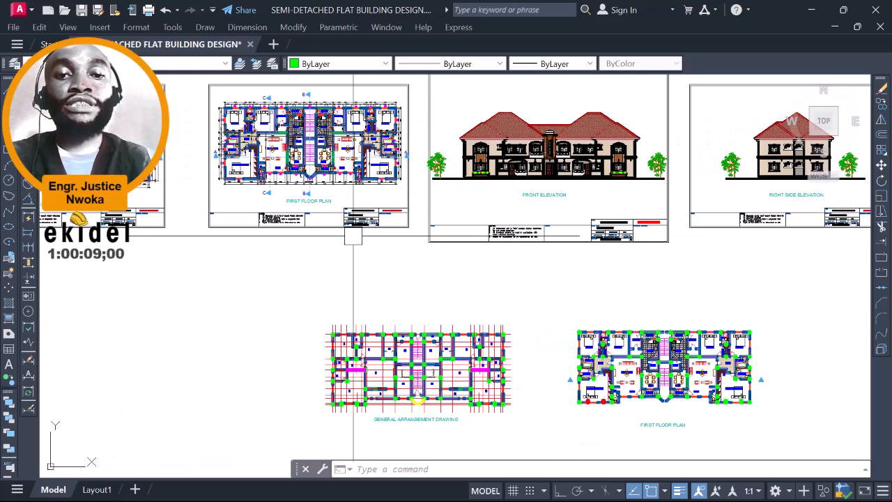
{"action": "scroll", "coordinate": [308, 178], "scroll_direction": "up", "scroll_amount": 10}
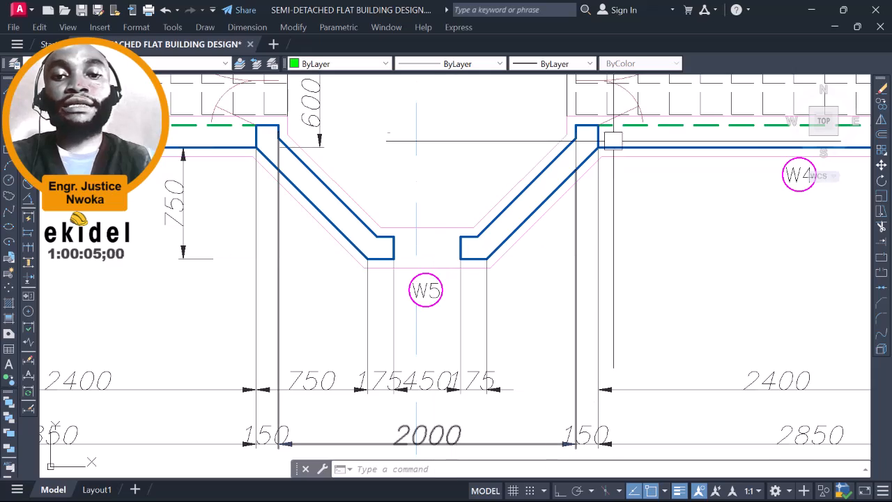
{"action": "scroll", "coordinate": [319, 251], "scroll_direction": "down", "scroll_amount": 10}
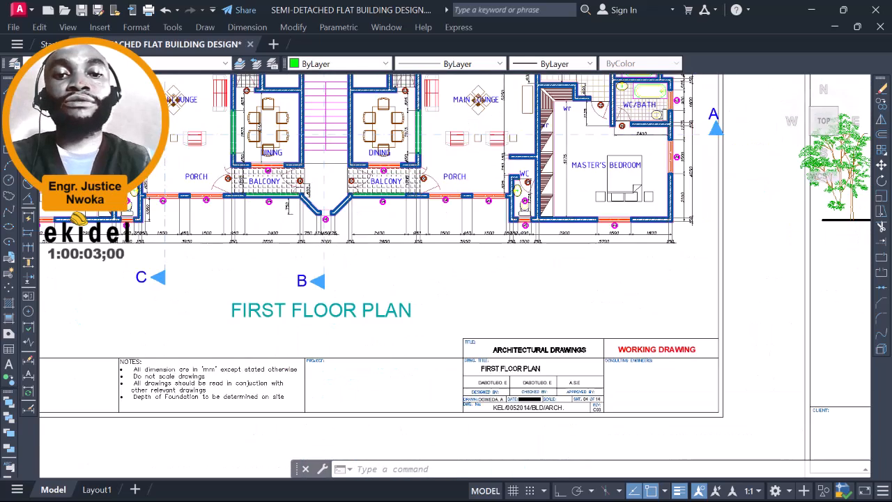
Step: Examine the roof plan around the projecting front bay and the central strip above the stairs
{"action": "middle_click_drag", "start_coordinate": [602, 241], "coordinate": [332, 237]}
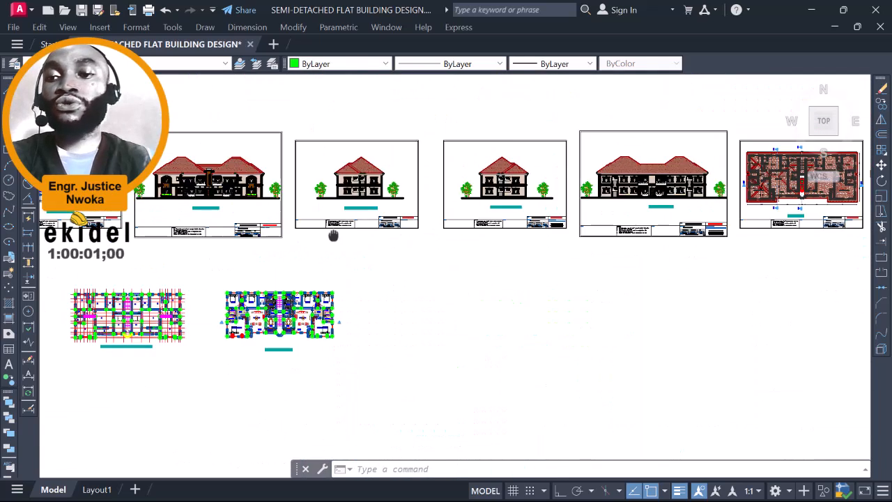
{"action": "scroll", "coordinate": [737, 199], "scroll_direction": "up", "scroll_amount": 2}
{"action": "scroll", "coordinate": [764, 199], "scroll_direction": "up", "scroll_amount": 4}
{"action": "middle_click_drag", "start_coordinate": [707, 199], "coordinate": [560, 218]}
{"action": "scroll", "coordinate": [558, 216], "scroll_direction": "up", "scroll_amount": 8}
{"action": "scroll", "coordinate": [476, 202], "scroll_direction": "up", "scroll_amount": 2}
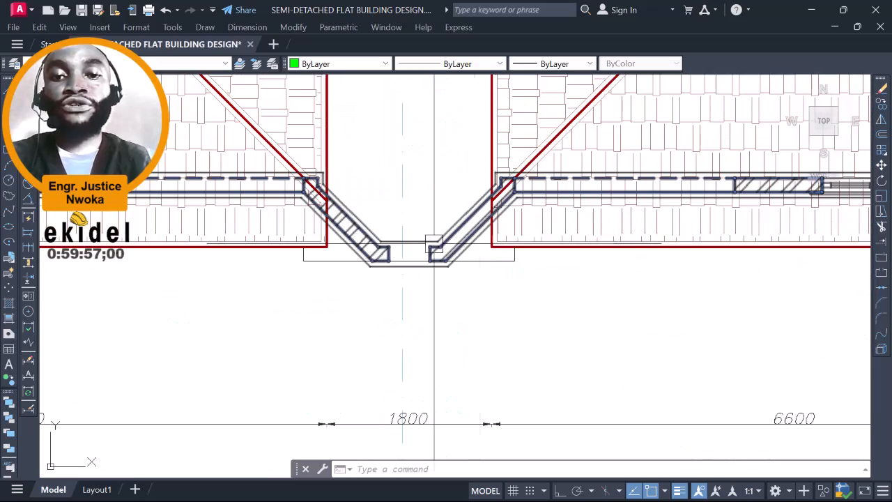
{"action": "scroll", "coordinate": [353, 245], "scroll_direction": "down", "scroll_amount": 4}
{"action": "scroll", "coordinate": [386, 211], "scroll_direction": "up", "scroll_amount": 3}
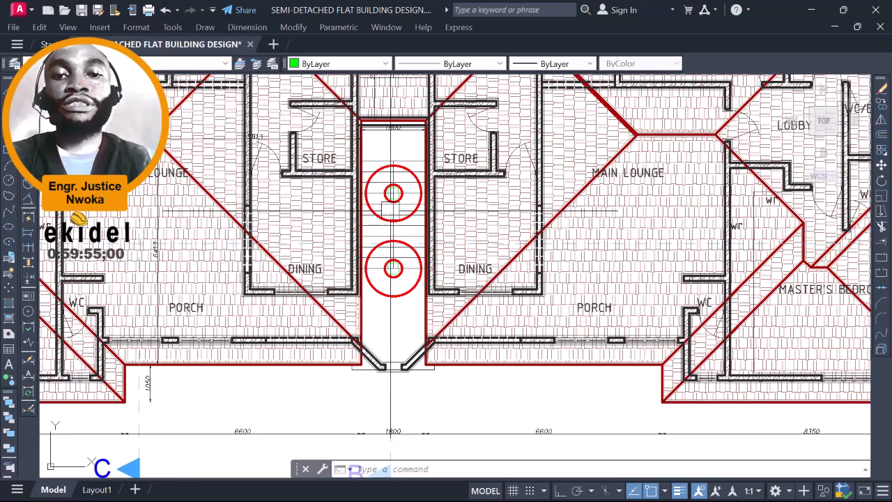
{"action": "scroll", "coordinate": [395, 153], "scroll_direction": "up", "scroll_amount": 2}
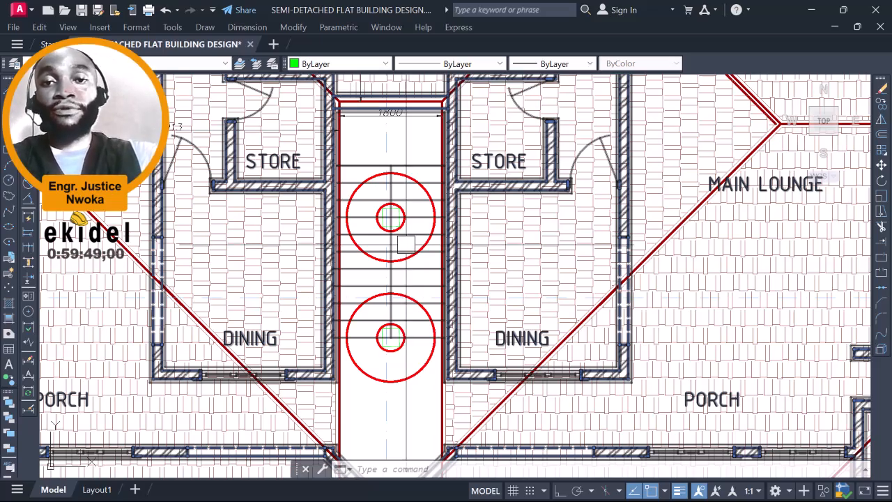
{"action": "scroll", "coordinate": [406, 243], "scroll_direction": "down", "scroll_amount": 10}
Step: Compare the front bay outline on the marked-up first floor plan with the one on the general arrangement drawing
{"action": "middle_click_drag", "start_coordinate": [385, 309], "coordinate": [541, 258]}
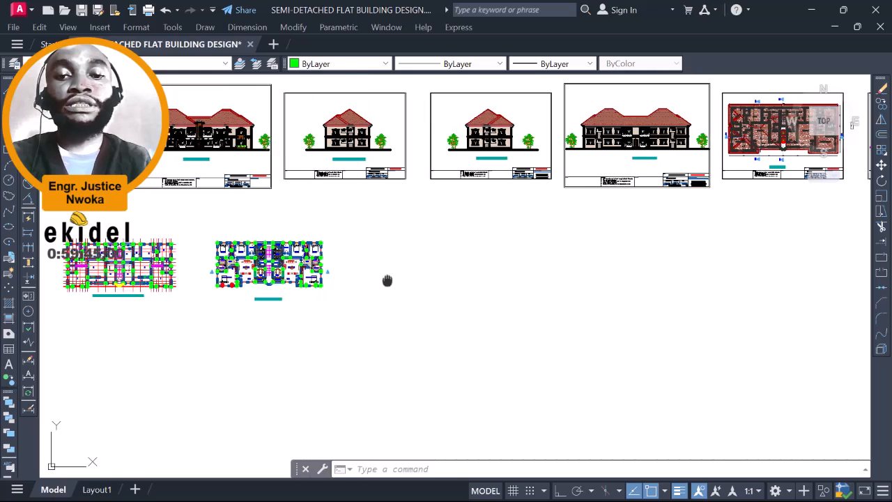
{"action": "middle_click_drag", "start_coordinate": [387, 280], "coordinate": [462, 275]}
{"action": "scroll", "coordinate": [370, 269], "scroll_direction": "up", "scroll_amount": 10}
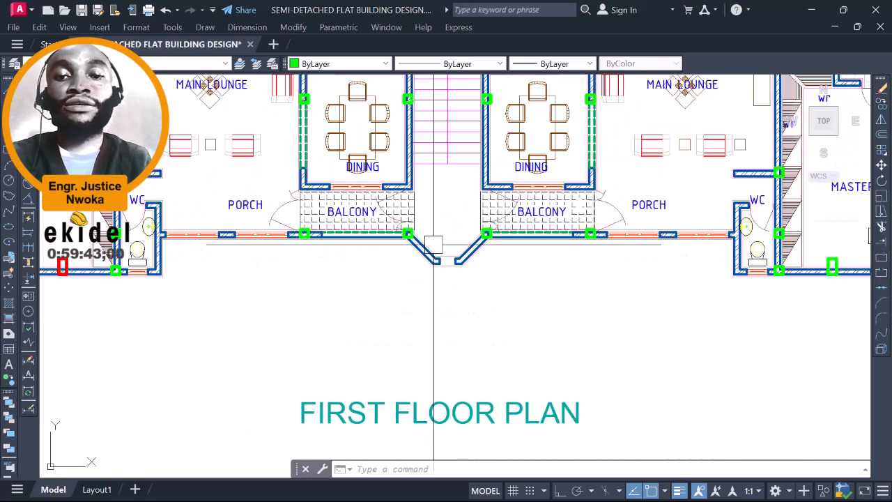
{"action": "scroll", "coordinate": [433, 243], "scroll_direction": "up", "scroll_amount": 2}
{"action": "scroll", "coordinate": [650, 216], "scroll_direction": "down", "scroll_amount": 6}
{"action": "middle_click_drag", "start_coordinate": [192, 264], "coordinate": [526, 261]}
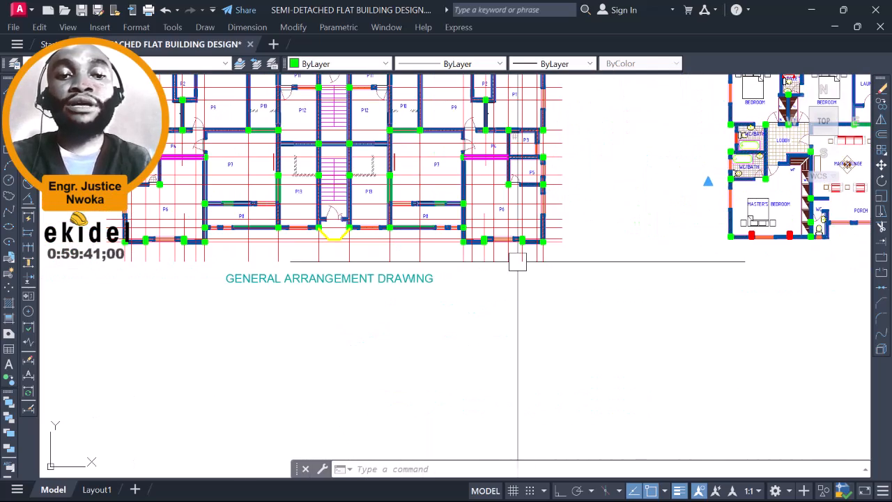
{"action": "scroll", "coordinate": [301, 225], "scroll_direction": "up", "scroll_amount": 2}
{"action": "scroll", "coordinate": [331, 227], "scroll_direction": "up", "scroll_amount": 6}
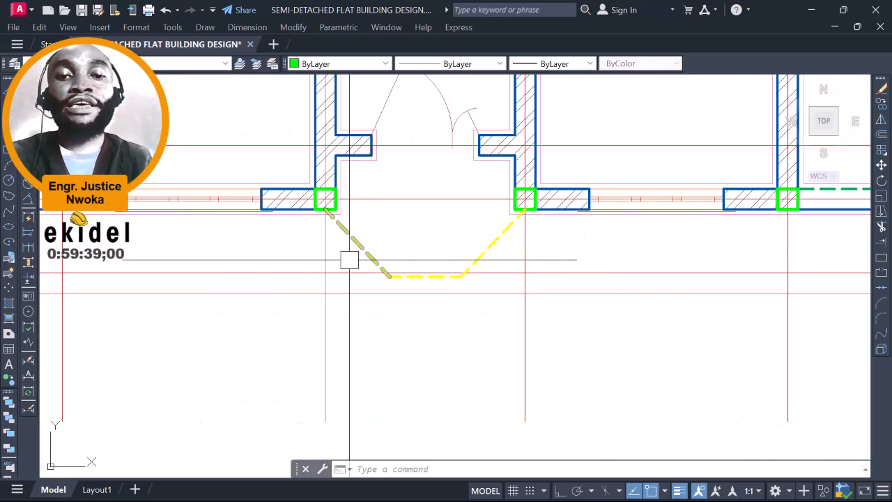
{"action": "scroll", "coordinate": [432, 262], "scroll_direction": "up", "scroll_amount": 2}
{"action": "scroll", "coordinate": [613, 137], "scroll_direction": "down", "scroll_amount": 5}
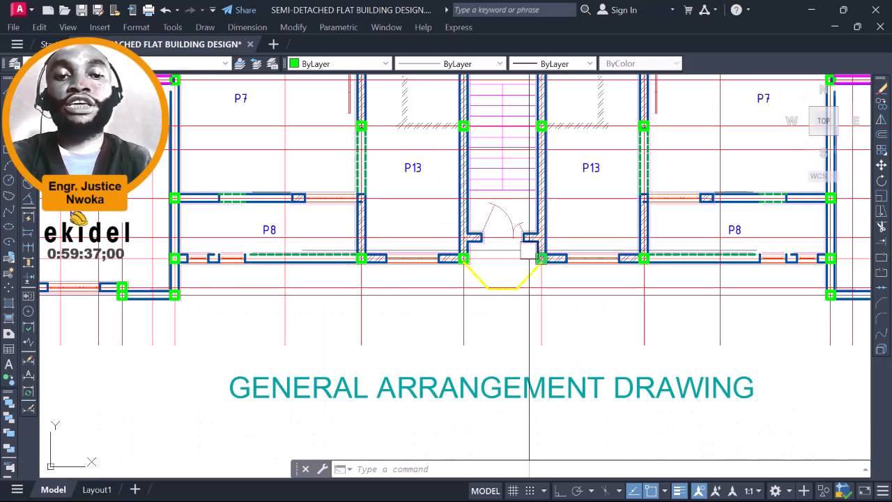
Step: Examine the adjoining column outlines beside the front window of room P6 on the general arrangement drawing
{"action": "middle_click_drag", "start_coordinate": [523, 263], "coordinate": [547, 308]}
{"action": "middle_click_drag", "start_coordinate": [430, 302], "coordinate": [537, 278]}
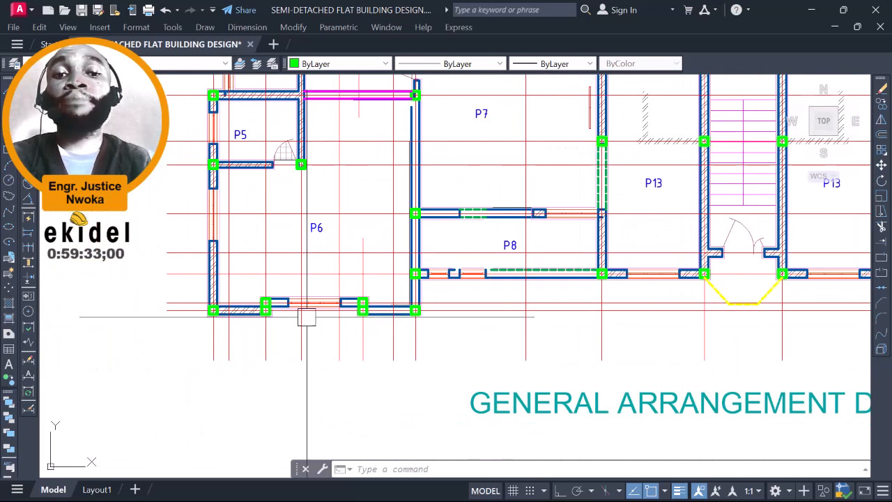
{"action": "scroll", "coordinate": [276, 313], "scroll_direction": "up", "scroll_amount": 4}
{"action": "scroll", "coordinate": [274, 317], "scroll_direction": "up", "scroll_amount": 7}
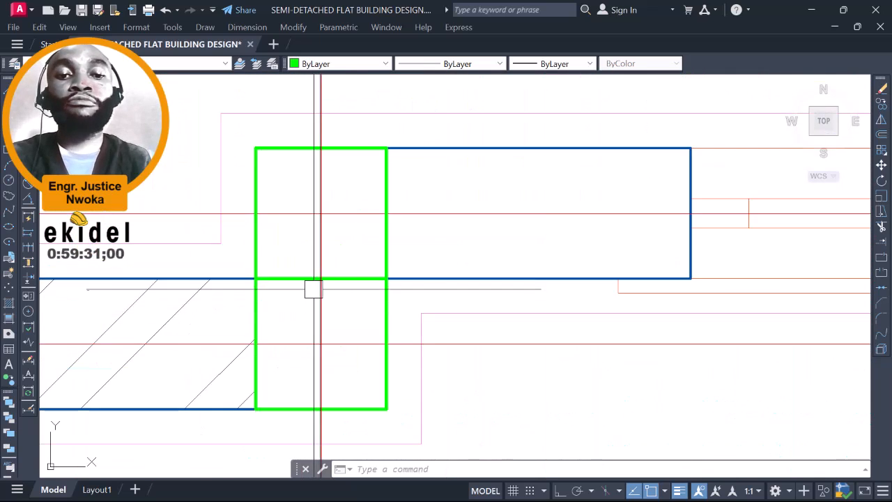
{"action": "scroll", "coordinate": [289, 308], "scroll_direction": "down", "scroll_amount": 4}
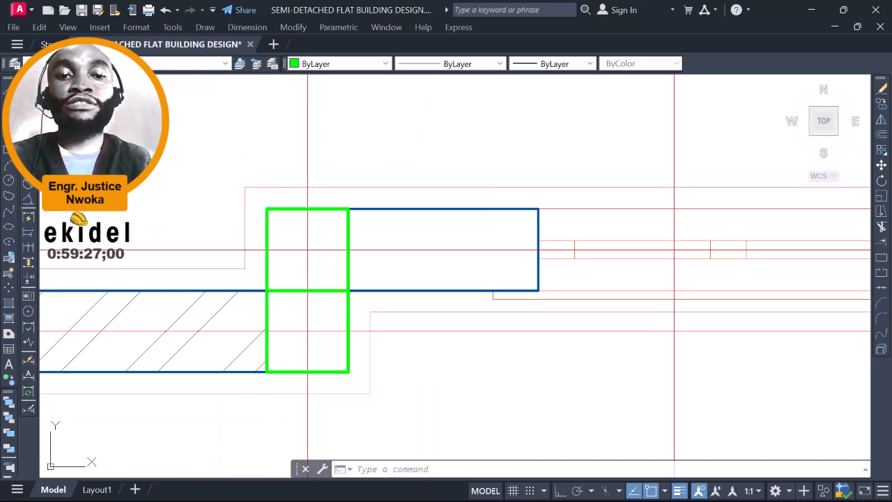
{"action": "left_click", "coordinate": [278, 292]}
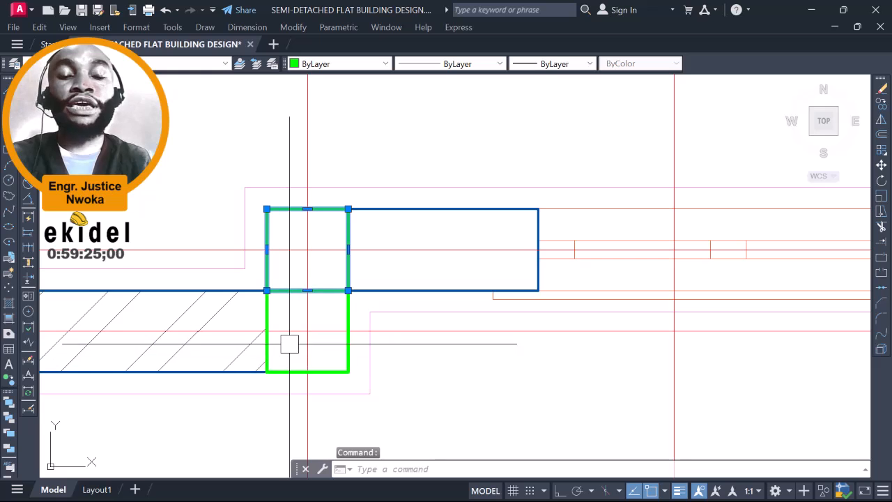
{"action": "key", "text": "Escape"}
{"action": "scroll", "coordinate": [265, 315], "scroll_direction": "up", "scroll_amount": 2}
{"action": "left_click", "coordinate": [267, 313]}
{"action": "left_click", "coordinate": [271, 259]}
{"action": "scroll", "coordinate": [286, 230], "scroll_direction": "down", "scroll_amount": 2}
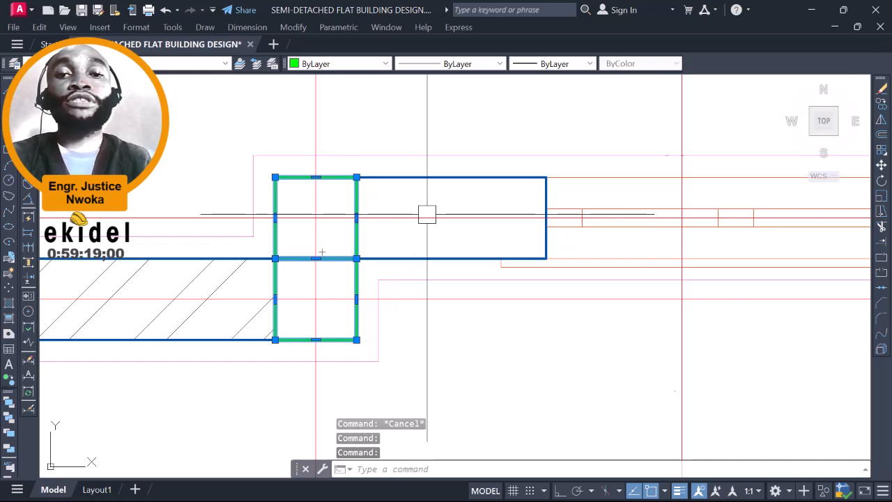
{"action": "key", "text": "Escape"}
Step: Switch back to ProtaStructure and inspect the adjoining columns 1C51 and 1C53 at the front wall of room P6
{"action": "left_click", "coordinate": [811, 10]}
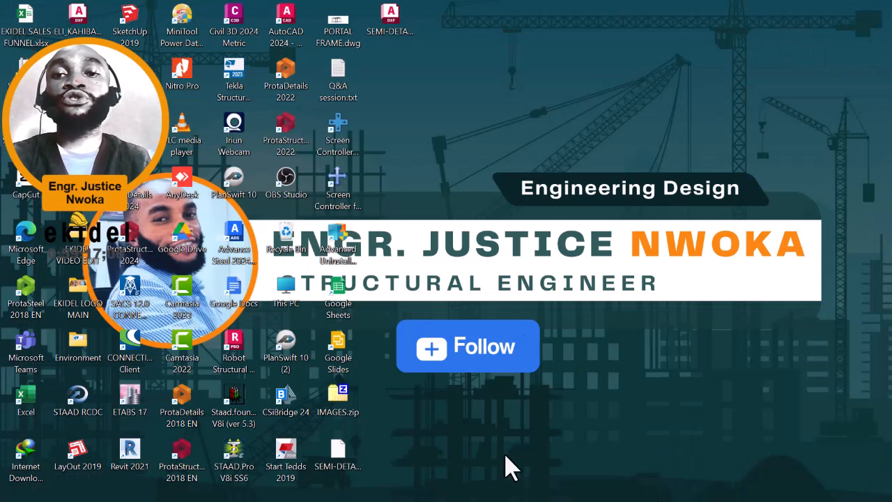
{"action": "left_click", "coordinate": [517, 489]}
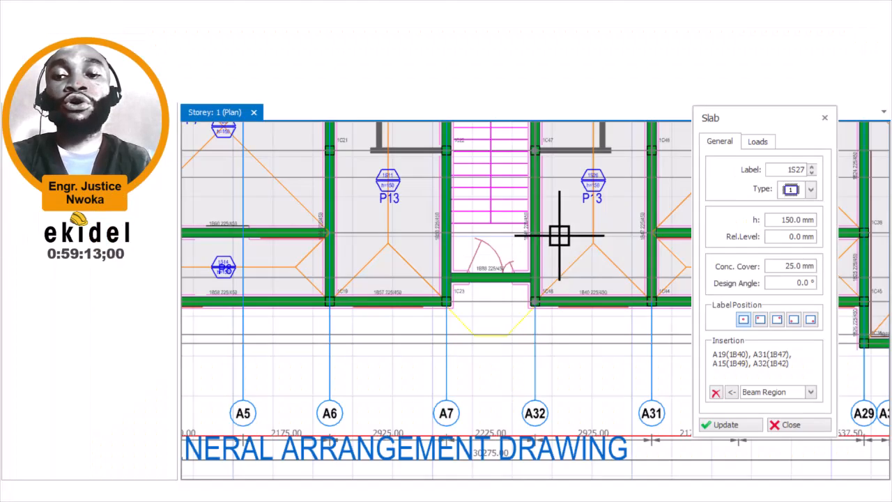
{"action": "scroll", "coordinate": [559, 236], "scroll_direction": "down", "scroll_amount": 1}
{"action": "middle_click_drag", "start_coordinate": [335, 256], "coordinate": [639, 254]}
{"action": "scroll", "coordinate": [434, 260], "scroll_direction": "up", "scroll_amount": 6}
{"action": "scroll", "coordinate": [362, 367], "scroll_direction": "up", "scroll_amount": 2}
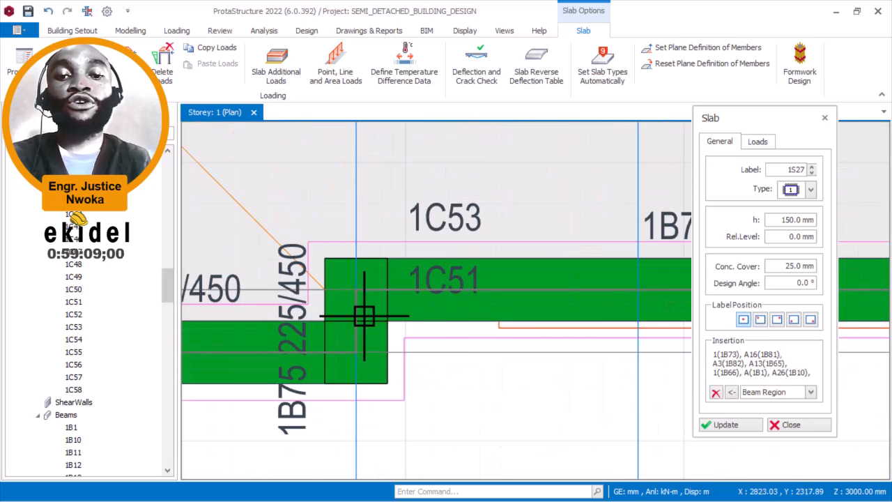
{"action": "scroll", "coordinate": [357, 353], "scroll_direction": "up", "scroll_amount": 1}
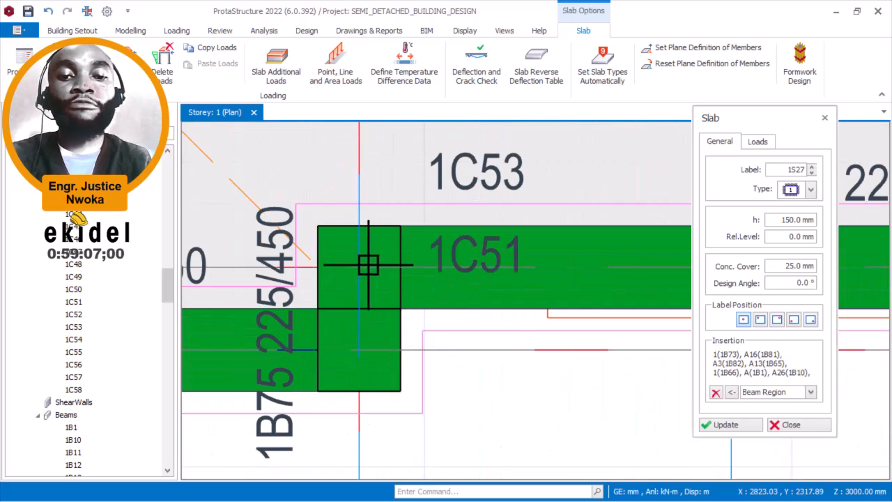
{"action": "scroll", "coordinate": [343, 342], "scroll_direction": "down", "scroll_amount": 2}
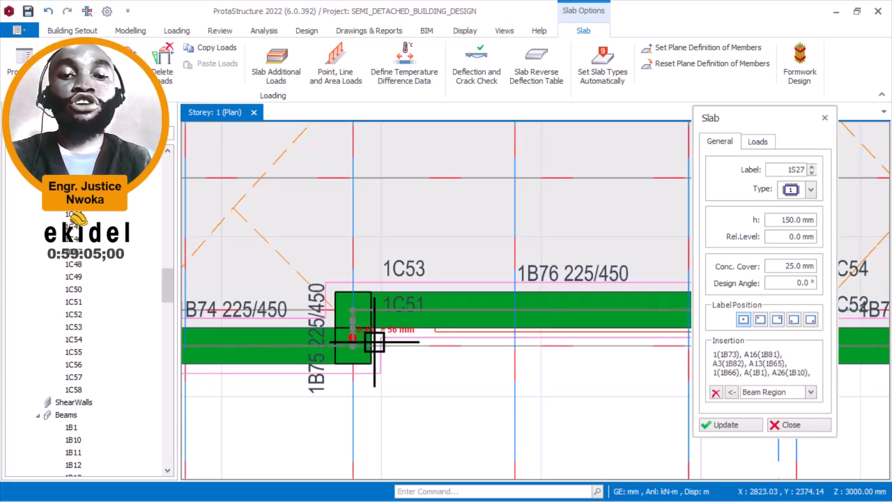
{"action": "scroll", "coordinate": [364, 325], "scroll_direction": "down", "scroll_amount": 2}
{"action": "scroll", "coordinate": [354, 314], "scroll_direction": "up", "scroll_amount": 2}
{"action": "scroll", "coordinate": [373, 360], "scroll_direction": "down", "scroll_amount": 4}
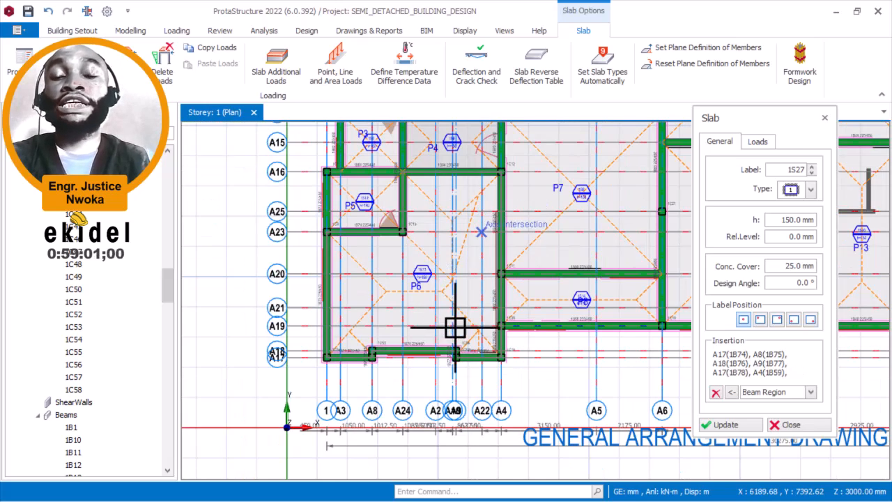
Step: Review the slab layout across both flats and the projecting front bay between axes A7 and A32
{"action": "scroll", "coordinate": [459, 319], "scroll_direction": "up", "scroll_amount": 1}
{"action": "scroll", "coordinate": [446, 292], "scroll_direction": "up", "scroll_amount": 1}
{"action": "scroll", "coordinate": [419, 297], "scroll_direction": "down", "scroll_amount": 3}
{"action": "scroll", "coordinate": [527, 294], "scroll_direction": "down", "scroll_amount": 3}
{"action": "scroll", "coordinate": [412, 334], "scroll_direction": "up", "scroll_amount": 2}
{"action": "scroll", "coordinate": [486, 340], "scroll_direction": "up", "scroll_amount": 1}
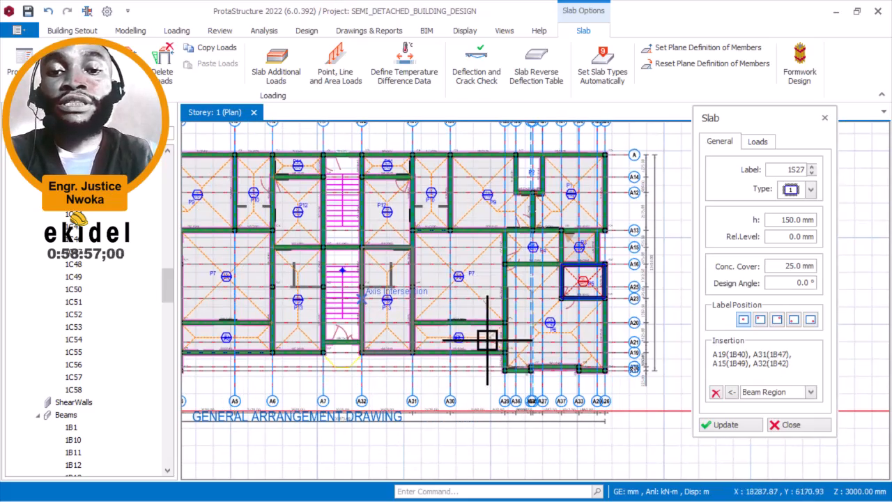
{"action": "middle_click_drag", "start_coordinate": [506, 343], "coordinate": [577, 329]}
{"action": "middle_click_drag", "start_coordinate": [490, 320], "coordinate": [561, 320]}
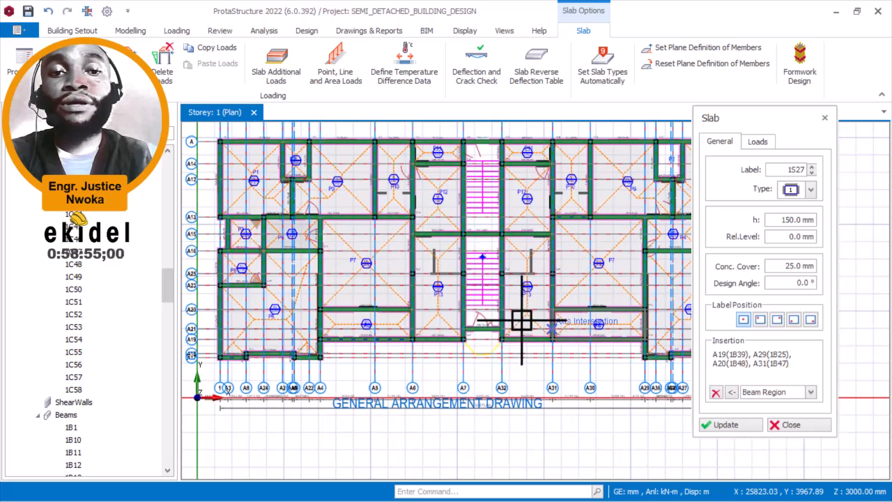
{"action": "scroll", "coordinate": [490, 358], "scroll_direction": "up", "scroll_amount": 5}
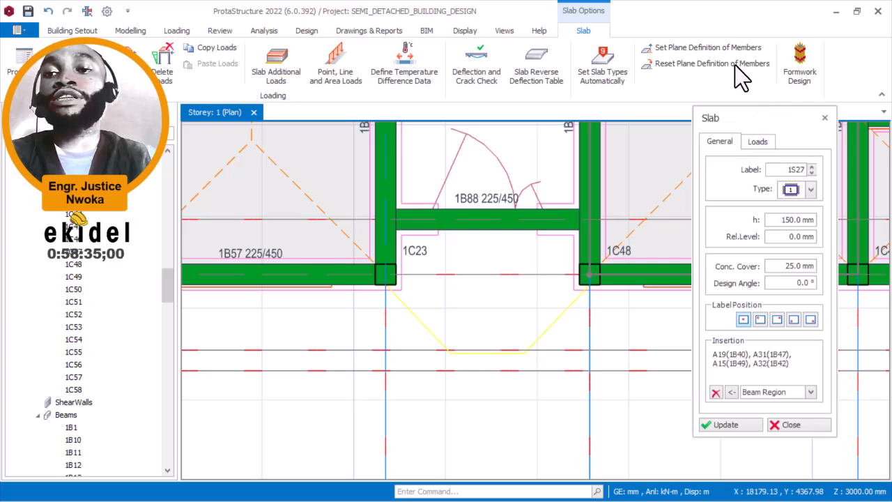
Step: Insert a 150 mm slab in the empty P2 beam region enclosed by beams 1B19, 1B9, 1B21 and 1B18
{"action": "left_click", "coordinate": [825, 119]}
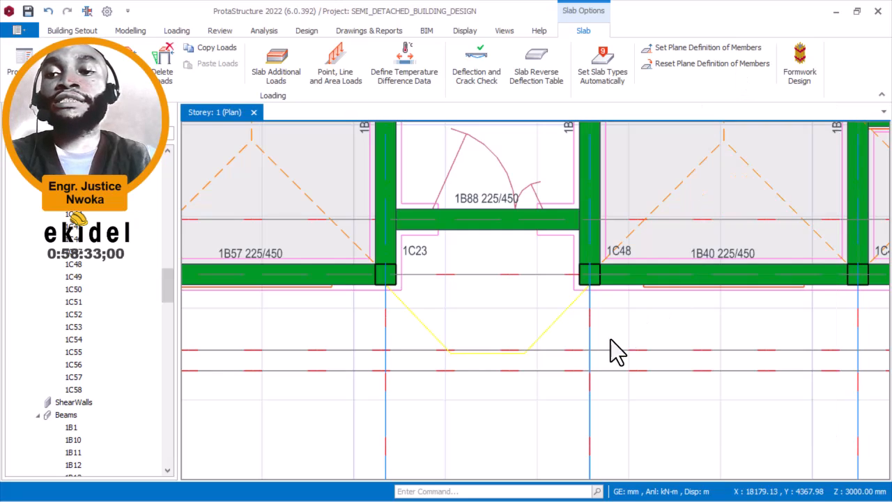
{"action": "scroll", "coordinate": [541, 386], "scroll_direction": "down", "scroll_amount": 3}
{"action": "scroll", "coordinate": [532, 349], "scroll_direction": "down", "scroll_amount": 3}
{"action": "middle_click_drag", "start_coordinate": [735, 321], "coordinate": [630, 344]}
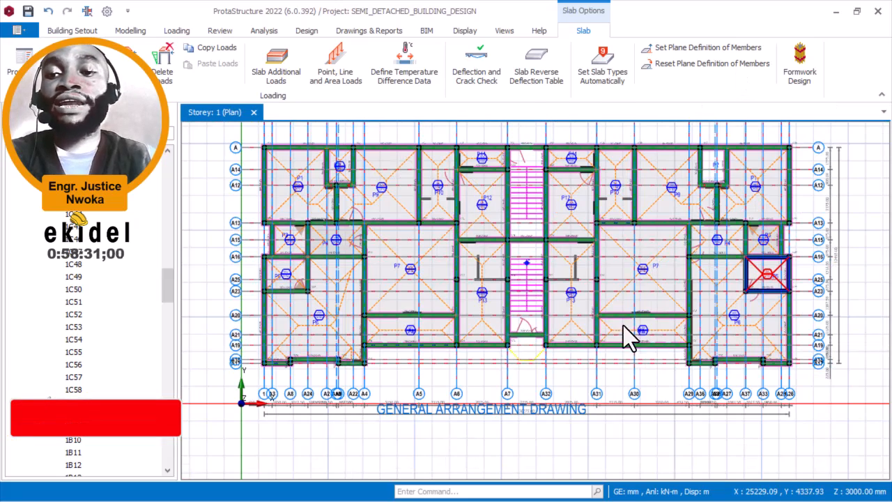
{"action": "scroll", "coordinate": [664, 287], "scroll_direction": "up", "scroll_amount": 3}
{"action": "scroll", "coordinate": [240, 288], "scroll_direction": "down", "scroll_amount": 3}
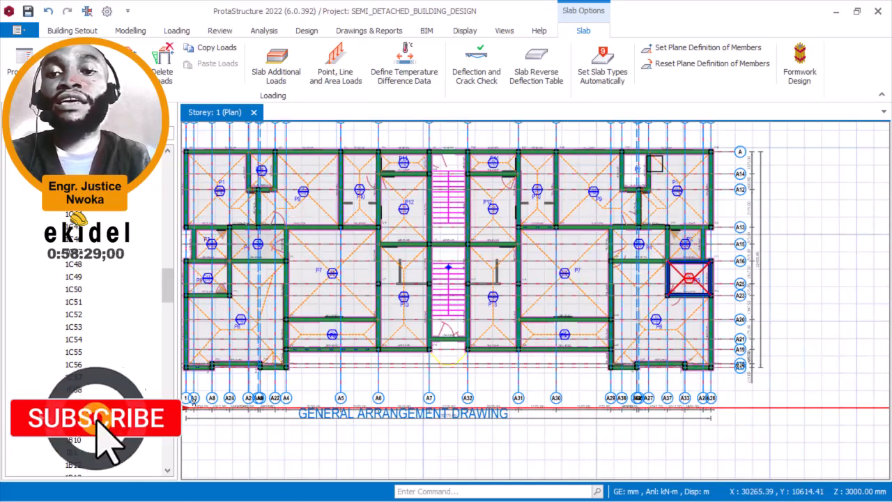
{"action": "scroll", "coordinate": [191, 411], "scroll_direction": "up", "scroll_amount": 4}
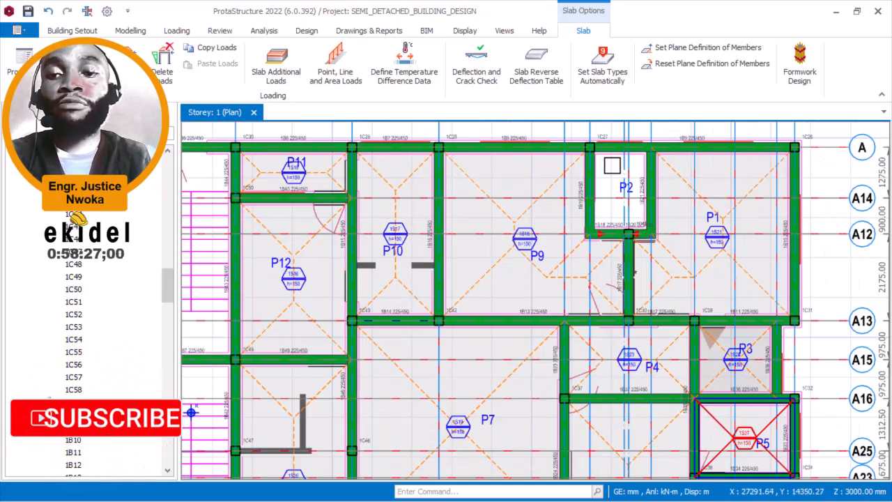
{"action": "right_click", "coordinate": [611, 166]}
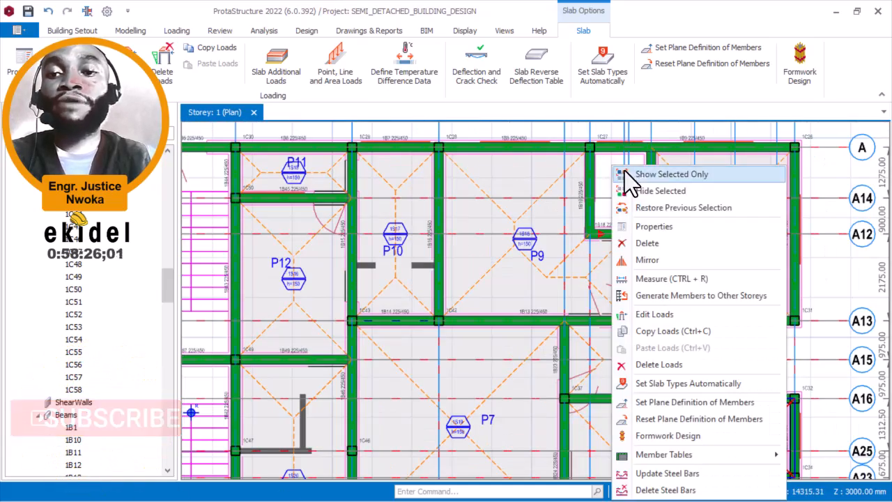
{"action": "left_click", "coordinate": [660, 224]}
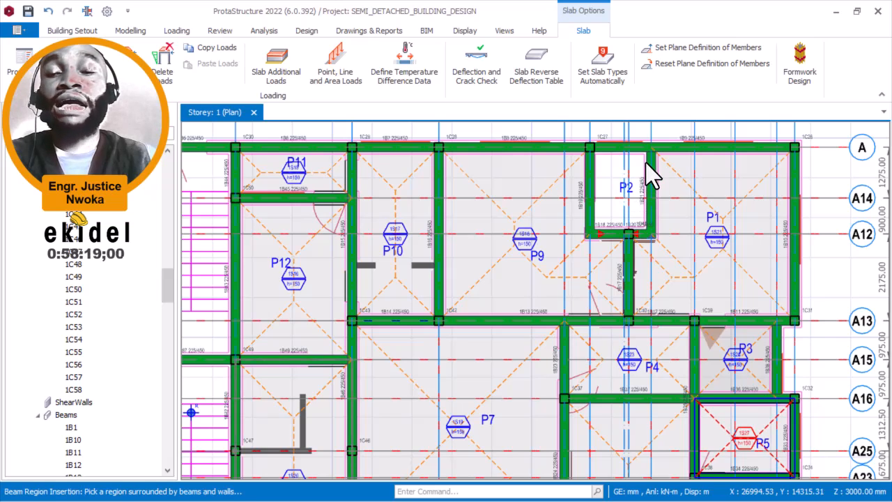
{"action": "scroll", "coordinate": [653, 169], "scroll_direction": "up", "scroll_amount": 3}
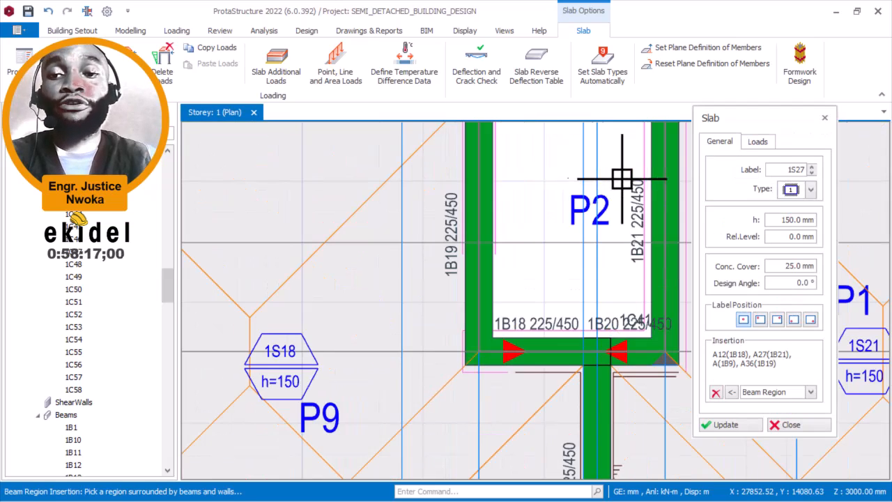
{"action": "scroll", "coordinate": [515, 192], "scroll_direction": "down", "scroll_amount": 1}
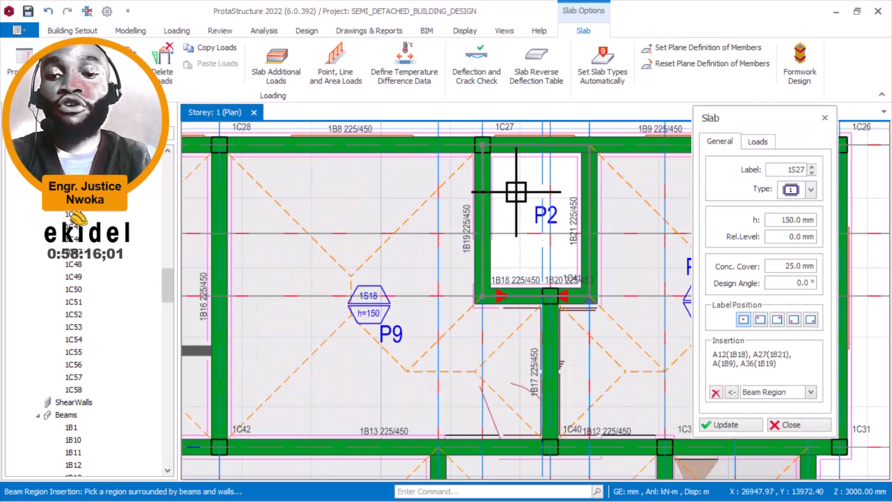
{"action": "left_click", "coordinate": [529, 239]}
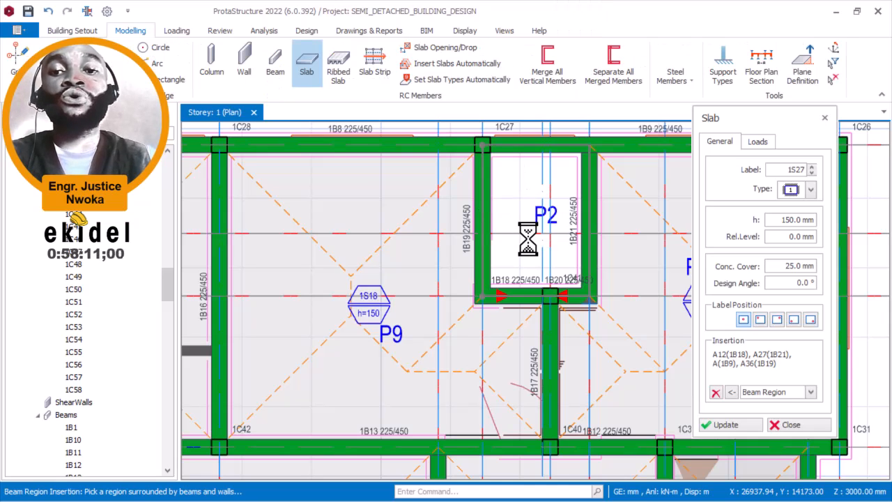
Step: Start a new axis for the projecting front bay between axes A7 and A32 with the Hidden Axis option enabled
{"action": "scroll", "coordinate": [613, 162], "scroll_direction": "down", "scroll_amount": 3}
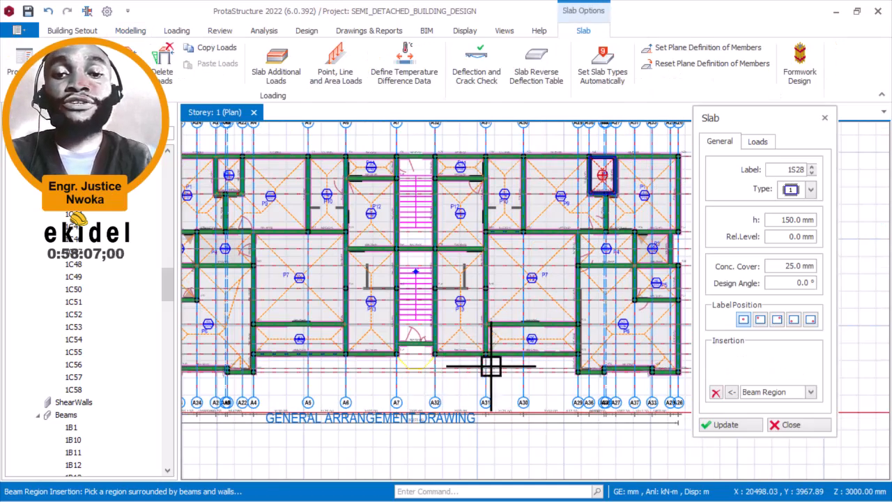
{"action": "middle_click_drag", "start_coordinate": [328, 400], "coordinate": [478, 360]}
{"action": "scroll", "coordinate": [478, 358], "scroll_direction": "up", "scroll_amount": 5}
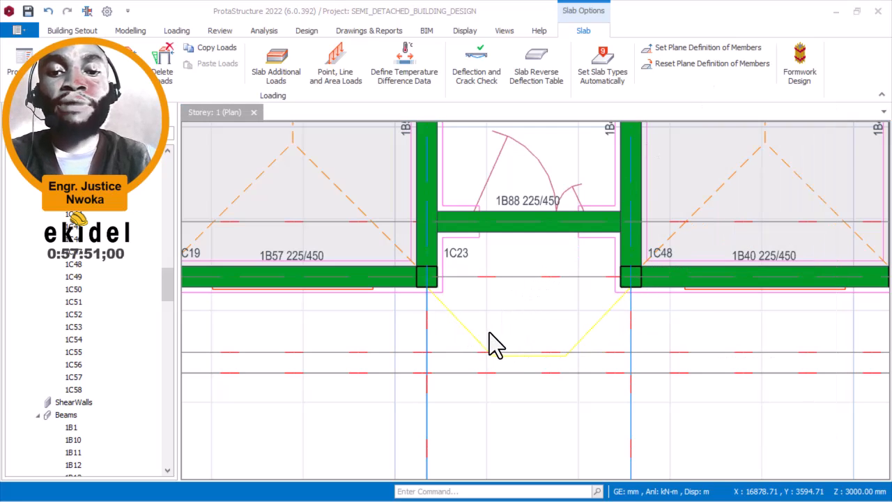
{"action": "scroll", "coordinate": [491, 331], "scroll_direction": "up", "scroll_amount": 1}
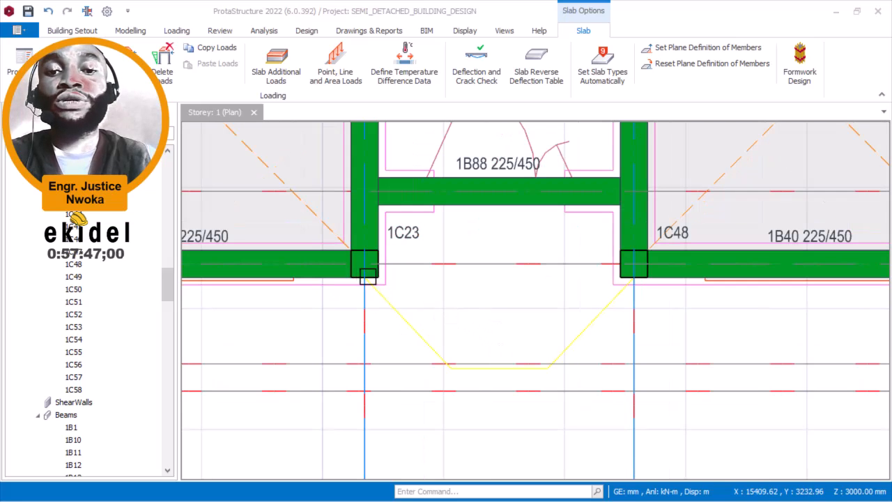
{"action": "scroll", "coordinate": [369, 278], "scroll_direction": "up", "scroll_amount": 2}
{"action": "scroll", "coordinate": [411, 317], "scroll_direction": "down", "scroll_amount": 3}
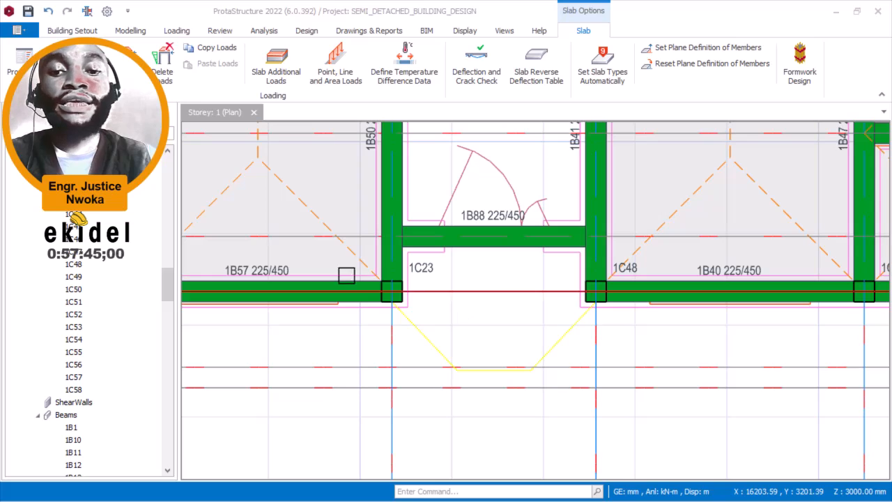
{"action": "left_click", "coordinate": [136, 27]}
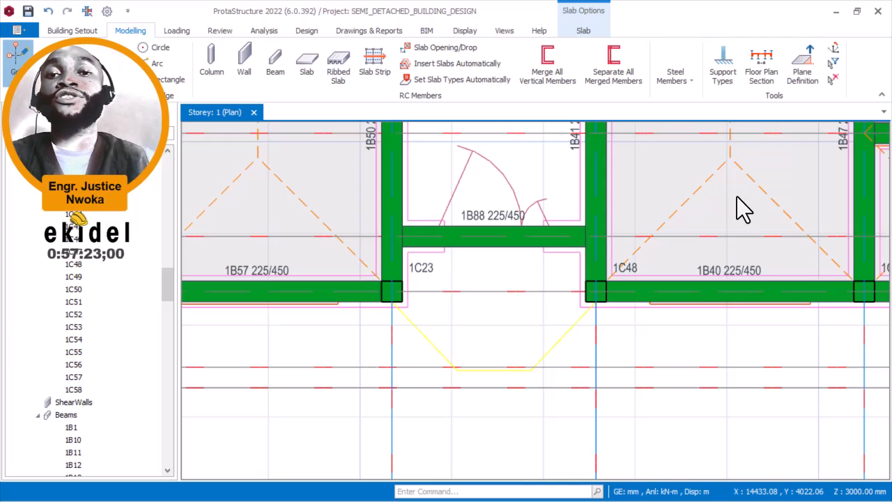
{"action": "left_click", "coordinate": [817, 293]}
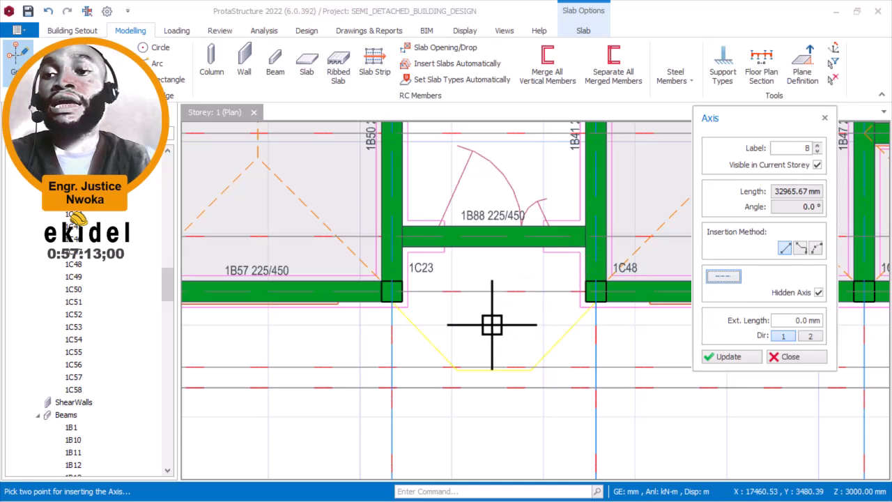
{"action": "scroll", "coordinate": [486, 324], "scroll_direction": "up", "scroll_amount": 2}
{"action": "scroll", "coordinate": [324, 259], "scroll_direction": "up", "scroll_amount": 1}
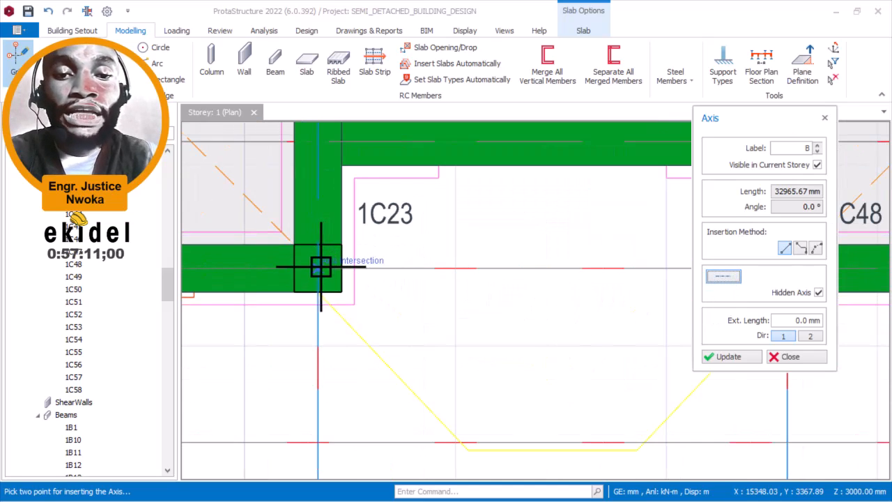
{"action": "left_click", "coordinate": [319, 266]}
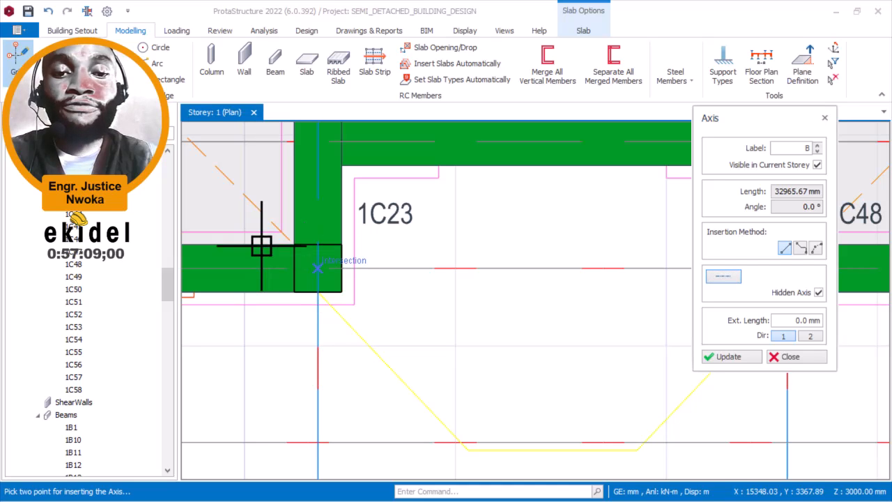
{"action": "scroll", "coordinate": [271, 215], "scroll_direction": "down", "scroll_amount": 2}
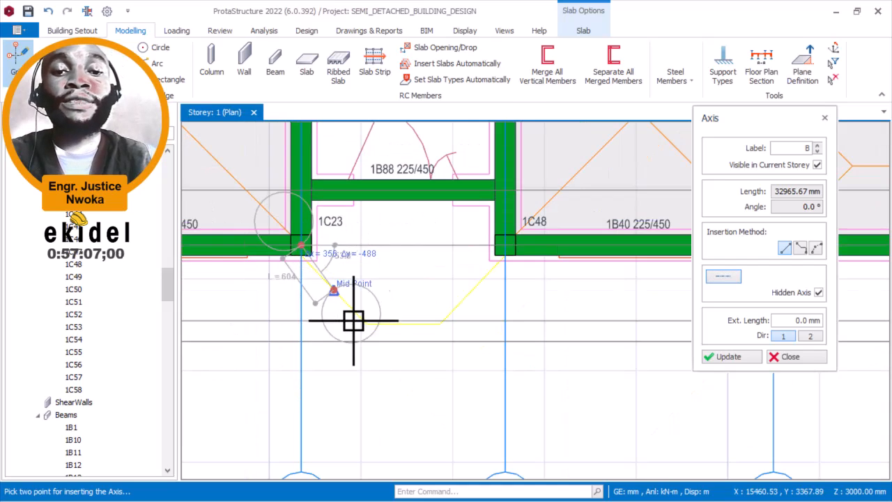
{"action": "scroll", "coordinate": [359, 324], "scroll_direction": "up", "scroll_amount": 4}
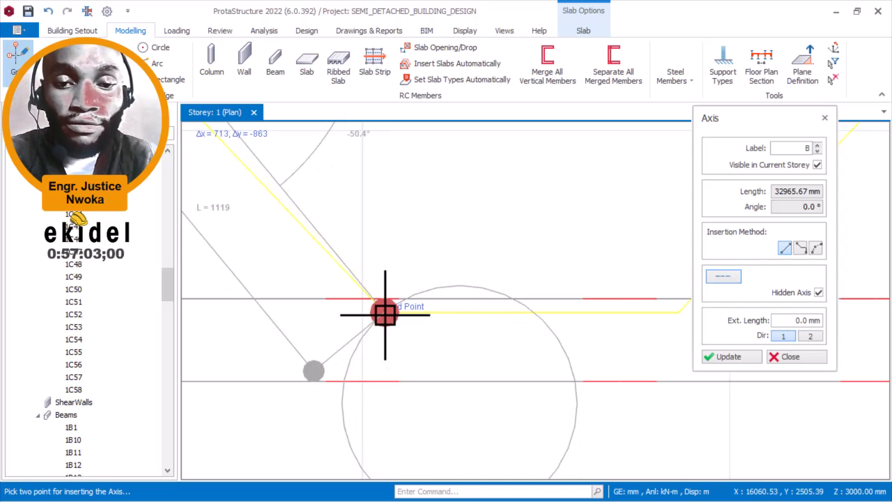
{"action": "key", "text": "Escape"}
Step: Draw a horizontal hidden axis along the front edge of the yellow bay outline, extending past its corner near axis A7
{"action": "scroll", "coordinate": [401, 319], "scroll_direction": "down", "scroll_amount": 2}
{"action": "scroll", "coordinate": [593, 319], "scroll_direction": "up", "scroll_amount": 2}
{"action": "left_click", "coordinate": [548, 317]}
{"action": "scroll", "coordinate": [549, 316], "scroll_direction": "down", "scroll_amount": 2}
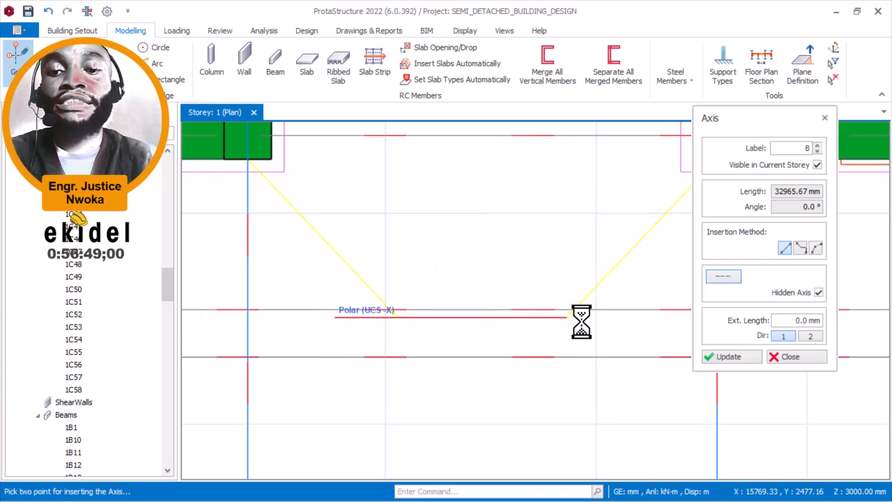
{"action": "key", "text": "Escape"}
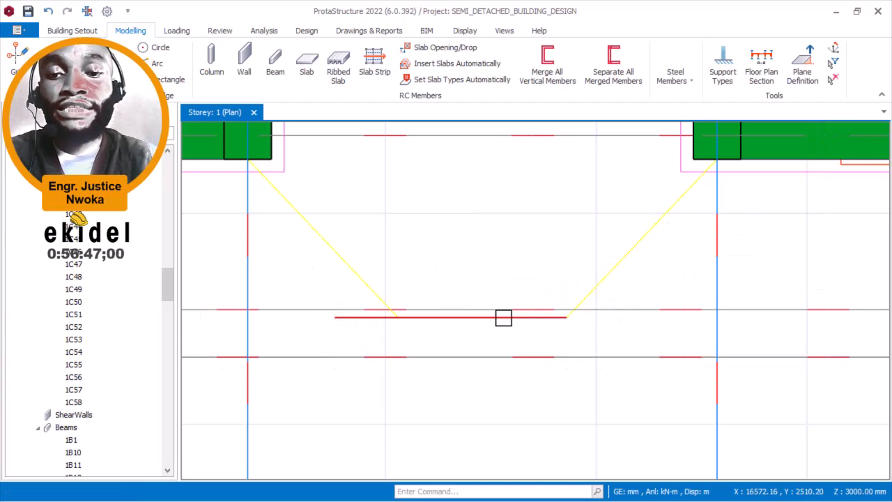
{"action": "right_click", "coordinate": [484, 238]}
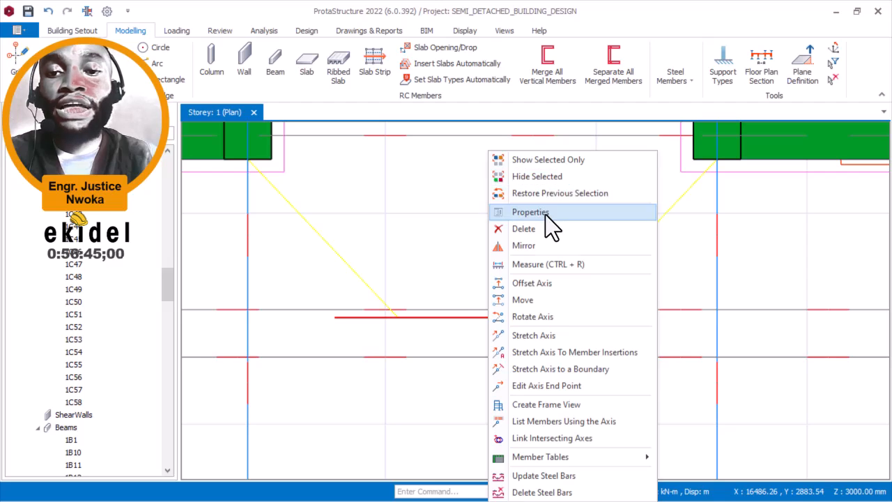
{"action": "left_click", "coordinate": [545, 213]}
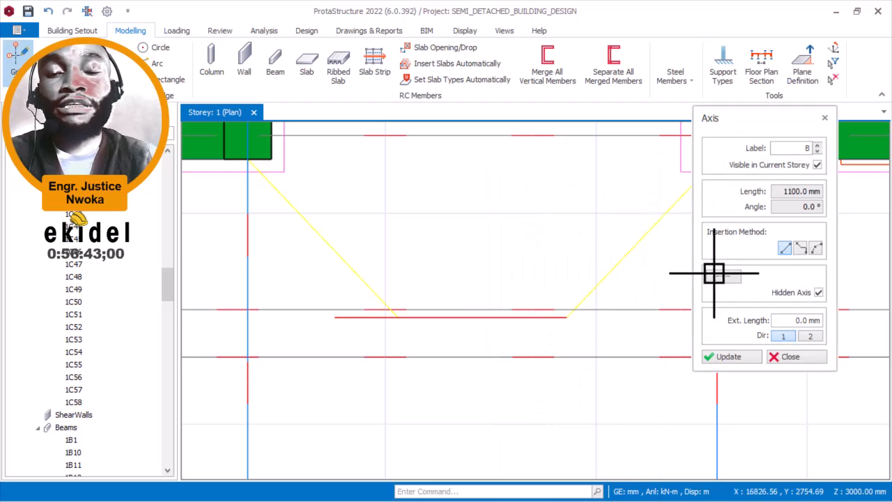
{"action": "key", "text": "Escape"}
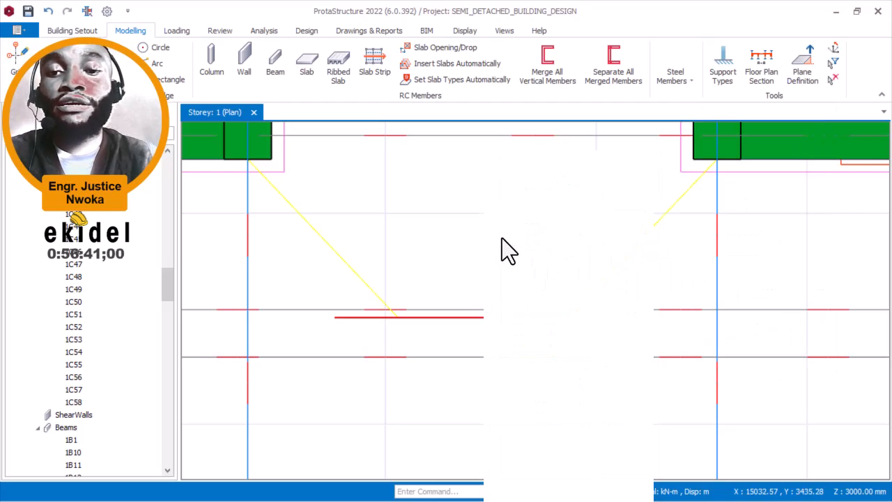
Step: Stretch the front hidden axis about 324 mm past the yellow bay outline's corner near axis A32
{"action": "right_click", "coordinate": [484, 237]}
{"action": "left_click", "coordinate": [547, 331]}
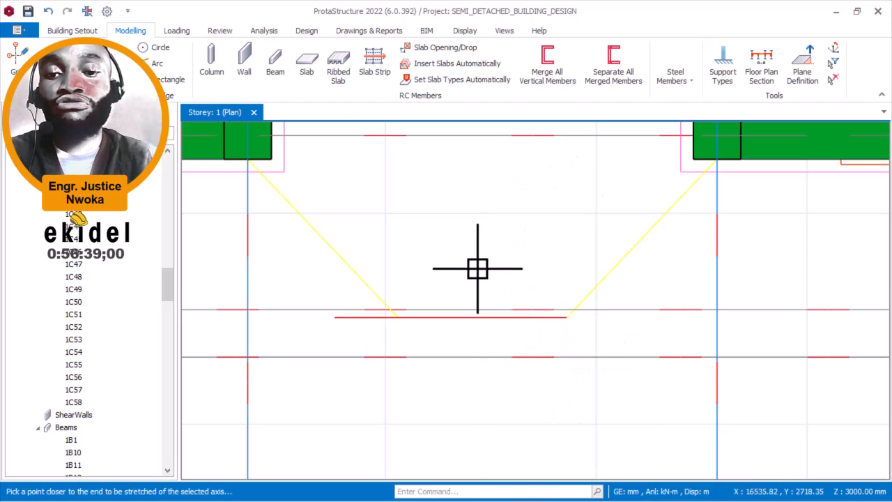
{"action": "scroll", "coordinate": [478, 269], "scroll_direction": "down", "scroll_amount": 1}
{"action": "scroll", "coordinate": [583, 300], "scroll_direction": "up", "scroll_amount": 1}
{"action": "scroll", "coordinate": [583, 299], "scroll_direction": "up", "scroll_amount": 2}
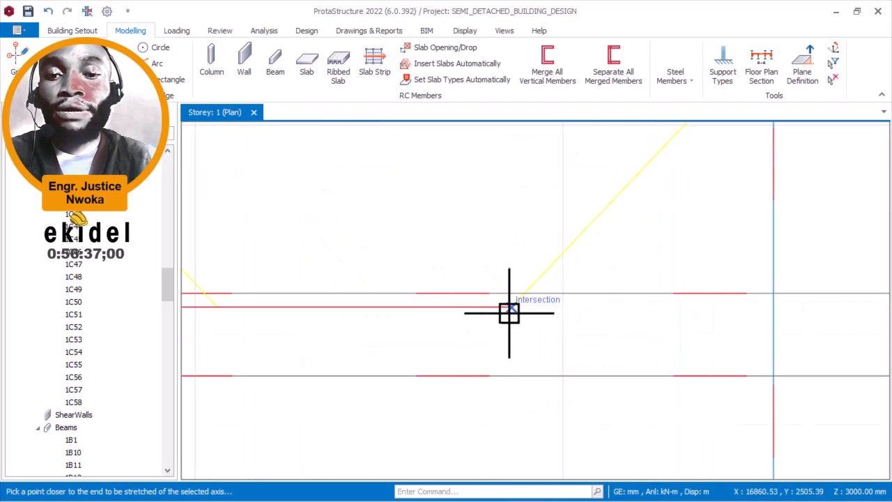
{"action": "left_click", "coordinate": [509, 311]}
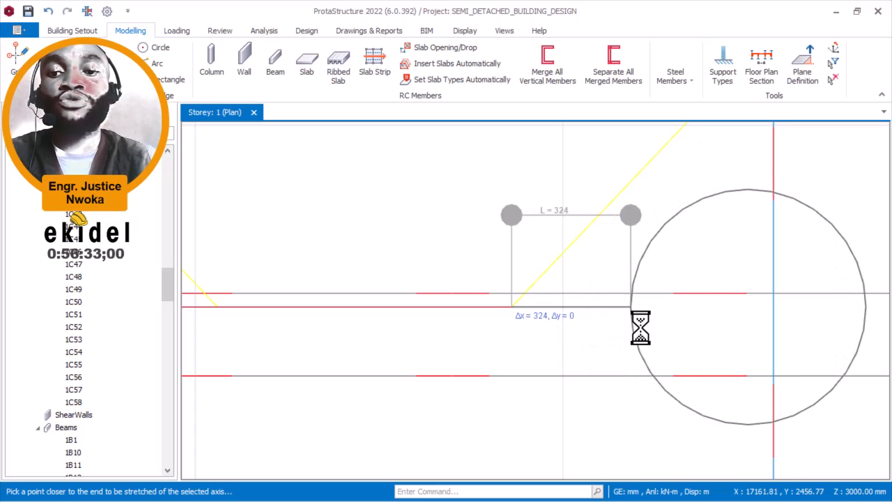
{"action": "key", "text": "Escape"}
Step: Open the axis properties of the stretched front axis, keeping Hidden Axis enabled for drawing further axes
{"action": "middle_click_drag", "start_coordinate": [488, 229], "coordinate": [606, 267]}
{"action": "scroll", "coordinate": [336, 352], "scroll_direction": "up", "scroll_amount": 1}
{"action": "scroll", "coordinate": [377, 340], "scroll_direction": "down", "scroll_amount": 3}
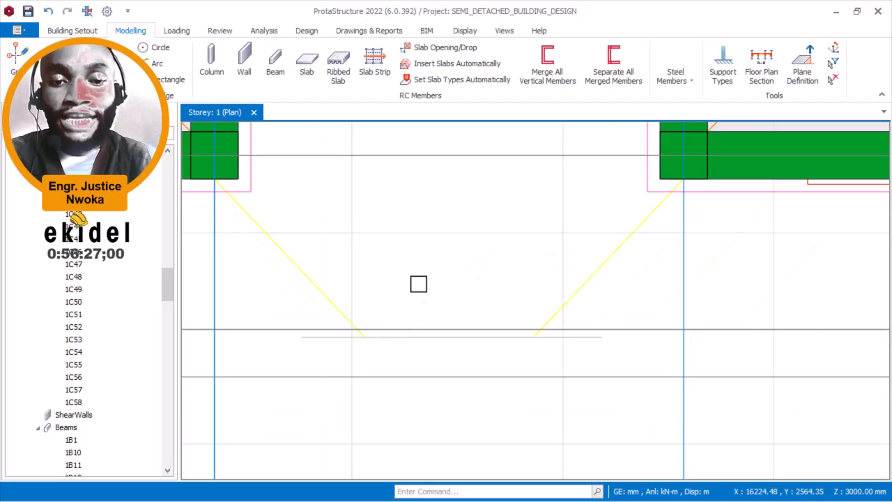
{"action": "middle_click_drag", "start_coordinate": [415, 294], "coordinate": [432, 318]}
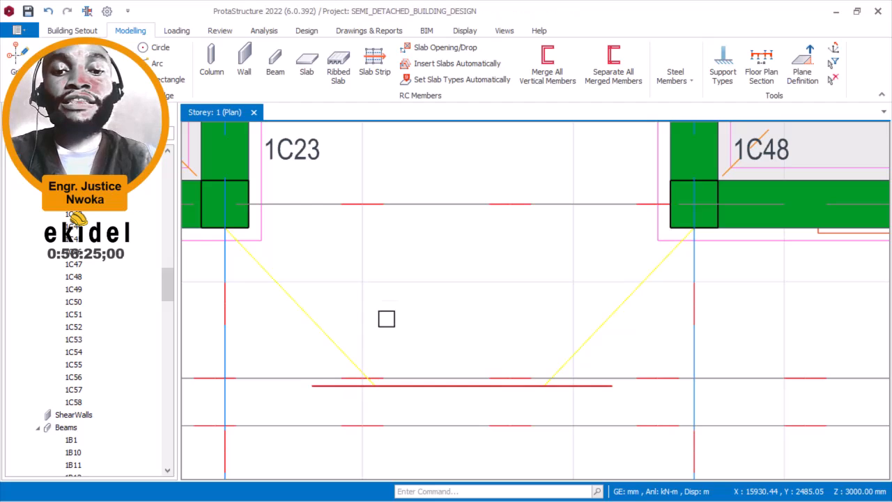
{"action": "right_click", "coordinate": [400, 229]}
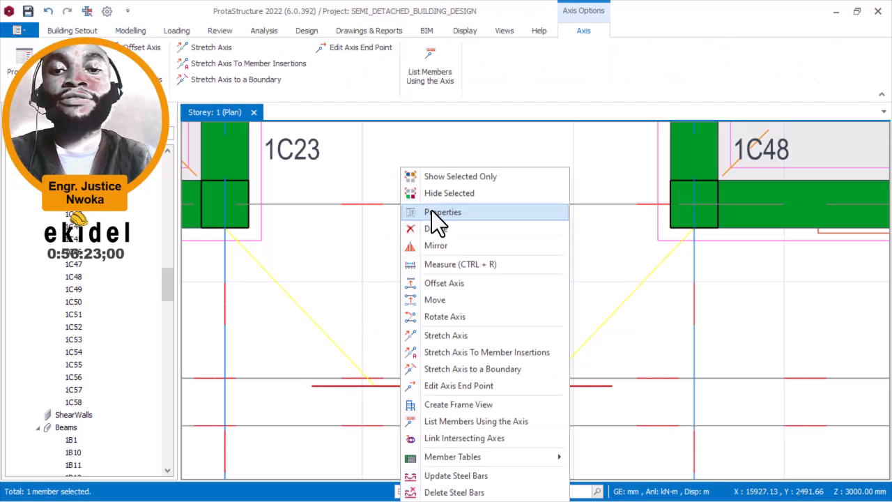
{"action": "left_click", "coordinate": [432, 211]}
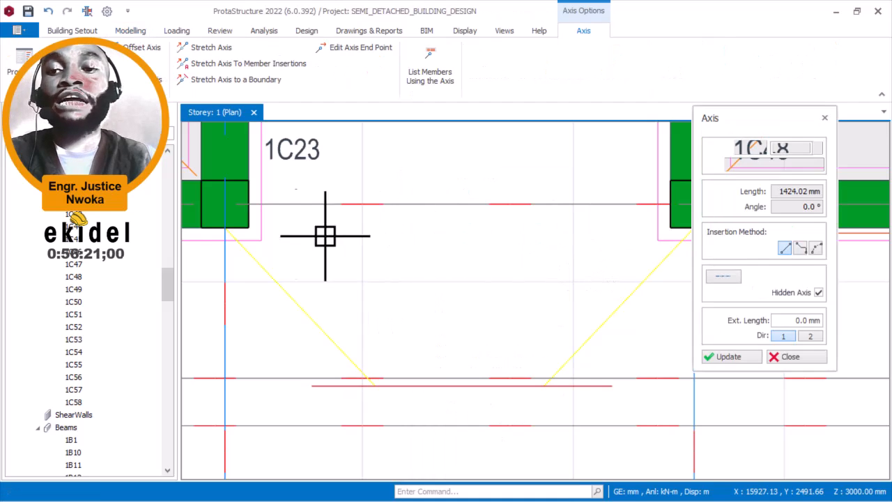
{"action": "scroll", "coordinate": [221, 203], "scroll_direction": "up", "scroll_amount": 1}
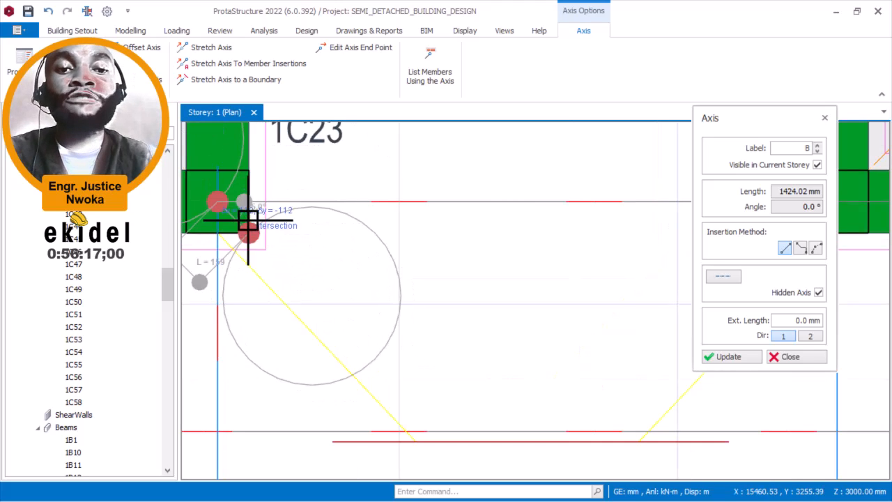
{"action": "scroll", "coordinate": [276, 232], "scroll_direction": "down", "scroll_amount": 1}
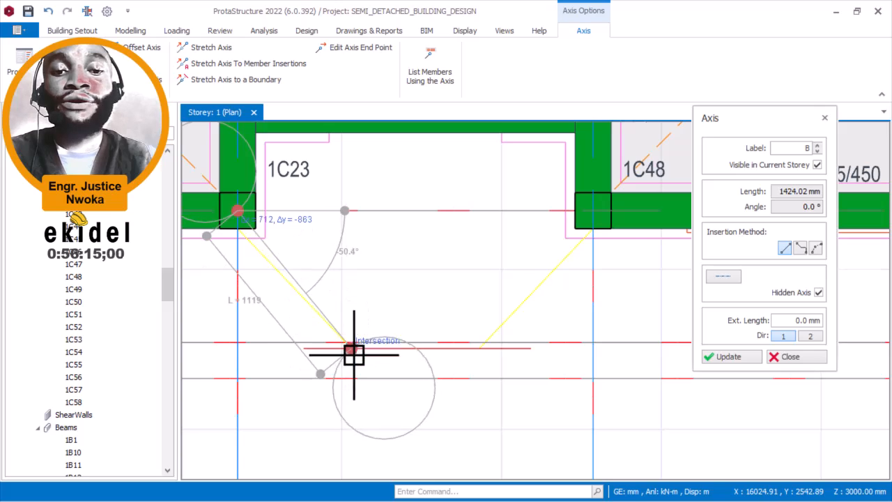
{"action": "scroll", "coordinate": [354, 352], "scroll_direction": "up", "scroll_amount": 2}
{"action": "scroll", "coordinate": [355, 357], "scroll_direction": "up", "scroll_amount": 1}
{"action": "scroll", "coordinate": [445, 326], "scroll_direction": "down", "scroll_amount": 3}
{"action": "scroll", "coordinate": [322, 221], "scroll_direction": "up", "scroll_amount": 1}
{"action": "scroll", "coordinate": [300, 195], "scroll_direction": "down", "scroll_amount": 2}
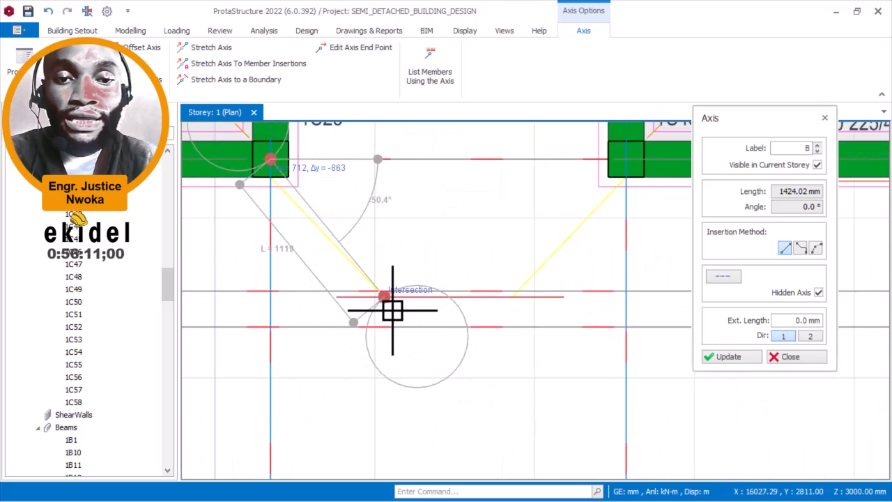
{"action": "scroll", "coordinate": [391, 308], "scroll_direction": "up", "scroll_amount": 3}
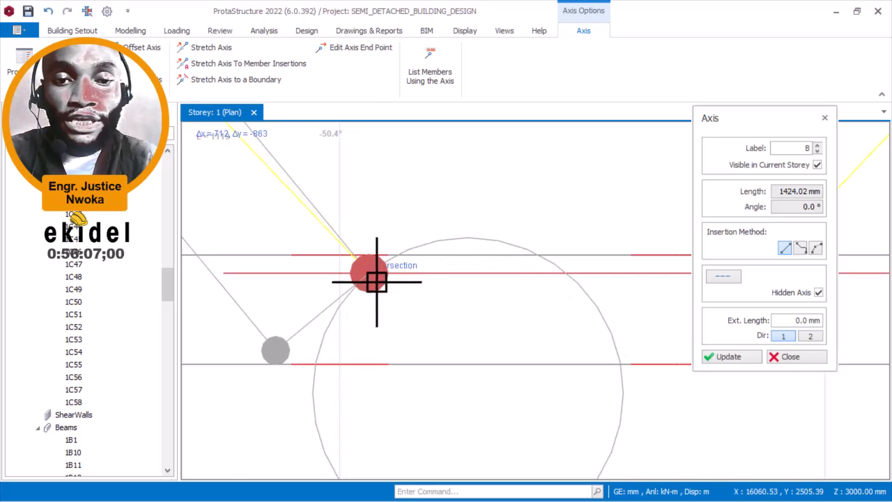
{"action": "scroll", "coordinate": [374, 279], "scroll_direction": "down", "scroll_amount": 2}
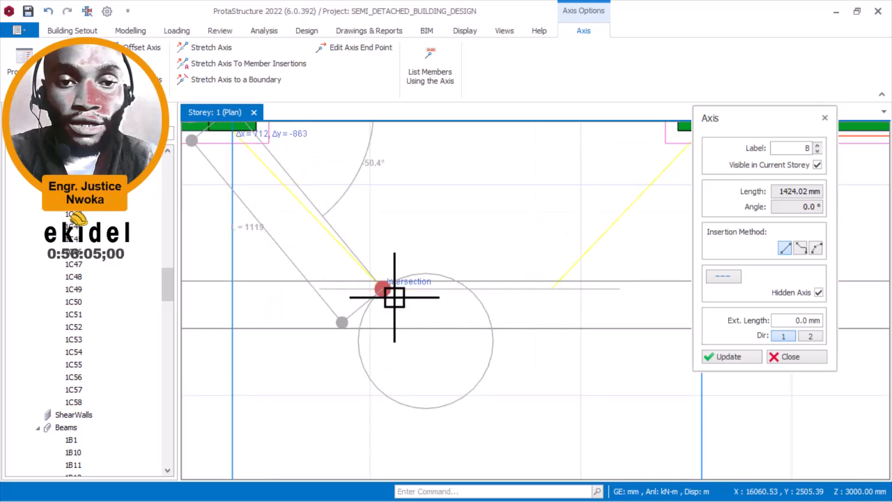
{"action": "scroll", "coordinate": [394, 296], "scroll_direction": "down", "scroll_amount": 3}
{"action": "scroll", "coordinate": [342, 202], "scroll_direction": "up", "scroll_amount": 4}
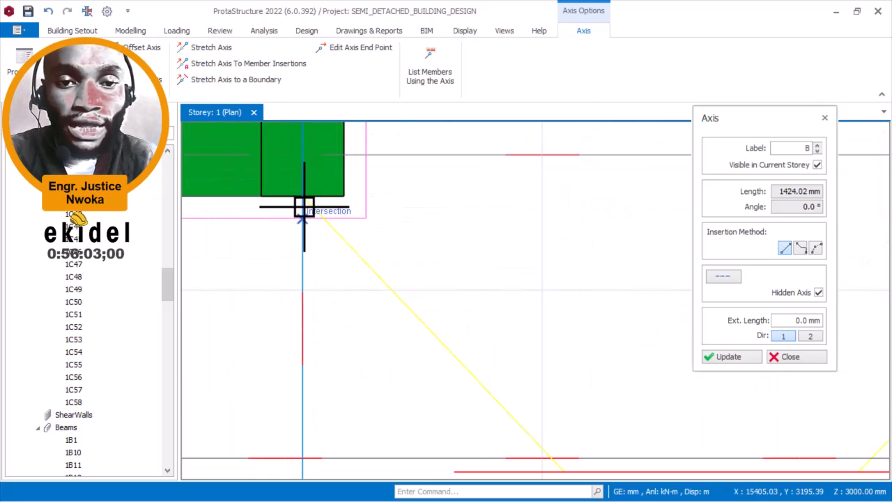
{"action": "scroll", "coordinate": [278, 205], "scroll_direction": "down", "scroll_amount": 2}
{"action": "scroll", "coordinate": [258, 213], "scroll_direction": "up", "scroll_amount": 4}
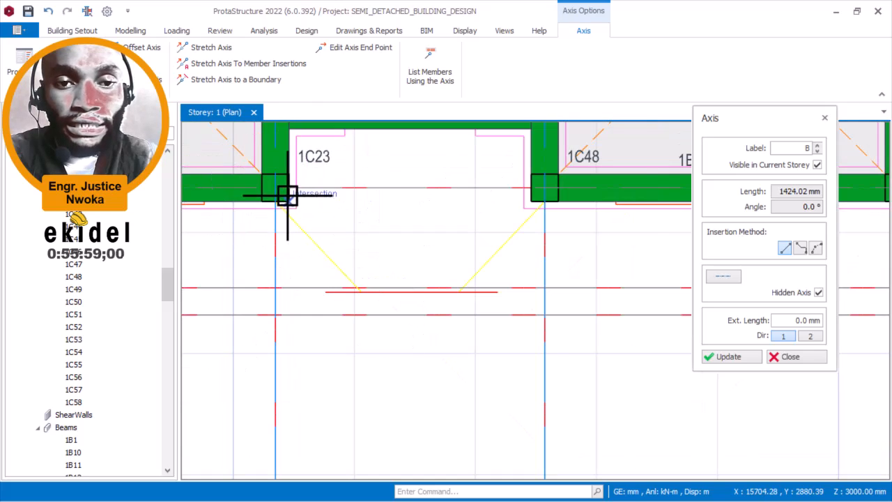
Step: Try to draw a diagonal hidden axis from the axis intersection inside column 1C23 to the bay outline's nearest front corner
{"action": "scroll", "coordinate": [287, 195], "scroll_direction": "up", "scroll_amount": 3}
{"action": "left_click", "coordinate": [268, 188]}
{"action": "scroll", "coordinate": [327, 238], "scroll_direction": "down", "scroll_amount": 2}
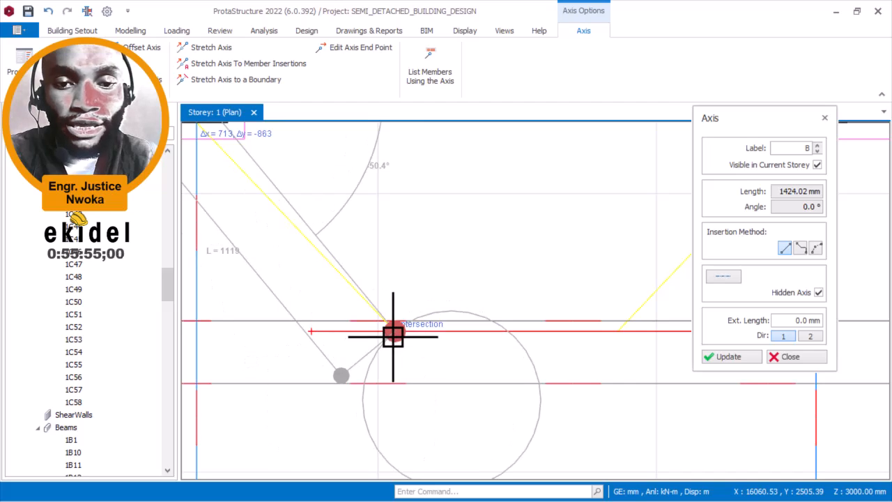
{"action": "left_click", "coordinate": [403, 339]}
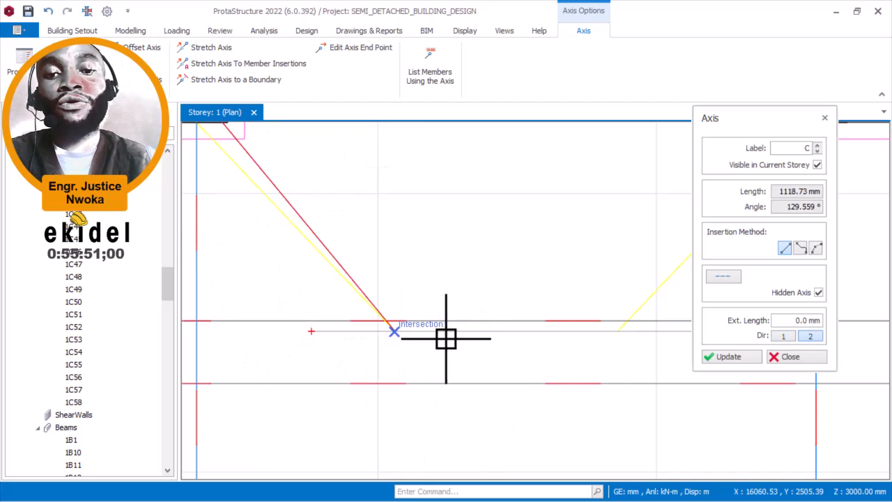
{"action": "scroll", "coordinate": [468, 338], "scroll_direction": "down", "scroll_amount": 3}
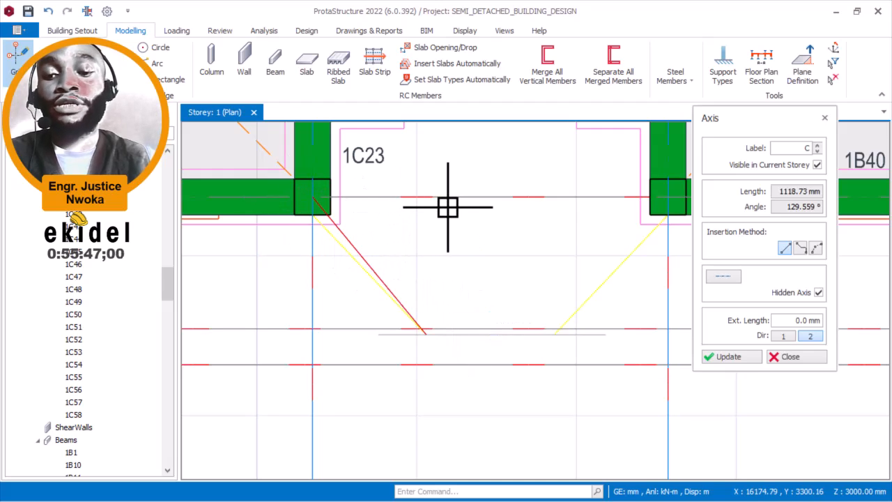
{"action": "left_click", "coordinate": [316, 203]}
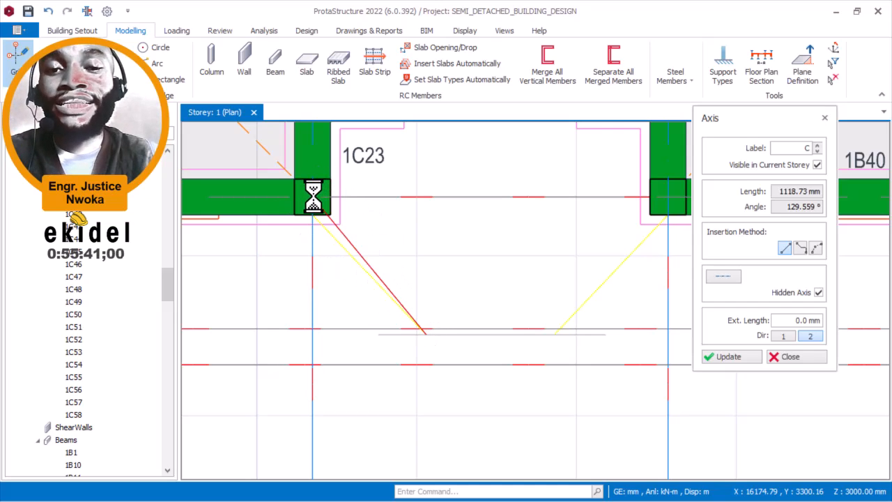
Step: Draw a diagonal hidden axis about 1034 mm long from the outer edge of column 1C23 on axis A7 to the bay outline's nearest front corner
{"action": "scroll", "coordinate": [312, 198], "scroll_direction": "up", "scroll_amount": 5}
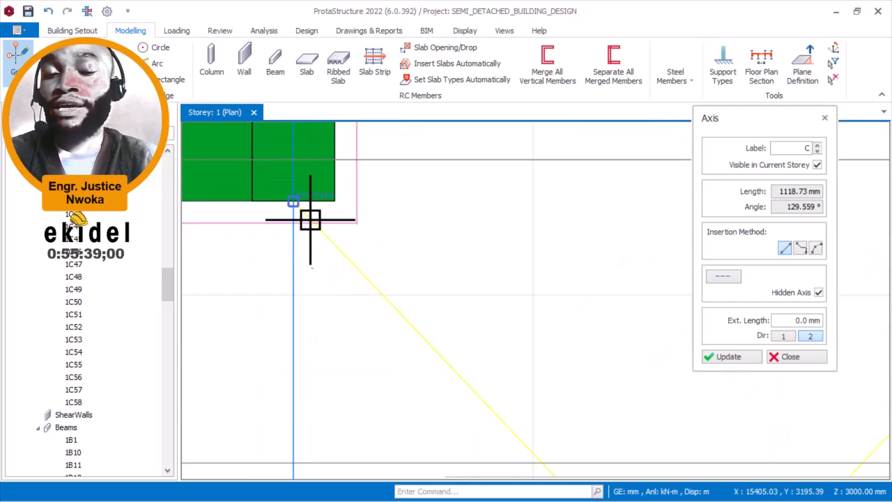
{"action": "left_click", "coordinate": [287, 193]}
{"action": "scroll", "coordinate": [259, 182], "scroll_direction": "down", "scroll_amount": 5}
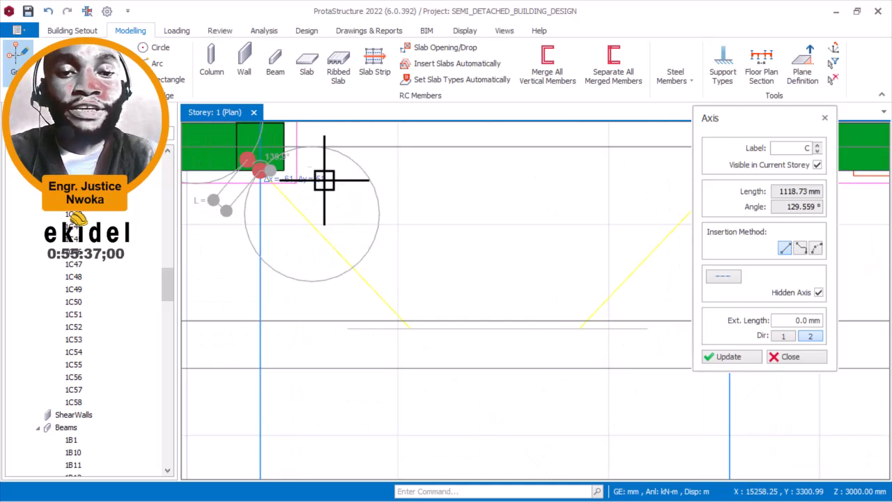
{"action": "scroll", "coordinate": [386, 255], "scroll_direction": "up", "scroll_amount": 5}
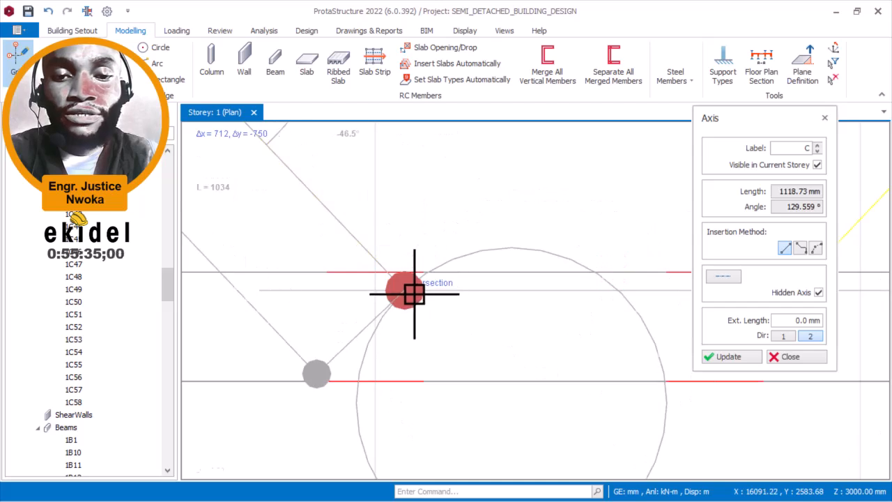
{"action": "left_click", "coordinate": [411, 298]}
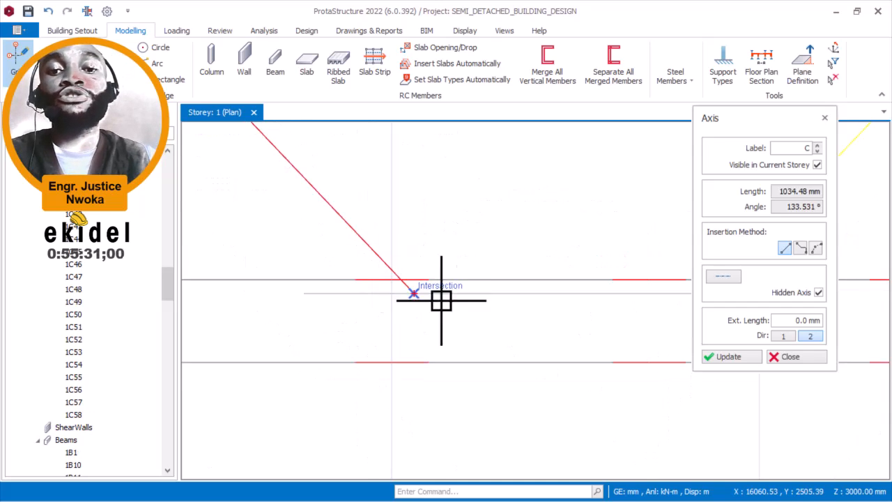
Step: Stretch the diagonal axis's front end past its intersection with the horizontal front axis
{"action": "key", "text": "Escape"}
{"action": "right_click", "coordinate": [351, 228]}
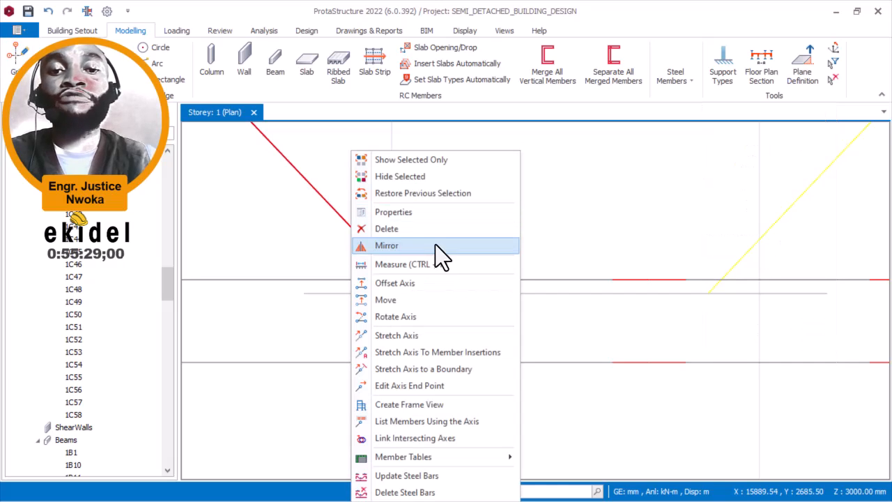
{"action": "left_click", "coordinate": [413, 335]}
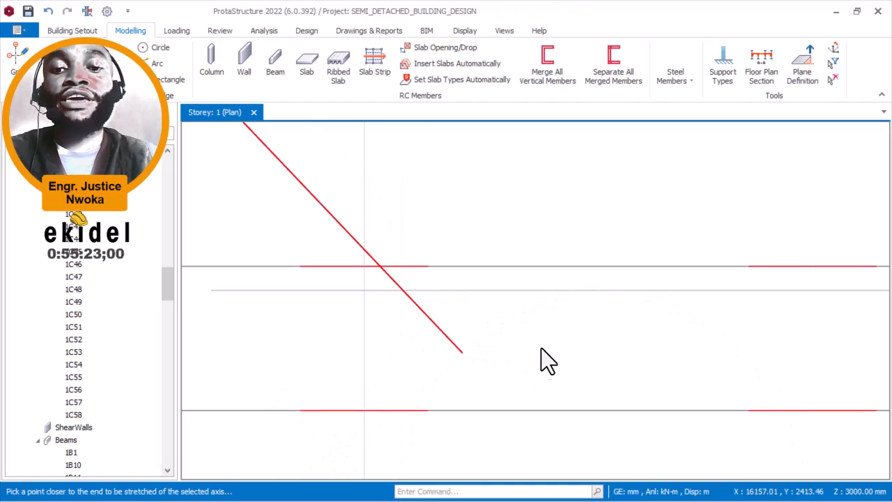
{"action": "scroll", "coordinate": [439, 270], "scroll_direction": "down", "scroll_amount": 1}
{"action": "middle_click_drag", "start_coordinate": [382, 223], "coordinate": [537, 394]}
{"action": "scroll", "coordinate": [513, 376], "scroll_direction": "down", "scroll_amount": 2}
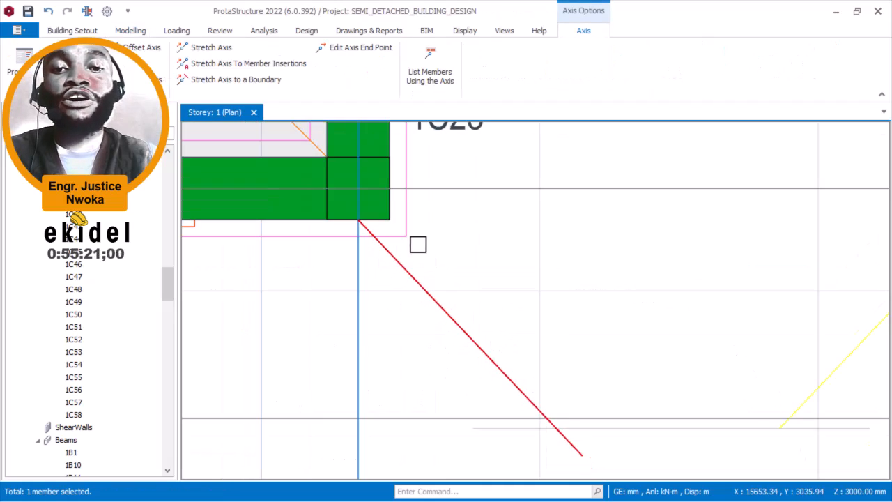
Step: Stretch the diagonal axis's other end back through column 1C23, giving an overall axis length of about 1600 mm
{"action": "scroll", "coordinate": [425, 224], "scroll_direction": "up", "scroll_amount": 1}
{"action": "right_click", "coordinate": [444, 217]}
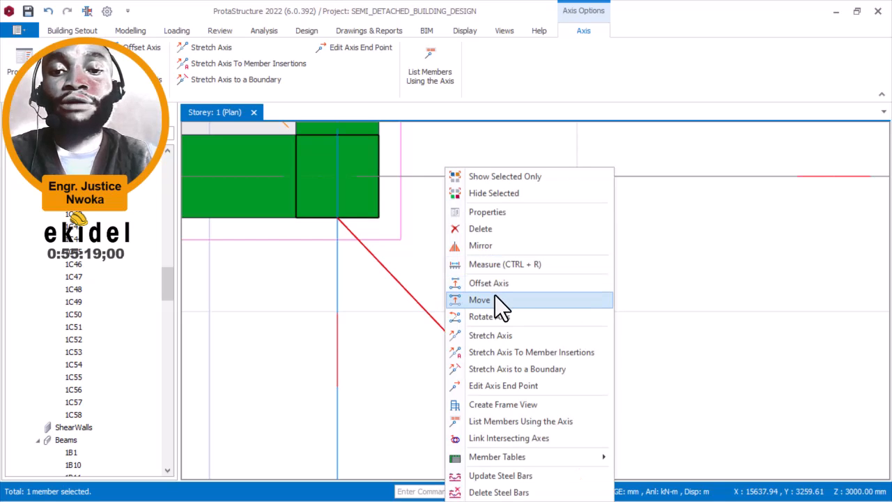
{"action": "left_click", "coordinate": [501, 337]}
{"action": "left_click", "coordinate": [342, 216]}
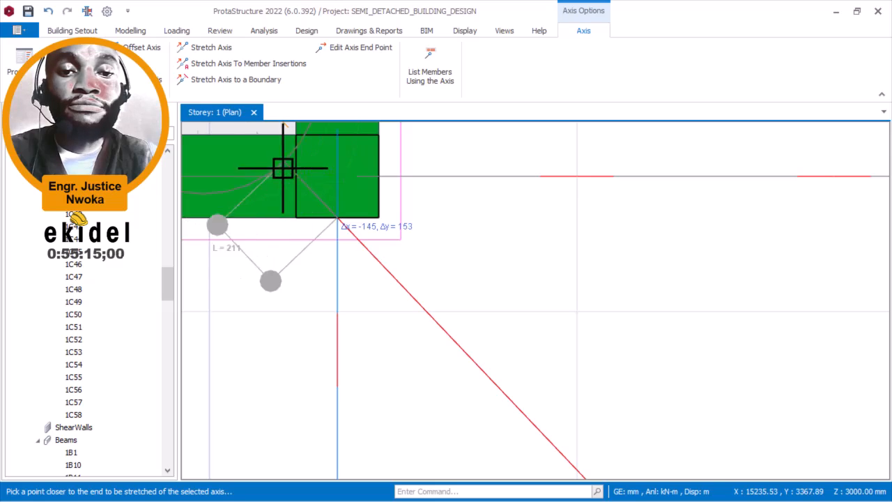
{"action": "scroll", "coordinate": [293, 182], "scroll_direction": "down", "scroll_amount": 1}
{"action": "scroll", "coordinate": [315, 217], "scroll_direction": "down", "scroll_amount": 1}
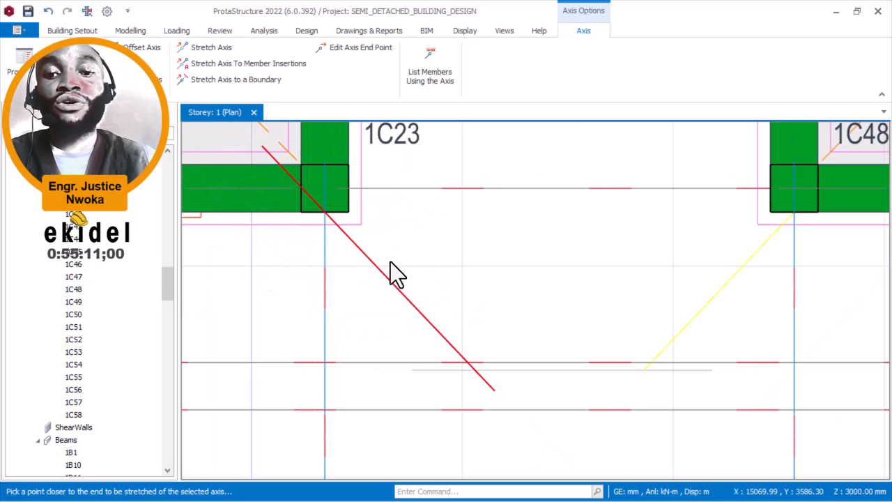
{"action": "key", "text": "Escape"}
{"action": "scroll", "coordinate": [410, 293], "scroll_direction": "down", "scroll_amount": 2}
{"action": "scroll", "coordinate": [522, 318], "scroll_direction": "up", "scroll_amount": 2}
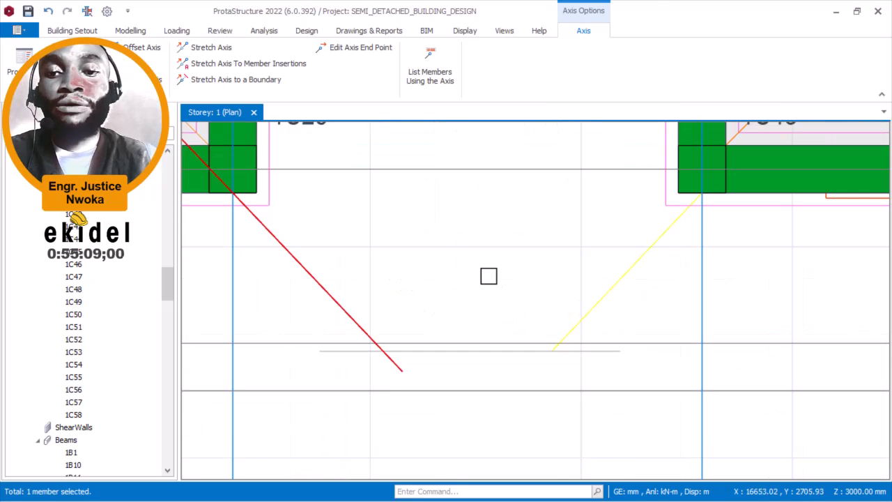
{"action": "right_click", "coordinate": [490, 278]}
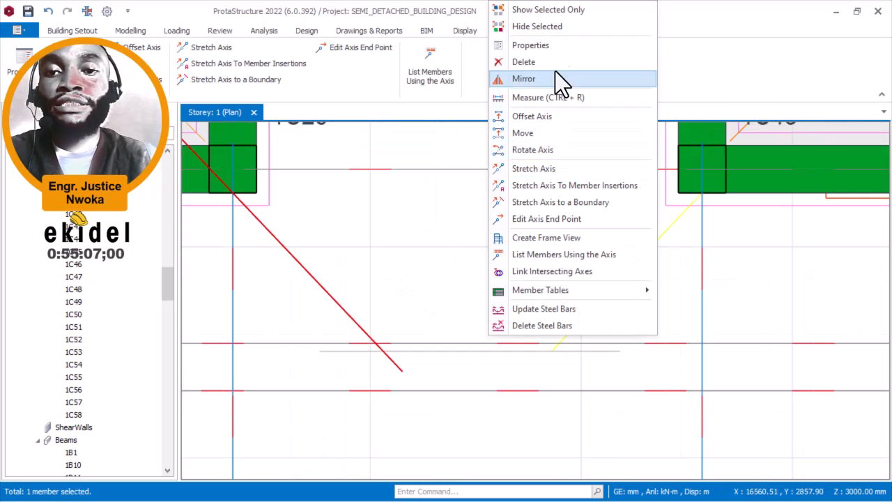
{"action": "left_click", "coordinate": [425, 54]}
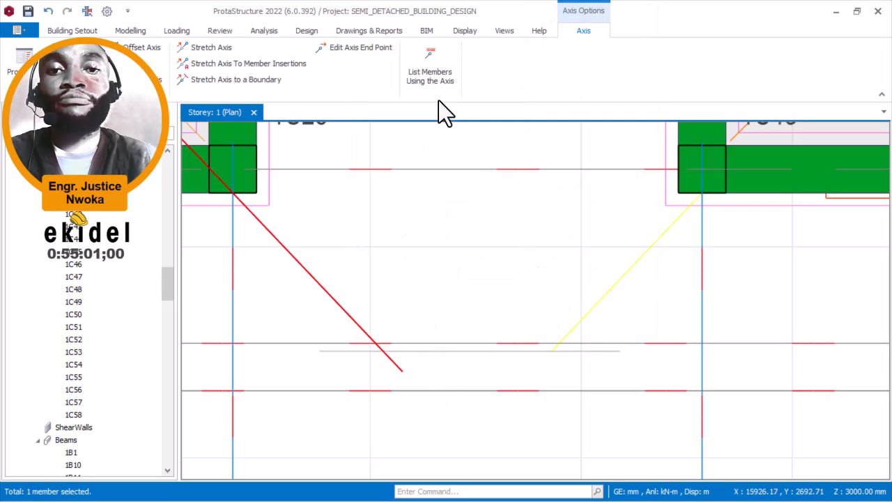
Step: Draw a diagonal hidden axis about 1034 mm long from the outer edge of column 1C48 to the bay outline's other front corner
{"action": "middle_click_drag", "start_coordinate": [592, 321], "coordinate": [453, 318]}
{"action": "scroll", "coordinate": [563, 188], "scroll_direction": "up", "scroll_amount": 2}
{"action": "left_click", "coordinate": [561, 188]}
{"action": "scroll", "coordinate": [551, 152], "scroll_direction": "down", "scroll_amount": 1}
{"action": "scroll", "coordinate": [421, 354], "scroll_direction": "up", "scroll_amount": 2}
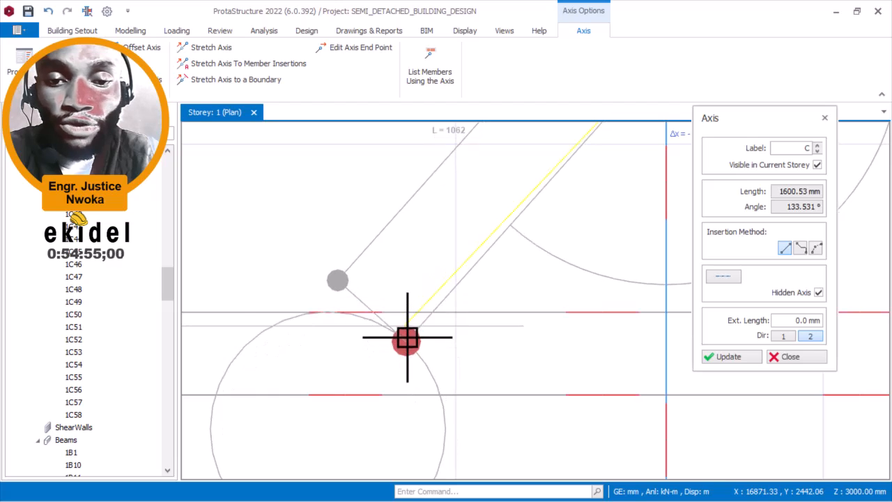
{"action": "left_click", "coordinate": [408, 327]}
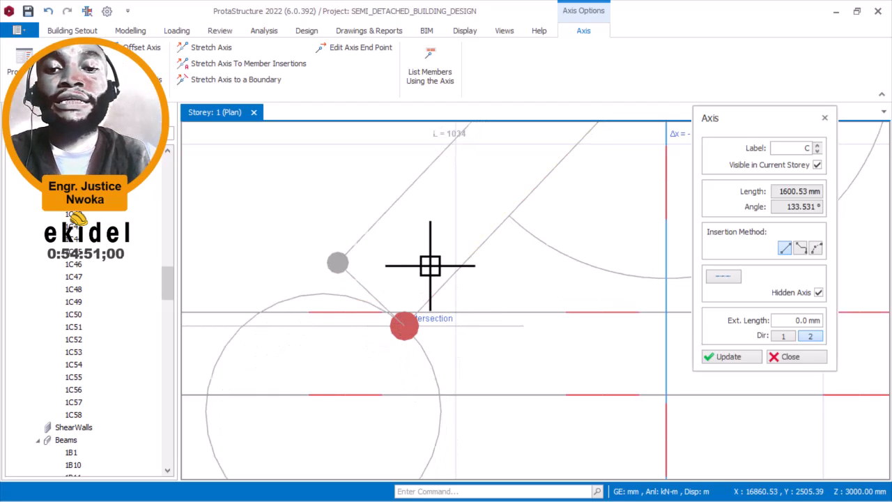
{"action": "key", "text": "Escape"}
Step: Stretch the new diagonal axis's front end past its intersection with the short horizontal front axis
{"action": "right_click", "coordinate": [416, 197]}
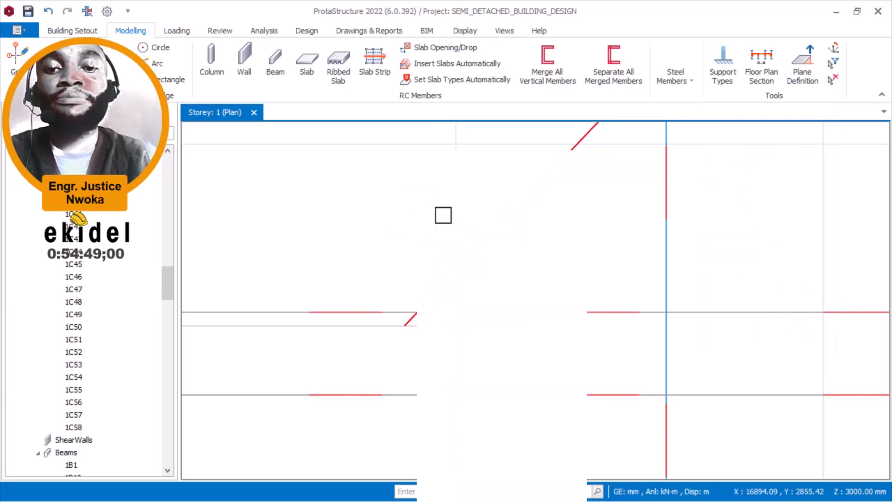
{"action": "left_click", "coordinate": [466, 334]}
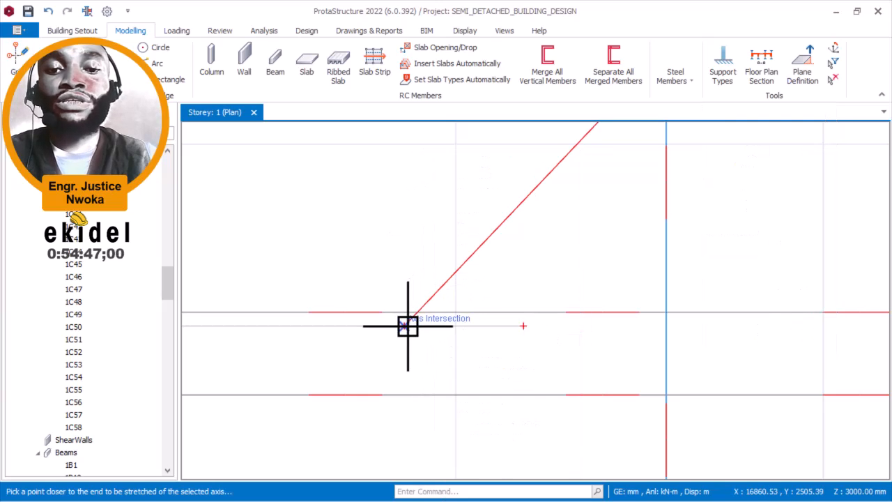
{"action": "left_click", "coordinate": [407, 326]}
{"action": "scroll", "coordinate": [433, 269], "scroll_direction": "down", "scroll_amount": 2}
{"action": "scroll", "coordinate": [379, 329], "scroll_direction": "up", "scroll_amount": 1}
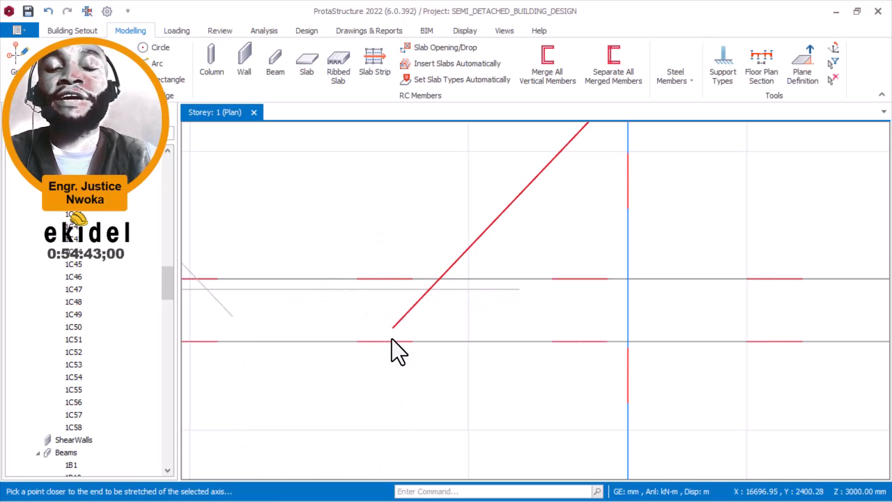
{"action": "scroll", "coordinate": [467, 232], "scroll_direction": "down", "scroll_amount": 1}
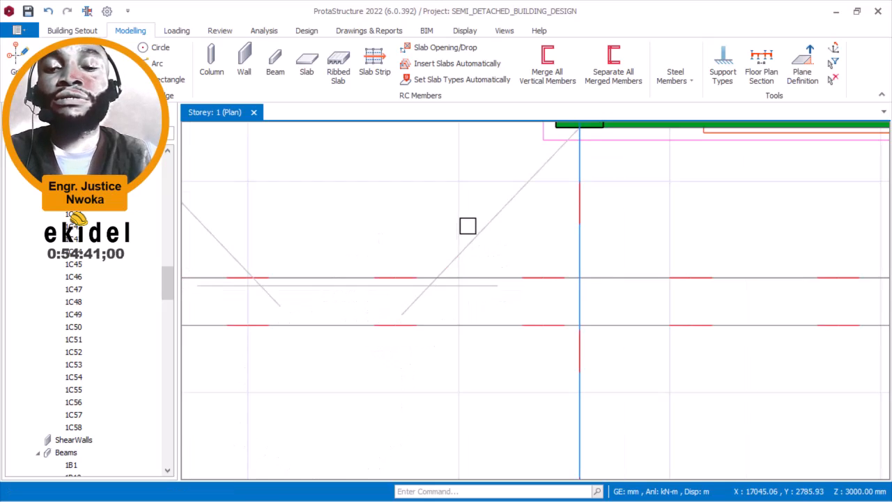
Step: Stretch the same diagonal axis's other end back through column 1C48 by about 631 mm
{"action": "middle_click_drag", "start_coordinate": [467, 225], "coordinate": [421, 302]}
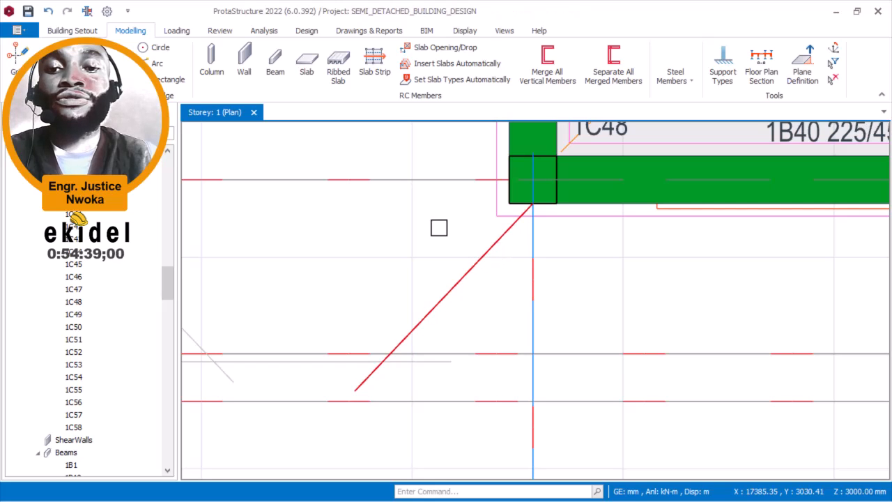
{"action": "right_click", "coordinate": [507, 282]}
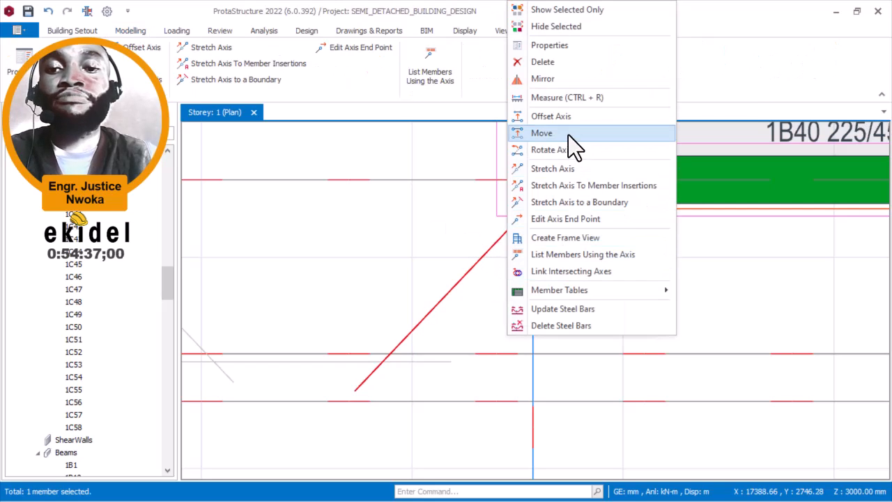
{"action": "left_click", "coordinate": [562, 168]}
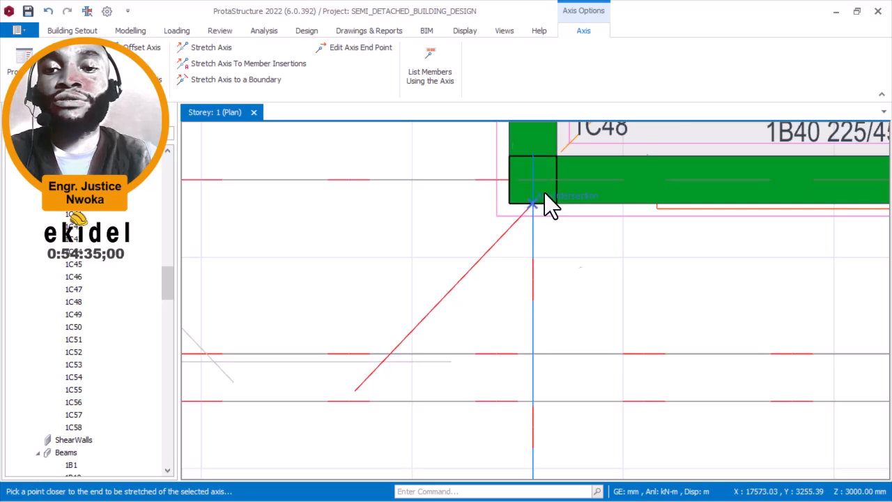
{"action": "middle_click_drag", "start_coordinate": [601, 149], "coordinate": [527, 245]}
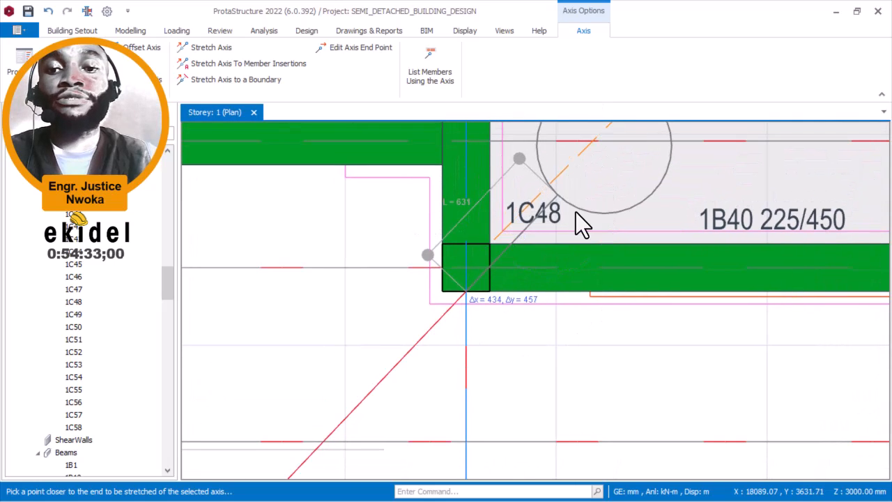
{"action": "left_click", "coordinate": [620, 202]}
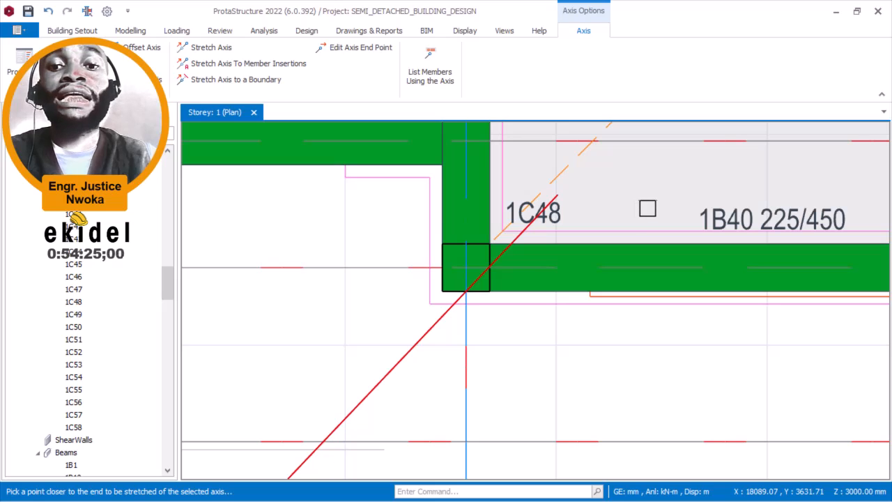
{"action": "key", "text": "Escape"}
Step: Open the properties of the slab beside column 1C48 and set the slab insertion method to Pick Points
{"action": "scroll", "coordinate": [653, 207], "scroll_direction": "down", "scroll_amount": 3}
{"action": "middle_click_drag", "start_coordinate": [445, 298], "coordinate": [446, 263]}
{"action": "middle_click_drag", "start_coordinate": [547, 248], "coordinate": [464, 272]}
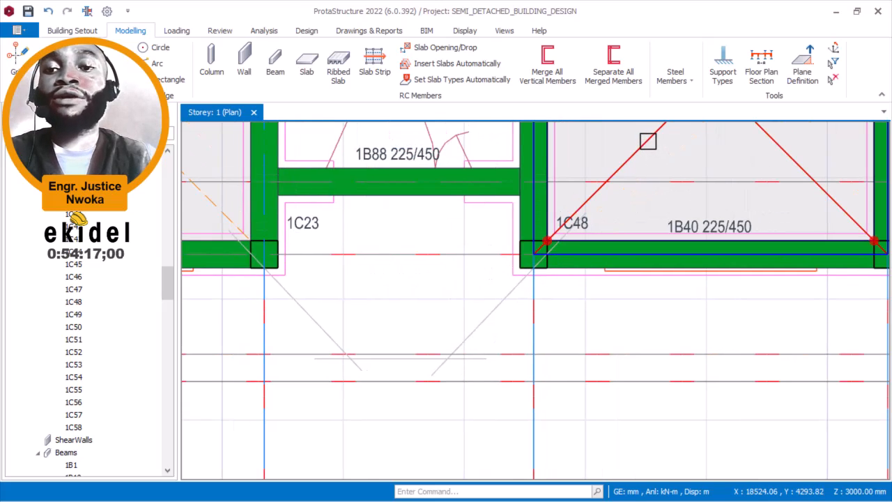
{"action": "left_click", "coordinate": [648, 141]}
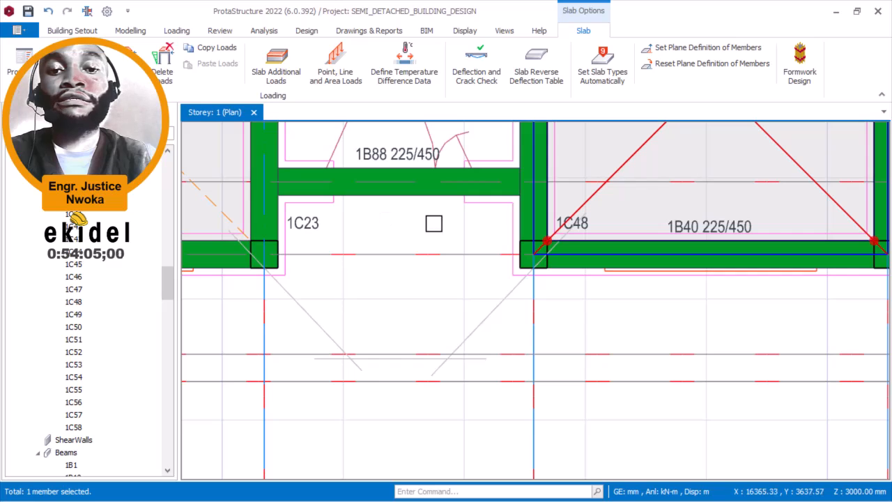
{"action": "right_click", "coordinate": [640, 146]}
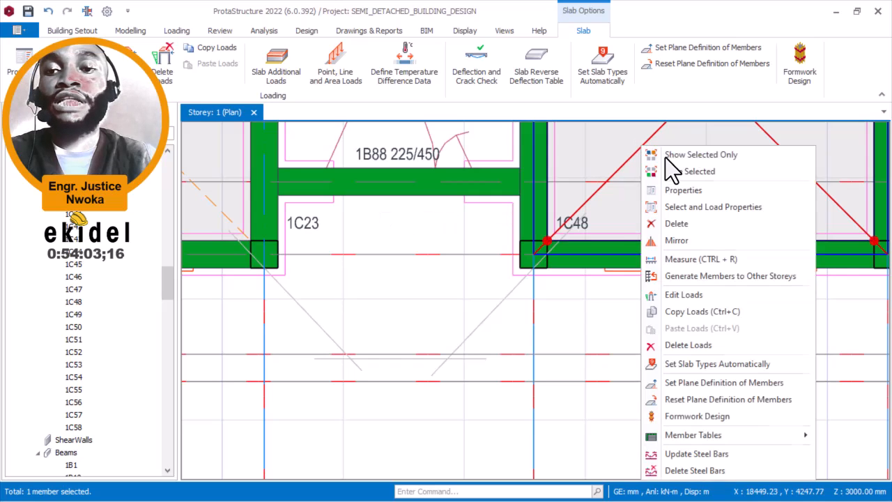
{"action": "left_click", "coordinate": [690, 192]}
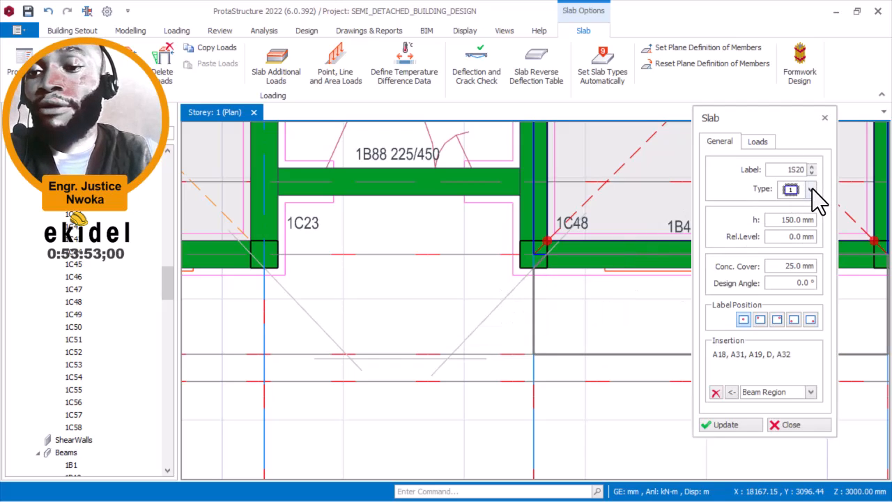
{"action": "left_click", "coordinate": [811, 190]}
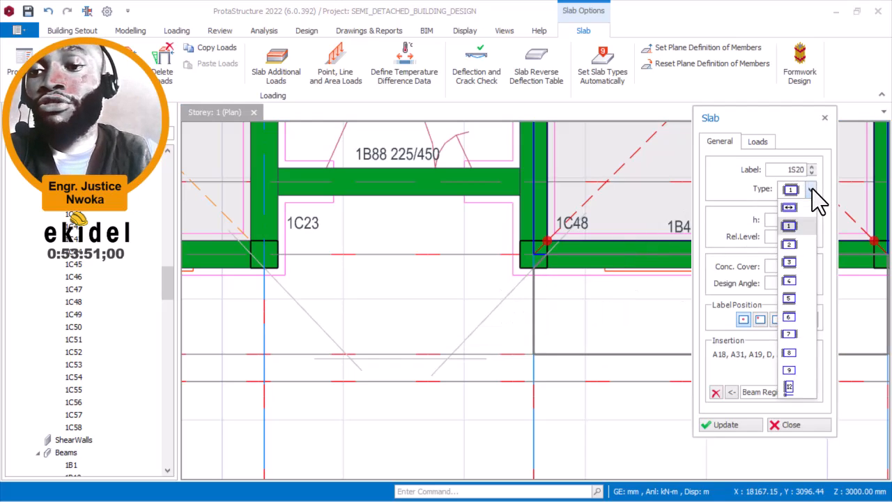
{"action": "left_click", "coordinate": [812, 189]}
{"action": "left_click_drag", "start_coordinate": [750, 110], "coordinate": [727, 30]}
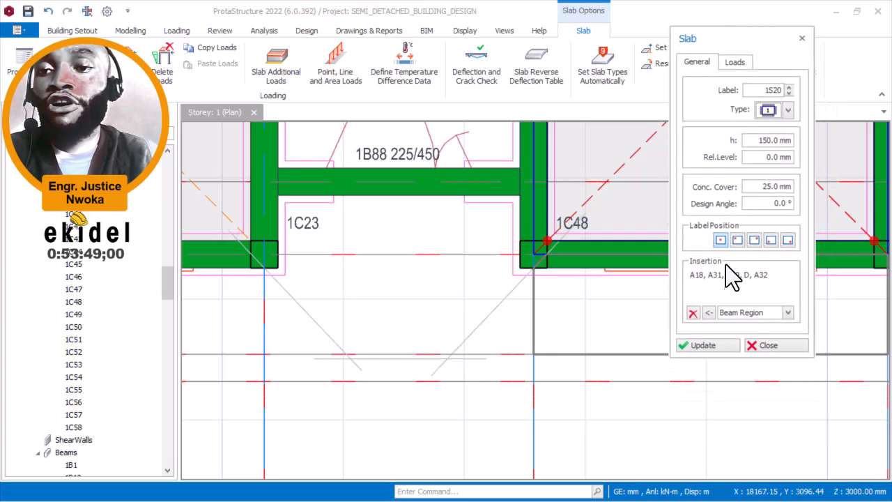
{"action": "left_click", "coordinate": [787, 312]}
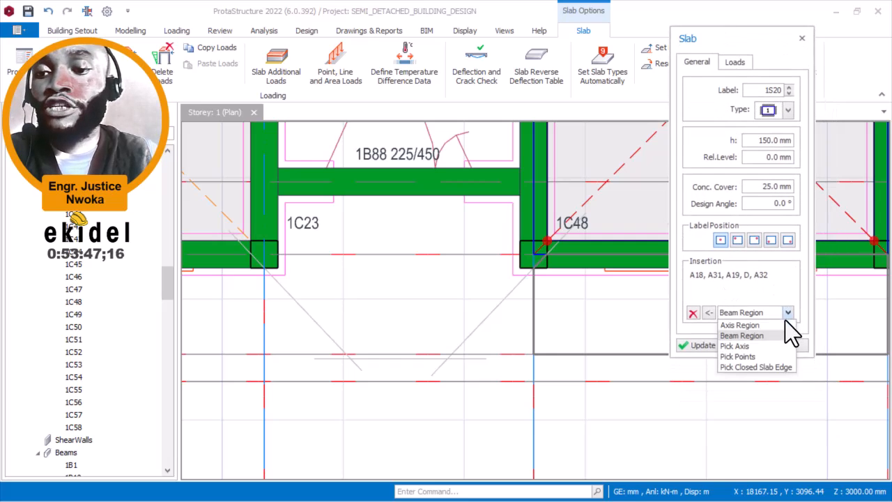
{"action": "left_click", "coordinate": [749, 357]}
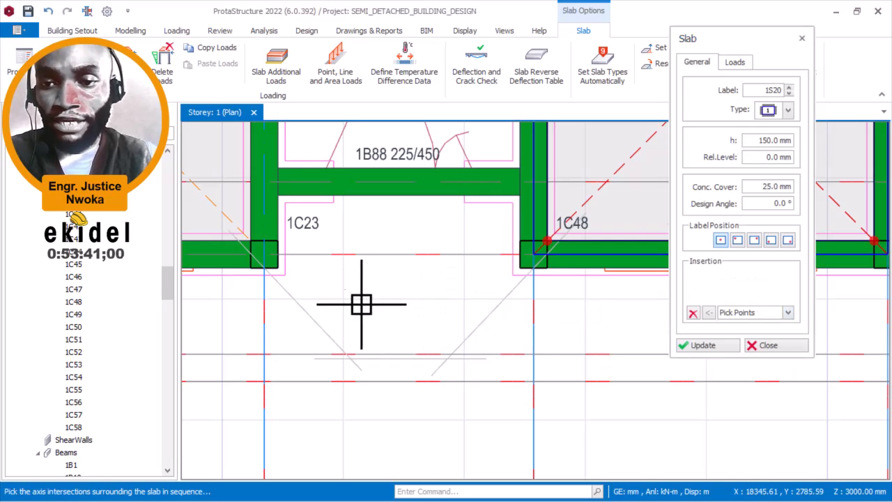
Step: Pick the axis intersection at column 1C23's outer edge as the bay slab's first corner
{"action": "scroll", "coordinate": [279, 282], "scroll_direction": "up", "scroll_amount": 1}
{"action": "scroll", "coordinate": [279, 268], "scroll_direction": "up", "scroll_amount": 1}
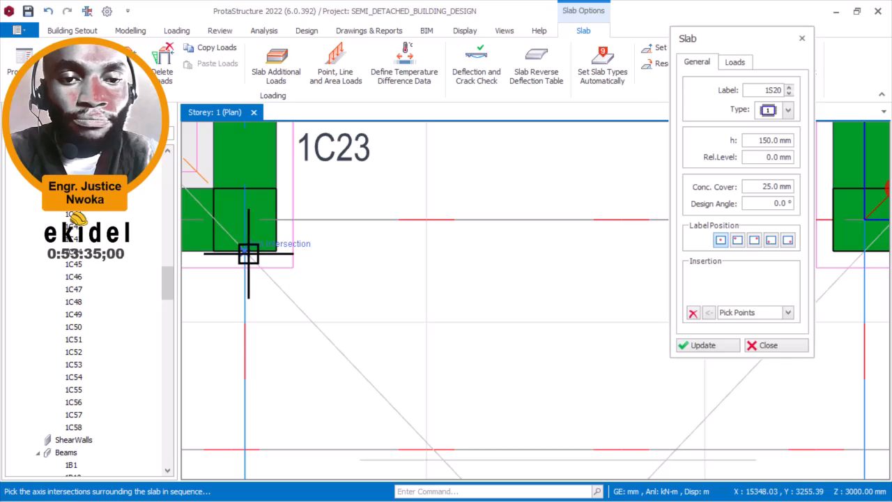
{"action": "scroll", "coordinate": [246, 233], "scroll_direction": "down", "scroll_amount": 1}
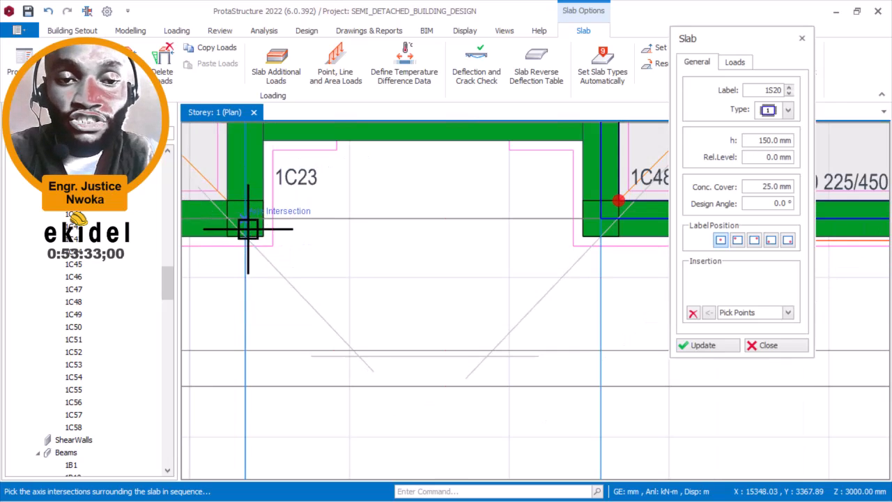
{"action": "scroll", "coordinate": [251, 240], "scroll_direction": "up", "scroll_amount": 2}
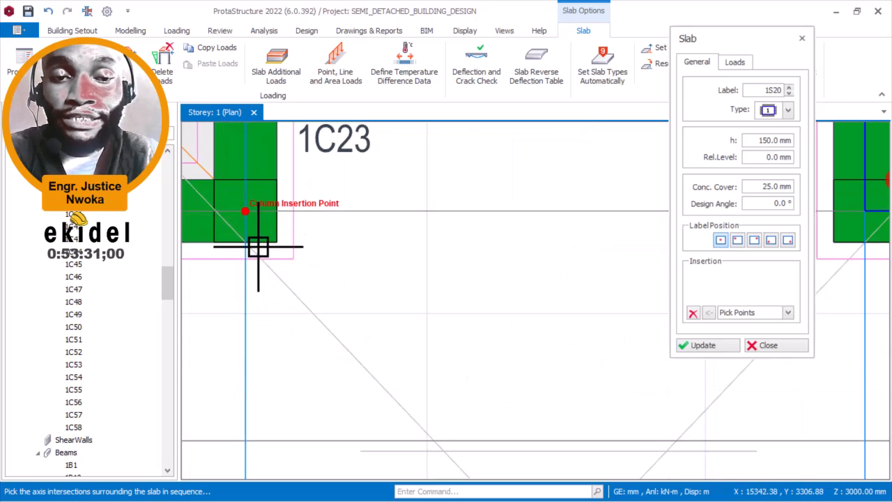
{"action": "scroll", "coordinate": [247, 204], "scroll_direction": "down", "scroll_amount": 1}
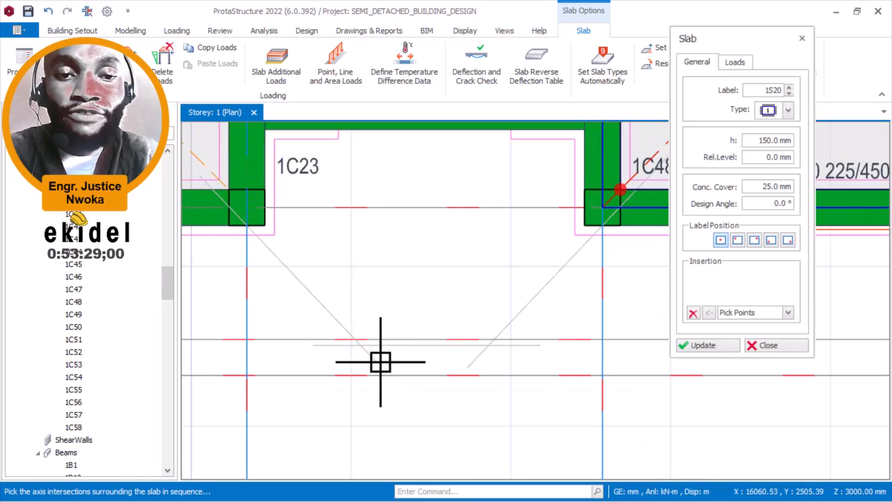
{"action": "scroll", "coordinate": [249, 232], "scroll_direction": "up", "scroll_amount": 1}
{"action": "scroll", "coordinate": [249, 232], "scroll_direction": "up", "scroll_amount": 1}
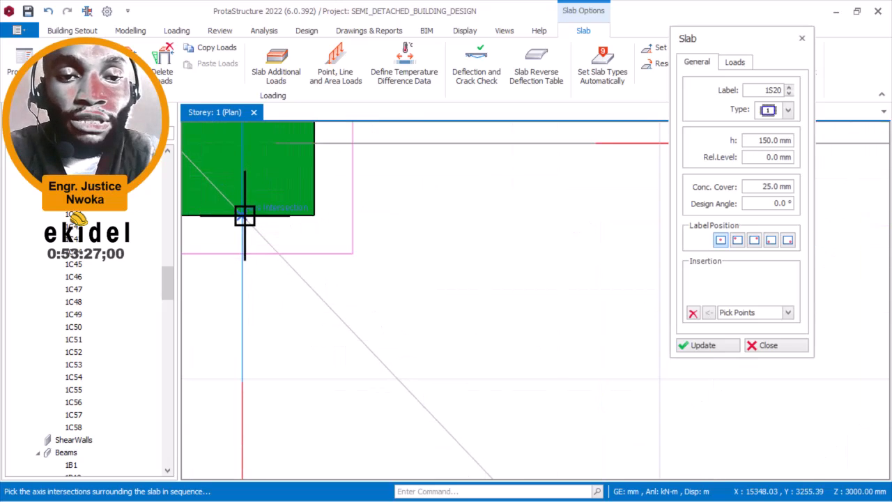
{"action": "left_click", "coordinate": [253, 227]}
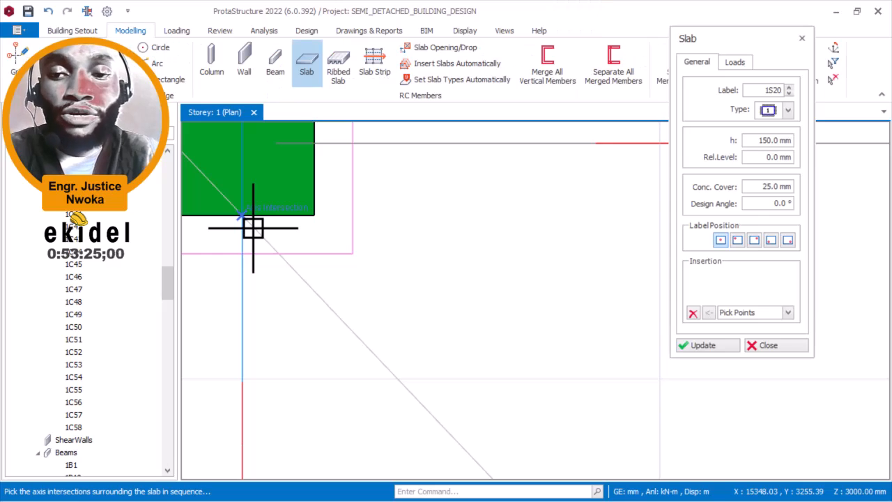
{"action": "left_click", "coordinate": [247, 217]}
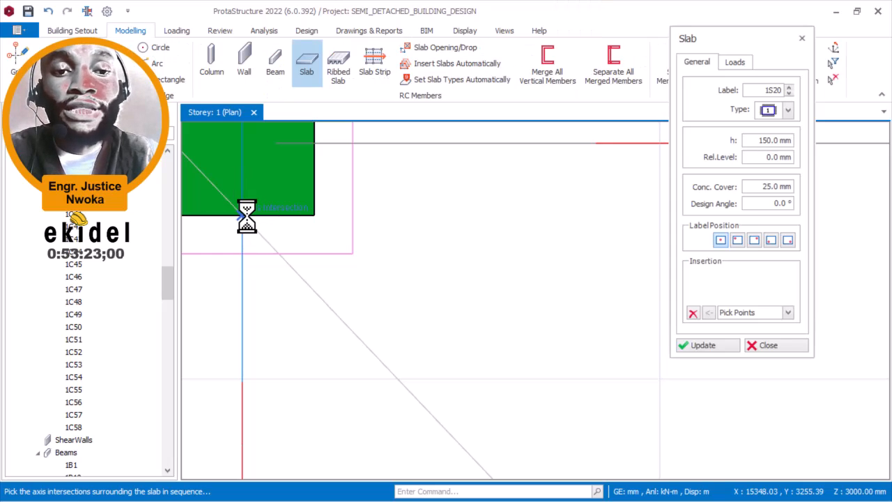
Step: Pick the bay slab's two front corners where the diagonal axes cross the short horizontal front axis
{"action": "scroll", "coordinate": [323, 237], "scroll_direction": "up", "scroll_amount": 5}
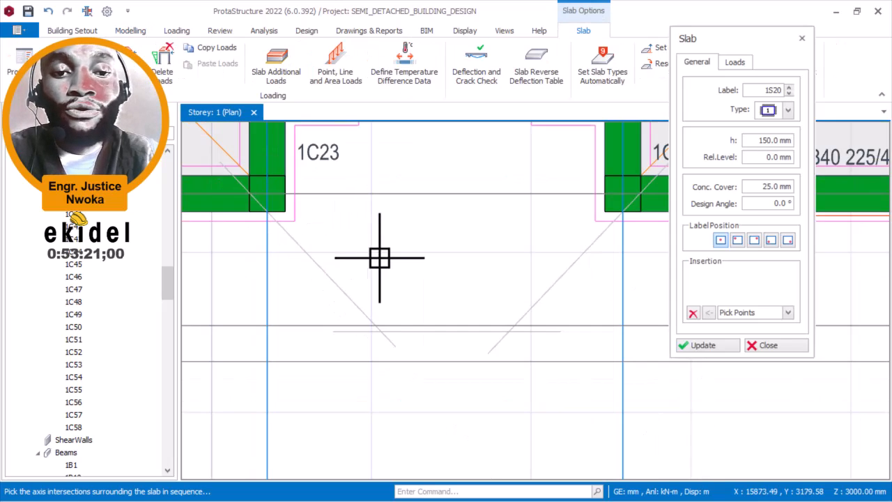
{"action": "scroll", "coordinate": [380, 335], "scroll_direction": "down", "scroll_amount": 2}
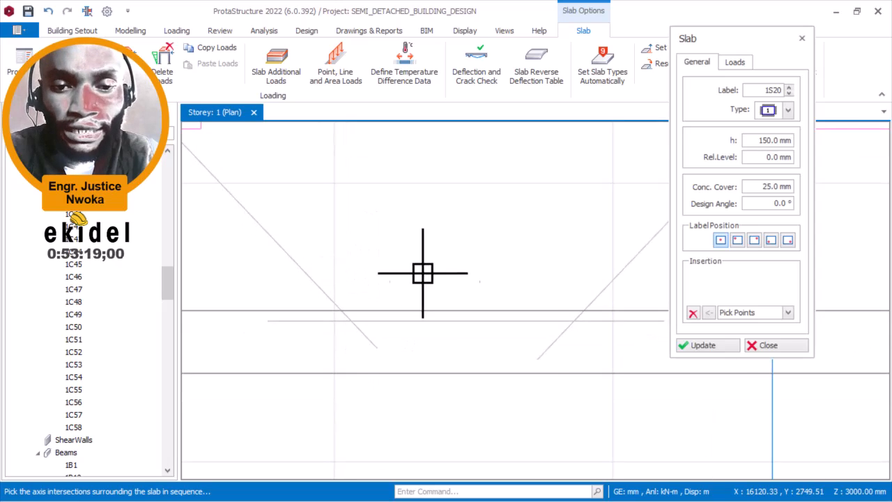
{"action": "scroll", "coordinate": [410, 354], "scroll_direction": "up", "scroll_amount": 2}
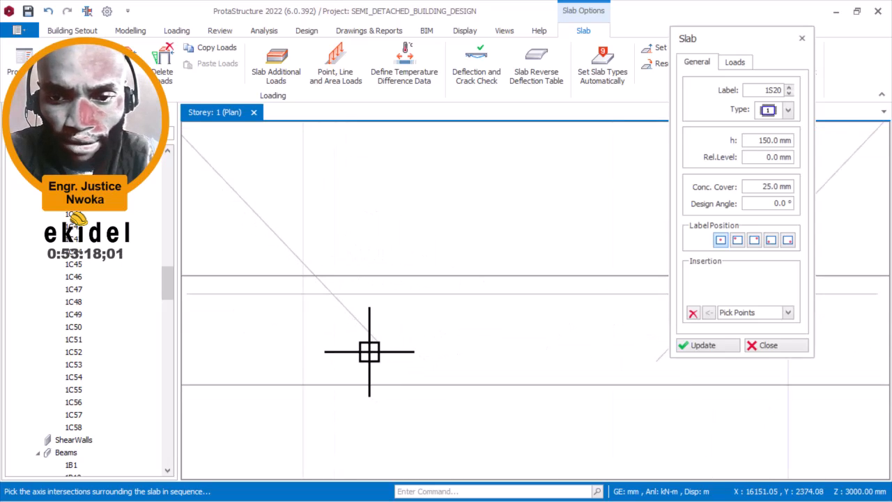
{"action": "left_click", "coordinate": [344, 317]}
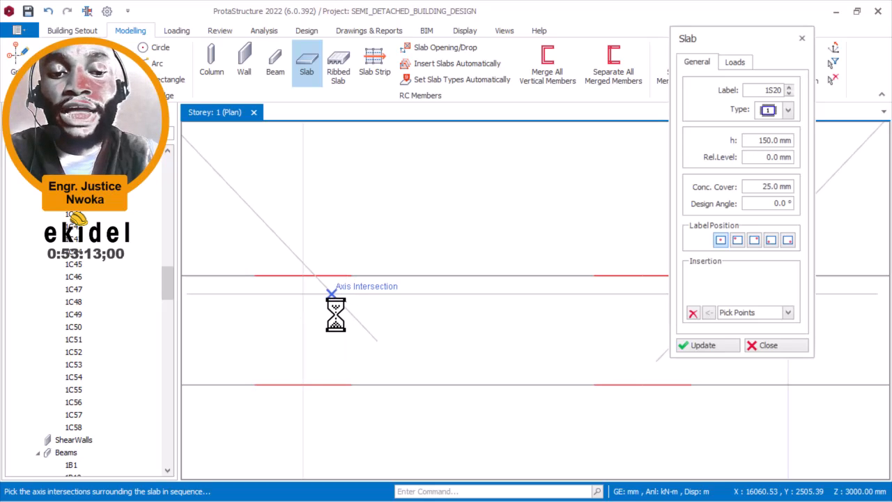
{"action": "scroll", "coordinate": [323, 305], "scroll_direction": "down", "scroll_amount": 2}
{"action": "scroll", "coordinate": [495, 308], "scroll_direction": "up", "scroll_amount": 2}
{"action": "left_click", "coordinate": [476, 291]}
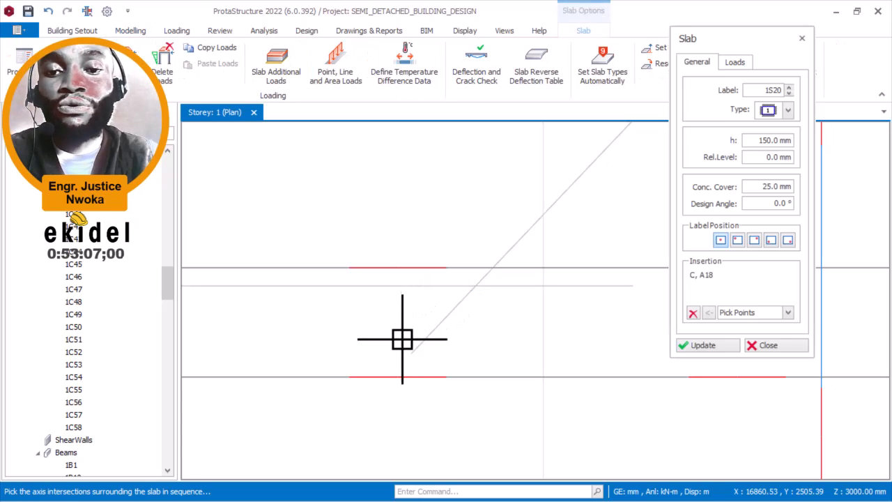
Step: Pick the bay slab's next corners at column 1C48's outer edge and where its axis meets the axis of beam 1B88
{"action": "scroll", "coordinate": [488, 284], "scroll_direction": "up", "scroll_amount": 2}
{"action": "scroll", "coordinate": [517, 216], "scroll_direction": "up", "scroll_amount": 2}
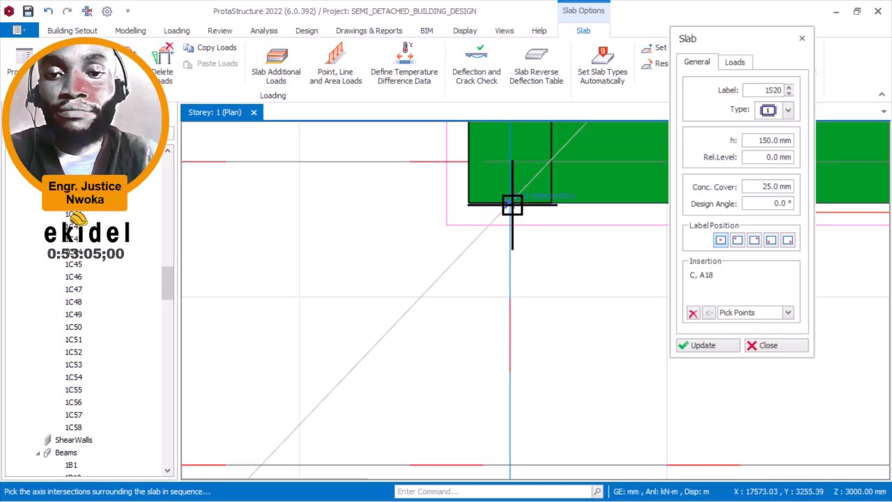
{"action": "left_click", "coordinate": [512, 204]}
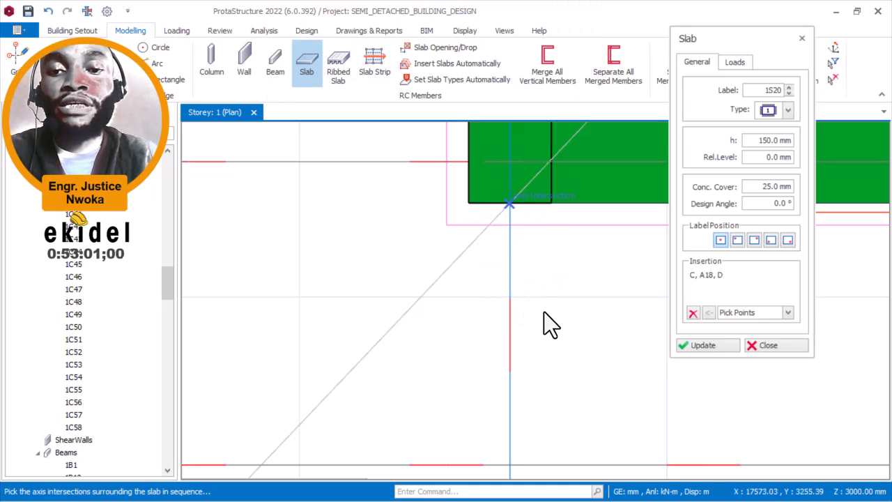
{"action": "scroll", "coordinate": [545, 313], "scroll_direction": "down", "scroll_amount": 4}
{"action": "scroll", "coordinate": [545, 193], "scroll_direction": "up", "scroll_amount": 2}
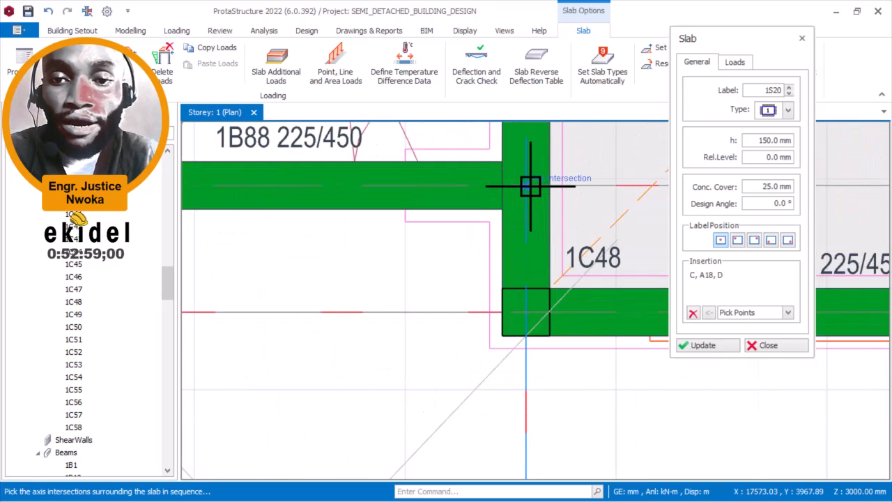
{"action": "left_click", "coordinate": [529, 185]}
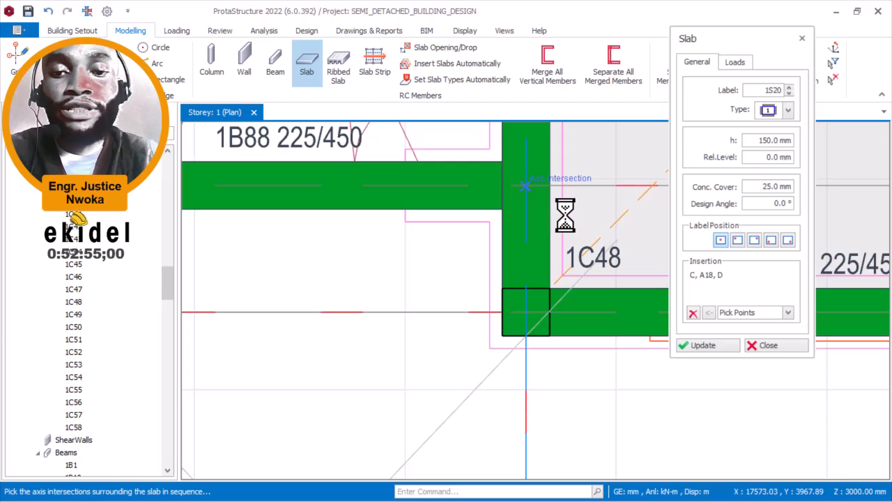
Step: Complete the bay slab outline at the axis intersection of beam 1B88 above column 1C23, and finish slab insertion
{"action": "scroll", "coordinate": [620, 209], "scroll_direction": "down", "scroll_amount": 3}
{"action": "scroll", "coordinate": [434, 205], "scroll_direction": "up", "scroll_amount": 2}
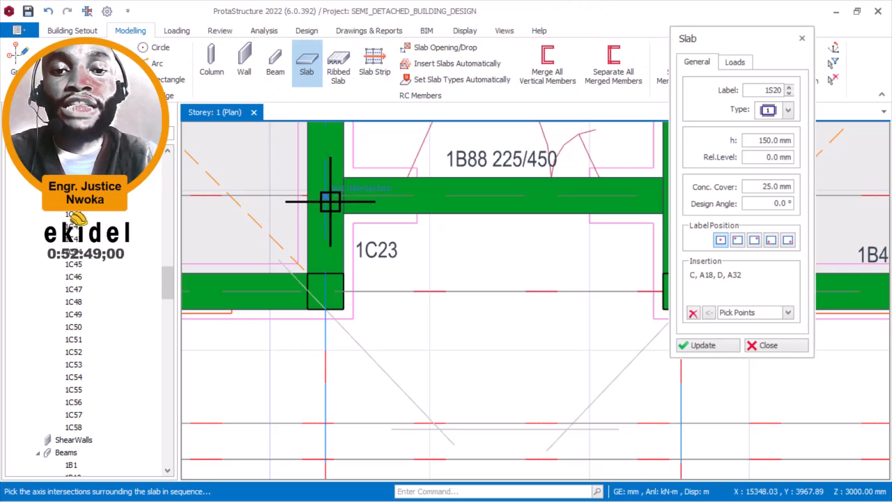
{"action": "left_click", "coordinate": [357, 227]}
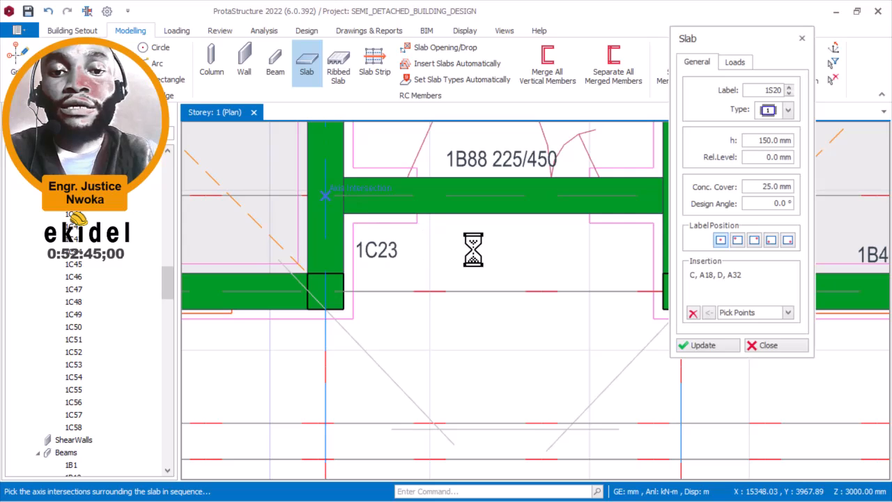
{"action": "scroll", "coordinate": [424, 233], "scroll_direction": "down", "scroll_amount": 3}
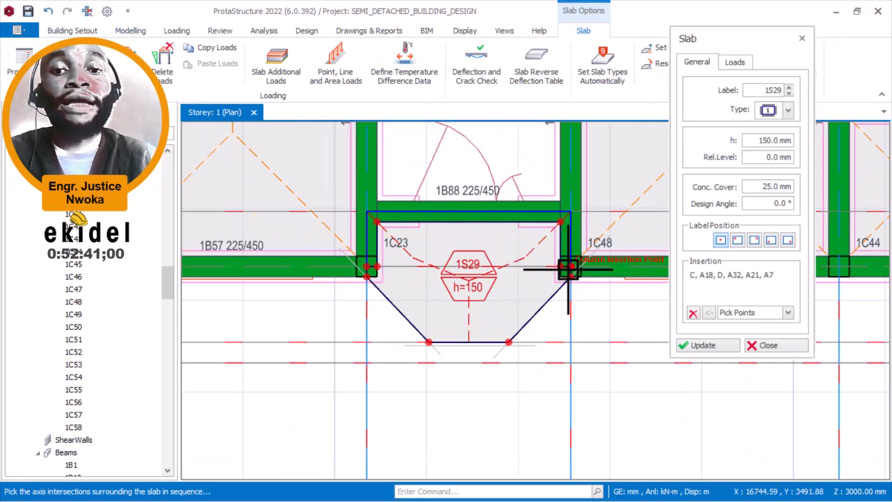
{"action": "left_click", "coordinate": [780, 346]}
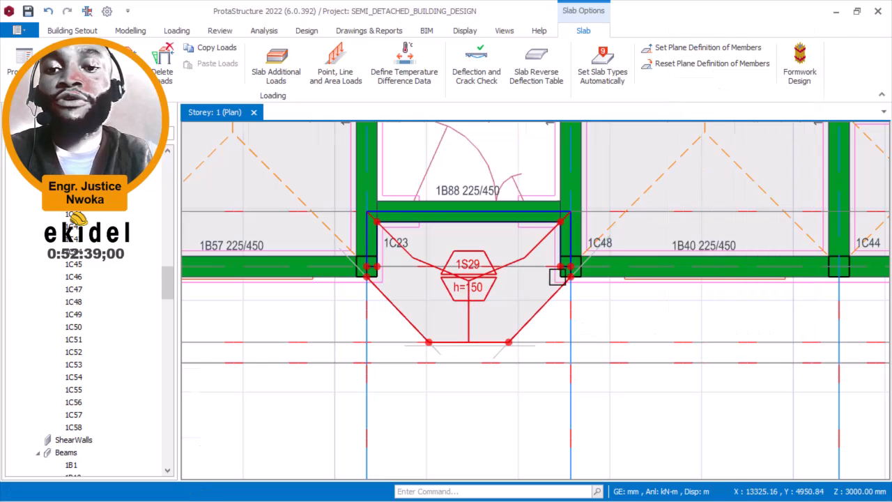
Step: Examine the Storey 1 plan around the new bay slab, the stairwell and the room panels up to the upper axes
{"action": "scroll", "coordinate": [563, 257], "scroll_direction": "down", "scroll_amount": 3}
{"action": "scroll", "coordinate": [550, 318], "scroll_direction": "up", "scroll_amount": 2}
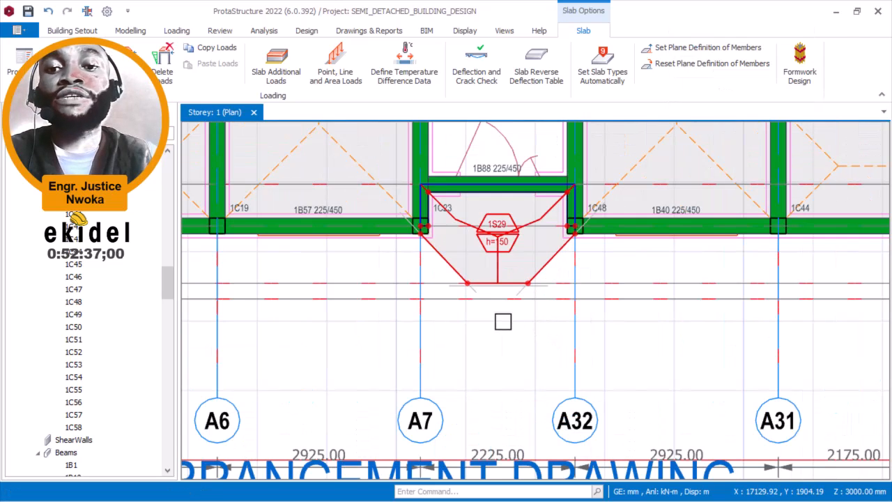
{"action": "scroll", "coordinate": [502, 305], "scroll_direction": "down", "scroll_amount": 3}
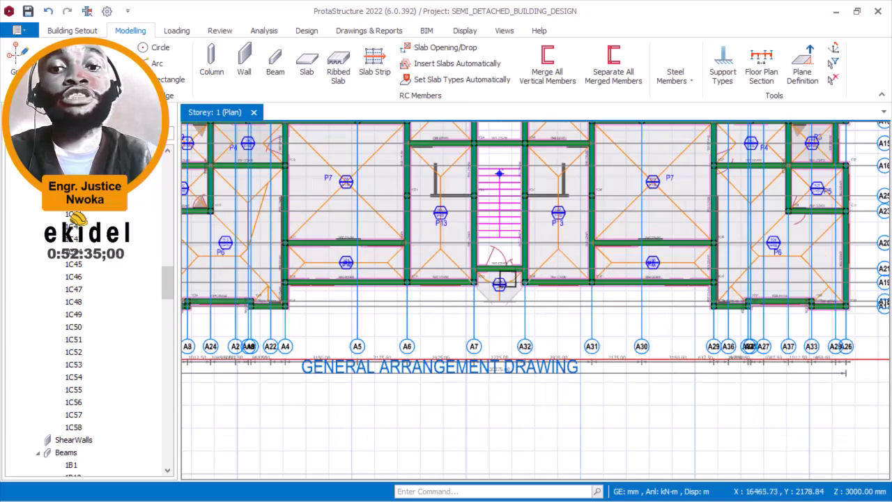
{"action": "scroll", "coordinate": [437, 421], "scroll_direction": "down", "scroll_amount": 2}
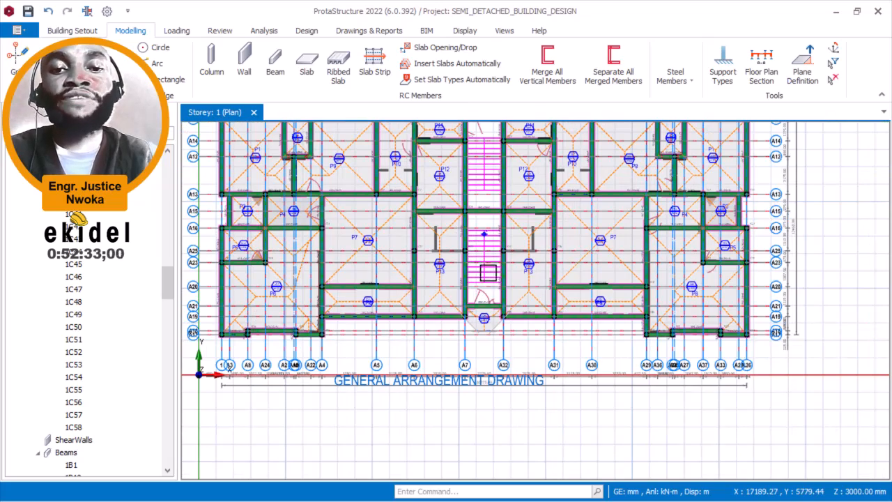
{"action": "middle_click_drag", "start_coordinate": [480, 233], "coordinate": [486, 273]}
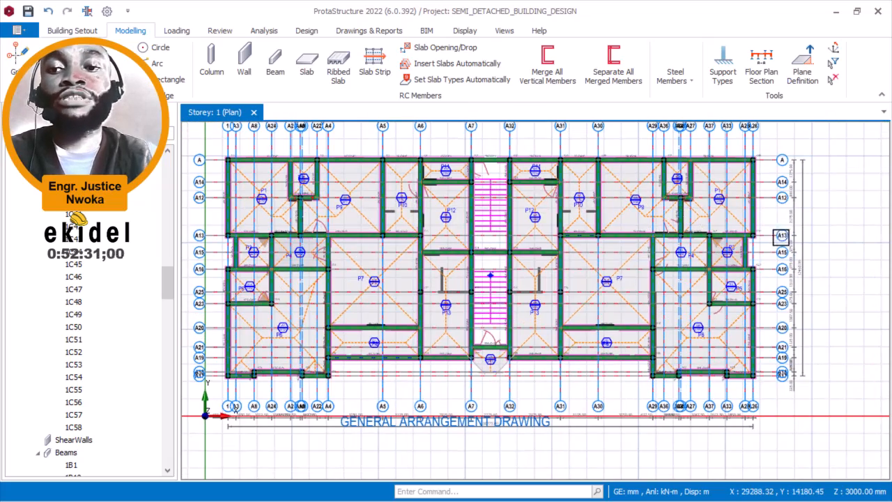
{"action": "scroll", "coordinate": [512, 440], "scroll_direction": "up", "scroll_amount": 4}
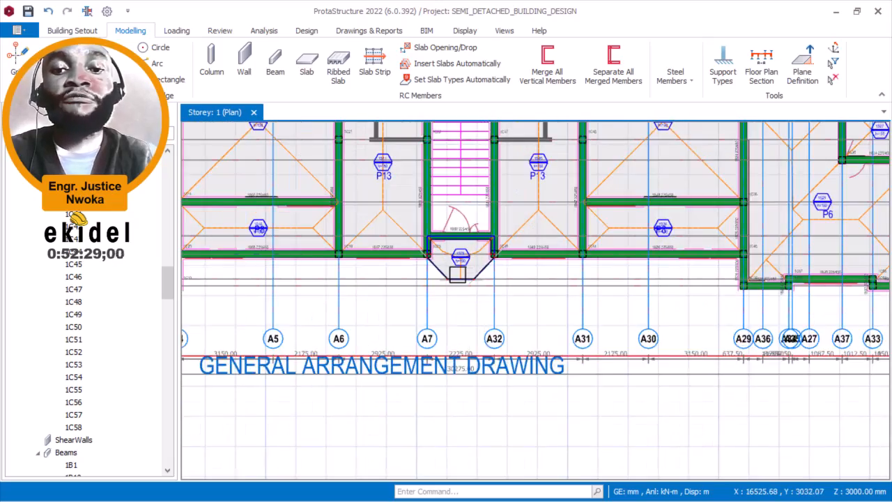
{"action": "scroll", "coordinate": [489, 257], "scroll_direction": "down", "scroll_amount": 2}
{"action": "middle_click_drag", "start_coordinate": [424, 234], "coordinate": [502, 311]}
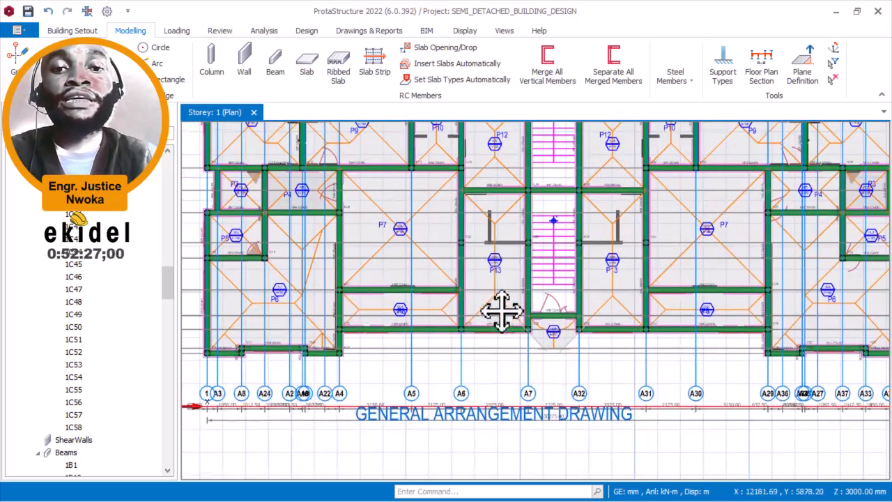
{"action": "scroll", "coordinate": [490, 234], "scroll_direction": "up", "scroll_amount": 3}
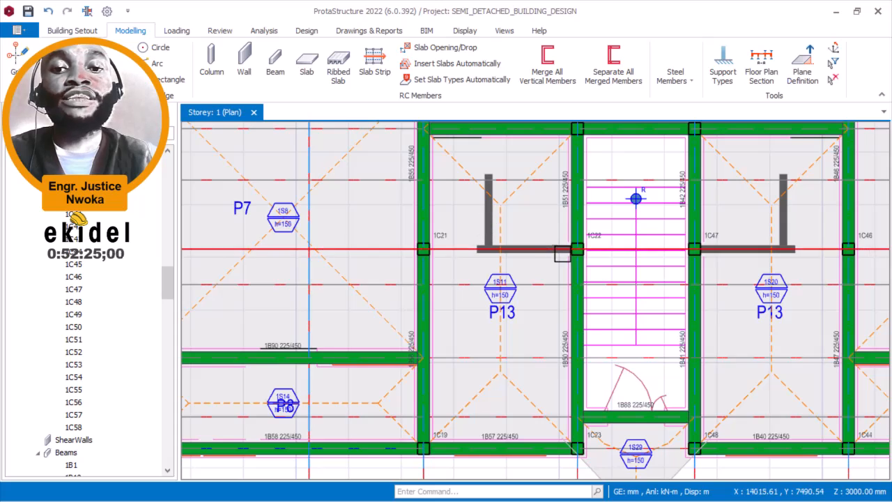
{"action": "scroll", "coordinate": [560, 252], "scroll_direction": "up", "scroll_amount": 2}
{"action": "scroll", "coordinate": [438, 216], "scroll_direction": "down", "scroll_amount": 2}
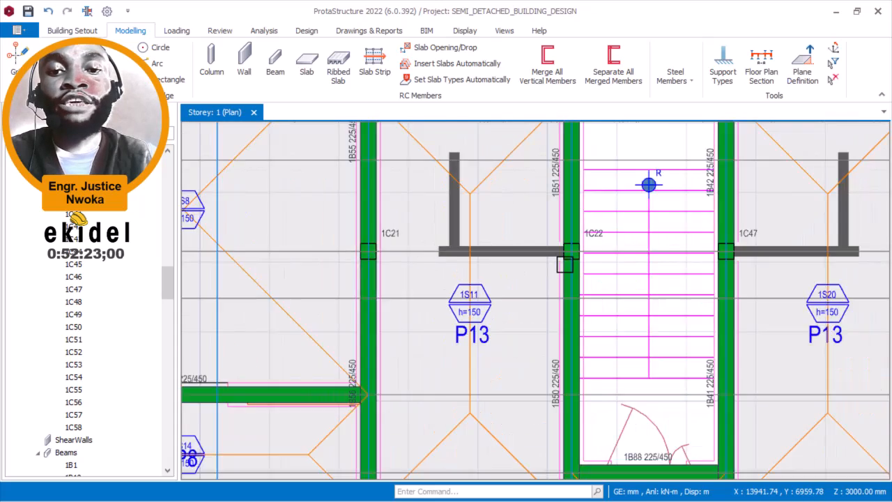
{"action": "scroll", "coordinate": [732, 236], "scroll_direction": "up", "scroll_amount": 2}
{"action": "scroll", "coordinate": [553, 168], "scroll_direction": "down", "scroll_amount": 5}
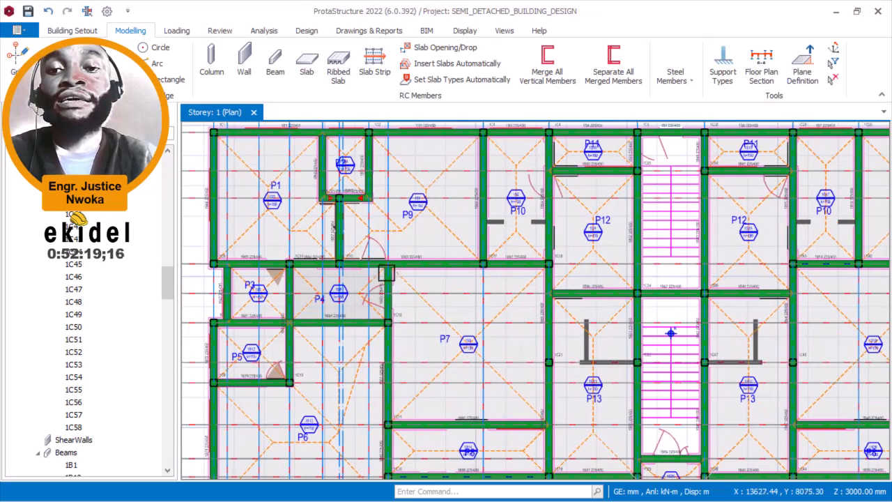
{"action": "middle_click_drag", "start_coordinate": [386, 272], "coordinate": [423, 323]}
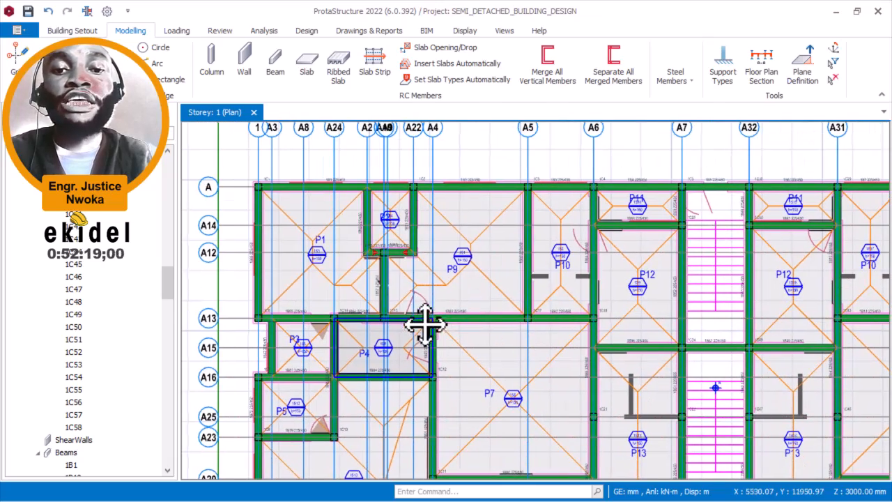
{"action": "middle_click_drag", "start_coordinate": [435, 232], "coordinate": [452, 268]}
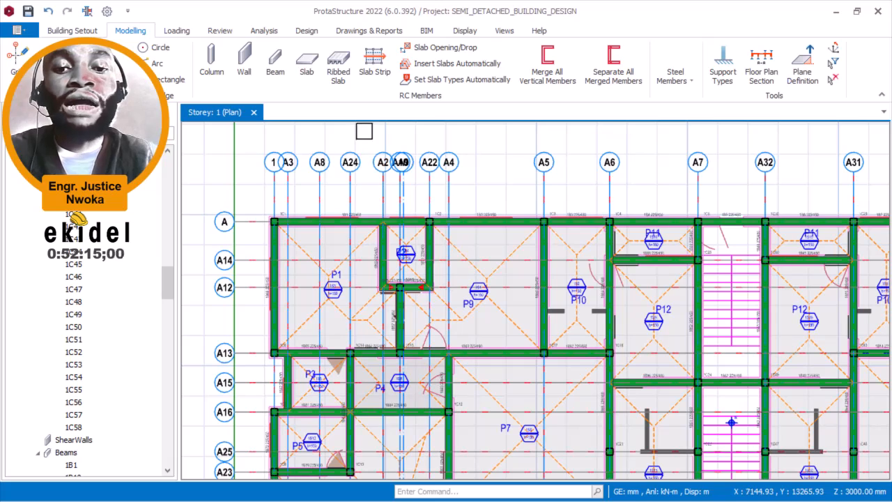
Step: Deactivate the SEMI-DETACHED-FLAT-BUILDING-DESIGN.dxf external reference drawing for Storey 1
{"action": "left_click", "coordinate": [83, 32]}
{"action": "left_click", "coordinate": [552, 65]}
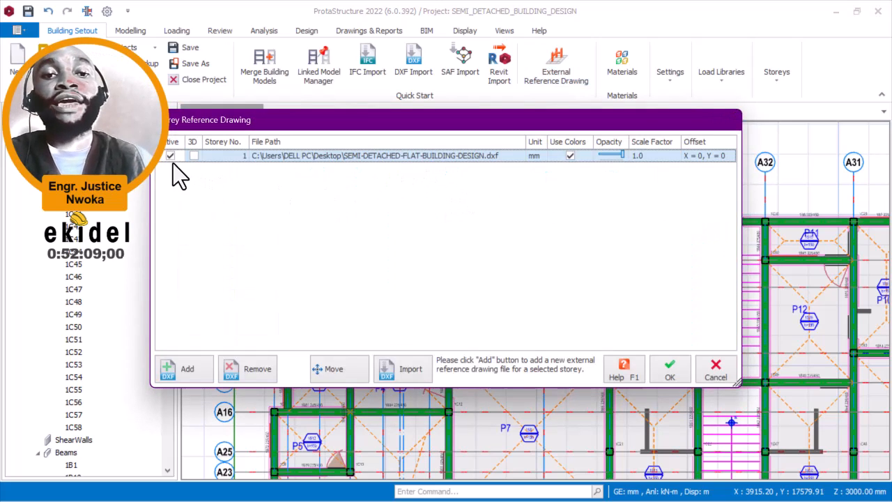
{"action": "left_click", "coordinate": [170, 155]}
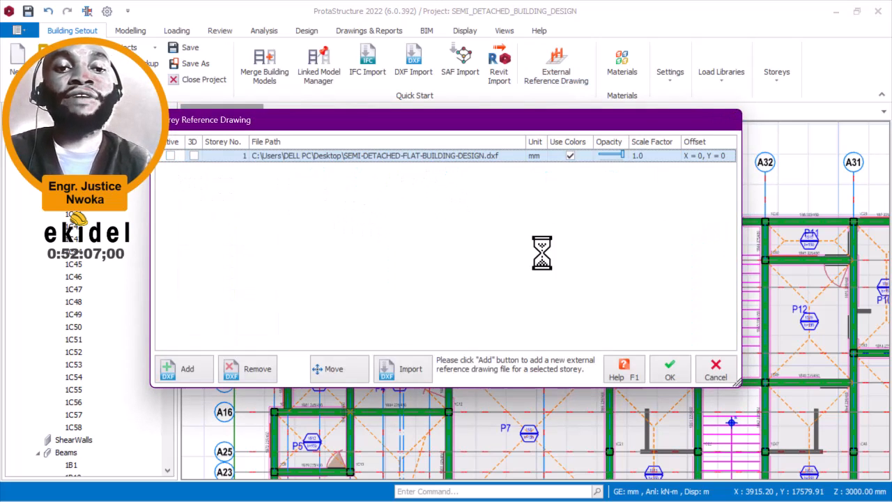
{"action": "left_click", "coordinate": [670, 375]}
Step: Examine the Storey 1 model without the reference drawing, including the closely spaced axes between A2 and A22
{"action": "scroll", "coordinate": [571, 249], "scroll_direction": "down", "scroll_amount": 5}
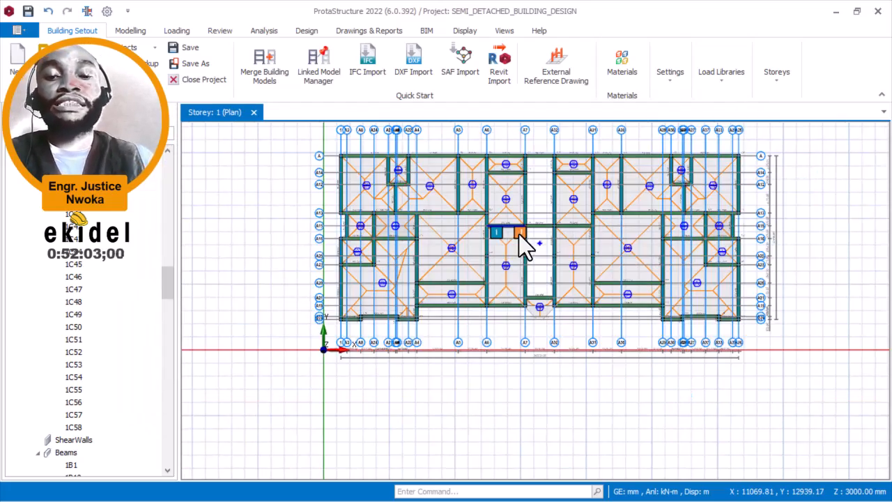
{"action": "scroll", "coordinate": [518, 229], "scroll_direction": "up", "scroll_amount": 5}
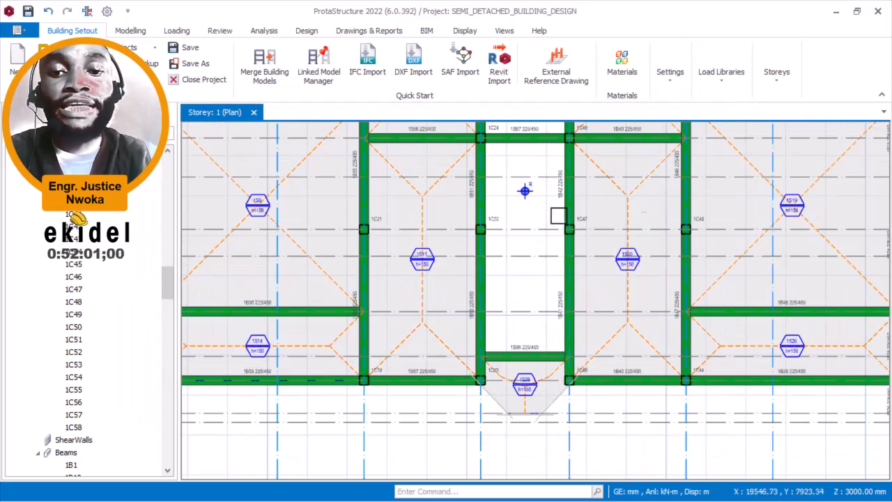
{"action": "middle_click_drag", "start_coordinate": [447, 225], "coordinate": [560, 267]}
{"action": "scroll", "coordinate": [559, 267], "scroll_direction": "down", "scroll_amount": 2}
{"action": "middle_click_drag", "start_coordinate": [331, 145], "coordinate": [422, 233]}
{"action": "scroll", "coordinate": [423, 230], "scroll_direction": "up", "scroll_amount": 1}
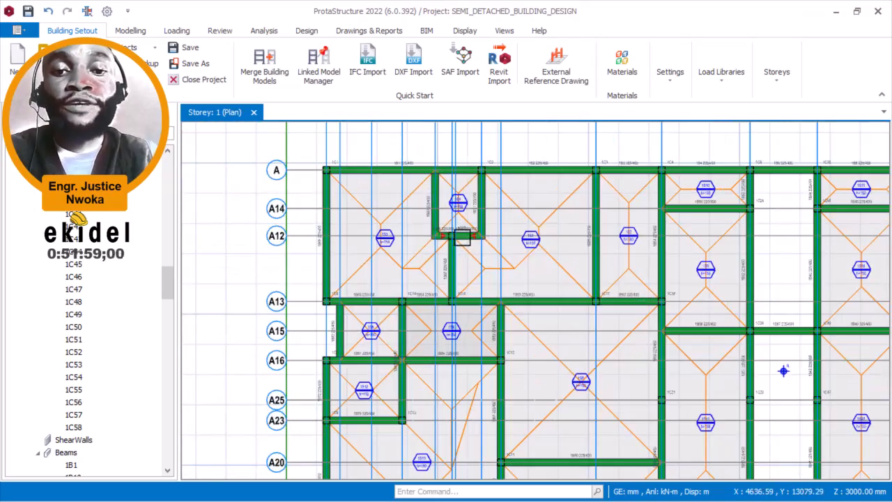
{"action": "scroll", "coordinate": [462, 238], "scroll_direction": "up", "scroll_amount": 1}
{"action": "middle_click_drag", "start_coordinate": [494, 255], "coordinate": [446, 269]}
{"action": "scroll", "coordinate": [446, 271], "scroll_direction": "down", "scroll_amount": 2}
{"action": "scroll", "coordinate": [423, 219], "scroll_direction": "up", "scroll_amount": 2}
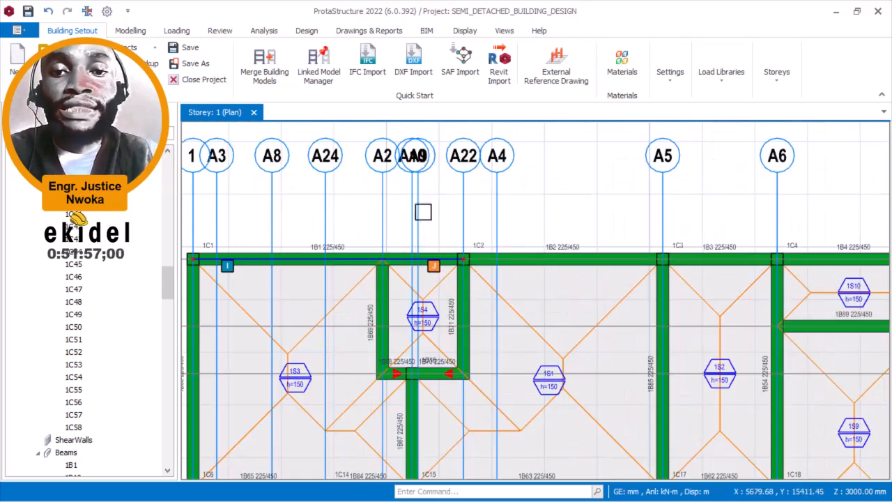
{"action": "scroll", "coordinate": [423, 218], "scroll_direction": "up", "scroll_amount": 2}
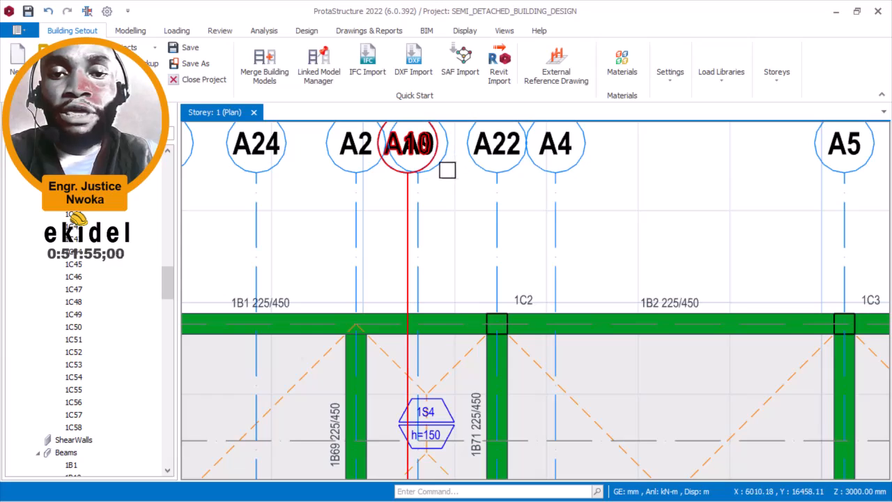
{"action": "scroll", "coordinate": [422, 170], "scroll_direction": "down", "scroll_amount": 3}
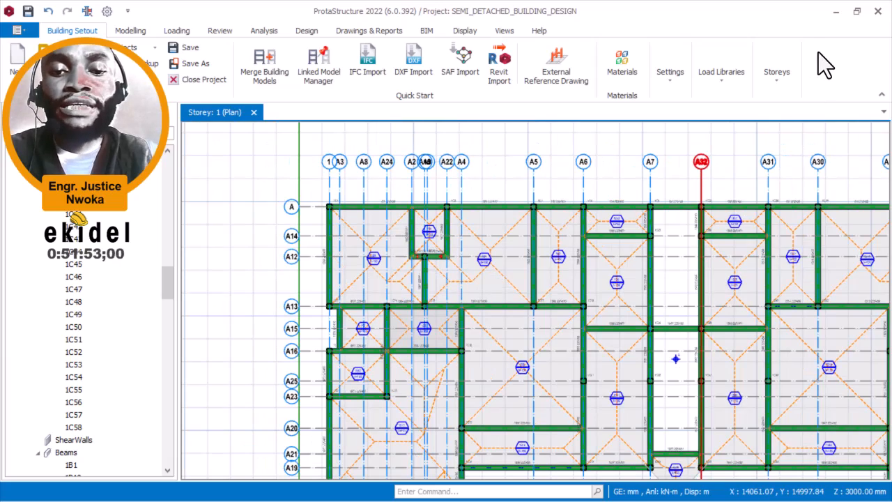
Step: Close the Bentley CONNECTION Client window and switch to the semi-detached flat drawing in AutoCAD
{"action": "left_click", "coordinate": [835, 12]}
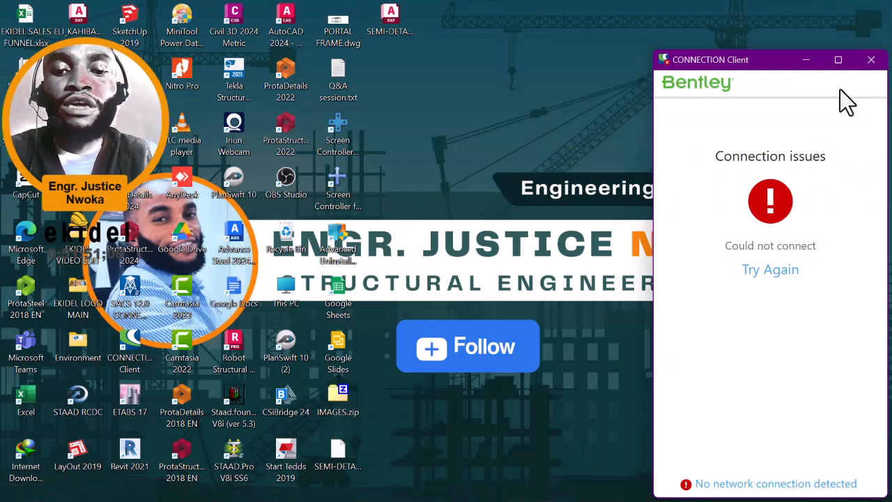
{"action": "left_click", "coordinate": [868, 61]}
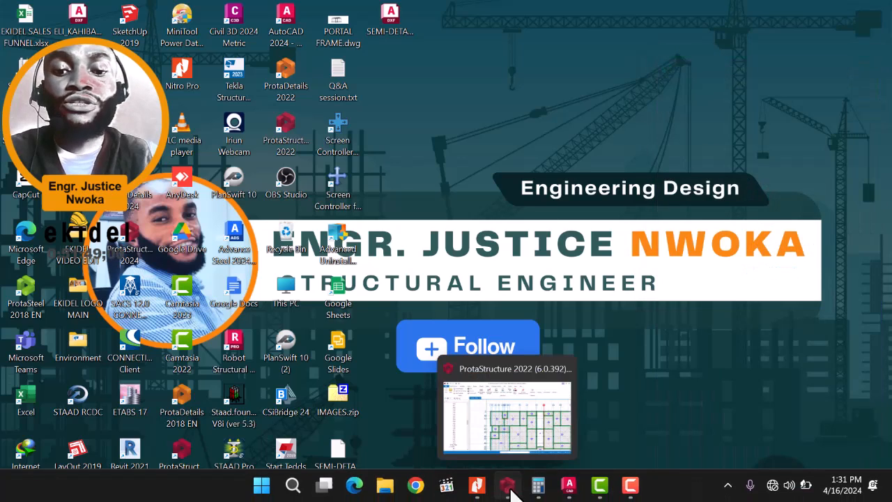
{"action": "mouse_move", "coordinate": [562, 485]}
{"action": "left_click", "coordinate": [572, 460]}
Step: Examine the short vertical axis lines running through rooms P4 and P6 in the general arrangement drawing
{"action": "scroll", "coordinate": [501, 194], "scroll_direction": "down", "scroll_amount": 4}
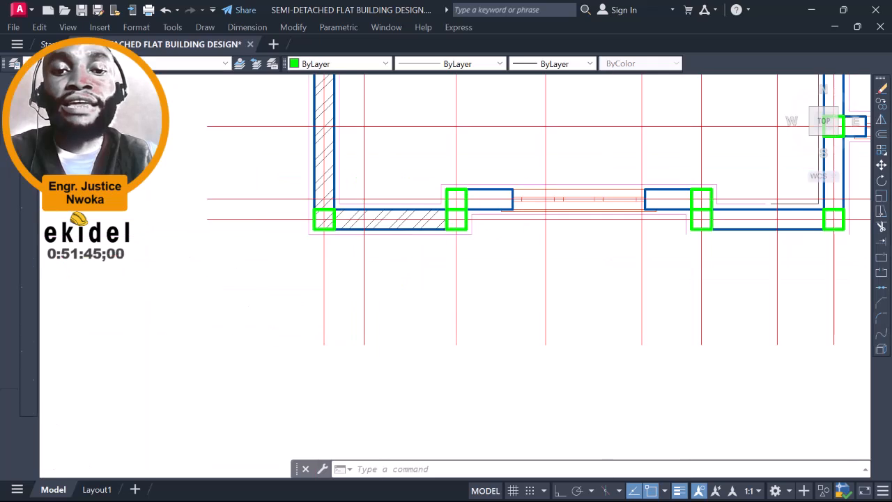
{"action": "middle_click_drag", "start_coordinate": [480, 175], "coordinate": [418, 314]}
{"action": "middle_click_drag", "start_coordinate": [456, 205], "coordinate": [422, 282]}
{"action": "scroll", "coordinate": [480, 159], "scroll_direction": "down", "scroll_amount": 2}
{"action": "middle_click_drag", "start_coordinate": [480, 158], "coordinate": [428, 279]}
{"action": "scroll", "coordinate": [456, 185], "scroll_direction": "up", "scroll_amount": 4}
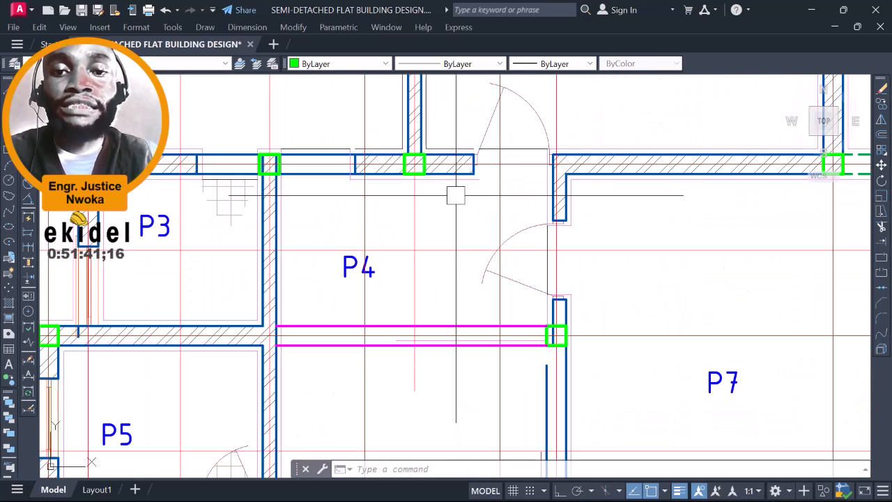
{"action": "left_click", "coordinate": [421, 234]}
{"action": "middle_click_drag", "start_coordinate": [444, 229], "coordinate": [449, 105]}
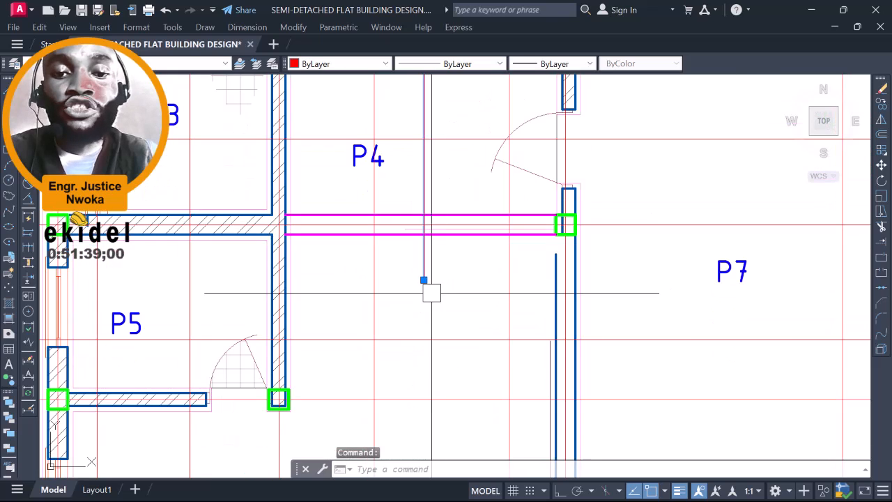
{"action": "scroll", "coordinate": [460, 241], "scroll_direction": "down", "scroll_amount": 5}
{"action": "scroll", "coordinate": [440, 253], "scroll_direction": "up", "scroll_amount": 5}
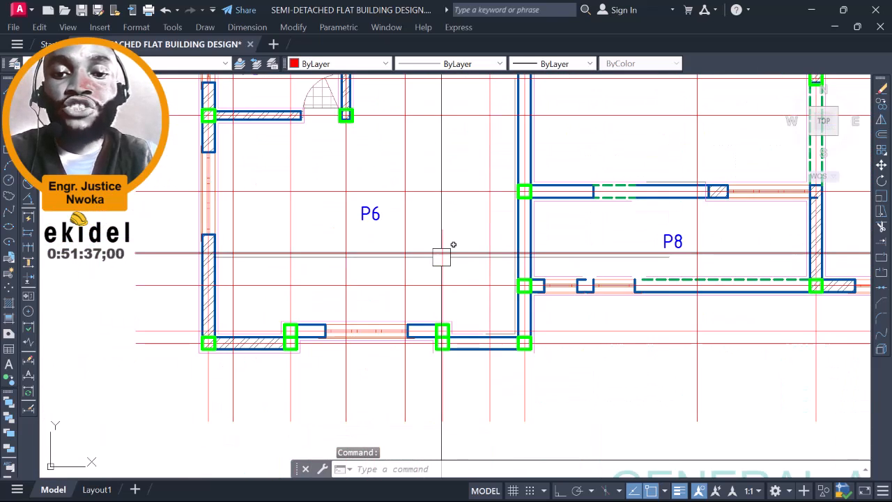
{"action": "scroll", "coordinate": [443, 255], "scroll_direction": "down", "scroll_amount": 5}
{"action": "key", "text": "Escape"}
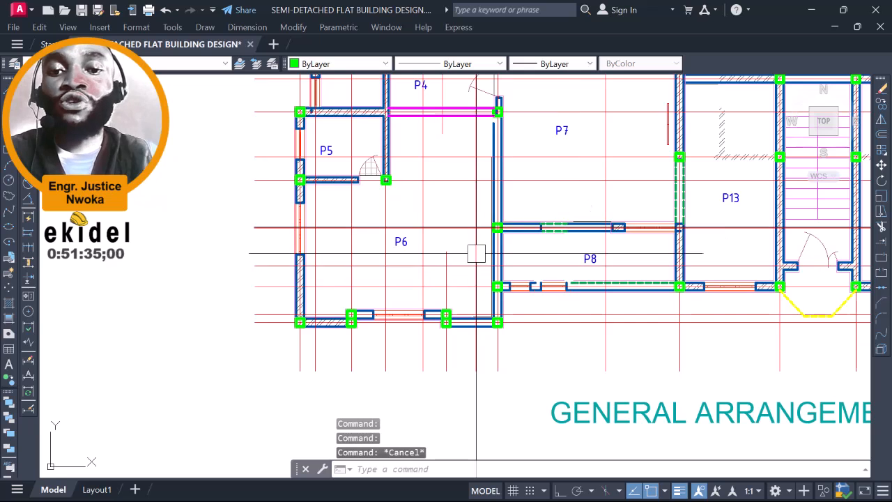
{"action": "scroll", "coordinate": [456, 253], "scroll_direction": "up", "scroll_amount": 6}
{"action": "key", "text": "Escape"}
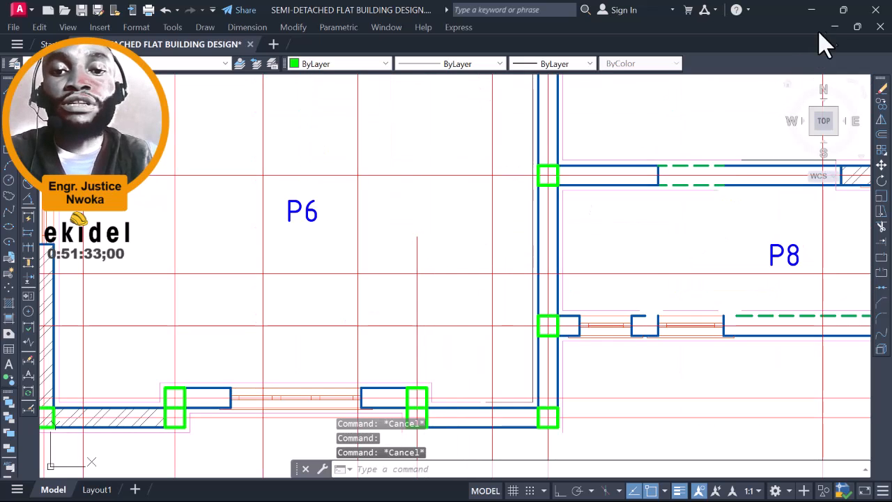
Step: Switch from AutoCAD back to the Storey 1 plan in ProtaStructure and locate the overlapping axes A9 and A10
{"action": "left_click", "coordinate": [813, 9]}
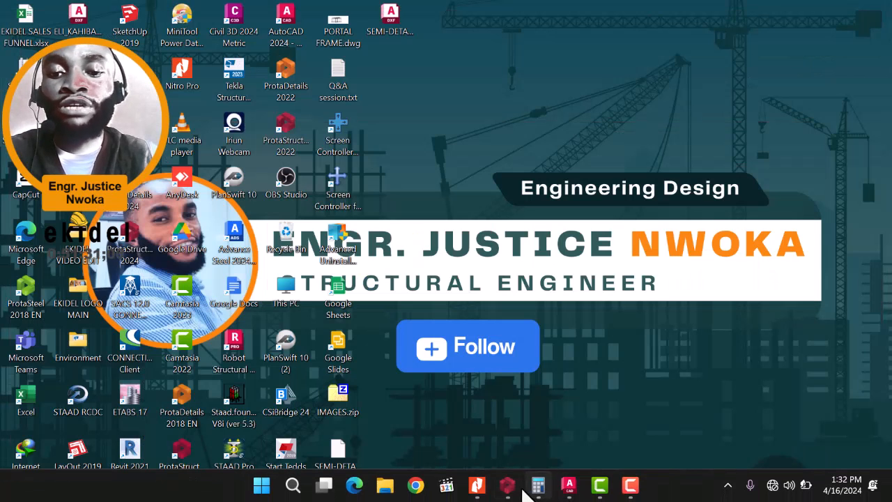
{"action": "left_click", "coordinate": [514, 493]}
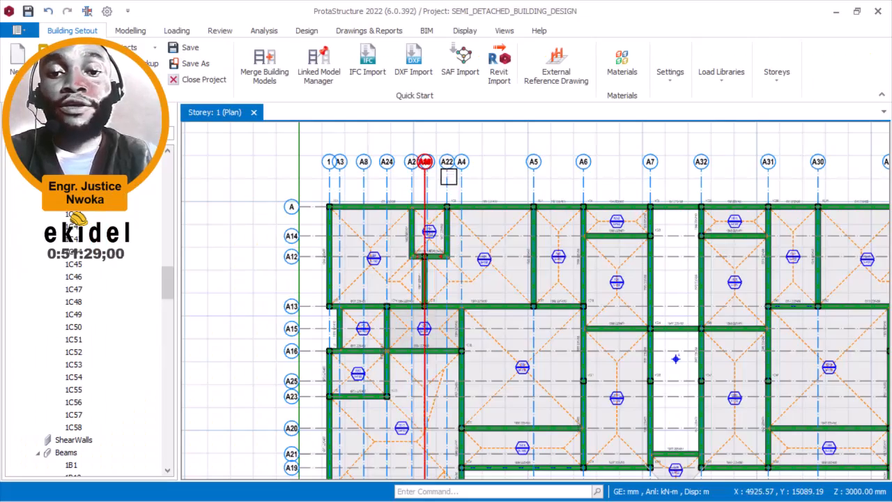
{"action": "scroll", "coordinate": [432, 192], "scroll_direction": "up", "scroll_amount": 3}
{"action": "scroll", "coordinate": [436, 160], "scroll_direction": "down", "scroll_amount": 3}
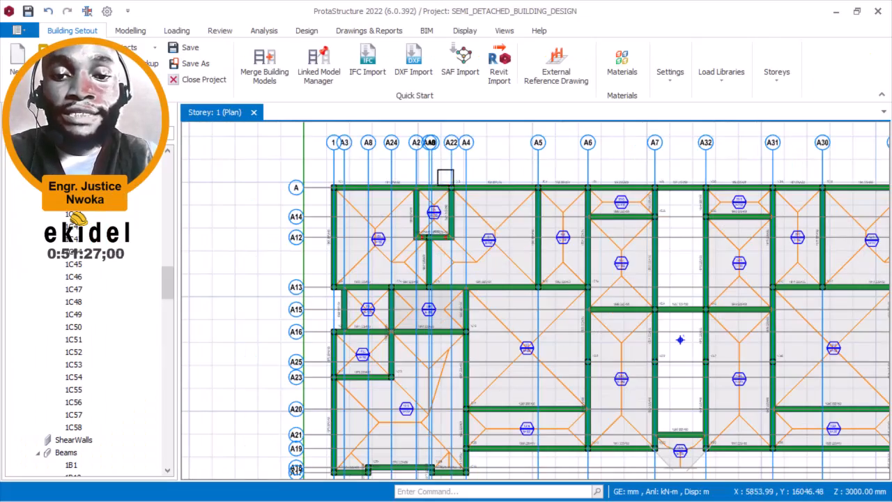
{"action": "scroll", "coordinate": [437, 249], "scroll_direction": "down", "scroll_amount": 2}
{"action": "scroll", "coordinate": [420, 259], "scroll_direction": "up", "scroll_amount": 5}
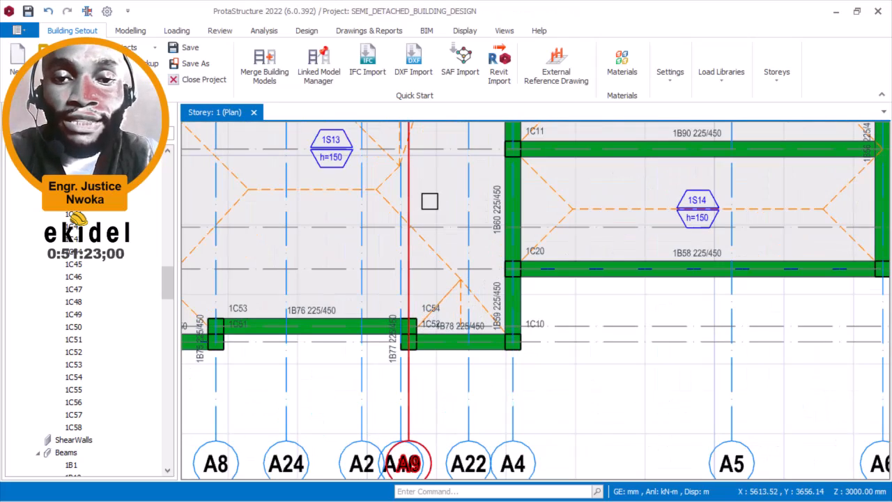
Step: Stretch the upper end of axis A9 down into slab 1S13, stopping between axes A23 and A20
{"action": "right_click", "coordinate": [429, 201]}
{"action": "left_click", "coordinate": [478, 338]}
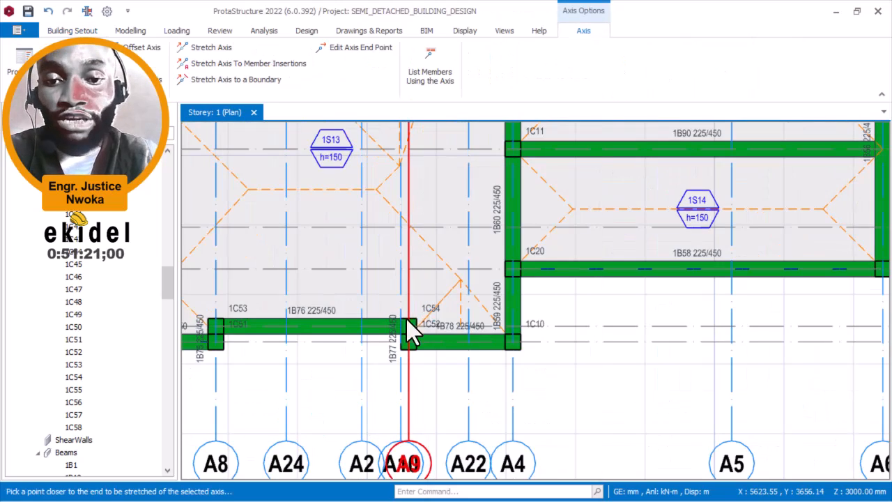
{"action": "scroll", "coordinate": [426, 336], "scroll_direction": "down", "scroll_amount": 4}
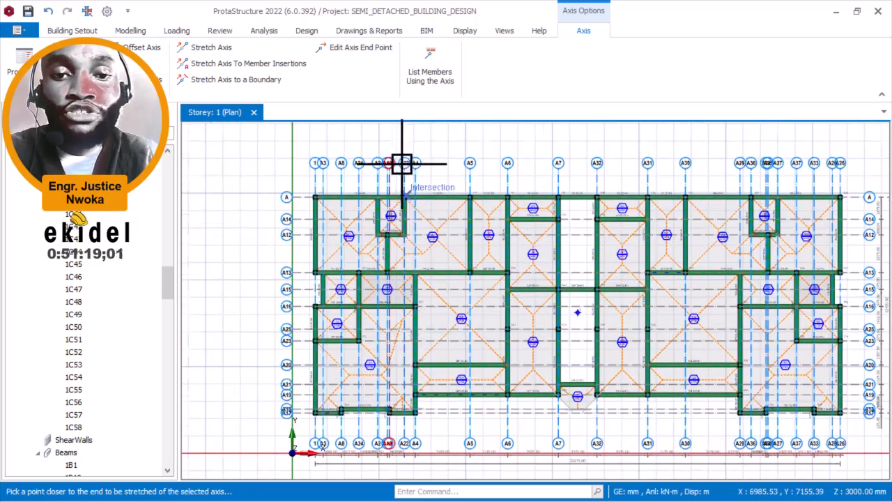
{"action": "scroll", "coordinate": [402, 163], "scroll_direction": "up", "scroll_amount": 5}
{"action": "scroll", "coordinate": [372, 184], "scroll_direction": "down", "scroll_amount": 3}
{"action": "middle_click_drag", "start_coordinate": [390, 292], "coordinate": [385, 145]}
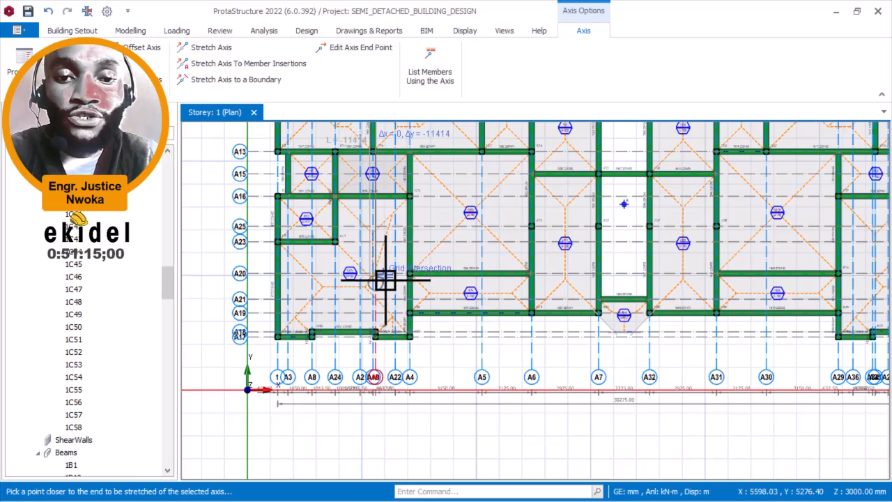
{"action": "scroll", "coordinate": [383, 278], "scroll_direction": "up", "scroll_amount": 3}
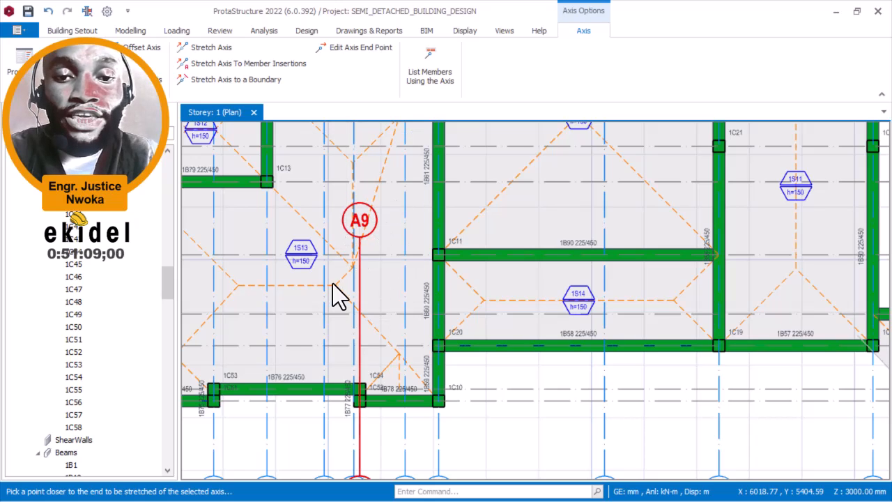
{"action": "key", "text": "Escape"}
Step: Stretch the lower end of axis A10 up so that it stops at the beam along axis A16
{"action": "scroll", "coordinate": [366, 252], "scroll_direction": "down", "scroll_amount": 1}
{"action": "middle_click_drag", "start_coordinate": [358, 362], "coordinate": [354, 267]}
{"action": "scroll", "coordinate": [354, 267], "scroll_direction": "up", "scroll_amount": 2}
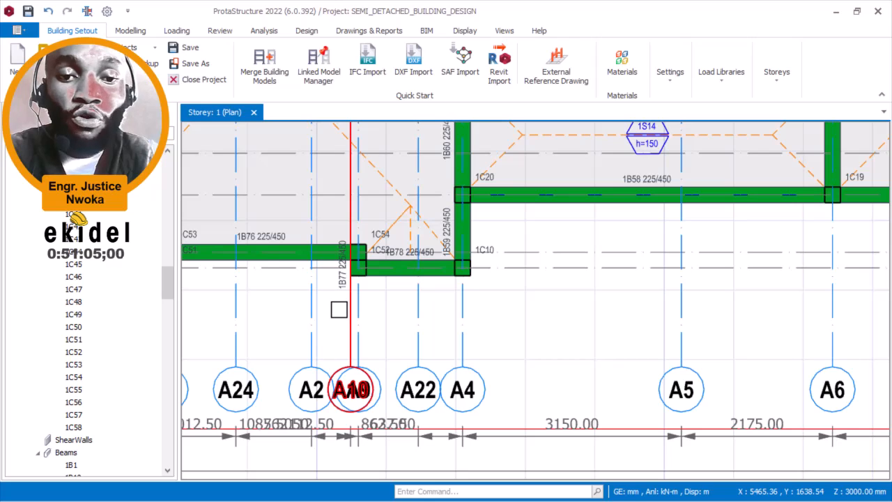
{"action": "left_click", "coordinate": [339, 310]}
{"action": "right_click", "coordinate": [340, 296]}
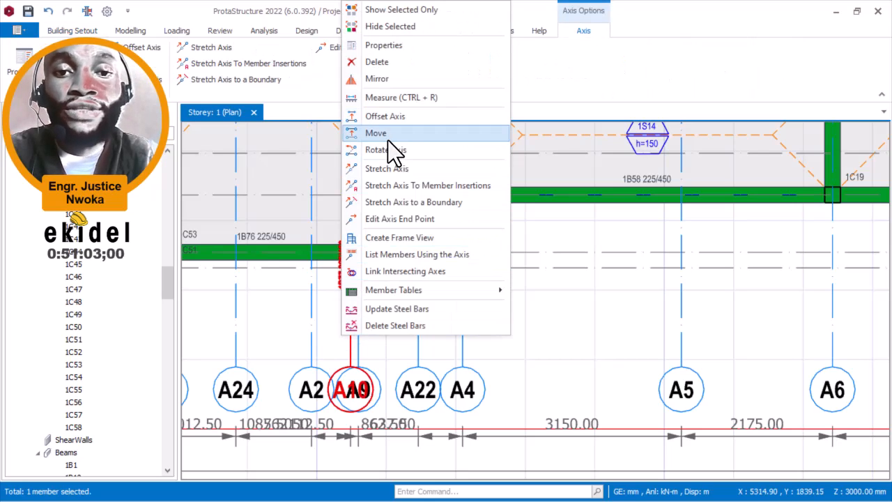
{"action": "left_click", "coordinate": [394, 169]}
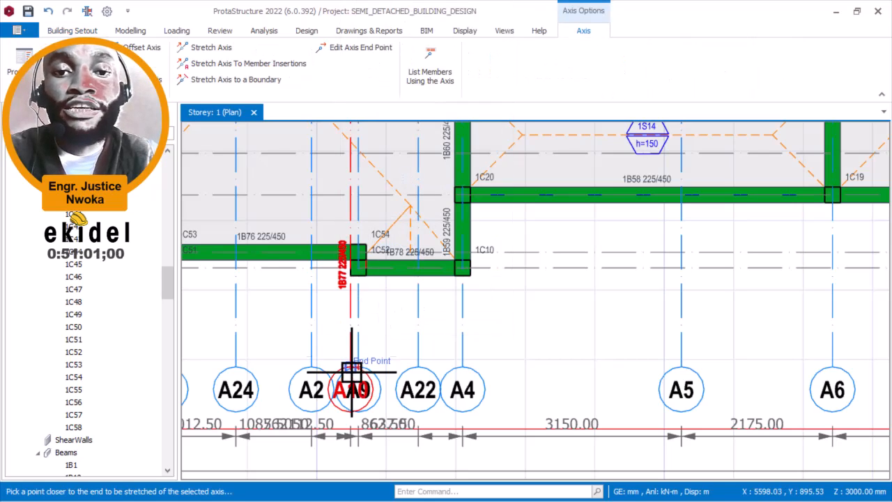
{"action": "scroll", "coordinate": [350, 358], "scroll_direction": "up", "scroll_amount": 1}
{"action": "scroll", "coordinate": [358, 330], "scroll_direction": "down", "scroll_amount": 3}
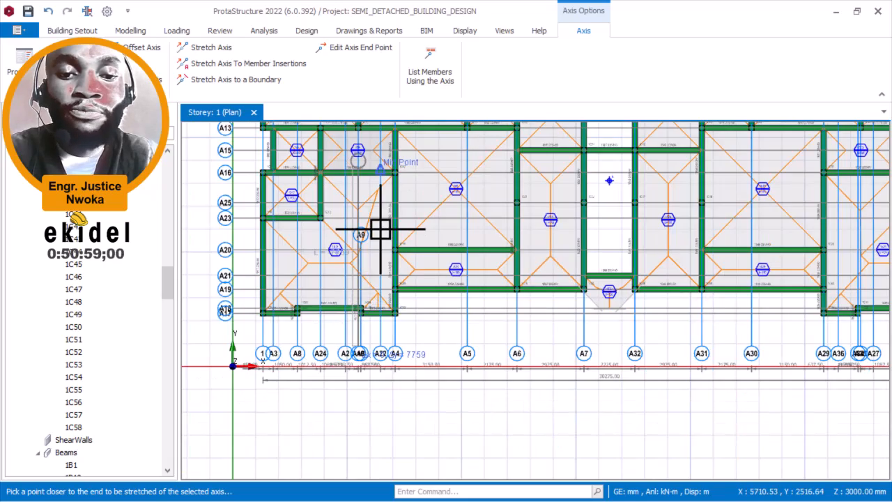
{"action": "scroll", "coordinate": [360, 337], "scroll_direction": "up", "scroll_amount": 1}
{"action": "scroll", "coordinate": [352, 244], "scroll_direction": "up", "scroll_amount": 2}
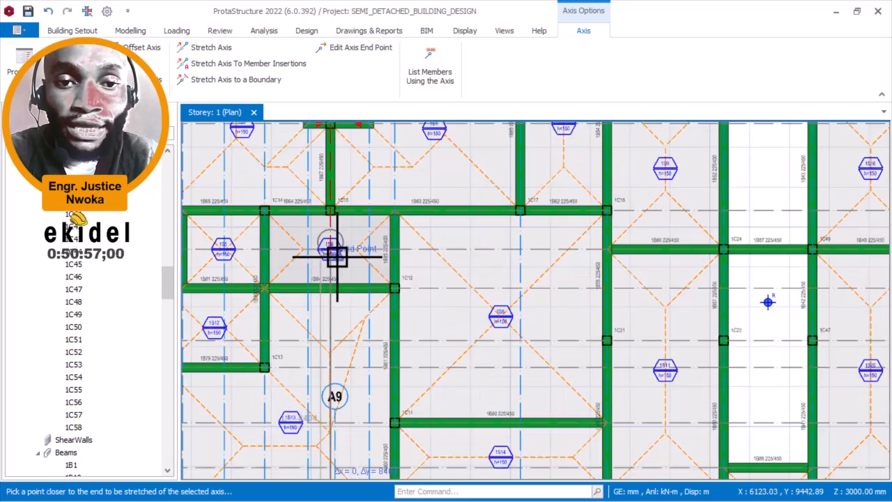
{"action": "scroll", "coordinate": [337, 257], "scroll_direction": "up", "scroll_amount": 2}
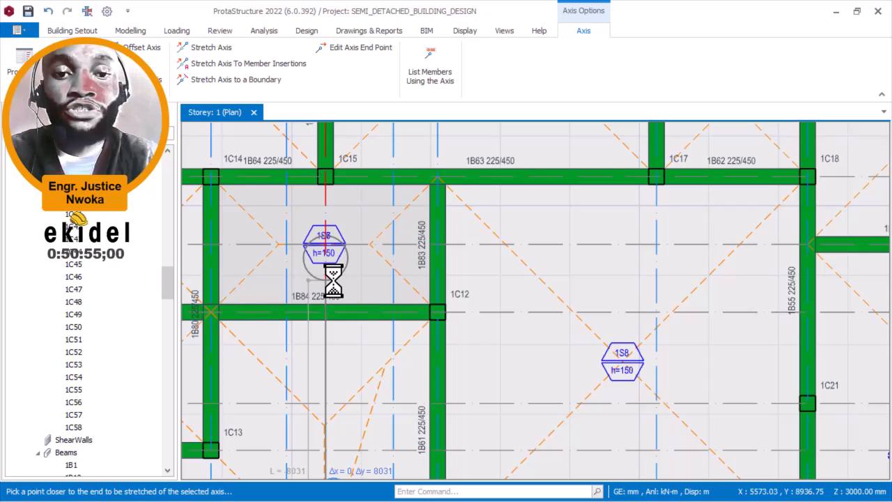
{"action": "key", "text": "Escape"}
Step: Examine both ends of the shortened axis A10 and the spacing of its neighbouring axis labels in the Storey 1 plan
{"action": "scroll", "coordinate": [378, 251], "scroll_direction": "down", "scroll_amount": 5}
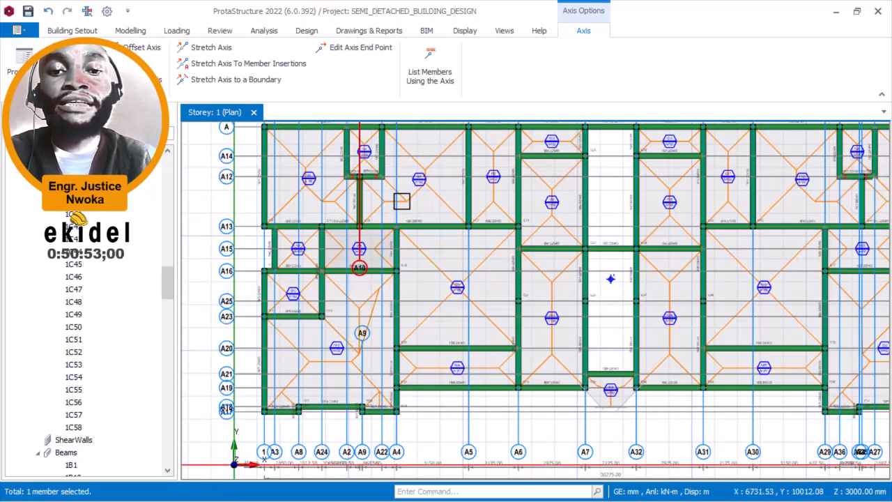
{"action": "middle_click_drag", "start_coordinate": [402, 202], "coordinate": [383, 320]}
{"action": "scroll", "coordinate": [356, 255], "scroll_direction": "up", "scroll_amount": 3}
{"action": "scroll", "coordinate": [352, 251], "scroll_direction": "up", "scroll_amount": 2}
{"action": "scroll", "coordinate": [352, 241], "scroll_direction": "down", "scroll_amount": 3}
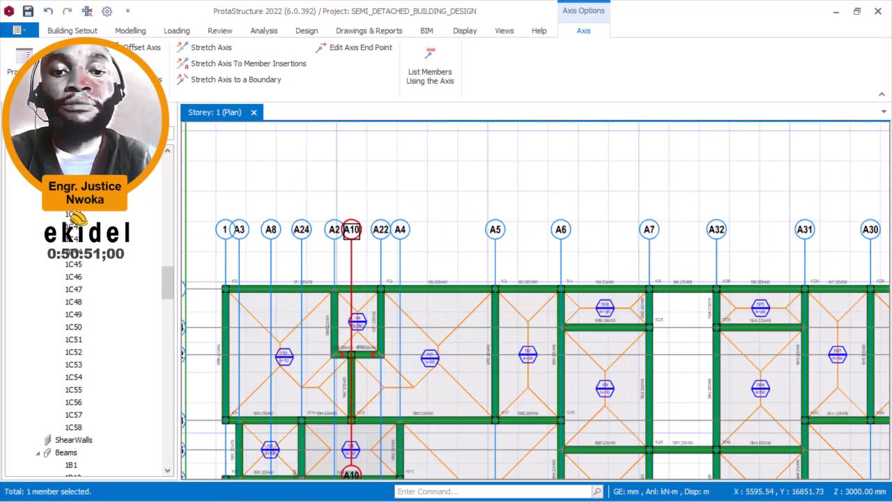
{"action": "middle_click_drag", "start_coordinate": [363, 204], "coordinate": [351, 100]}
{"action": "scroll", "coordinate": [378, 130], "scroll_direction": "down", "scroll_amount": 2}
{"action": "middle_click_drag", "start_coordinate": [374, 260], "coordinate": [379, 154]}
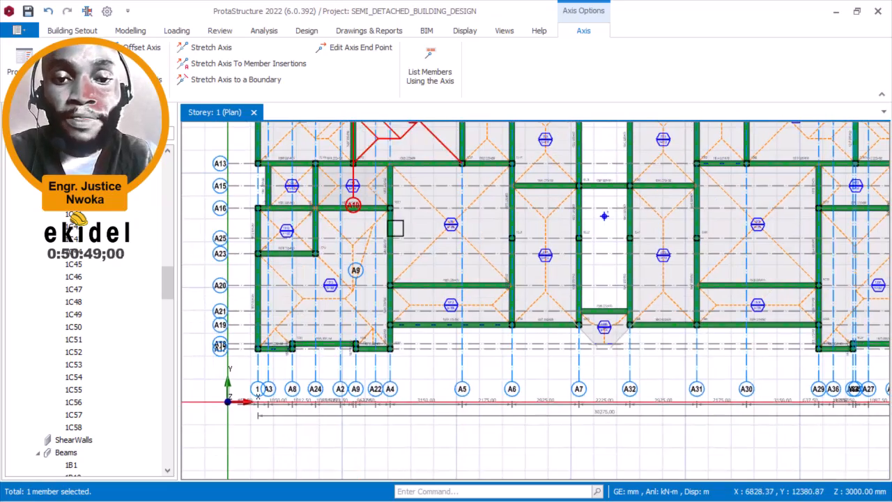
Step: Set horizontal axis A18 to show its label bubble only at the east end, removing the one overlapping A17 on the west
{"action": "middle_click_drag", "start_coordinate": [427, 291], "coordinate": [505, 279]}
{"action": "scroll", "coordinate": [353, 333], "scroll_direction": "up", "scroll_amount": 4}
{"action": "scroll", "coordinate": [265, 348], "scroll_direction": "up", "scroll_amount": 2}
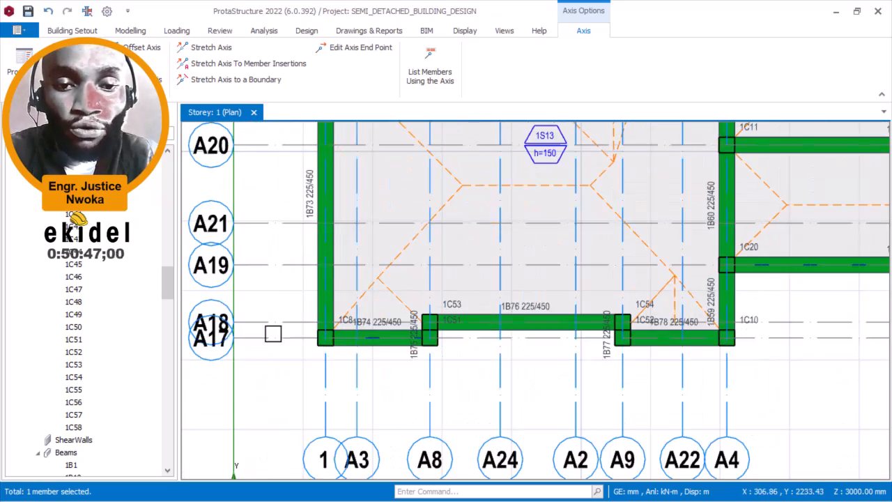
{"action": "middle_click_drag", "start_coordinate": [272, 333], "coordinate": [298, 310]}
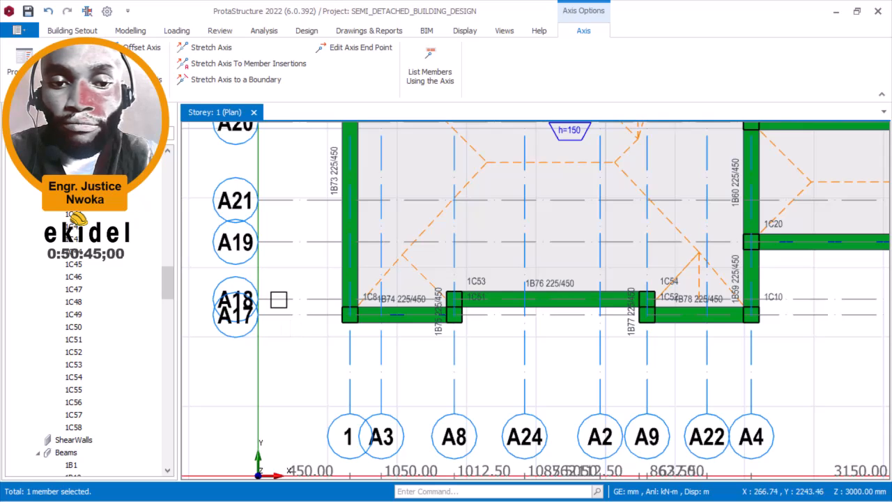
{"action": "scroll", "coordinate": [279, 301], "scroll_direction": "down", "scroll_amount": 2}
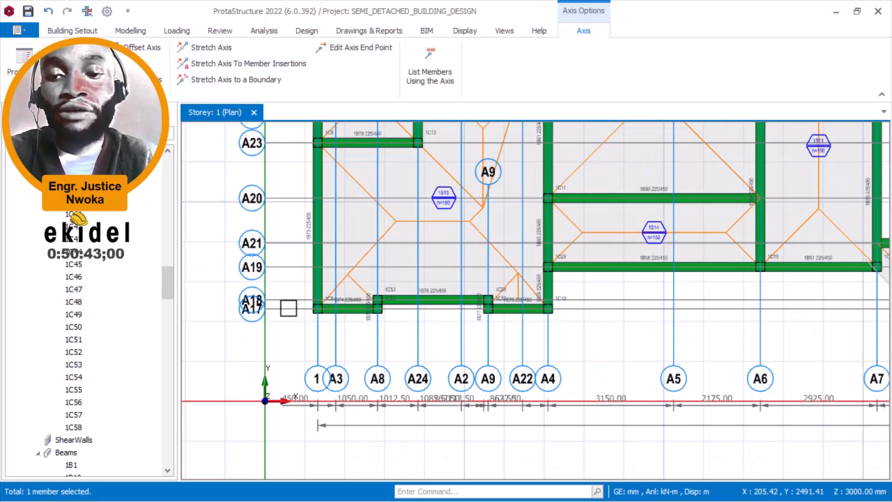
{"action": "scroll", "coordinate": [276, 301], "scroll_direction": "up", "scroll_amount": 2}
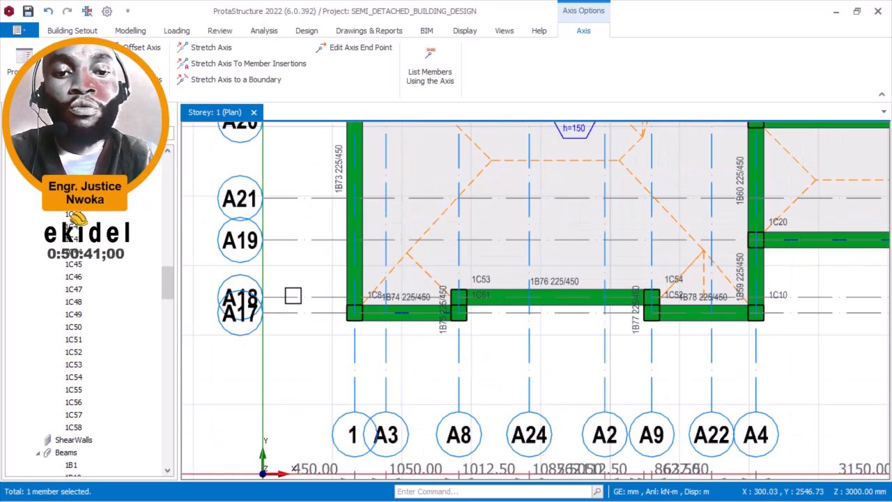
{"action": "scroll", "coordinate": [293, 299], "scroll_direction": "up", "scroll_amount": 2}
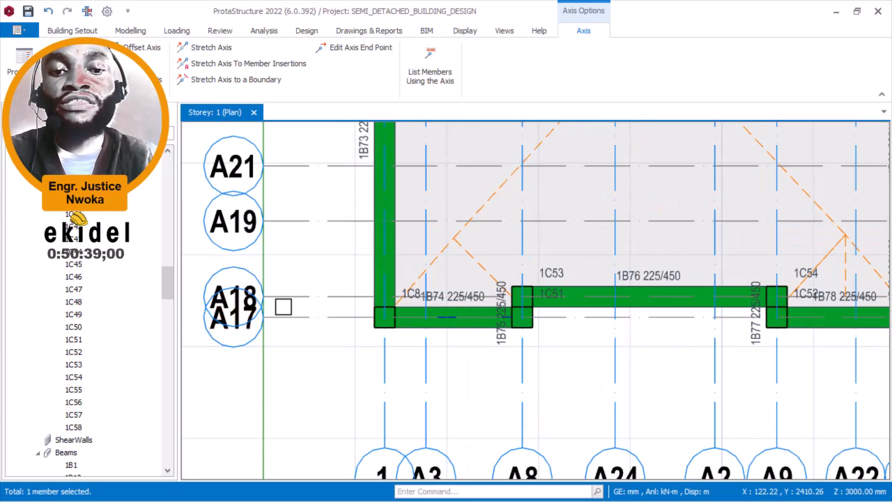
{"action": "right_click", "coordinate": [309, 278]}
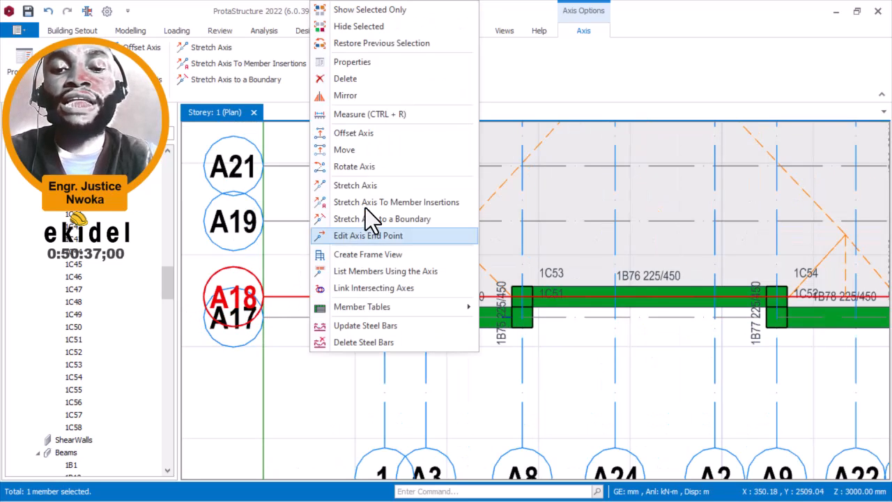
{"action": "left_click", "coordinate": [369, 62]}
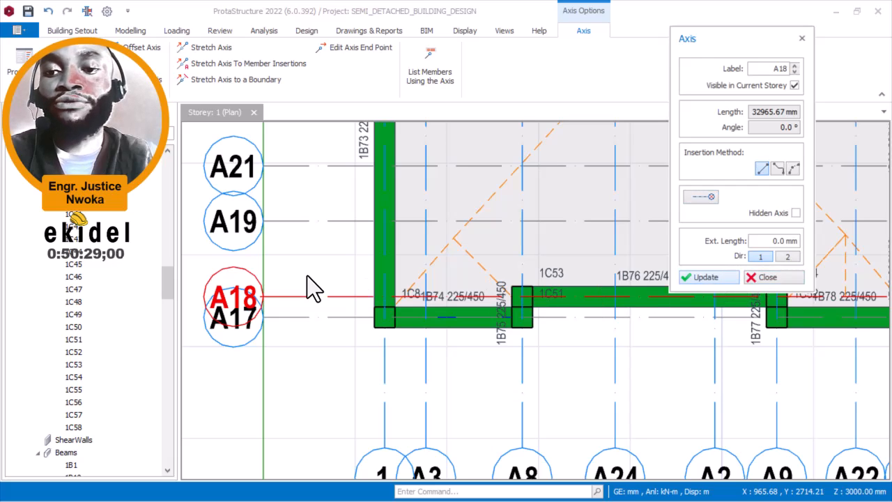
{"action": "key", "text": "Delete"}
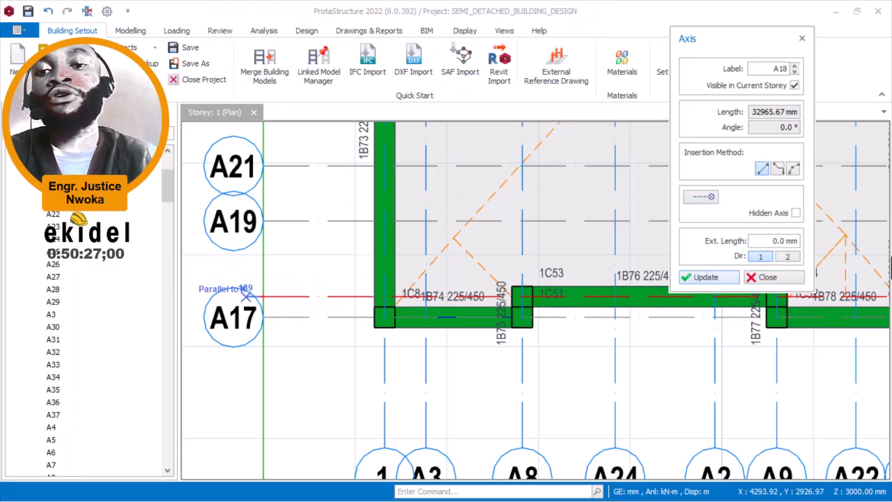
{"action": "left_click", "coordinate": [770, 283]}
Step: Set horizontal axis A17 to show its label bubble only at the west end, removing the one overlapping A18 on the east
{"action": "scroll", "coordinate": [327, 299], "scroll_direction": "down", "scroll_amount": 5}
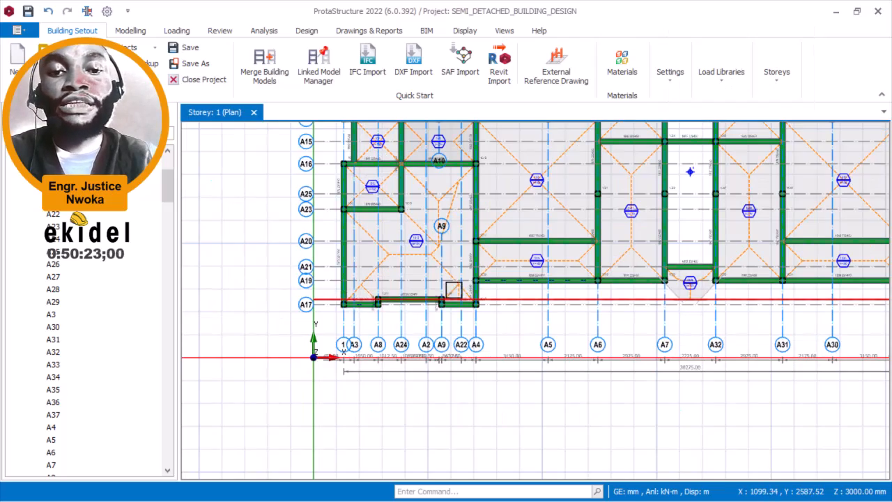
{"action": "middle_click_drag", "start_coordinate": [563, 289], "coordinate": [453, 304]}
{"action": "scroll", "coordinate": [725, 300], "scroll_direction": "down", "scroll_amount": 1}
{"action": "middle_click_drag", "start_coordinate": [724, 300], "coordinate": [494, 283]}
{"action": "scroll", "coordinate": [670, 293], "scroll_direction": "up", "scroll_amount": 5}
{"action": "scroll", "coordinate": [648, 310], "scroll_direction": "up", "scroll_amount": 3}
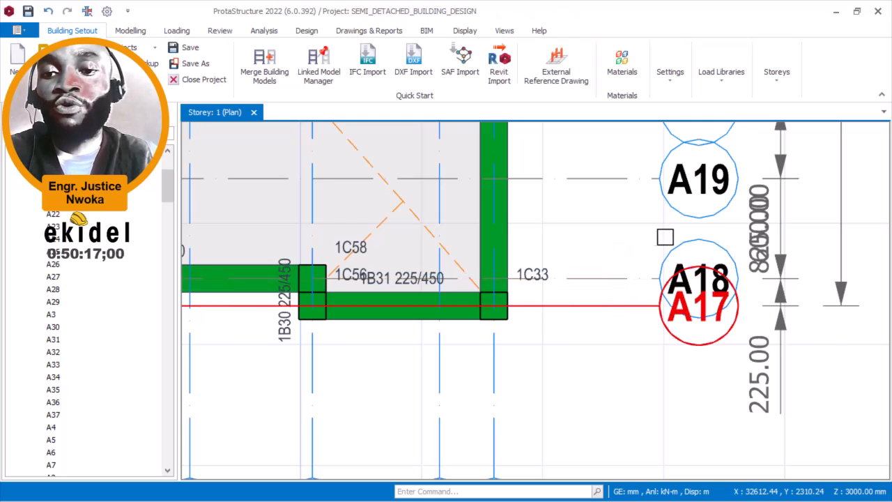
{"action": "left_click", "coordinate": [662, 238]}
{"action": "right_click", "coordinate": [662, 237]}
{"action": "left_click", "coordinate": [724, 213]}
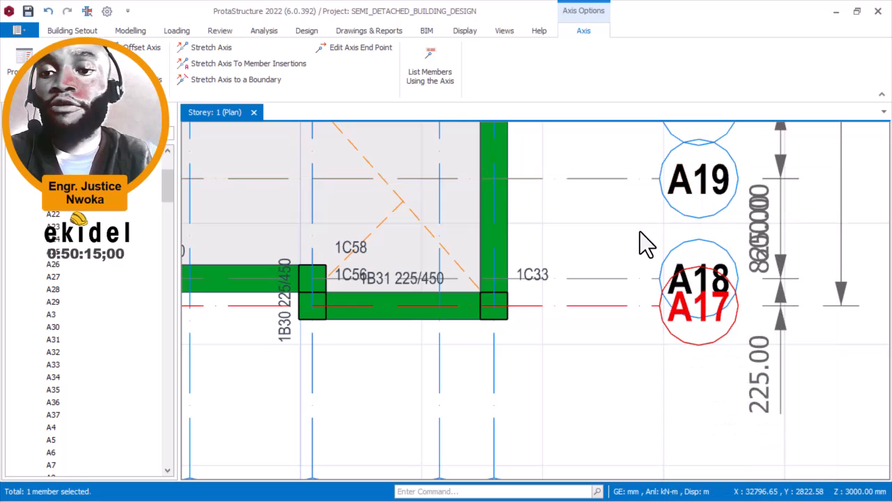
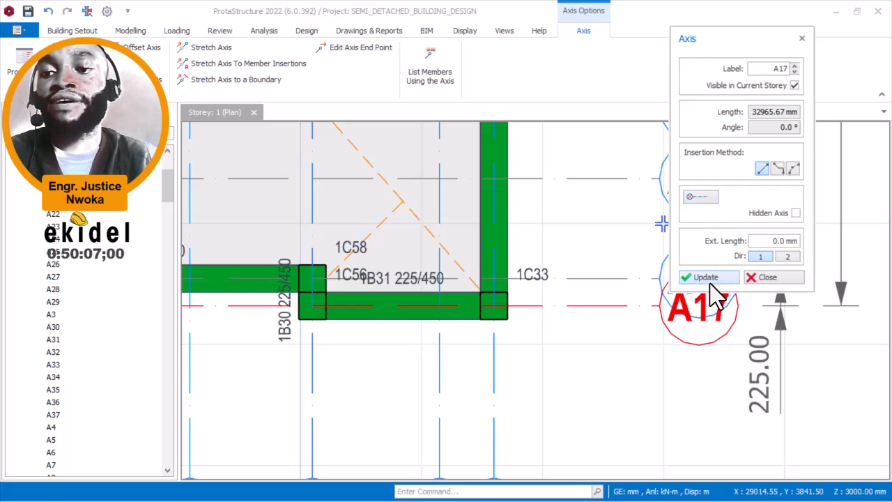
{"action": "left_click", "coordinate": [767, 277]}
Step: Stretch the upper end of axis A34 down so that it stops inside slab 1S25, at horizontal axis A20
{"action": "scroll", "coordinate": [683, 342], "scroll_direction": "down", "scroll_amount": 2}
{"action": "scroll", "coordinate": [740, 285], "scroll_direction": "down", "scroll_amount": 6}
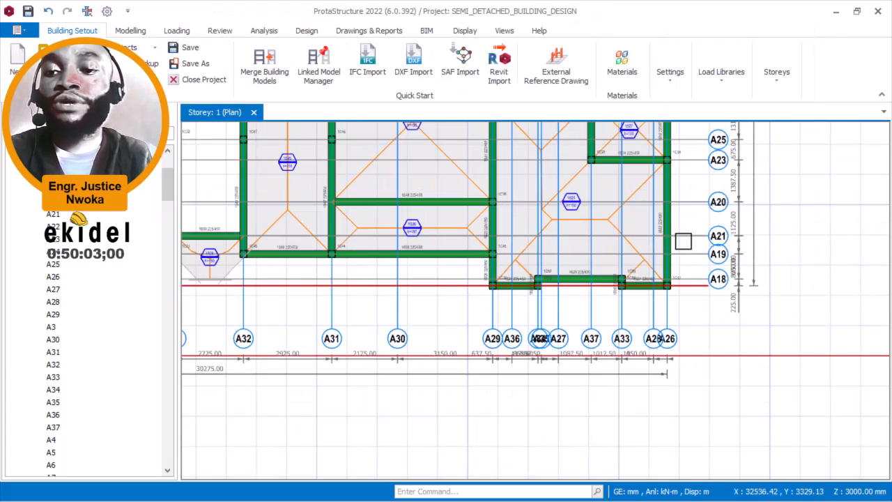
{"action": "scroll", "coordinate": [708, 228], "scroll_direction": "up", "scroll_amount": 4}
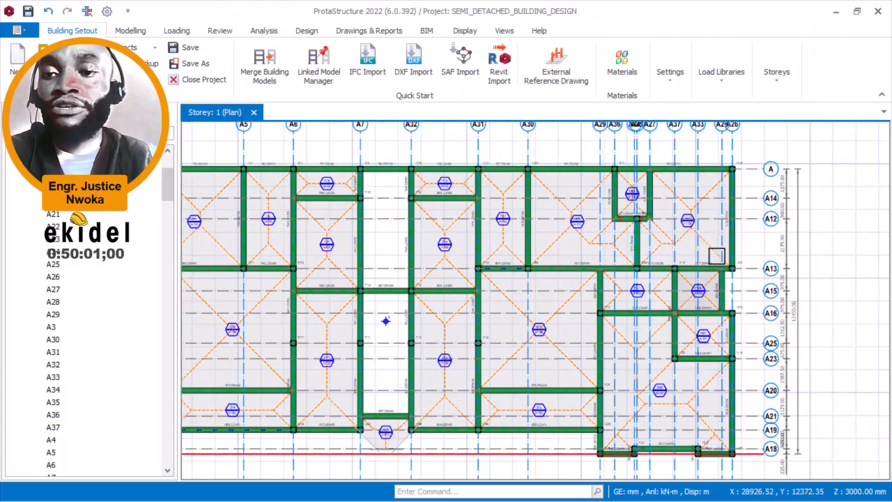
{"action": "middle_click_drag", "start_coordinate": [624, 232], "coordinate": [578, 198]}
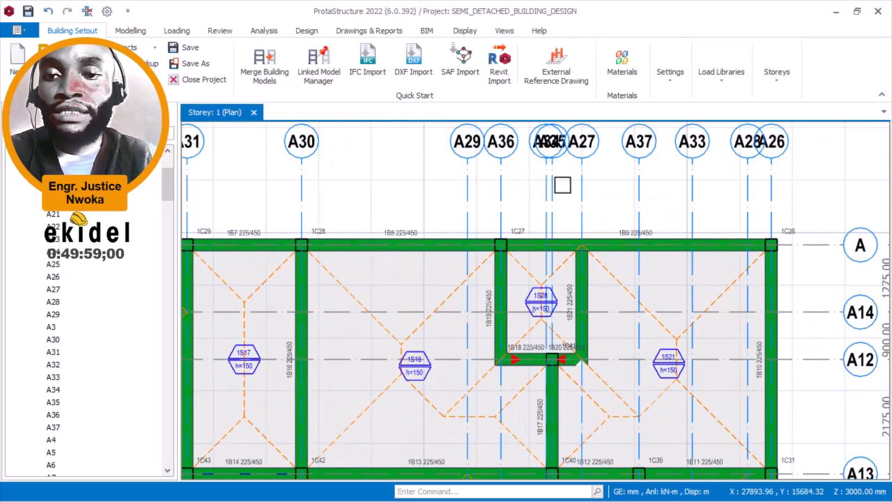
{"action": "scroll", "coordinate": [559, 182], "scroll_direction": "up", "scroll_amount": 3}
{"action": "middle_click_drag", "start_coordinate": [549, 167], "coordinate": [555, 206]}
{"action": "scroll", "coordinate": [540, 235], "scroll_direction": "down", "scroll_amount": 3}
{"action": "left_click", "coordinate": [534, 175]}
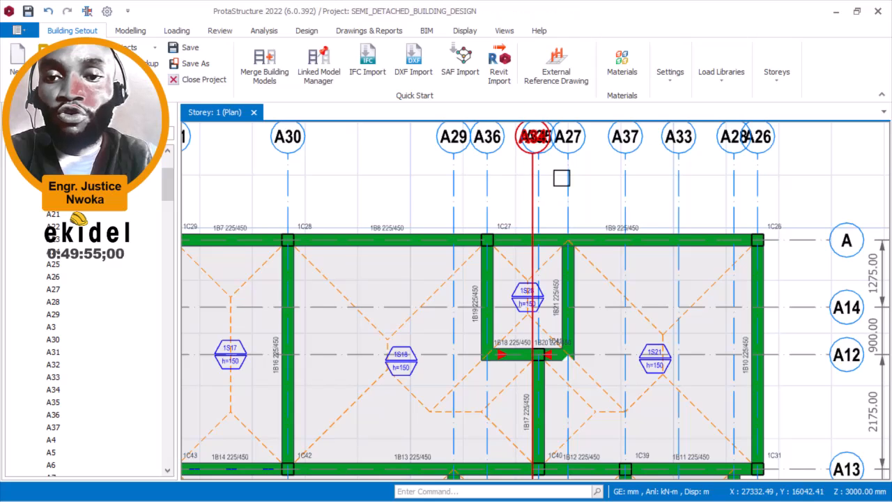
{"action": "right_click", "coordinate": [588, 190]}
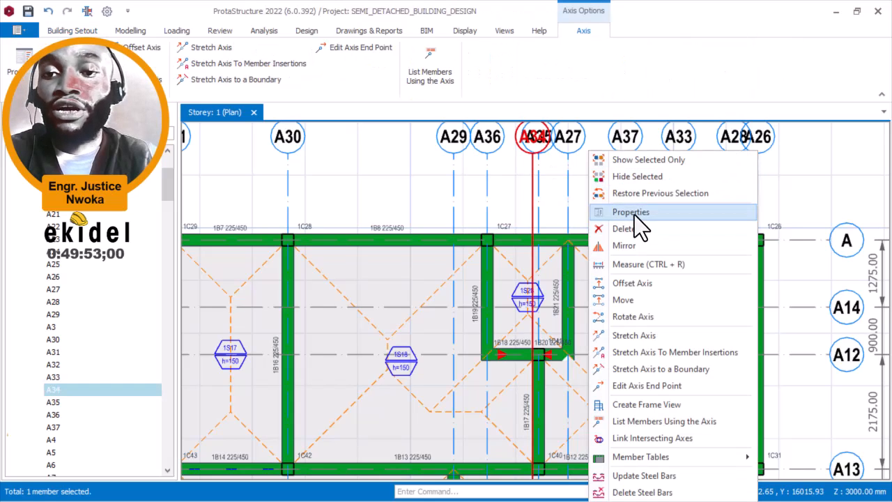
{"action": "left_click", "coordinate": [634, 335]}
{"action": "scroll", "coordinate": [542, 171], "scroll_direction": "up", "scroll_amount": 3}
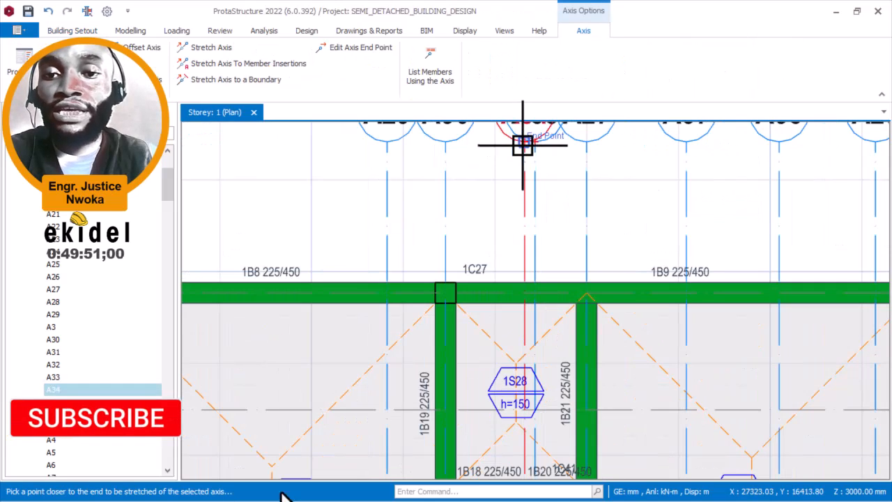
{"action": "scroll", "coordinate": [522, 154], "scroll_direction": "down", "scroll_amount": 5}
{"action": "middle_click_drag", "start_coordinate": [541, 225], "coordinate": [529, 149]}
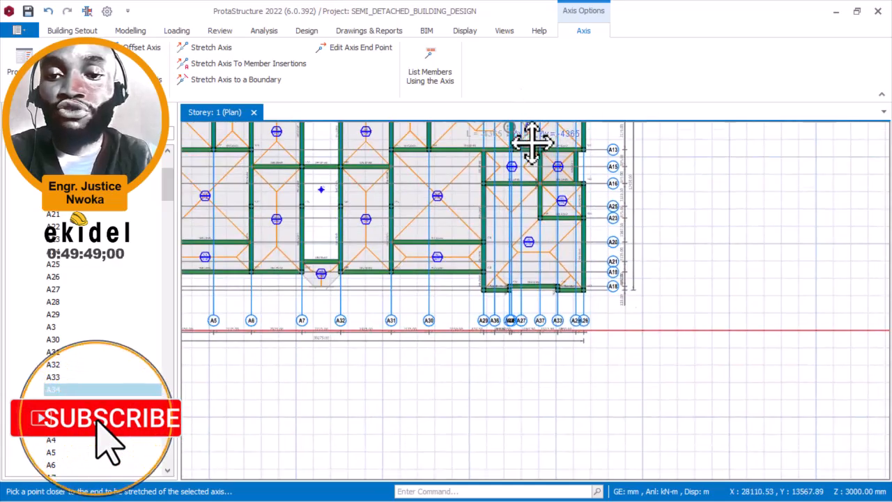
{"action": "scroll", "coordinate": [520, 229], "scroll_direction": "up", "scroll_amount": 5}
{"action": "scroll", "coordinate": [486, 269], "scroll_direction": "up", "scroll_amount": 2}
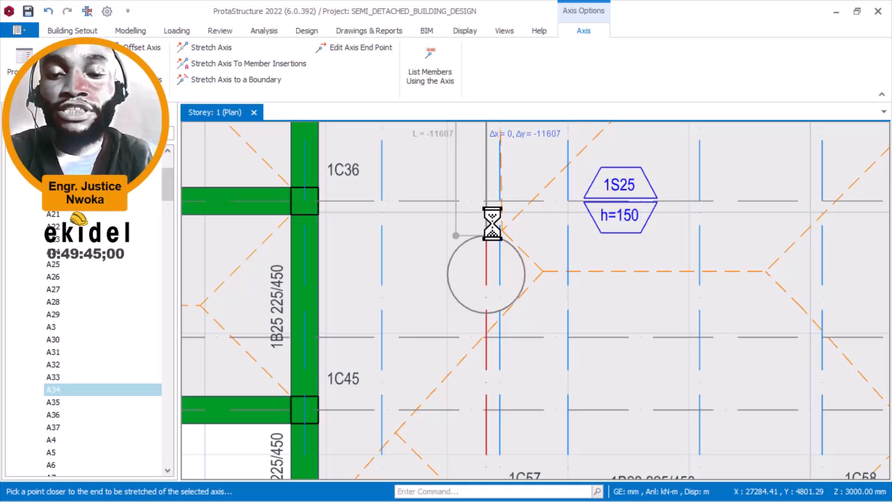
{"action": "scroll", "coordinate": [514, 203], "scroll_direction": "down", "scroll_amount": 2}
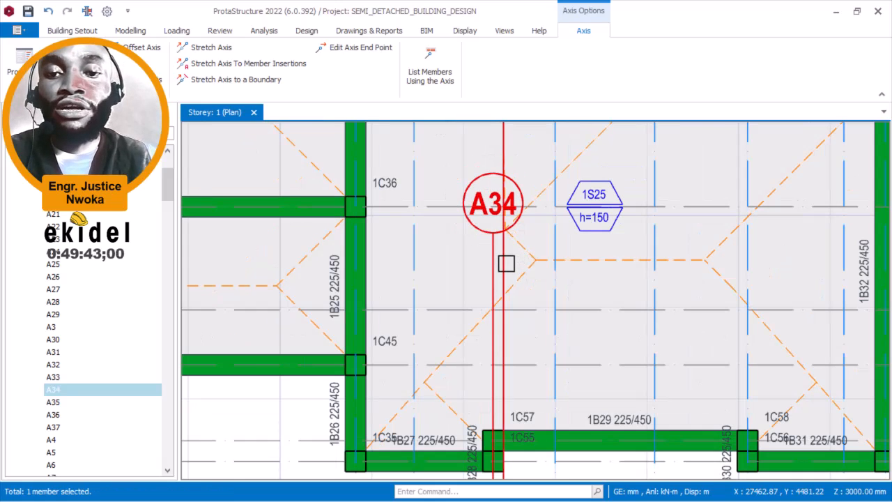
Step: Stretch the lower end of axis A35 up so that it stops inside slab 1S23, between axes A15 and A16
{"action": "right_click", "coordinate": [550, 230]}
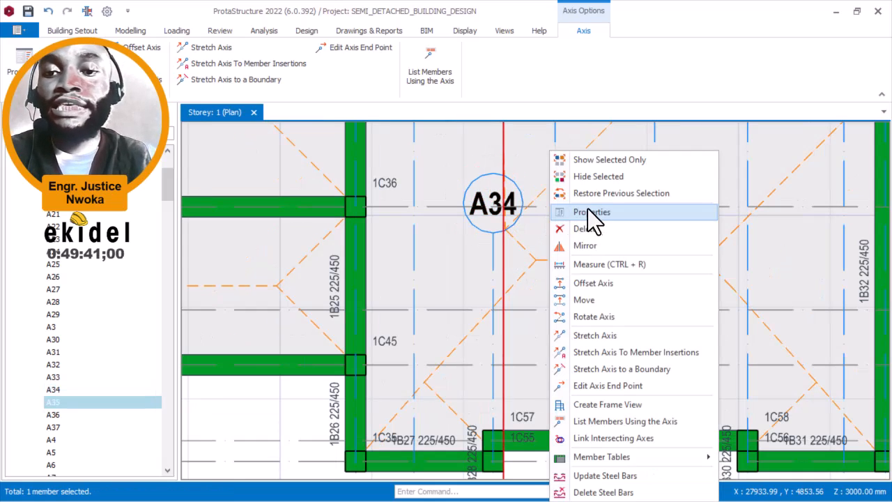
{"action": "left_click", "coordinate": [603, 333]}
{"action": "scroll", "coordinate": [549, 200], "scroll_direction": "down", "scroll_amount": 3}
{"action": "middle_click_drag", "start_coordinate": [554, 263], "coordinate": [536, 143]}
{"action": "scroll", "coordinate": [514, 273], "scroll_direction": "up", "scroll_amount": 3}
{"action": "scroll", "coordinate": [512, 273], "scroll_direction": "up", "scroll_amount": 1}
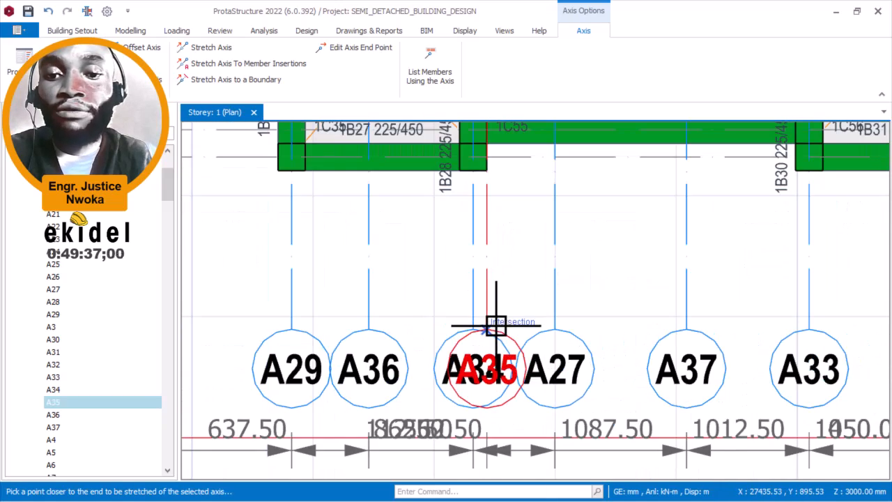
{"action": "left_click", "coordinate": [496, 325]}
{"action": "scroll", "coordinate": [507, 304], "scroll_direction": "down", "scroll_amount": 5}
{"action": "middle_click_drag", "start_coordinate": [510, 250], "coordinate": [497, 365]}
{"action": "middle_click_drag", "start_coordinate": [515, 188], "coordinate": [508, 318]}
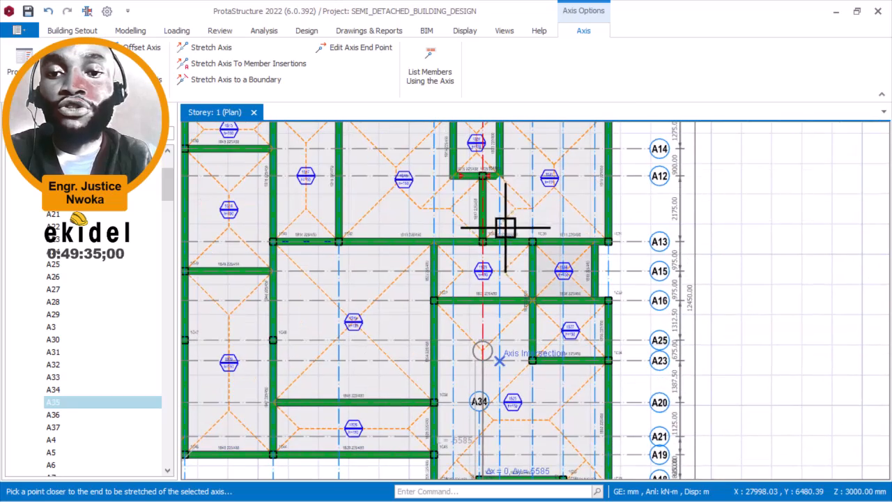
{"action": "scroll", "coordinate": [499, 272], "scroll_direction": "up", "scroll_amount": 2}
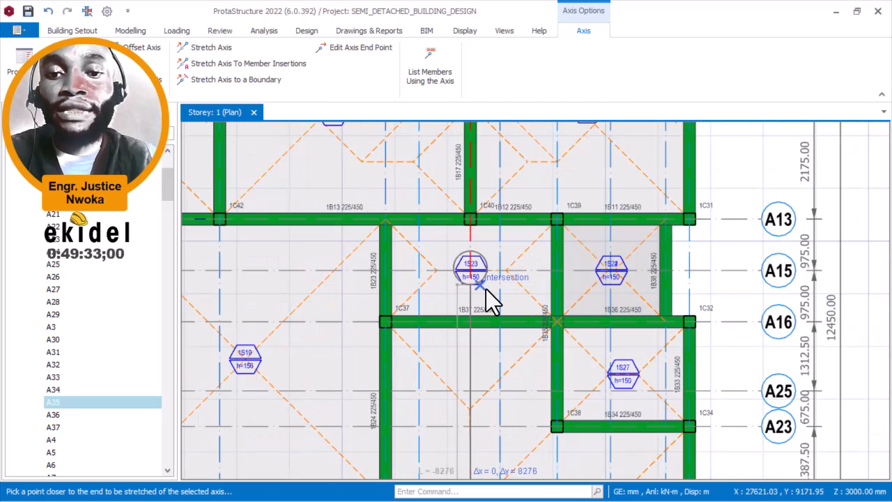
{"action": "left_click", "coordinate": [485, 289]}
{"action": "scroll", "coordinate": [530, 244], "scroll_direction": "down", "scroll_amount": 4}
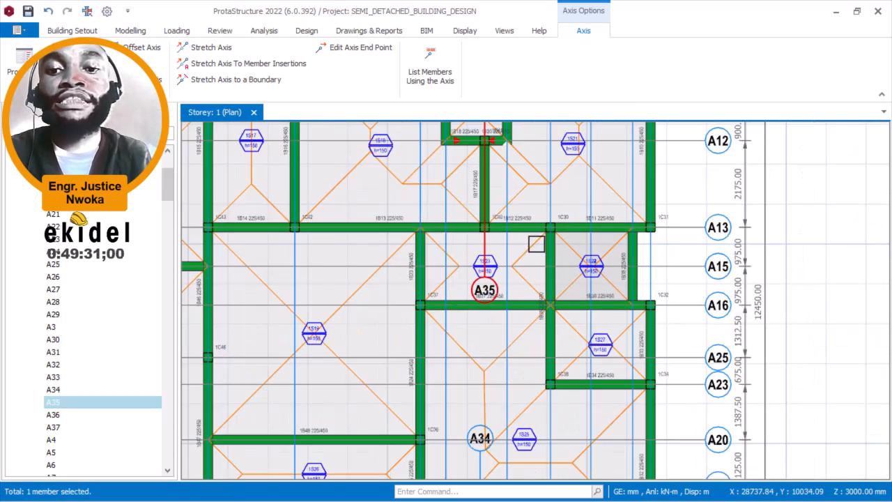
Step: Review the axis labels across the whole Storey 1 plan and open a 3D view of the storey
{"action": "middle_click_drag", "start_coordinate": [248, 217], "coordinate": [403, 211]}
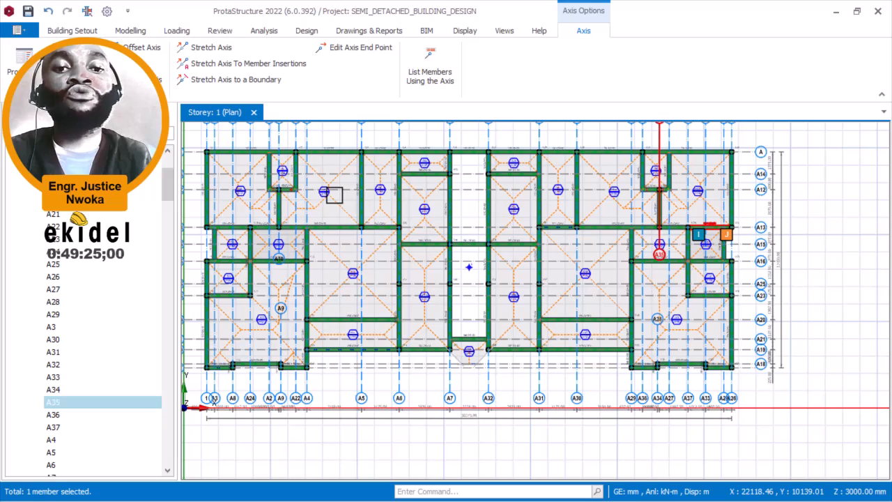
{"action": "scroll", "coordinate": [296, 197], "scroll_direction": "down", "scroll_amount": 1}
{"action": "middle_click_drag", "start_coordinate": [297, 197], "coordinate": [427, 234]}
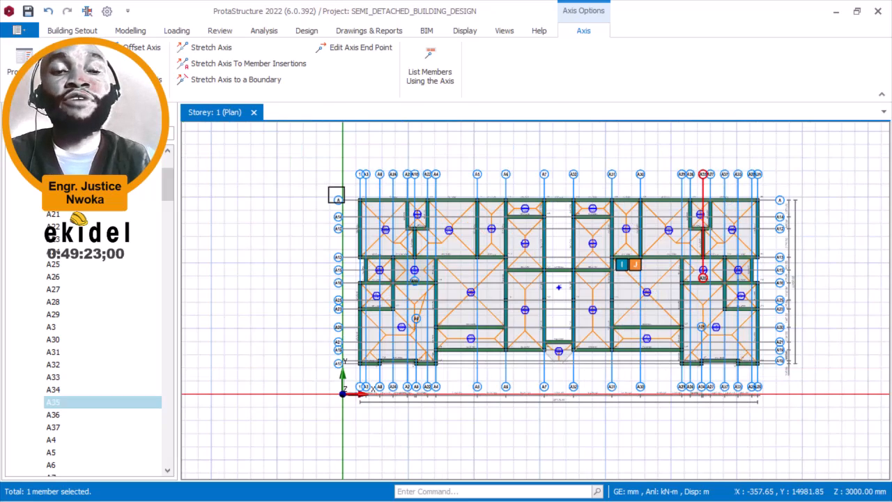
{"action": "scroll", "coordinate": [378, 200], "scroll_direction": "up", "scroll_amount": 2}
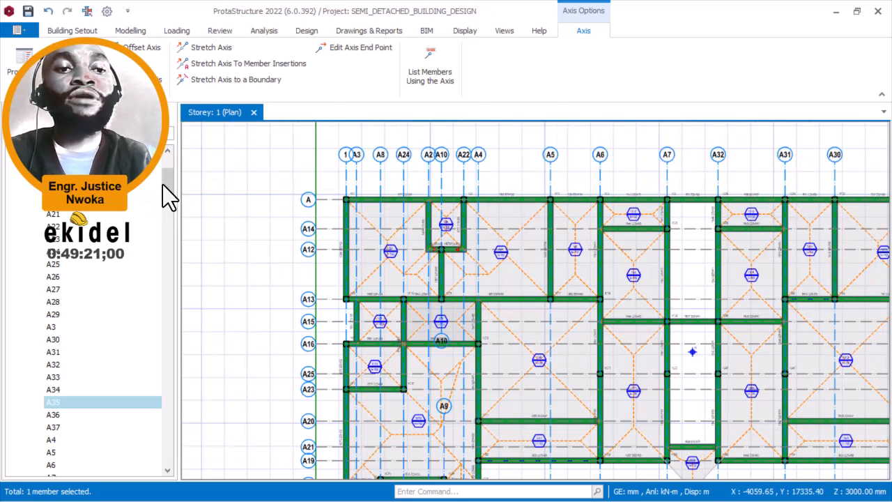
{"action": "left_click", "coordinate": [22, 172]}
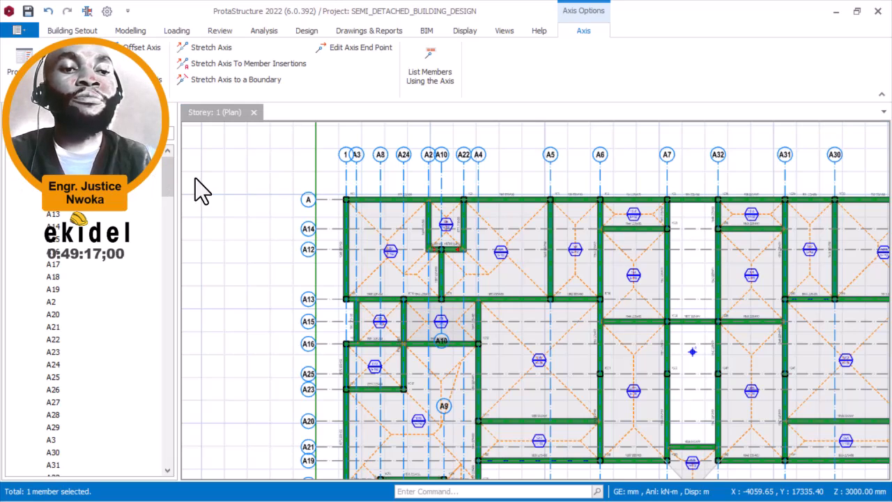
{"action": "left_click_drag", "start_coordinate": [167, 168], "coordinate": [166, 169]}
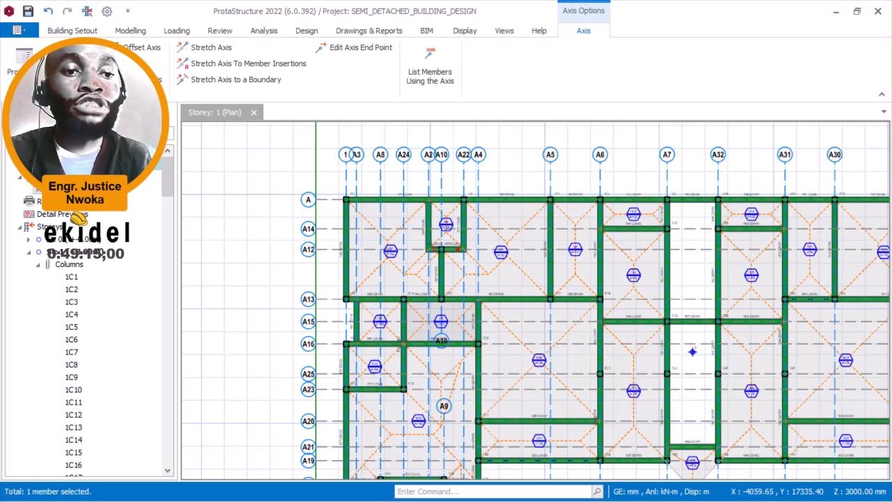
{"action": "right_click", "coordinate": [88, 179]}
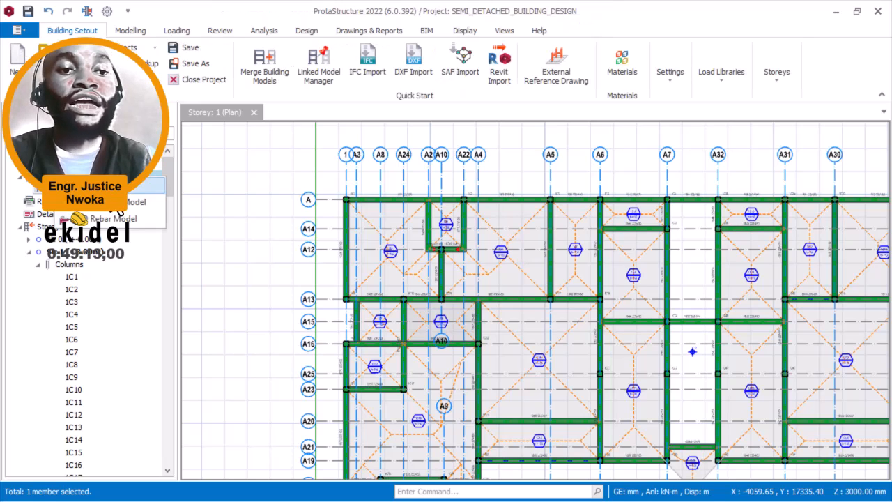
{"action": "left_click", "coordinate": [110, 201]}
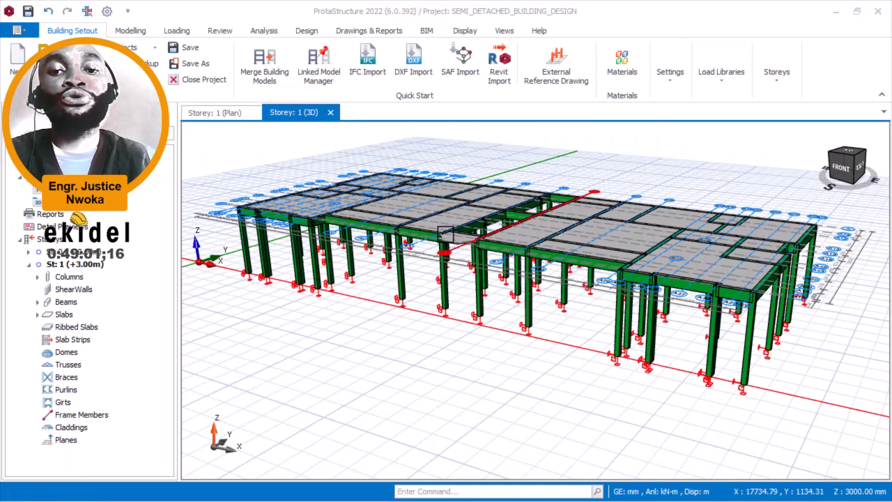
Step: Examine the shortened axes A34 and A35 in the 3D model, and inspect the building with Storey 0 as the current level
{"action": "scroll", "coordinate": [465, 244], "scroll_direction": "down", "scroll_amount": 3}
{"action": "middle_click_drag", "start_coordinate": [575, 243], "coordinate": [525, 252]}
{"action": "scroll", "coordinate": [526, 261], "scroll_direction": "up", "scroll_amount": 5}
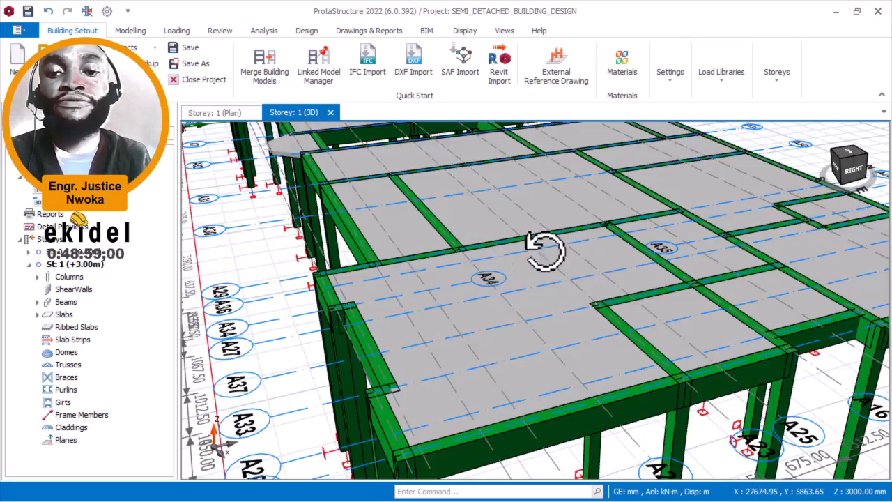
{"action": "scroll", "coordinate": [541, 255], "scroll_direction": "down", "scroll_amount": 3}
{"action": "scroll", "coordinate": [456, 224], "scroll_direction": "down", "scroll_amount": 3}
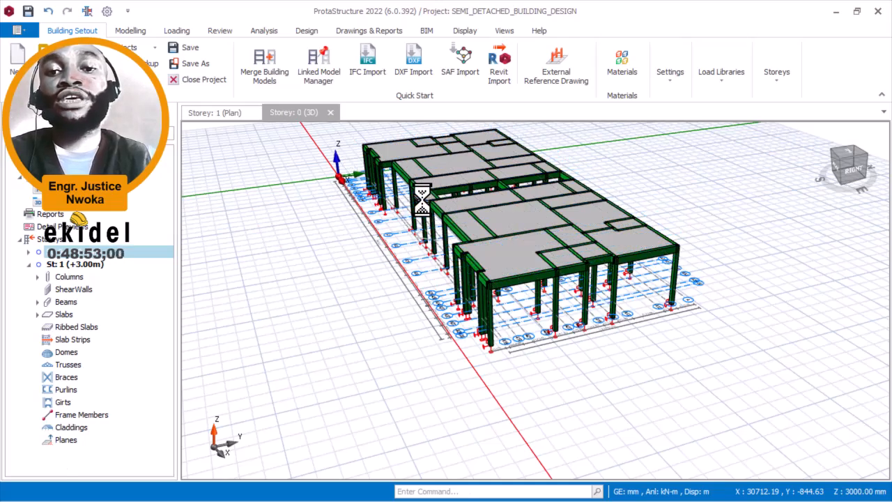
{"action": "scroll", "coordinate": [420, 198], "scroll_direction": "up", "scroll_amount": 3}
{"action": "middle_click_drag", "start_coordinate": [407, 205], "coordinate": [494, 232], "text": "shift"}
{"action": "mouse_move", "coordinate": [418, 227]}
{"action": "middle_mouse_down"}
{"action": "mouse_move", "coordinate": [561, 242]}
{"action": "mouse_move", "coordinate": [506, 247]}
{"action": "mouse_move", "coordinate": [523, 223]}
{"action": "mouse_move", "coordinate": [511, 211]}
{"action": "mouse_move", "coordinate": [424, 211]}
{"action": "mouse_move", "coordinate": [424, 225]}
{"action": "mouse_move", "coordinate": [488, 205]}
{"action": "mouse_move", "coordinate": [508, 225]}
{"action": "mouse_move", "coordinate": [502, 239]}
{"action": "mouse_move", "coordinate": [480, 223]}
{"action": "mouse_move", "coordinate": [473, 229]}
{"action": "middle_mouse_up"}
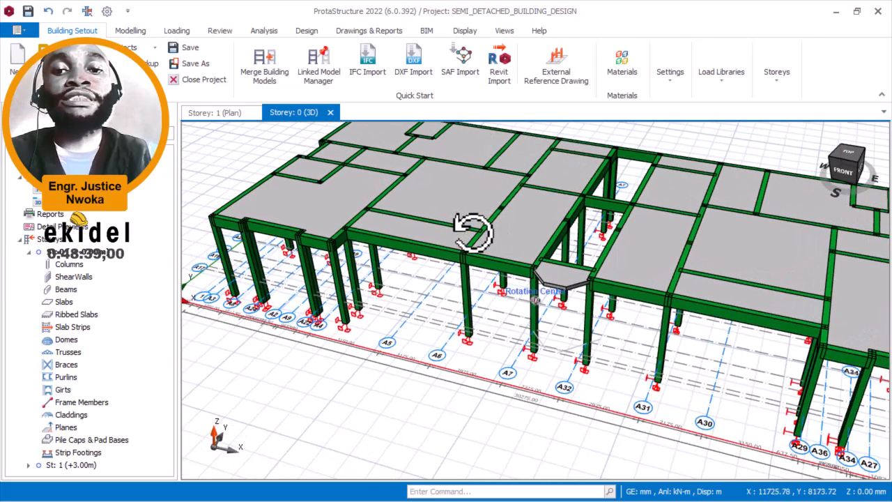
{"action": "scroll", "coordinate": [344, 212], "scroll_direction": "down", "scroll_amount": 2}
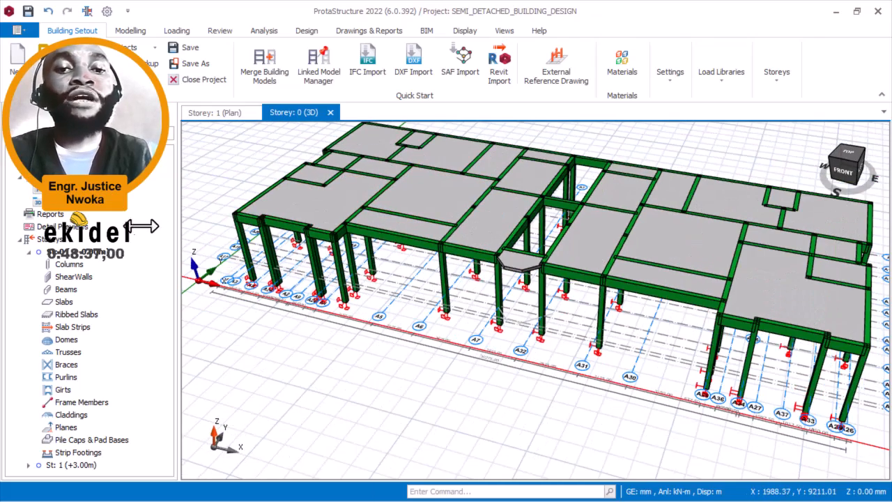
Step: Return to the Storey 1 plan and examine beam 1B1 along axis A and the overall axis and slab layout
{"action": "left_click", "coordinate": [76, 188]}
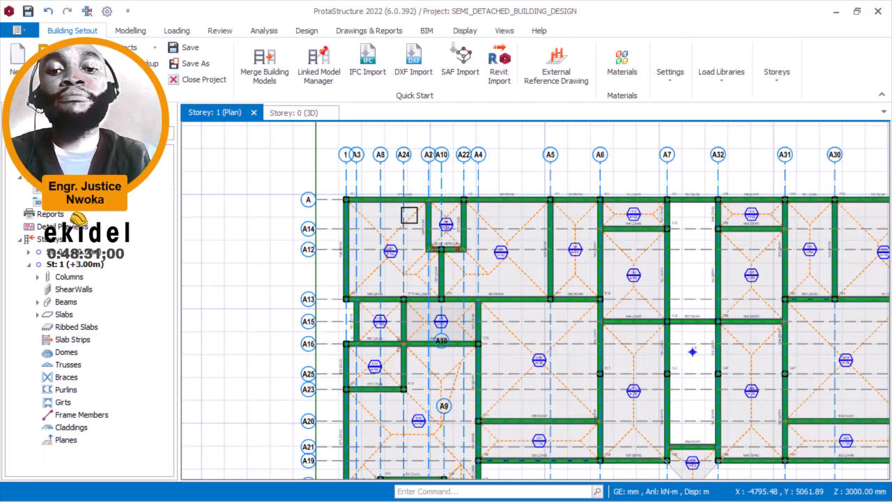
{"action": "scroll", "coordinate": [426, 220], "scroll_direction": "down", "scroll_amount": 3}
{"action": "scroll", "coordinate": [426, 264], "scroll_direction": "up", "scroll_amount": 5}
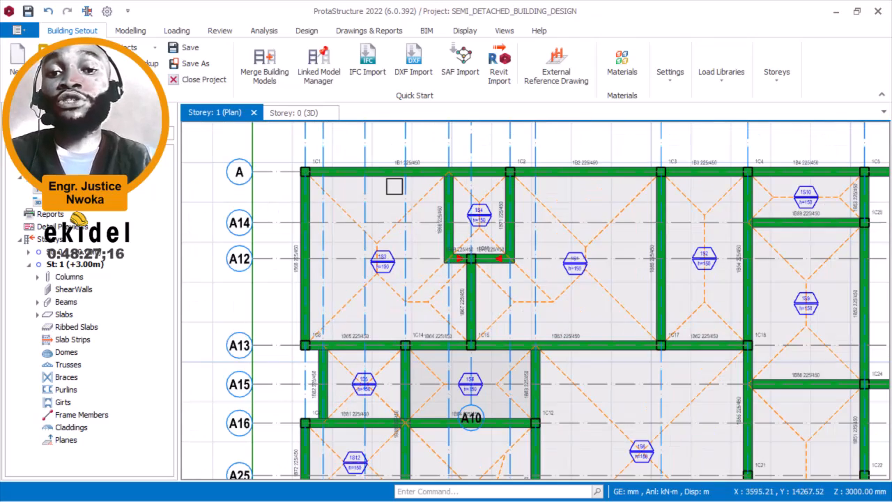
{"action": "middle_click_drag", "start_coordinate": [394, 186], "coordinate": [348, 180]}
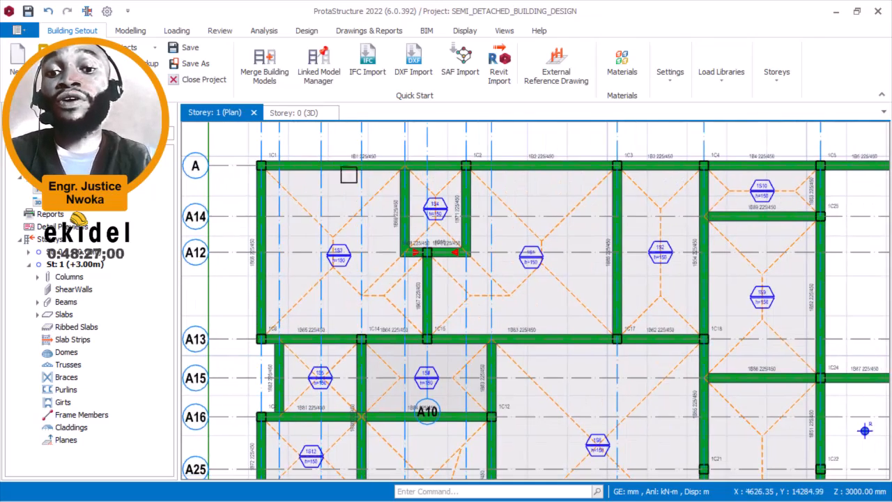
{"action": "scroll", "coordinate": [341, 168], "scroll_direction": "up", "scroll_amount": 2}
{"action": "left_click", "coordinate": [351, 161]}
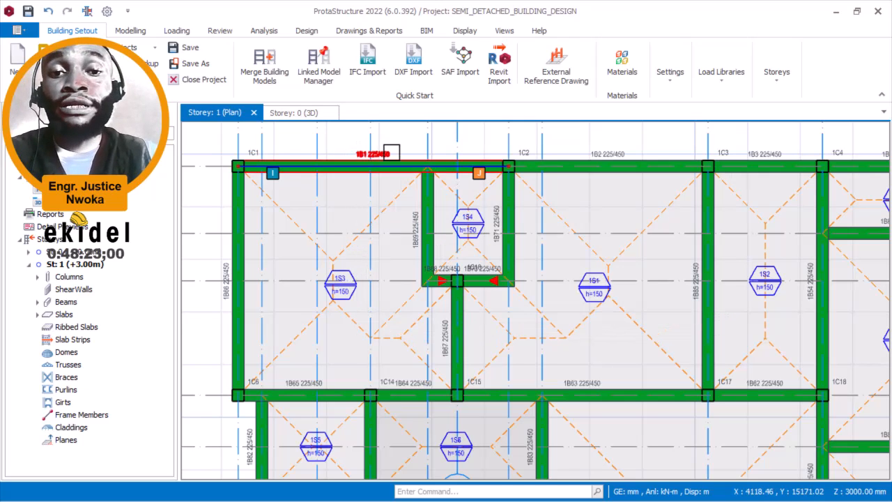
{"action": "scroll", "coordinate": [391, 152], "scroll_direction": "down", "scroll_amount": 2}
{"action": "middle_click_drag", "start_coordinate": [411, 148], "coordinate": [390, 154]}
{"action": "scroll", "coordinate": [390, 152], "scroll_direction": "down", "scroll_amount": 1}
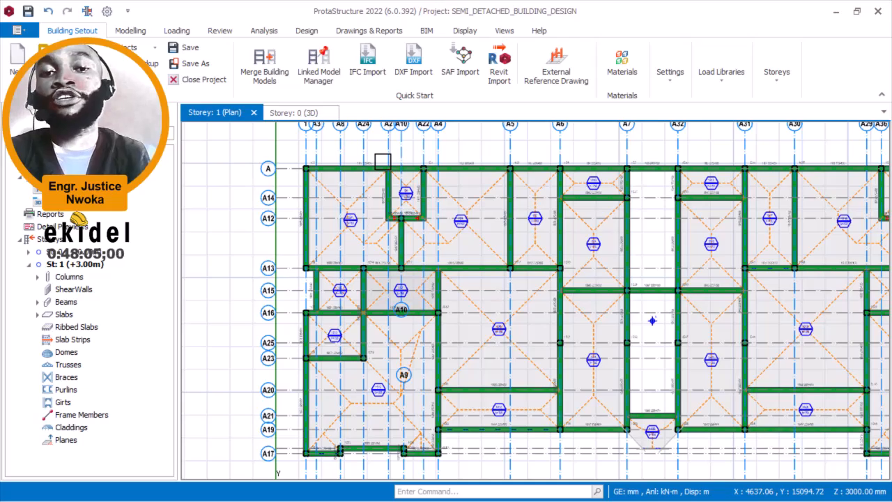
{"action": "scroll", "coordinate": [368, 170], "scroll_direction": "down", "scroll_amount": 4}
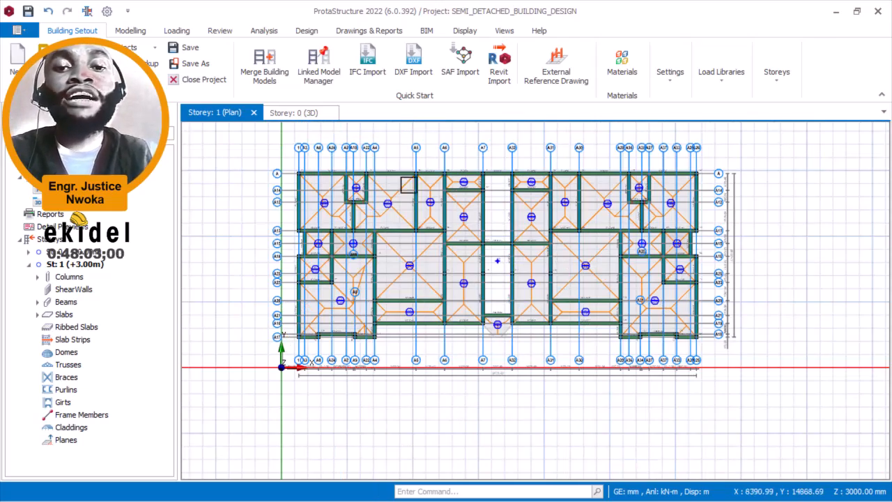
{"action": "scroll", "coordinate": [361, 211], "scroll_direction": "up", "scroll_amount": 4}
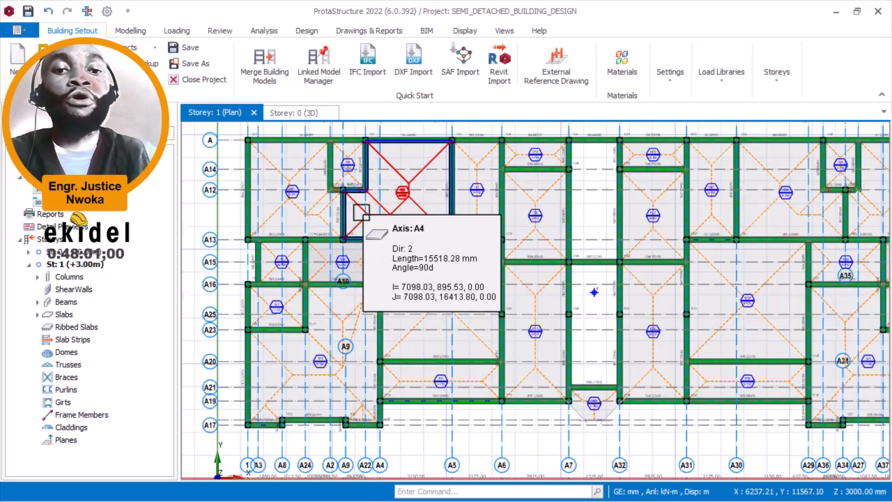
{"action": "scroll", "coordinate": [361, 211], "scroll_direction": "down", "scroll_amount": 2}
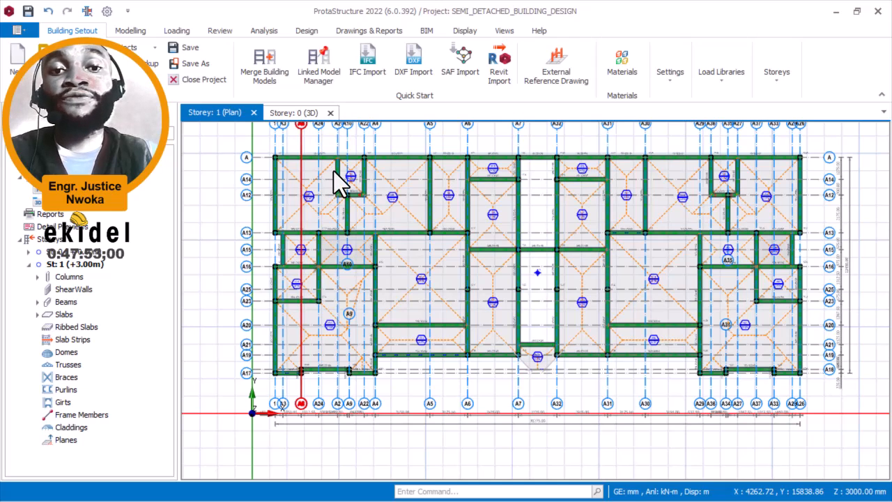
Step: Make Storey 0 the current level and view the whole building in 3D from a low front angle
{"action": "key", "text": "Page_Down"}
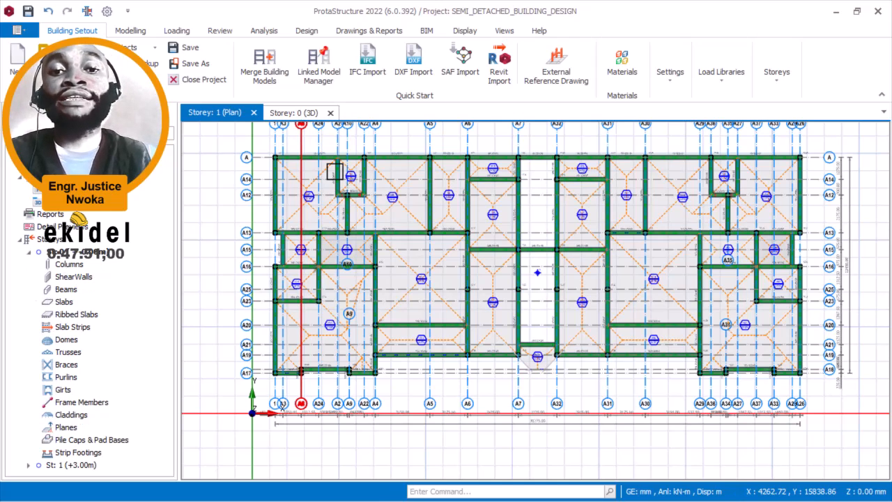
{"action": "left_click", "coordinate": [293, 113]}
{"action": "scroll", "coordinate": [391, 171], "scroll_direction": "down", "scroll_amount": 4}
{"action": "middle_click_drag", "start_coordinate": [420, 227], "coordinate": [420, 198]}
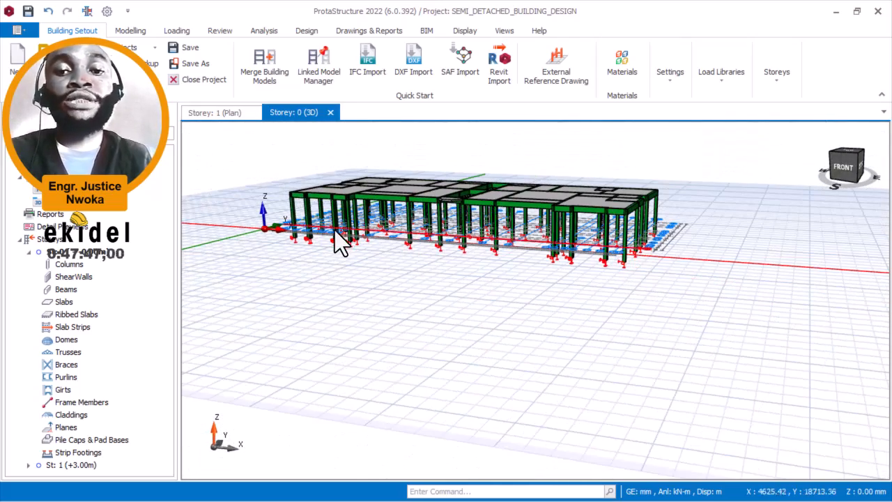
Step: Make Storey 1 the current level in the 3D view of the building
{"action": "scroll", "coordinate": [345, 202], "scroll_direction": "up", "scroll_amount": 3}
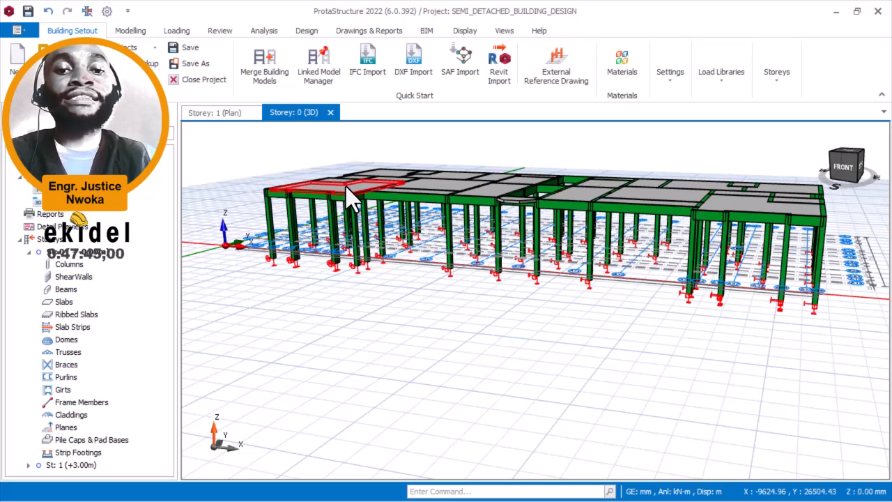
{"action": "left_click", "coordinate": [80, 466]}
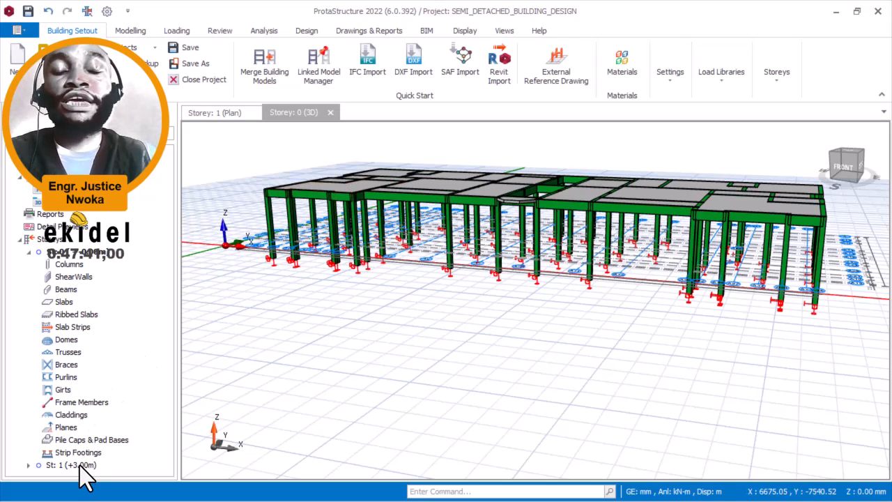
{"action": "double_click", "coordinate": [78, 466]}
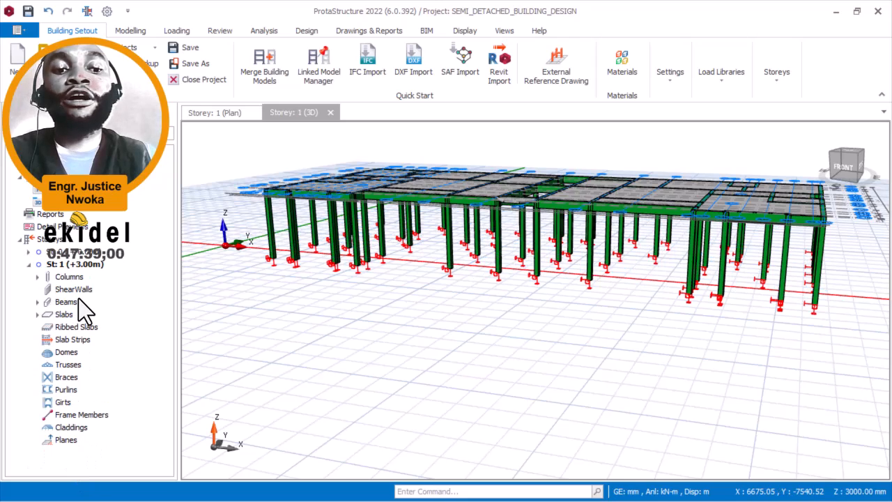
{"action": "middle_click_drag", "start_coordinate": [282, 236], "coordinate": [308, 254]}
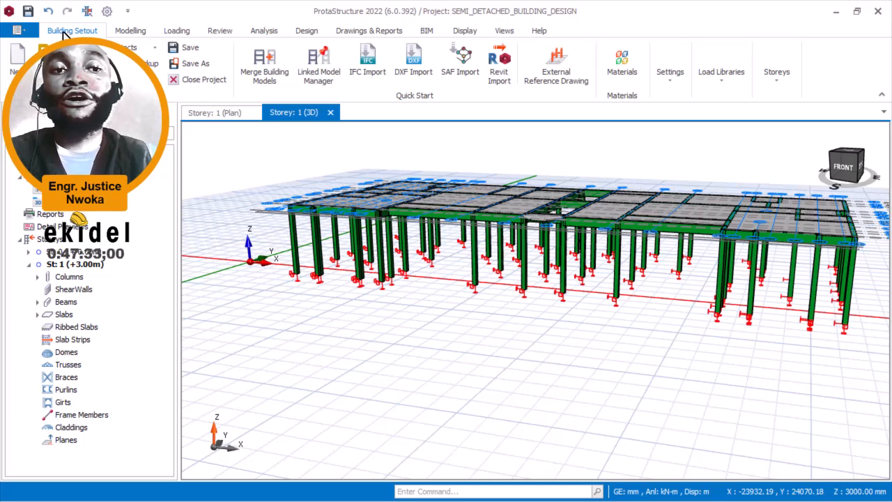
Step: Insert Storey 2 with an inserted storey height of 3000 mm, generating its members from the selected storey
{"action": "left_click", "coordinate": [672, 78]}
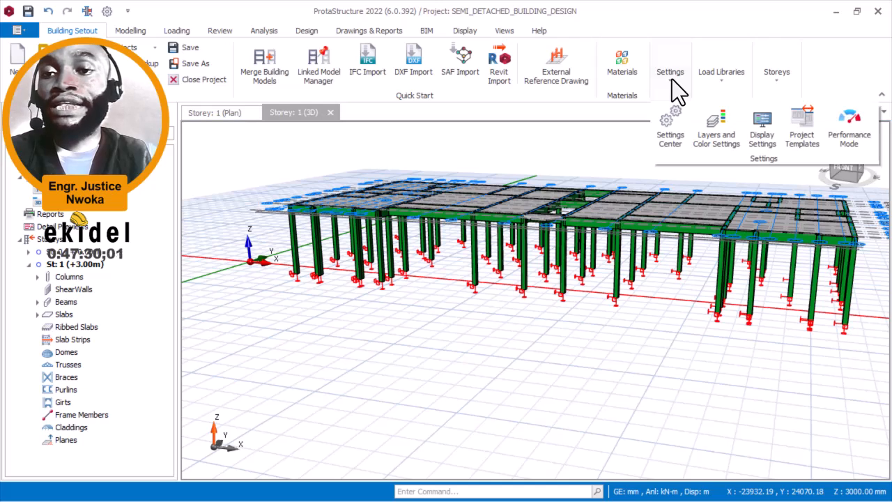
{"action": "left_click", "coordinate": [774, 78]}
{"action": "left_click", "coordinate": [774, 79]}
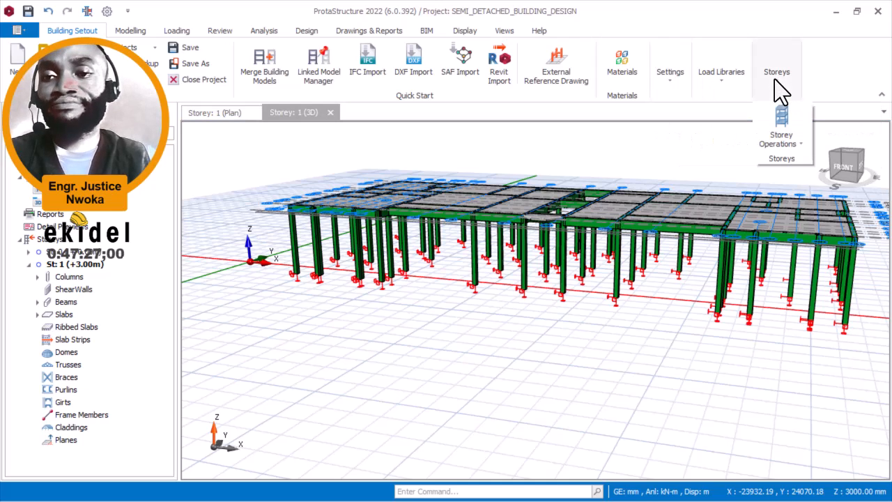
{"action": "left_click", "coordinate": [802, 143]}
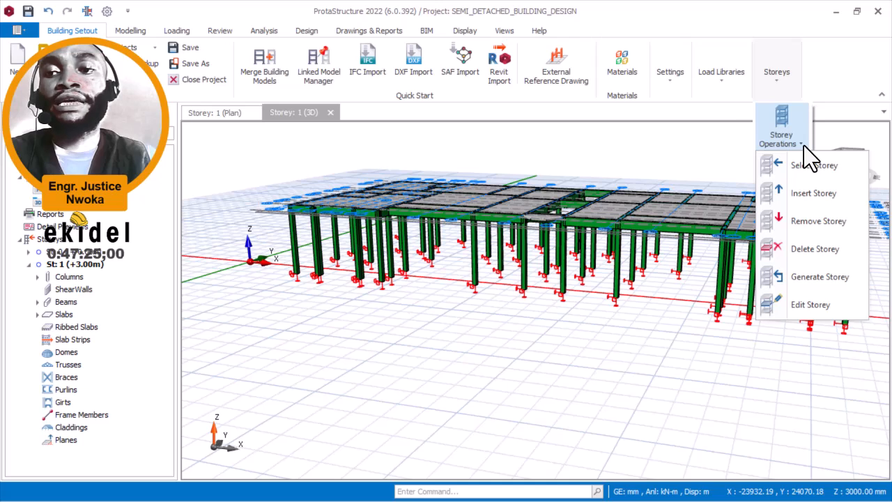
{"action": "left_click", "coordinate": [808, 193]}
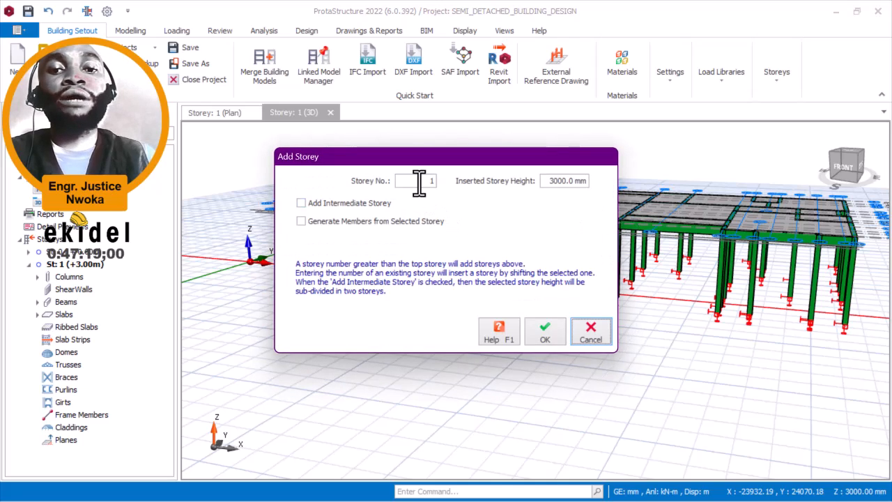
{"action": "left_click_drag", "start_coordinate": [418, 184], "coordinate": [448, 185]}
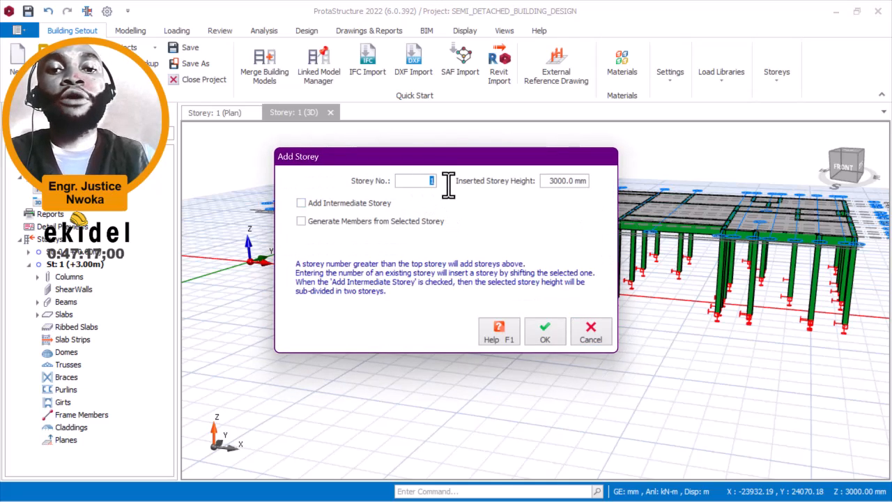
{"action": "type", "text": "2"}
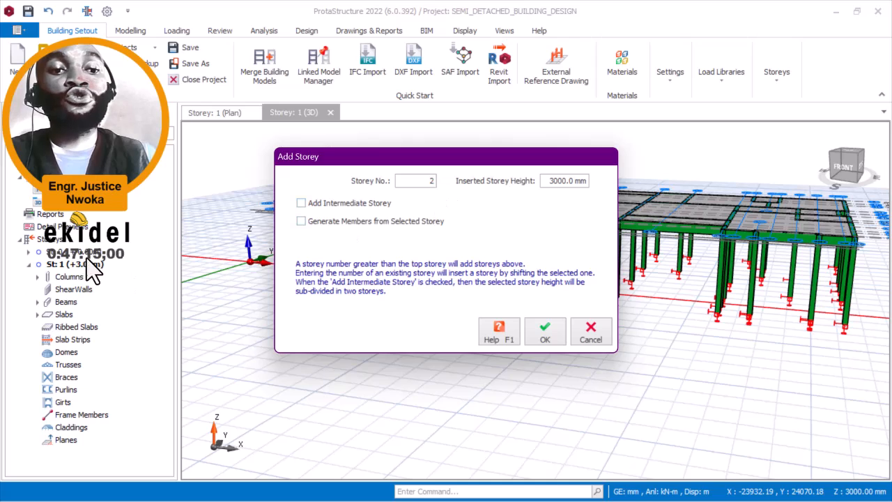
{"action": "left_click", "coordinate": [319, 222]}
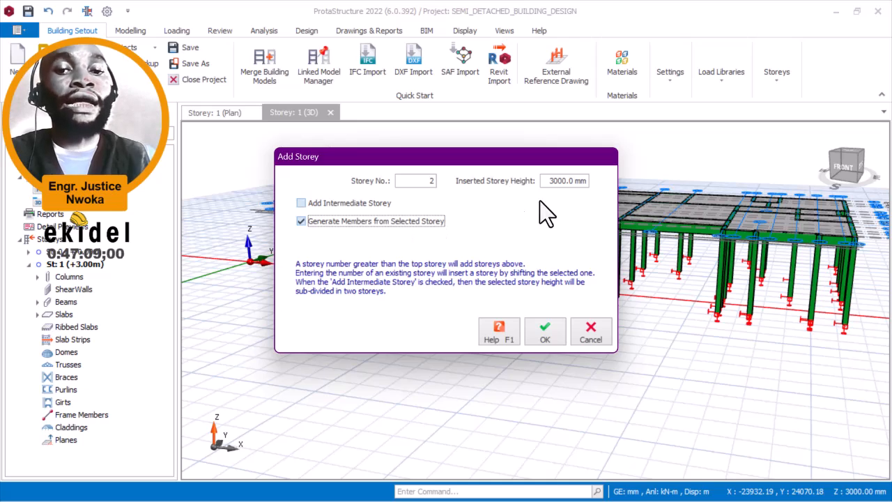
{"action": "left_click_drag", "start_coordinate": [549, 180], "coordinate": [587, 181]}
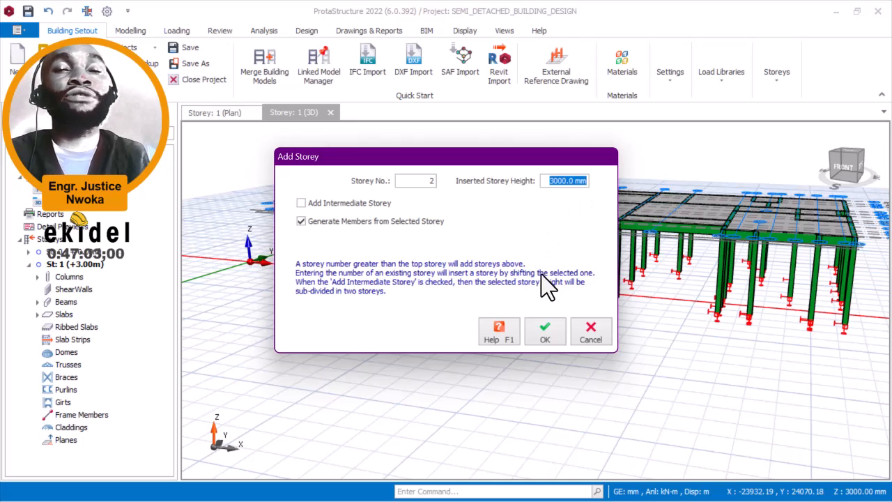
{"action": "left_click", "coordinate": [546, 334]}
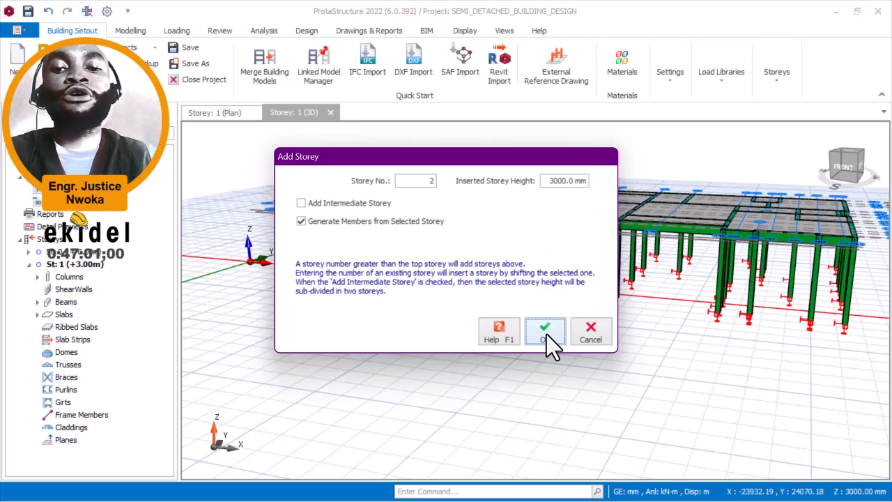
{"action": "left_click", "coordinate": [496, 304]}
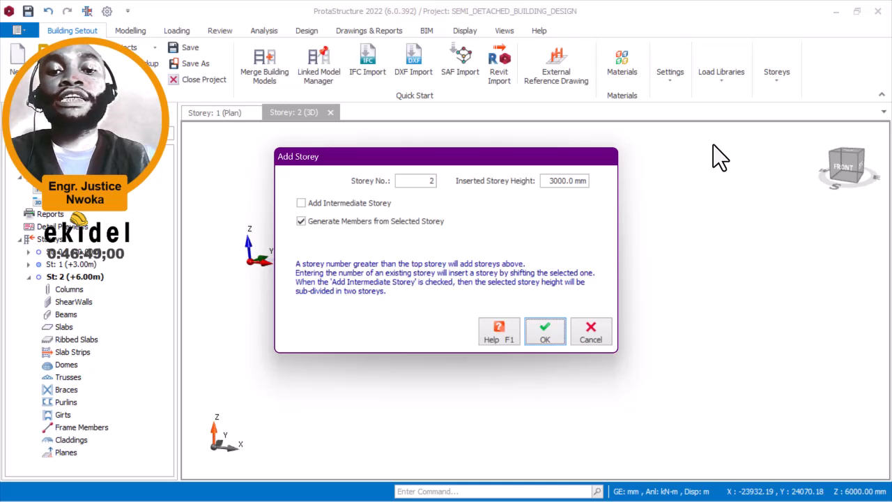
{"action": "key", "text": "Return"}
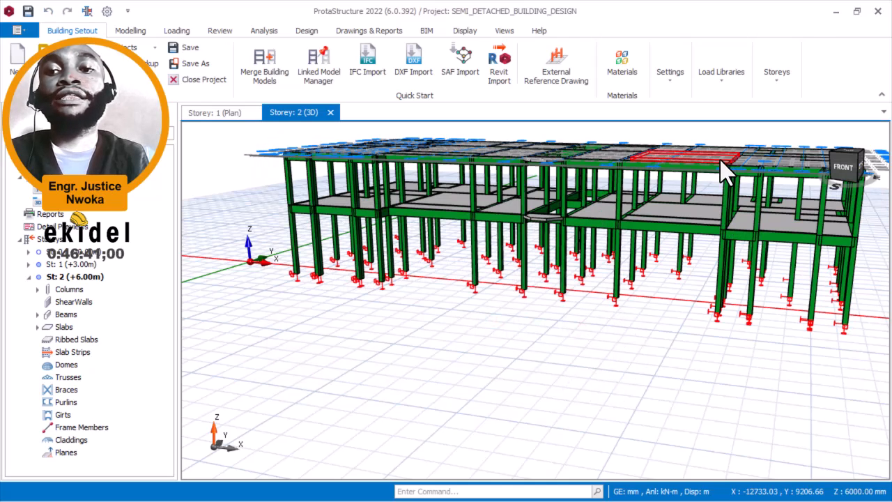
Step: Examine the two-storey frame in 3D from several angles, including the columns, supports and upper slabs
{"action": "middle_click_drag", "start_coordinate": [620, 217], "coordinate": [486, 227]}
{"action": "scroll", "coordinate": [485, 244], "scroll_direction": "up", "scroll_amount": 3}
{"action": "mouse_move", "coordinate": [485, 259]}
{"action": "middle_mouse_down"}
{"action": "mouse_move", "coordinate": [471, 269]}
{"action": "mouse_move", "coordinate": [496, 240]}
{"action": "mouse_move", "coordinate": [484, 248]}
{"action": "mouse_move", "coordinate": [489, 243]}
{"action": "mouse_move", "coordinate": [485, 273]}
{"action": "middle_mouse_up"}
{"action": "scroll", "coordinate": [605, 216], "scroll_direction": "down", "scroll_amount": 3}
{"action": "scroll", "coordinate": [593, 211], "scroll_direction": "up", "scroll_amount": 3}
{"action": "scroll", "coordinate": [568, 234], "scroll_direction": "down", "scroll_amount": 2}
{"action": "scroll", "coordinate": [558, 223], "scroll_direction": "up", "scroll_amount": 3}
{"action": "scroll", "coordinate": [538, 230], "scroll_direction": "down", "scroll_amount": 2}
{"action": "scroll", "coordinate": [550, 227], "scroll_direction": "down", "scroll_amount": 2}
{"action": "middle_click_drag", "start_coordinate": [541, 250], "coordinate": [533, 195]}
{"action": "scroll", "coordinate": [458, 350], "scroll_direction": "up", "scroll_amount": 5}
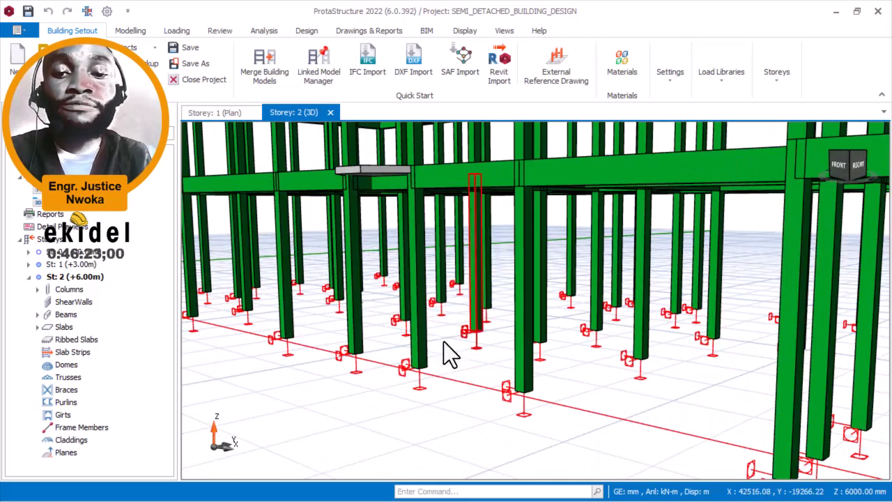
{"action": "scroll", "coordinate": [462, 312], "scroll_direction": "down", "scroll_amount": 4}
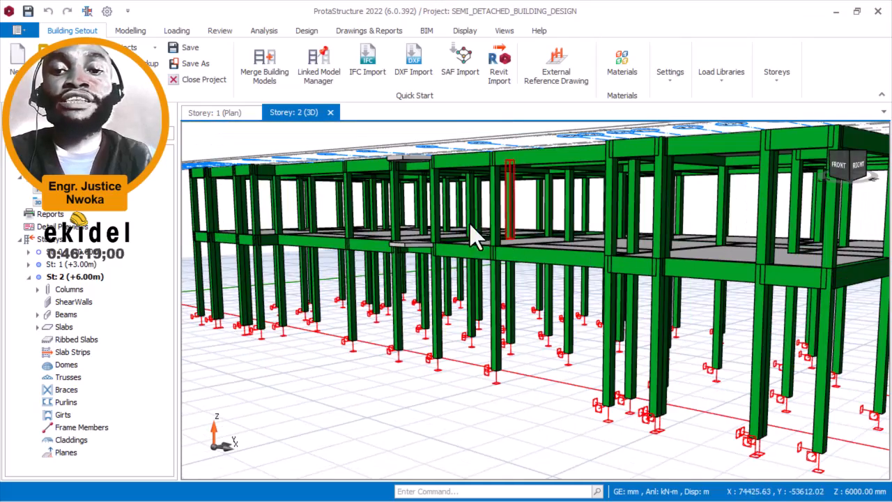
{"action": "middle_click_drag", "start_coordinate": [505, 223], "coordinate": [581, 218]}
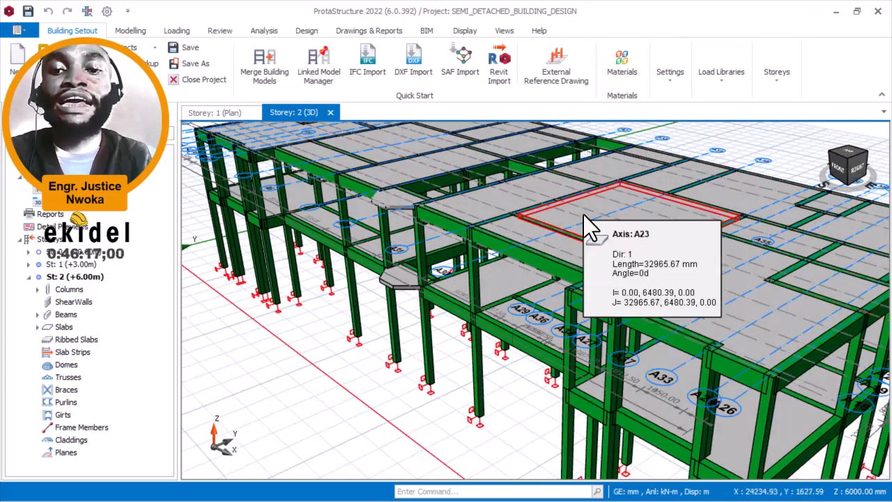
{"action": "scroll", "coordinate": [569, 212], "scroll_direction": "down", "scroll_amount": 2}
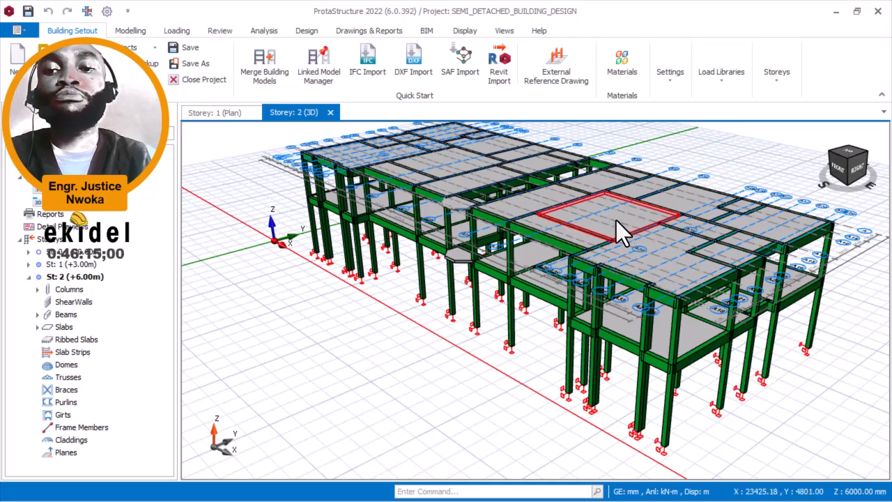
{"action": "middle_click_drag", "start_coordinate": [451, 200], "coordinate": [471, 228]}
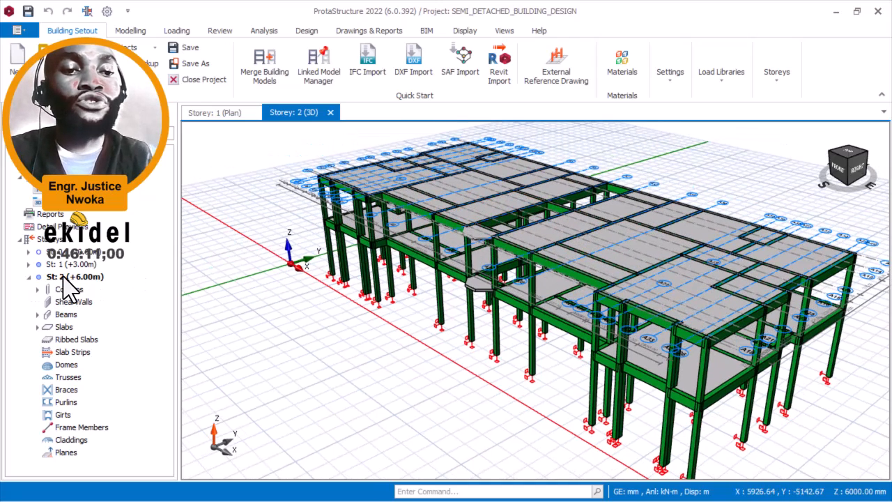
Step: Delete all Storey 2 slabs, 2S1 to 2S29, with the member filter limited to slabs
{"action": "left_click", "coordinate": [37, 327]}
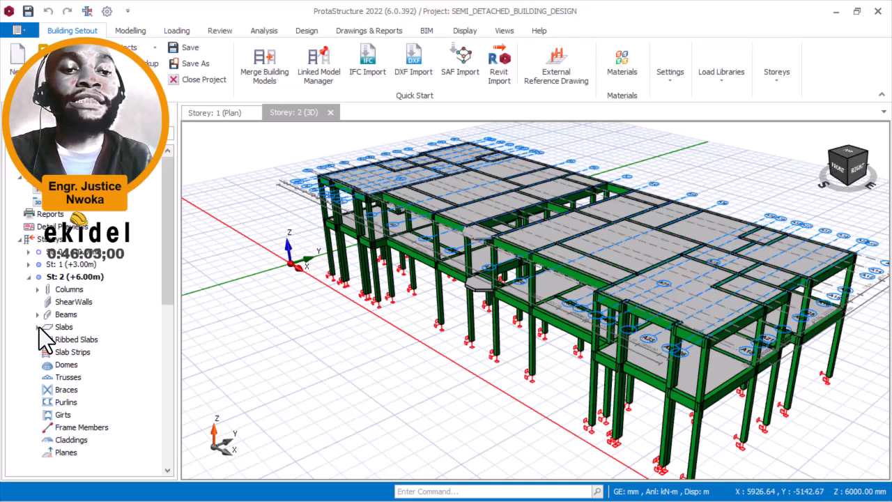
{"action": "left_click", "coordinate": [38, 327]}
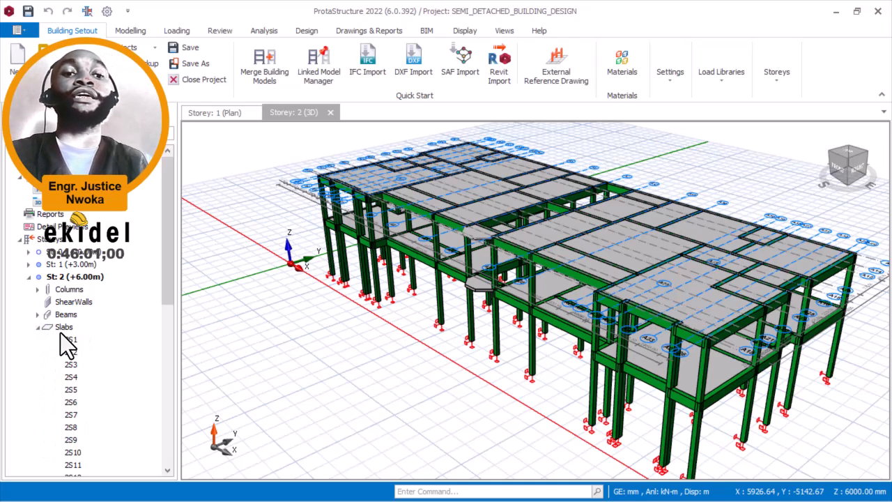
{"action": "left_click", "coordinate": [70, 339]}
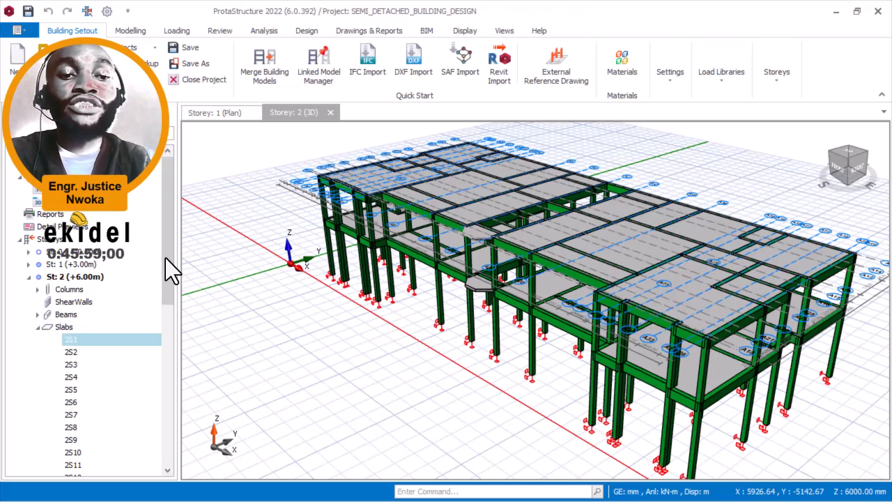
{"action": "left_click_drag", "start_coordinate": [164, 249], "coordinate": [167, 332]}
{"action": "scroll", "coordinate": [161, 296], "scroll_direction": "down", "scroll_amount": 4}
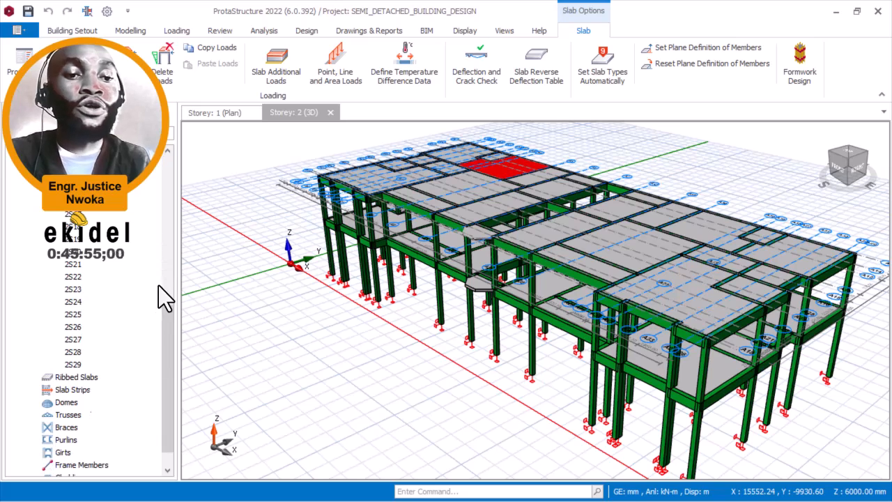
{"action": "left_click", "coordinate": [85, 363], "text": "shift"}
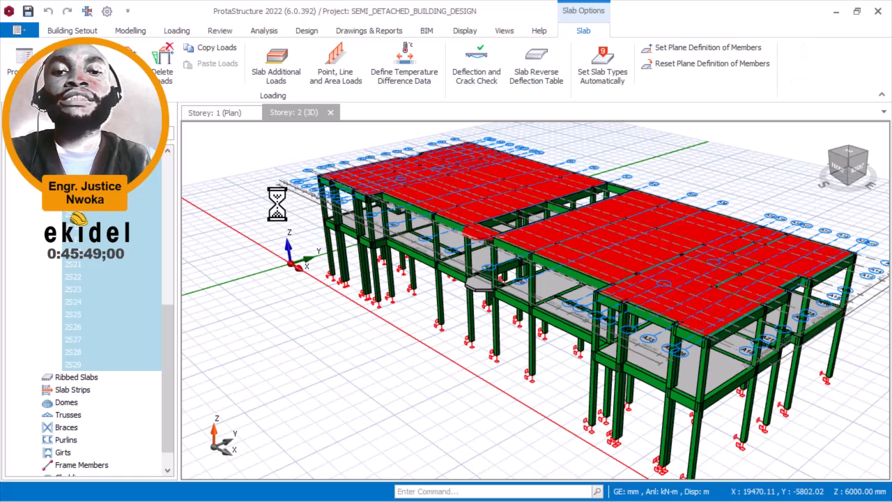
{"action": "right_click", "coordinate": [249, 153]}
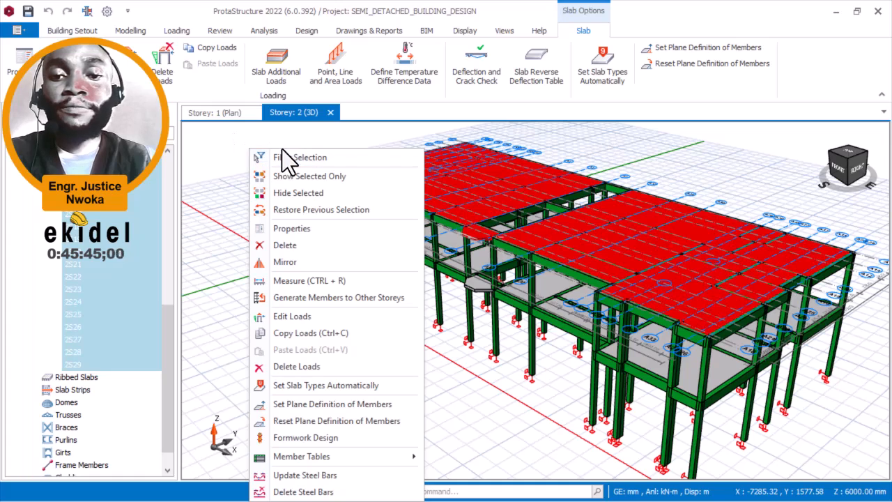
{"action": "left_click", "coordinate": [302, 246]}
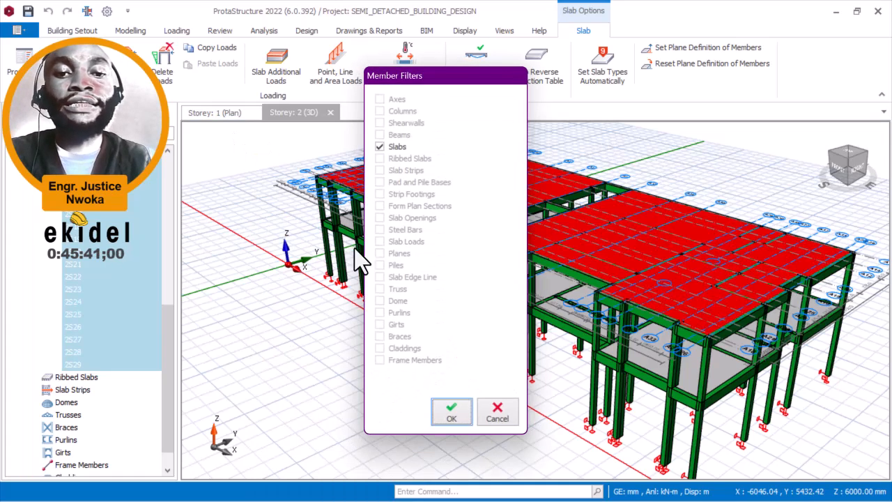
{"action": "left_click", "coordinate": [433, 405]}
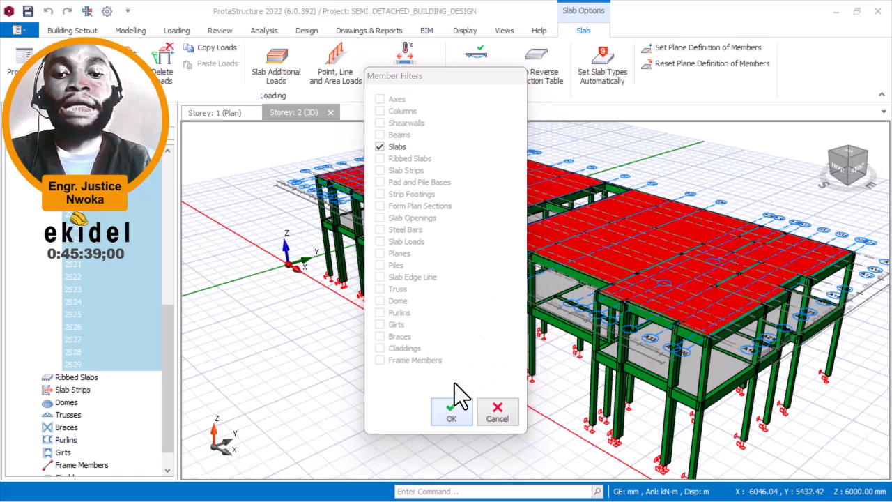
{"action": "left_click", "coordinate": [454, 408]}
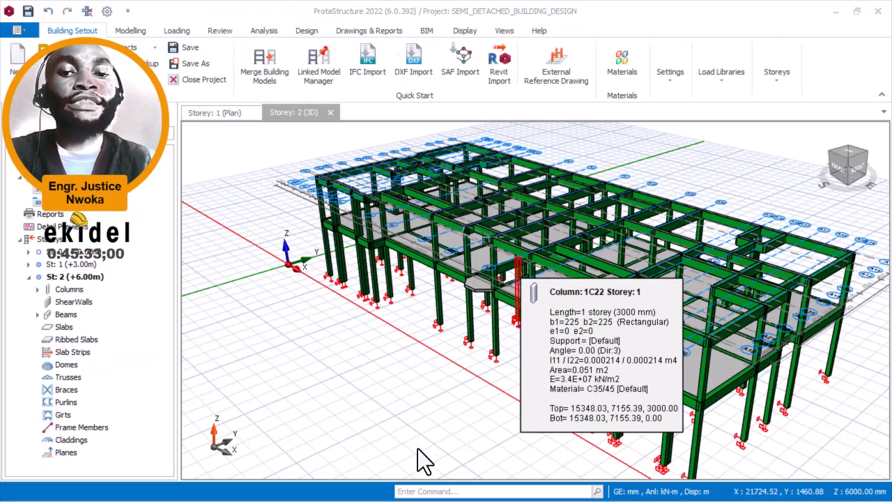
Step: Open the beam table for the Storey 2 beams
{"action": "scroll", "coordinate": [531, 235], "scroll_direction": "down", "scroll_amount": 2}
{"action": "scroll", "coordinate": [565, 244], "scroll_direction": "up", "scroll_amount": 2}
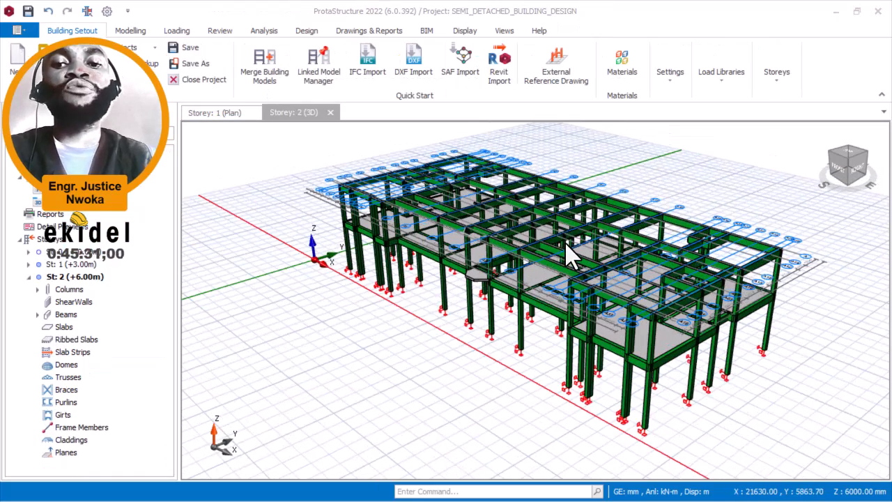
{"action": "scroll", "coordinate": [567, 237], "scroll_direction": "up", "scroll_amount": 3}
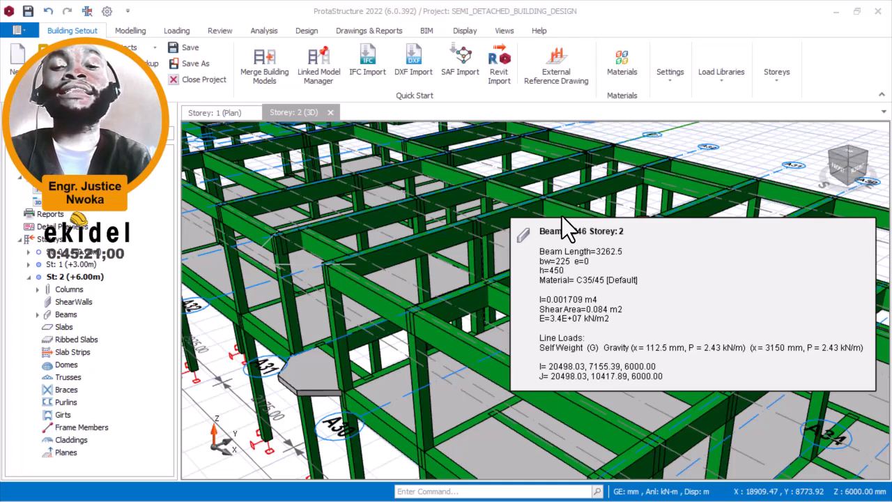
{"action": "scroll", "coordinate": [567, 214], "scroll_direction": "down", "scroll_amount": 2}
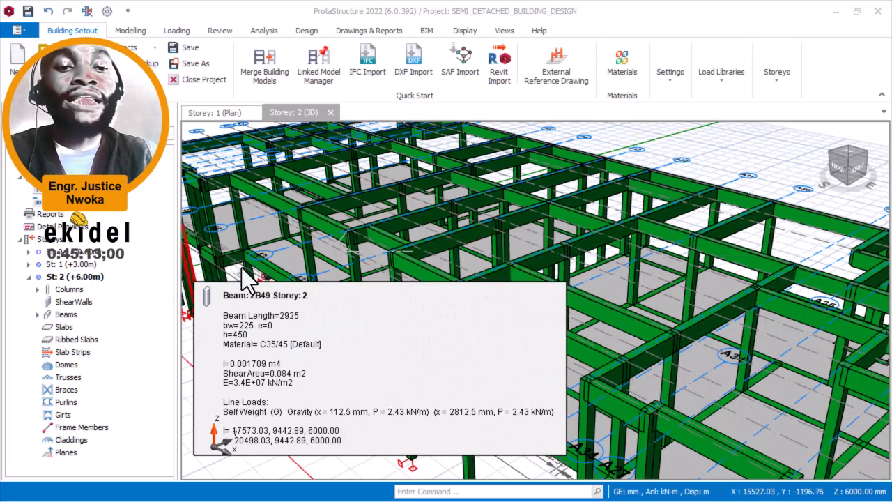
{"action": "scroll", "coordinate": [347, 276], "scroll_direction": "down", "scroll_amount": 1}
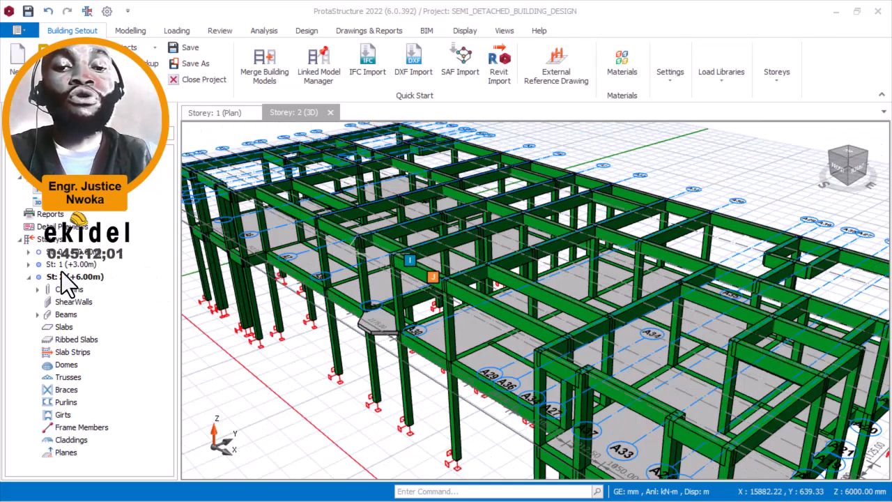
{"action": "left_click", "coordinate": [60, 315]}
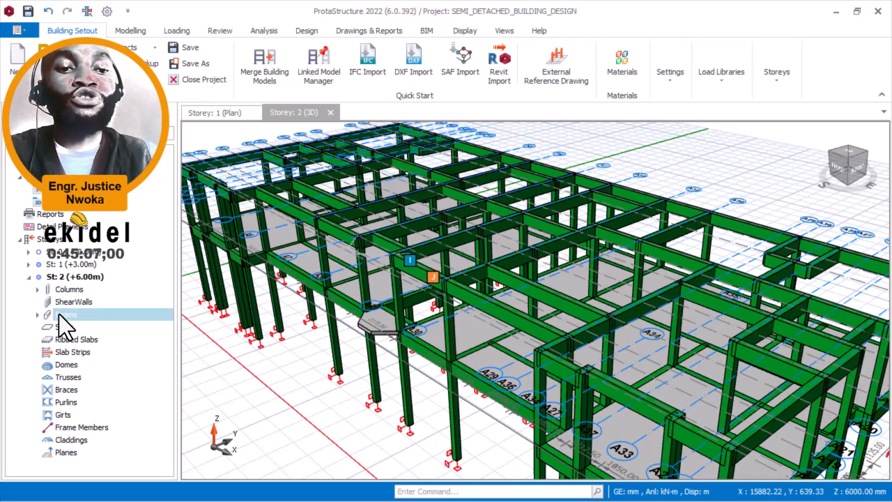
{"action": "right_click", "coordinate": [59, 316]}
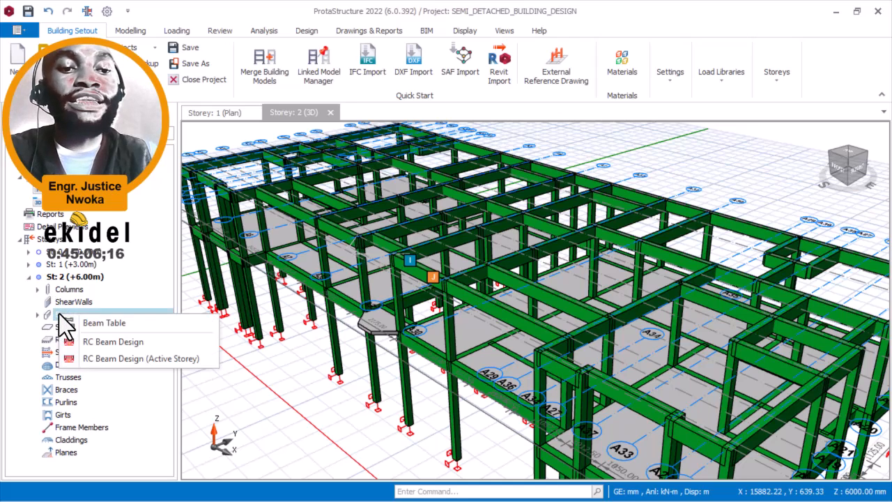
{"action": "left_click", "coordinate": [102, 324]}
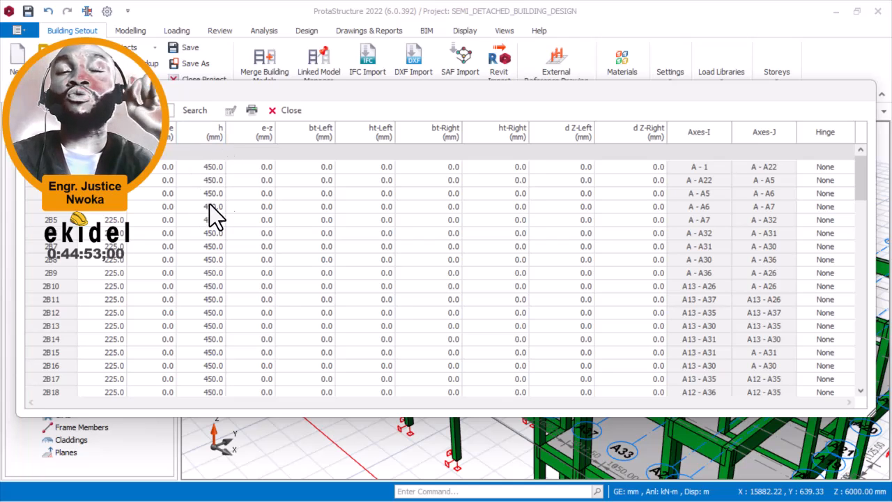
Step: Set the depth h of all Storey 2 beams to 300 mm, check the depth values through the table, and close it
{"action": "left_click", "coordinate": [203, 129]}
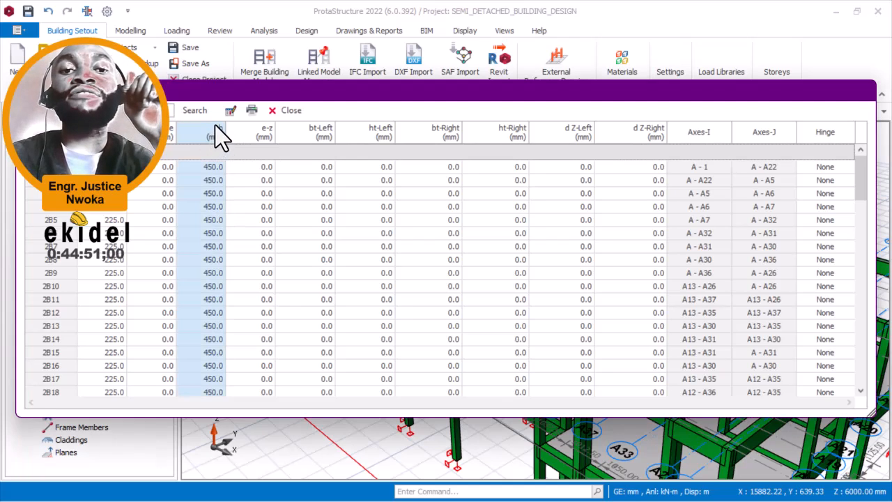
{"action": "left_click", "coordinate": [228, 114]}
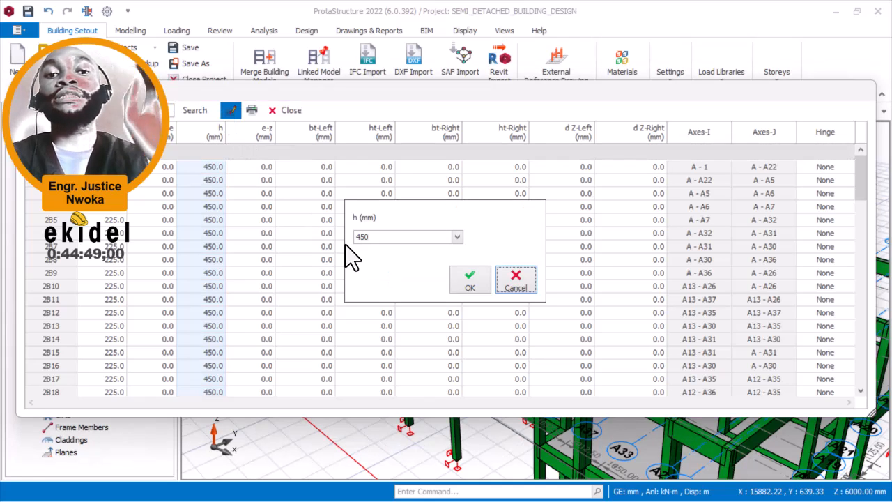
{"action": "left_click_drag", "start_coordinate": [422, 237], "coordinate": [327, 237]}
{"action": "type", "text": "300."}
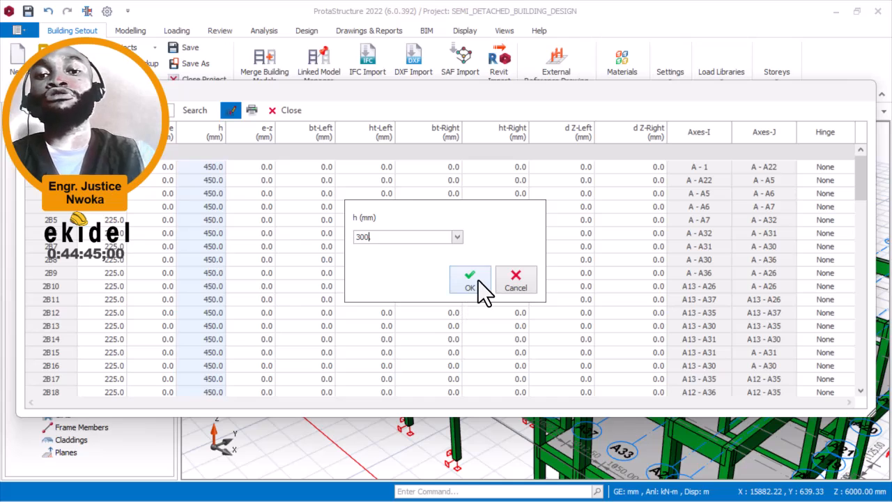
{"action": "key", "text": "BackSpace"}
{"action": "left_click", "coordinate": [478, 280]}
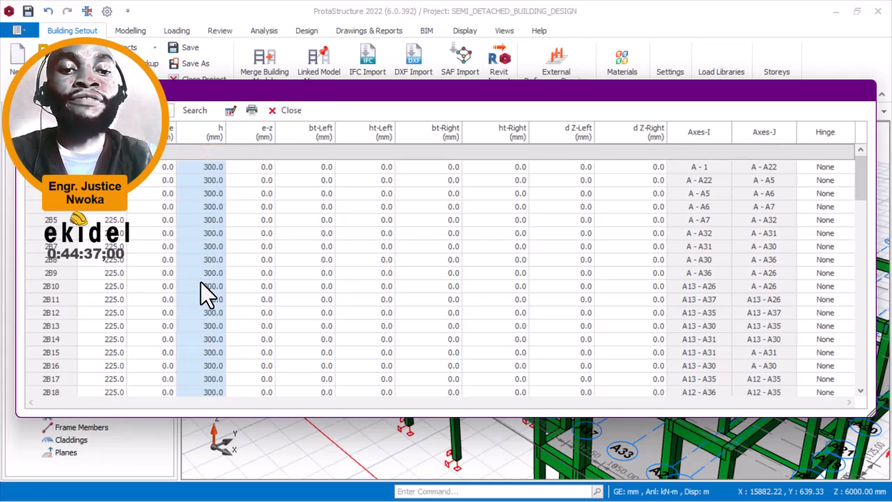
{"action": "scroll", "coordinate": [202, 283], "scroll_direction": "down", "scroll_amount": 12}
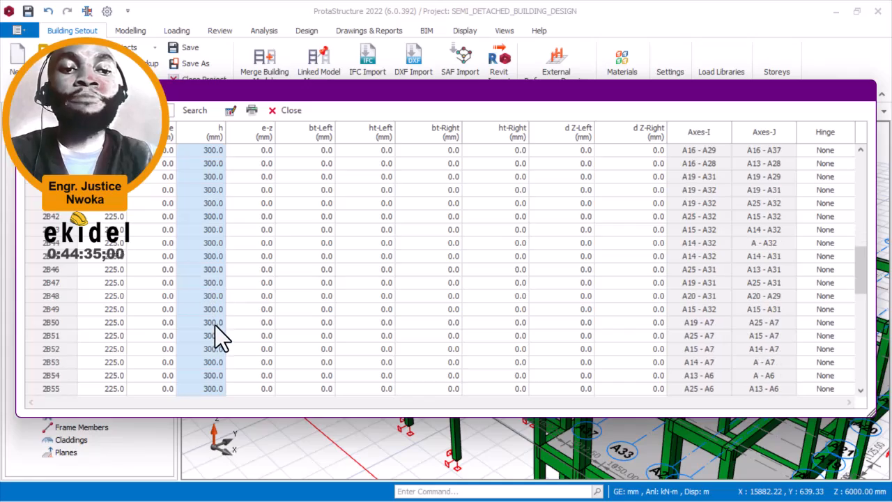
{"action": "scroll", "coordinate": [215, 325], "scroll_direction": "down", "scroll_amount": 2}
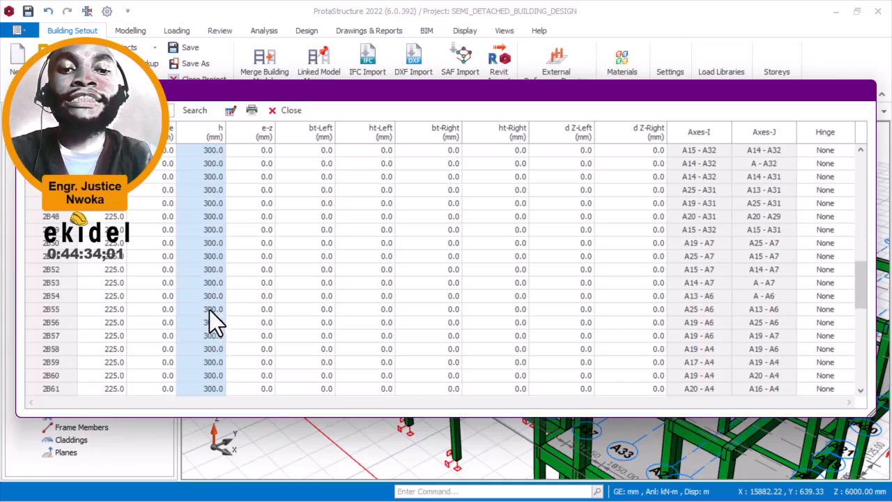
{"action": "left_click", "coordinate": [290, 109]}
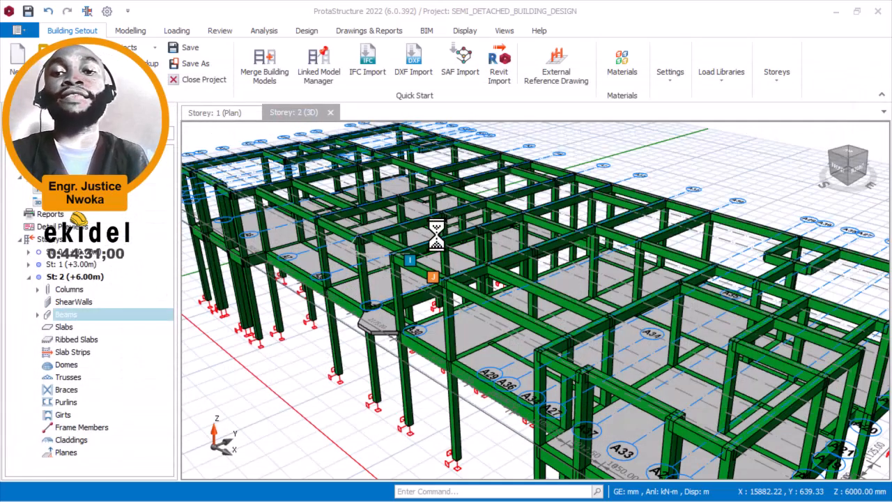
Step: Switch from the 3D view to the floor plan and make Storey 2 its current level
{"action": "scroll", "coordinate": [439, 230], "scroll_direction": "down", "scroll_amount": 3}
{"action": "middle_click_drag", "start_coordinate": [415, 231], "coordinate": [431, 245]}
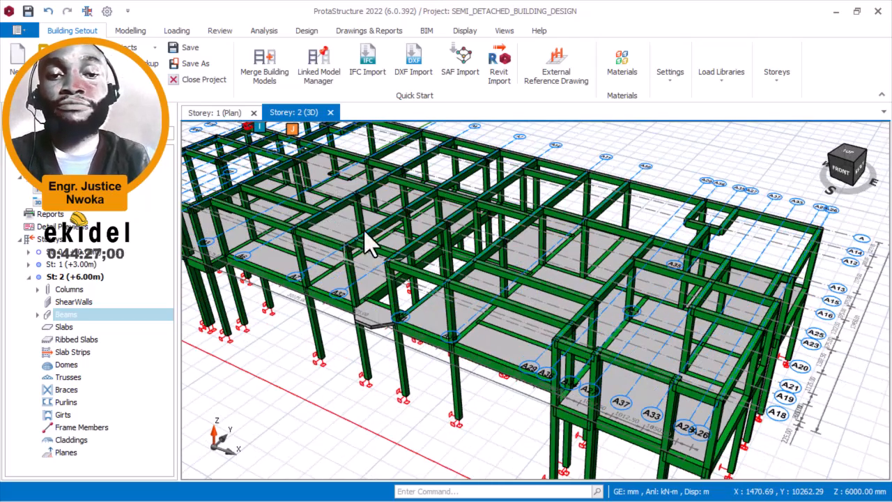
{"action": "left_click", "coordinate": [78, 267]}
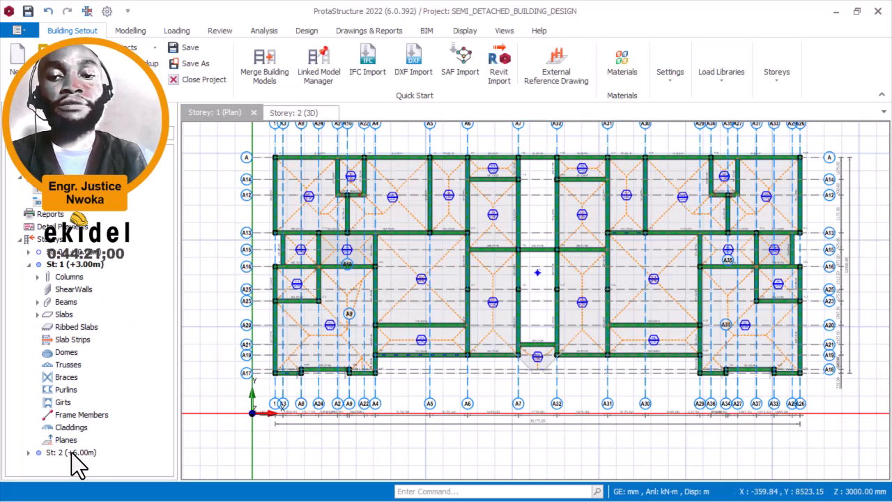
{"action": "left_click", "coordinate": [70, 452]}
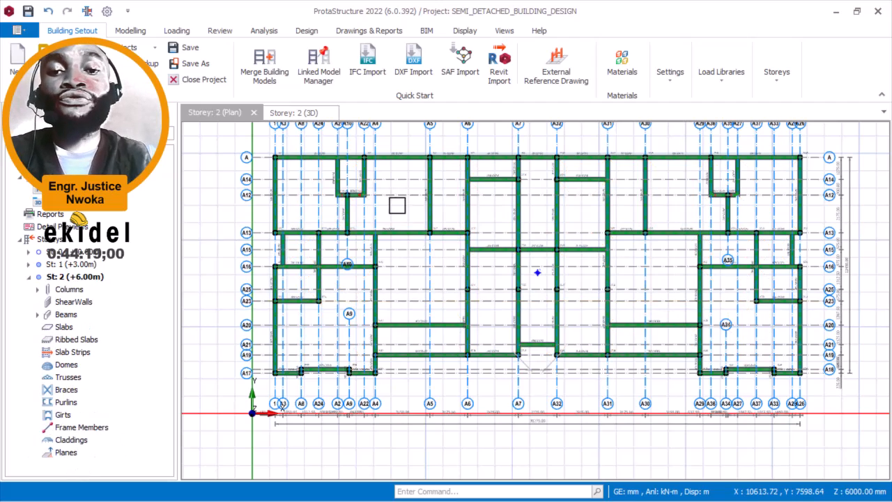
{"action": "scroll", "coordinate": [394, 208], "scroll_direction": "up", "scroll_amount": 3}
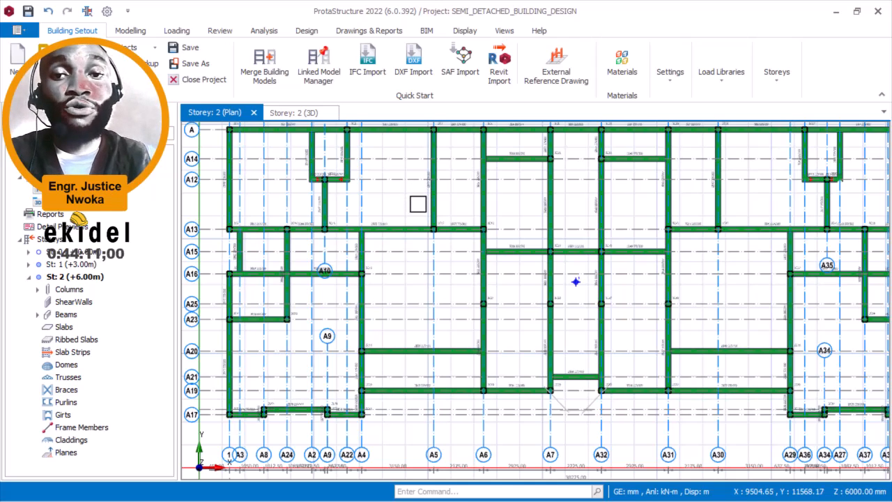
{"action": "middle_click_drag", "start_coordinate": [419, 243], "coordinate": [426, 267]}
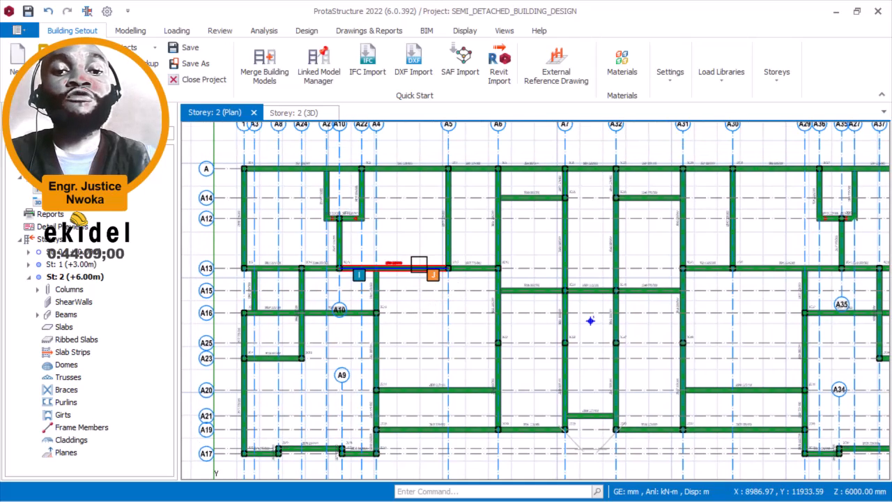
{"action": "scroll", "coordinate": [374, 234], "scroll_direction": "up", "scroll_amount": 1}
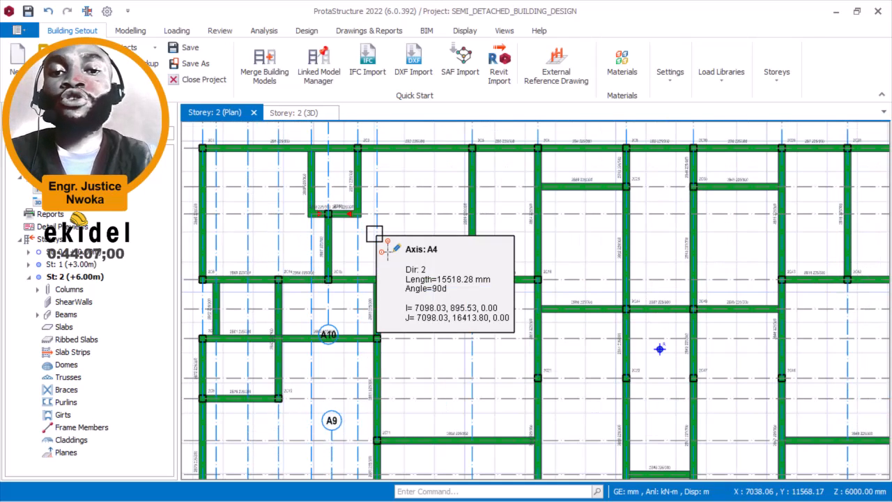
Step: Examine the short beam on axis A14 between axes A6 and A7 and its neighbouring beams in the Storey 2 plan
{"action": "scroll", "coordinate": [458, 236], "scroll_direction": "down", "scroll_amount": 2}
{"action": "middle_click_drag", "start_coordinate": [551, 244], "coordinate": [456, 229]}
{"action": "mouse_move", "coordinate": [463, 195]}
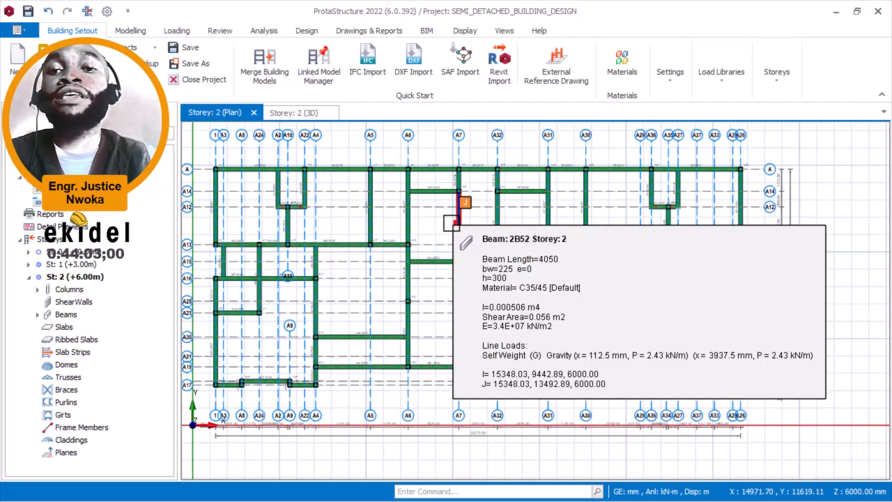
{"action": "scroll", "coordinate": [462, 196], "scroll_direction": "up", "scroll_amount": 2}
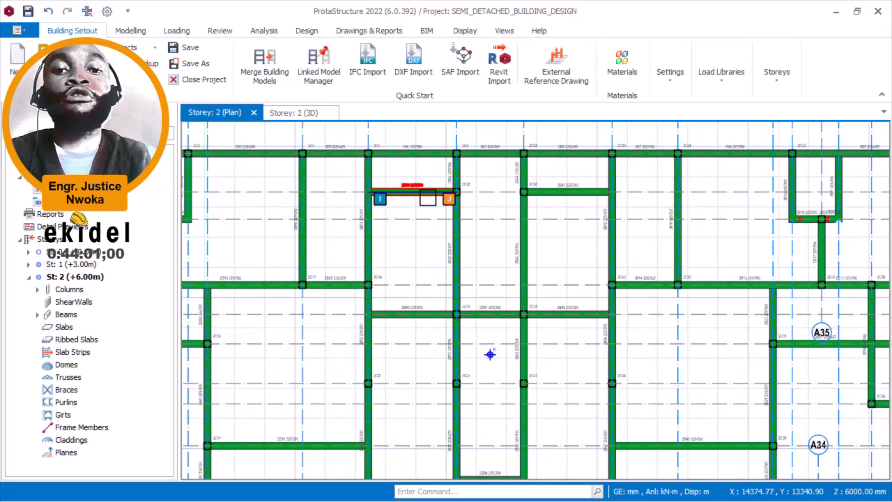
{"action": "mouse_move", "coordinate": [428, 198]}
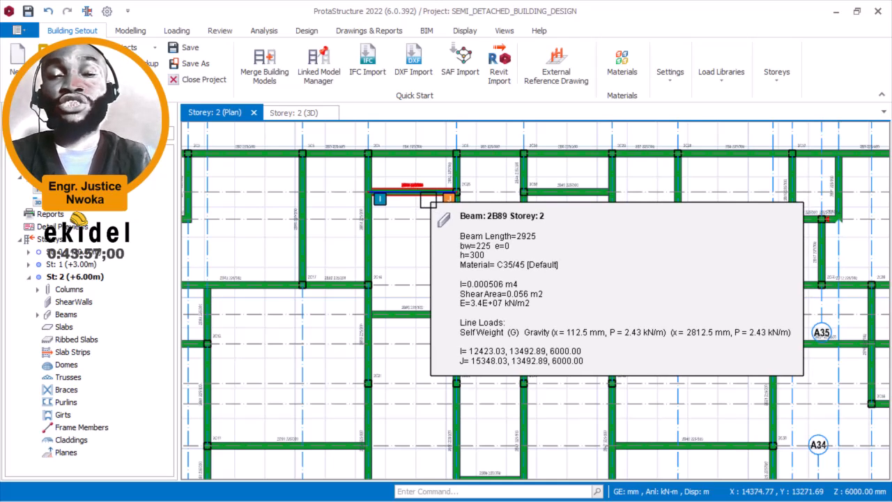
{"action": "scroll", "coordinate": [547, 219], "scroll_direction": "down", "scroll_amount": 3}
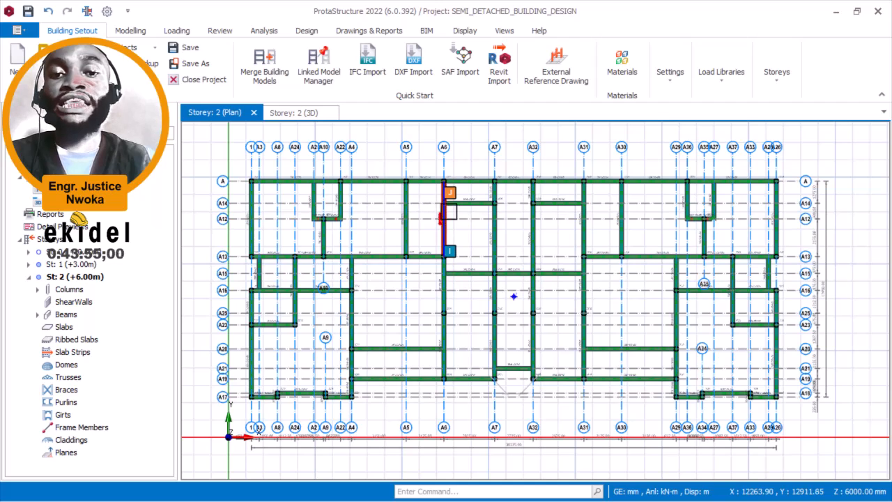
{"action": "scroll", "coordinate": [448, 211], "scroll_direction": "up", "scroll_amount": 3}
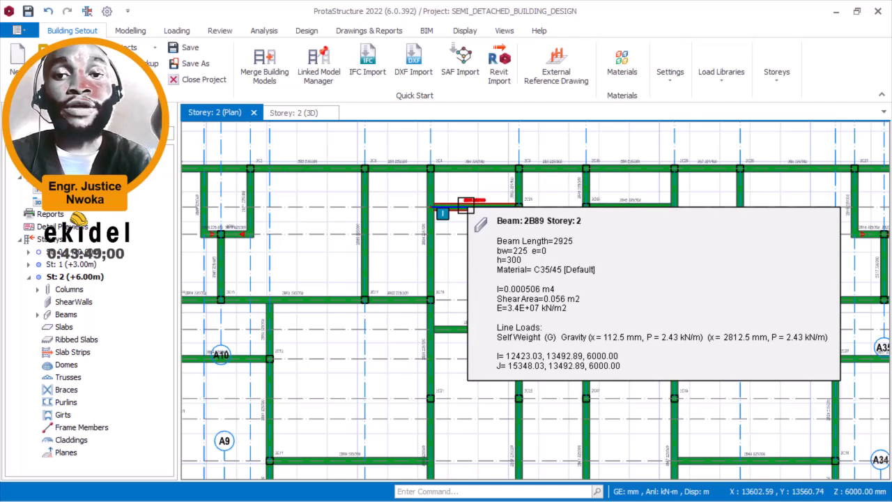
{"action": "scroll", "coordinate": [465, 203], "scroll_direction": "down", "scroll_amount": 3}
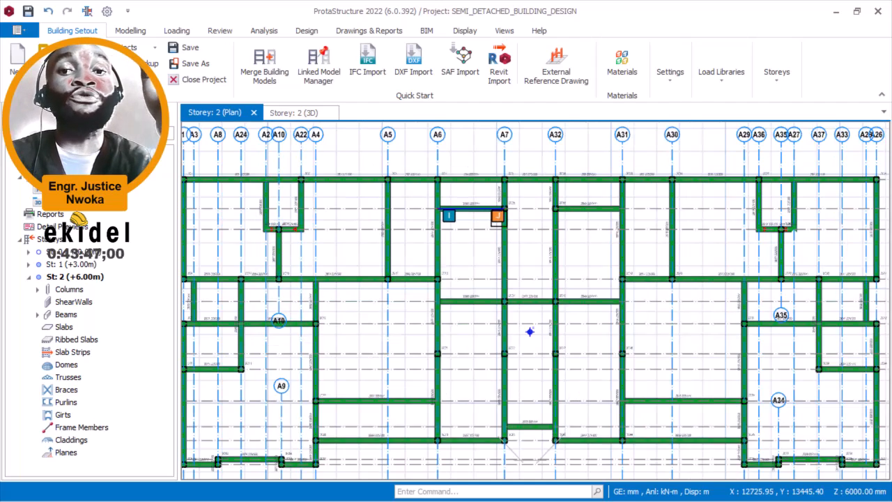
Step: Delete the two short beams on axis A14, 2B89 between A6 and A7 and 2B45 between A32 and A31
{"action": "scroll", "coordinate": [444, 205], "scroll_direction": "up", "scroll_amount": 4}
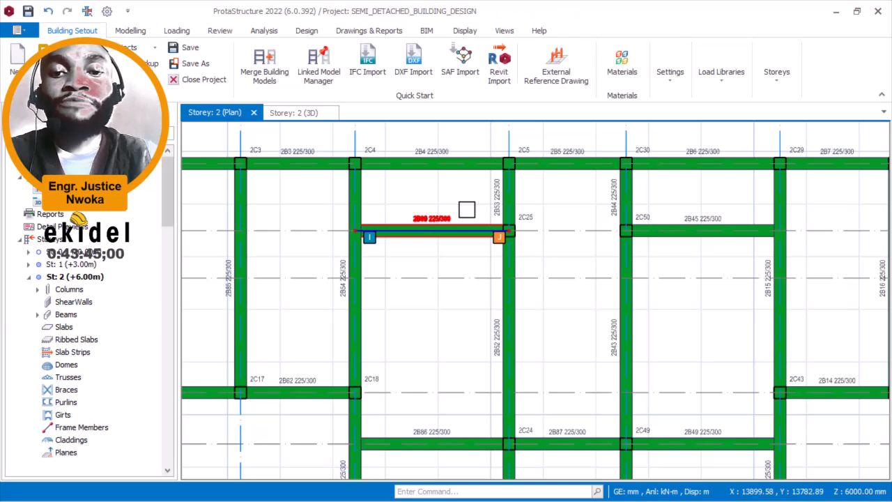
{"action": "left_click", "coordinate": [696, 221]}
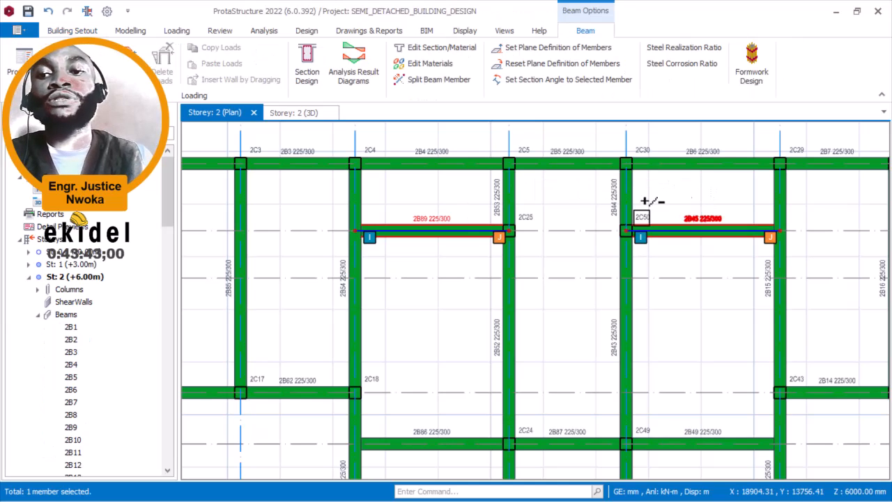
{"action": "scroll", "coordinate": [452, 237], "scroll_direction": "down", "scroll_amount": 2}
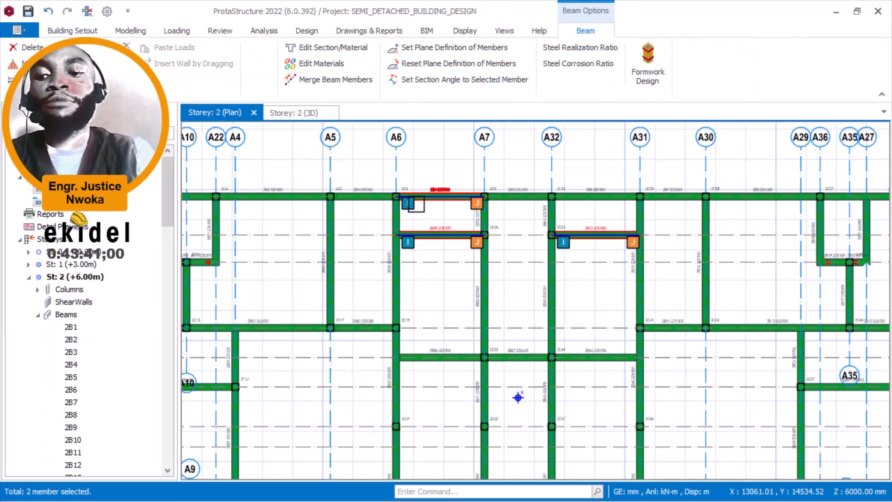
{"action": "right_click", "coordinate": [422, 230]}
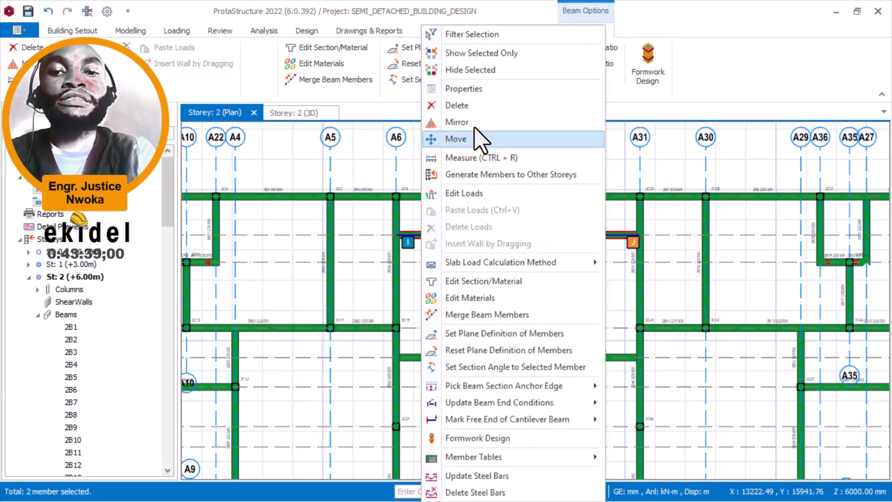
{"action": "left_click", "coordinate": [477, 106]}
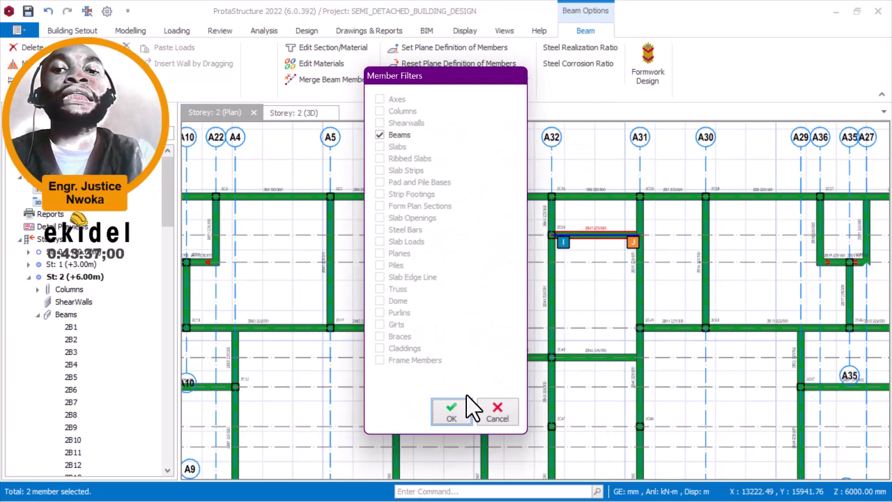
{"action": "left_click", "coordinate": [451, 412]}
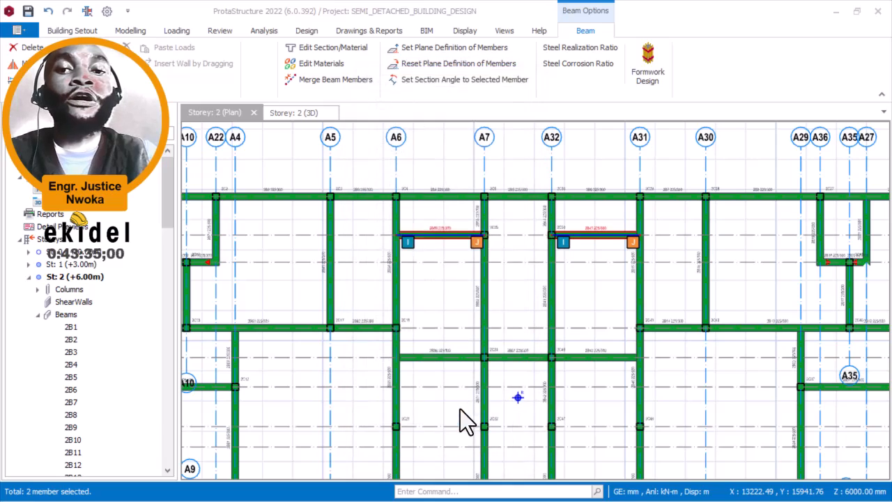
Step: Delete the four beams 2B18, 2B19, 2B20 and 2B21 that form the U-shaped bay around axis A35 between axes A and A12
{"action": "scroll", "coordinate": [517, 397], "scroll_direction": "down", "scroll_amount": 3}
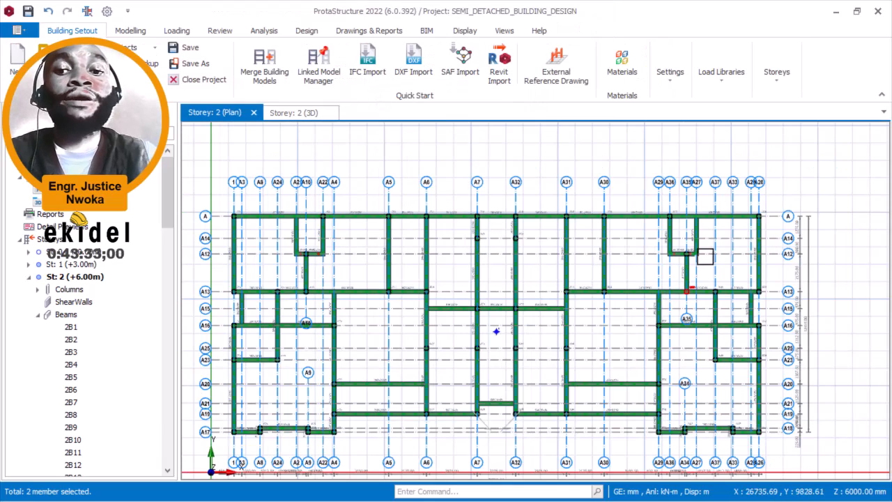
{"action": "scroll", "coordinate": [702, 263], "scroll_direction": "up", "scroll_amount": 2}
{"action": "middle_click_drag", "start_coordinate": [718, 249], "coordinate": [629, 247]}
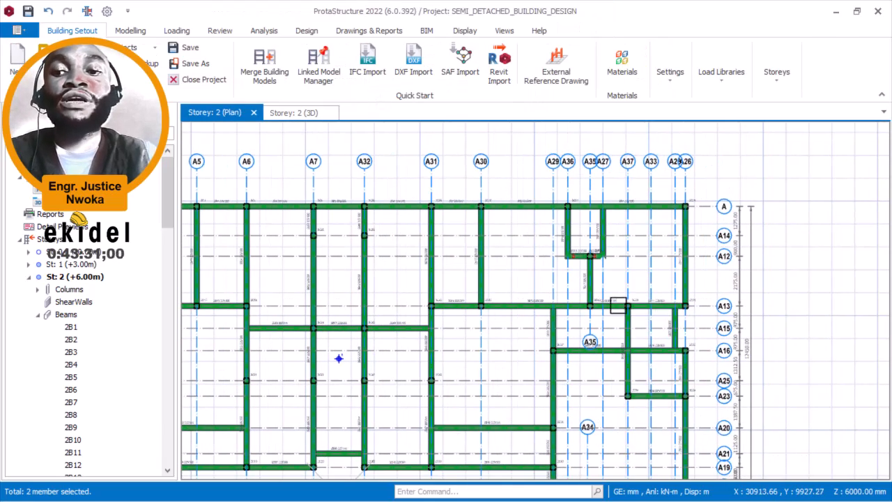
{"action": "scroll", "coordinate": [622, 308], "scroll_direction": "up", "scroll_amount": 1}
{"action": "scroll", "coordinate": [581, 200], "scroll_direction": "up", "scroll_amount": 1}
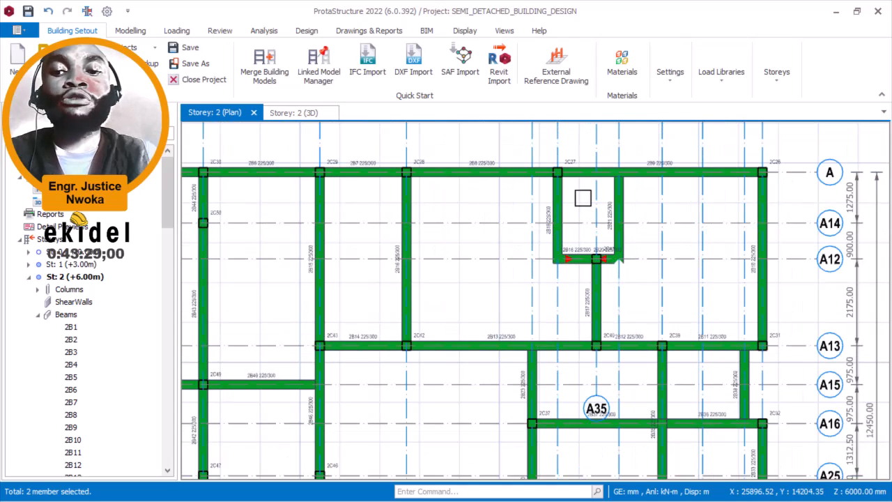
{"action": "scroll", "coordinate": [607, 213], "scroll_direction": "up", "scroll_amount": 1}
{"action": "middle_click_drag", "start_coordinate": [591, 220], "coordinate": [445, 235]}
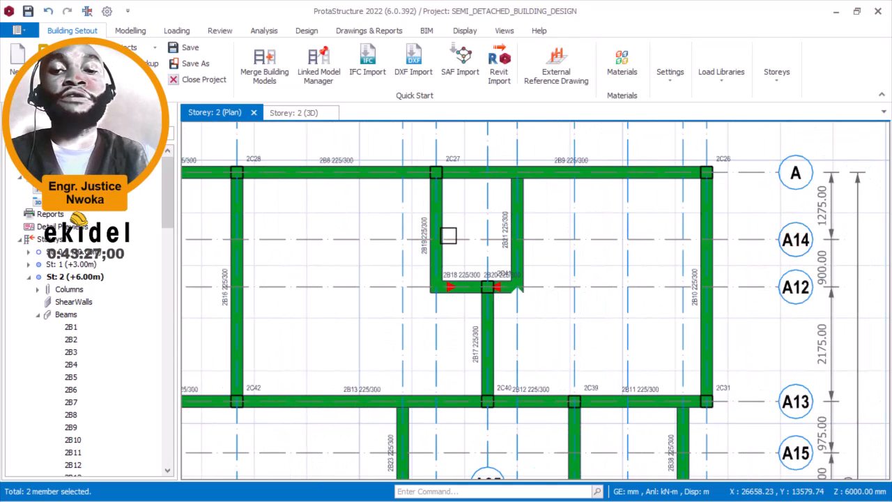
{"action": "mouse_move", "coordinate": [446, 223]}
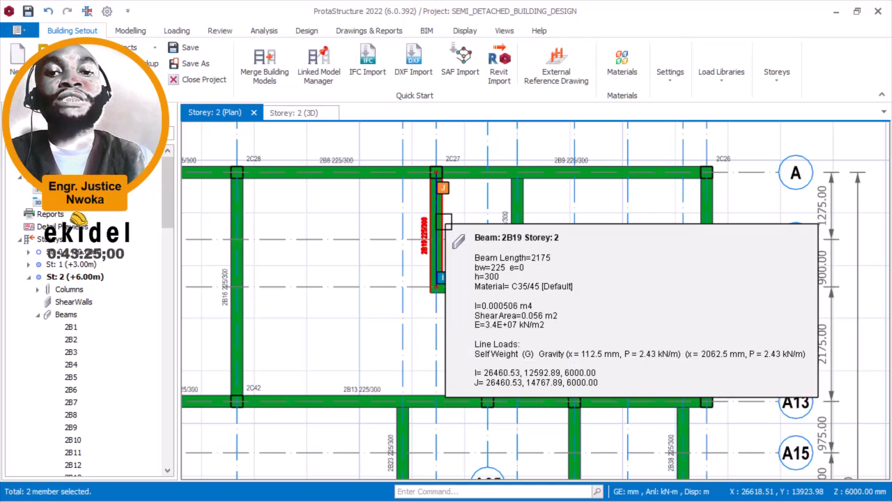
{"action": "scroll", "coordinate": [551, 268], "scroll_direction": "up", "scroll_amount": 3}
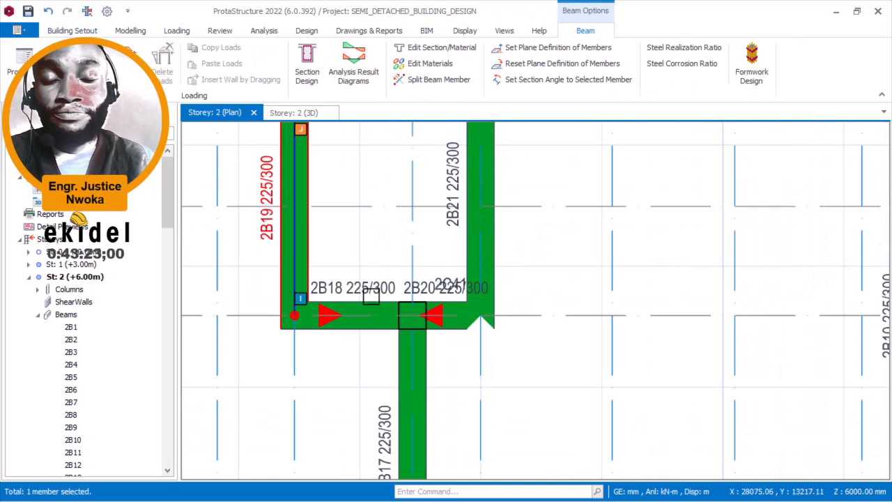
{"action": "left_click", "coordinate": [493, 259]}
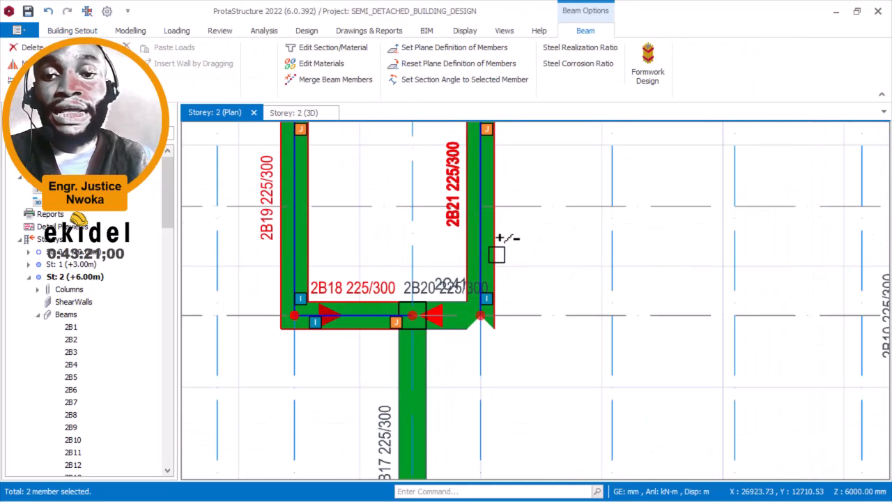
{"action": "left_click", "coordinate": [451, 303]}
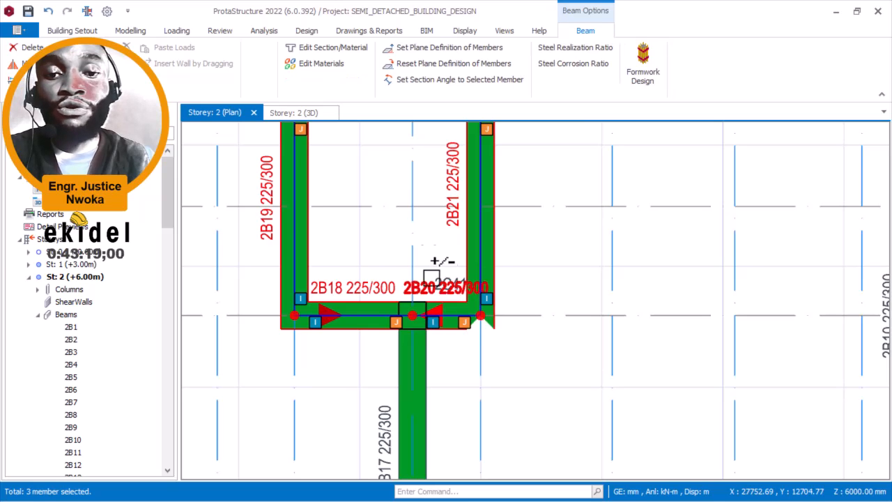
{"action": "right_click", "coordinate": [382, 179]}
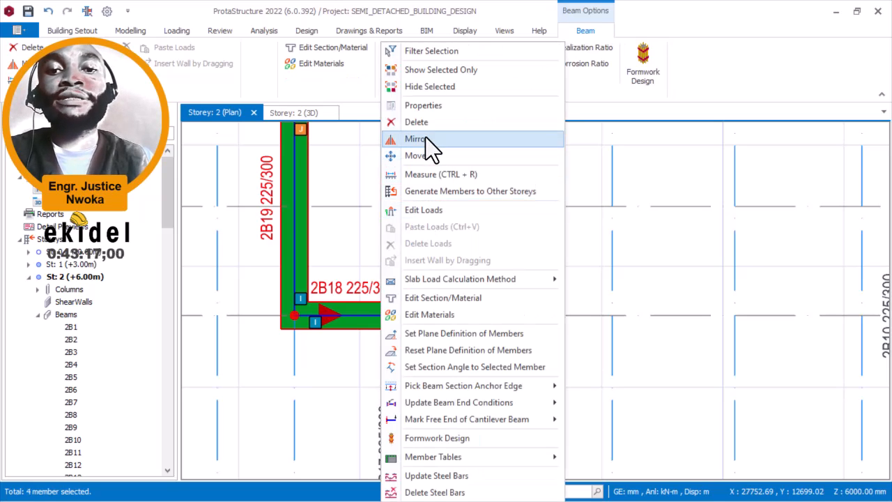
{"action": "left_click", "coordinate": [432, 50]}
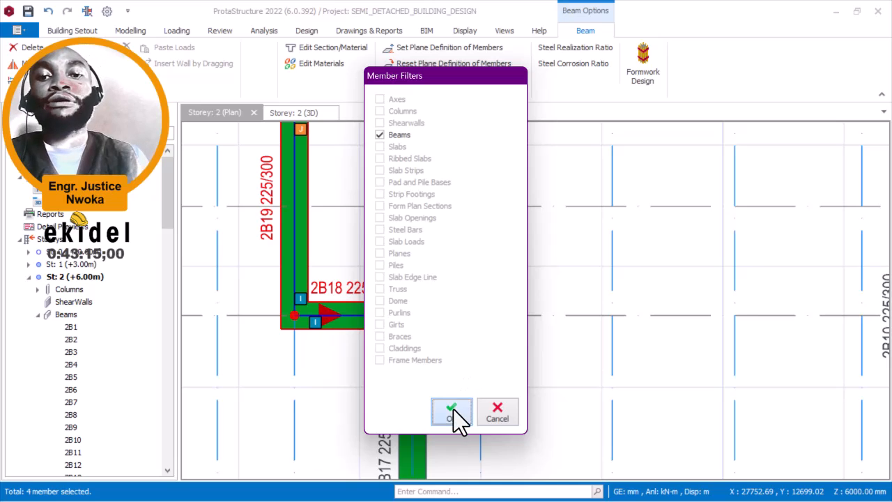
{"action": "left_click", "coordinate": [466, 410]}
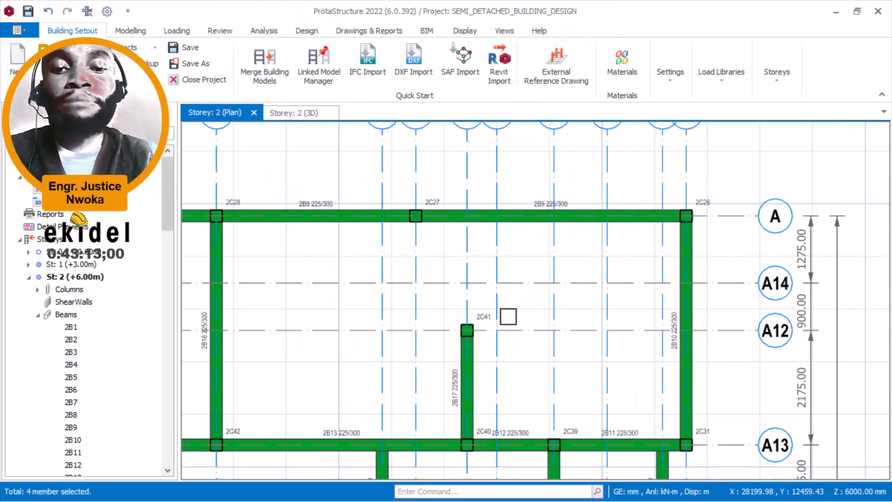
Step: Insert a 225 x 300 mm beam on axis A35 from axis A12 to axis A, reusing beam 2B17's properties
{"action": "left_click", "coordinate": [477, 356]}
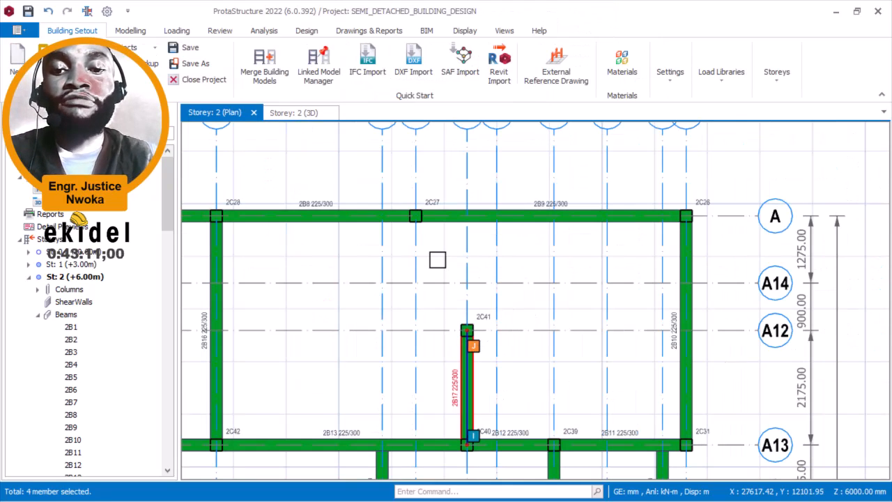
{"action": "right_click", "coordinate": [437, 259]}
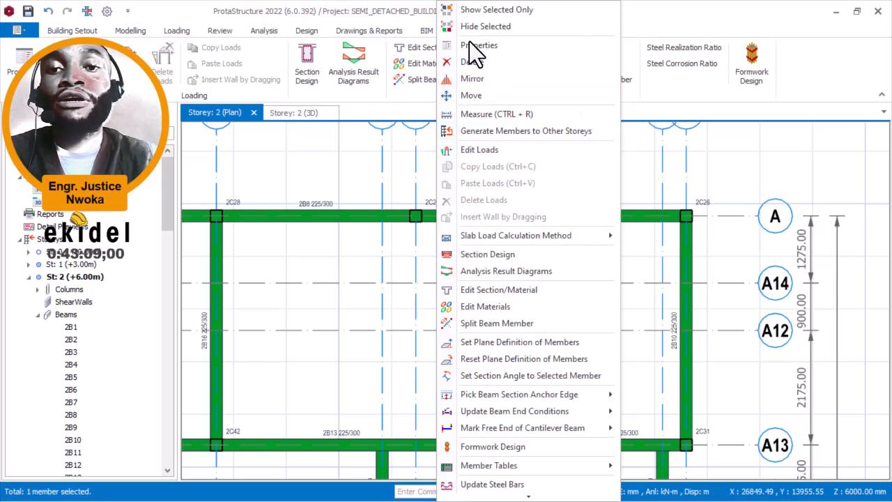
{"action": "left_click", "coordinate": [474, 46]}
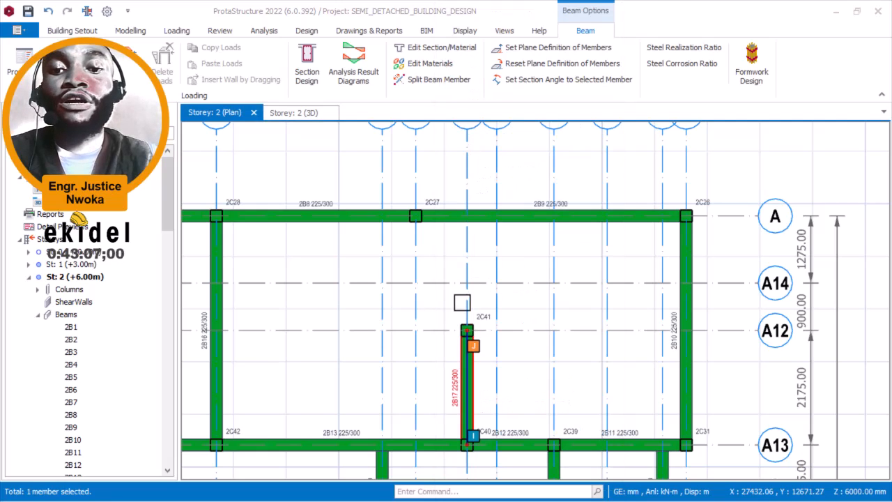
{"action": "right_click", "coordinate": [466, 304]}
{"action": "left_click", "coordinate": [528, 45]}
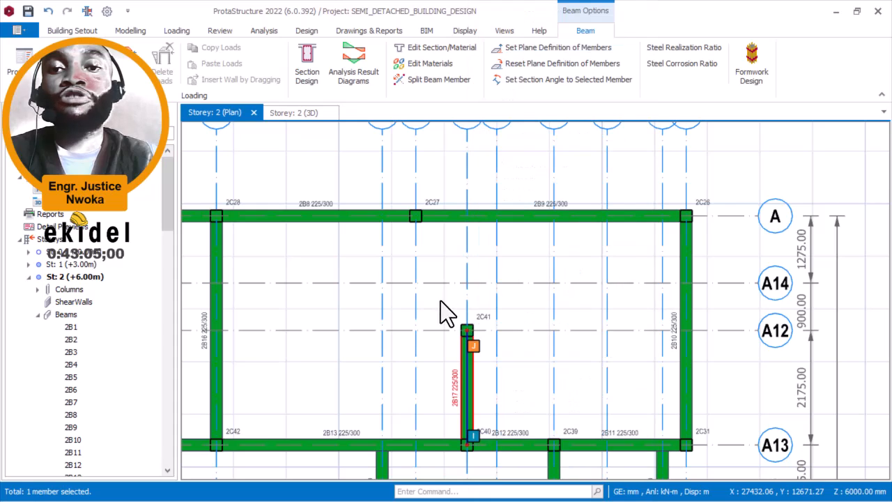
{"action": "middle_click_drag", "start_coordinate": [495, 322], "coordinate": [485, 361]}
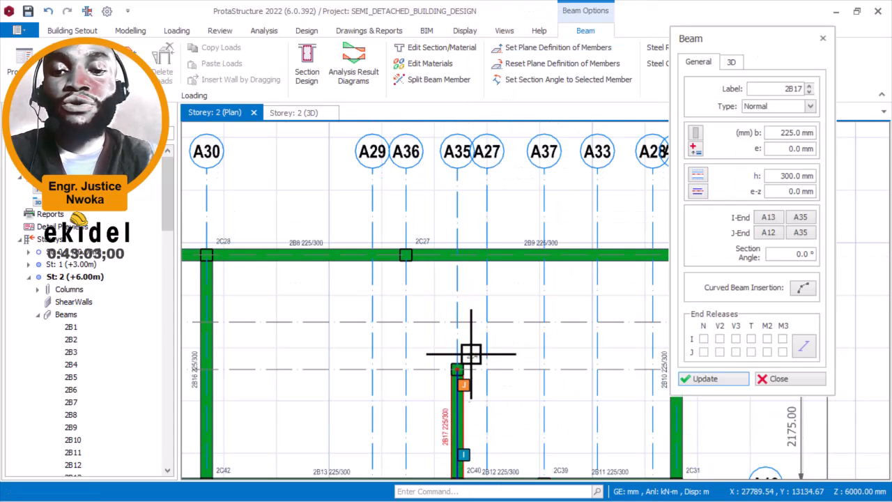
{"action": "left_click", "coordinate": [458, 370]}
{"action": "scroll", "coordinate": [460, 258], "scroll_direction": "up", "scroll_amount": 2}
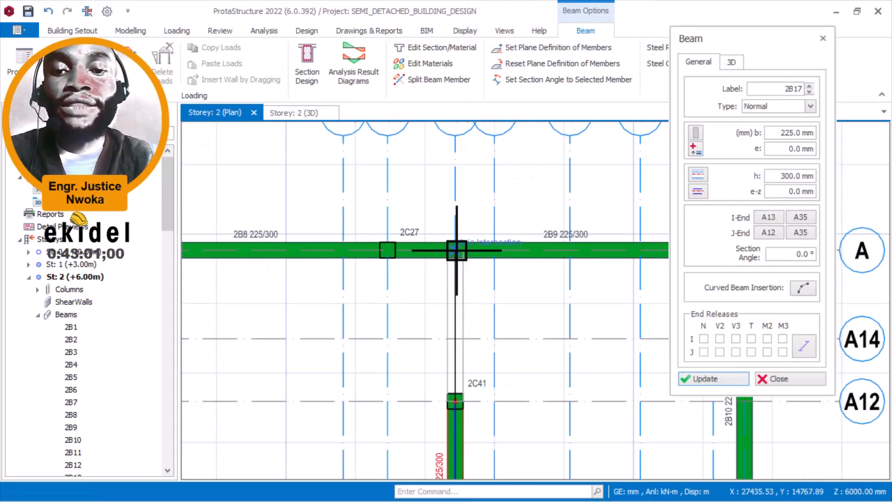
{"action": "left_click", "coordinate": [454, 251]}
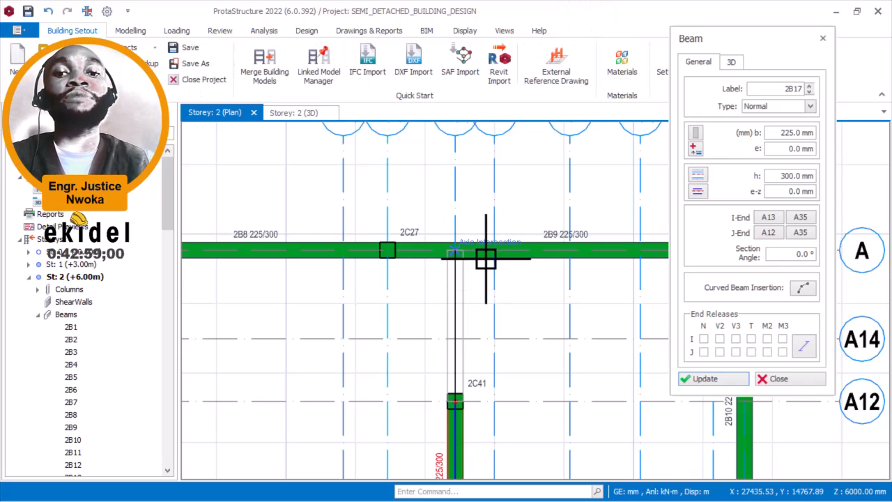
{"action": "scroll", "coordinate": [508, 262], "scroll_direction": "down", "scroll_amount": 1}
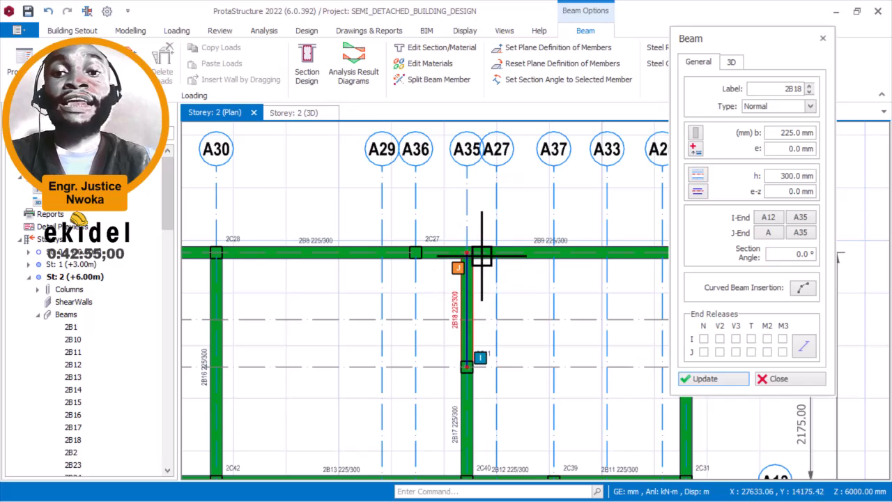
{"action": "scroll", "coordinate": [481, 290], "scroll_direction": "down", "scroll_amount": 2}
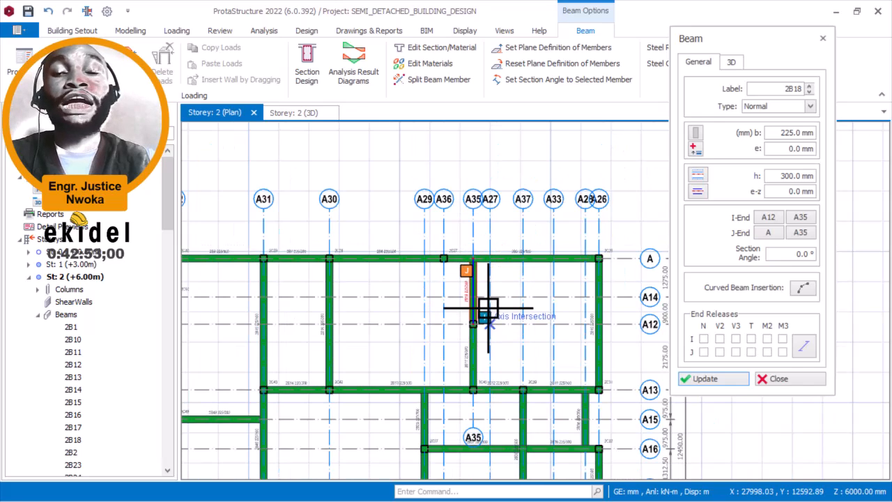
{"action": "key", "text": "Escape"}
Step: Delete beam 2B16 on axis A30 between axes A and A13 in the Storey 2 plan
{"action": "scroll", "coordinate": [500, 317], "scroll_direction": "down", "scroll_amount": 4}
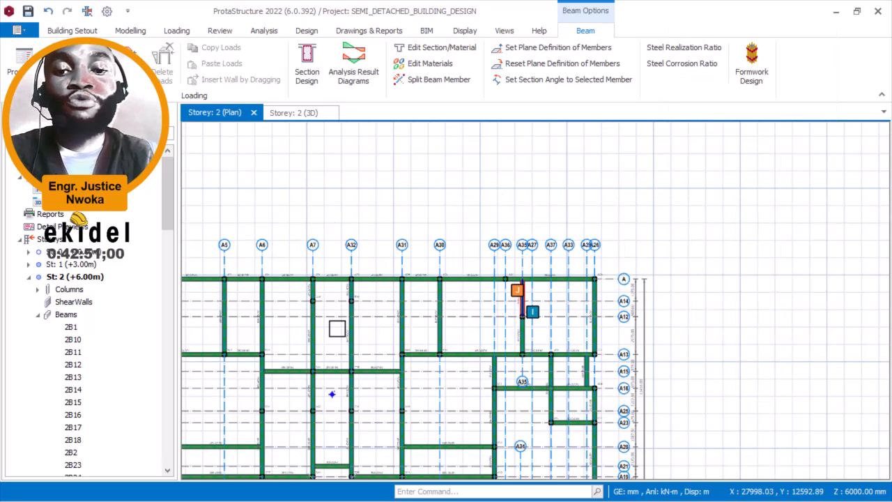
{"action": "scroll", "coordinate": [463, 369], "scroll_direction": "up", "scroll_amount": 4}
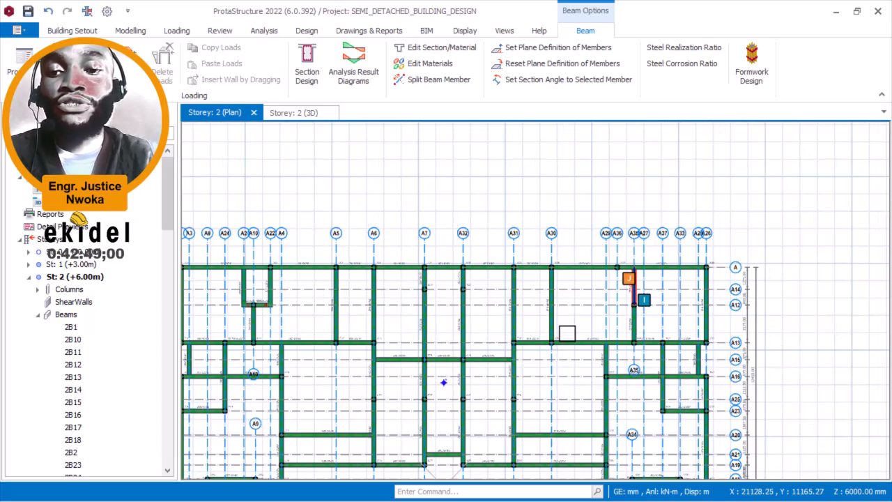
{"action": "middle_click_drag", "start_coordinate": [555, 318], "coordinate": [520, 353]}
{"action": "left_click", "coordinate": [506, 307]}
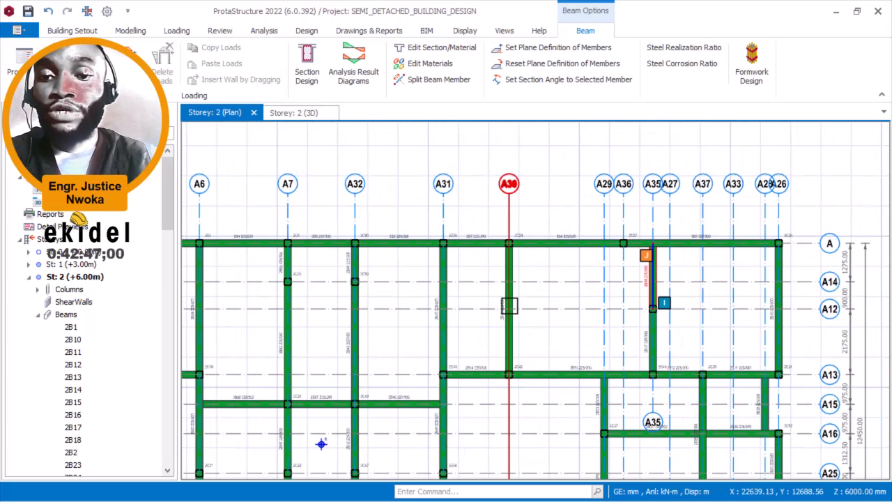
{"action": "scroll", "coordinate": [519, 301], "scroll_direction": "up", "scroll_amount": 1}
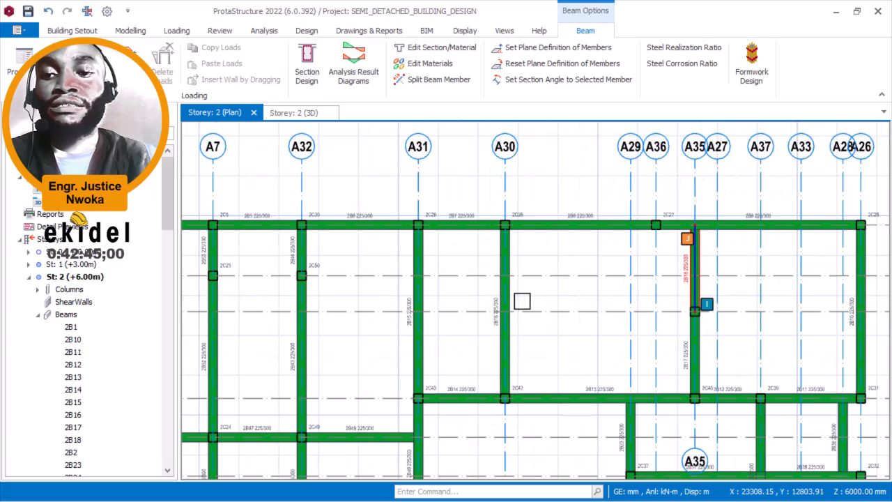
{"action": "mouse_move", "coordinate": [527, 295]}
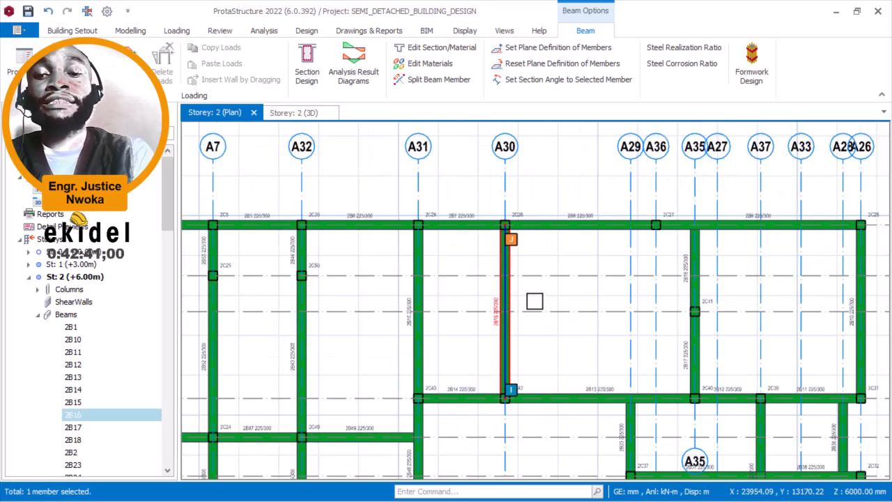
{"action": "key", "text": "Delete"}
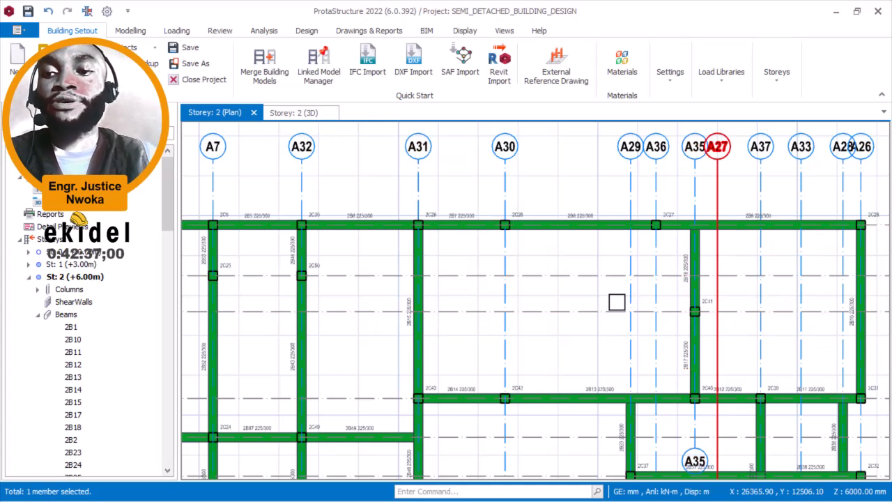
Step: Delete the beam on axis A5 between axes A and A13
{"action": "scroll", "coordinate": [622, 302], "scroll_direction": "down", "scroll_amount": 2}
{"action": "middle_click_drag", "start_coordinate": [496, 289], "coordinate": [535, 286]}
{"action": "scroll", "coordinate": [517, 338], "scroll_direction": "up", "scroll_amount": 2}
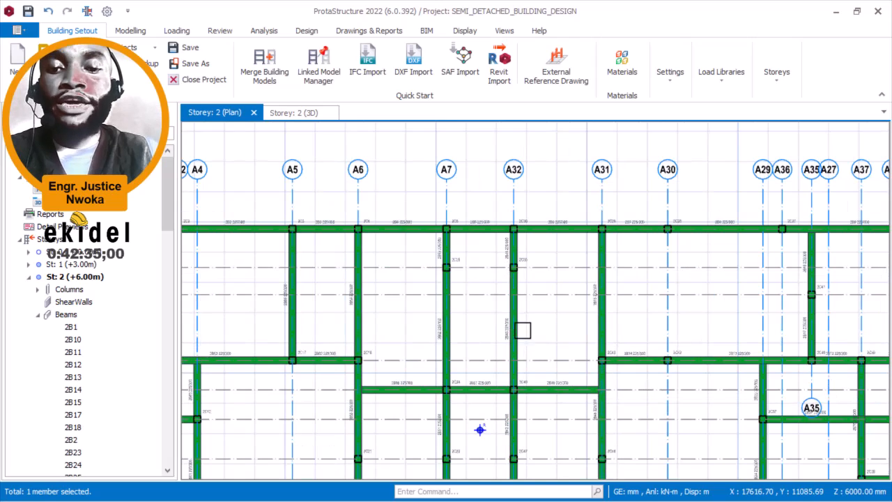
{"action": "scroll", "coordinate": [479, 430], "scroll_direction": "down", "scroll_amount": 1}
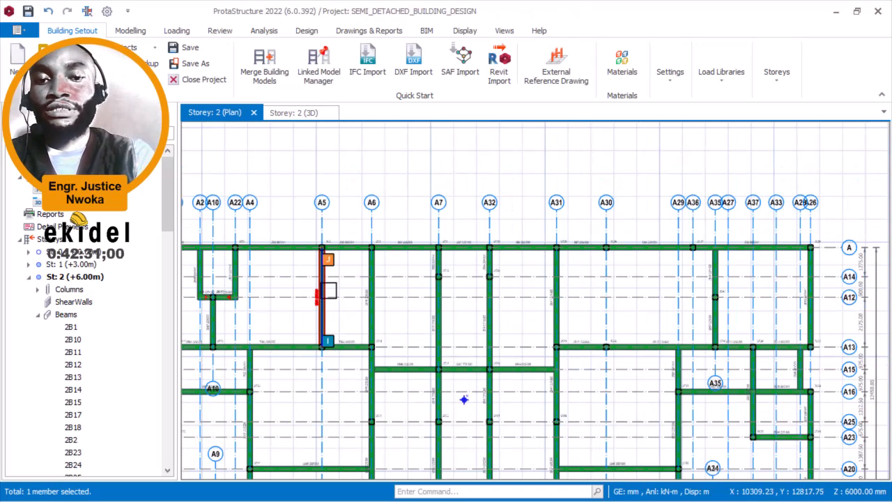
{"action": "scroll", "coordinate": [408, 251], "scroll_direction": "up", "scroll_amount": 3}
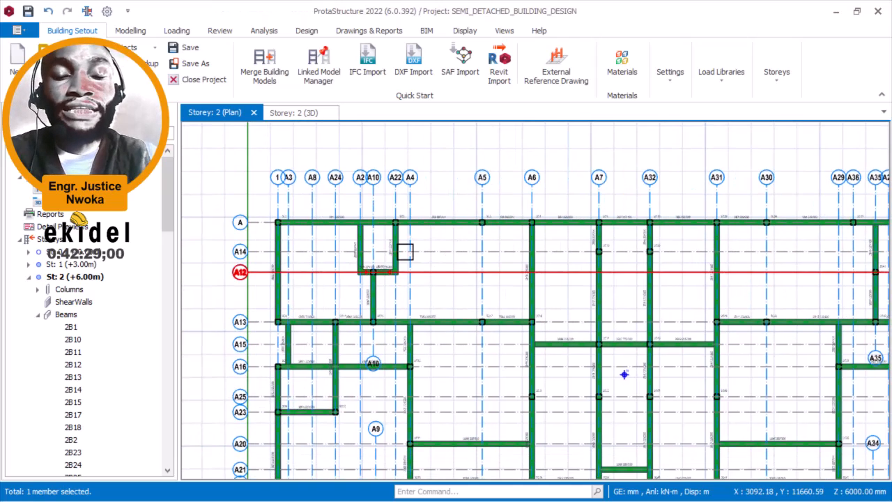
Step: Delete the four beams forming the U-shaped bay around axis A10 between axes A and A12, filtering the columns out of the selection
{"action": "left_click_drag", "start_coordinate": [322, 200], "coordinate": [428, 335]}
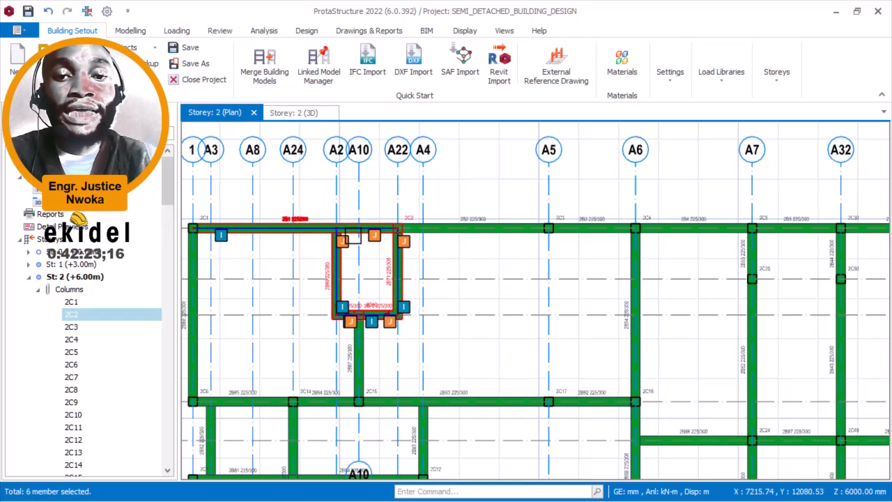
{"action": "right_click", "coordinate": [310, 193]}
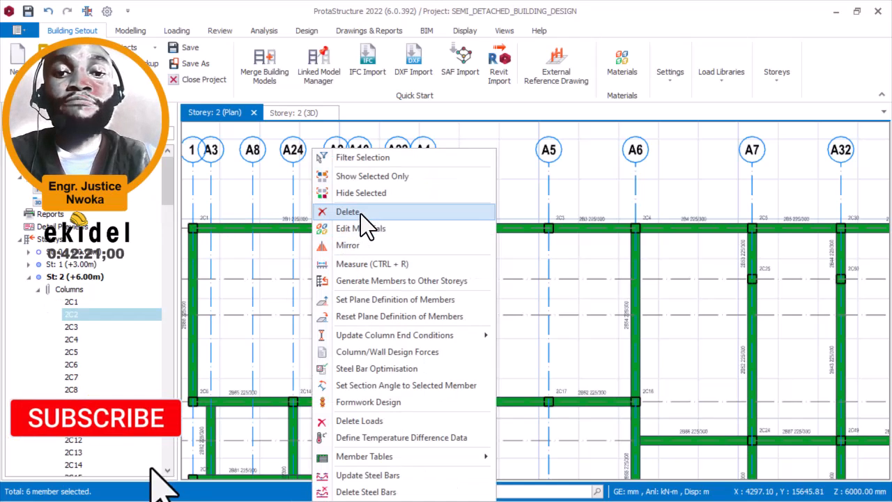
{"action": "left_click", "coordinate": [359, 157]}
{"action": "left_click", "coordinate": [401, 111]}
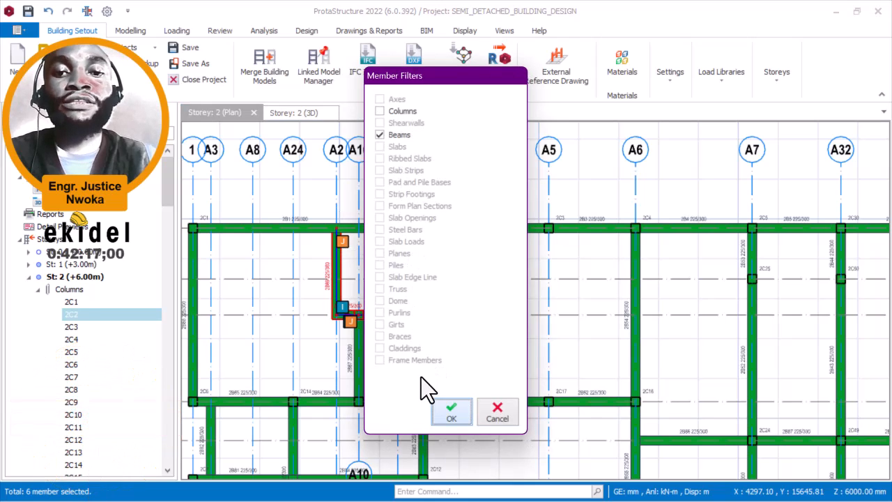
{"action": "key", "text": "Return"}
Step: Insert a 225 x 300 mm beam on axis A10 from axis A12 to axis A, reusing beam 2B67's properties
{"action": "scroll", "coordinate": [361, 290], "scroll_direction": "up", "scroll_amount": 2}
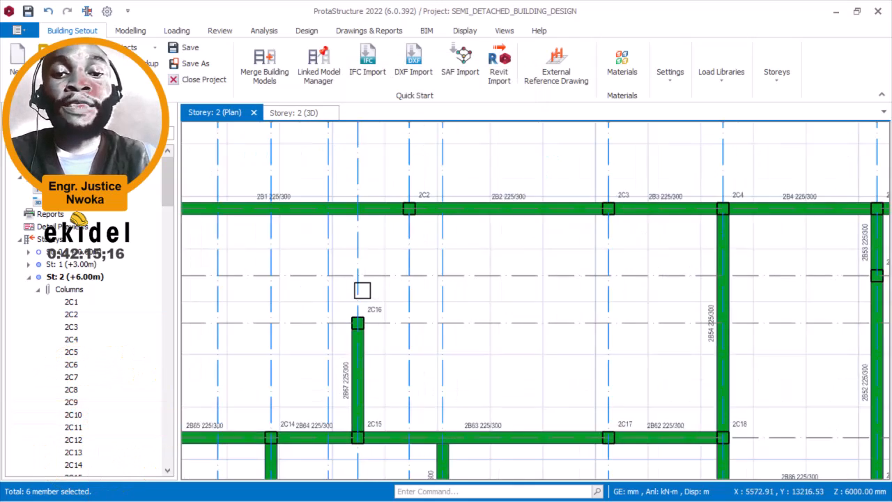
{"action": "left_click", "coordinate": [371, 352]}
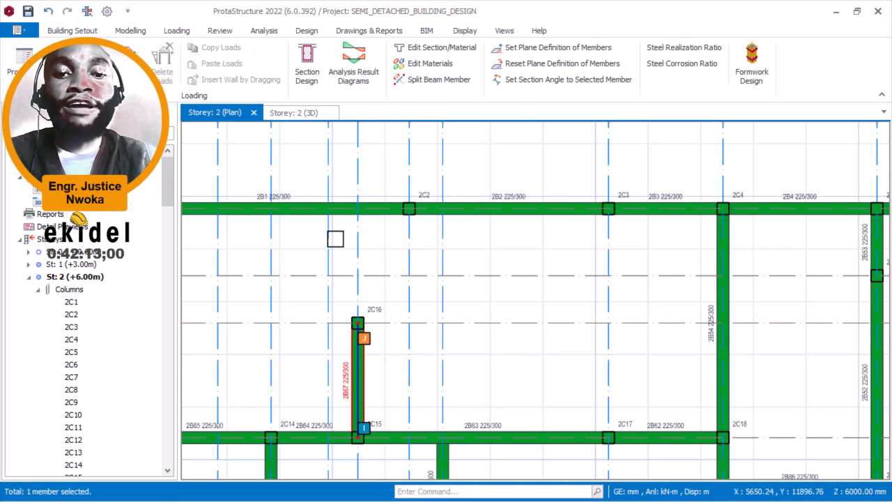
{"action": "right_click", "coordinate": [335, 240]}
{"action": "left_click", "coordinate": [398, 46]}
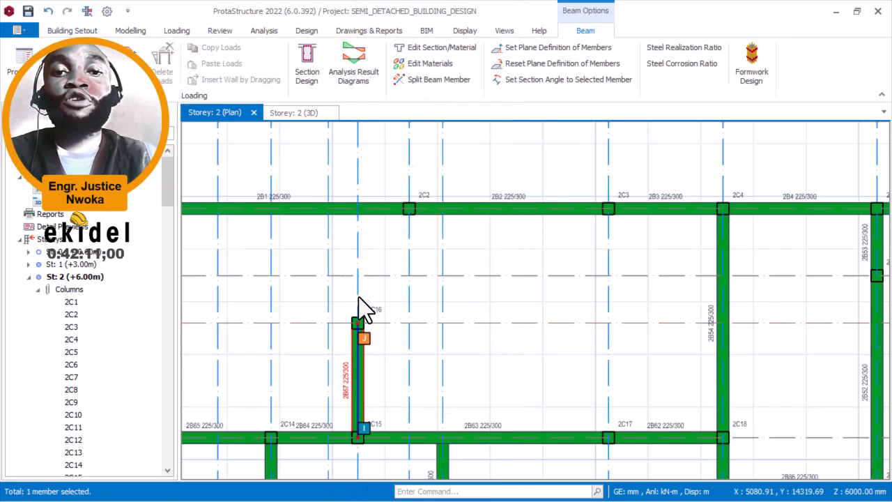
{"action": "scroll", "coordinate": [357, 325], "scroll_direction": "up", "scroll_amount": 3}
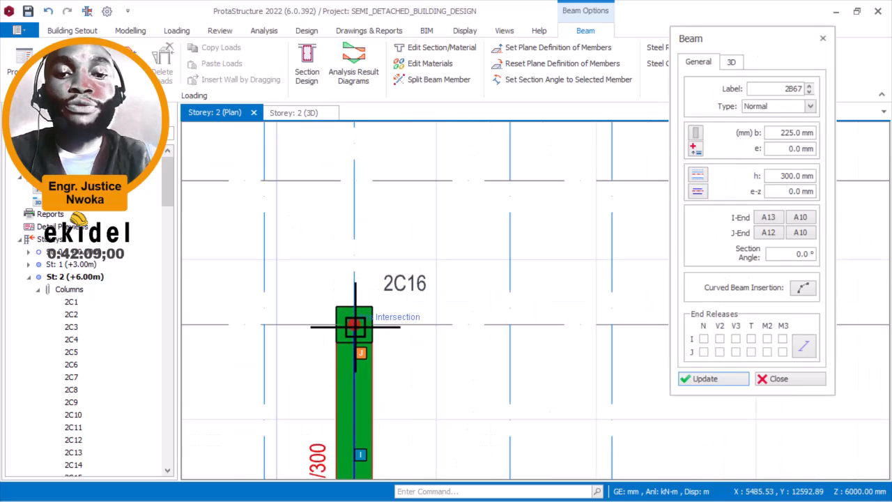
{"action": "scroll", "coordinate": [315, 361], "scroll_direction": "down", "scroll_amount": 2}
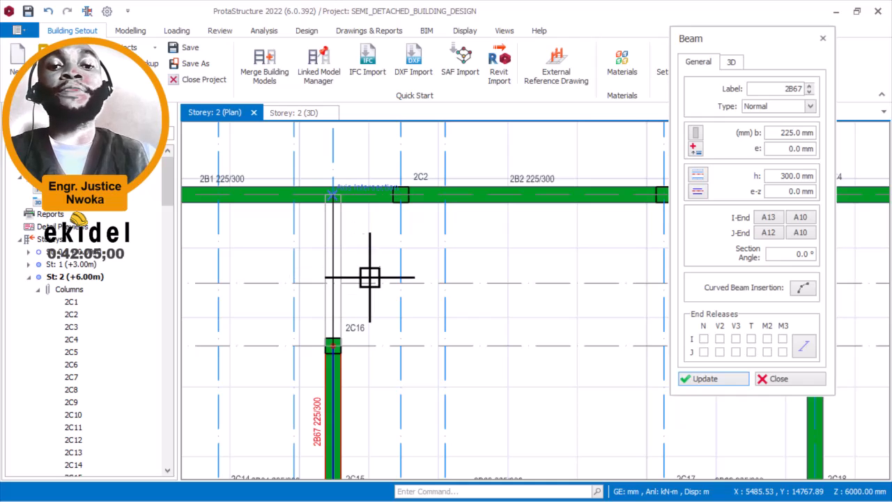
{"action": "scroll", "coordinate": [357, 277], "scroll_direction": "down", "scroll_amount": 3}
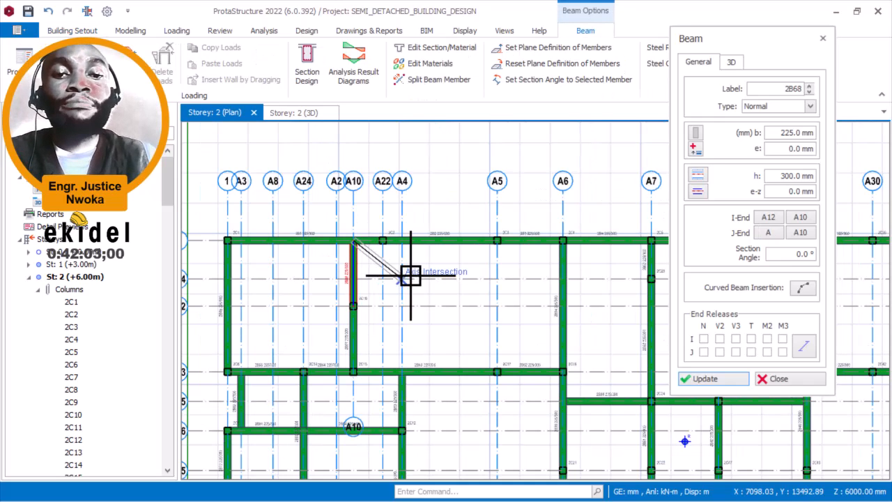
{"action": "key", "text": "Escape"}
Step: Examine beam 2B80 on axis A24 and beams 2B81 and 2B84, which cross it on axis A16
{"action": "scroll", "coordinate": [466, 340], "scroll_direction": "down", "scroll_amount": 5}
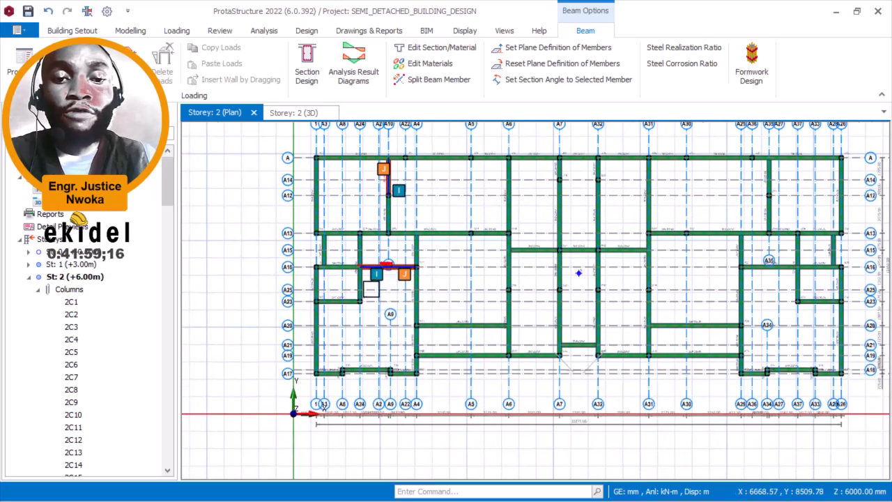
{"action": "scroll", "coordinate": [370, 288], "scroll_direction": "up", "scroll_amount": 4}
{"action": "mouse_move", "coordinate": [370, 288]}
{"action": "middle_mouse_down"}
{"action": "mouse_move", "coordinate": [372, 313]}
{"action": "mouse_move", "coordinate": [365, 295]}
{"action": "middle_mouse_up"}
{"action": "scroll", "coordinate": [362, 276], "scroll_direction": "up", "scroll_amount": 2}
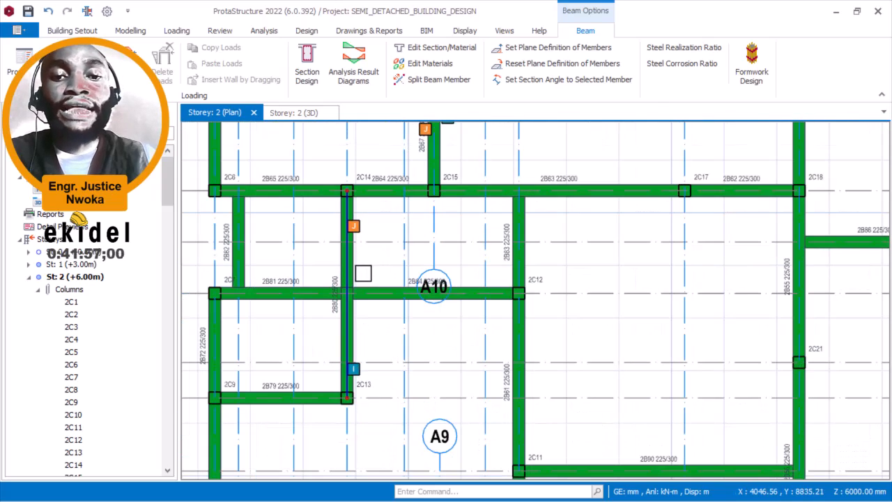
{"action": "left_click", "coordinate": [356, 266]}
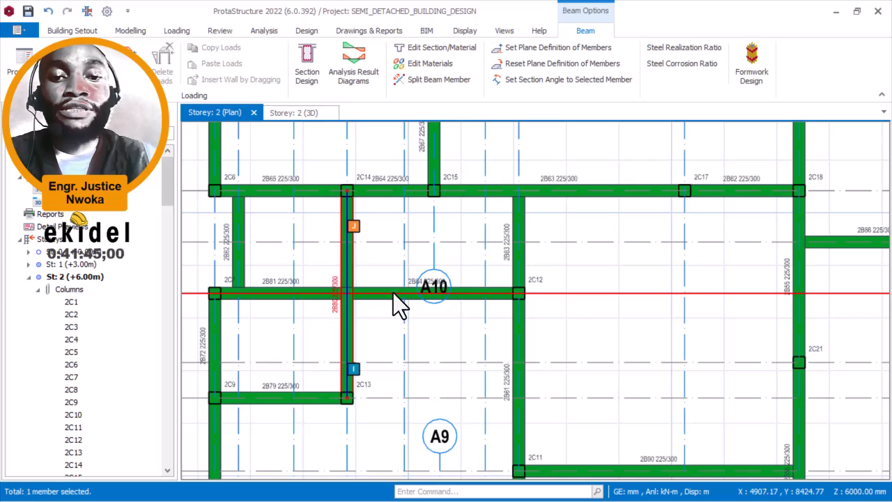
{"action": "key", "text": "Escape"}
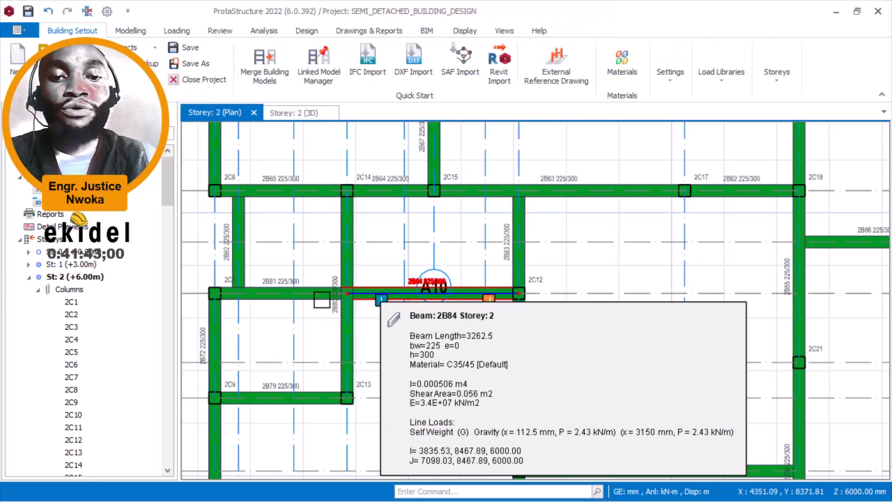
{"action": "left_click", "coordinate": [321, 300]}
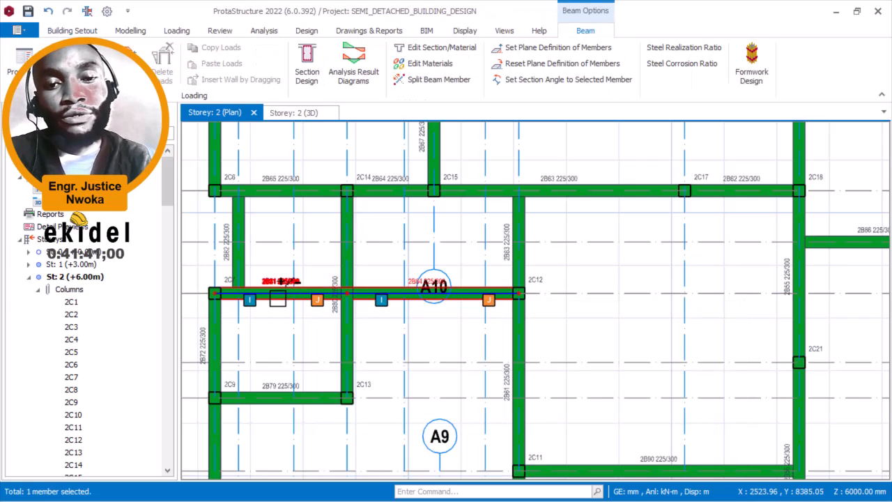
{"action": "scroll", "coordinate": [308, 300], "scroll_direction": "down", "scroll_amount": 2}
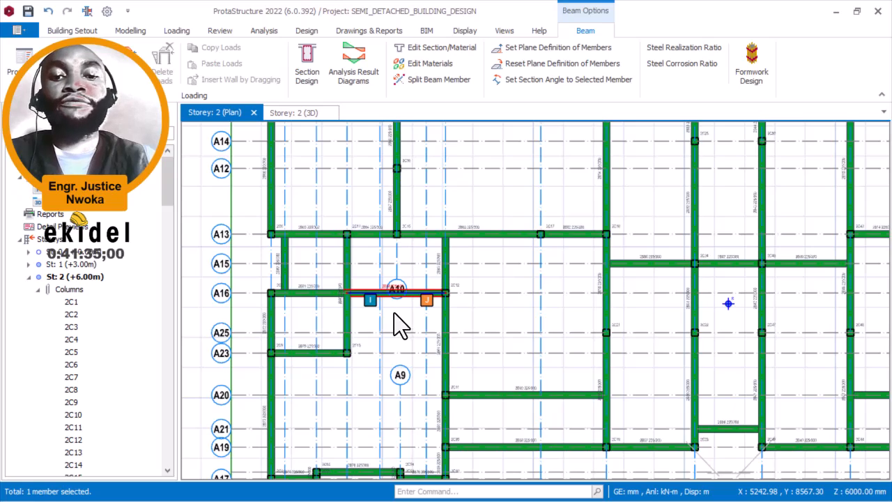
{"action": "scroll", "coordinate": [394, 312], "scroll_direction": "down", "scroll_amount": 1}
{"action": "key", "text": "Escape"}
Step: Insert a 225 x 300 mm beam on axis A23 from axis A24 to axis A4, reusing beam 2B79's properties
{"action": "scroll", "coordinate": [383, 344], "scroll_direction": "up", "scroll_amount": 3}
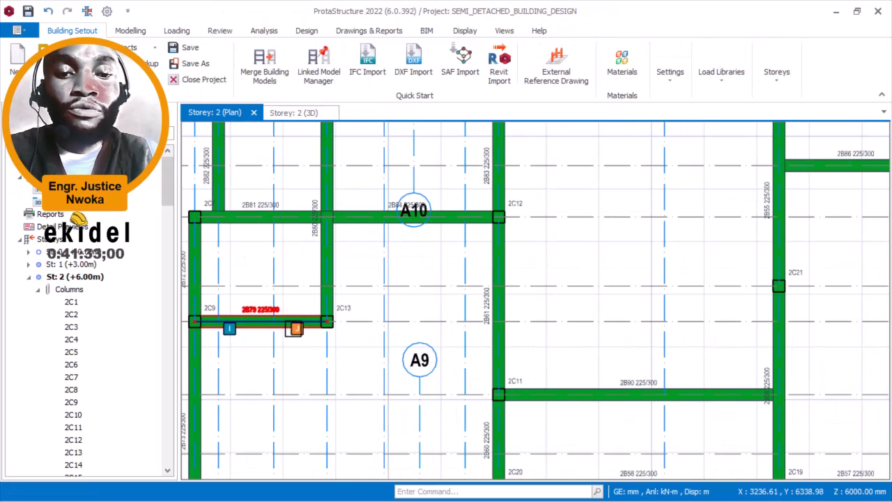
{"action": "right_click", "coordinate": [325, 319]}
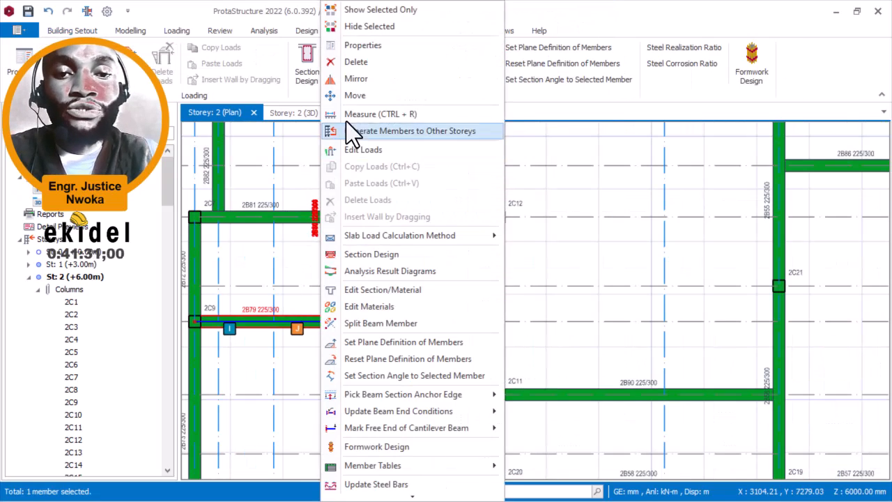
{"action": "left_click", "coordinate": [369, 45]}
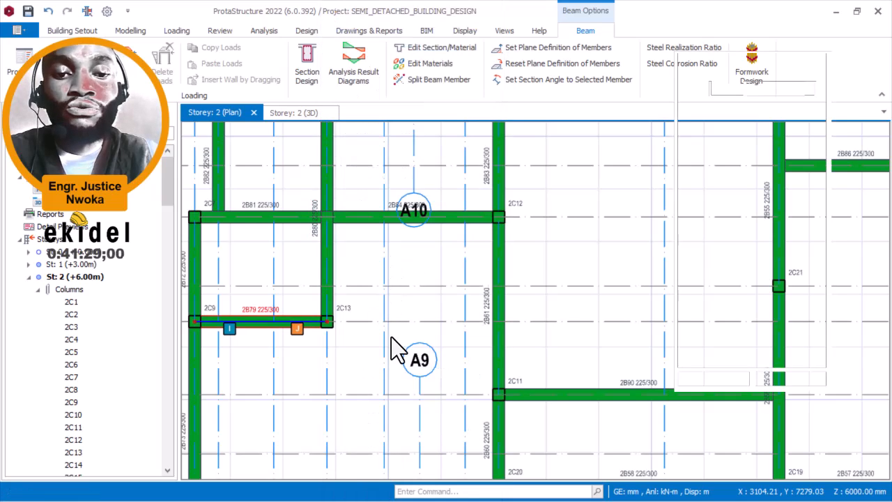
{"action": "scroll", "coordinate": [332, 324], "scroll_direction": "up", "scroll_amount": 2}
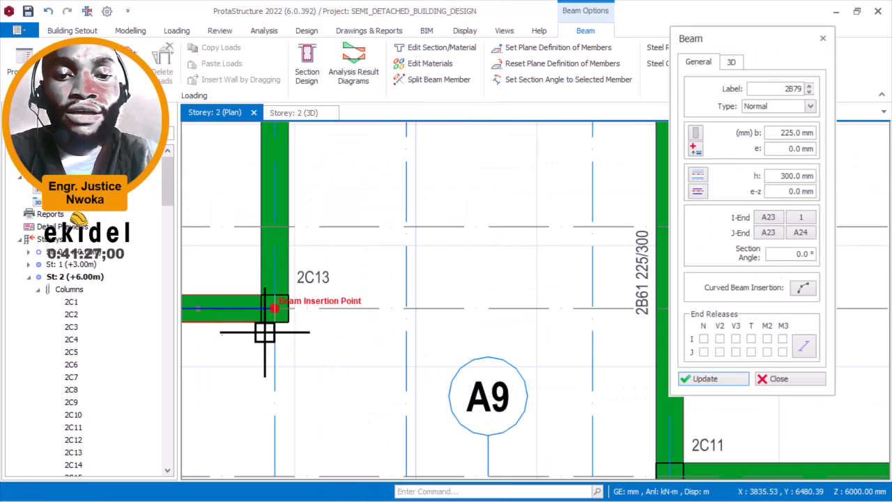
{"action": "scroll", "coordinate": [268, 315], "scroll_direction": "down", "scroll_amount": 2}
{"action": "scroll", "coordinate": [488, 312], "scroll_direction": "up", "scroll_amount": 2}
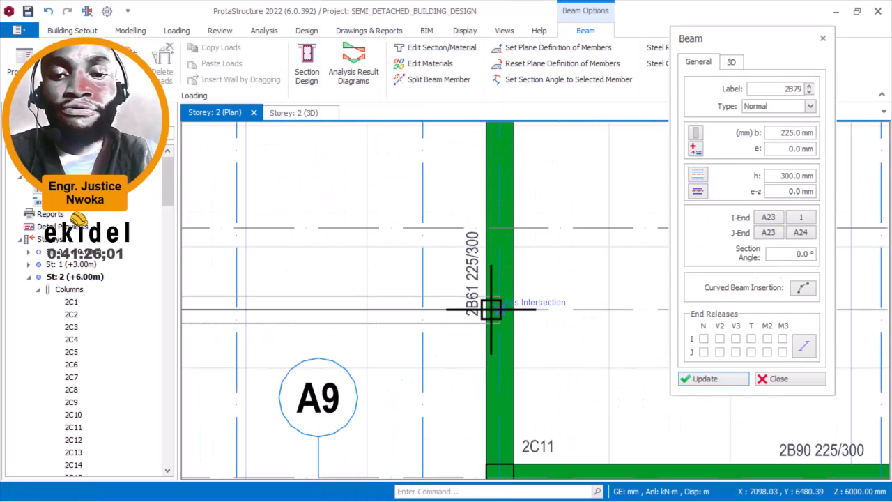
{"action": "left_click", "coordinate": [454, 330]}
{"action": "left_click", "coordinate": [447, 328]}
{"action": "scroll", "coordinate": [447, 327], "scroll_direction": "down", "scroll_amount": 3}
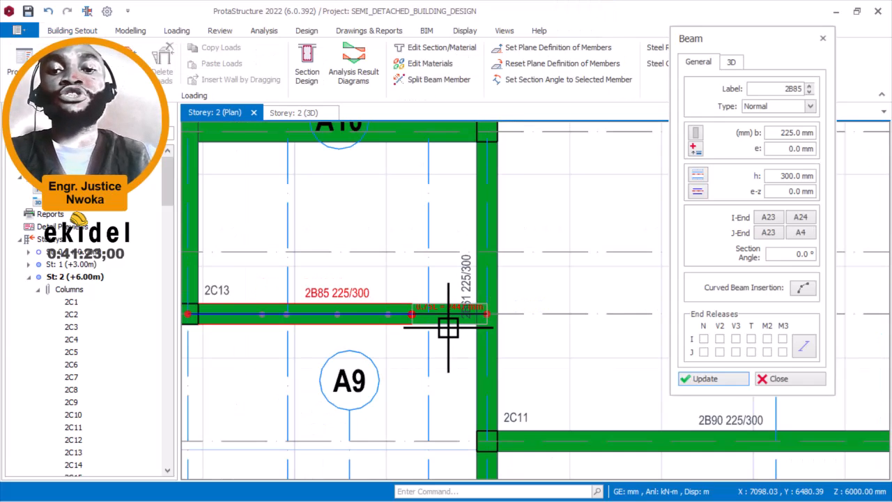
{"action": "scroll", "coordinate": [442, 321], "scroll_direction": "down", "scroll_amount": 2}
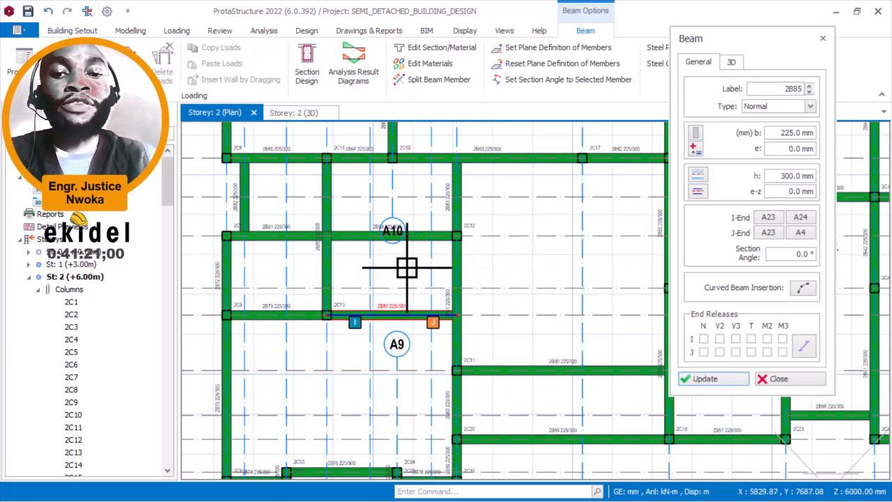
{"action": "key", "text": "Delete"}
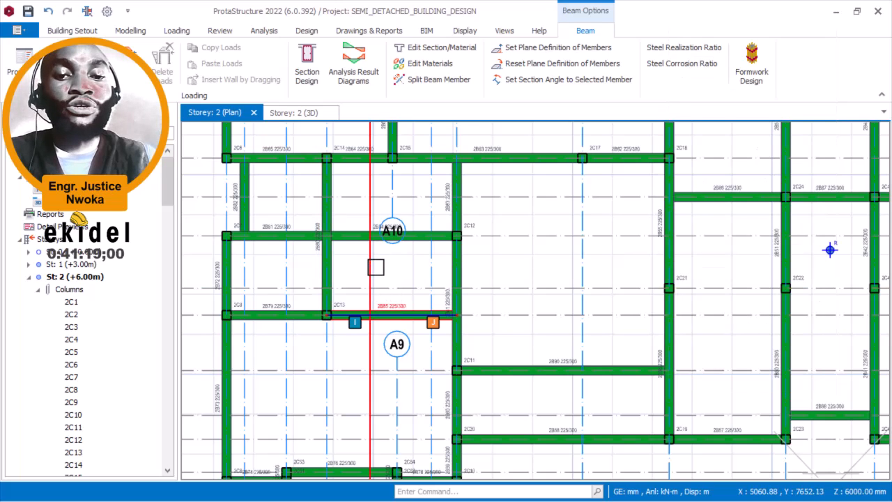
{"action": "scroll", "coordinate": [387, 285], "scroll_direction": "down", "scroll_amount": 2}
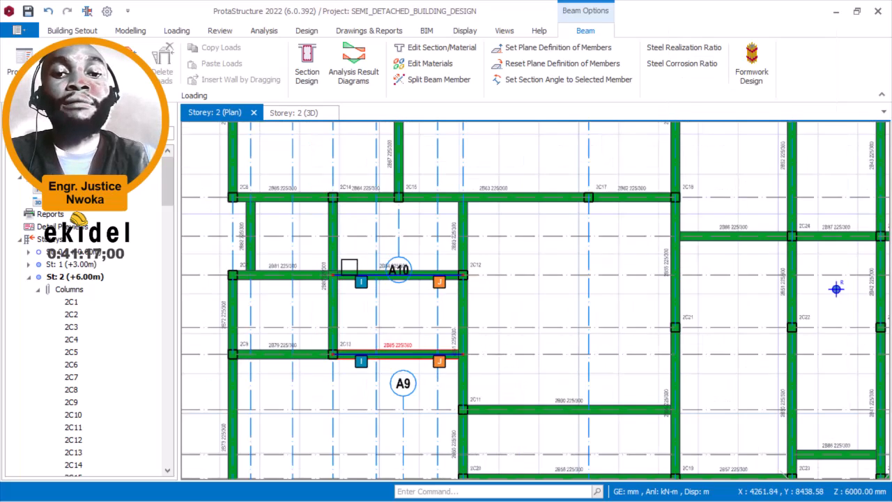
{"action": "scroll", "coordinate": [348, 261], "scroll_direction": "up", "scroll_amount": 2}
{"action": "left_click", "coordinate": [333, 242]}
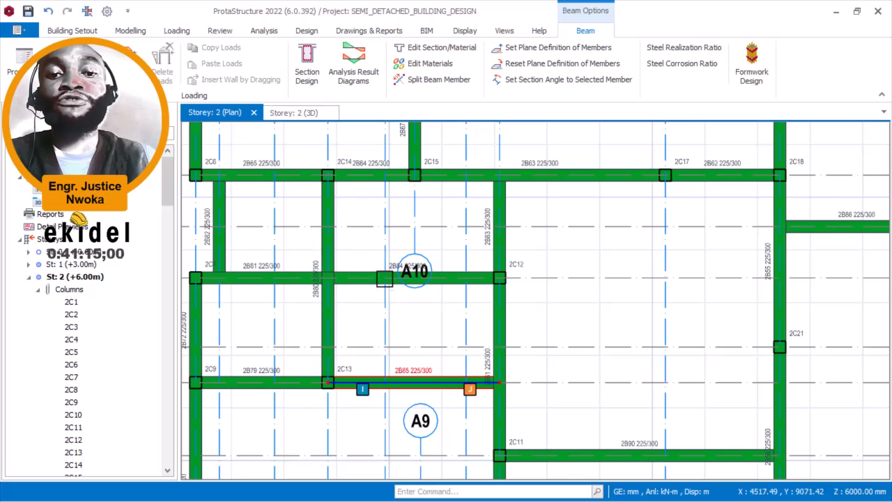
{"action": "scroll", "coordinate": [386, 277], "scroll_direction": "down", "scroll_amount": 2}
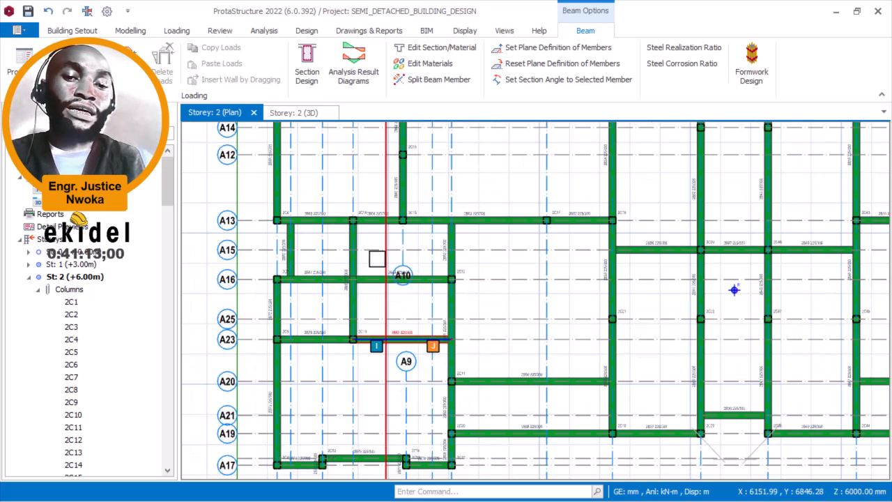
Step: Delete the beam on axis A16 between axes A24 and A4
{"action": "left_click", "coordinate": [358, 263]}
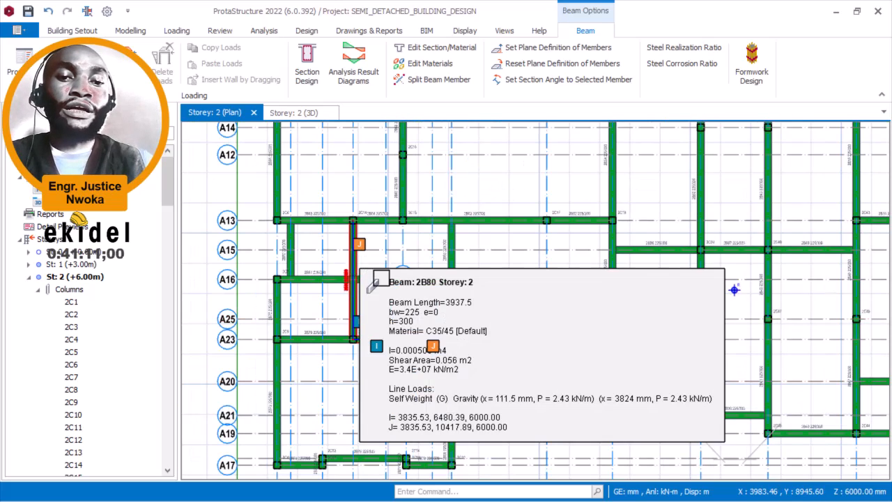
{"action": "left_click", "coordinate": [418, 340]}
{"action": "left_click", "coordinate": [376, 279]}
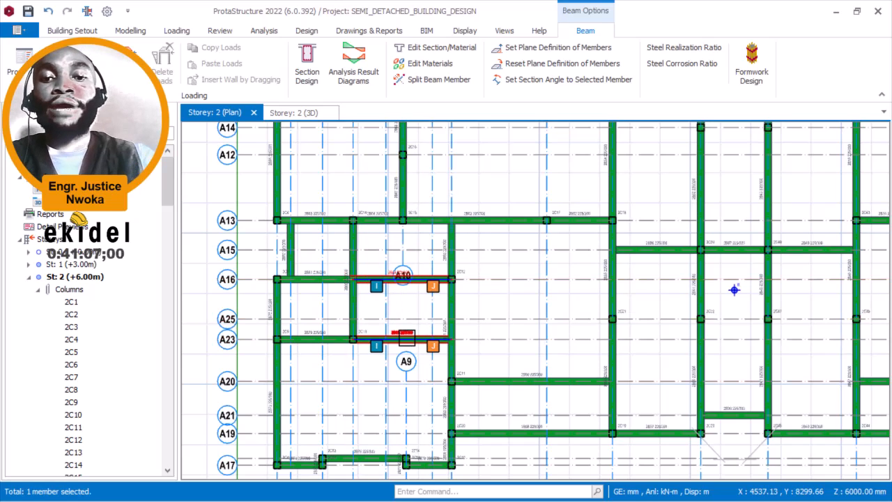
{"action": "mouse_move", "coordinate": [406, 338]}
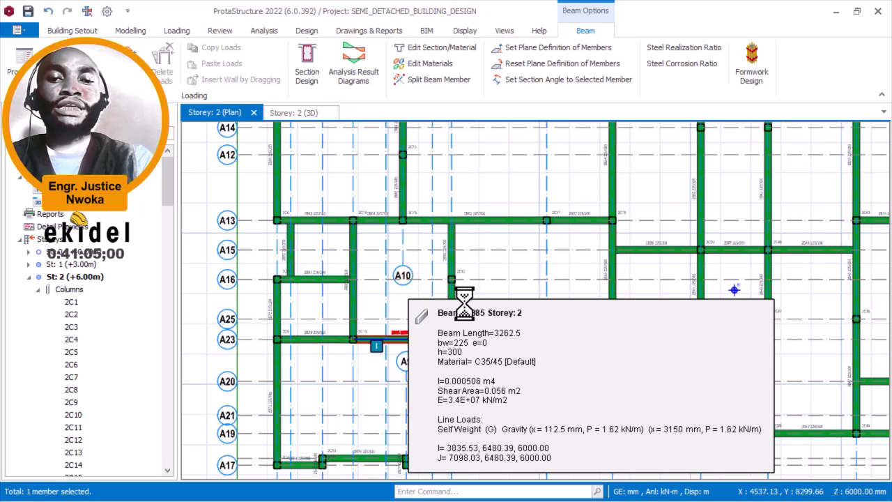
{"action": "key", "text": "Escape"}
Step: Delete the mirrored beam on axis A16 between axes A29 and A37 in the other half of the building
{"action": "middle_click_drag", "start_coordinate": [379, 273], "coordinate": [354, 292]}
{"action": "scroll", "coordinate": [372, 278], "scroll_direction": "down", "scroll_amount": 4}
{"action": "middle_click_drag", "start_coordinate": [445, 290], "coordinate": [388, 301]}
{"action": "middle_click_drag", "start_coordinate": [667, 315], "coordinate": [596, 312]}
{"action": "scroll", "coordinate": [678, 307], "scroll_direction": "up", "scroll_amount": 3}
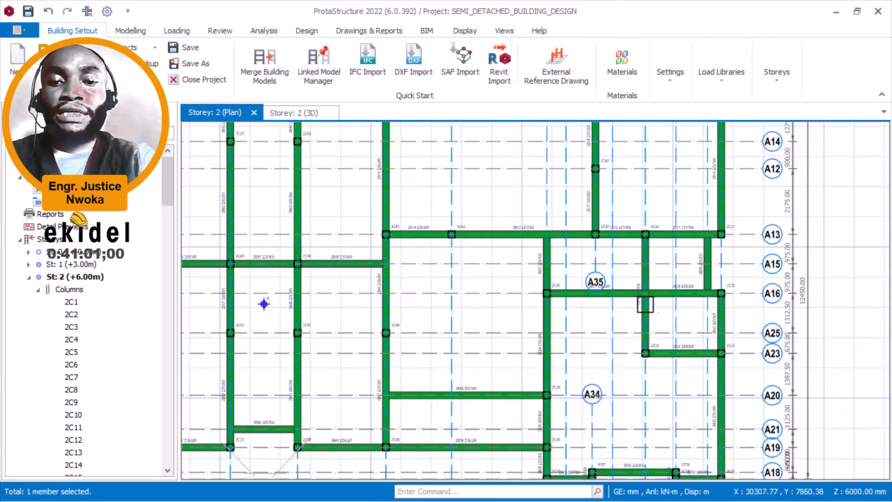
{"action": "mouse_move", "coordinate": [630, 300]}
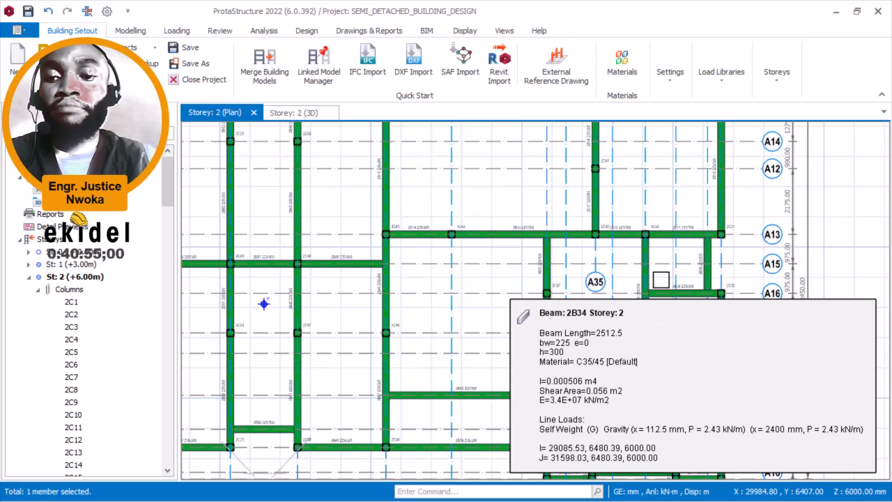
Step: Insert a 225 x 300 mm beam on axis A23 from axis A37 to axis A29, reusing beam 2B34's properties
{"action": "right_click", "coordinate": [669, 356]}
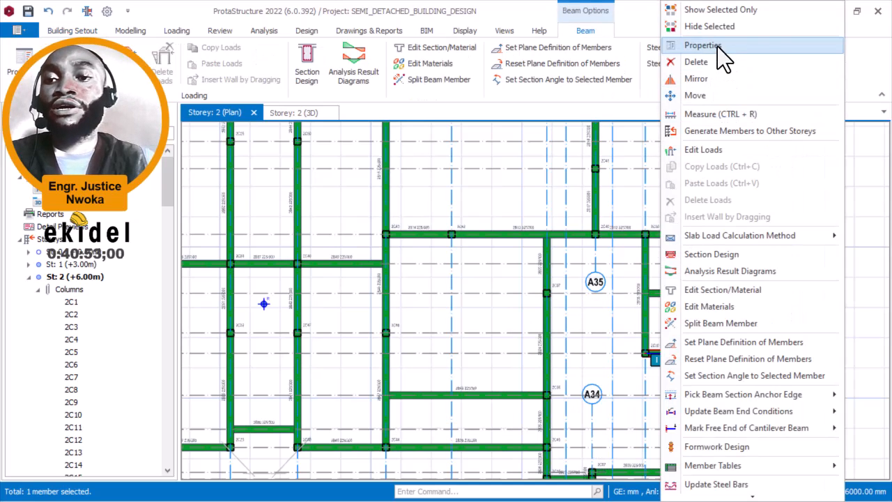
{"action": "left_click", "coordinate": [717, 46]}
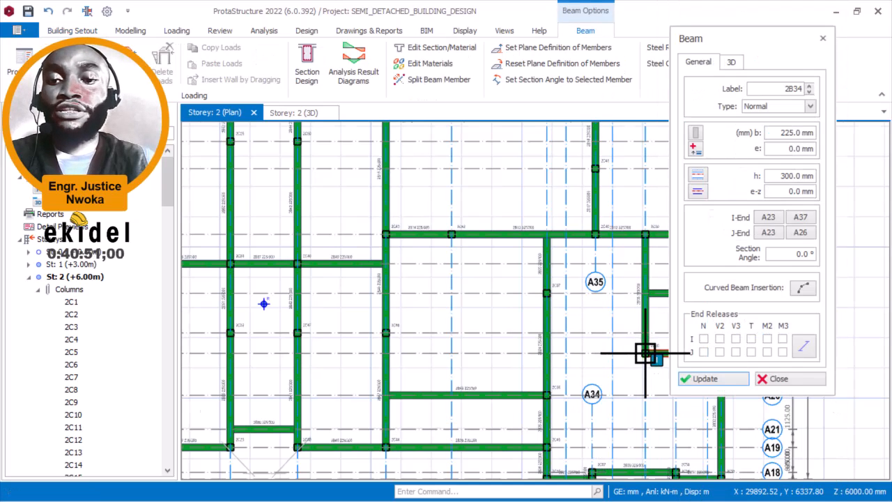
{"action": "scroll", "coordinate": [644, 354], "scroll_direction": "up", "scroll_amount": 3}
{"action": "left_click", "coordinate": [645, 347]}
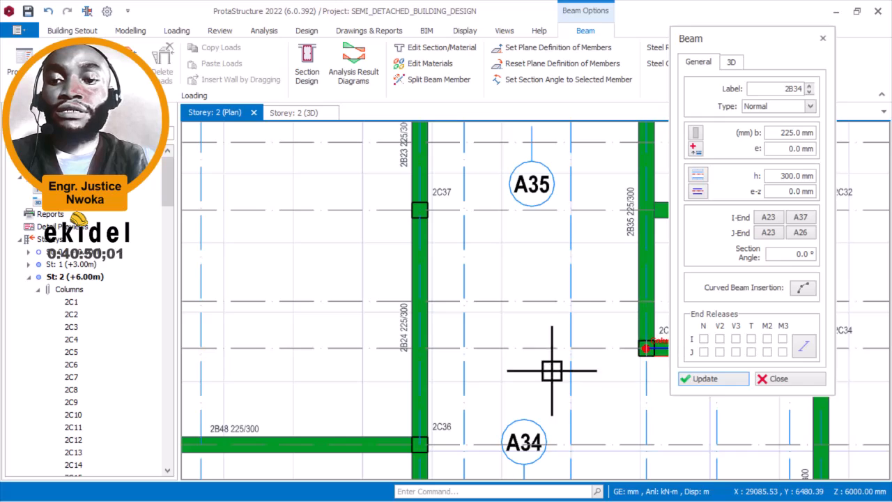
{"action": "left_click", "coordinate": [441, 347]}
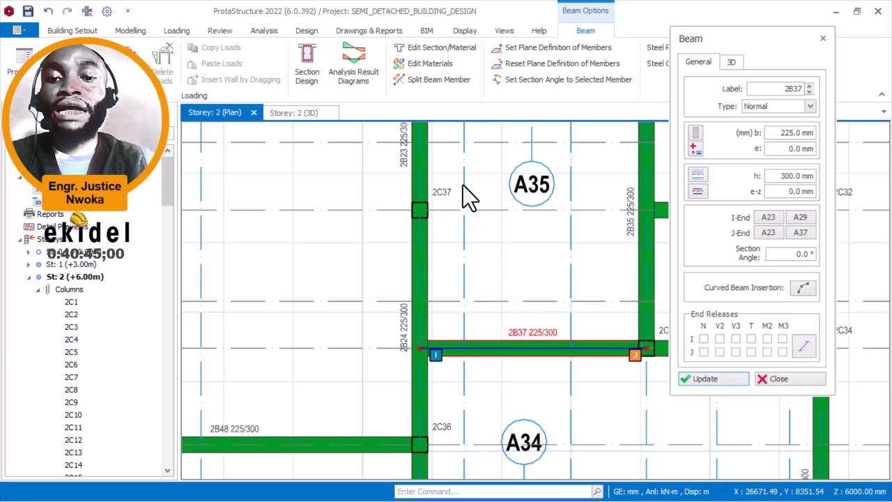
{"action": "left_click", "coordinate": [781, 379]}
{"action": "scroll", "coordinate": [680, 261], "scroll_direction": "down", "scroll_amount": 3}
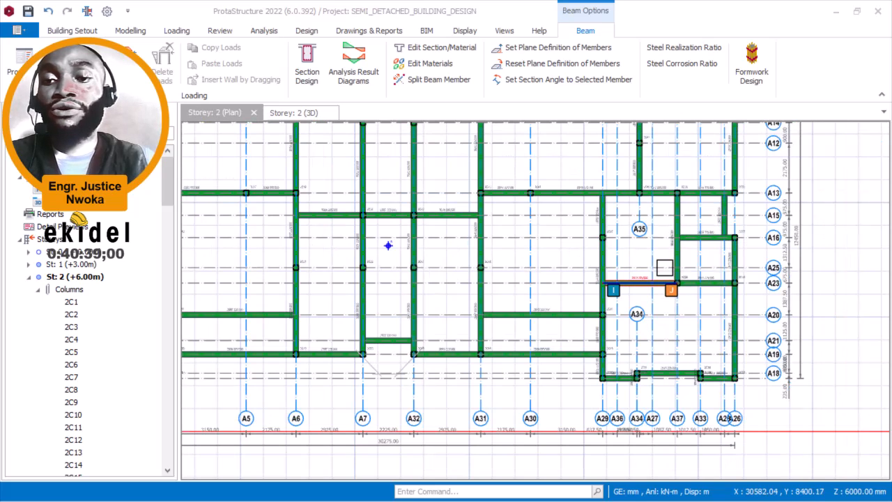
Step: Delete the two beams on axis A20, one between axes A31 and A29 and one between axes A4 and A6
{"action": "left_click", "coordinate": [616, 304]}
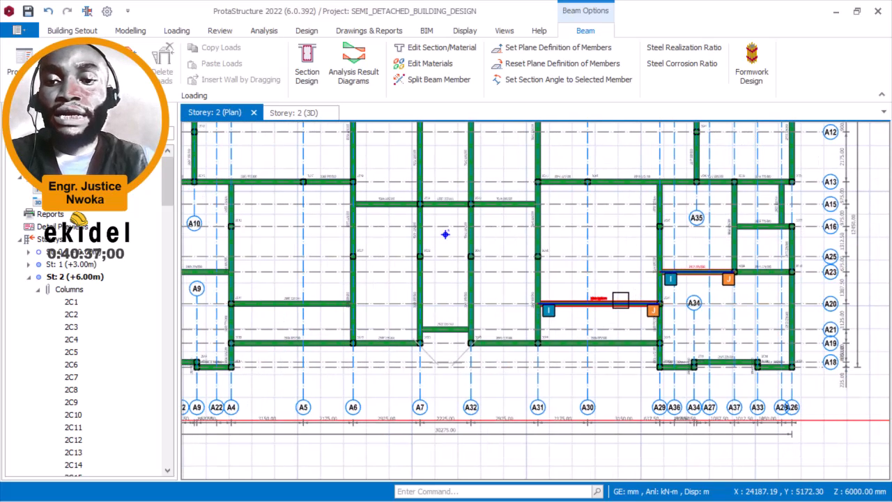
{"action": "mouse_move", "coordinate": [618, 299]}
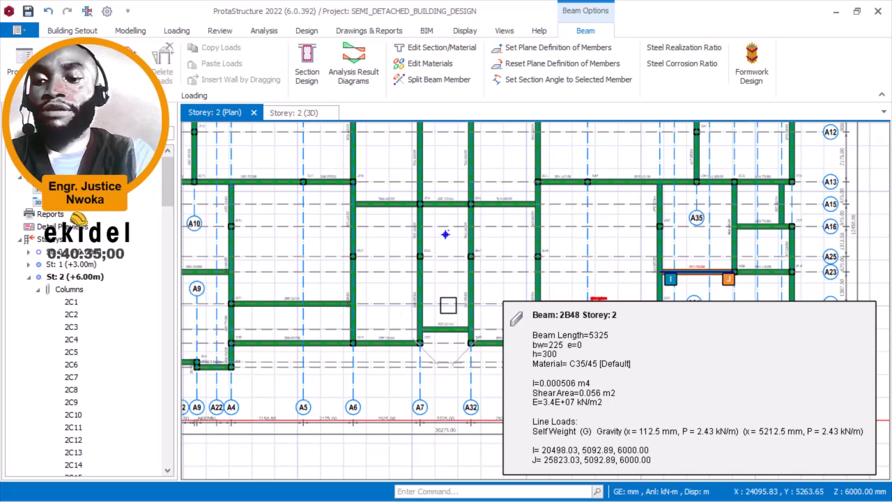
{"action": "left_click", "coordinate": [313, 299]}
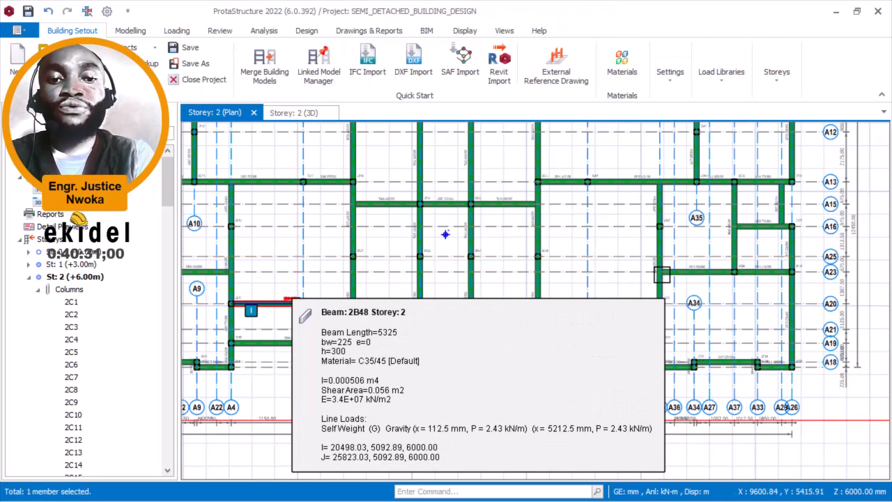
Step: Examine the whole Storey 2 plan to check the beam layout in both halves of the building
{"action": "scroll", "coordinate": [577, 260], "scroll_direction": "down", "scroll_amount": 2}
{"action": "middle_click_drag", "start_coordinate": [546, 239], "coordinate": [543, 269]}
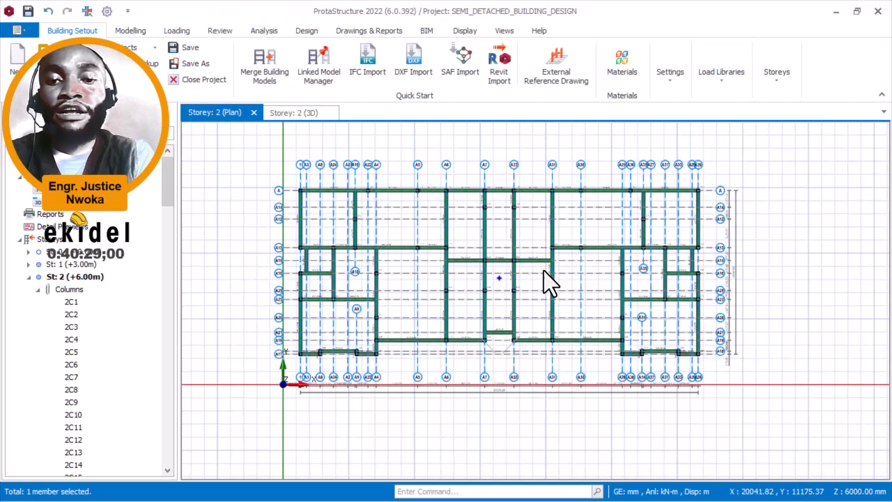
{"action": "scroll", "coordinate": [544, 265], "scroll_direction": "up", "scroll_amount": 1}
{"action": "scroll", "coordinate": [478, 175], "scroll_direction": "up", "scroll_amount": 1}
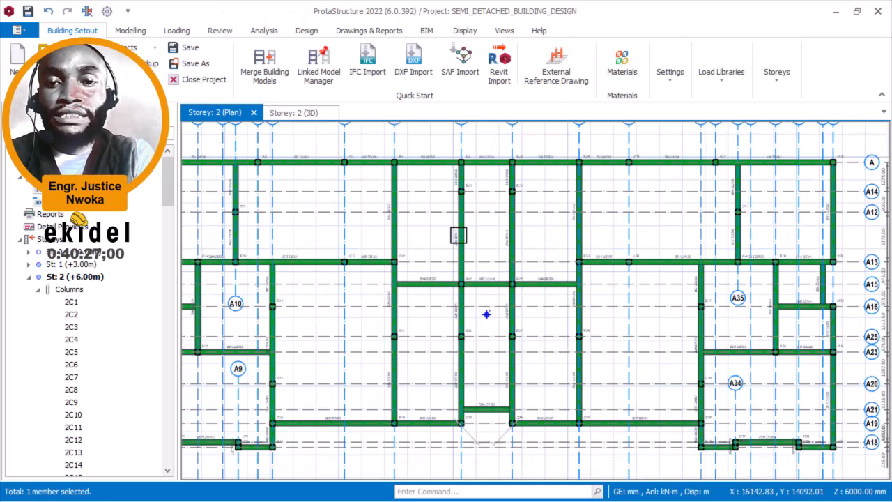
{"action": "scroll", "coordinate": [486, 313], "scroll_direction": "down", "scroll_amount": 1}
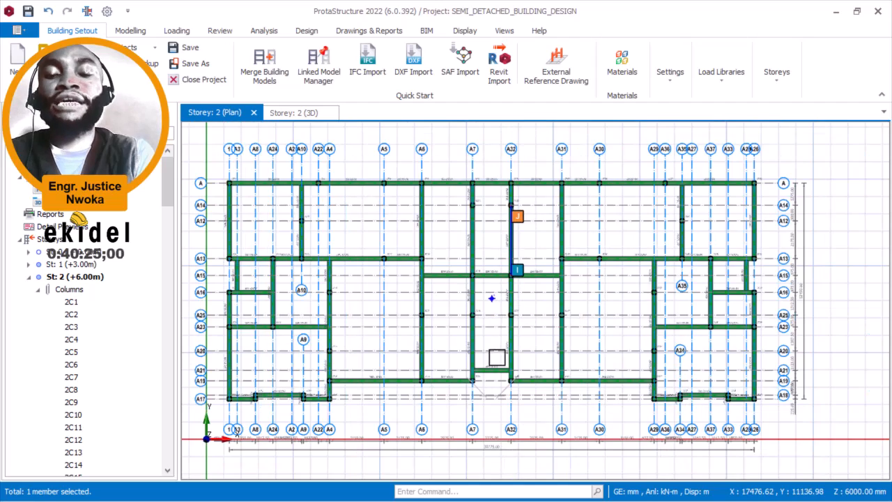
{"action": "scroll", "coordinate": [489, 299], "scroll_direction": "up", "scroll_amount": 1}
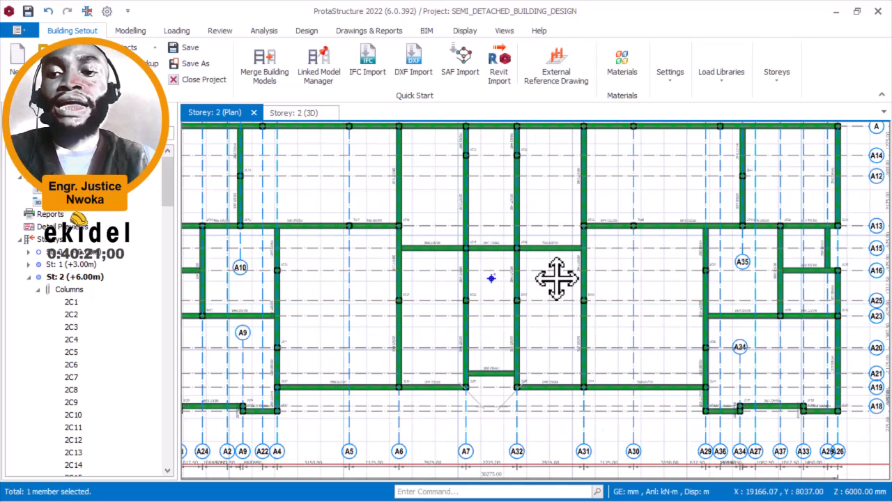
{"action": "scroll", "coordinate": [490, 335], "scroll_direction": "down", "scroll_amount": 1}
{"action": "middle_click_drag", "start_coordinate": [465, 301], "coordinate": [473, 302]}
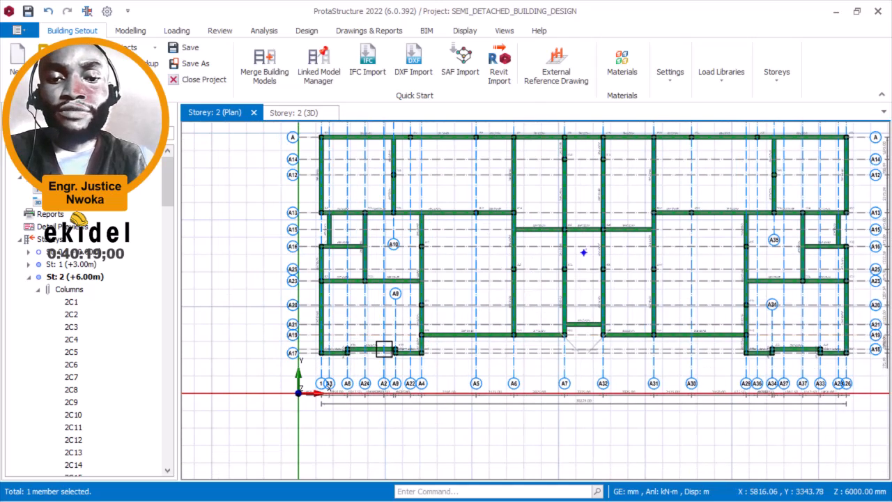
{"action": "middle_click_drag", "start_coordinate": [529, 293], "coordinate": [501, 276]}
{"action": "middle_click_drag", "start_coordinate": [653, 269], "coordinate": [629, 274]}
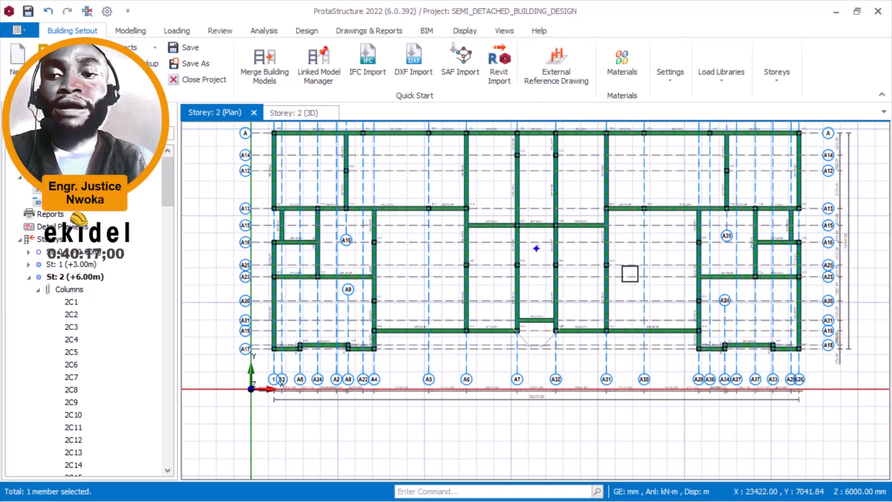
Step: Switch to AutoCAD and examine the red column outline beside the window opening in the floor plan's wall
{"action": "left_click", "coordinate": [835, 11]}
{"action": "left_click", "coordinate": [568, 486]}
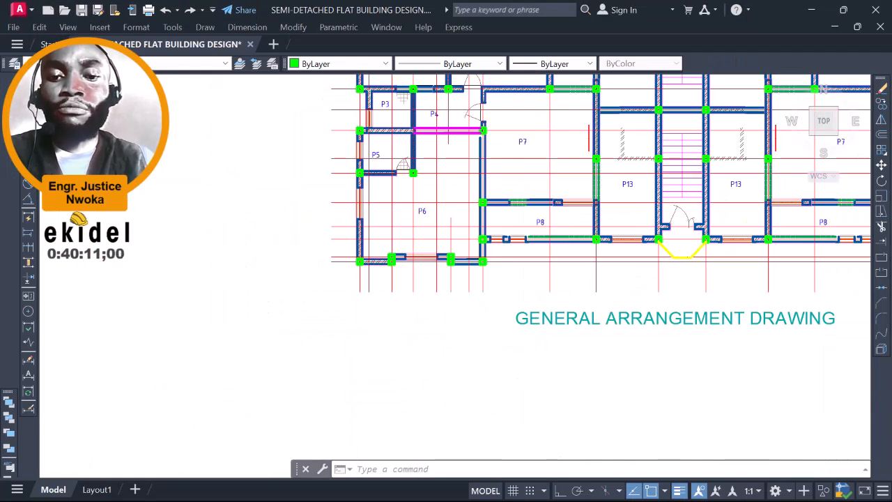
{"action": "scroll", "coordinate": [439, 228], "scroll_direction": "down", "scroll_amount": 2}
{"action": "middle_click_drag", "start_coordinate": [617, 223], "coordinate": [385, 221]}
{"action": "scroll", "coordinate": [612, 194], "scroll_direction": "up", "scroll_amount": 2}
{"action": "middle_click_drag", "start_coordinate": [612, 194], "coordinate": [671, 145]}
{"action": "scroll", "coordinate": [595, 248], "scroll_direction": "up", "scroll_amount": 3}
{"action": "scroll", "coordinate": [571, 271], "scroll_direction": "up", "scroll_amount": 2}
{"action": "middle_click_drag", "start_coordinate": [469, 274], "coordinate": [562, 241]}
{"action": "scroll", "coordinate": [241, 266], "scroll_direction": "up", "scroll_amount": 3}
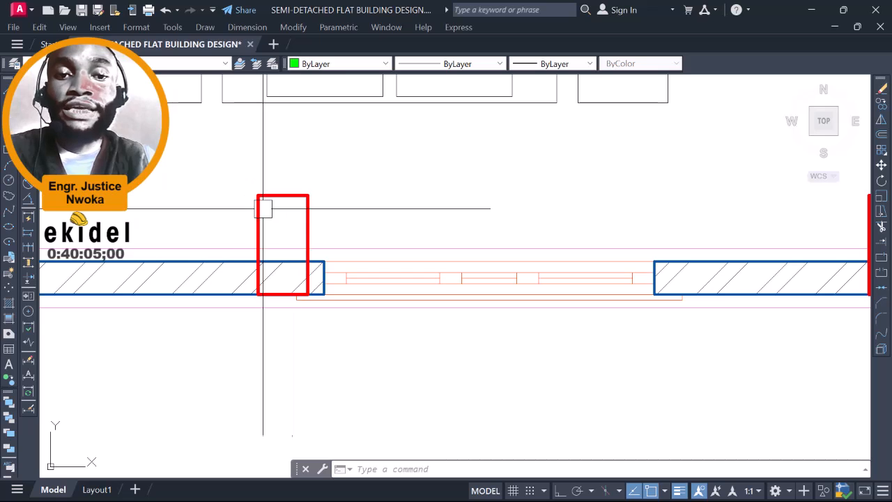
Step: Switch back to ProtaStructure and delete column 2C53 and the short beam 2B75 on axis A8
{"action": "left_click", "coordinate": [811, 9]}
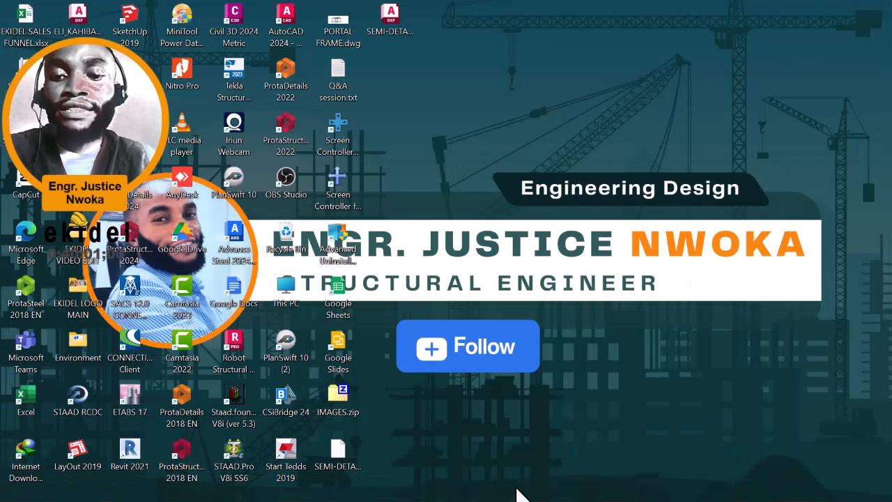
{"action": "left_click", "coordinate": [515, 494]}
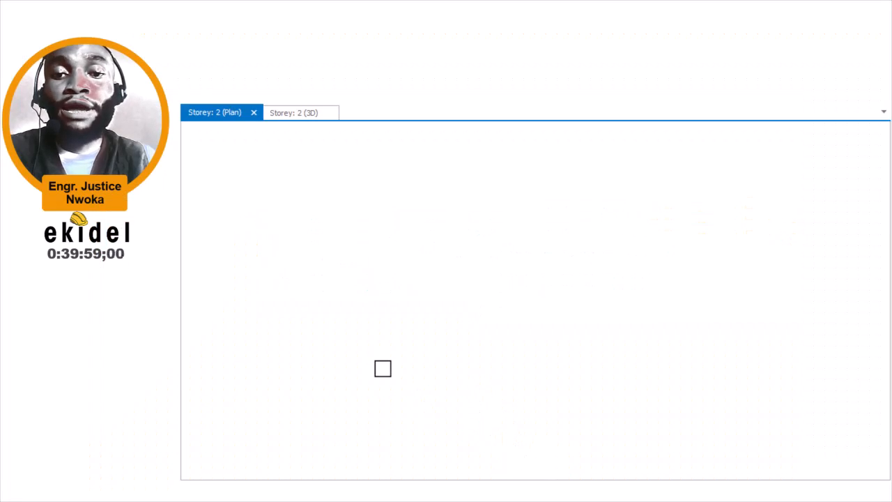
{"action": "scroll", "coordinate": [313, 356], "scroll_direction": "up", "scroll_amount": 6}
{"action": "scroll", "coordinate": [296, 321], "scroll_direction": "up", "scroll_amount": 2}
{"action": "left_click", "coordinate": [301, 333]}
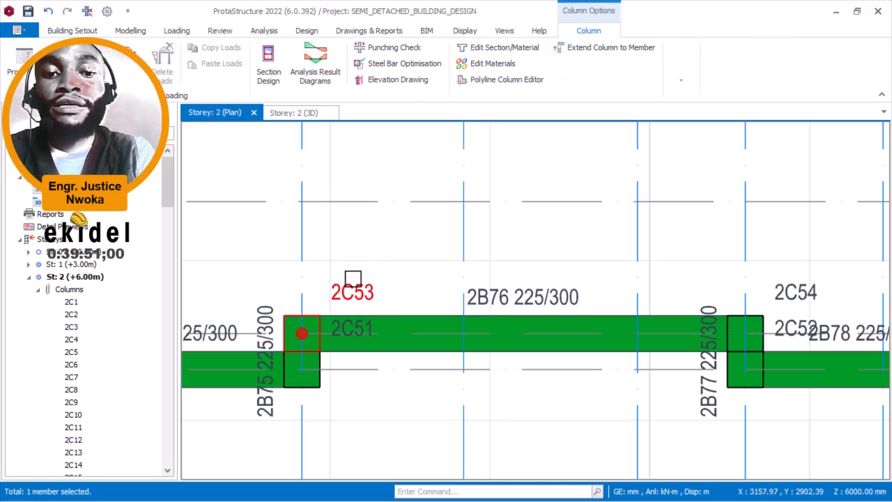
{"action": "key", "text": "Delete"}
{"action": "left_click", "coordinate": [300, 331]}
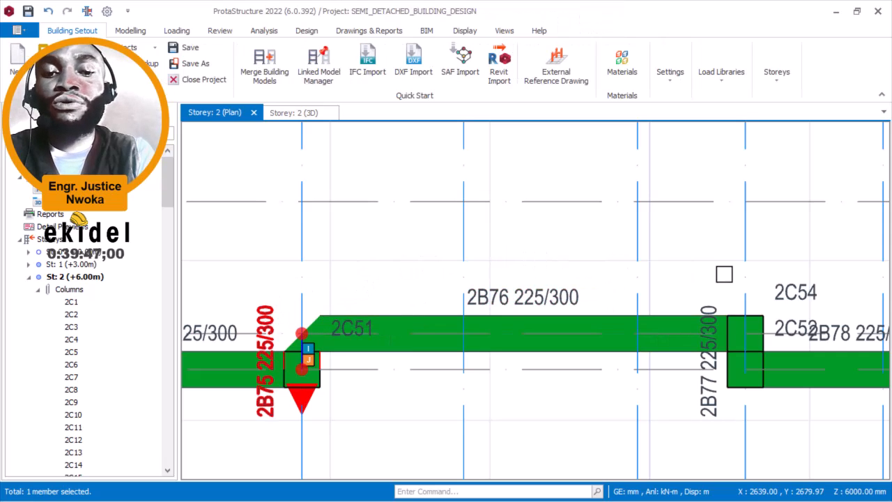
Step: Delete column 2C54, the short beam 2B77 on axis A9, and beam 2B76 between axes A8 and A9
{"action": "left_click", "coordinate": [785, 291]}
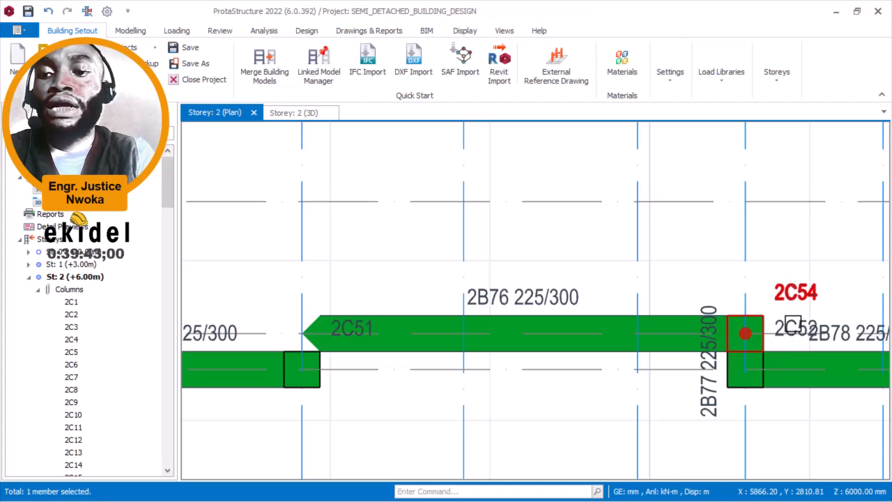
{"action": "key", "text": "Delete"}
{"action": "left_click", "coordinate": [702, 317]}
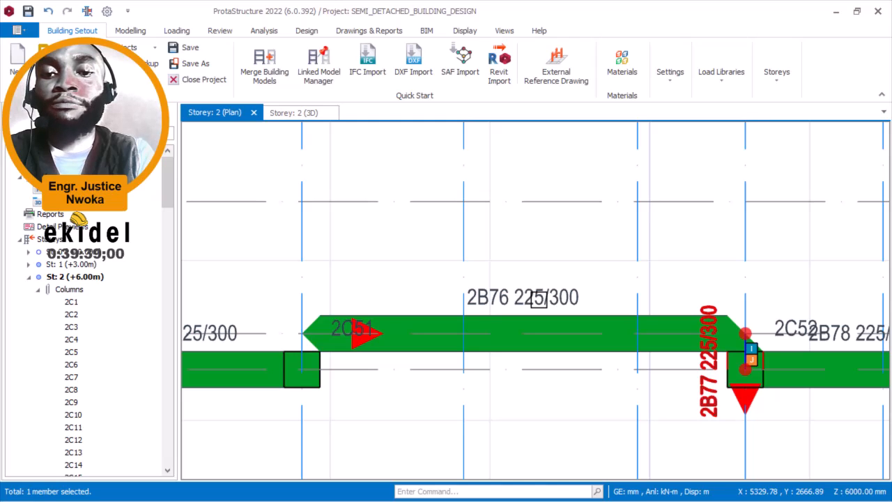
{"action": "left_click", "coordinate": [534, 293]}
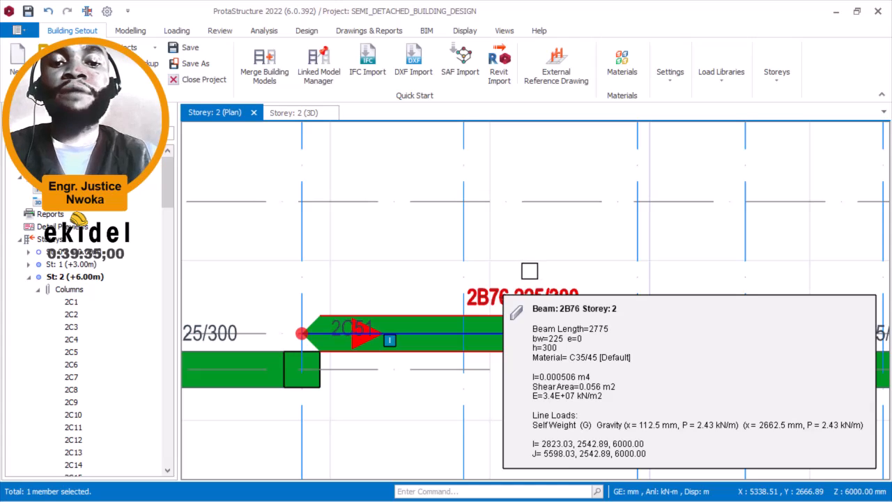
{"action": "key", "text": "Delete"}
Step: Insert a 225 x 300 mm beam on axis A17 from axis A8 to axis A9, reusing beam 2B74's properties
{"action": "scroll", "coordinate": [412, 257], "scroll_direction": "down", "scroll_amount": 3}
{"action": "left_click", "coordinate": [301, 327]}
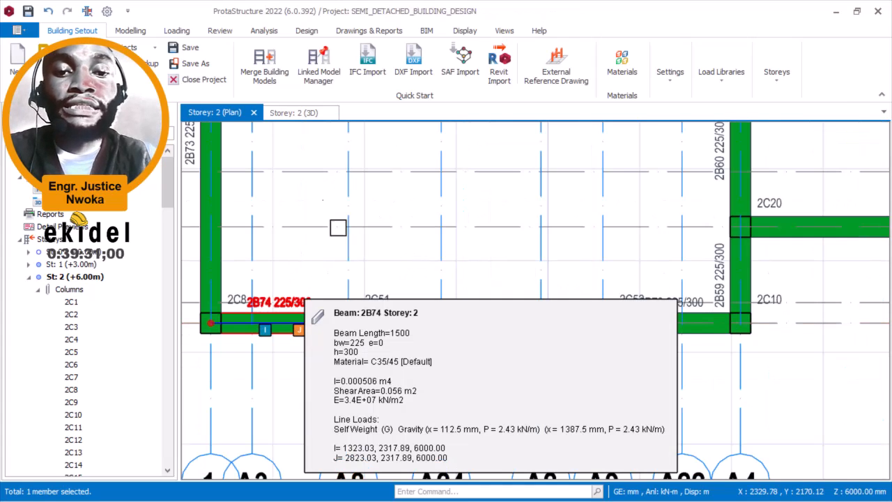
{"action": "right_click", "coordinate": [328, 244]}
{"action": "left_click", "coordinate": [396, 39]}
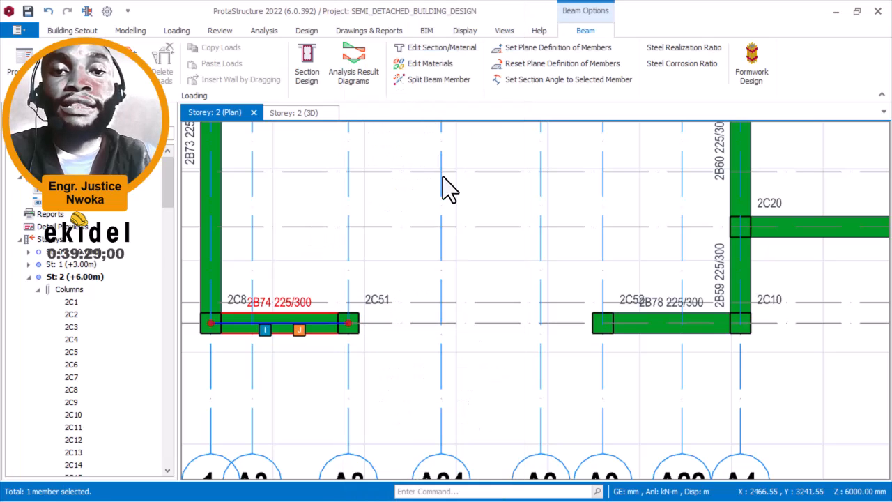
{"action": "left_click", "coordinate": [348, 323]}
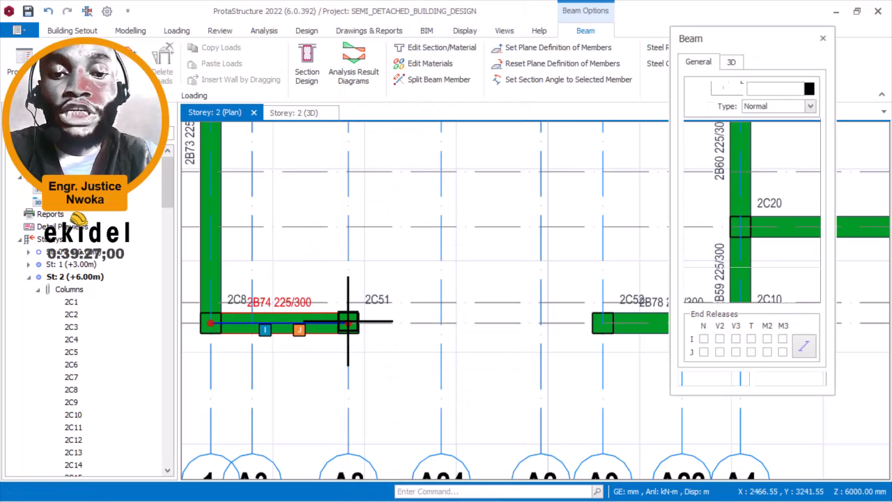
{"action": "left_click", "coordinate": [596, 325]}
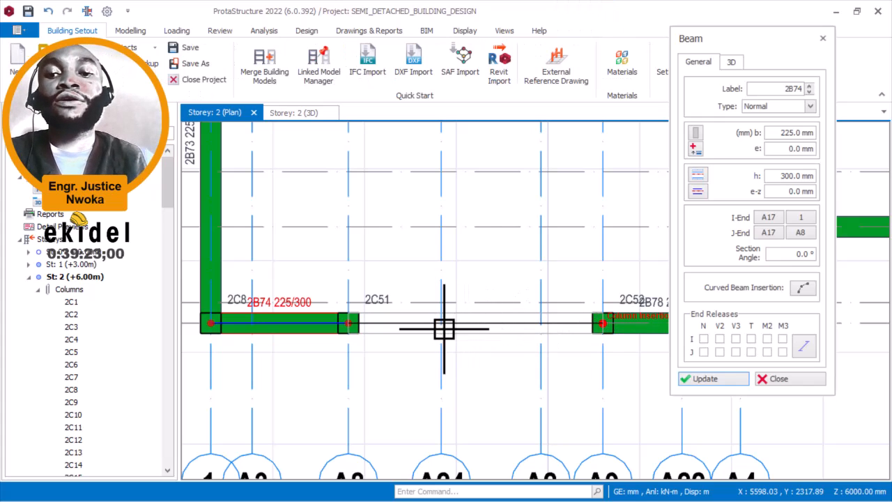
{"action": "scroll", "coordinate": [441, 322], "scroll_direction": "down", "scroll_amount": 3}
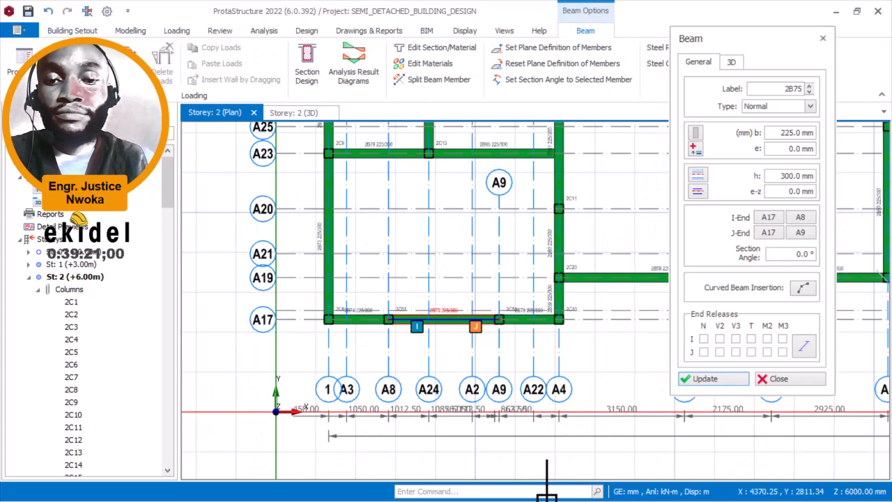
Step: Switch to AutoCAD and compare the master's bedroom outer wall and columns in the first floor plan with the gridded plan
{"action": "left_click", "coordinate": [835, 12]}
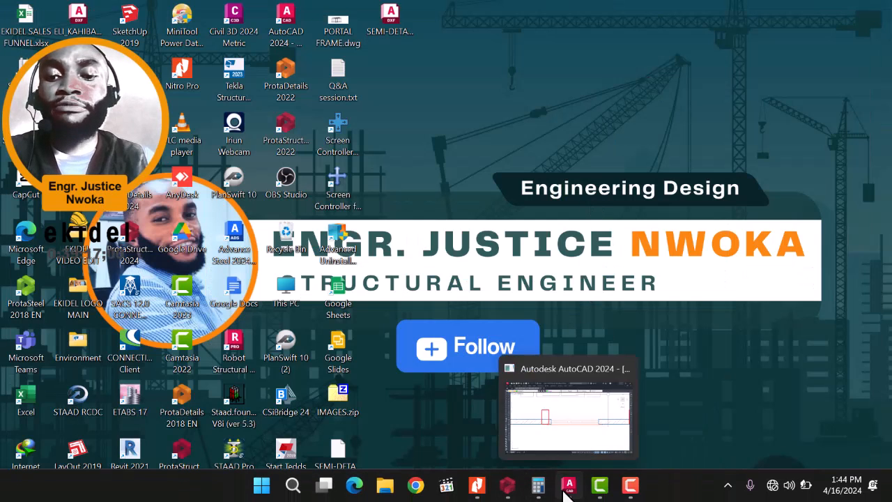
{"action": "left_click", "coordinate": [565, 482]}
{"action": "scroll", "coordinate": [464, 247], "scroll_direction": "down", "scroll_amount": 8}
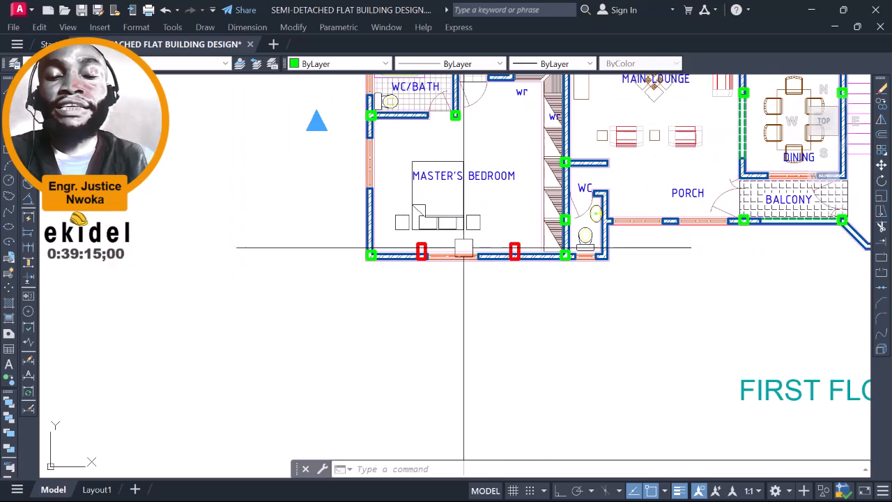
{"action": "middle_click_drag", "start_coordinate": [564, 257], "coordinate": [501, 266]}
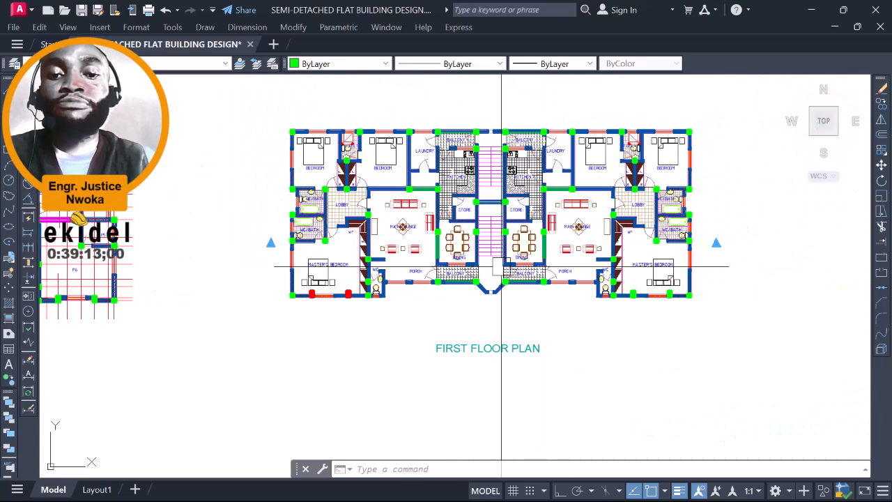
{"action": "scroll", "coordinate": [355, 331], "scroll_direction": "up", "scroll_amount": 4}
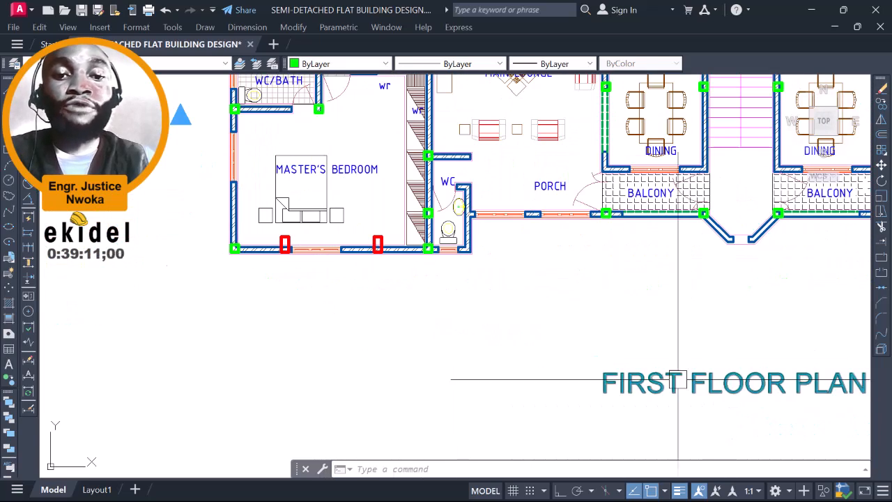
{"action": "scroll", "coordinate": [302, 258], "scroll_direction": "up", "scroll_amount": 4}
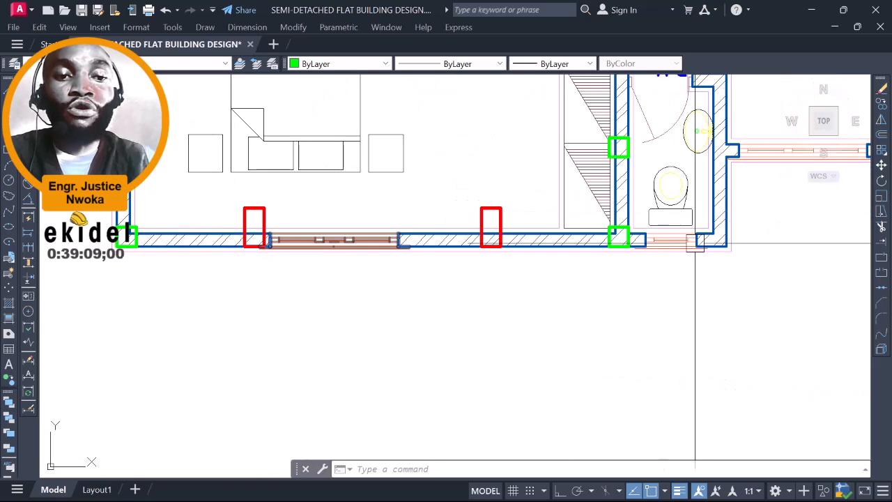
{"action": "scroll", "coordinate": [695, 244], "scroll_direction": "down", "scroll_amount": 10}
{"action": "scroll", "coordinate": [513, 225], "scroll_direction": "up", "scroll_amount": 9}
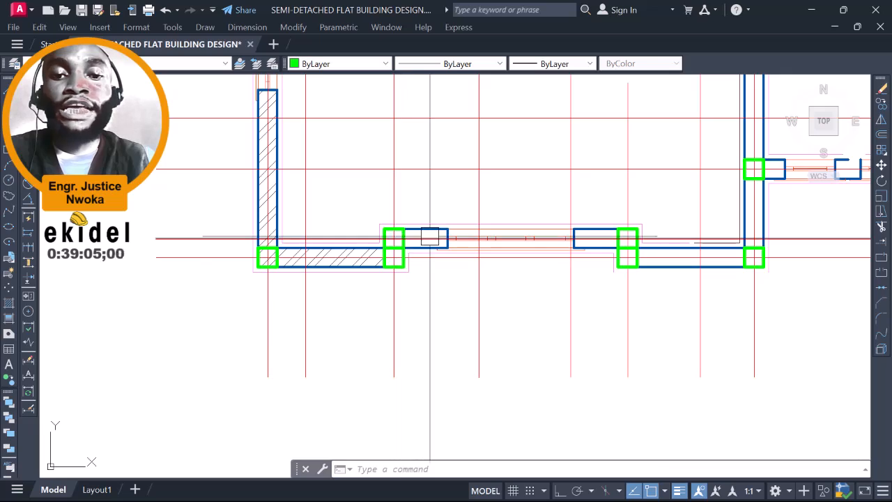
{"action": "scroll", "coordinate": [431, 237], "scroll_direction": "up", "scroll_amount": 2}
{"action": "scroll", "coordinate": [402, 255], "scroll_direction": "down", "scroll_amount": 4}
{"action": "scroll", "coordinate": [392, 231], "scroll_direction": "down", "scroll_amount": 6}
Step: Examine the roof, windows and projecting wall bays in the building's front elevation drawing
{"action": "middle_click_drag", "start_coordinate": [625, 240], "coordinate": [310, 218]}
{"action": "middle_click_drag", "start_coordinate": [557, 226], "coordinate": [323, 232]}
{"action": "scroll", "coordinate": [413, 221], "scroll_direction": "up", "scroll_amount": 2}
{"action": "scroll", "coordinate": [413, 220], "scroll_direction": "up", "scroll_amount": 2}
{"action": "scroll", "coordinate": [348, 237], "scroll_direction": "down", "scroll_amount": 9}
{"action": "middle_click_drag", "start_coordinate": [555, 262], "coordinate": [530, 322]}
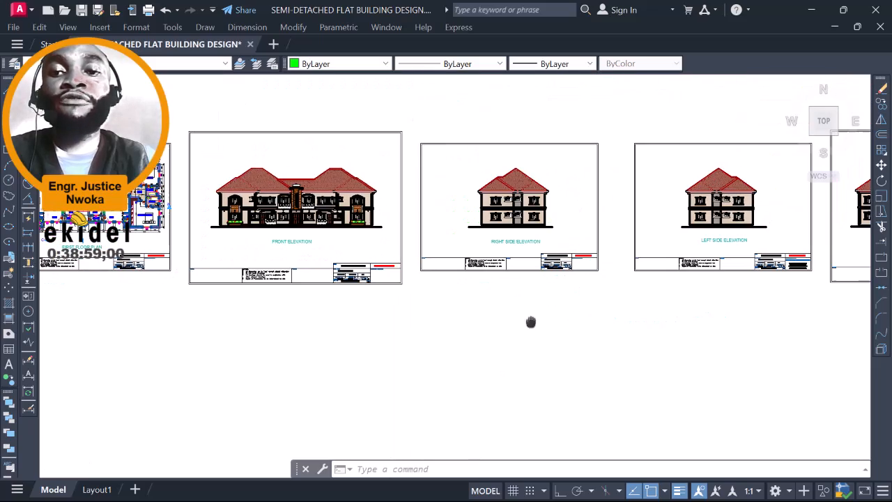
{"action": "scroll", "coordinate": [257, 173], "scroll_direction": "up", "scroll_amount": 10}
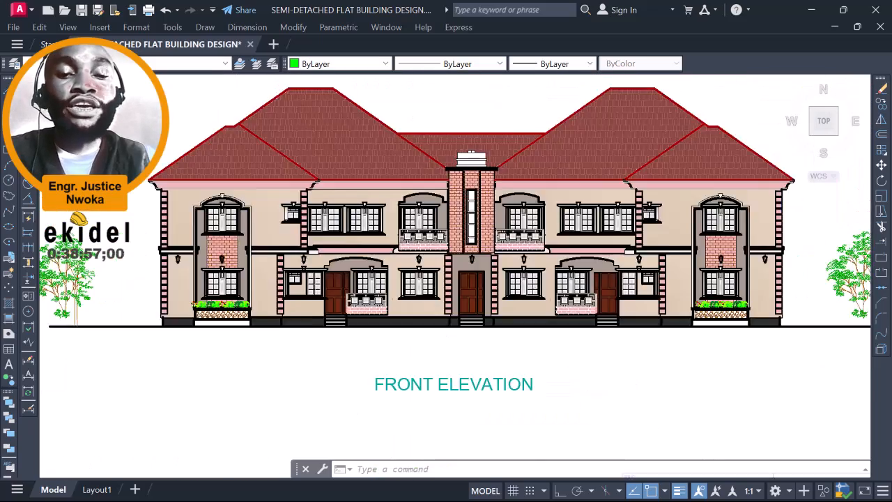
{"action": "key", "text": "ctrl+a"}
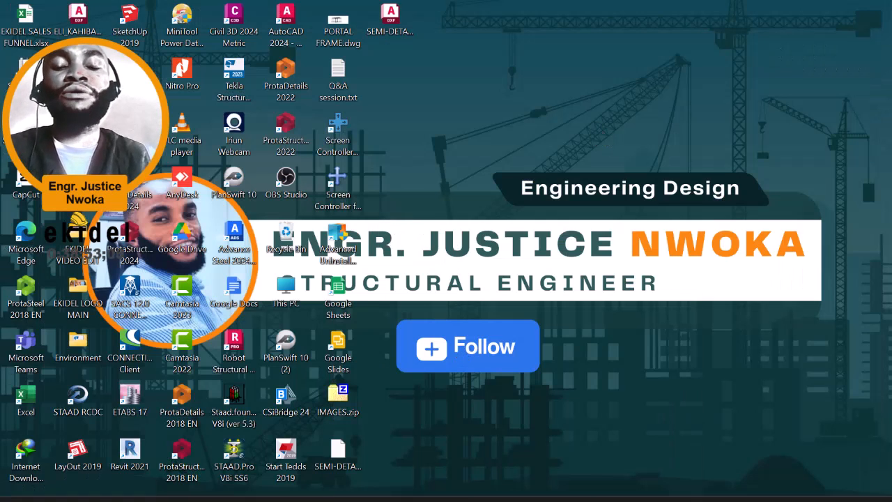
Step: Switch back to ProtaStructure and insert a 225 x 300 mm beam on axis A17 from axis A34 to axis A33
{"action": "mouse_move", "coordinate": [535, 490]}
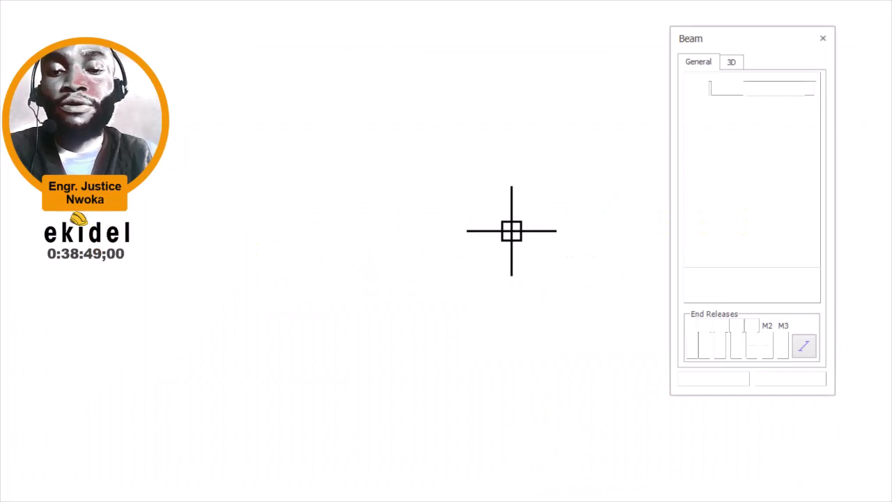
{"action": "scroll", "coordinate": [451, 198], "scroll_direction": "down", "scroll_amount": 3}
{"action": "scroll", "coordinate": [591, 195], "scroll_direction": "down", "scroll_amount": 1}
{"action": "middle_click_drag", "start_coordinate": [593, 184], "coordinate": [449, 273]}
{"action": "scroll", "coordinate": [524, 328], "scroll_direction": "up", "scroll_amount": 2}
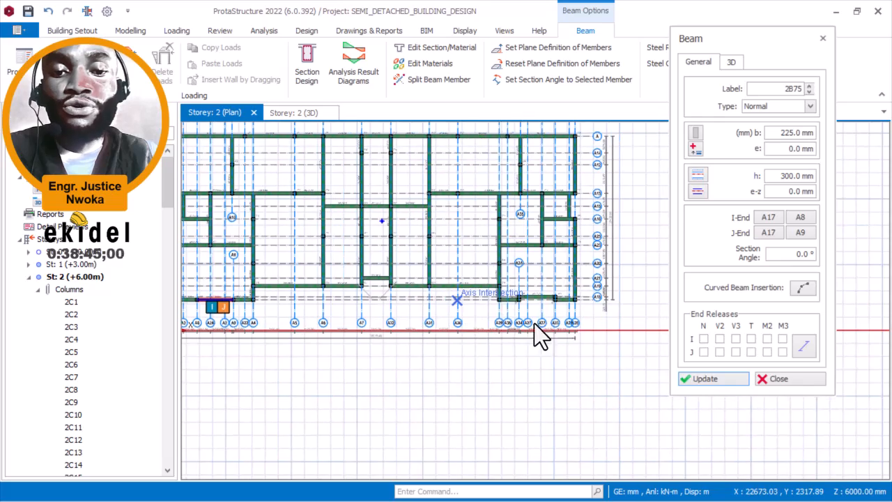
{"action": "scroll", "coordinate": [557, 324], "scroll_direction": "up", "scroll_amount": 1}
{"action": "scroll", "coordinate": [514, 287], "scroll_direction": "up", "scroll_amount": 5}
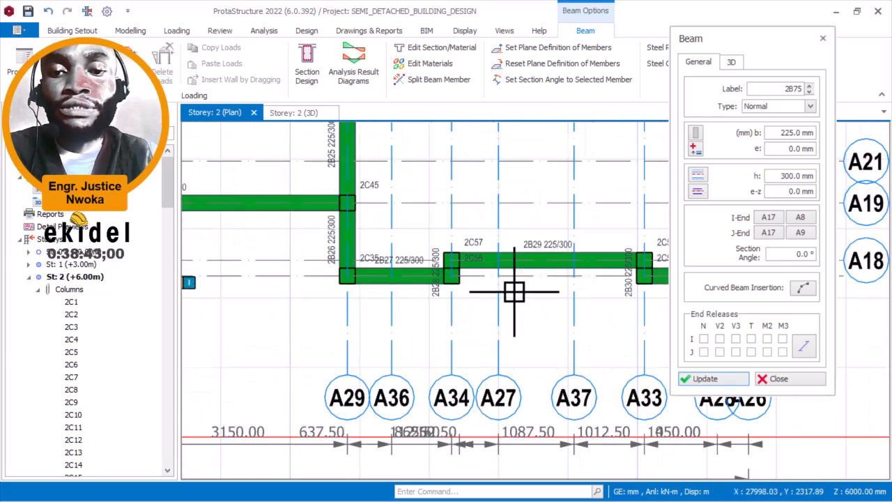
{"action": "left_click", "coordinate": [337, 248]}
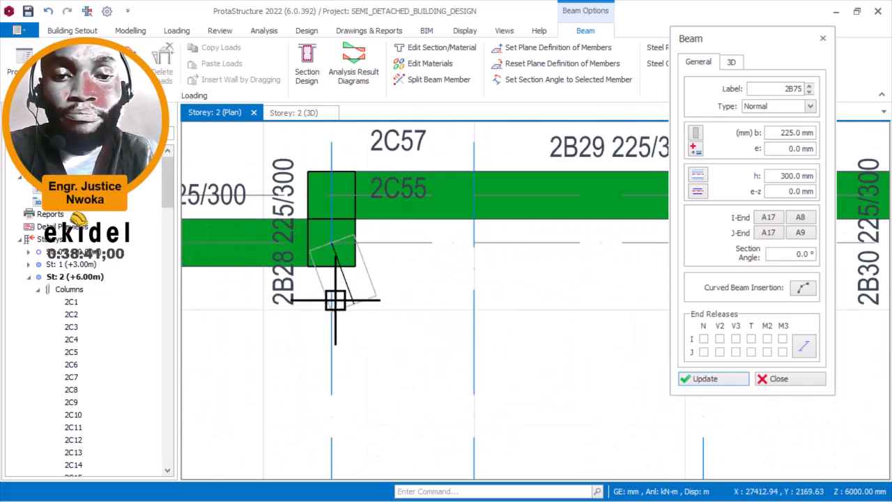
{"action": "scroll", "coordinate": [338, 292], "scroll_direction": "down", "scroll_amount": 6}
{"action": "scroll", "coordinate": [520, 287], "scroll_direction": "up", "scroll_amount": 3}
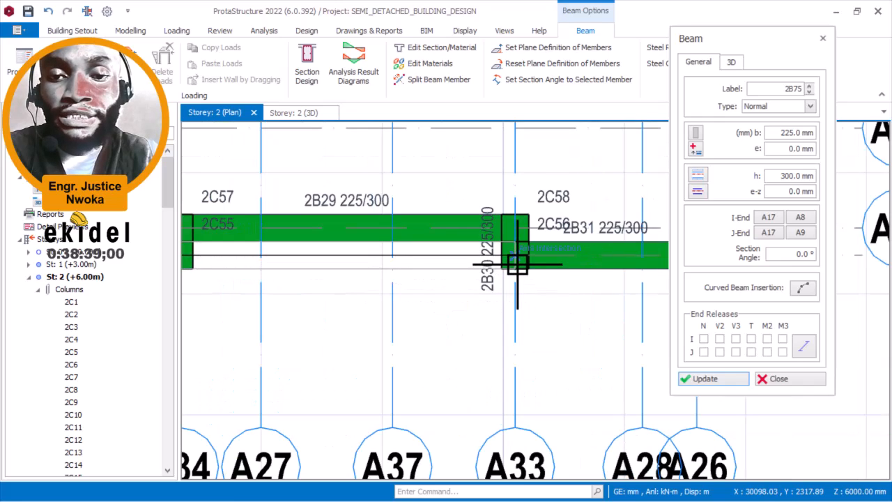
{"action": "left_click", "coordinate": [517, 264]}
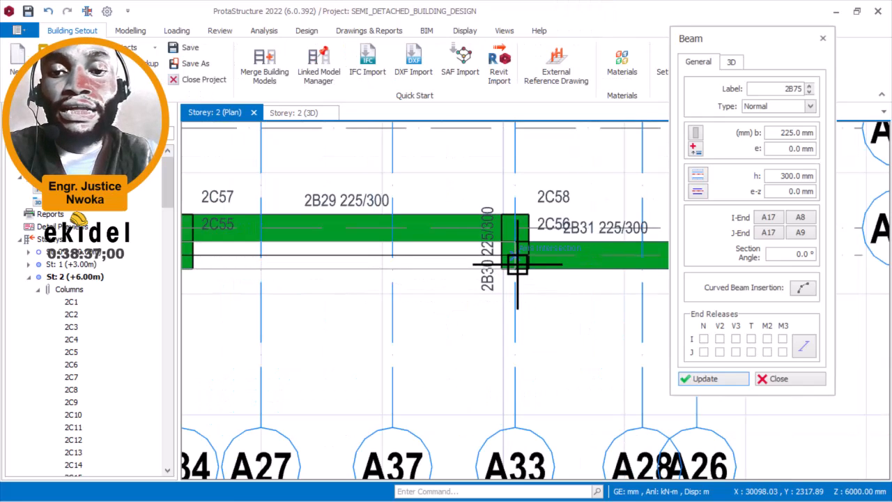
{"action": "scroll", "coordinate": [520, 266], "scroll_direction": "down", "scroll_amount": 3}
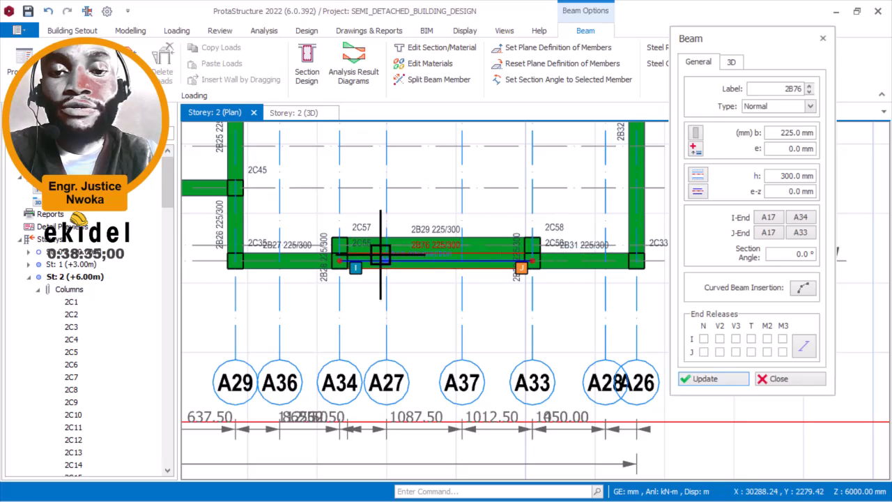
{"action": "key", "text": "Escape"}
Step: Delete columns 2C57 and 2C58 together with beam 2B29 on axis A18
{"action": "left_click_drag", "start_coordinate": [335, 242], "coordinate": [566, 257]}
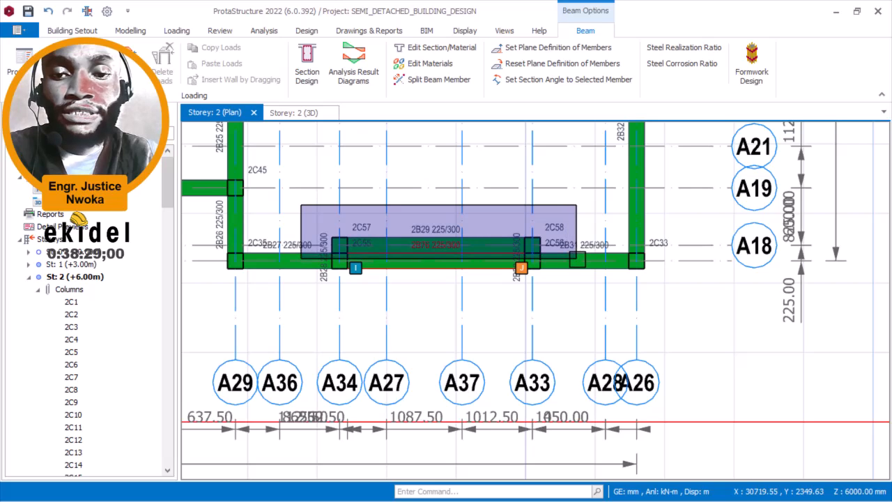
{"action": "left_click_drag", "start_coordinate": [576, 259], "coordinate": [576, 258]}
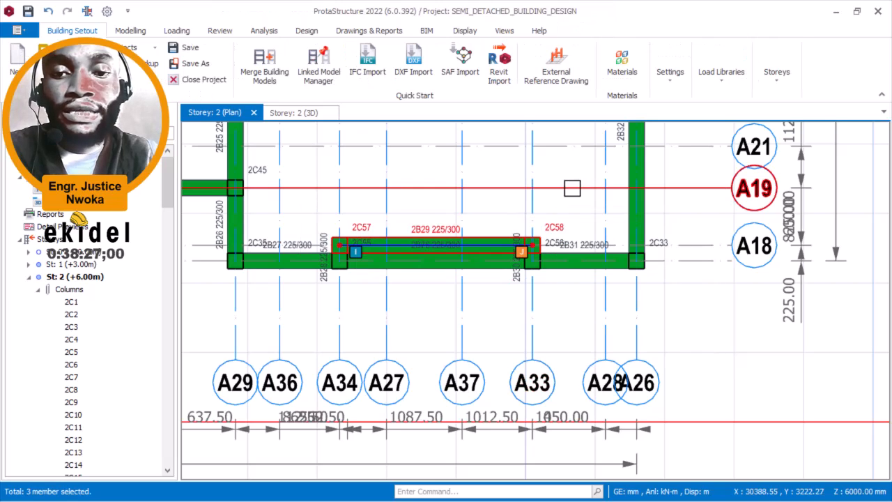
{"action": "right_click", "coordinate": [486, 170]}
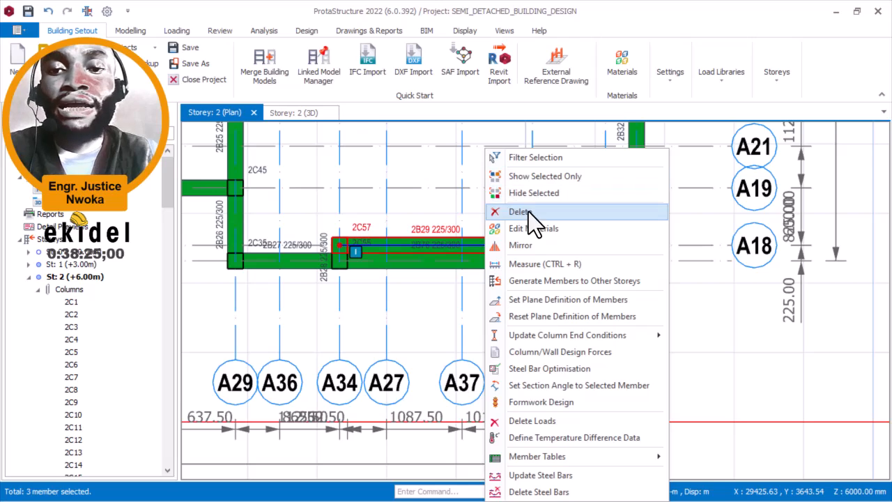
{"action": "left_click", "coordinate": [528, 212]}
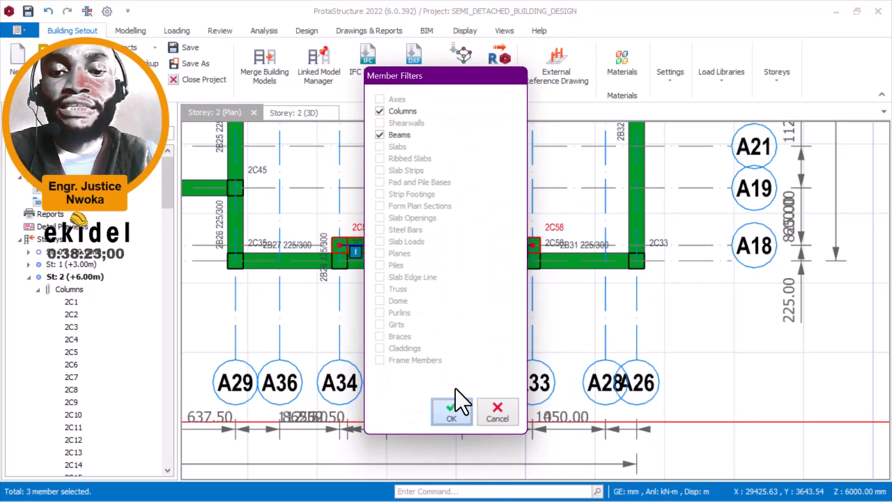
{"action": "left_click", "coordinate": [452, 410]}
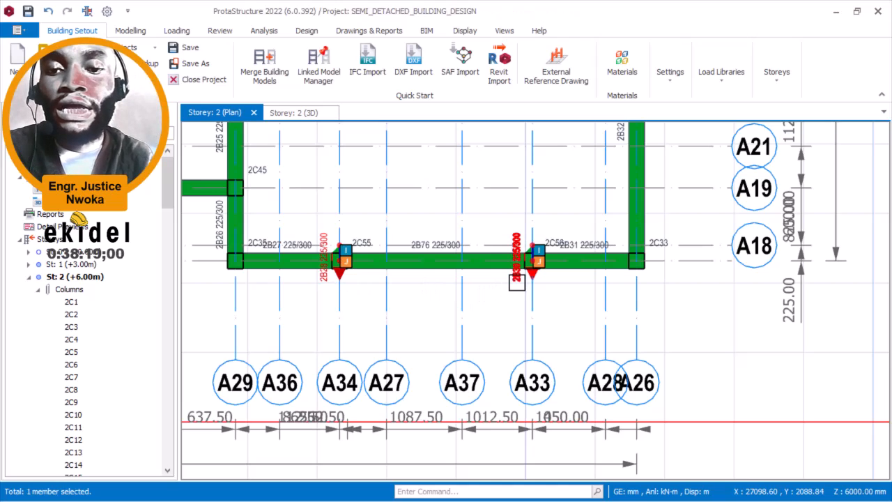
Step: Delete the short beams 2B28 on axis A34 and 2B30 on axis A33
{"action": "left_click", "coordinate": [450, 262]}
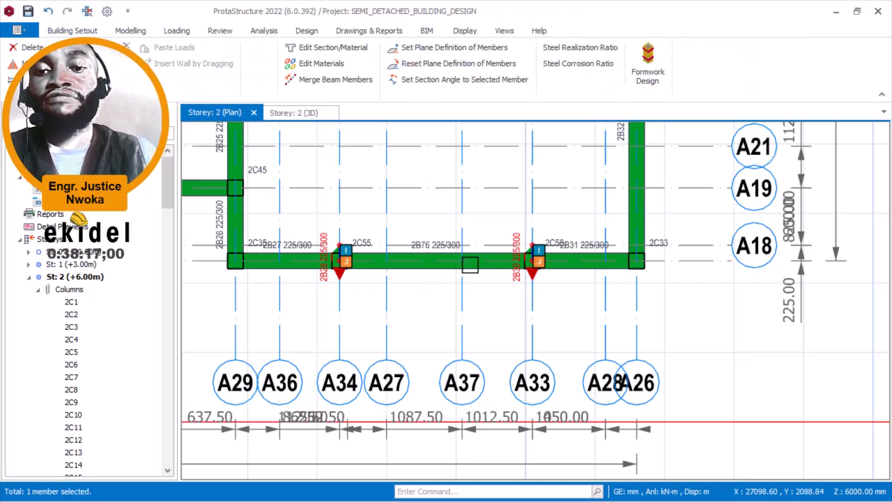
{"action": "right_click", "coordinate": [448, 261]}
{"action": "left_click", "coordinate": [502, 92]}
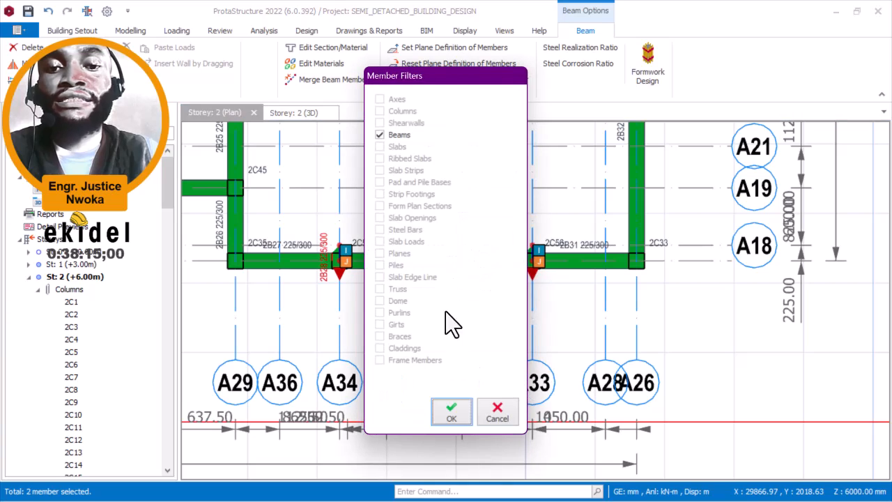
{"action": "left_click", "coordinate": [454, 406]}
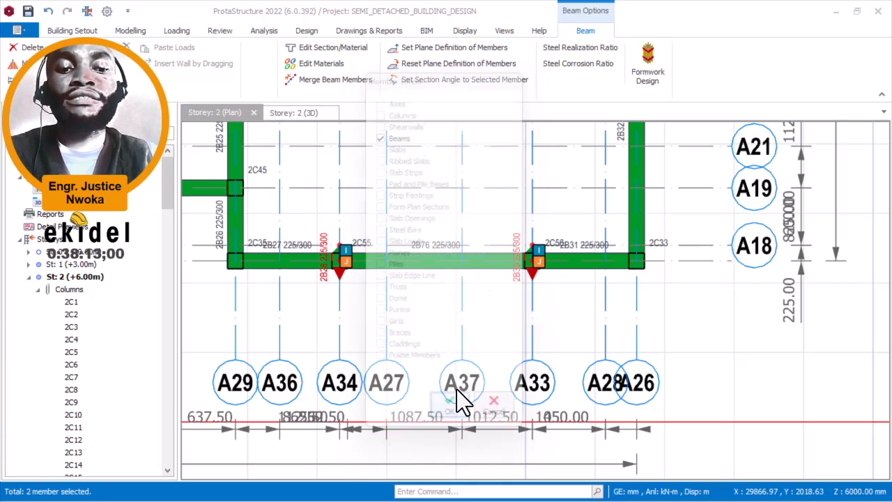
Step: Review the Storey 2 beam layout, then open the Storey 1 plan and examine its beams and slabs around the porch and balcony
{"action": "scroll", "coordinate": [620, 292], "scroll_direction": "down", "scroll_amount": 3}
{"action": "scroll", "coordinate": [611, 195], "scroll_direction": "down", "scroll_amount": 4}
{"action": "middle_click_drag", "start_coordinate": [484, 249], "coordinate": [501, 300]}
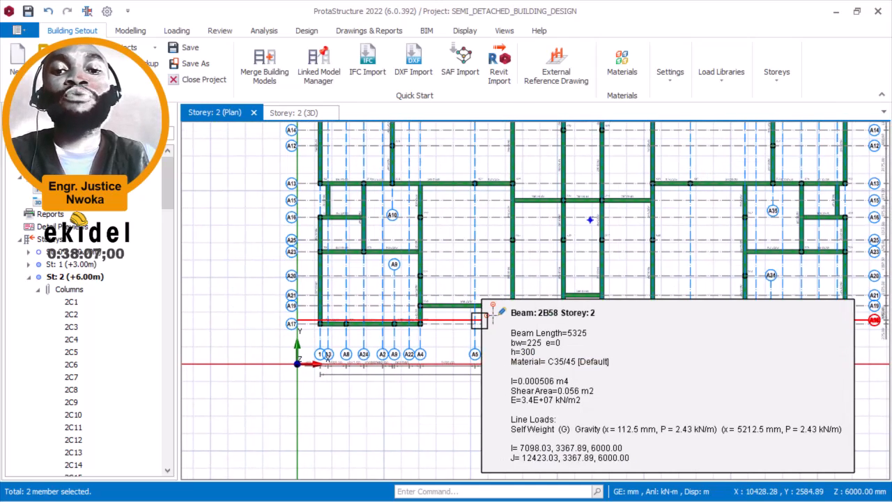
{"action": "scroll", "coordinate": [422, 326], "scroll_direction": "up", "scroll_amount": 3}
{"action": "scroll", "coordinate": [425, 324], "scroll_direction": "up", "scroll_amount": 3}
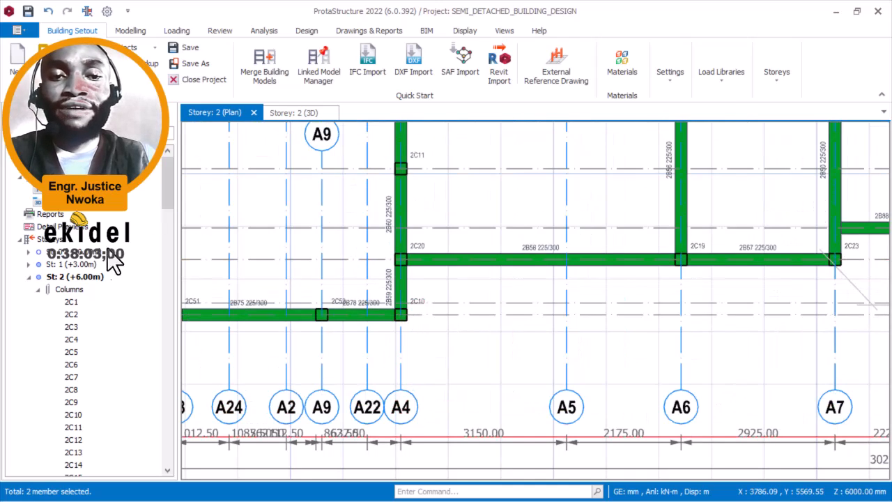
{"action": "left_click", "coordinate": [85, 264]}
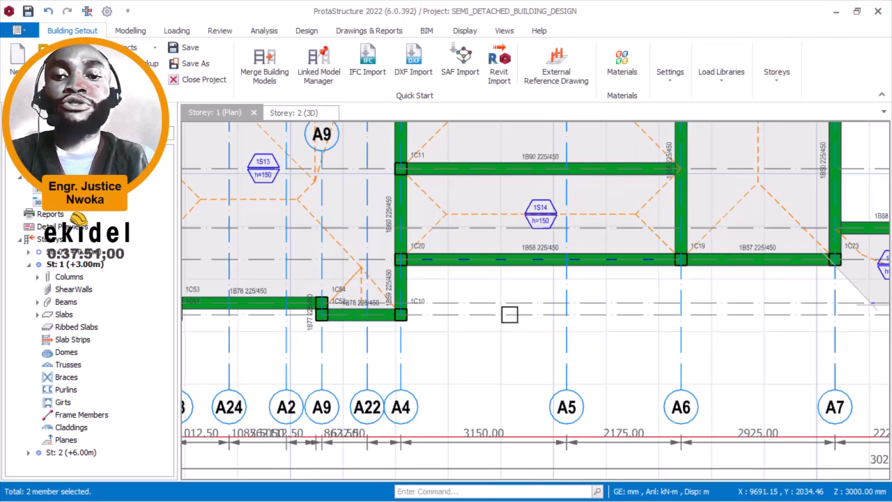
{"action": "scroll", "coordinate": [490, 309], "scroll_direction": "down", "scroll_amount": 4}
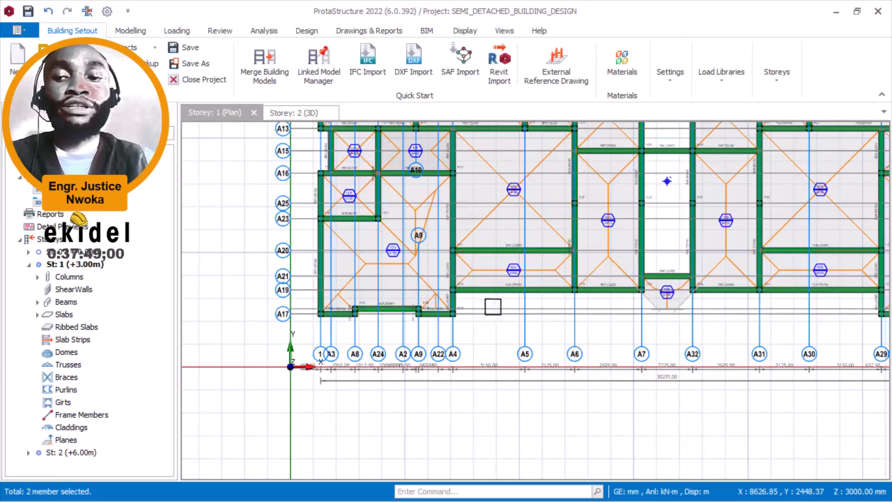
{"action": "middle_click_drag", "start_coordinate": [595, 280], "coordinate": [514, 334]}
{"action": "scroll", "coordinate": [513, 331], "scroll_direction": "up", "scroll_amount": 2}
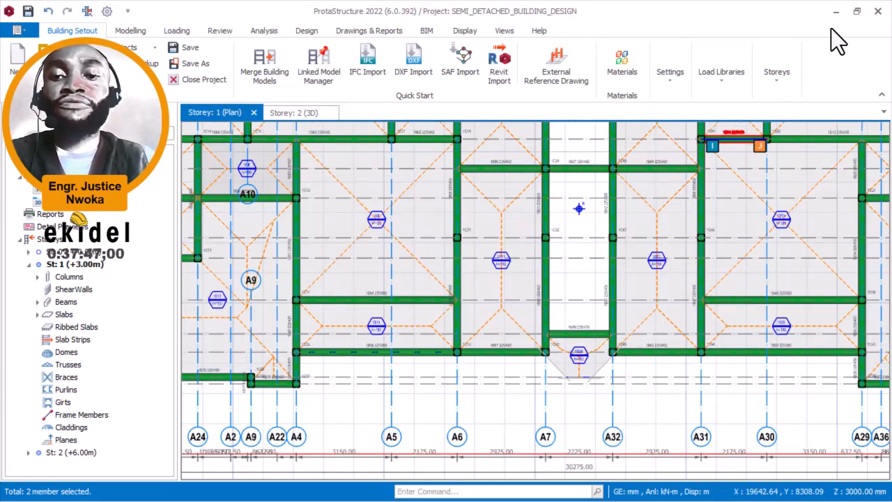
Step: Switch to AutoCAD and examine the ground-floor wall corner and the band above it beside the entrance in the front elevation
{"action": "left_click", "coordinate": [835, 11]}
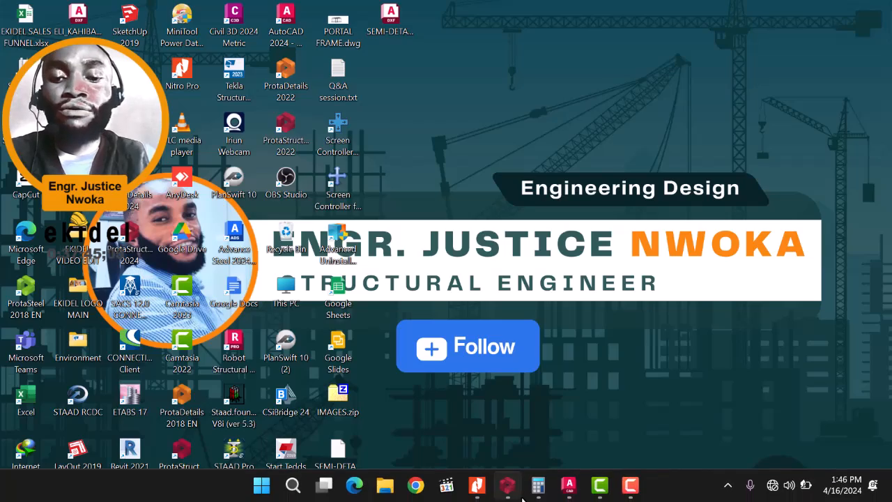
{"action": "left_click", "coordinate": [569, 485]}
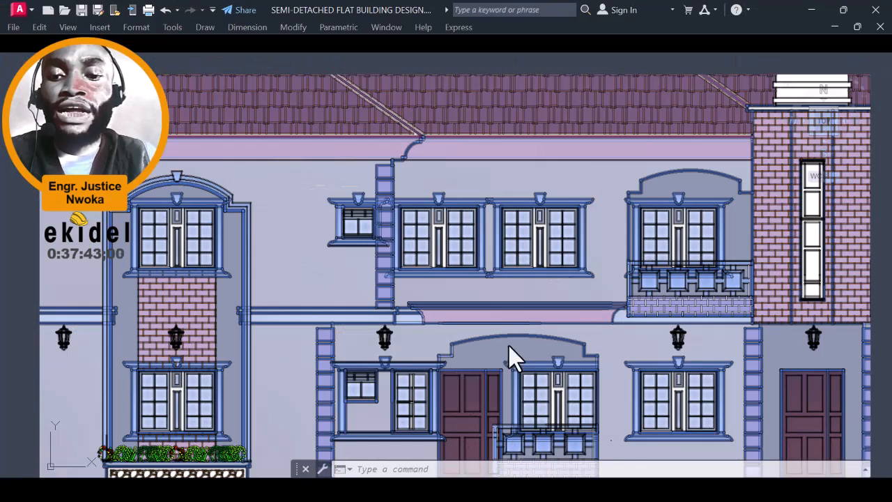
{"action": "scroll", "coordinate": [474, 282], "scroll_direction": "down", "scroll_amount": 5}
{"action": "scroll", "coordinate": [427, 282], "scroll_direction": "up", "scroll_amount": 6}
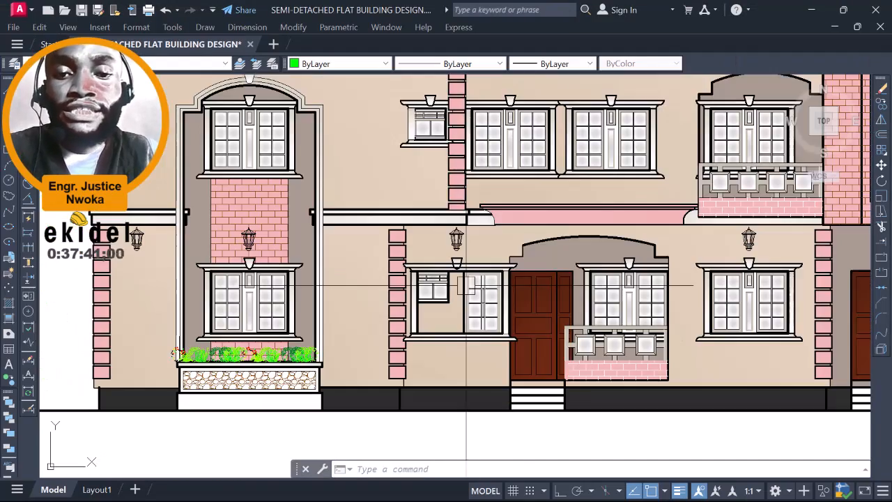
{"action": "scroll", "coordinate": [374, 202], "scroll_direction": "up", "scroll_amount": 4}
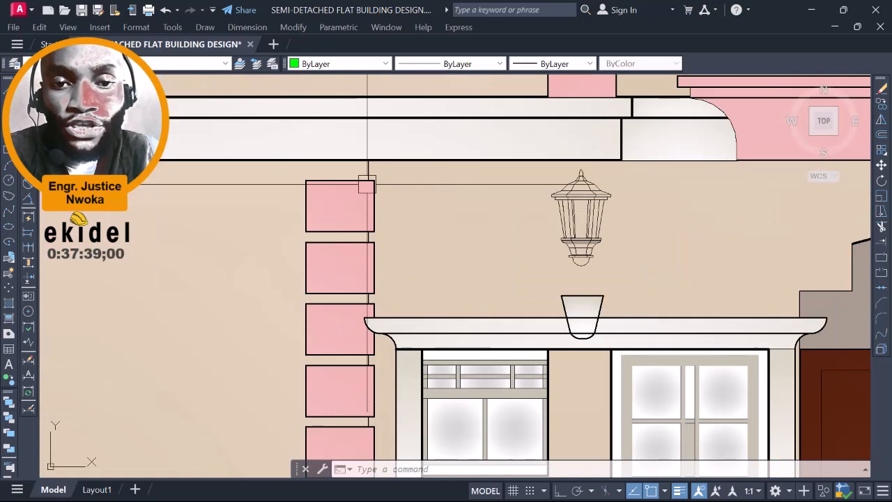
{"action": "scroll", "coordinate": [365, 175], "scroll_direction": "up", "scroll_amount": 2}
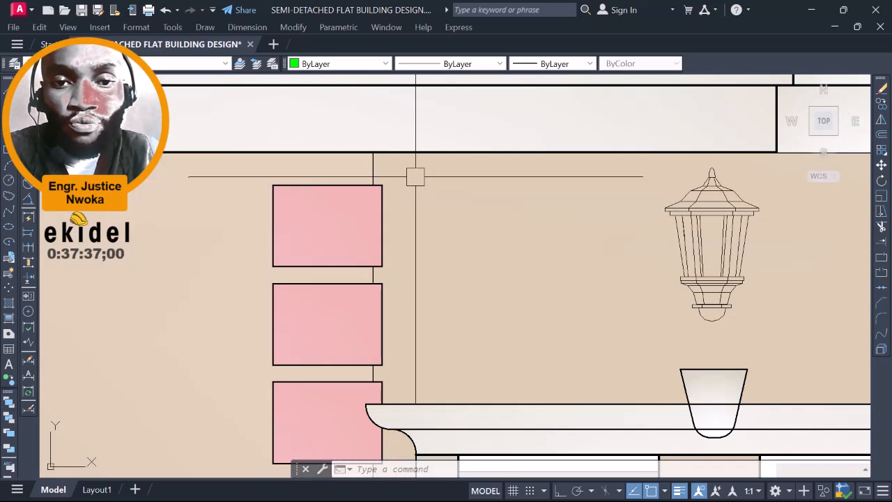
{"action": "scroll", "coordinate": [382, 166], "scroll_direction": "down", "scroll_amount": 3}
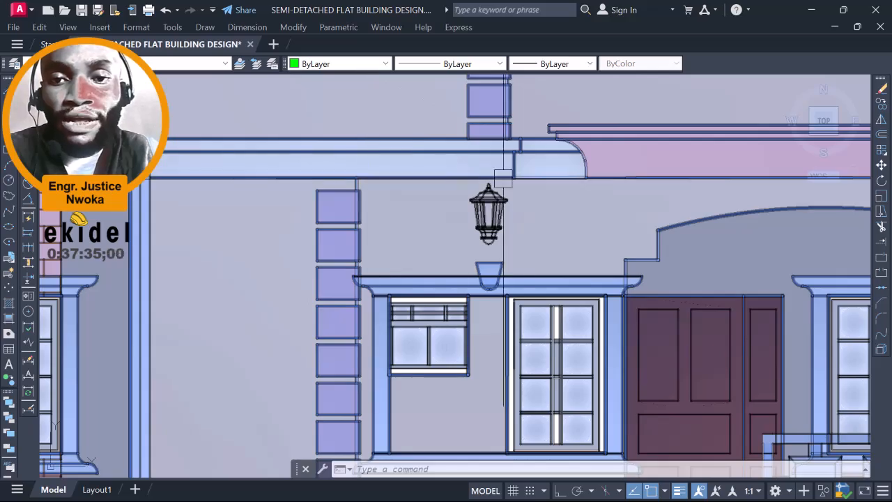
Step: Compare the outer wall corner beside the WC and porch on the ground floor plan with the WC projection on the first floor plan
{"action": "scroll", "coordinate": [460, 178], "scroll_direction": "down", "scroll_amount": 10}
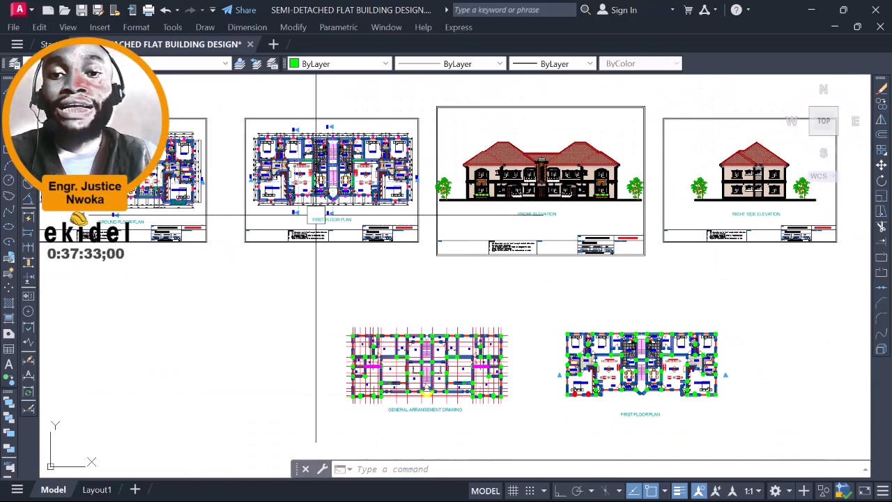
{"action": "middle_click_drag", "start_coordinate": [289, 214], "coordinate": [343, 206]}
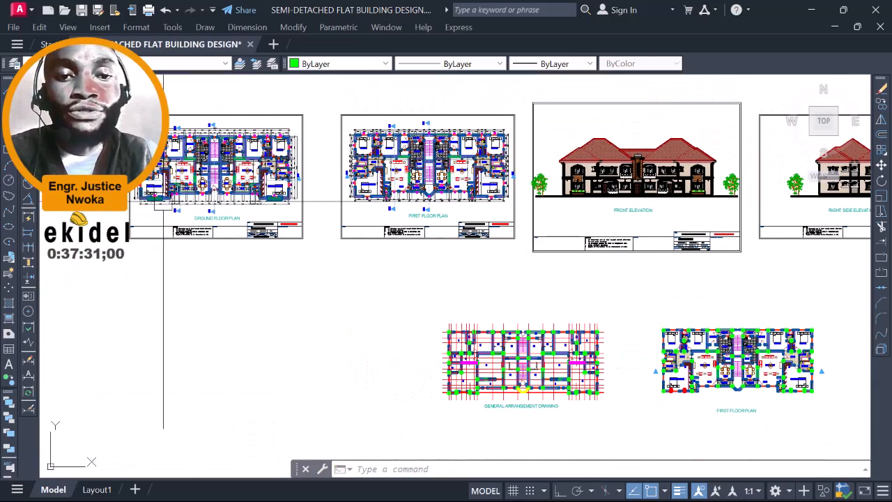
{"action": "scroll", "coordinate": [163, 202], "scroll_direction": "up", "scroll_amount": 10}
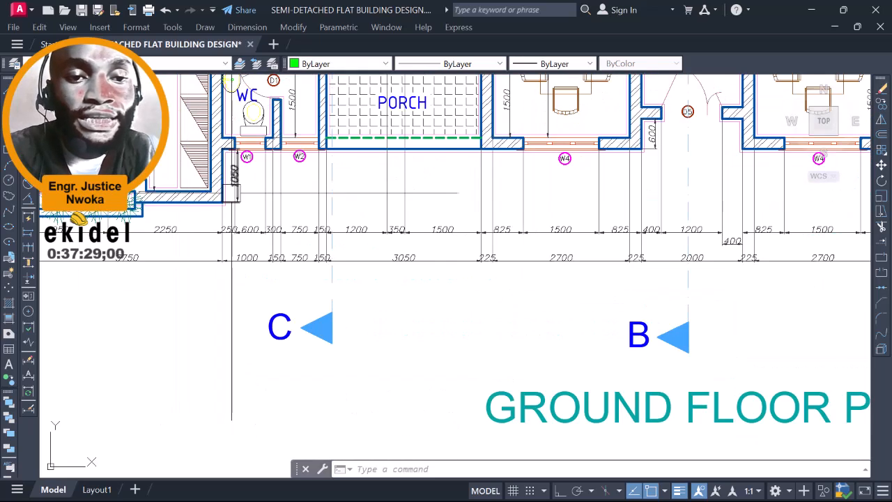
{"action": "scroll", "coordinate": [323, 208], "scroll_direction": "down", "scroll_amount": 2}
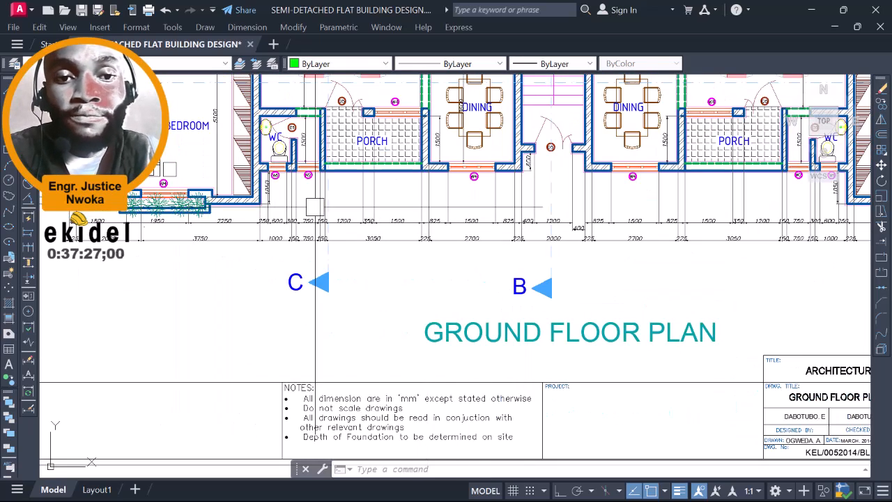
{"action": "scroll", "coordinate": [254, 167], "scroll_direction": "up", "scroll_amount": 4}
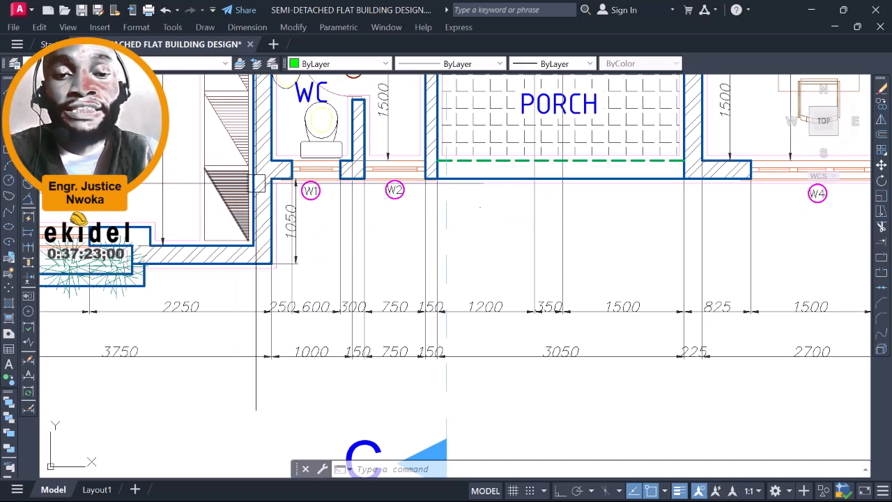
{"action": "scroll", "coordinate": [256, 225], "scroll_direction": "down", "scroll_amount": 4}
{"action": "middle_click_drag", "start_coordinate": [592, 273], "coordinate": [270, 257]}
{"action": "middle_click_drag", "start_coordinate": [643, 263], "coordinate": [230, 264]}
{"action": "scroll", "coordinate": [756, 263], "scroll_direction": "down", "scroll_amount": 2}
{"action": "middle_click_drag", "start_coordinate": [756, 263], "coordinate": [307, 263]}
{"action": "scroll", "coordinate": [457, 244], "scroll_direction": "up", "scroll_amount": 4}
{"action": "scroll", "coordinate": [428, 212], "scroll_direction": "up", "scroll_amount": 2}
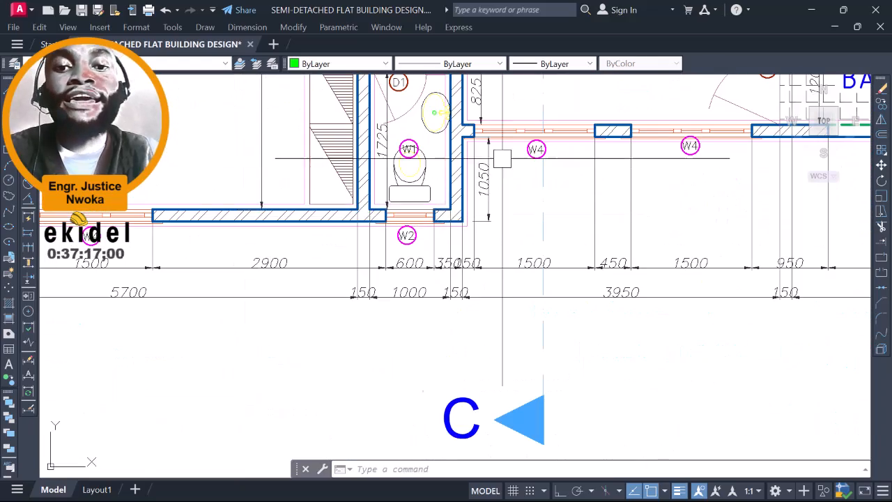
Step: Start copying the first-floor WC's two outer wall lines, using the outer corner of the master's bedroom as base point
{"action": "middle_click_drag", "start_coordinate": [481, 181], "coordinate": [508, 205]}
{"action": "scroll", "coordinate": [501, 187], "scroll_direction": "up", "scroll_amount": 3}
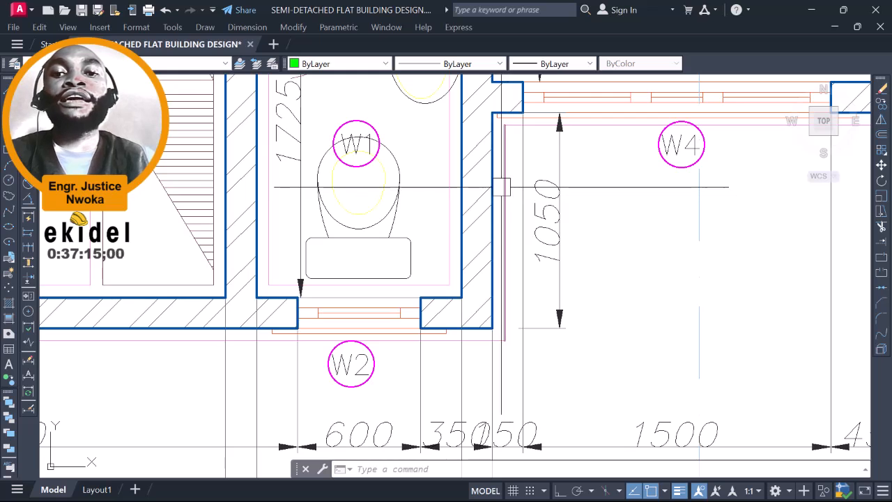
{"action": "scroll", "coordinate": [494, 160], "scroll_direction": "up", "scroll_amount": 2}
{"action": "left_click", "coordinate": [488, 167]}
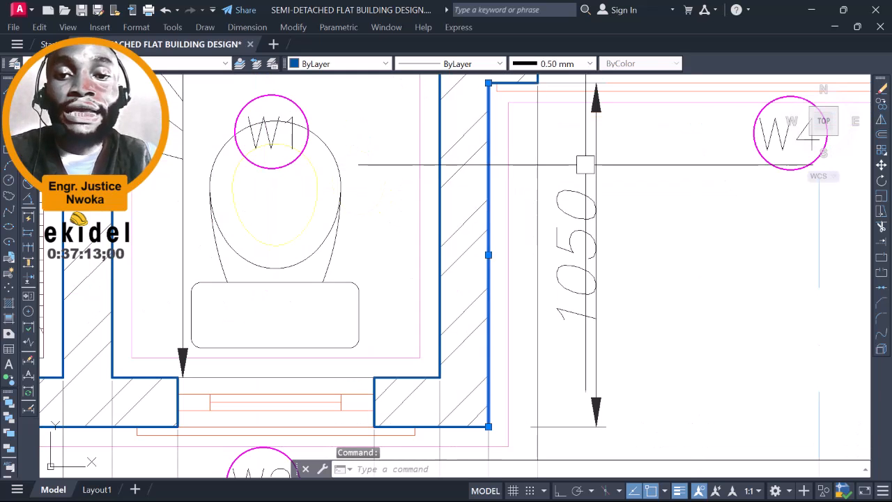
{"action": "scroll", "coordinate": [607, 117], "scroll_direction": "down", "scroll_amount": 3}
{"action": "scroll", "coordinate": [597, 207], "scroll_direction": "up", "scroll_amount": 6}
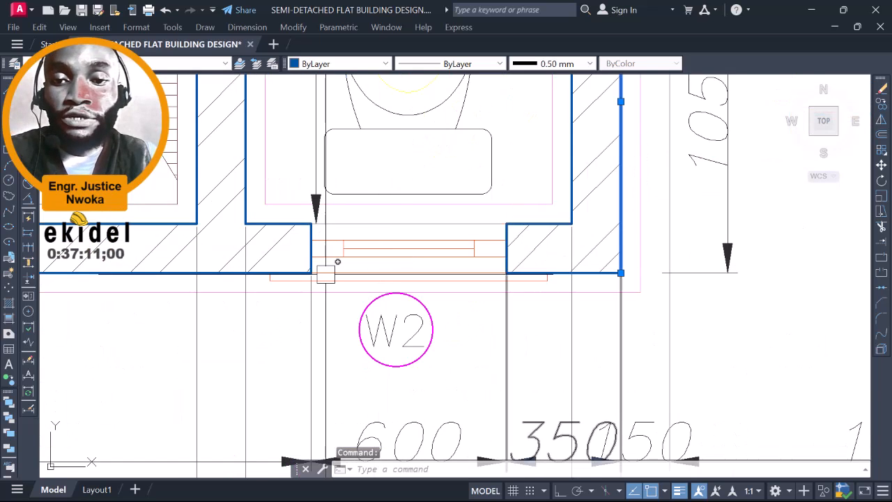
{"action": "scroll", "coordinate": [244, 271], "scroll_direction": "down", "scroll_amount": 2}
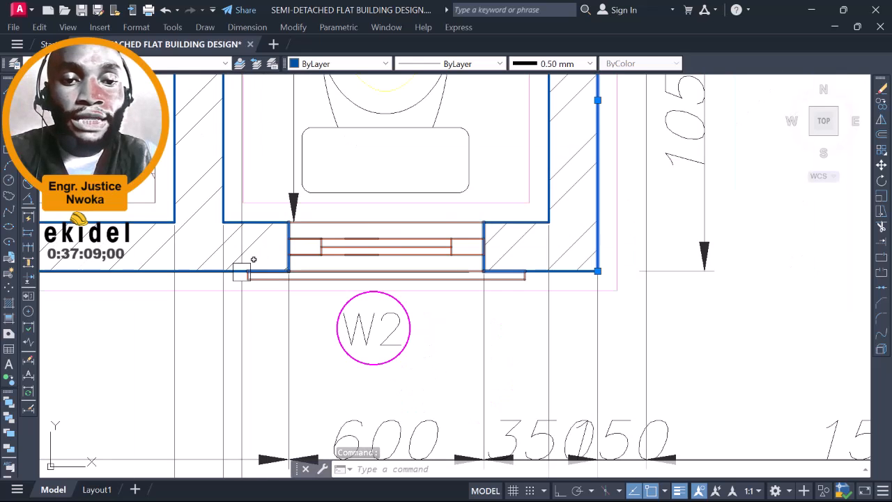
{"action": "scroll", "coordinate": [540, 269], "scroll_direction": "up", "scroll_amount": 2}
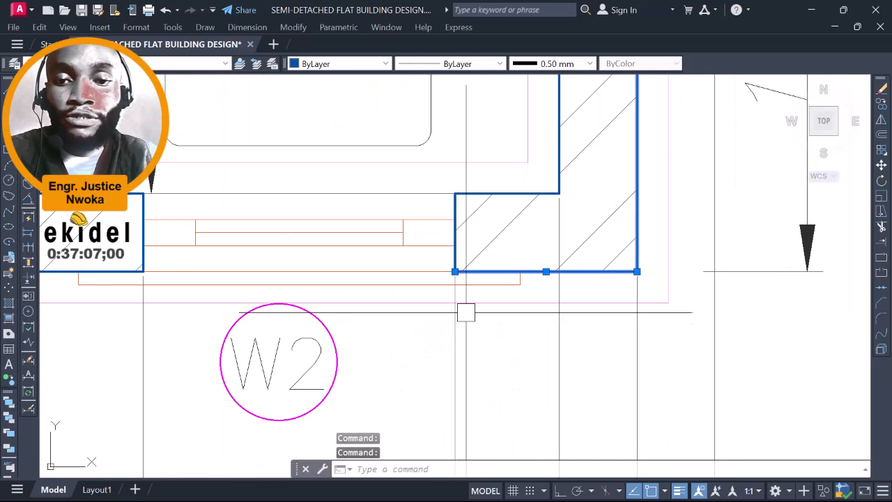
{"action": "scroll", "coordinate": [466, 313], "scroll_direction": "down", "scroll_amount": 8}
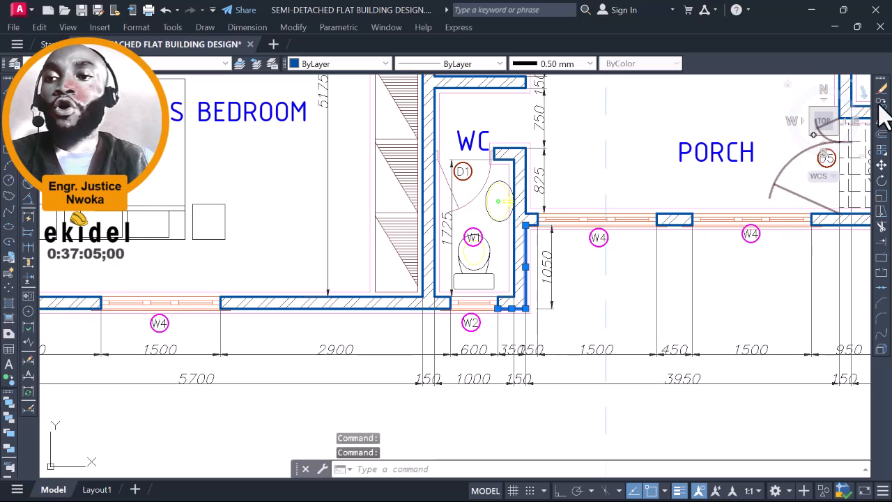
{"action": "left_click", "coordinate": [881, 104]}
{"action": "scroll", "coordinate": [540, 247], "scroll_direction": "down", "scroll_amount": 4}
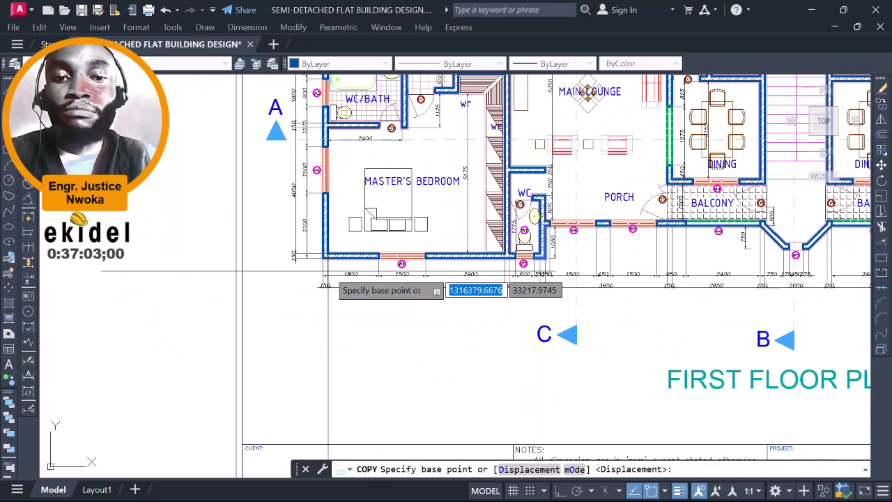
{"action": "scroll", "coordinate": [353, 286], "scroll_direction": "up", "scroll_amount": 4}
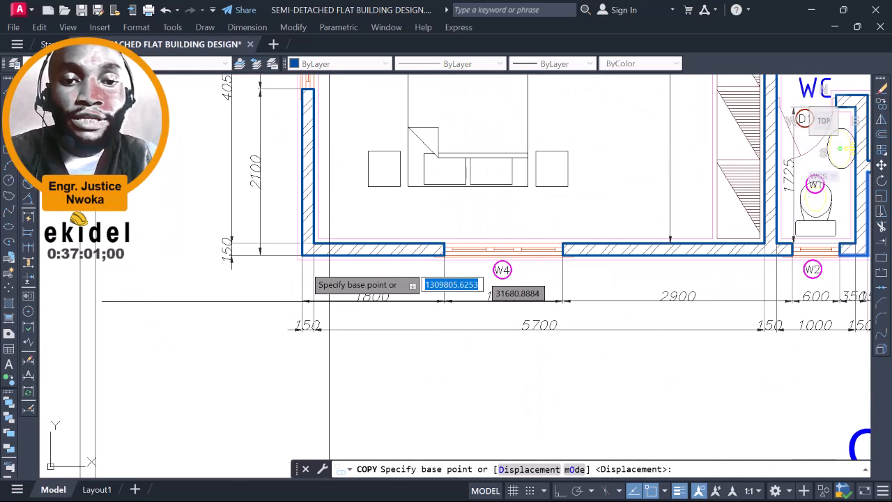
{"action": "scroll", "coordinate": [303, 261], "scroll_direction": "up", "scroll_amount": 6}
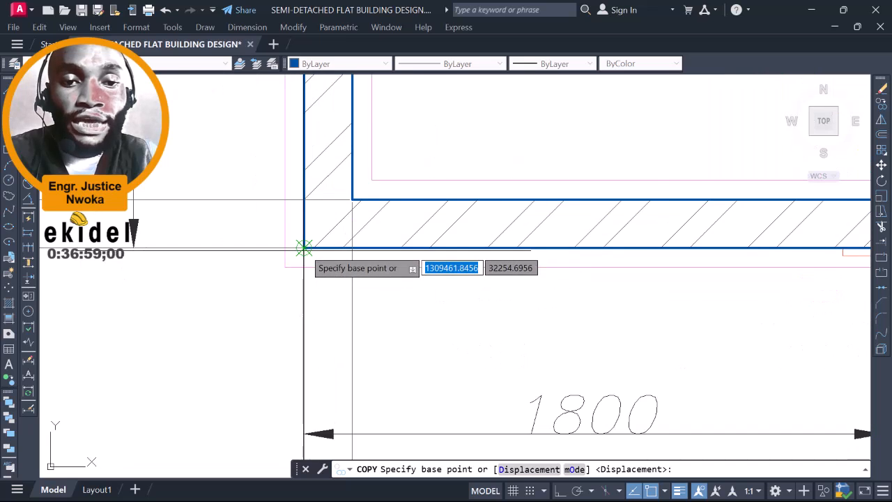
{"action": "scroll", "coordinate": [303, 247], "scroll_direction": "up", "scroll_amount": 2}
{"action": "left_click", "coordinate": [303, 247]}
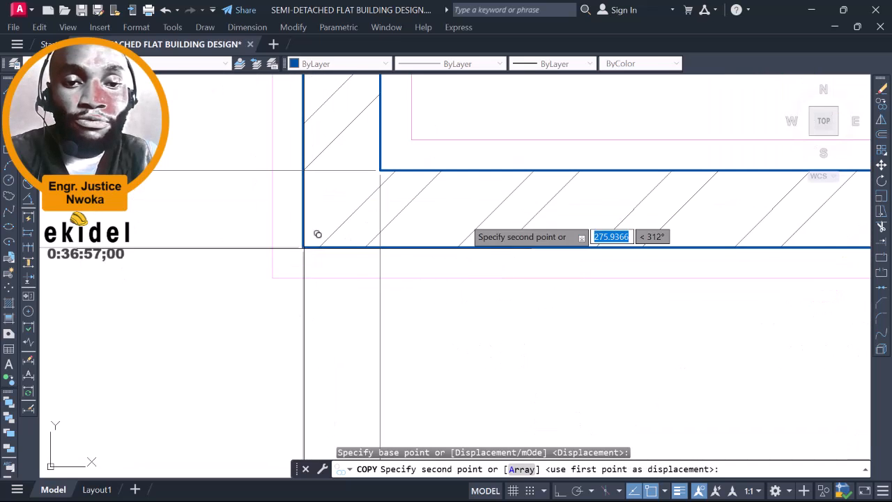
Step: Place the copied WC wall lines on the ground floor plan at the matching outer corner of the master's bedroom
{"action": "scroll", "coordinate": [595, 188], "scroll_direction": "down", "scroll_amount": 10}
{"action": "scroll", "coordinate": [639, 186], "scroll_direction": "down", "scroll_amount": 4}
{"action": "middle_click_drag", "start_coordinate": [251, 262], "coordinate": [658, 259]}
{"action": "scroll", "coordinate": [224, 187], "scroll_direction": "up", "scroll_amount": 13}
{"action": "scroll", "coordinate": [172, 232], "scroll_direction": "down", "scroll_amount": 10}
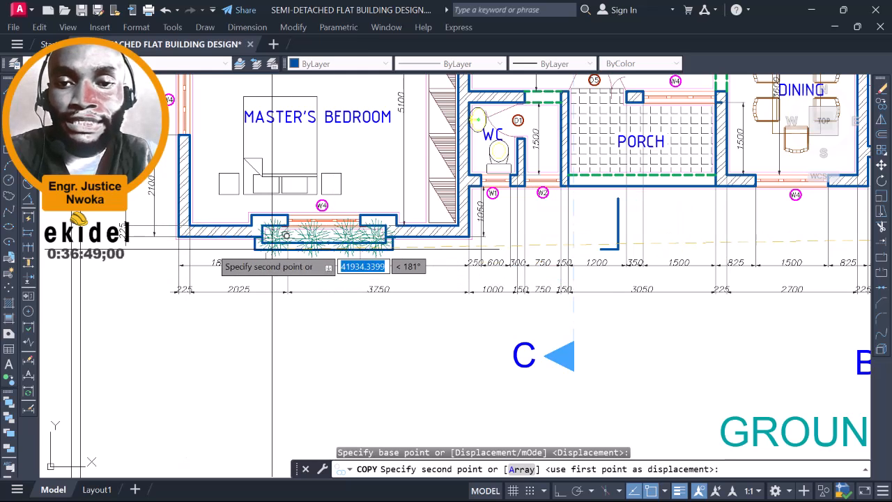
{"action": "scroll", "coordinate": [202, 221], "scroll_direction": "up", "scroll_amount": 8}
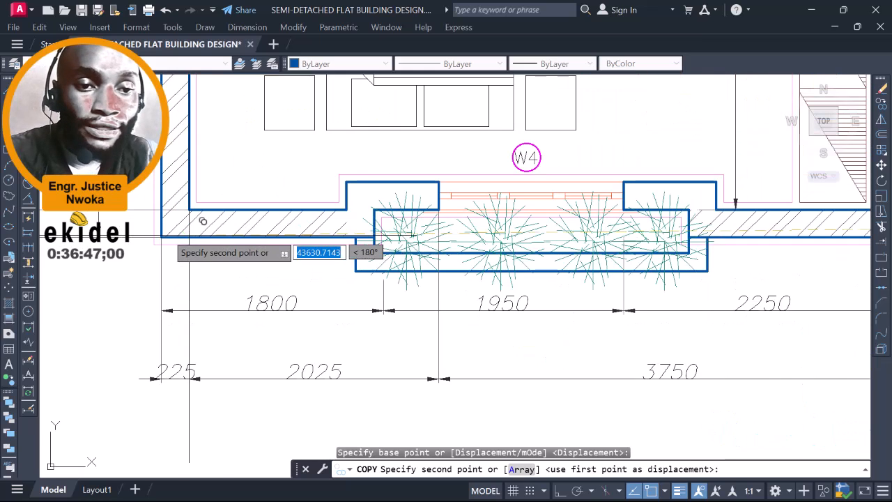
{"action": "scroll", "coordinate": [164, 229], "scroll_direction": "down", "scroll_amount": 2}
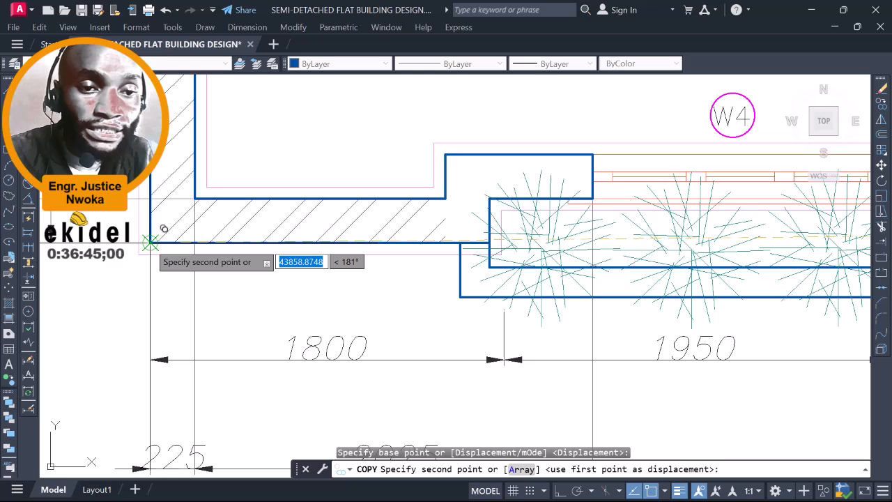
{"action": "left_click", "coordinate": [164, 228]}
{"action": "scroll", "coordinate": [139, 254], "scroll_direction": "down", "scroll_amount": 5}
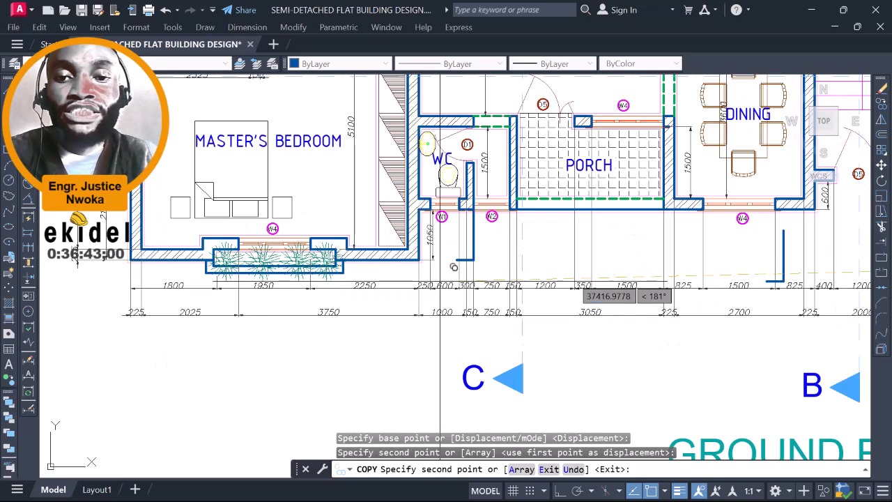
{"action": "key", "text": "Escape"}
Step: Extend the copied short horizontal line to the ground-floor master's bedroom wall corner
{"action": "scroll", "coordinate": [473, 250], "scroll_direction": "up", "scroll_amount": 8}
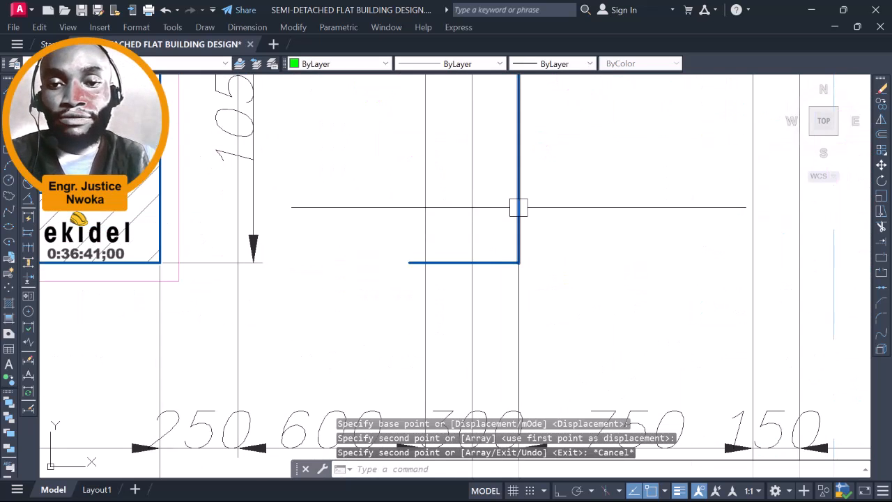
{"action": "scroll", "coordinate": [504, 261], "scroll_direction": "down", "scroll_amount": 4}
{"action": "scroll", "coordinate": [477, 265], "scroll_direction": "up", "scroll_amount": 2}
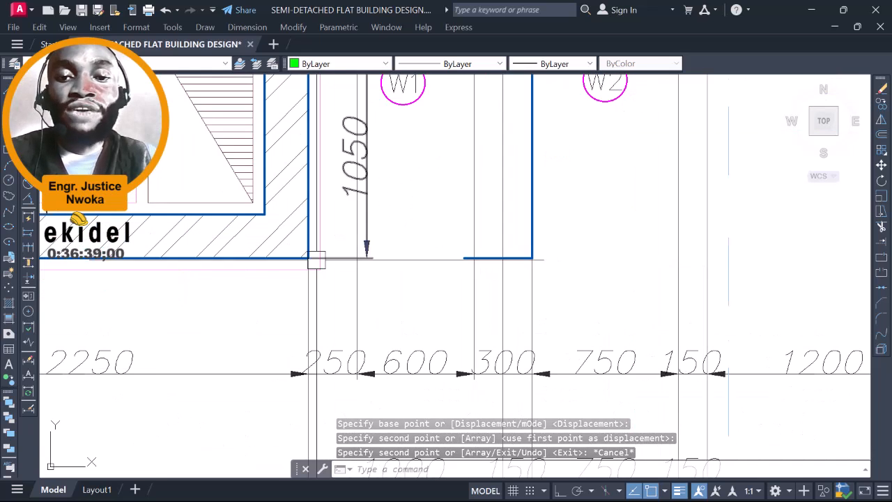
{"action": "left_click", "coordinate": [309, 241]}
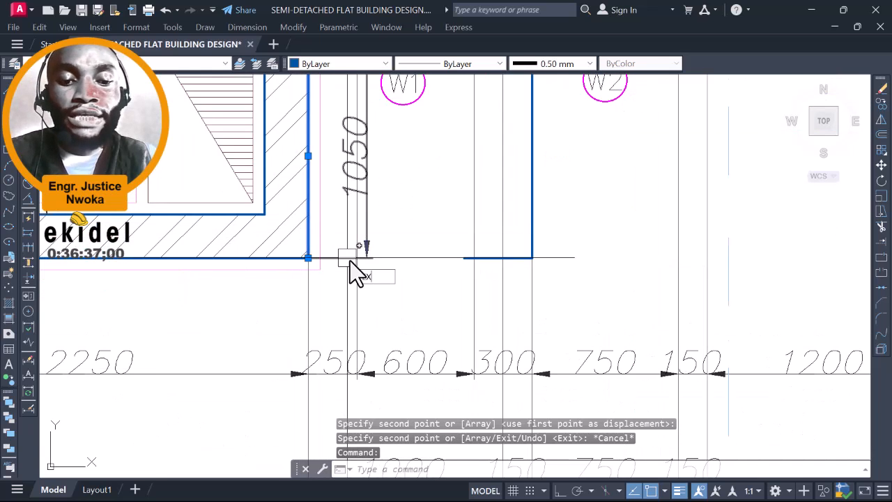
{"action": "type", "text": "ex"}
{"action": "key", "text": "Return"}
{"action": "left_click", "coordinate": [489, 258]}
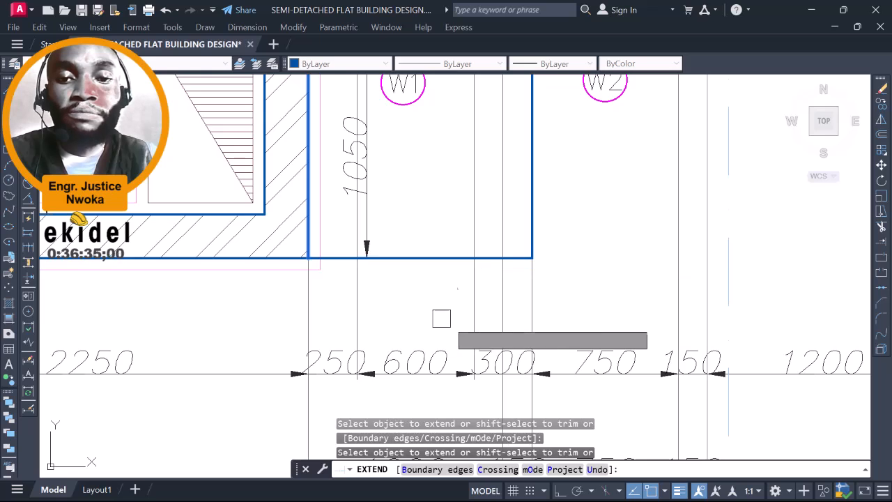
{"action": "scroll", "coordinate": [457, 317], "scroll_direction": "down", "scroll_amount": 4}
{"action": "key", "text": "Escape"}
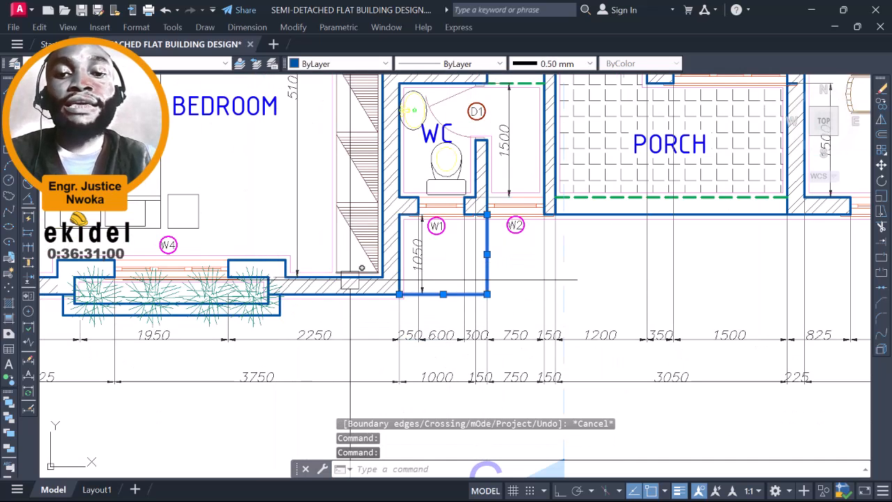
Step: Move the two projection lines from the ground floor plan to the matching wall corner beside panel P8 in the general arrangement drawing
{"action": "type", "text": "m"}
{"action": "key", "text": "Return"}
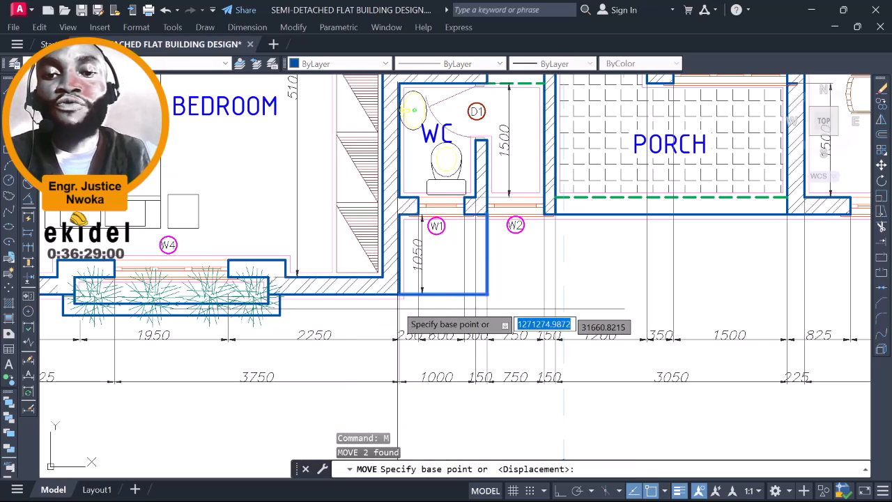
{"action": "scroll", "coordinate": [399, 293], "scroll_direction": "up", "scroll_amount": 2}
{"action": "left_click", "coordinate": [399, 291]}
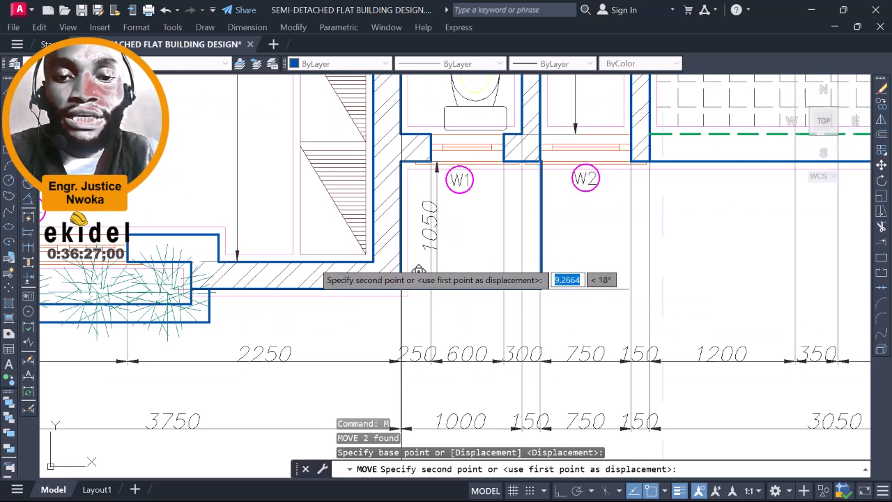
{"action": "scroll", "coordinate": [403, 235], "scroll_direction": "down", "scroll_amount": 8}
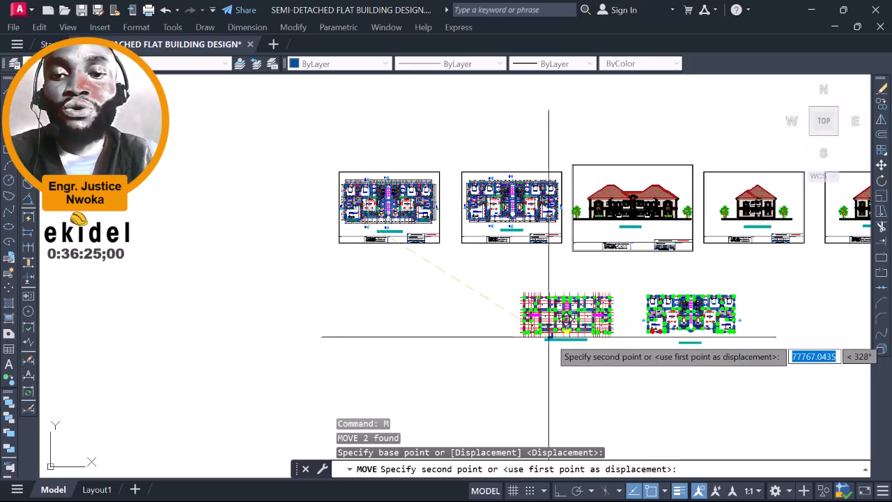
{"action": "scroll", "coordinate": [536, 303], "scroll_direction": "up", "scroll_amount": 8}
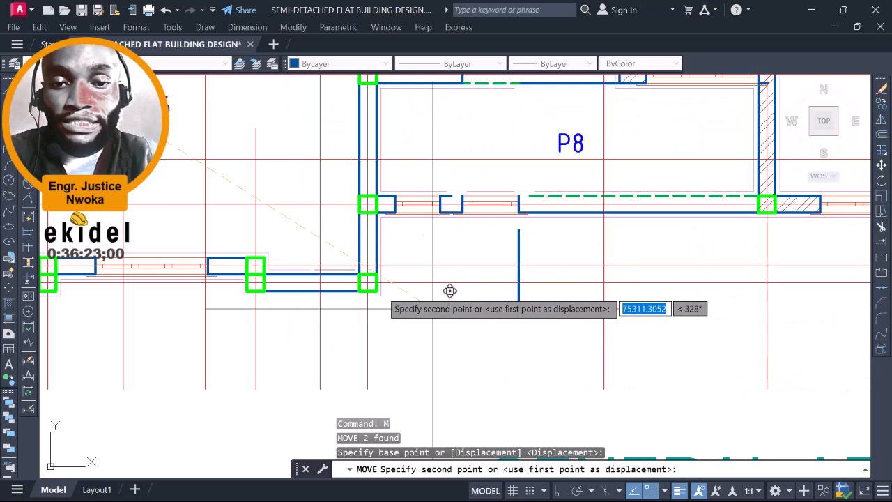
{"action": "scroll", "coordinate": [383, 288], "scroll_direction": "up", "scroll_amount": 2}
{"action": "left_click", "coordinate": [390, 276]}
{"action": "key", "text": "Escape"}
{"action": "scroll", "coordinate": [405, 307], "scroll_direction": "down", "scroll_amount": 2}
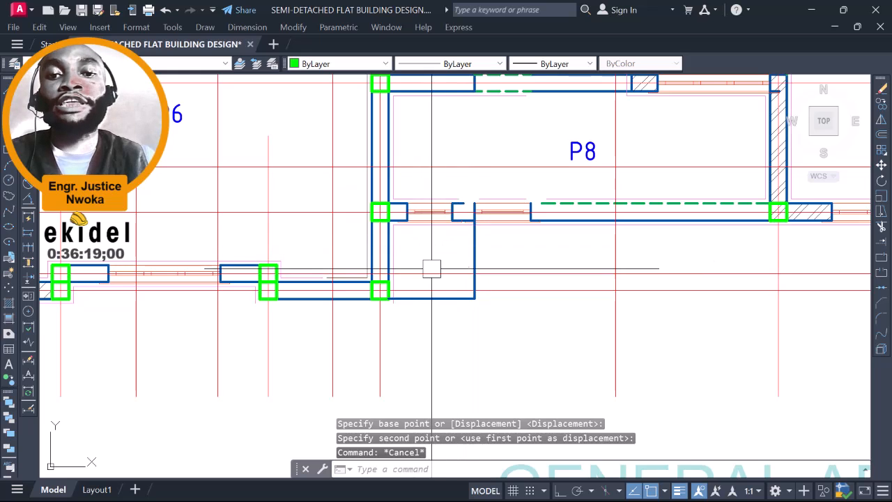
Step: Match the projection lines beside panel P8 to the properties of the yellow dashed outline at the stair bay
{"action": "scroll", "coordinate": [446, 257], "scroll_direction": "down", "scroll_amount": 2}
{"action": "type", "text": "m"}
{"action": "key", "text": "Escape"}
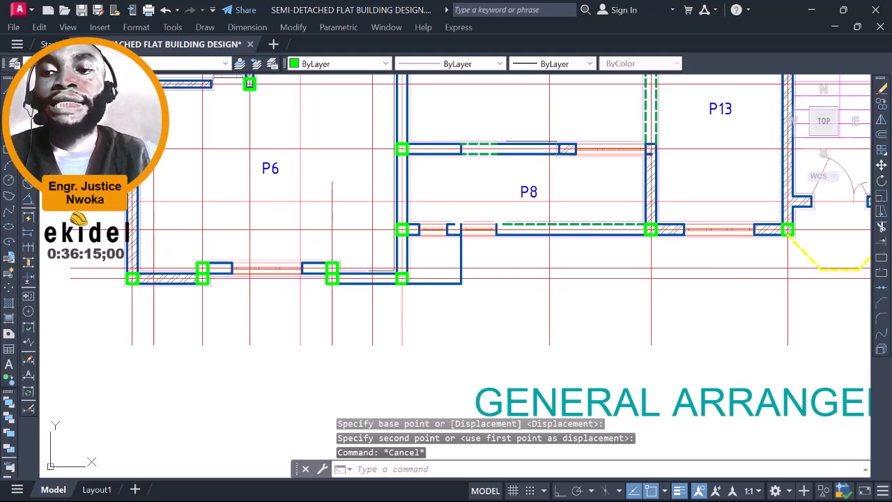
{"action": "type", "text": "ma"}
{"action": "key", "text": "Return"}
{"action": "left_click", "coordinate": [802, 253]}
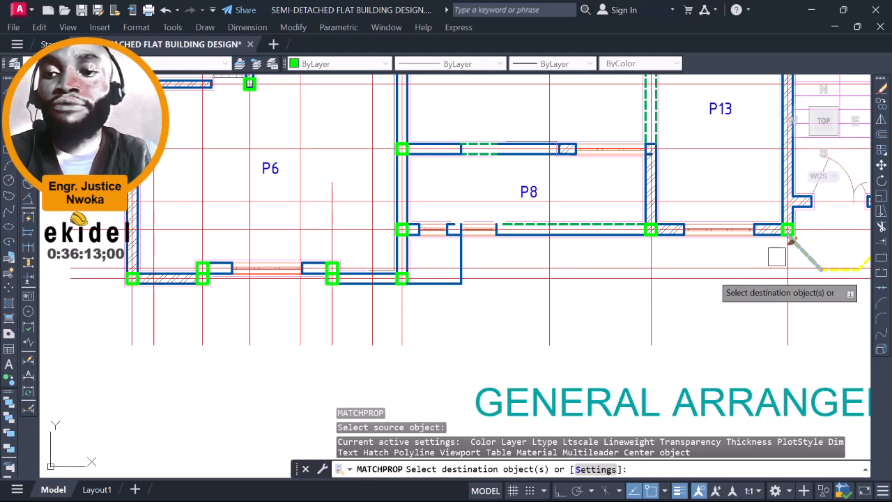
{"action": "scroll", "coordinate": [507, 268], "scroll_direction": "up", "scroll_amount": 2}
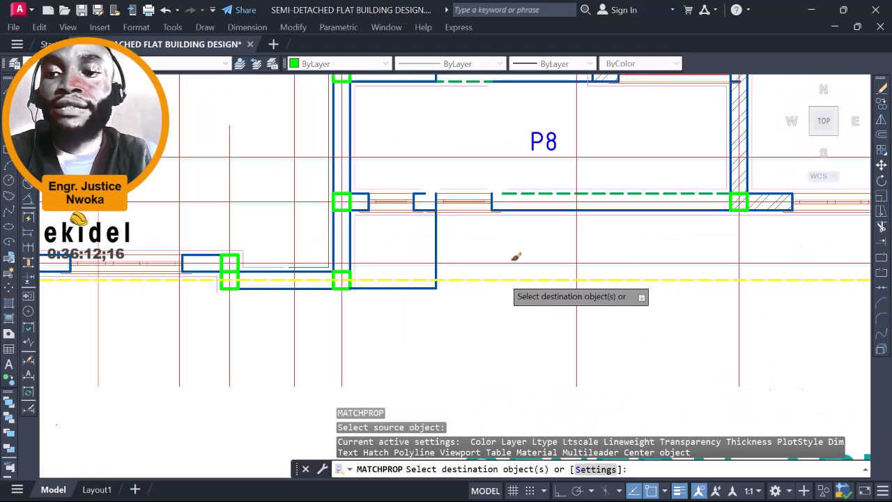
{"action": "left_click", "coordinate": [411, 293]}
{"action": "scroll", "coordinate": [410, 307], "scroll_direction": "down", "scroll_amount": 2}
{"action": "key", "text": "Escape"}
{"action": "scroll", "coordinate": [495, 299], "scroll_direction": "down", "scroll_amount": 3}
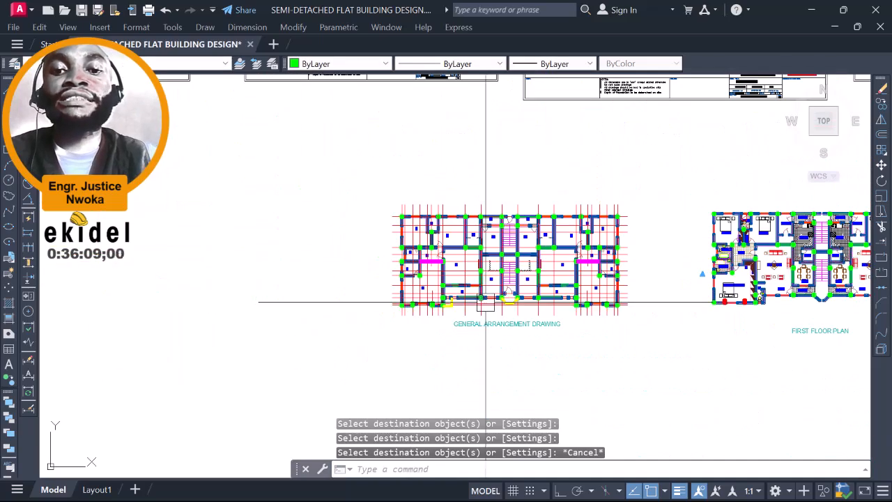
Step: Compare the WC projection on the first floor plan with the yellow dashed outline beside panel P8 in the general arrangement drawing
{"action": "scroll", "coordinate": [486, 306], "scroll_direction": "up", "scroll_amount": 2}
{"action": "scroll", "coordinate": [490, 301], "scroll_direction": "down", "scroll_amount": 2}
{"action": "scroll", "coordinate": [522, 303], "scroll_direction": "up", "scroll_amount": 3}
{"action": "scroll", "coordinate": [569, 237], "scroll_direction": "down", "scroll_amount": 5}
{"action": "scroll", "coordinate": [568, 237], "scroll_direction": "up", "scroll_amount": 6}
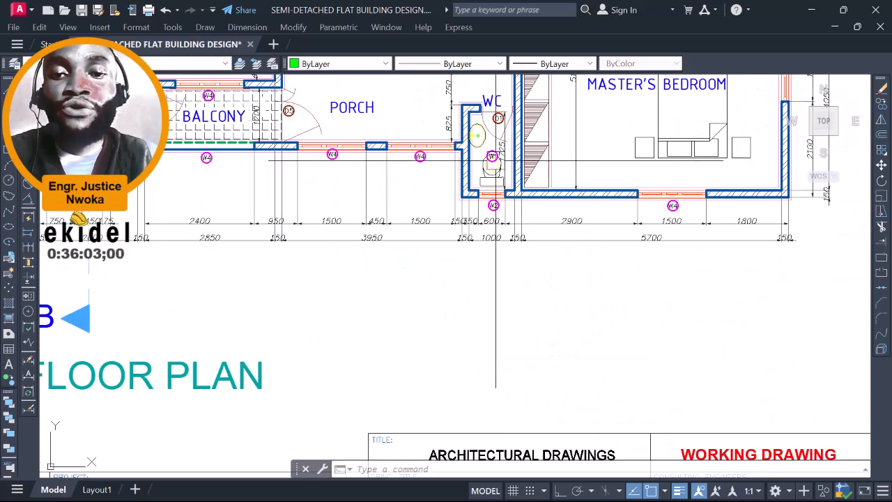
{"action": "scroll", "coordinate": [481, 207], "scroll_direction": "down", "scroll_amount": 2}
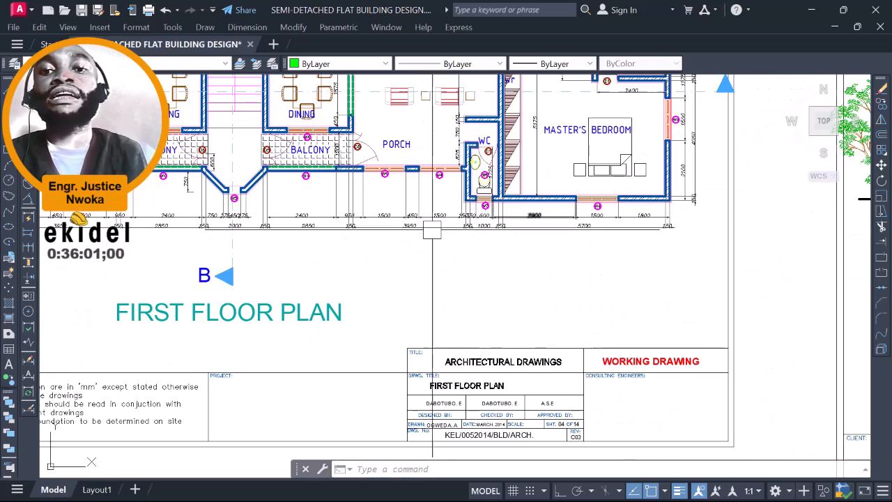
{"action": "scroll", "coordinate": [432, 232], "scroll_direction": "down", "scroll_amount": 8}
{"action": "mouse_move", "coordinate": [553, 275]}
{"action": "middle_mouse_down"}
{"action": "mouse_move", "coordinate": [506, 244]}
{"action": "mouse_move", "coordinate": [468, 166]}
{"action": "middle_mouse_up"}
{"action": "scroll", "coordinate": [515, 294], "scroll_direction": "up", "scroll_amount": 8}
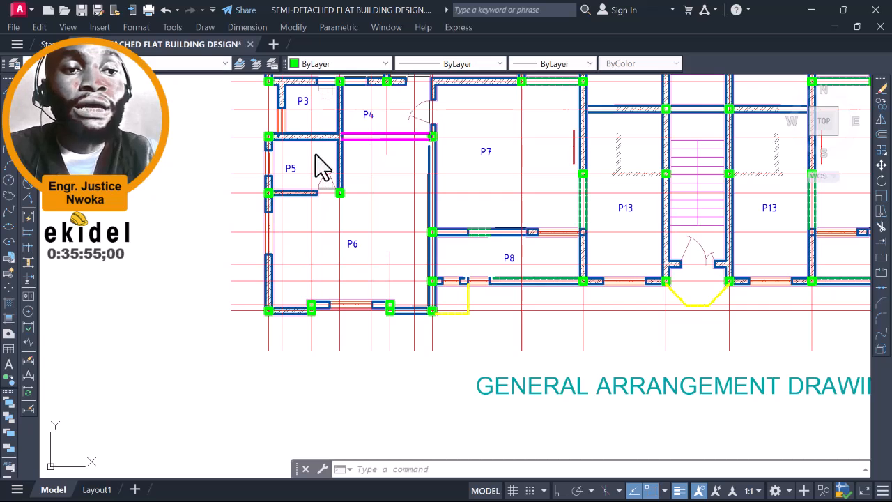
Step: Add a horizontal linear dimension below the P8 projection, from the column grid line to the projection's outer corner
{"action": "scroll", "coordinate": [425, 298], "scroll_direction": "up", "scroll_amount": 2}
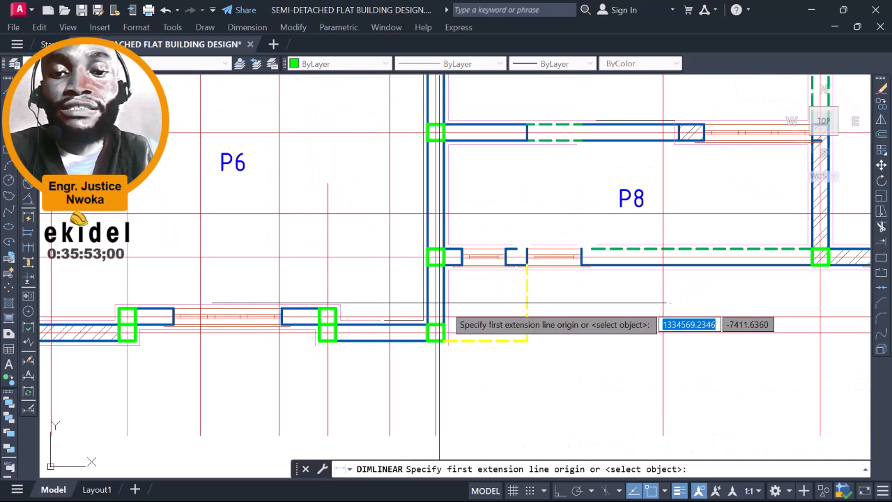
{"action": "middle_click_drag", "start_coordinate": [443, 303], "coordinate": [370, 254]}
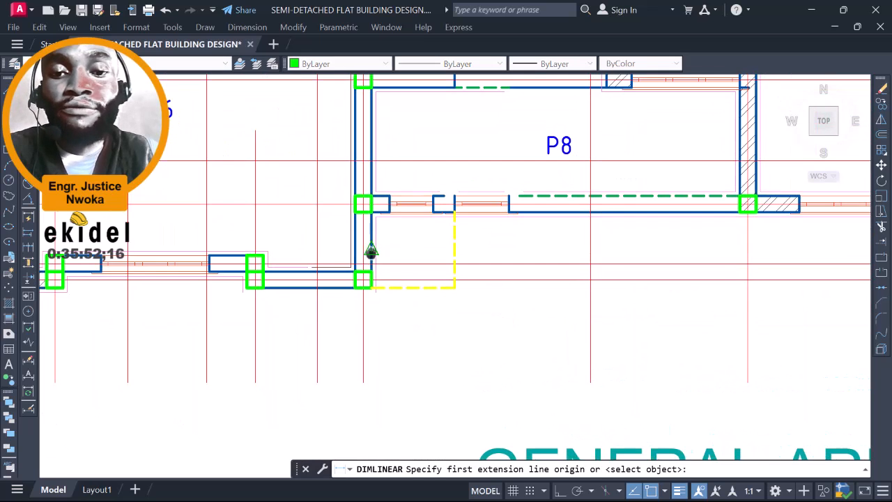
{"action": "left_click", "coordinate": [362, 320]}
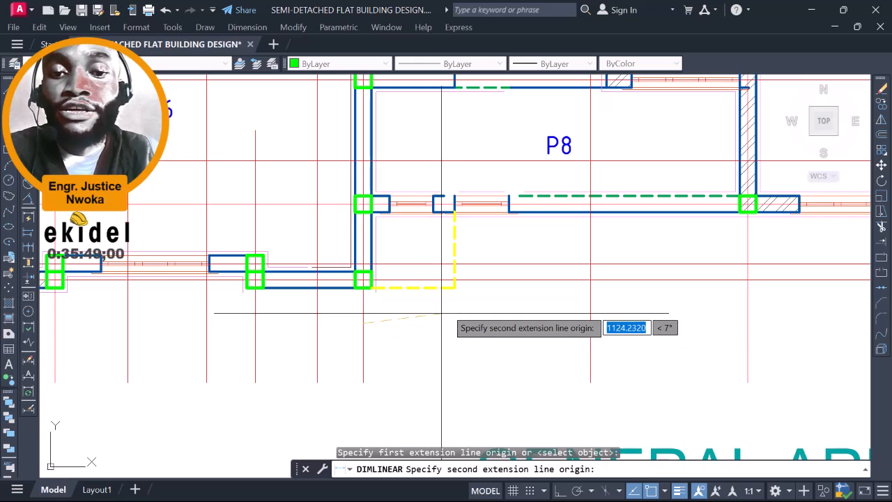
{"action": "left_click", "coordinate": [454, 287]}
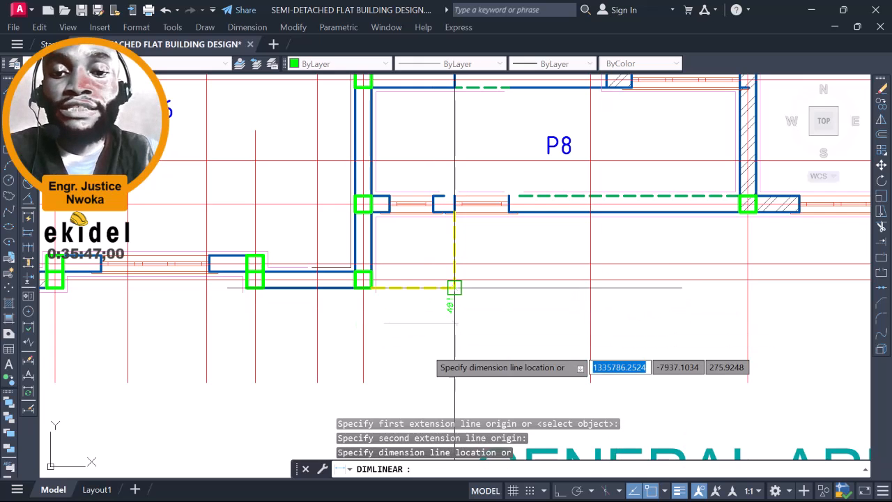
{"action": "scroll", "coordinate": [415, 347], "scroll_direction": "up", "scroll_amount": 2}
{"action": "left_click", "coordinate": [409, 346]}
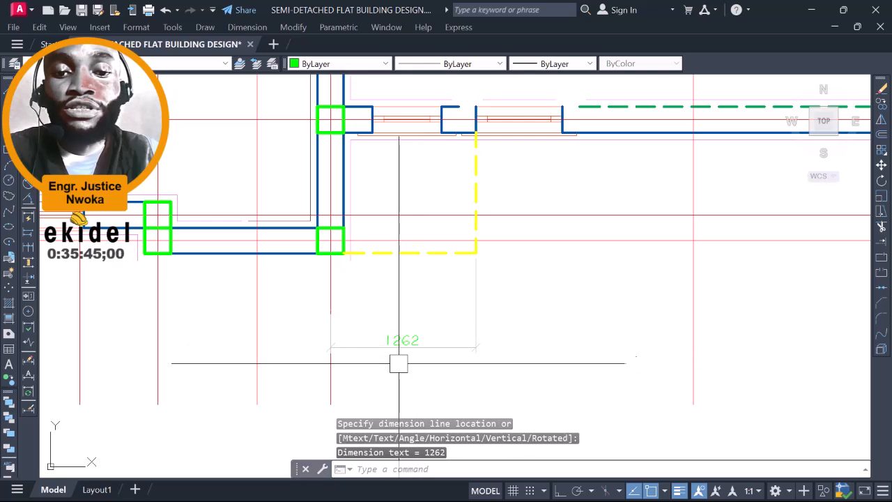
Step: Add a horizontal linear dimension inside the P8 projection, from the outer wall face to the yellow dashed vertical line
{"action": "scroll", "coordinate": [404, 355], "scroll_direction": "up", "scroll_amount": 2}
{"action": "scroll", "coordinate": [418, 352], "scroll_direction": "down", "scroll_amount": 4}
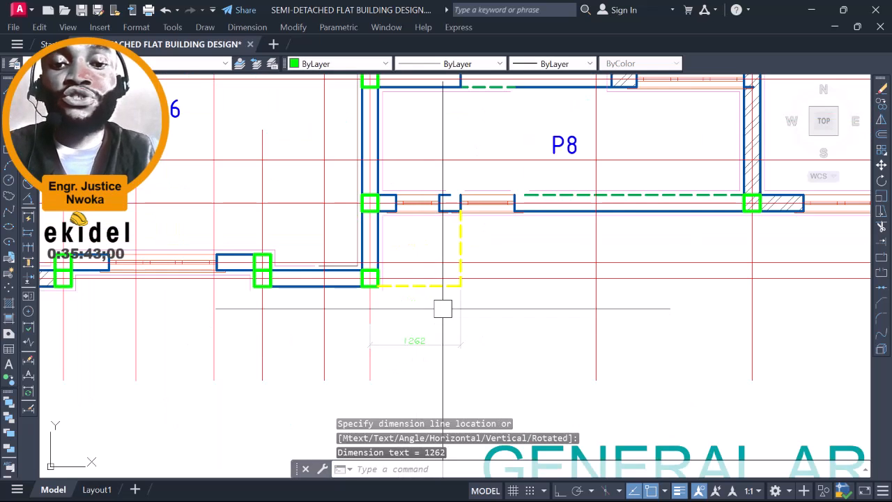
{"action": "key", "text": "Return"}
{"action": "scroll", "coordinate": [407, 255], "scroll_direction": "up", "scroll_amount": 3}
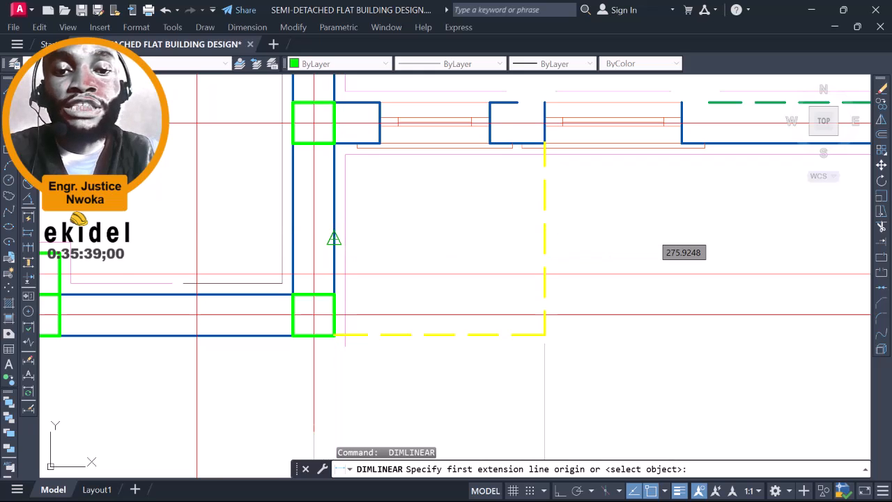
{"action": "left_click", "coordinate": [333, 239]}
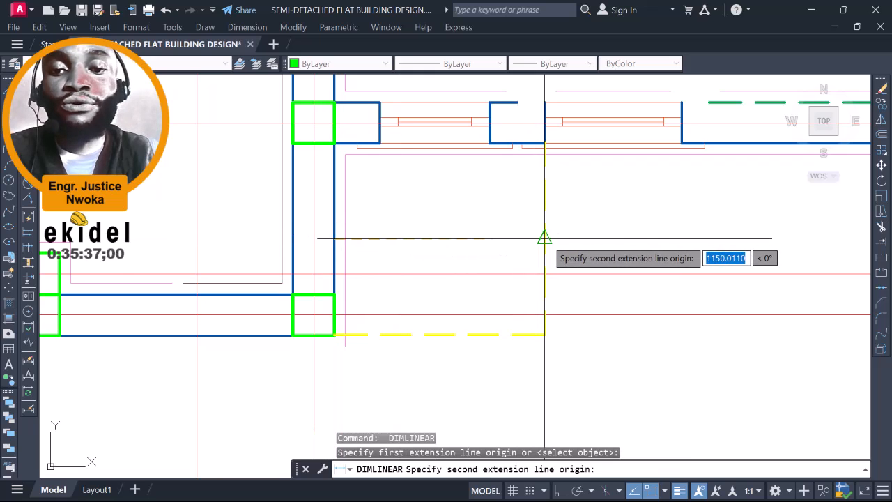
{"action": "left_click", "coordinate": [545, 237]}
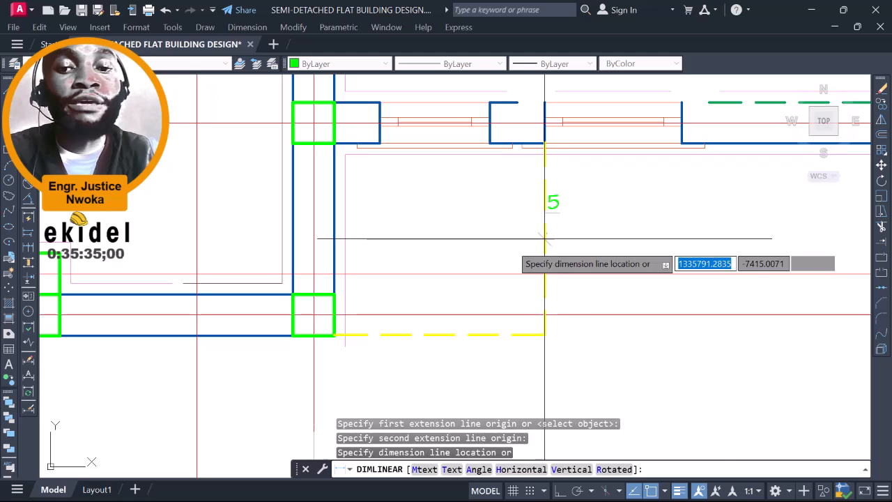
{"action": "left_click", "coordinate": [495, 240]}
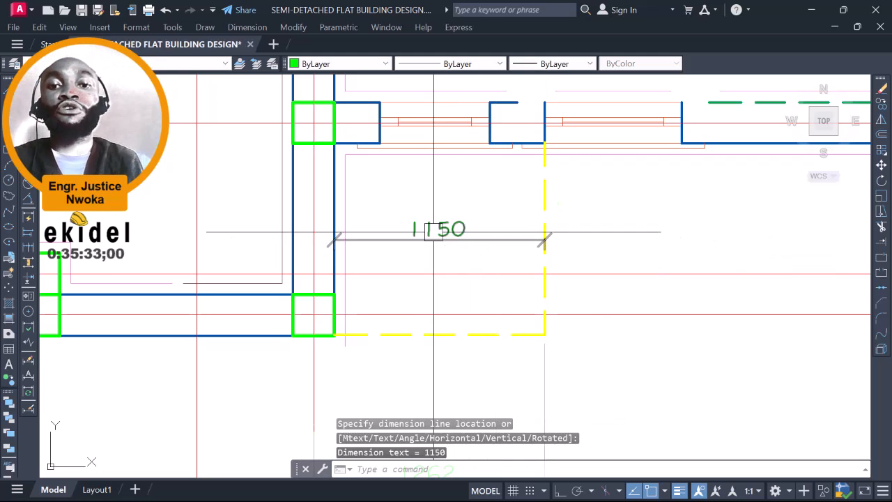
Step: Examine the two projection dimensions beside panel P8 against the rest of the general arrangement drawing
{"action": "scroll", "coordinate": [453, 237], "scroll_direction": "down", "scroll_amount": 4}
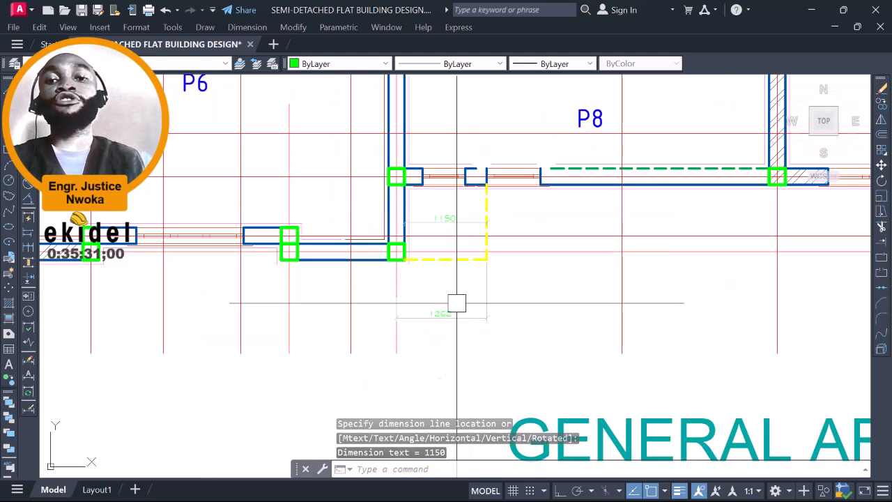
{"action": "scroll", "coordinate": [429, 310], "scroll_direction": "up", "scroll_amount": 2}
{"action": "left_click", "coordinate": [445, 323]}
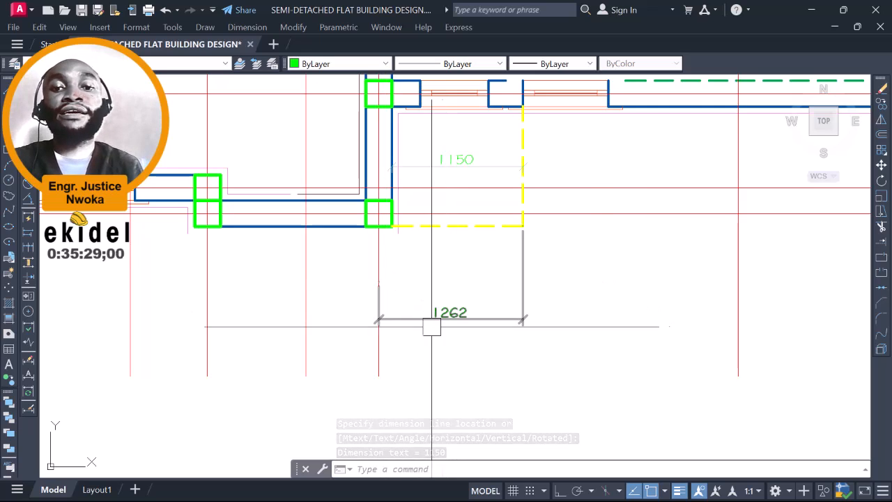
{"action": "scroll", "coordinate": [446, 323], "scroll_direction": "down", "scroll_amount": 5}
{"action": "middle_click_drag", "start_coordinate": [822, 302], "coordinate": [597, 293]}
{"action": "middle_click_drag", "start_coordinate": [463, 288], "coordinate": [675, 291]}
{"action": "scroll", "coordinate": [394, 285], "scroll_direction": "up", "scroll_amount": 2}
{"action": "scroll", "coordinate": [340, 270], "scroll_direction": "up", "scroll_amount": 7}
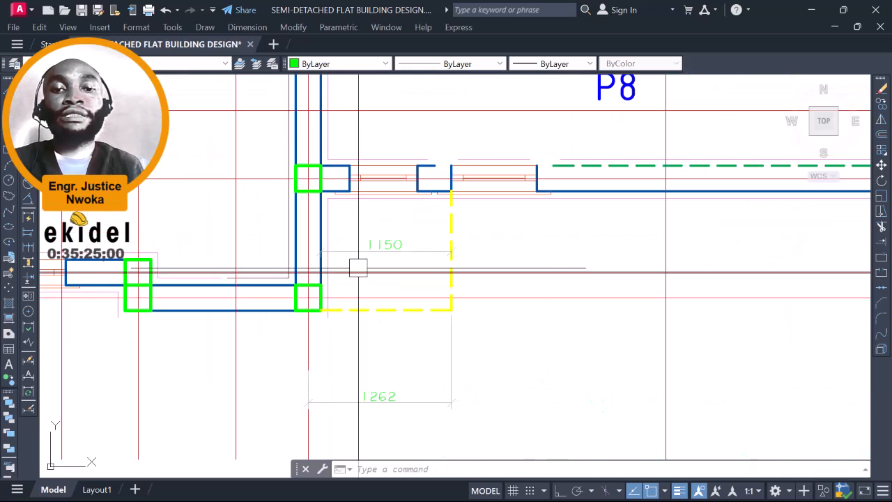
Step: Switch to ProtaStructure and offset axis A4 by 1262 mm towards axis A5 in the Storey 1 plan
{"action": "left_click", "coordinate": [816, 10]}
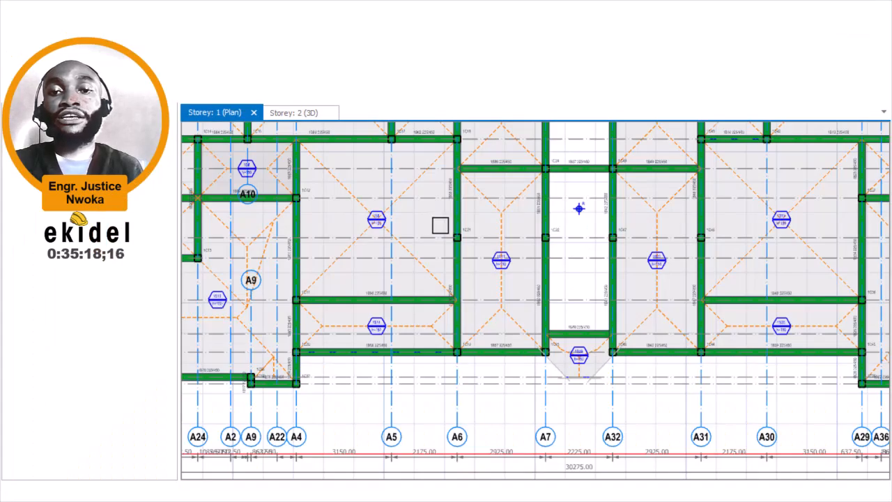
{"action": "scroll", "coordinate": [440, 225], "scroll_direction": "down", "scroll_amount": 3}
{"action": "scroll", "coordinate": [368, 315], "scroll_direction": "up", "scroll_amount": 3}
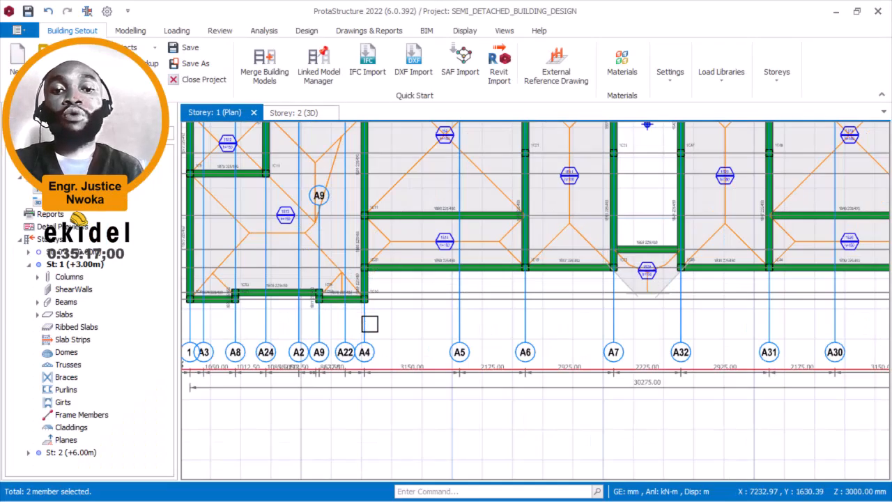
{"action": "scroll", "coordinate": [370, 324], "scroll_direction": "up", "scroll_amount": 2}
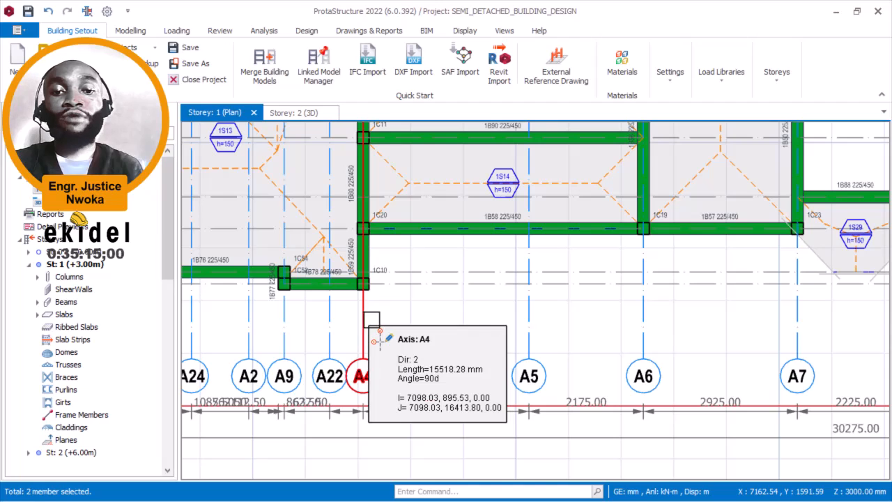
{"action": "right_click", "coordinate": [383, 310]}
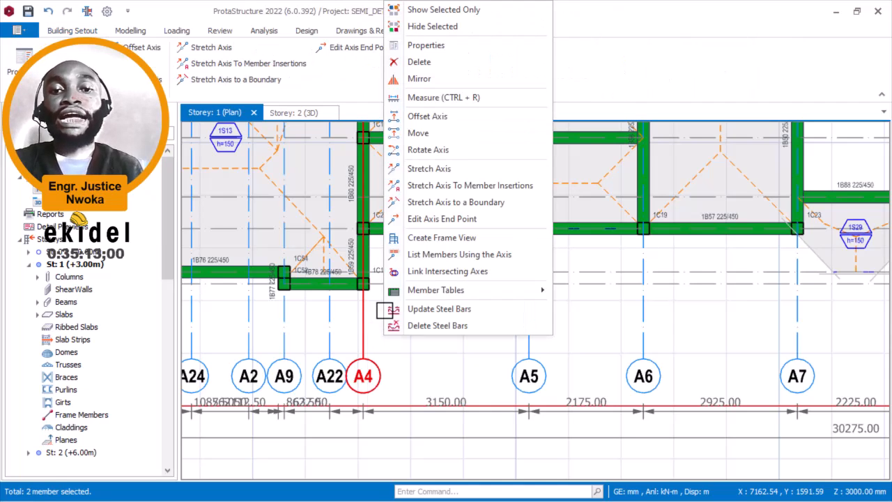
{"action": "left_click", "coordinate": [436, 113]}
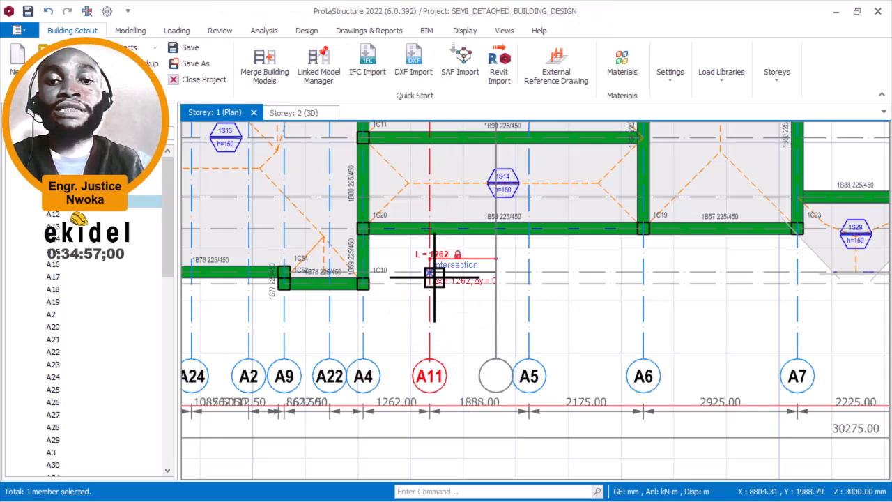
{"action": "key", "text": "Escape"}
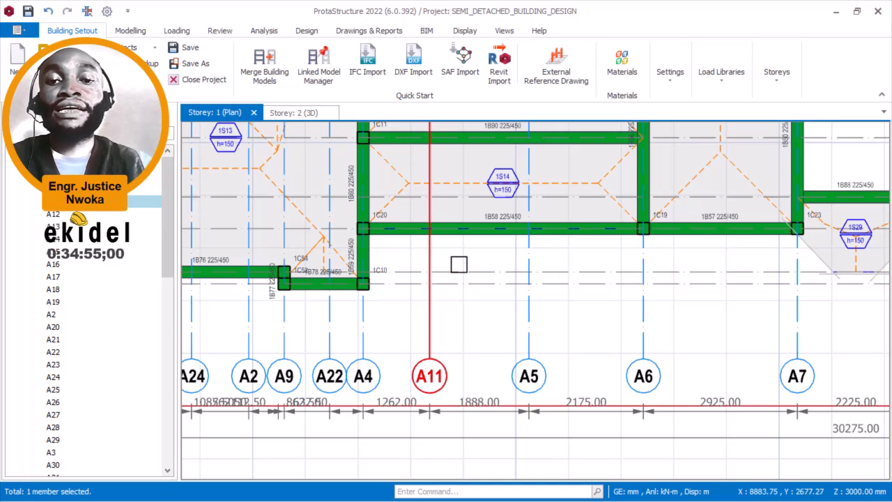
Step: Make the newly offset axis between A4 and A5 a hidden axis
{"action": "right_click", "coordinate": [459, 264]}
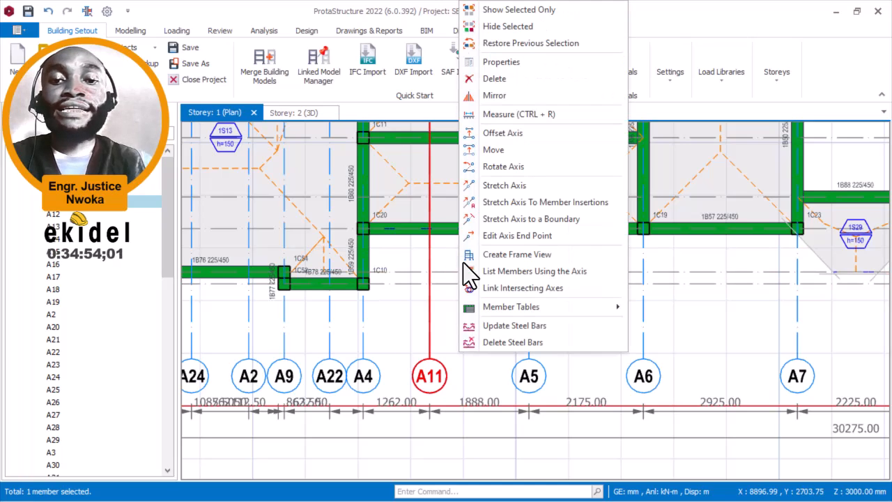
{"action": "left_click", "coordinate": [525, 68]}
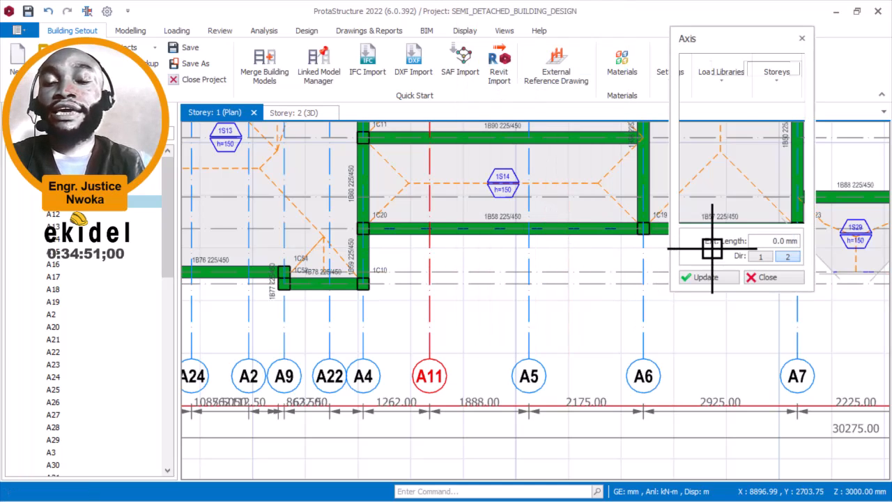
{"action": "left_click", "coordinate": [795, 213]}
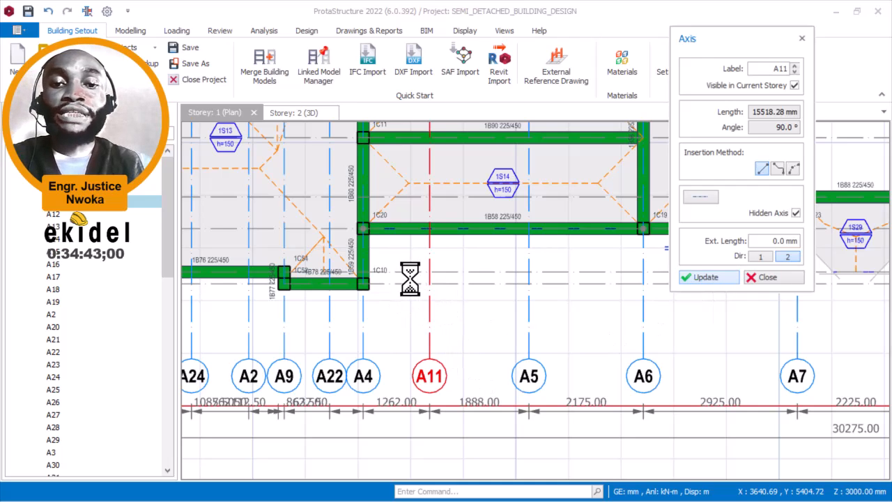
{"action": "key", "text": "Escape"}
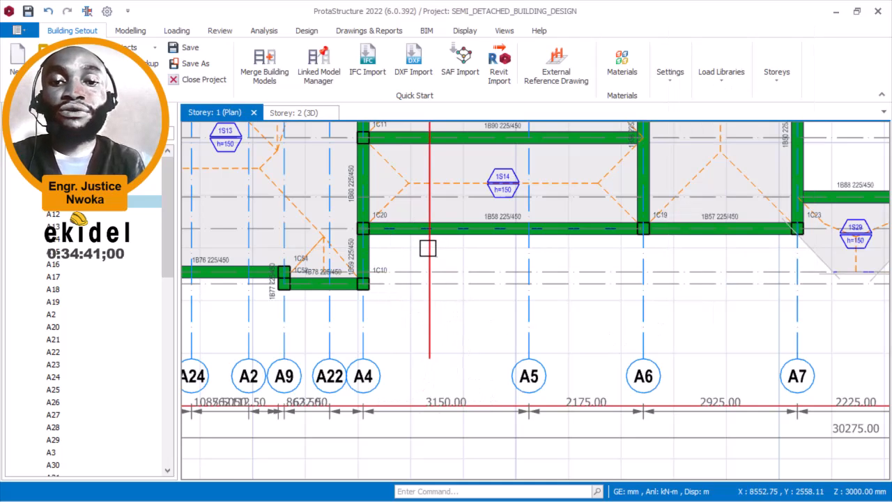
Step: Using beam 1B58's 225 x 450 mm section, insert two beams framing the WC projection from column 1C10 along the hidden axis to 1B58
{"action": "scroll", "coordinate": [429, 248], "scroll_direction": "up", "scroll_amount": 3}
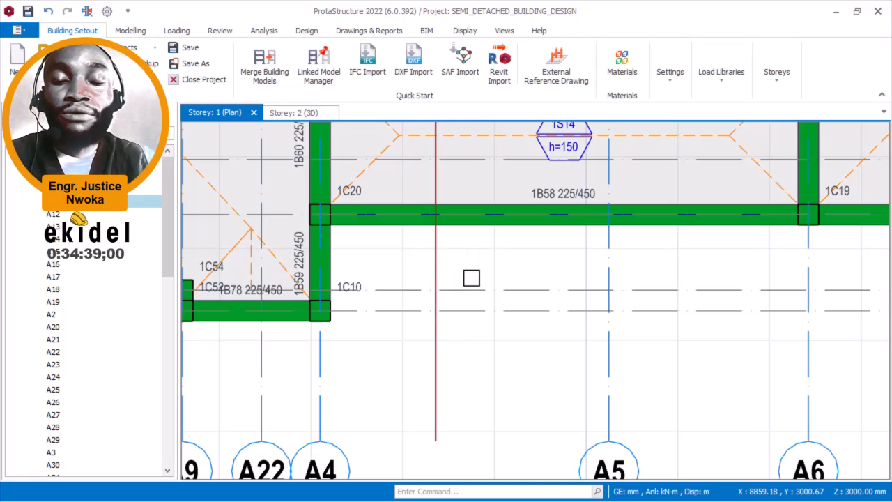
{"action": "scroll", "coordinate": [447, 277], "scroll_direction": "down", "scroll_amount": 2}
{"action": "middle_click_drag", "start_coordinate": [459, 272], "coordinate": [449, 314]}
{"action": "scroll", "coordinate": [416, 310], "scroll_direction": "up", "scroll_amount": 3}
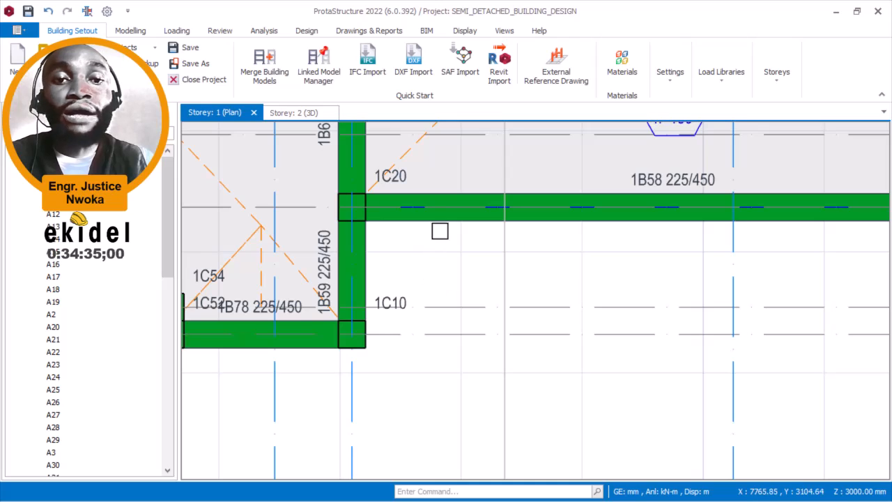
{"action": "left_click", "coordinate": [441, 220]}
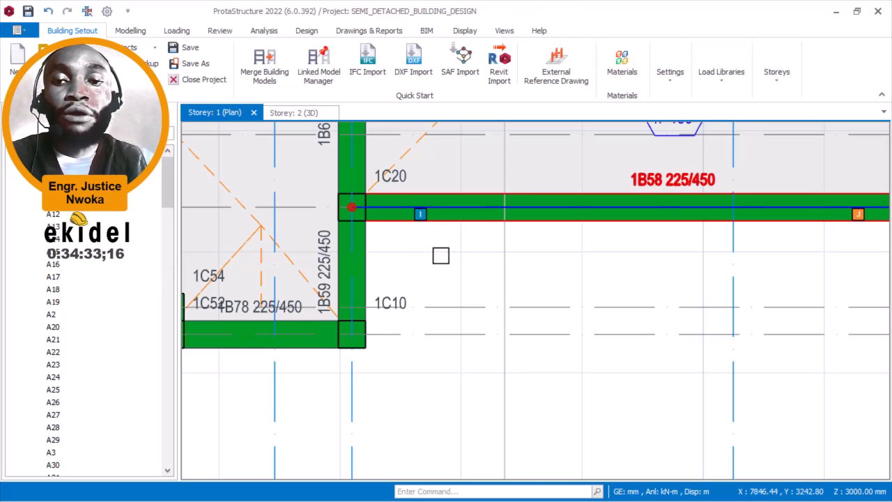
{"action": "right_click", "coordinate": [522, 139]}
{"action": "left_click", "coordinate": [561, 45]}
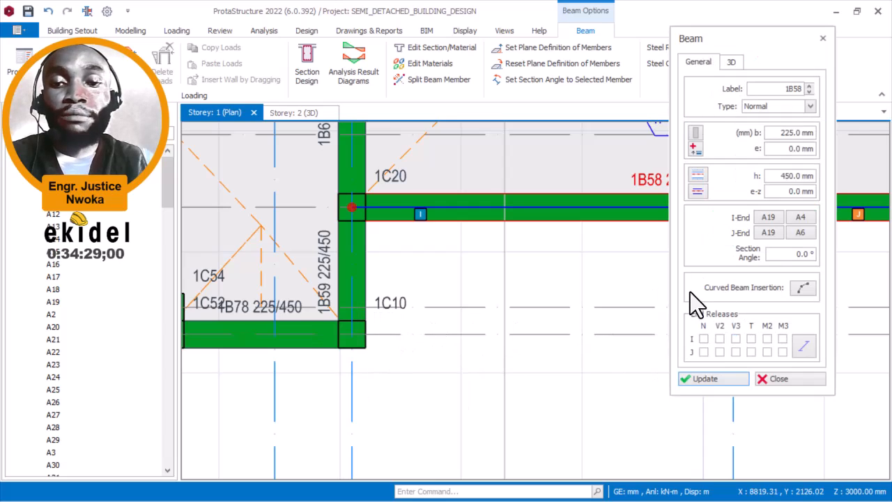
{"action": "scroll", "coordinate": [397, 333], "scroll_direction": "up", "scroll_amount": 2}
{"action": "left_click", "coordinate": [339, 344]}
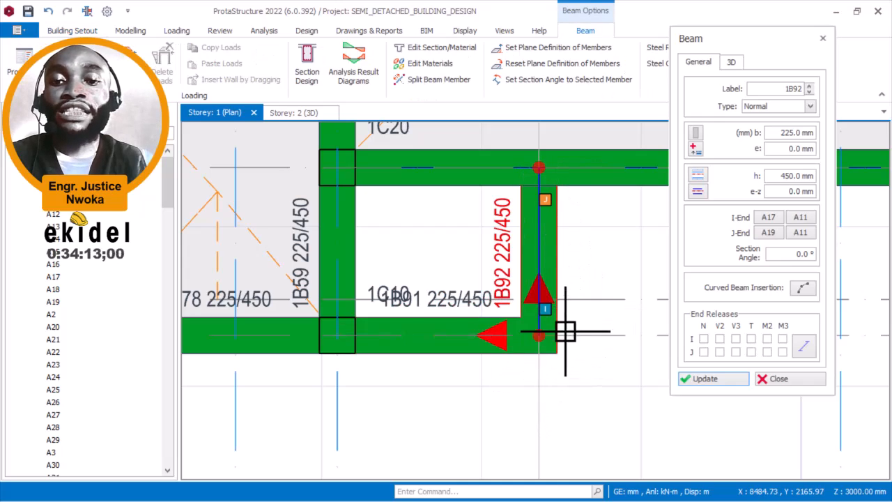
Step: Align the vertical projection beam 1B92 inside the hidden axis with an eccentricity of 112.5 mm and update it
{"action": "scroll", "coordinate": [561, 285], "scroll_direction": "up", "scroll_amount": 3}
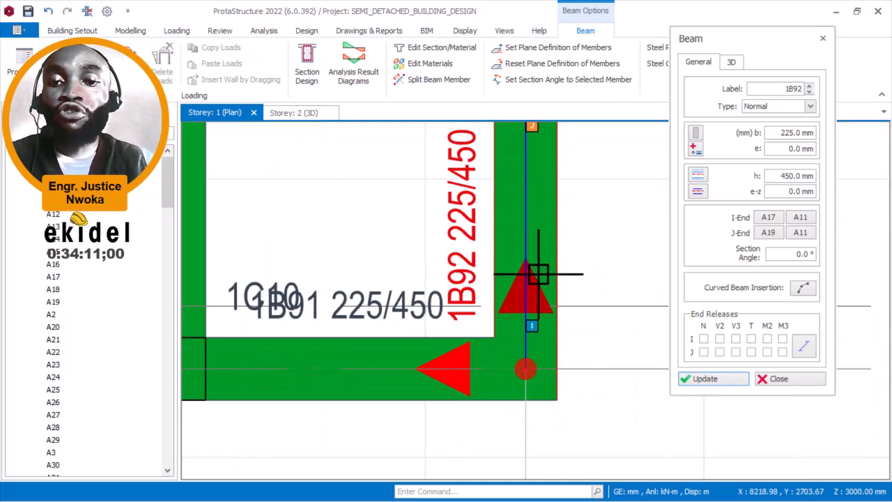
{"action": "left_click", "coordinate": [697, 191]}
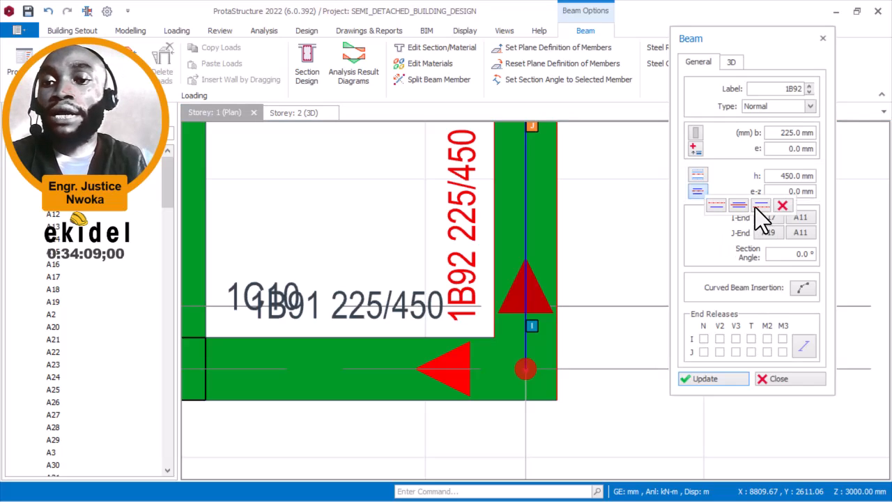
{"action": "left_click", "coordinate": [761, 205]}
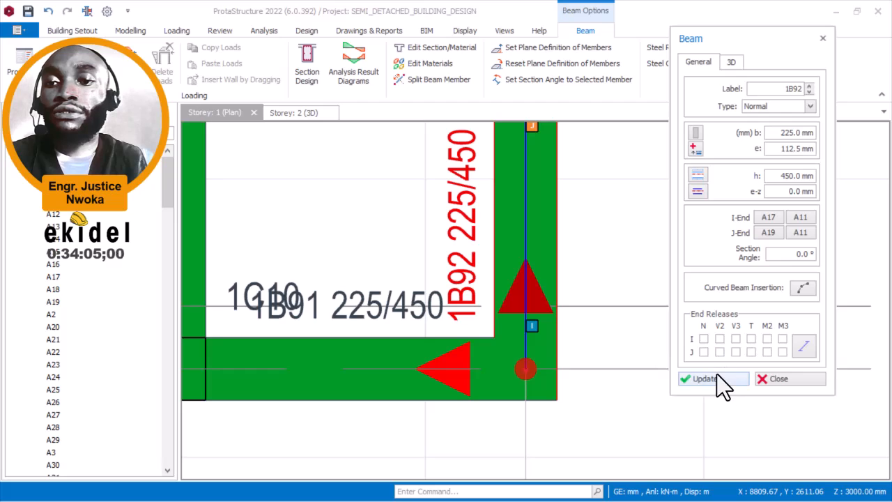
{"action": "left_click", "coordinate": [556, 364]}
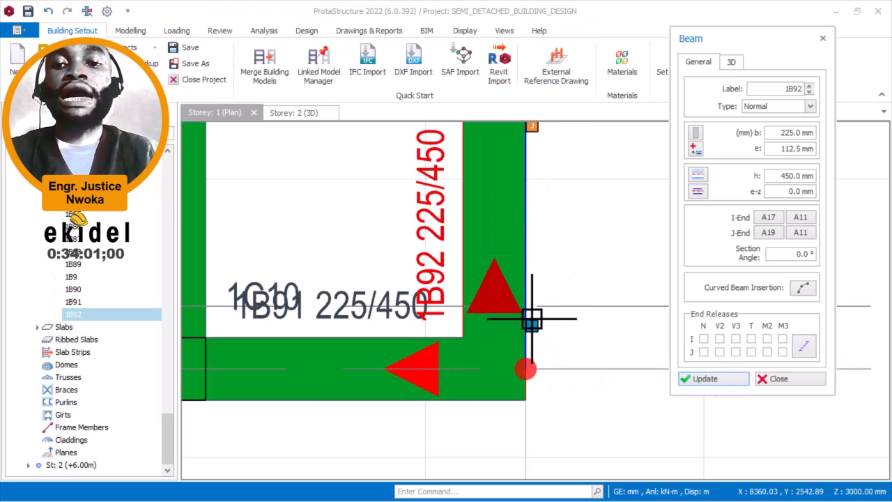
Step: Mark the vertical WC projection beam 1B92 as supported at both ends
{"action": "scroll", "coordinate": [533, 307], "scroll_direction": "down", "scroll_amount": 3}
{"action": "key", "text": "Escape"}
{"action": "scroll", "coordinate": [418, 355], "scroll_direction": "up", "scroll_amount": 2}
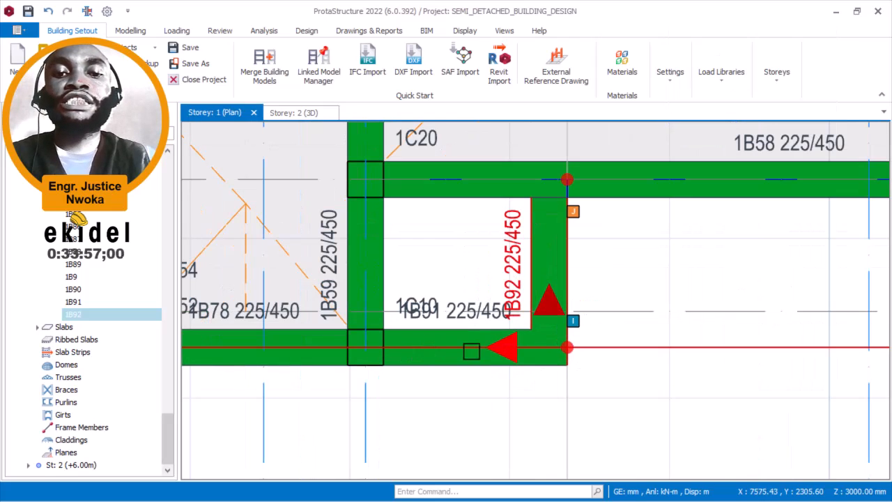
{"action": "scroll", "coordinate": [526, 344], "scroll_direction": "up", "scroll_amount": 2}
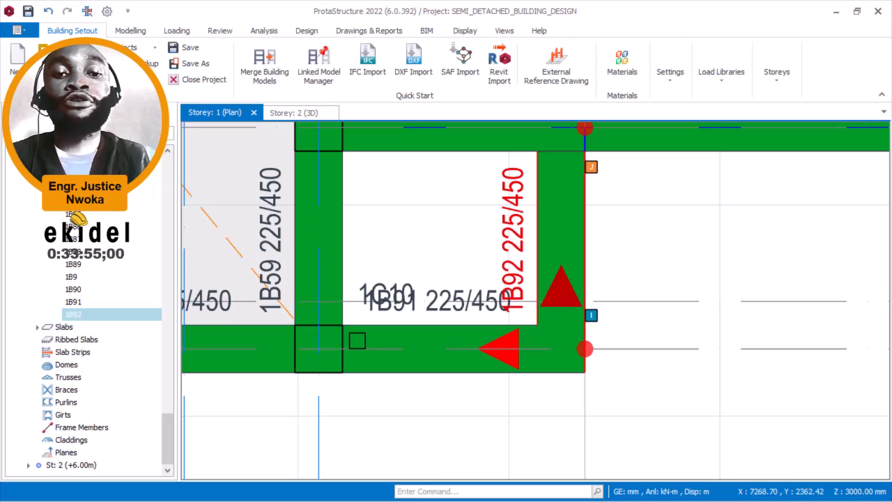
{"action": "scroll", "coordinate": [542, 338], "scroll_direction": "down", "scroll_amount": 1}
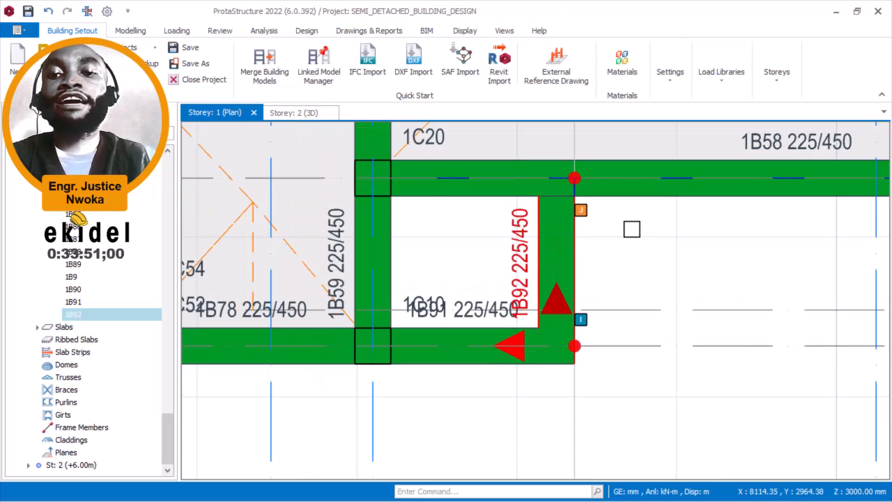
{"action": "left_click", "coordinate": [575, 236]}
{"action": "right_click", "coordinate": [618, 231]}
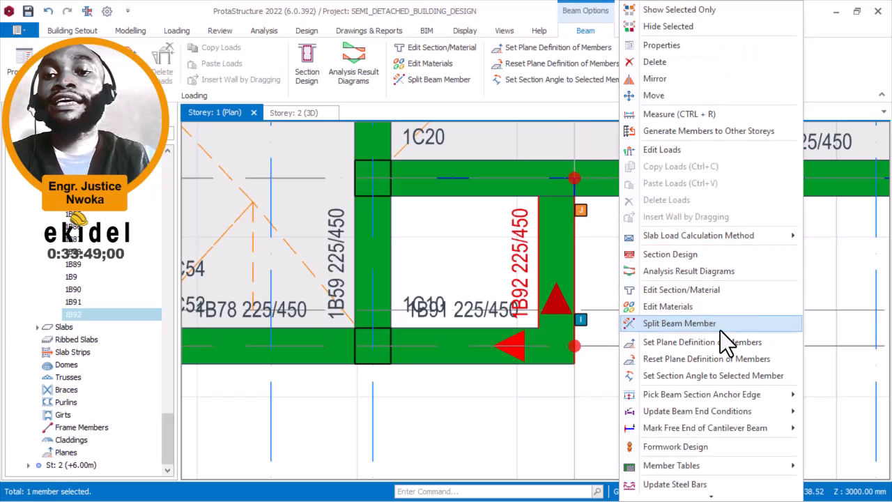
{"action": "mouse_move", "coordinate": [791, 431]}
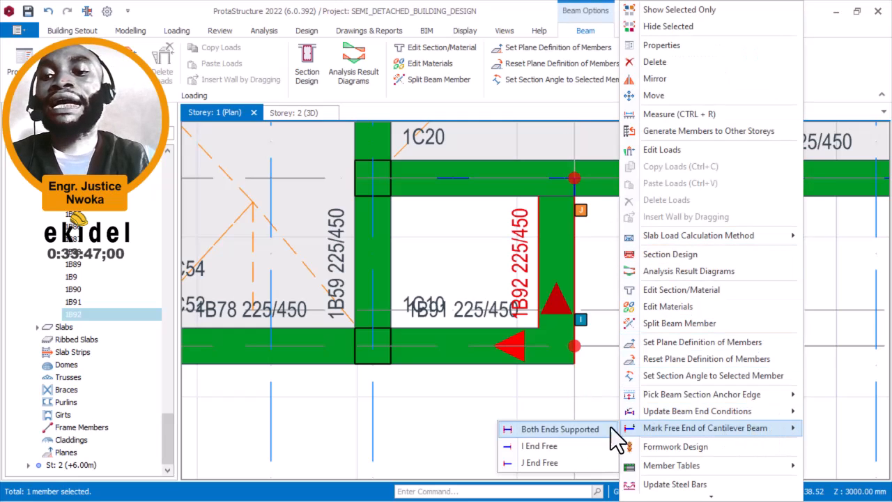
{"action": "left_click", "coordinate": [588, 429]}
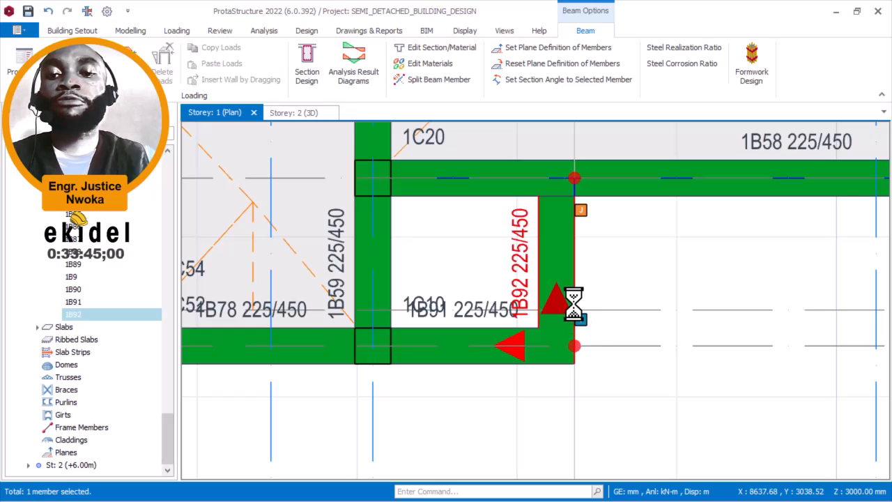
{"action": "scroll", "coordinate": [575, 286], "scroll_direction": "down", "scroll_amount": 2}
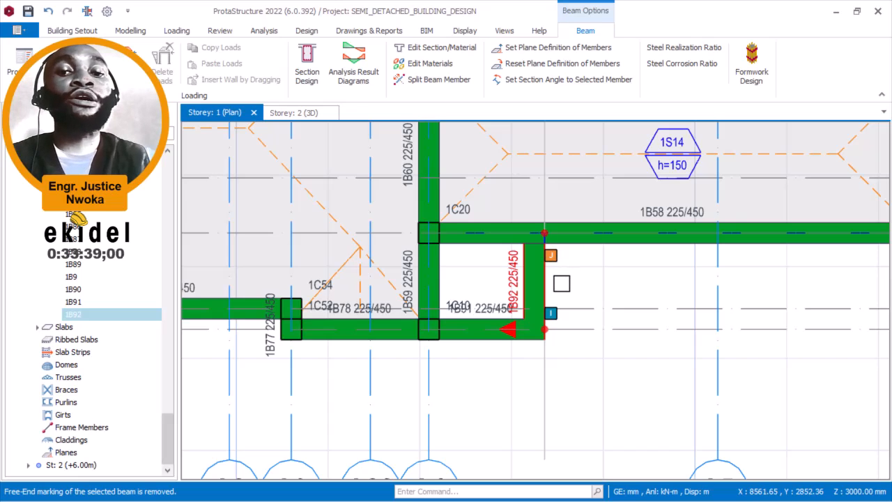
Step: Using slab 1S14's 150 mm properties, insert a slab by beam region inside the WC projection bounded by 1B91, 1B92, 1B58 and 1B59
{"action": "scroll", "coordinate": [561, 282], "scroll_direction": "down", "scroll_amount": 3}
{"action": "scroll", "coordinate": [527, 342], "scroll_direction": "up", "scroll_amount": 3}
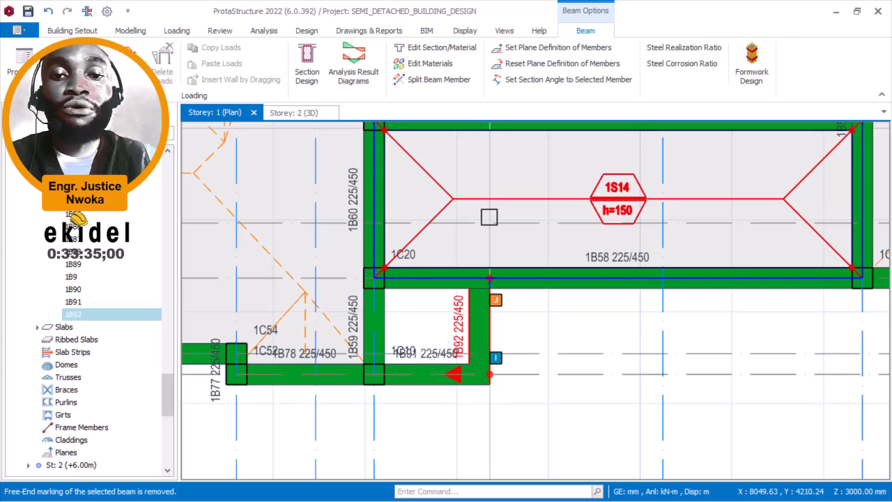
{"action": "key", "text": "Escape"}
{"action": "right_click", "coordinate": [571, 255]}
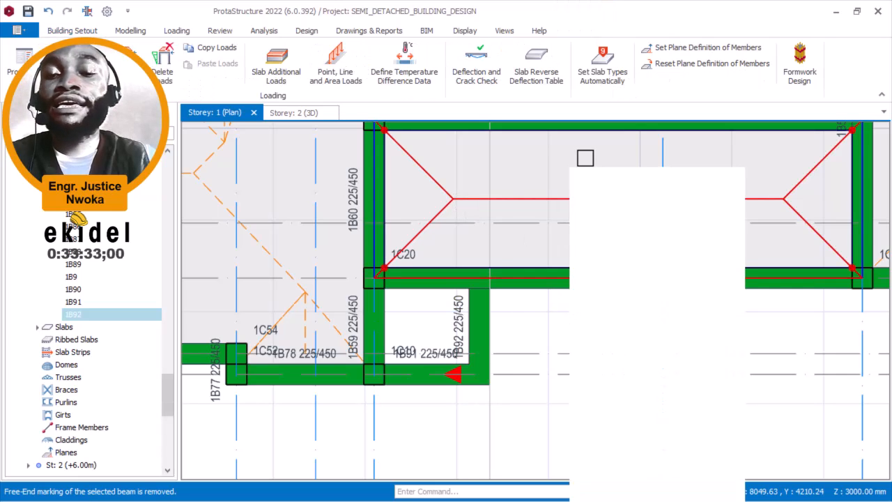
{"action": "left_click", "coordinate": [607, 224]}
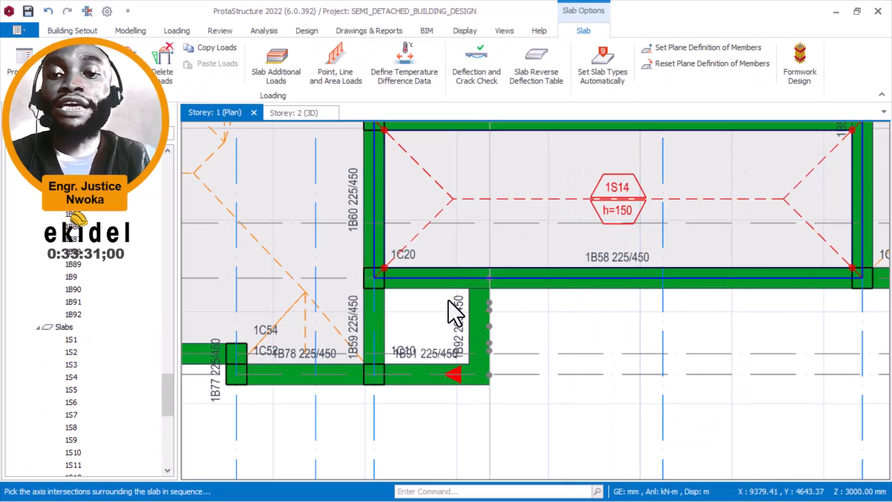
{"action": "scroll", "coordinate": [424, 355], "scroll_direction": "up", "scroll_amount": 2}
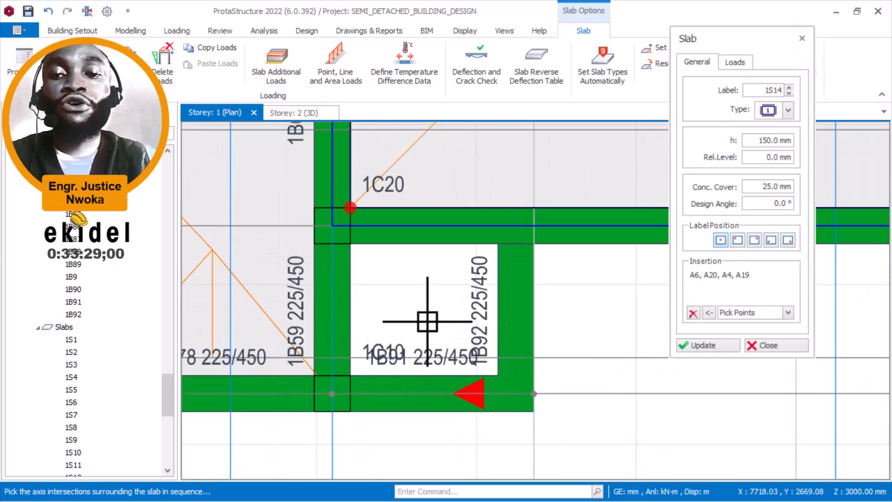
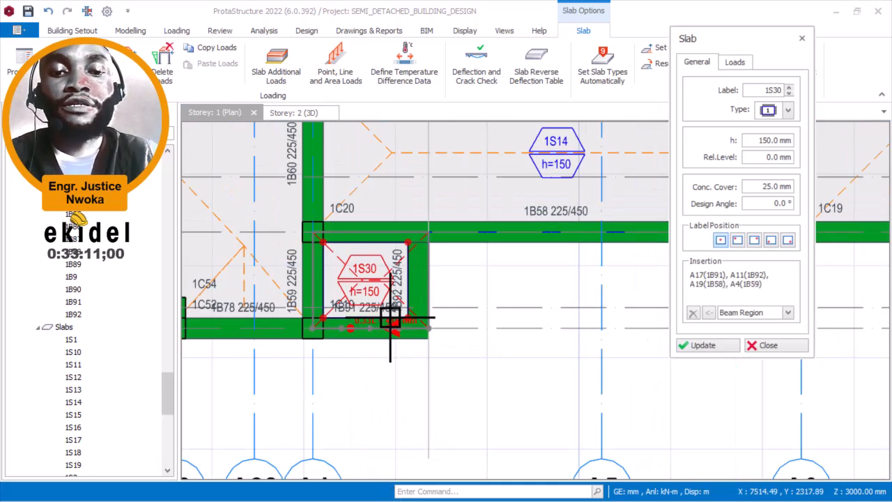
Step: Offset axis A29 by 1262 mm towards axis A30 for the mirrored WC projection
{"action": "scroll", "coordinate": [315, 297], "scroll_direction": "down", "scroll_amount": 2}
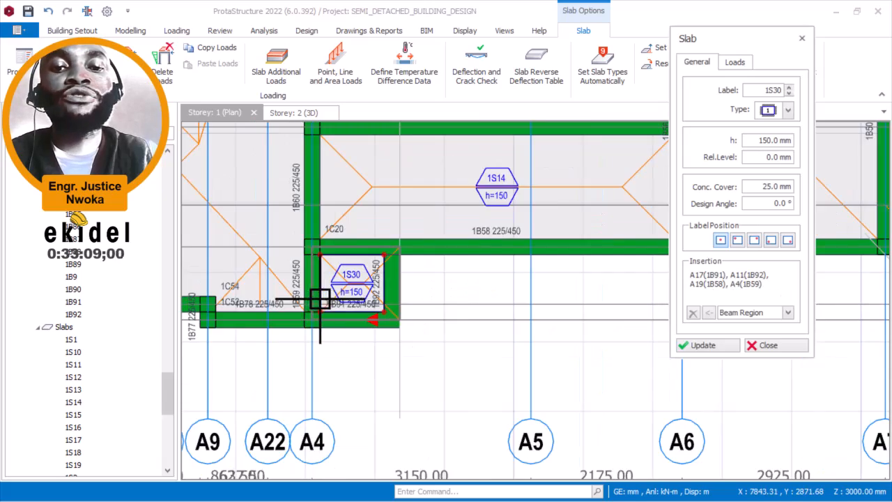
{"action": "scroll", "coordinate": [325, 299], "scroll_direction": "down", "scroll_amount": 3}
{"action": "middle_click_drag", "start_coordinate": [508, 311], "coordinate": [336, 308]}
{"action": "scroll", "coordinate": [381, 304], "scroll_direction": "down", "scroll_amount": 1}
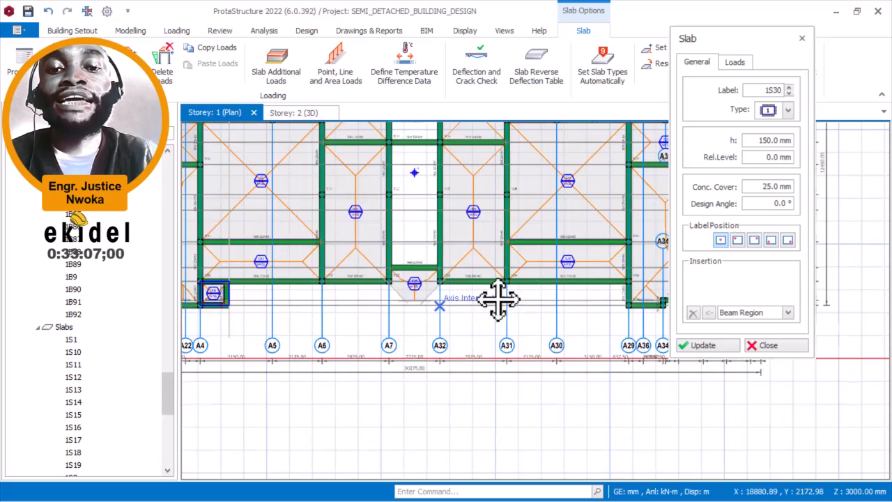
{"action": "middle_click_drag", "start_coordinate": [549, 300], "coordinate": [424, 302]}
{"action": "scroll", "coordinate": [370, 308], "scroll_direction": "up", "scroll_amount": 6}
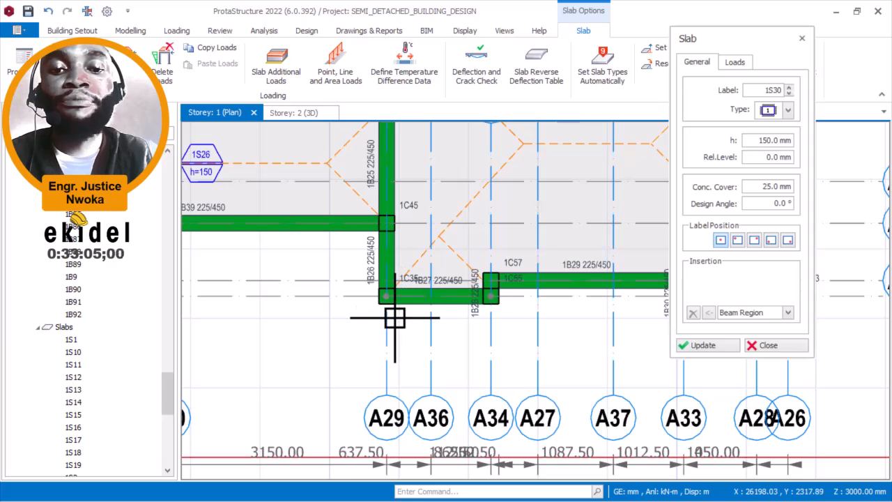
{"action": "key", "text": "Escape"}
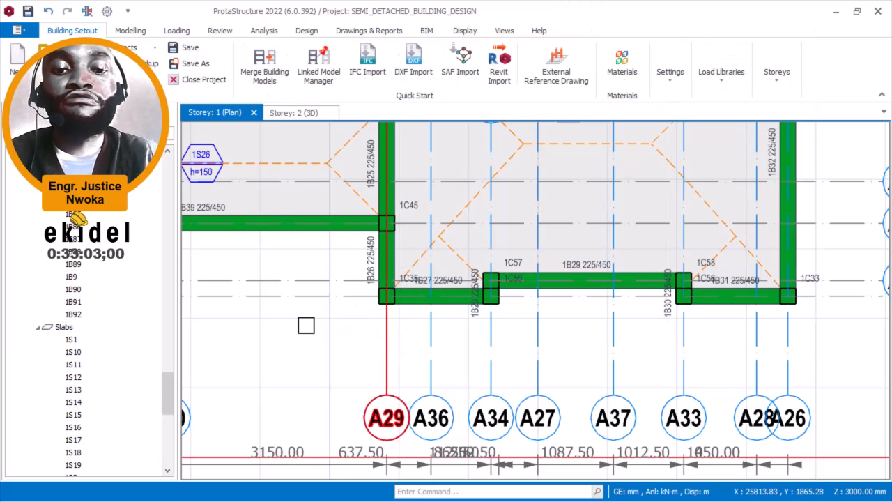
{"action": "right_click", "coordinate": [325, 281]}
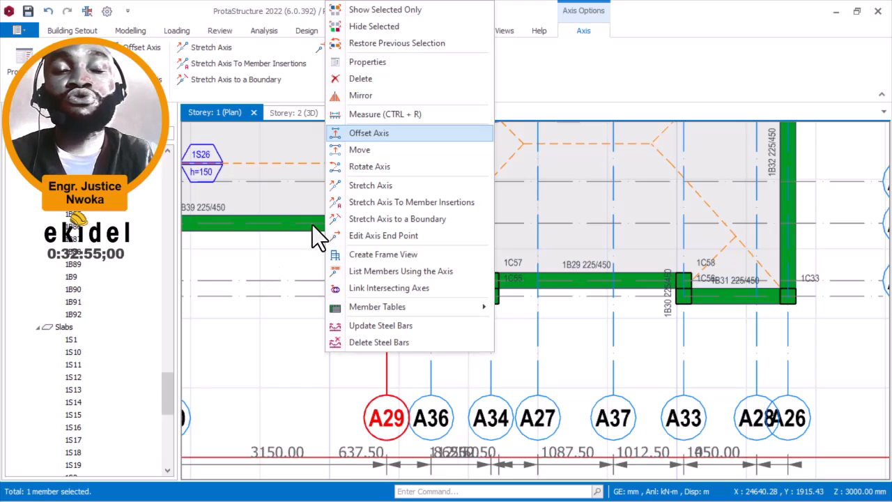
{"action": "left_click", "coordinate": [372, 143]}
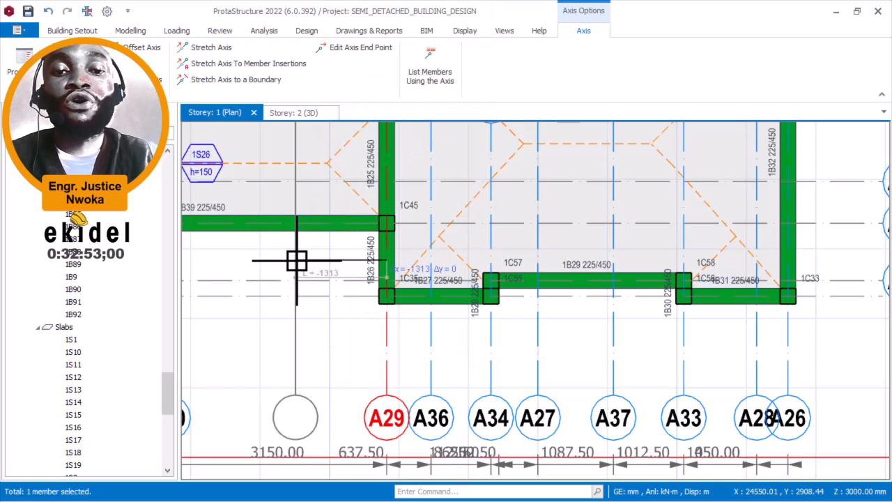
{"action": "key", "text": "Tab"}
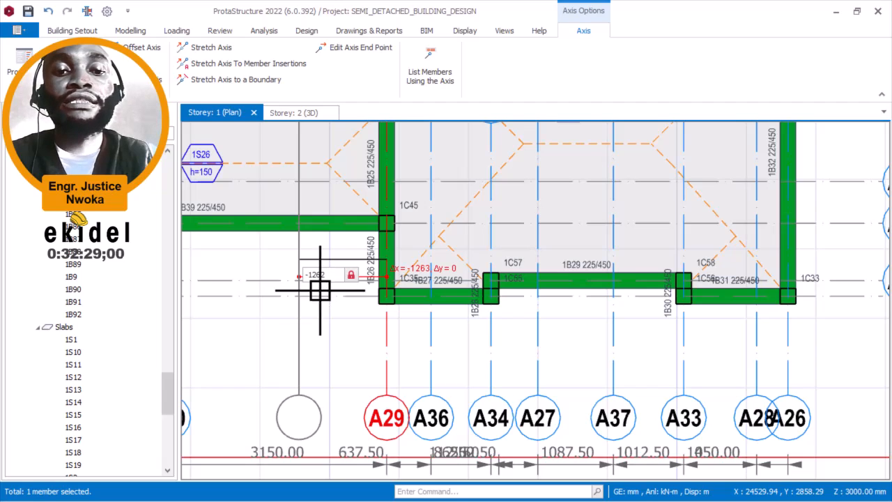
{"action": "left_click", "coordinate": [374, 477]}
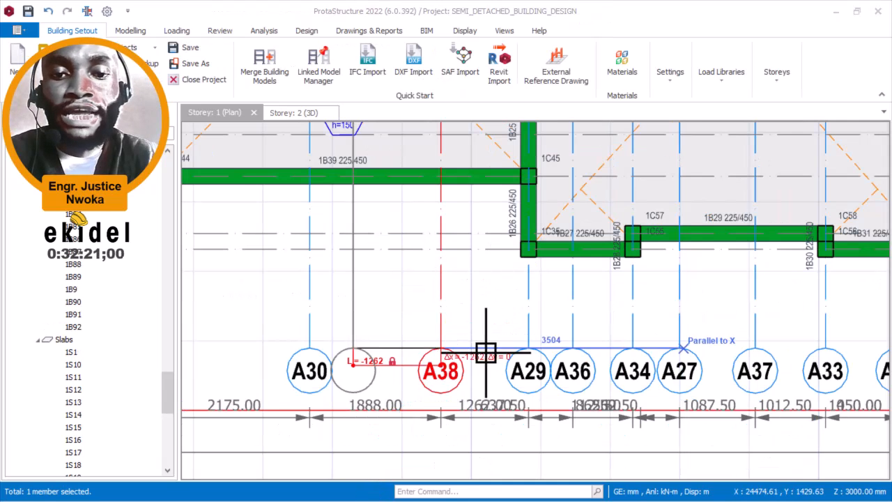
{"action": "scroll", "coordinate": [448, 390], "scroll_direction": "up", "scroll_amount": 2}
{"action": "scroll", "coordinate": [471, 286], "scroll_direction": "down", "scroll_amount": 2}
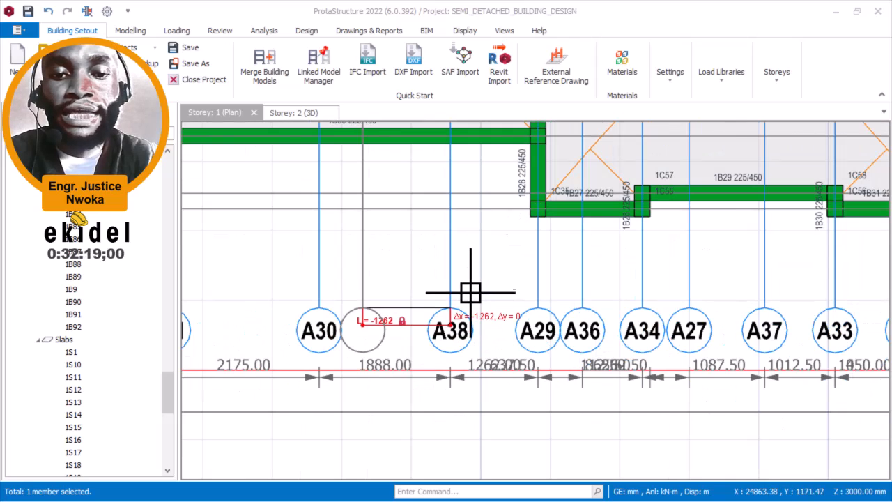
{"action": "scroll", "coordinate": [457, 259], "scroll_direction": "down", "scroll_amount": 3}
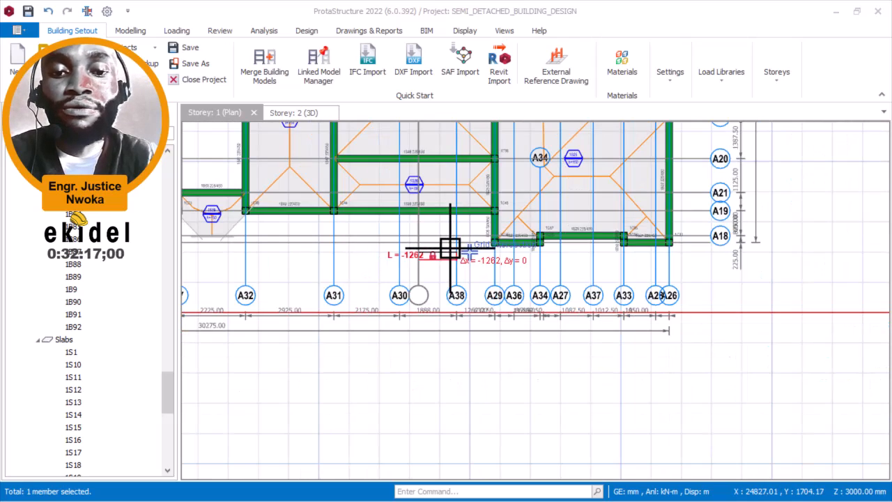
{"action": "scroll", "coordinate": [454, 251], "scroll_direction": "up", "scroll_amount": 3}
{"action": "key", "text": "Escape"}
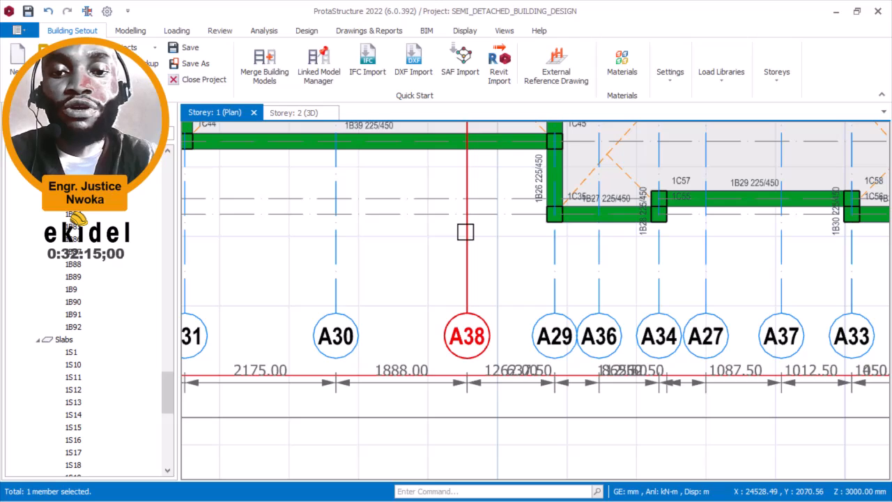
Step: Make the newly offset axis between A30 and A29 a hidden axis
{"action": "right_click", "coordinate": [466, 216]}
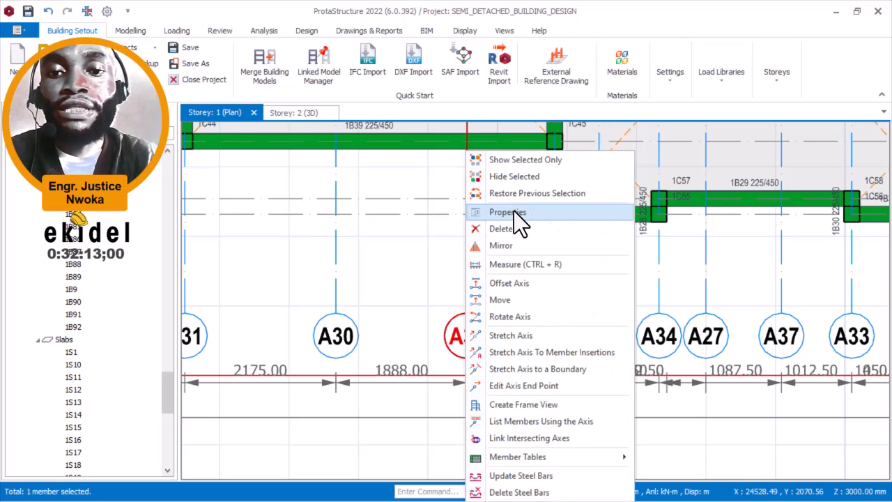
{"action": "left_click", "coordinate": [514, 212]}
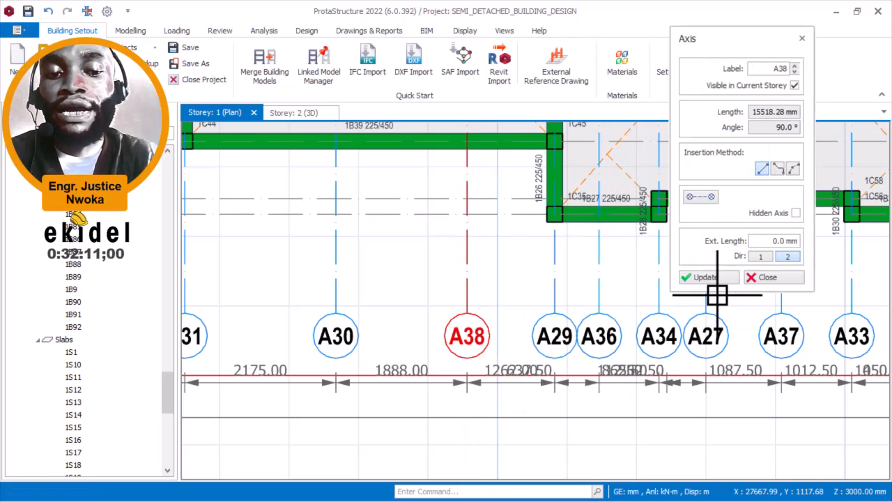
{"action": "left_click", "coordinate": [796, 212]}
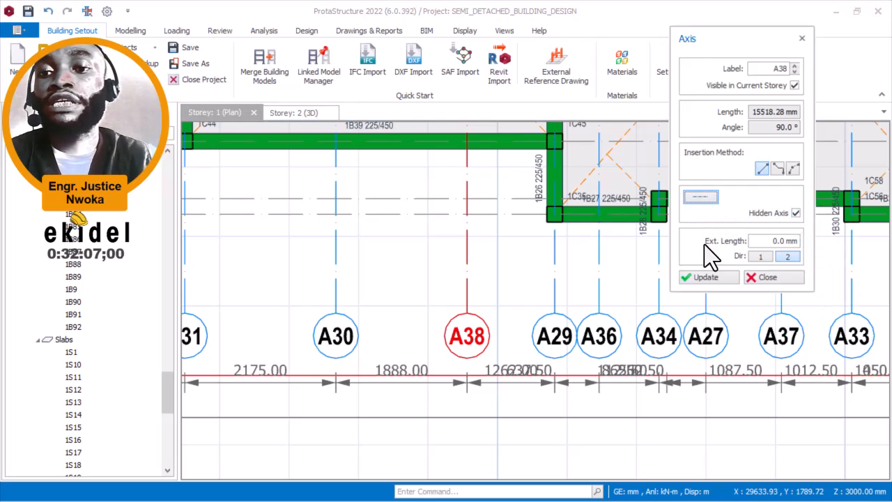
{"action": "left_click", "coordinate": [699, 276]}
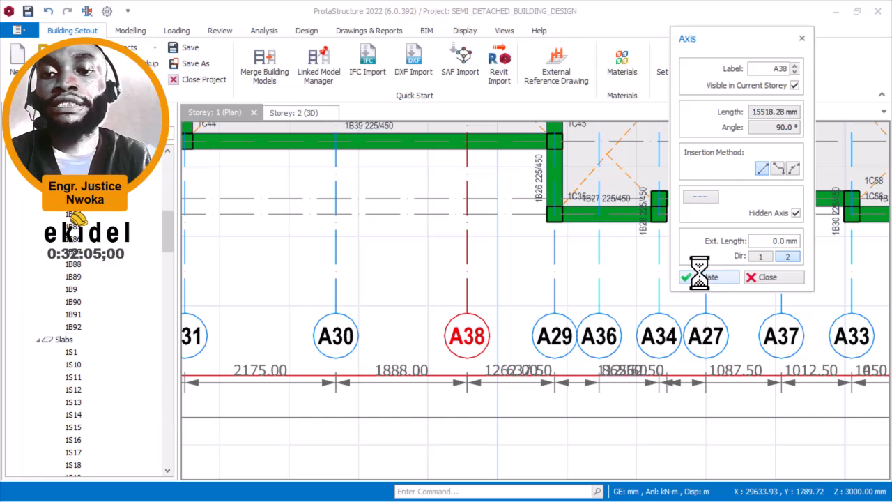
{"action": "left_click", "coordinate": [776, 275]}
Step: Using beam 1B27's 225 x 450 mm section, insert two beams framing the mirrored WC projection from column 1C35 along the hidden axis to 1B39
{"action": "scroll", "coordinate": [571, 297], "scroll_direction": "down", "scroll_amount": 5}
{"action": "scroll", "coordinate": [558, 293], "scroll_direction": "up", "scroll_amount": 5}
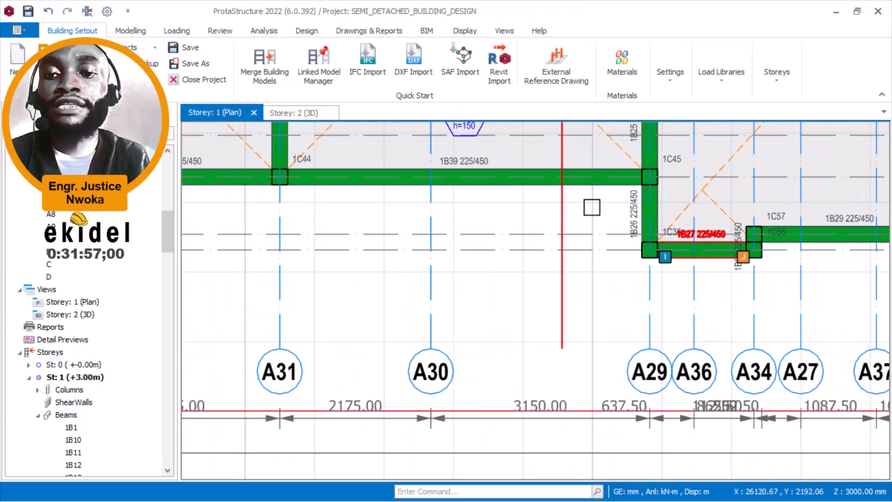
{"action": "right_click", "coordinate": [591, 207]}
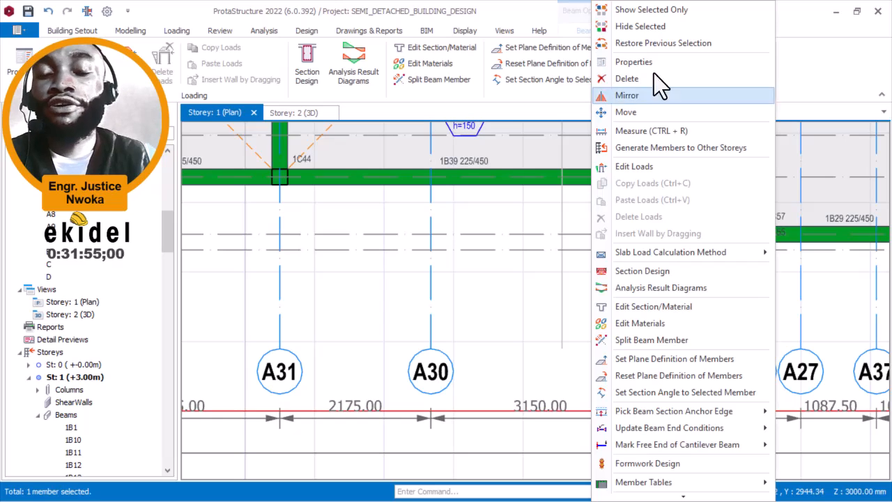
{"action": "left_click", "coordinate": [655, 67]}
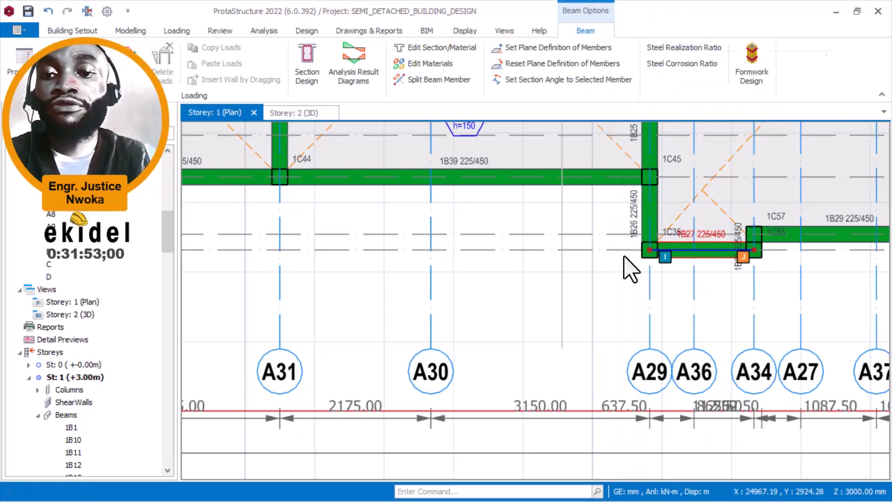
{"action": "scroll", "coordinate": [655, 253], "scroll_direction": "up", "scroll_amount": 5}
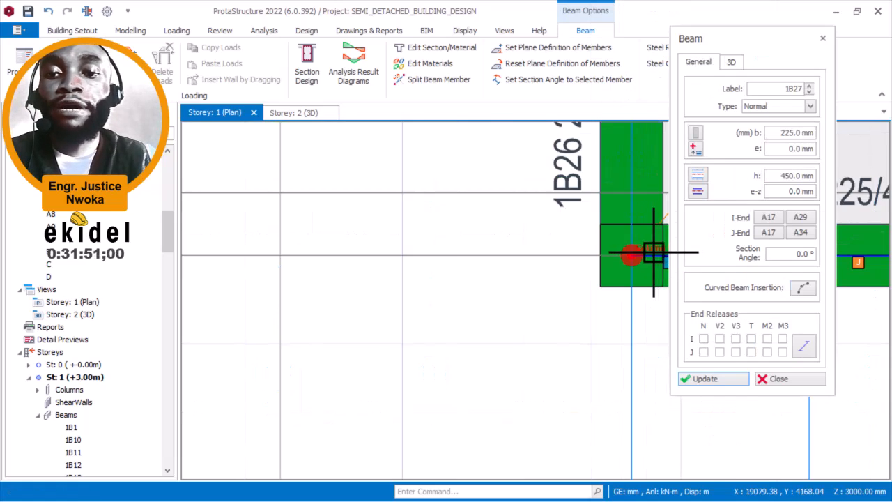
{"action": "scroll", "coordinate": [541, 259], "scroll_direction": "down", "scroll_amount": 4}
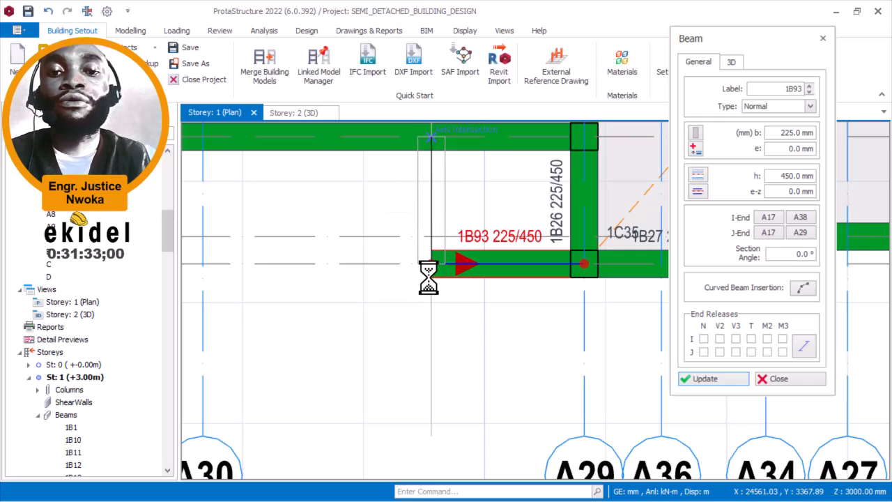
Step: Align the vertical projection beam 1B94 inside the hidden axis with an eccentricity of -112.5 mm and update it
{"action": "left_click", "coordinate": [697, 193]}
{"action": "left_click", "coordinate": [718, 206]}
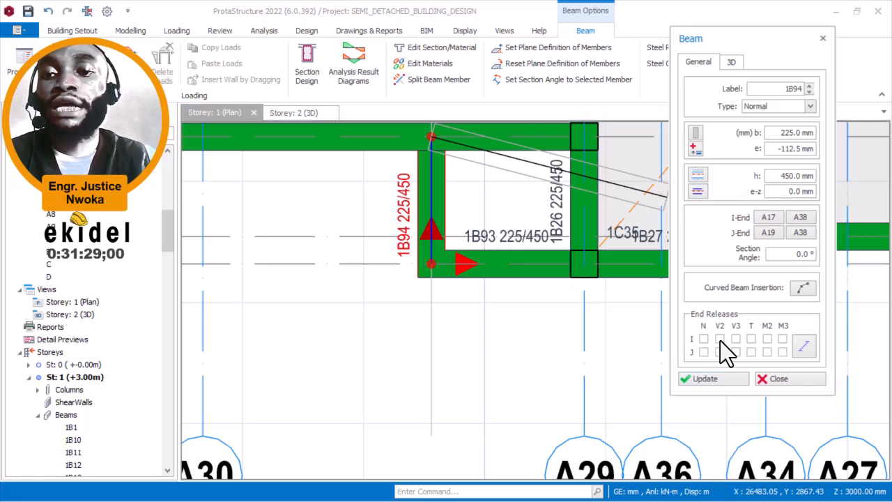
{"action": "left_click", "coordinate": [705, 380]}
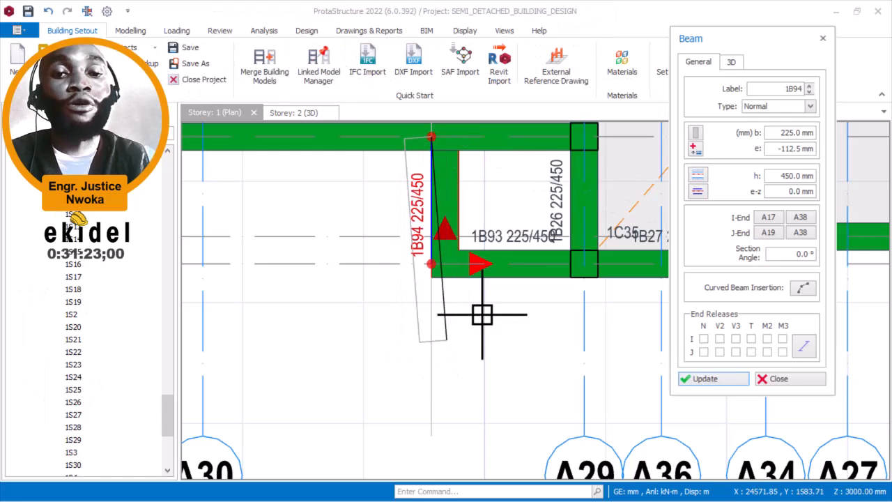
{"action": "key", "text": "Escape"}
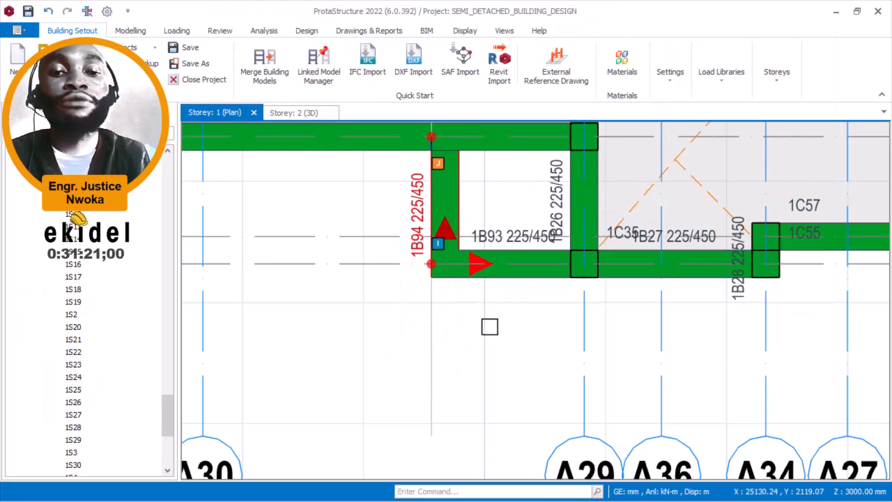
Step: Remove the cantilever free-end marking from the vertical projection beam 1B94
{"action": "scroll", "coordinate": [436, 209], "scroll_direction": "up", "scroll_amount": 2}
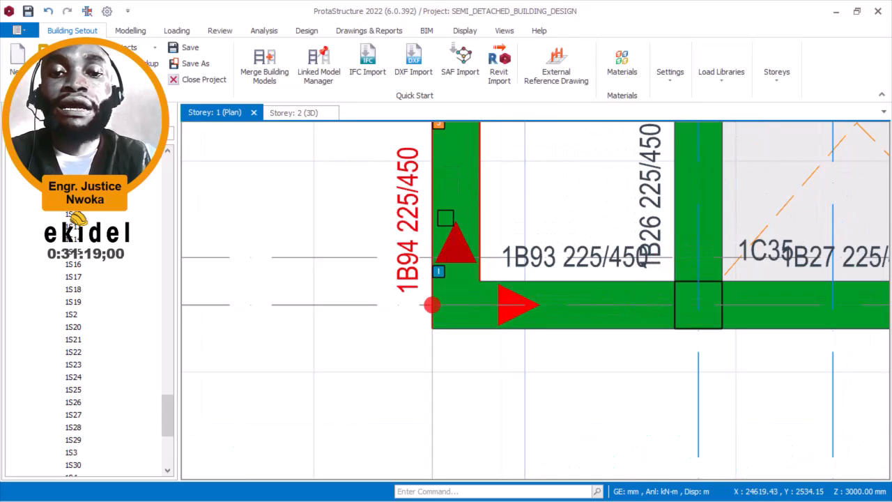
{"action": "right_click", "coordinate": [539, 228]}
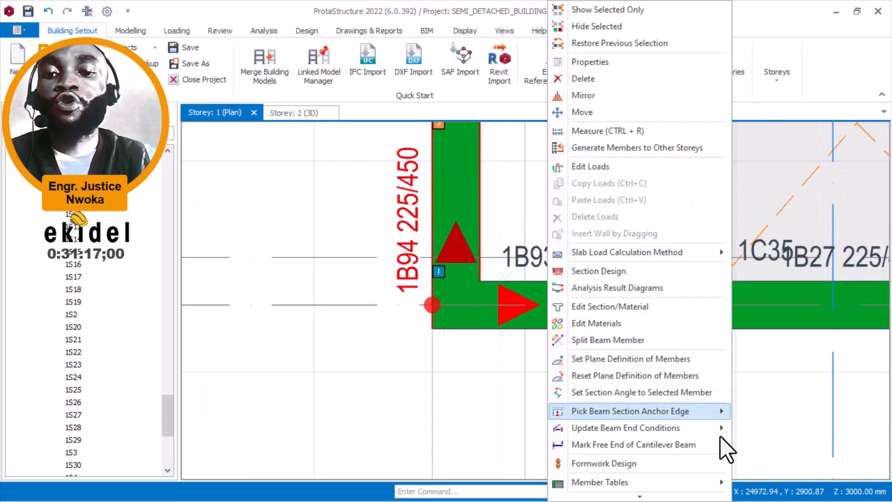
{"action": "mouse_move", "coordinate": [719, 446]}
{"action": "left_click", "coordinate": [760, 444]}
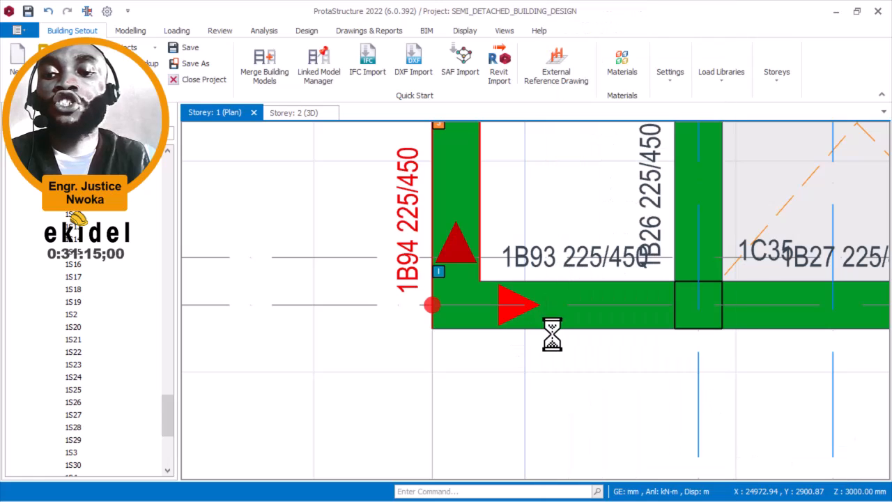
{"action": "scroll", "coordinate": [505, 306], "scroll_direction": "down", "scroll_amount": 5}
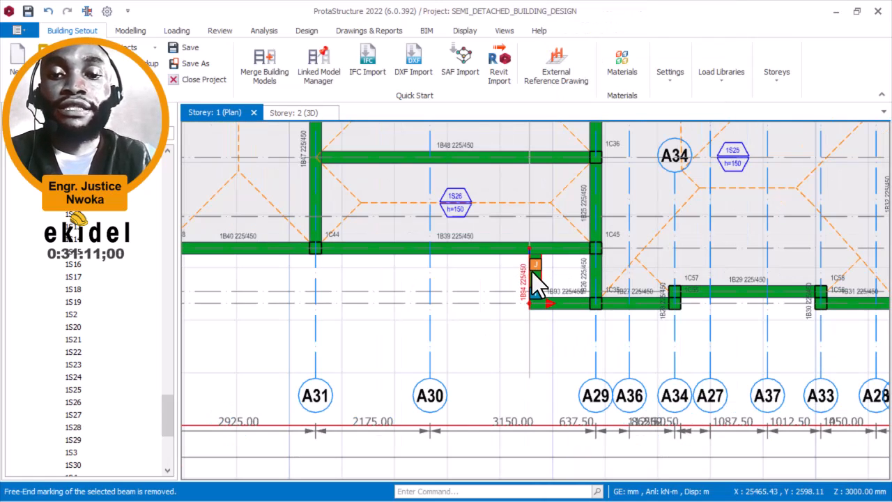
{"action": "scroll", "coordinate": [547, 283], "scroll_direction": "up", "scroll_amount": 4}
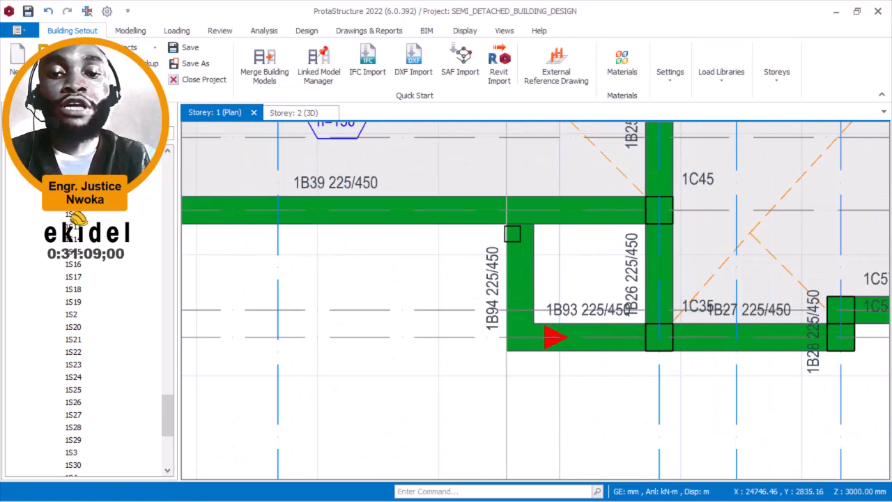
{"action": "scroll", "coordinate": [522, 255], "scroll_direction": "down", "scroll_amount": 3}
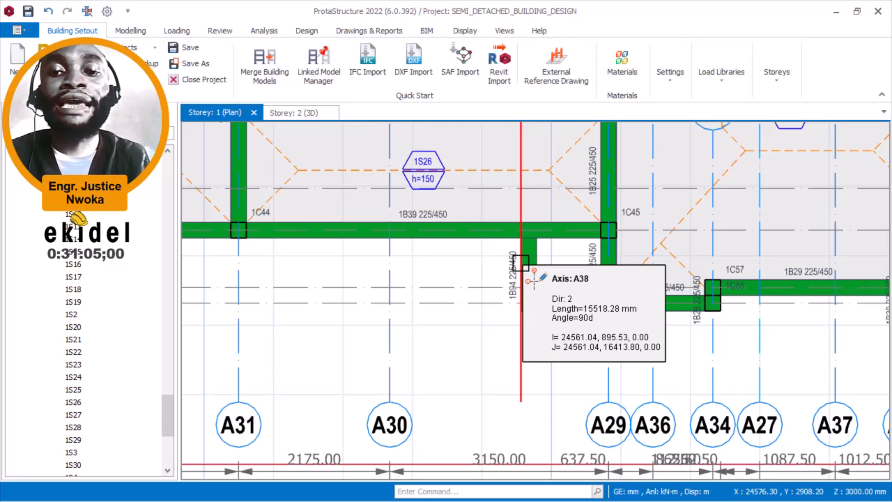
{"action": "scroll", "coordinate": [528, 290], "scroll_direction": "down", "scroll_amount": 2}
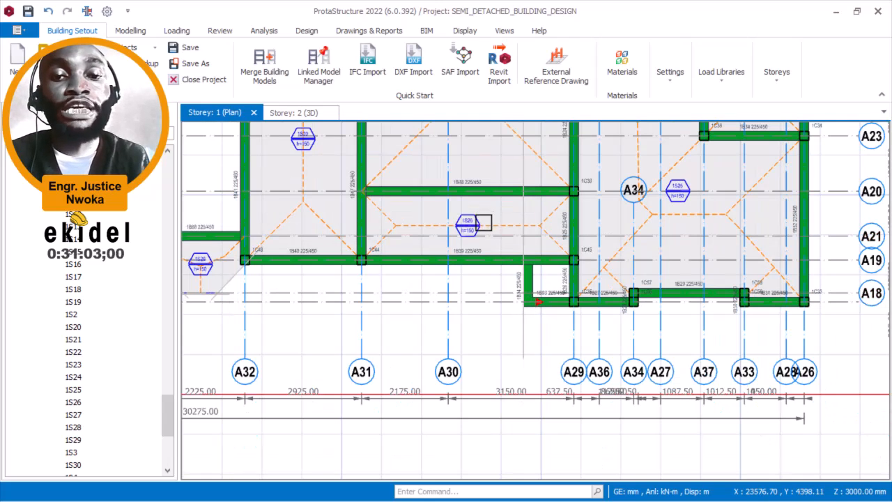
Step: Using slab 1S26's 150 mm thickness, insert a slab in the beam region enclosed by 1B93, 1B26, 1B39 and 1B94
{"action": "mouse_move", "coordinate": [481, 226]}
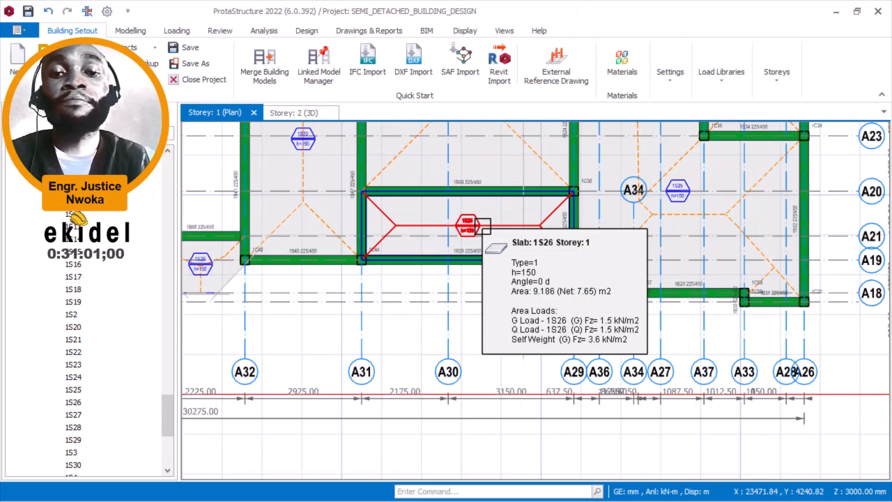
{"action": "left_click", "coordinate": [496, 216]}
{"action": "scroll", "coordinate": [496, 216], "scroll_direction": "up", "scroll_amount": 1}
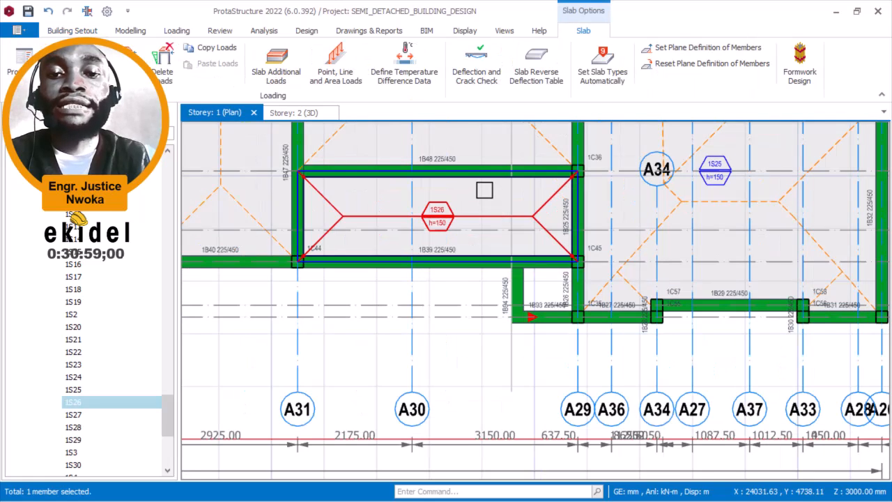
{"action": "right_click", "coordinate": [484, 188]}
{"action": "key", "text": "Escape"}
{"action": "key", "text": "Escape"}
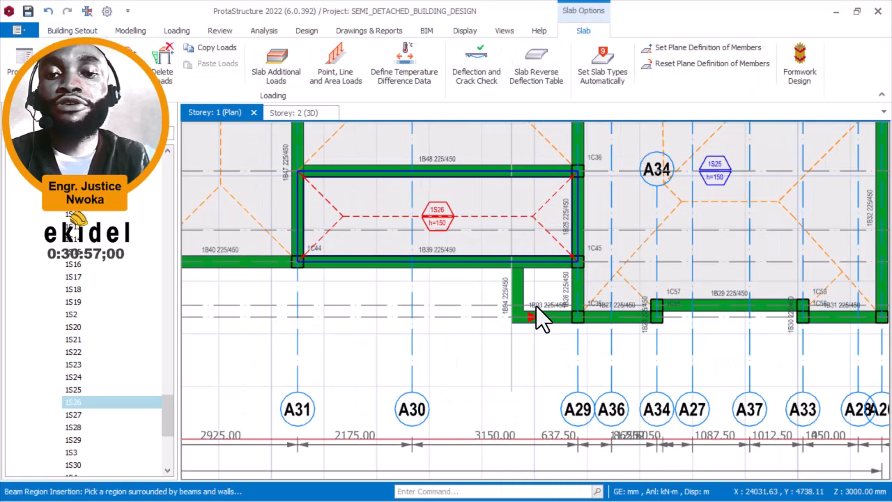
{"action": "left_click", "coordinate": [554, 292]}
{"action": "scroll", "coordinate": [557, 296], "scroll_direction": "up", "scroll_amount": 3}
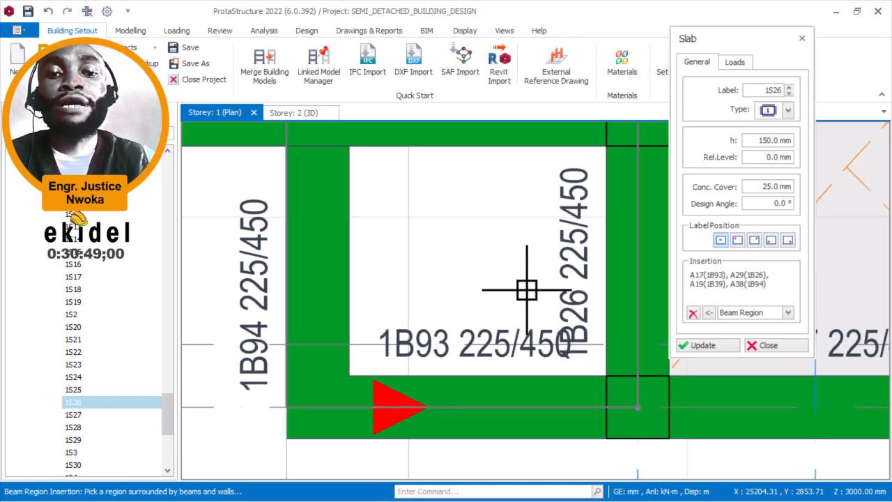
{"action": "left_click", "coordinate": [526, 290]}
{"action": "scroll", "coordinate": [534, 283], "scroll_direction": "down", "scroll_amount": 5}
{"action": "middle_click_drag", "start_coordinate": [427, 280], "coordinate": [563, 279]}
{"action": "scroll", "coordinate": [428, 265], "scroll_direction": "up", "scroll_amount": 4}
{"action": "key", "text": "Escape"}
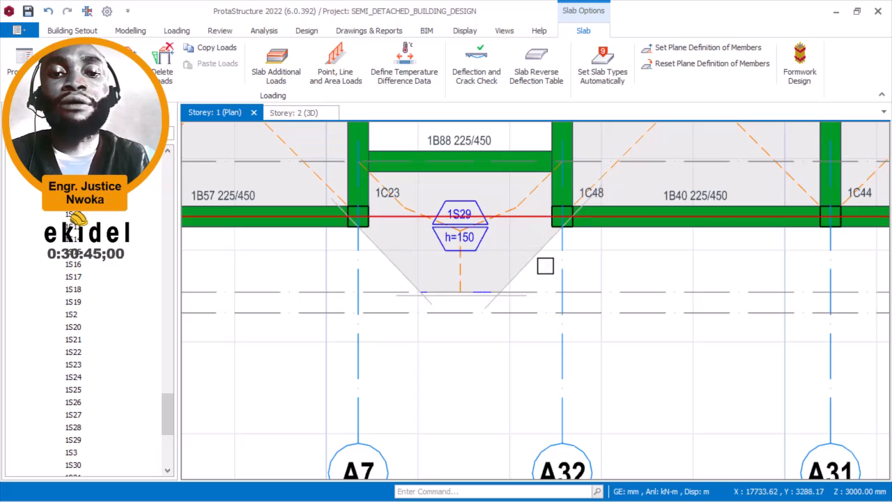
{"action": "middle_click_drag", "start_coordinate": [419, 252], "coordinate": [416, 307]}
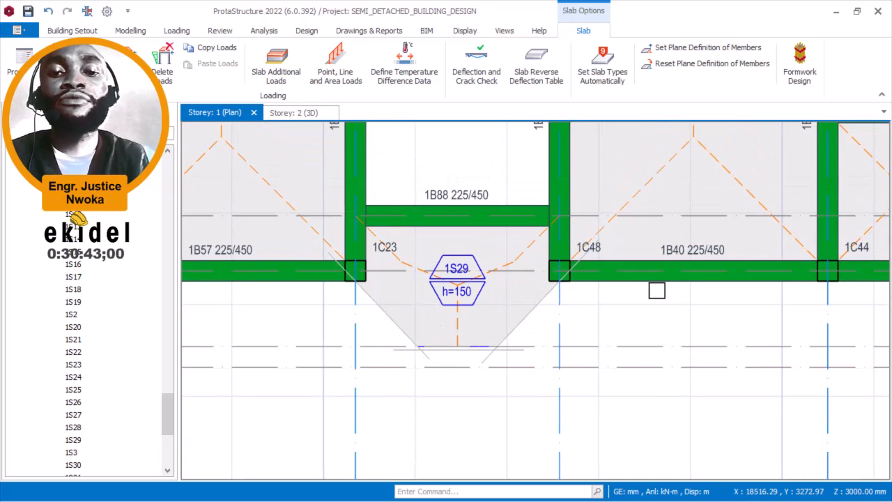
{"action": "left_click", "coordinate": [617, 304]}
{"action": "right_click", "coordinate": [620, 300]}
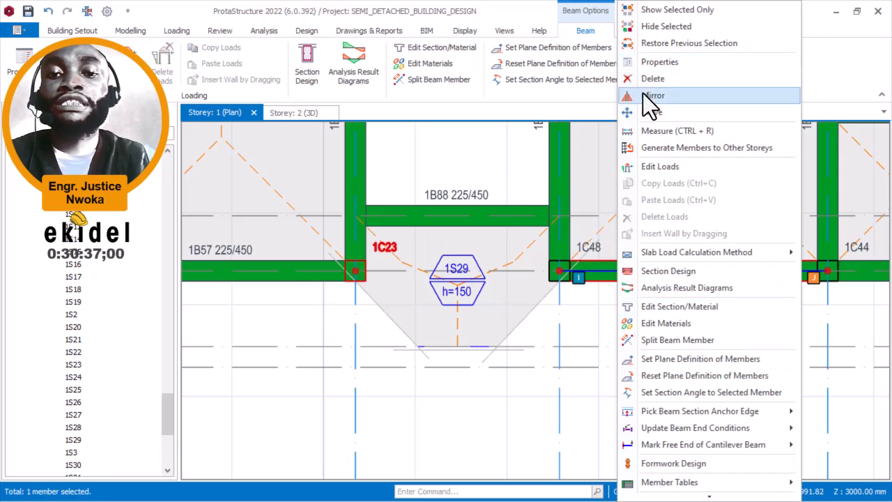
{"action": "left_click", "coordinate": [663, 62]}
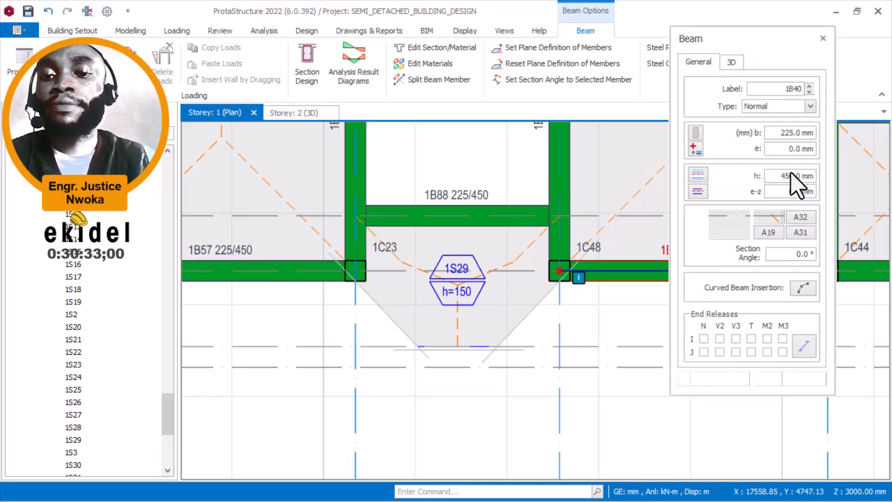
{"action": "left_click", "coordinate": [776, 175]}
{"action": "type", "text": "300"}
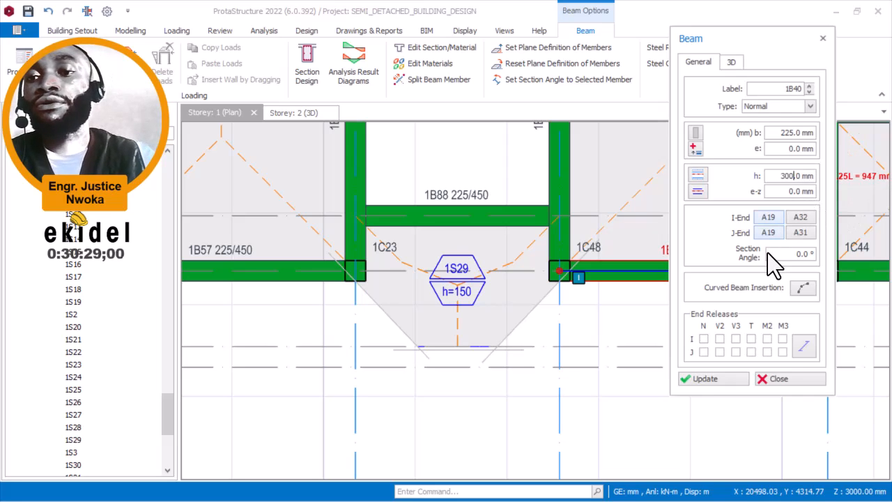
{"action": "scroll", "coordinate": [457, 355], "scroll_direction": "up", "scroll_amount": 4}
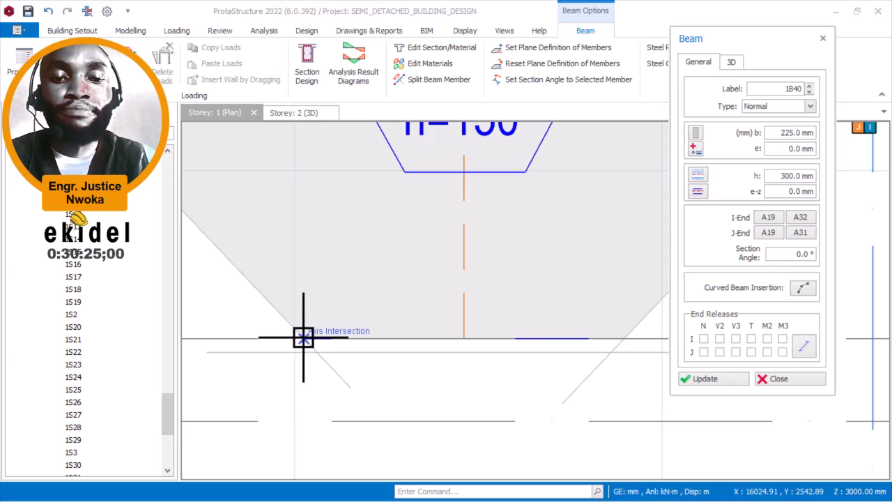
{"action": "scroll", "coordinate": [302, 337], "scroll_direction": "down", "scroll_amount": 3}
{"action": "scroll", "coordinate": [456, 374], "scroll_direction": "down", "scroll_amount": 1}
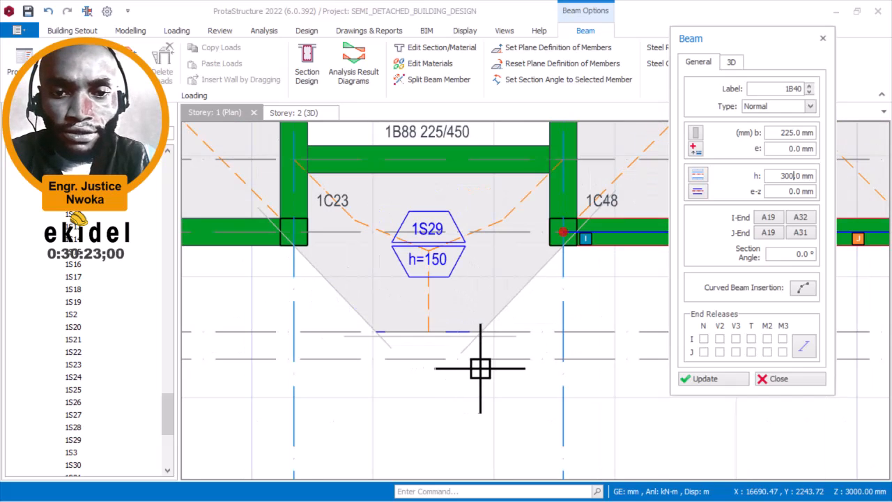
{"action": "scroll", "coordinate": [415, 347], "scroll_direction": "up", "scroll_amount": 2}
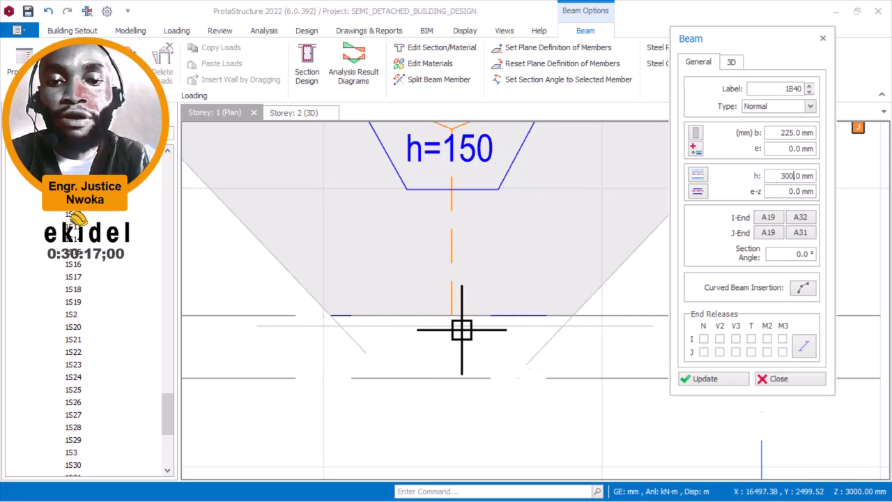
{"action": "key", "text": "Escape"}
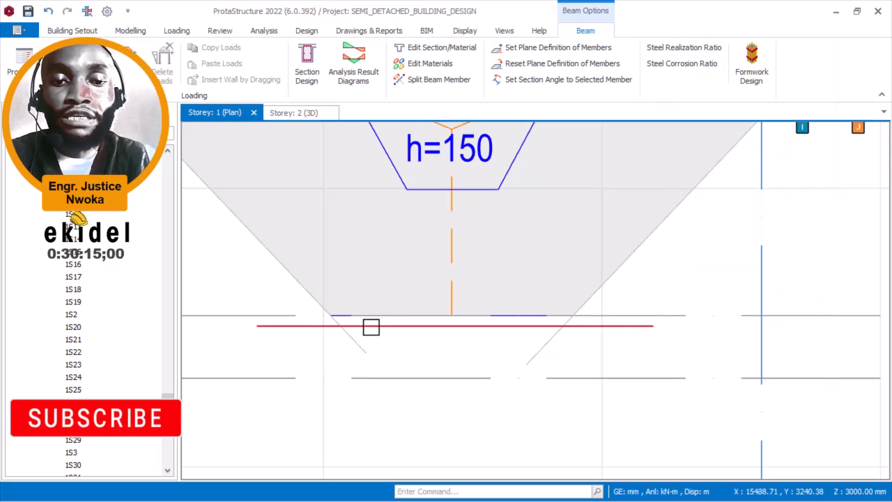
Step: Delete the tapered slab 1S29 projecting between columns 1C23 and 1C48
{"action": "left_click", "coordinate": [392, 330]}
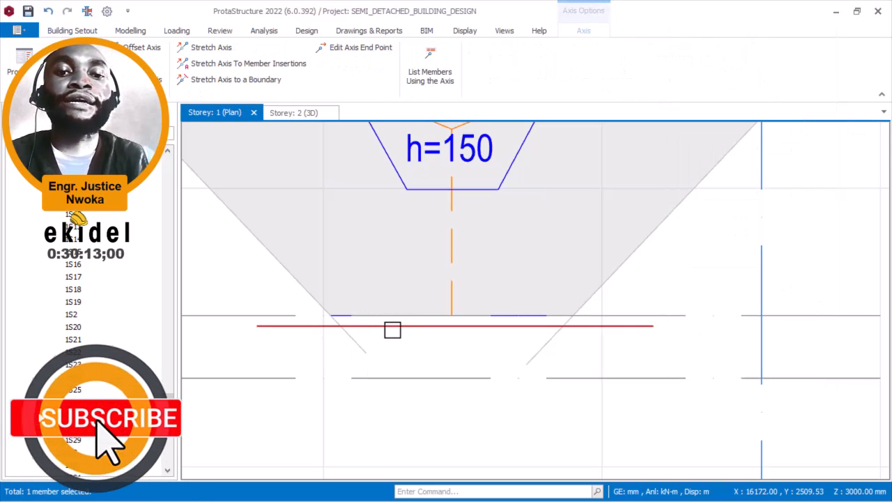
{"action": "scroll", "coordinate": [502, 249], "scroll_direction": "down", "scroll_amount": 3}
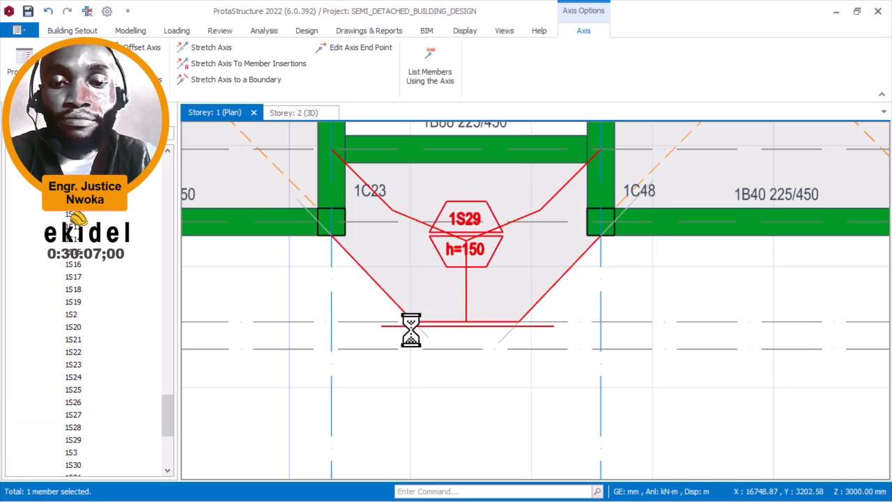
{"action": "scroll", "coordinate": [433, 328], "scroll_direction": "up", "scroll_amount": 3}
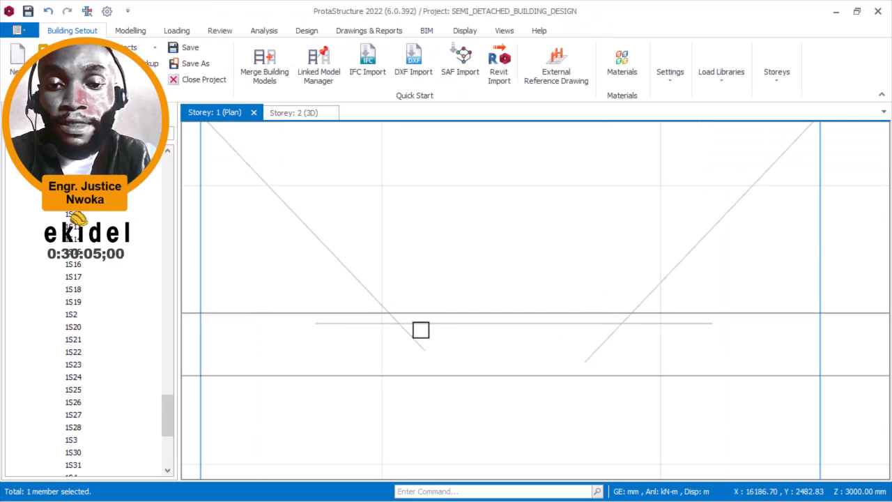
Step: Using beam 1B40's properties with depth 300 mm, insert a 225 x 300 mm beam along the short horizontal axis between the two inclined axes
{"action": "scroll", "coordinate": [546, 293], "scroll_direction": "down", "scroll_amount": 2}
{"action": "middle_click_drag", "start_coordinate": [682, 224], "coordinate": [611, 282]}
{"action": "left_click", "coordinate": [699, 242]}
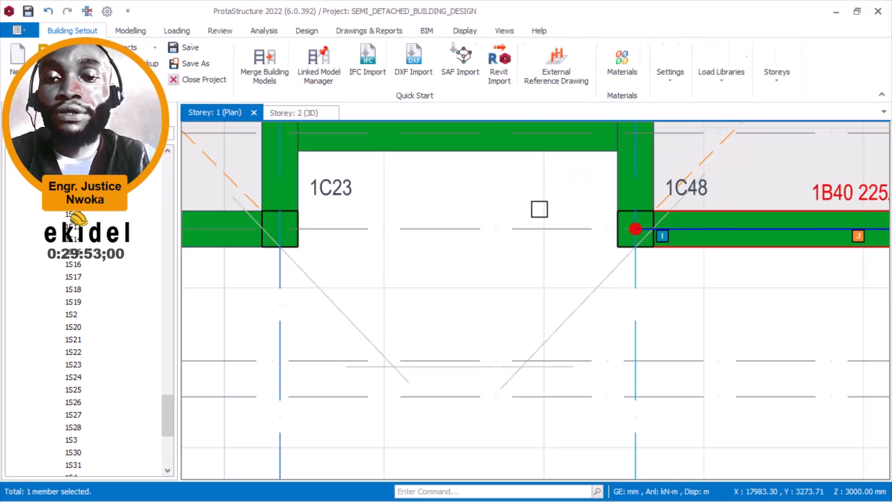
{"action": "right_click", "coordinate": [538, 209]}
{"action": "scroll", "coordinate": [608, 57], "scroll_direction": "down", "scroll_amount": 1}
{"action": "left_click", "coordinate": [603, 38]}
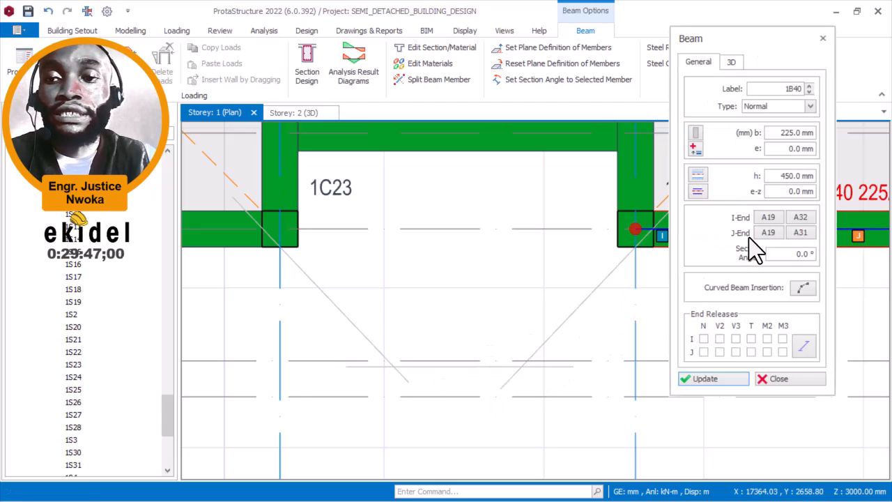
{"action": "double_click", "coordinate": [784, 176]}
{"action": "type", "text": "30"}
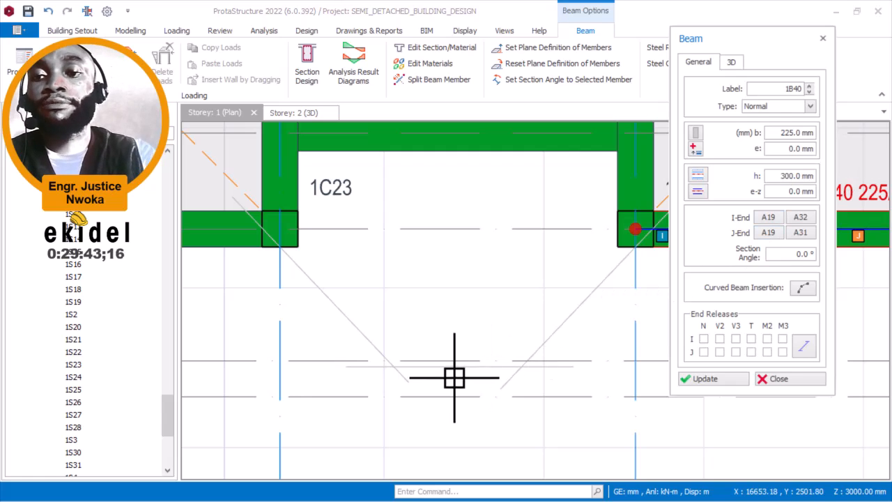
{"action": "scroll", "coordinate": [419, 374], "scroll_direction": "up", "scroll_amount": 2}
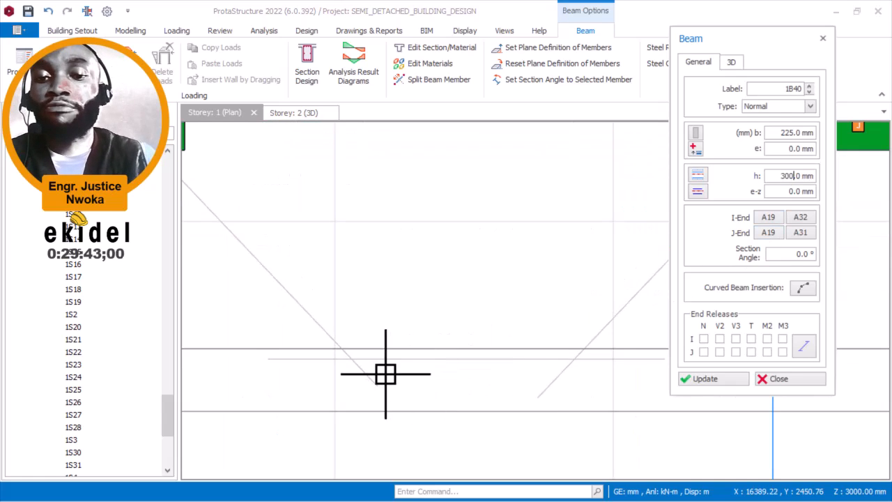
{"action": "left_click", "coordinate": [347, 354]}
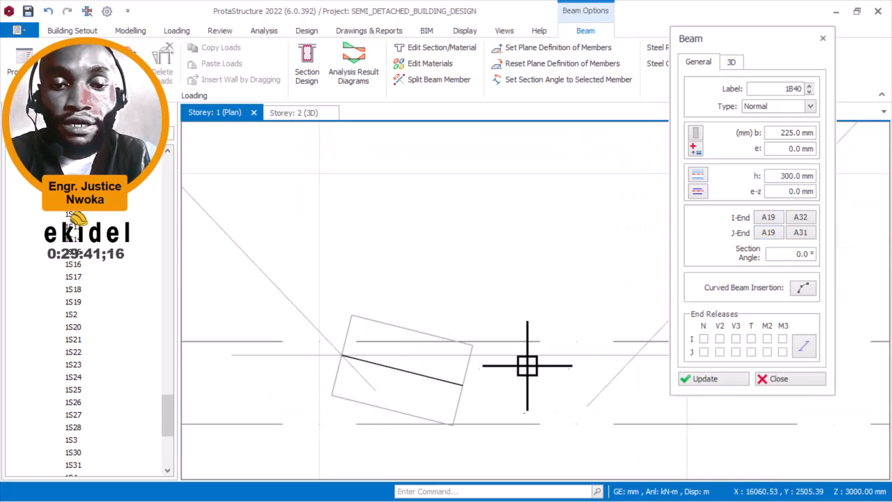
{"action": "left_click", "coordinate": [635, 355]}
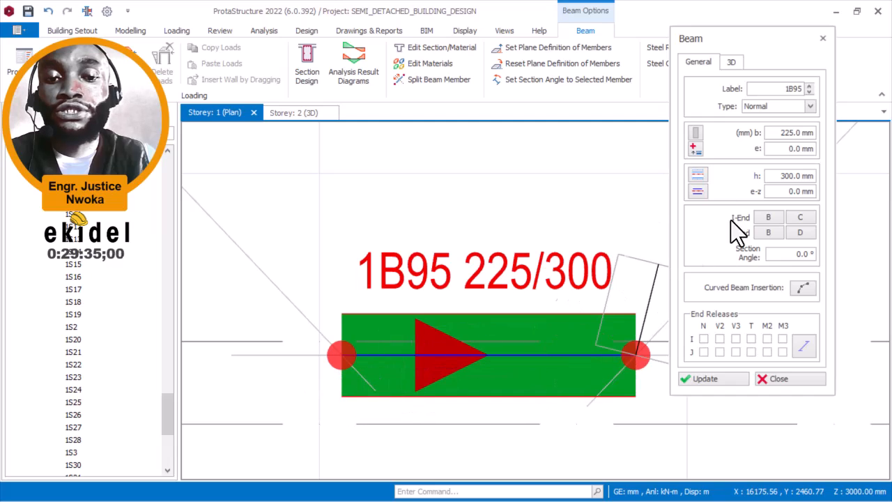
Step: Try to align beam 1B95 to one side of its axis with an eccentricity of 112.5 mm, then -112.5 mm
{"action": "left_click", "coordinate": [698, 192]}
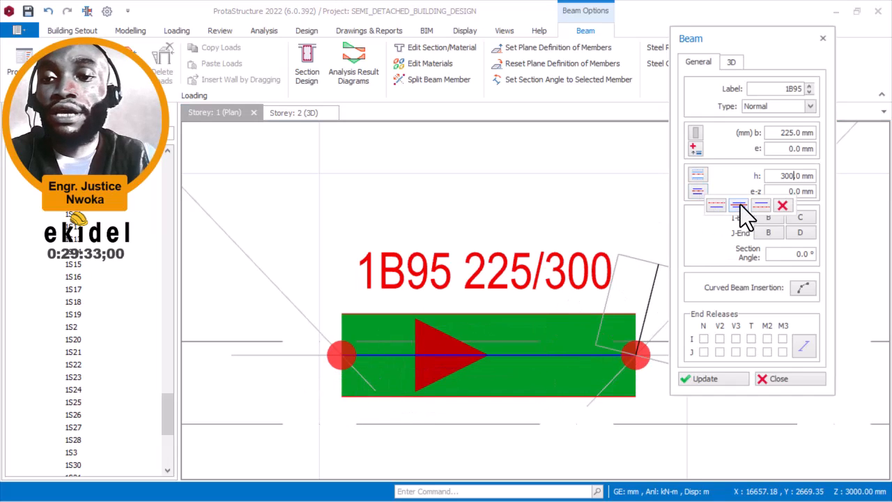
{"action": "left_click", "coordinate": [737, 208]}
{"action": "left_click", "coordinate": [701, 195]}
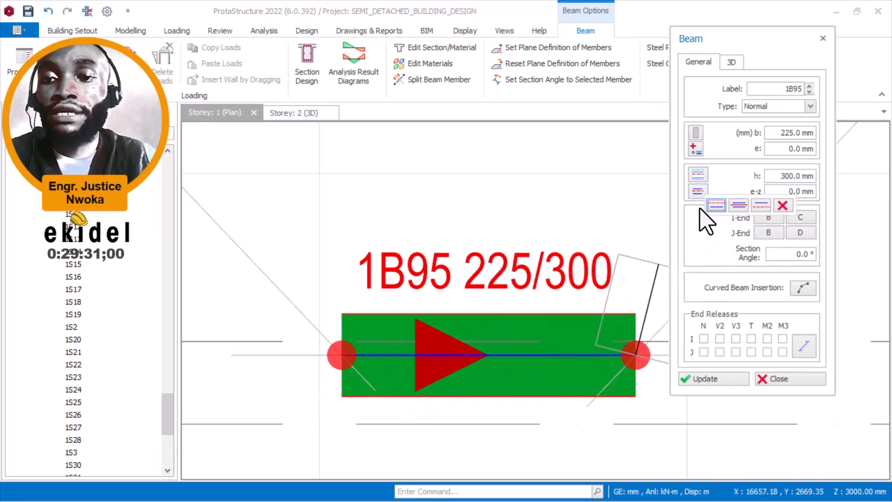
{"action": "left_click", "coordinate": [760, 205]}
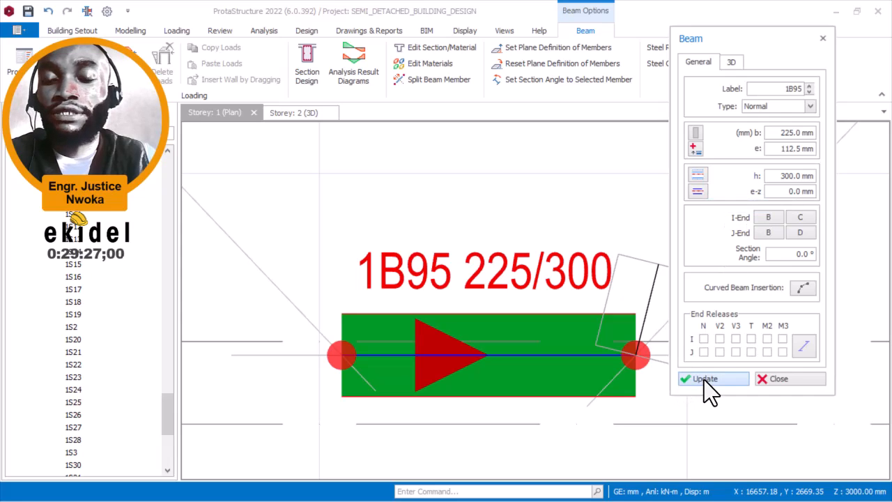
{"action": "left_click", "coordinate": [703, 380]}
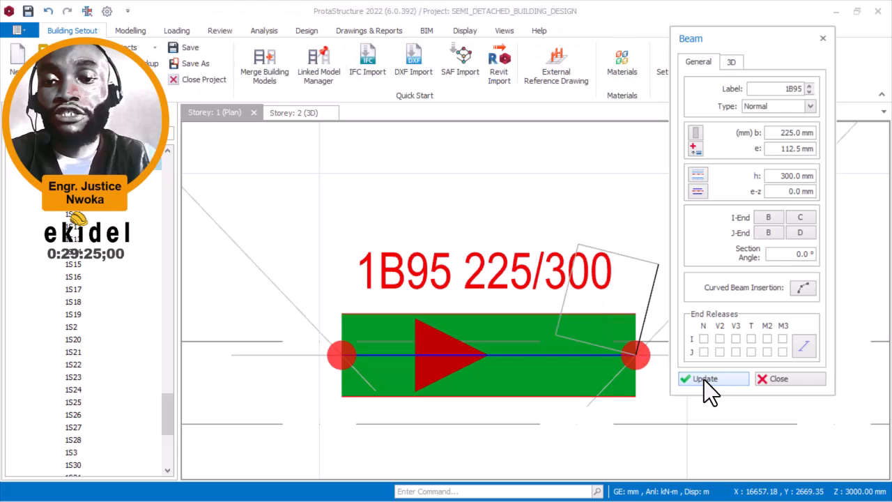
{"action": "left_click", "coordinate": [699, 195]}
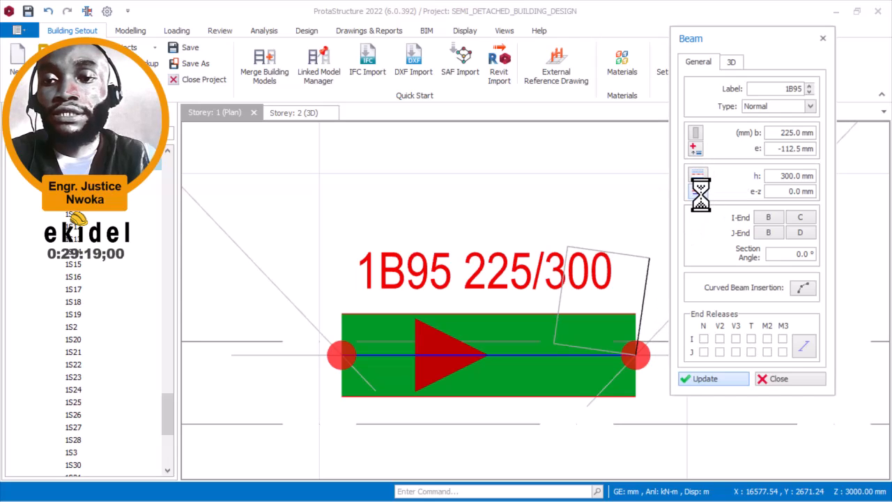
{"action": "key", "text": "Escape"}
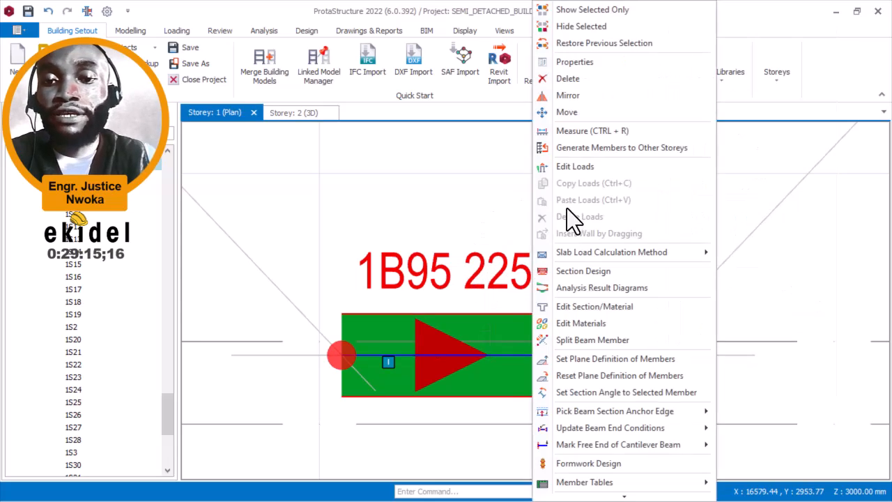
Step: Try to realign beam 1B95 on its axis through its properties, using an eccentricity of -112.5 mm
{"action": "left_click", "coordinate": [581, 62]}
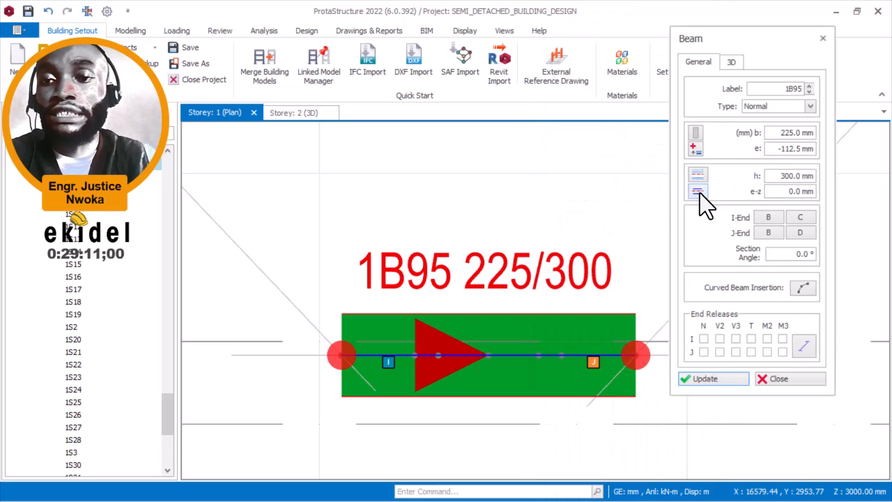
{"action": "left_click", "coordinate": [698, 191]}
{"action": "left_click", "coordinate": [716, 205]}
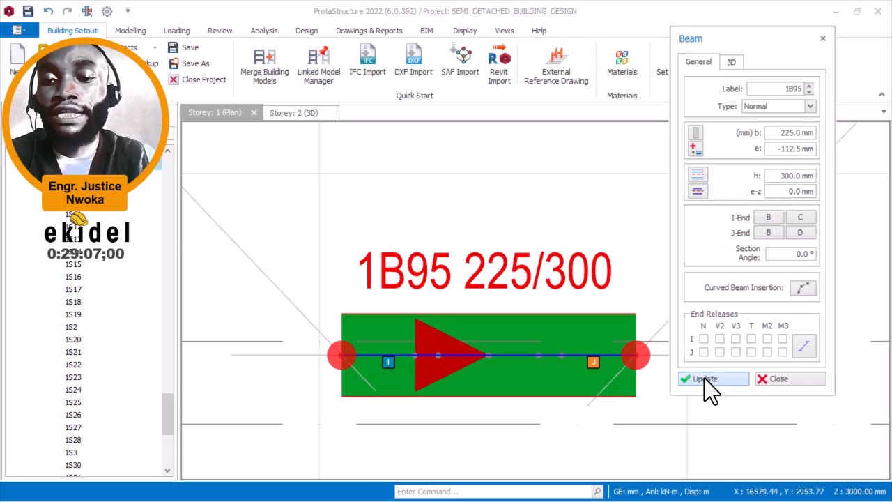
{"action": "left_click", "coordinate": [704, 377]}
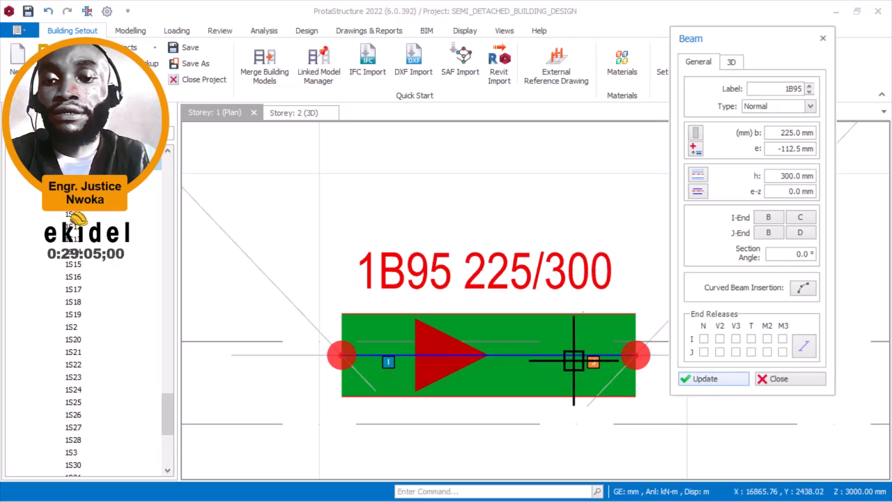
{"action": "scroll", "coordinate": [594, 348], "scroll_direction": "down", "scroll_amount": 4}
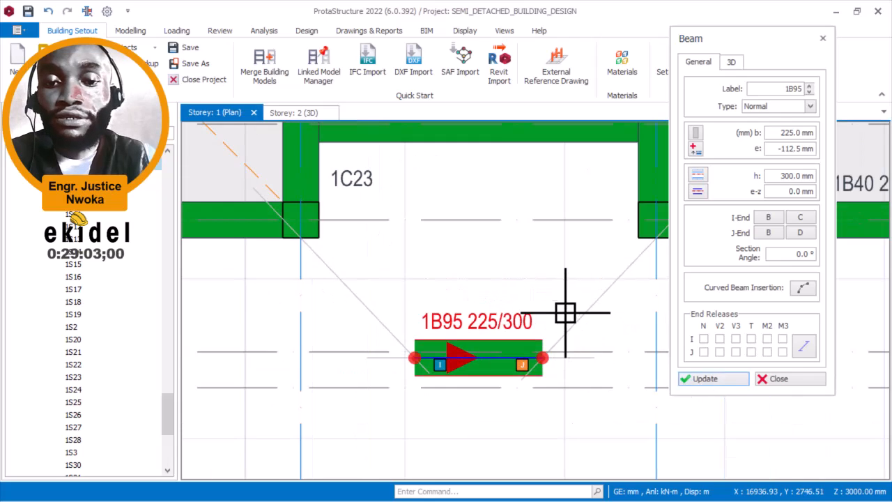
{"action": "scroll", "coordinate": [567, 313], "scroll_direction": "up", "scroll_amount": 2}
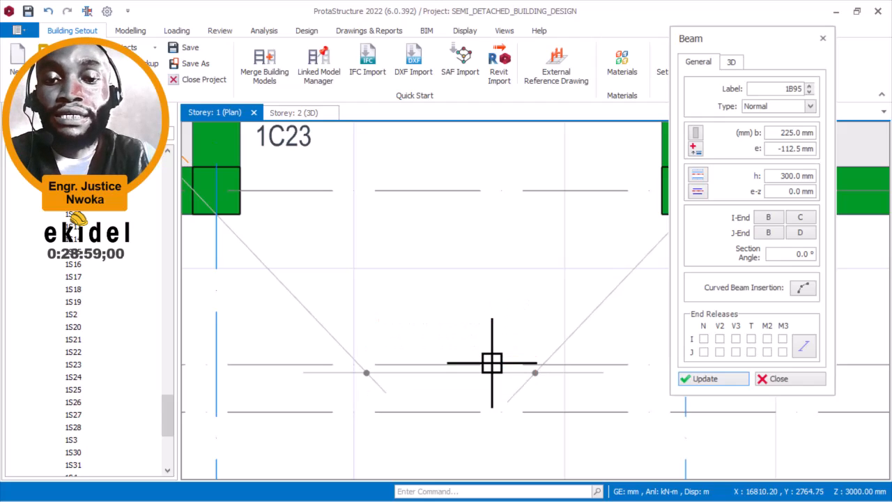
Step: Insert a 225 x 300 mm beam with 112.5 mm eccentricity on the short horizontal axis, between its intersections with the two inclined axes
{"action": "left_click", "coordinate": [697, 191]}
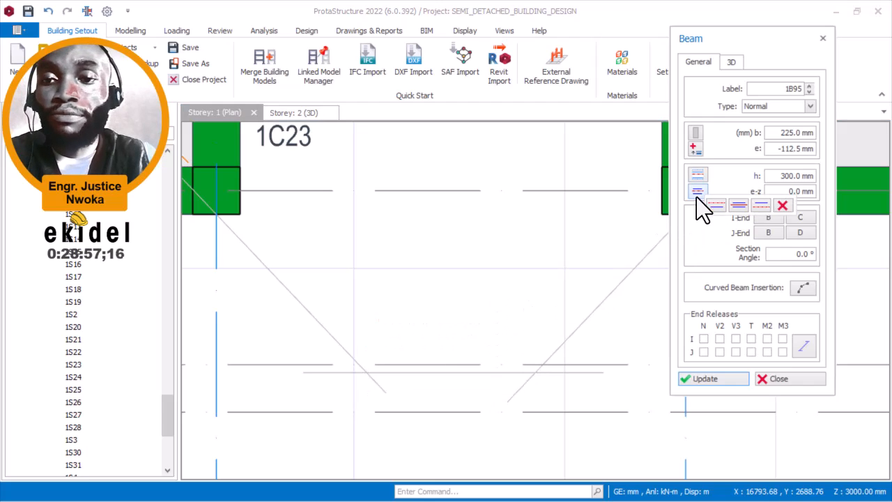
{"action": "left_click", "coordinate": [759, 206]}
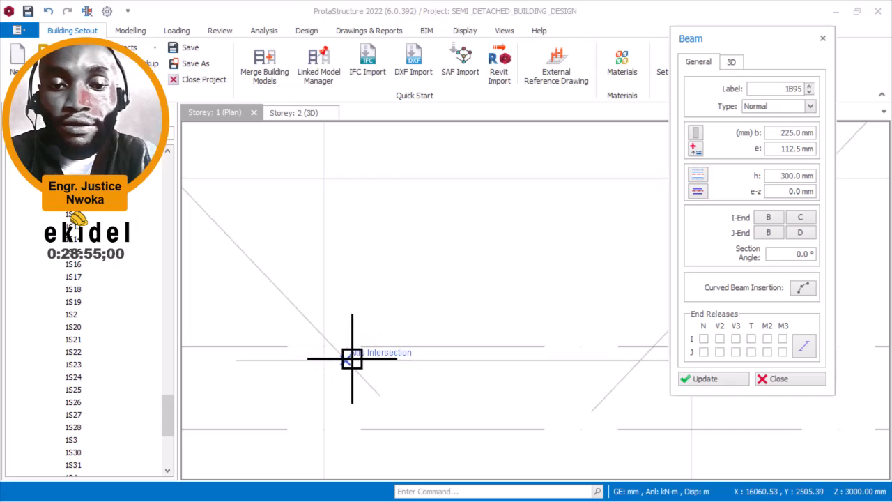
{"action": "left_click", "coordinate": [313, 389]}
{"action": "scroll", "coordinate": [319, 389], "scroll_direction": "down", "scroll_amount": 2}
{"action": "scroll", "coordinate": [502, 380], "scroll_direction": "up", "scroll_amount": 2}
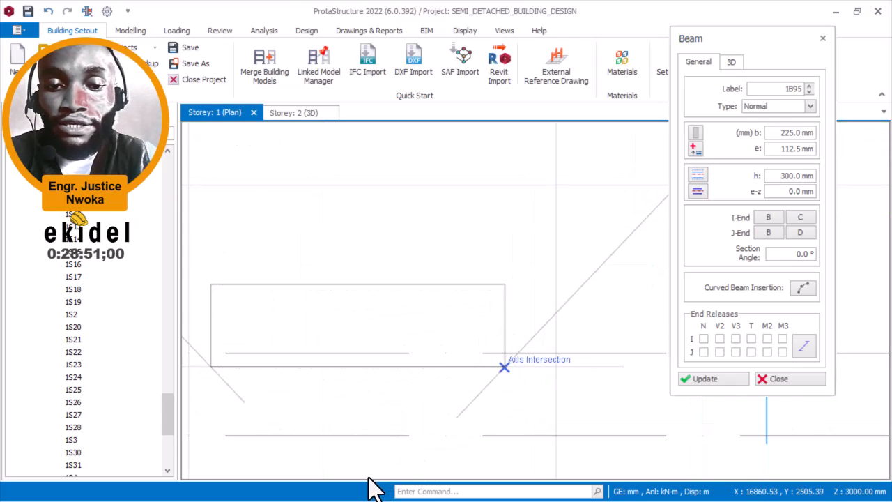
{"action": "left_click", "coordinate": [504, 366]}
{"action": "scroll", "coordinate": [488, 357], "scroll_direction": "down", "scroll_amount": 1}
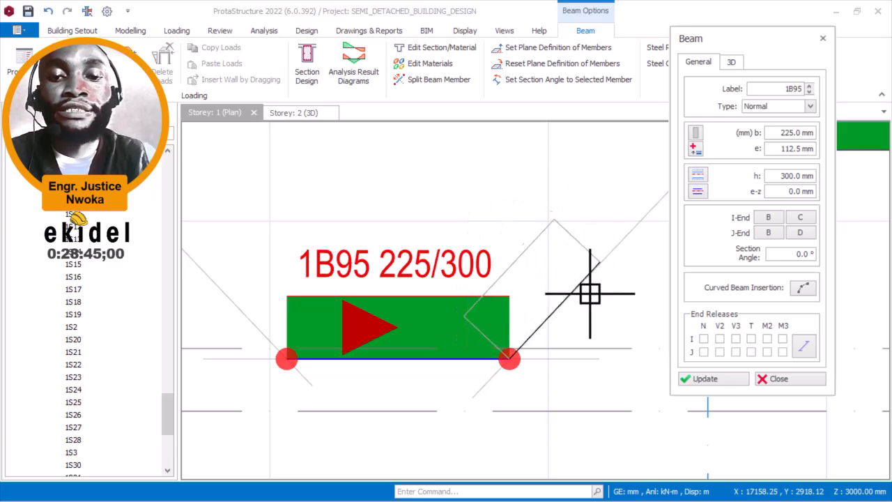
{"action": "scroll", "coordinate": [579, 320], "scroll_direction": "down", "scroll_amount": 1}
{"action": "scroll", "coordinate": [590, 321], "scroll_direction": "up", "scroll_amount": 2}
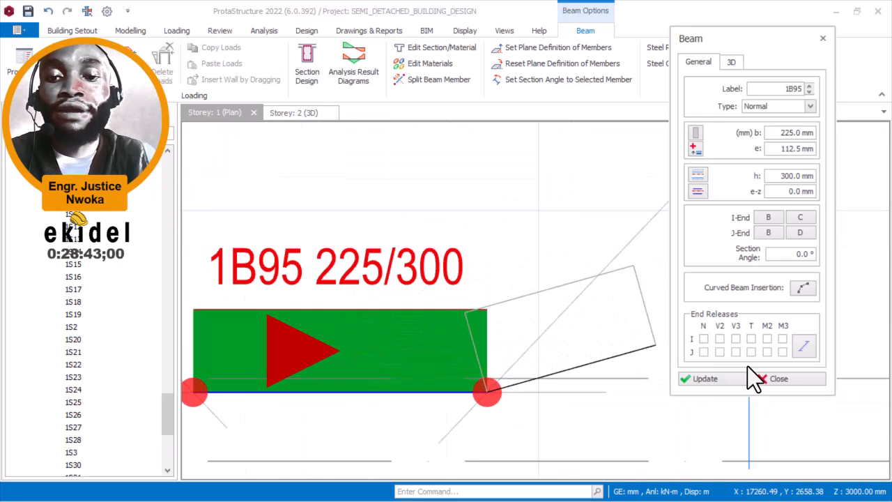
{"action": "left_click", "coordinate": [779, 378]}
Step: Remove the cantilever free-end marking from beam 1B95
{"action": "scroll", "coordinate": [554, 286], "scroll_direction": "down", "scroll_amount": 2}
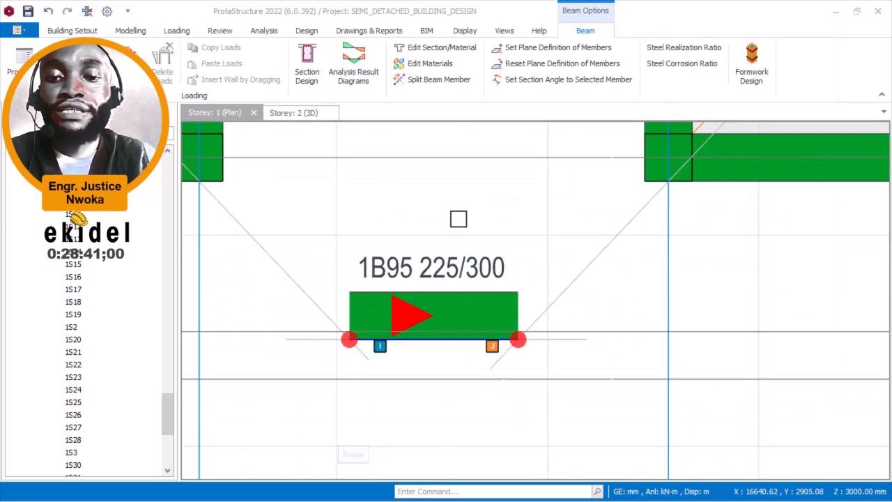
{"action": "right_click", "coordinate": [473, 257]}
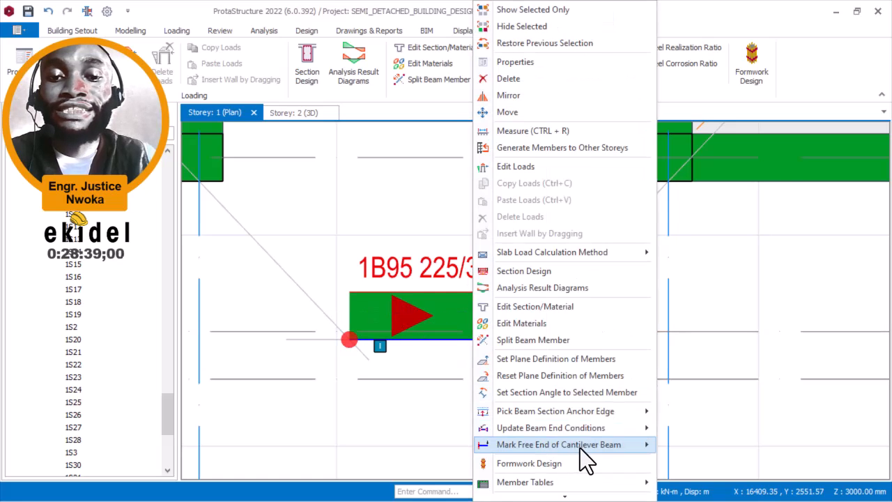
{"action": "mouse_move", "coordinate": [613, 444]}
{"action": "left_click", "coordinate": [680, 445]}
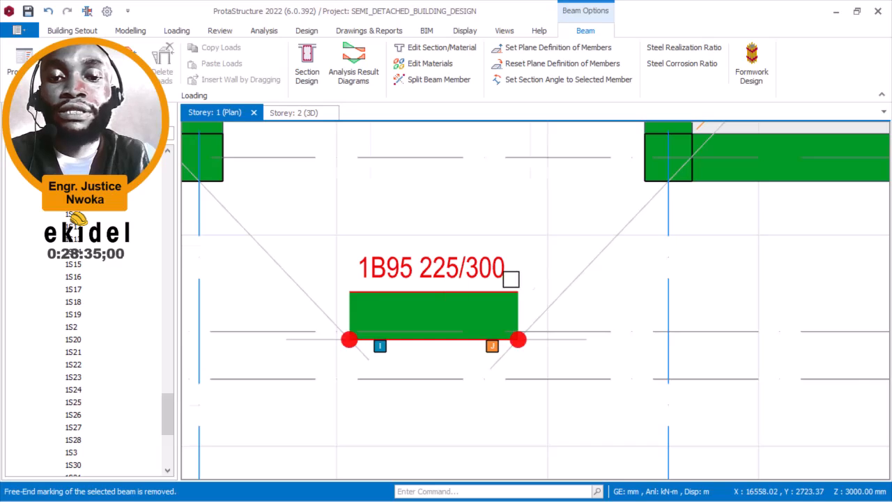
{"action": "scroll", "coordinate": [481, 278], "scroll_direction": "down", "scroll_amount": 3}
{"action": "scroll", "coordinate": [506, 295], "scroll_direction": "up", "scroll_amount": 3}
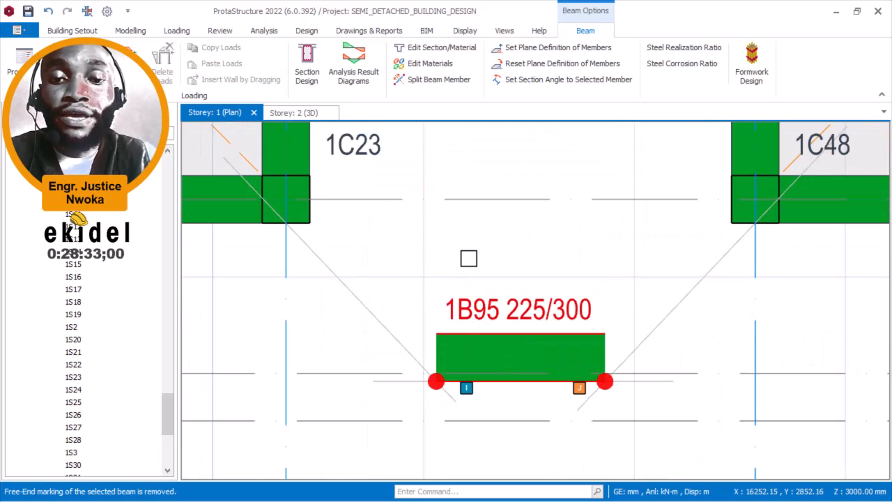
Step: Using beam 1B95's properties with eccentricity -112.5 mm, insert a 225 x 300 mm beam along the inclined axis from 1B95's I-end to column 1C23
{"action": "right_click", "coordinate": [472, 175]}
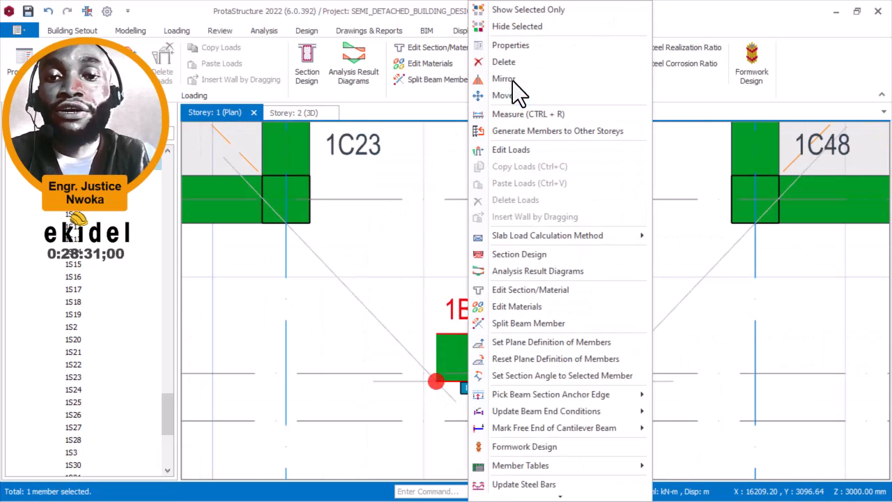
{"action": "left_click", "coordinate": [516, 46]}
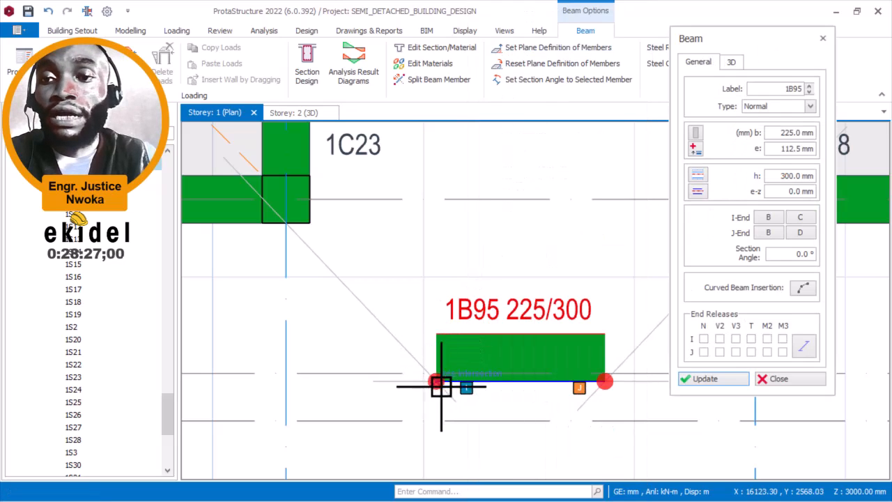
{"action": "scroll", "coordinate": [443, 383], "scroll_direction": "up", "scroll_amount": 2}
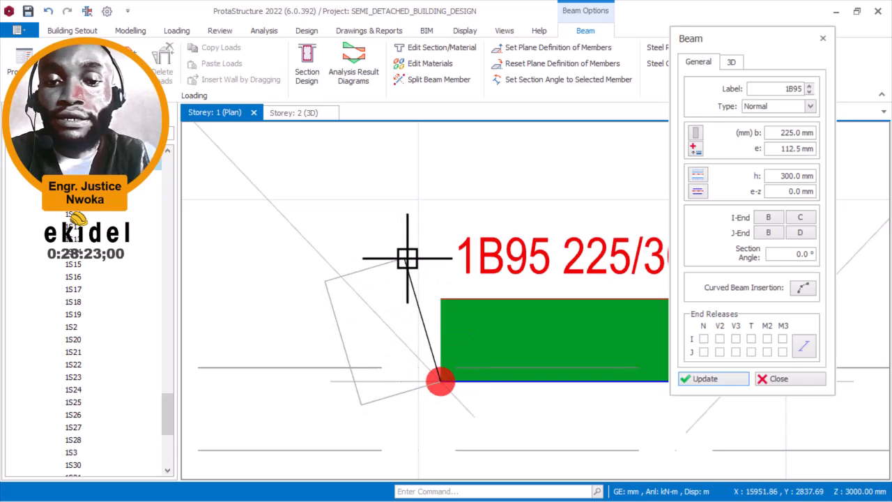
{"action": "scroll", "coordinate": [407, 253], "scroll_direction": "down", "scroll_amount": 2}
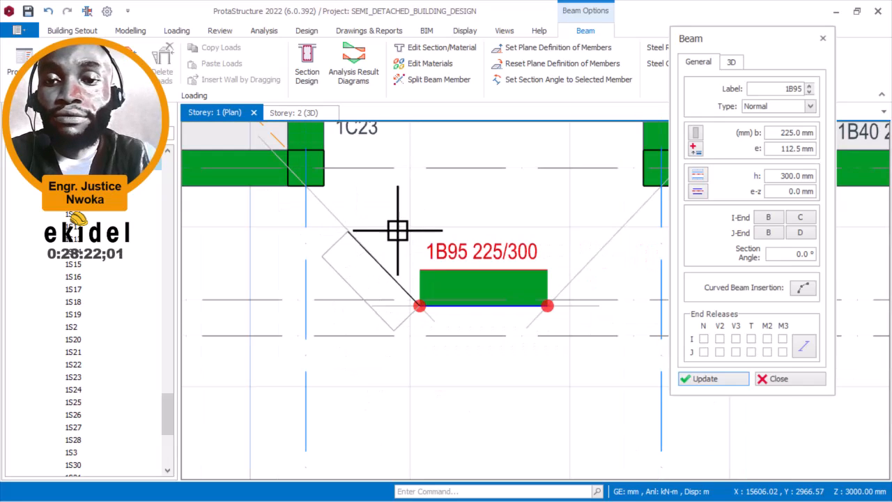
{"action": "left_click", "coordinate": [697, 190]}
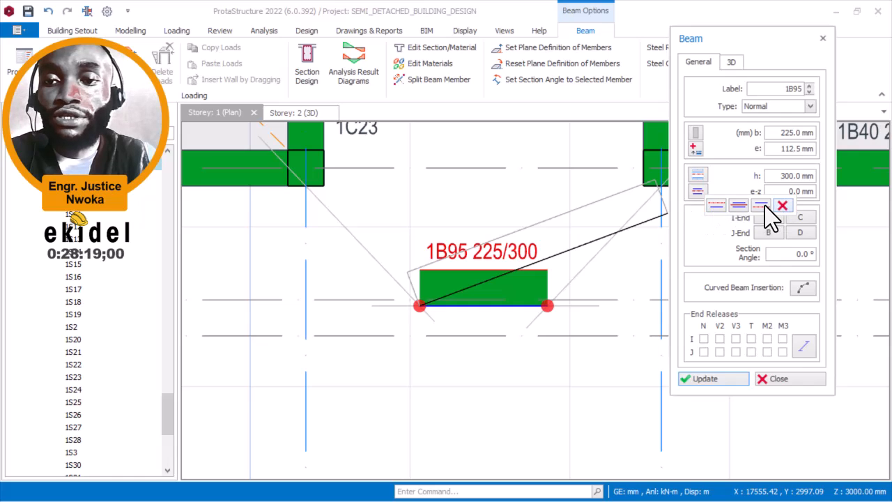
{"action": "left_click", "coordinate": [721, 204]}
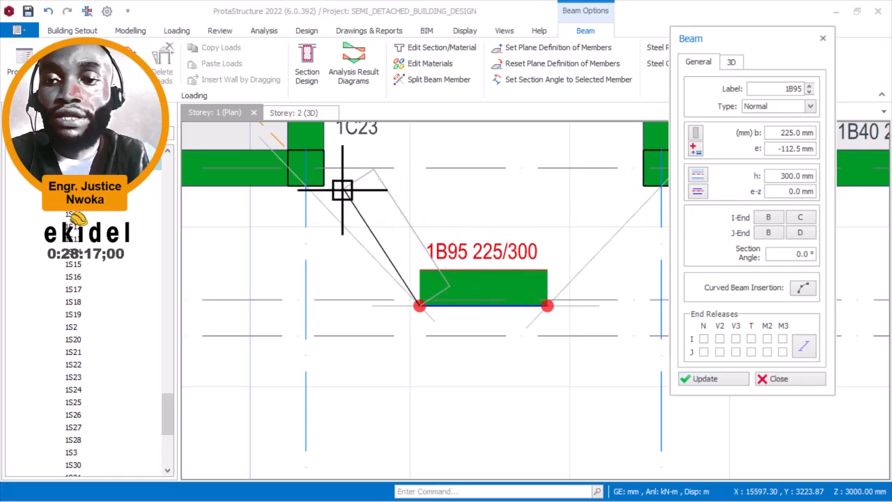
{"action": "scroll", "coordinate": [311, 185], "scroll_direction": "up", "scroll_amount": 2}
{"action": "middle_click_drag", "start_coordinate": [293, 179], "coordinate": [294, 200]}
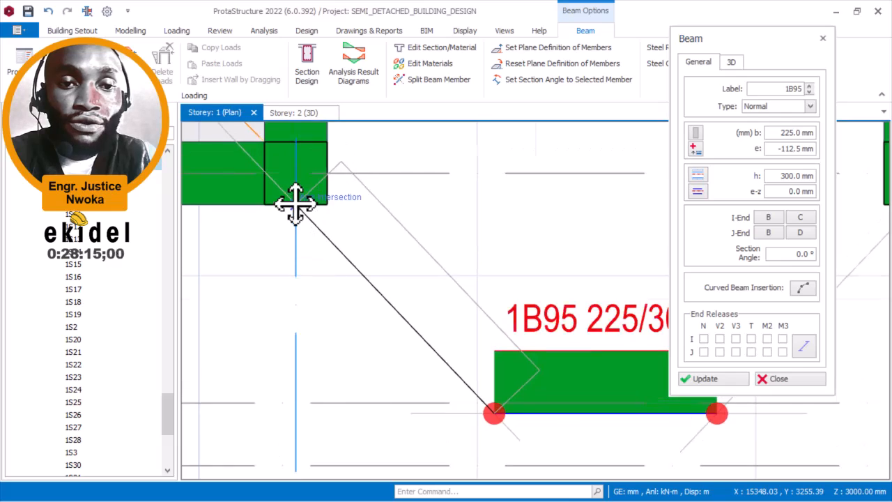
{"action": "scroll", "coordinate": [295, 200], "scroll_direction": "up", "scroll_amount": 1}
{"action": "left_click", "coordinate": [294, 200]}
{"action": "scroll", "coordinate": [328, 206], "scroll_direction": "down", "scroll_amount": 2}
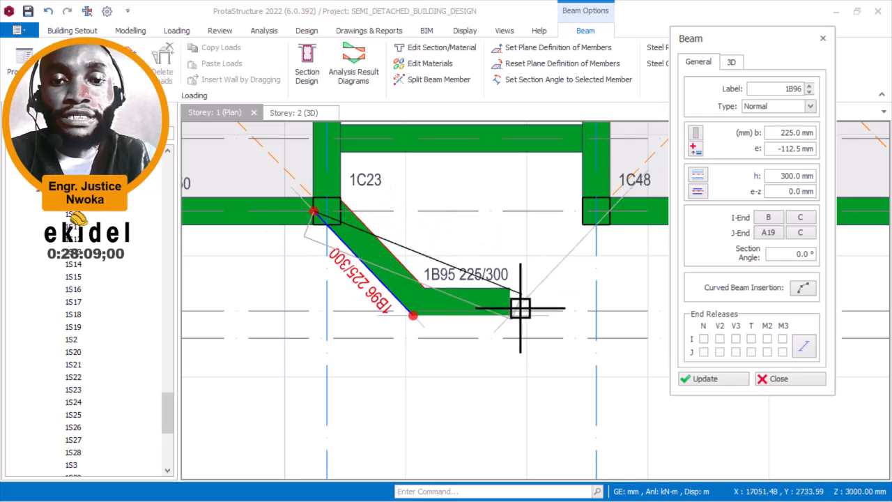
{"action": "scroll", "coordinate": [520, 305], "scroll_direction": "up", "scroll_amount": 2}
{"action": "middle_click_drag", "start_coordinate": [511, 265], "coordinate": [482, 326]}
{"action": "scroll", "coordinate": [482, 325], "scroll_direction": "down", "scroll_amount": 1}
{"action": "left_click", "coordinate": [241, 183]}
{"action": "left_click", "coordinate": [777, 379]}
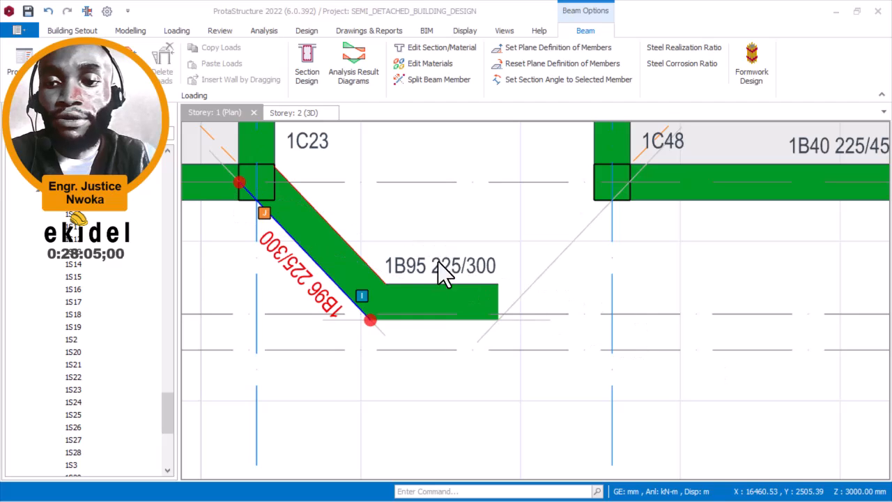
Step: Using beam 1B96's properties with eccentricity 112.5 mm, insert a 225 x 300 mm beam along the inclined axis from 1B95's free end to column 1C48
{"action": "right_click", "coordinate": [359, 210]}
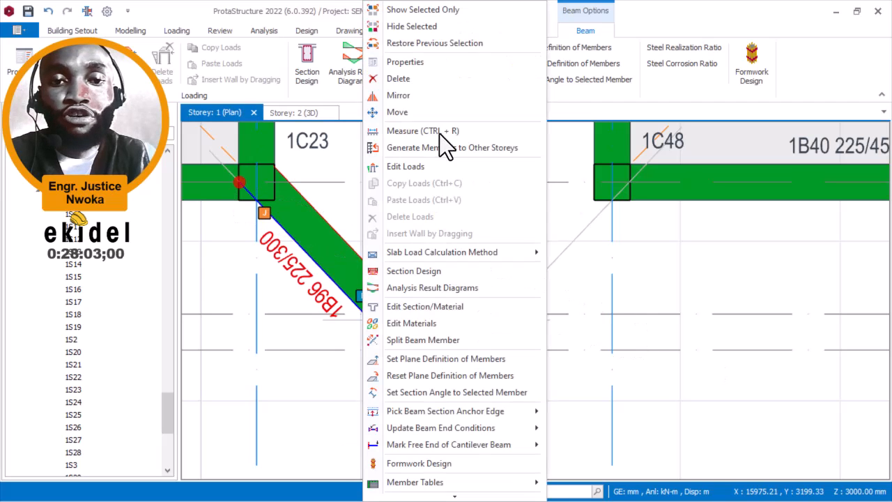
{"action": "left_click", "coordinate": [425, 62]}
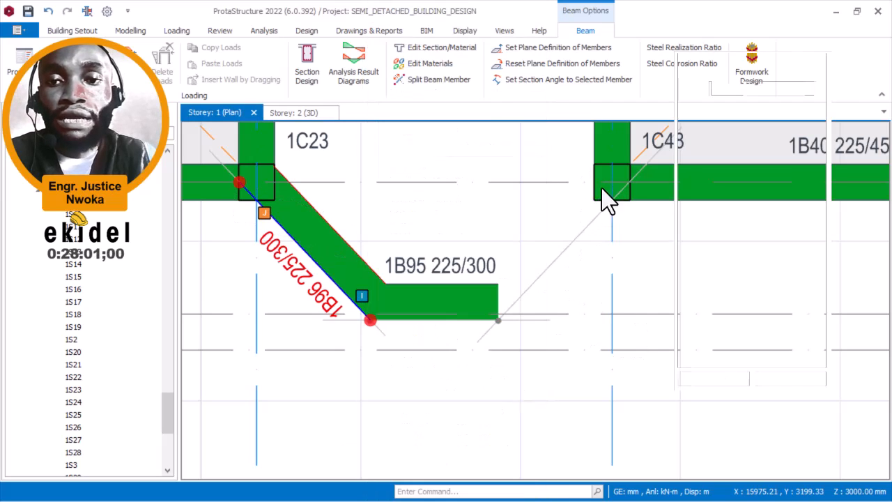
{"action": "middle_click_drag", "start_coordinate": [536, 224], "coordinate": [426, 267]}
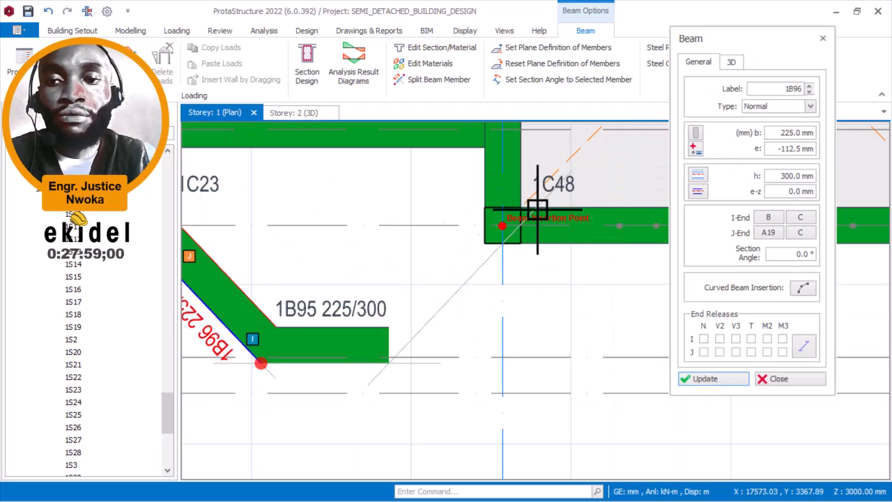
{"action": "left_click", "coordinate": [701, 192]}
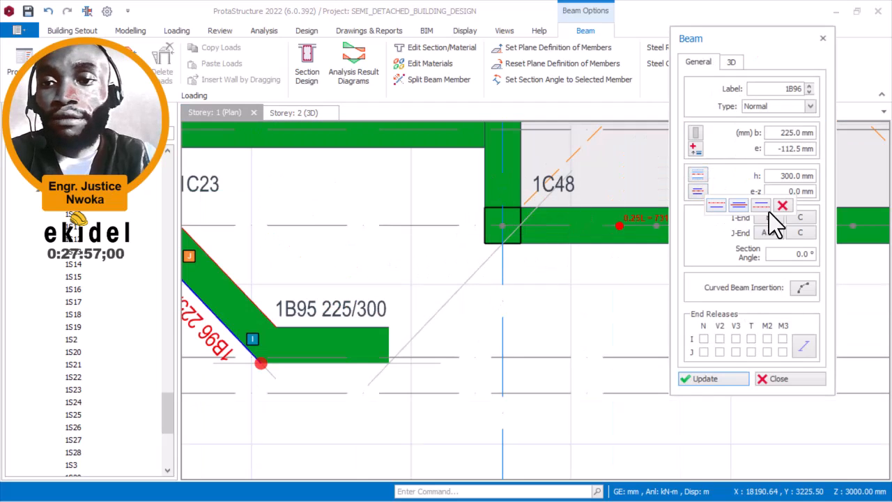
{"action": "left_click", "coordinate": [761, 206]}
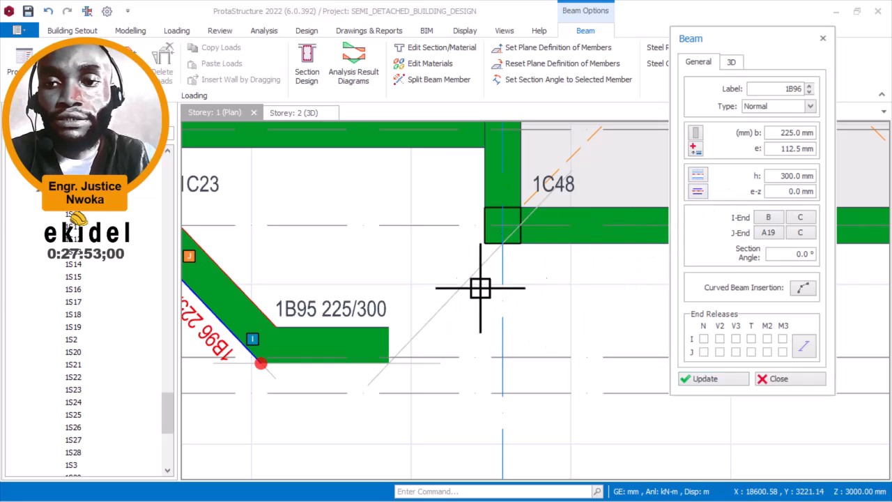
{"action": "scroll", "coordinate": [394, 361], "scroll_direction": "up", "scroll_amount": 3}
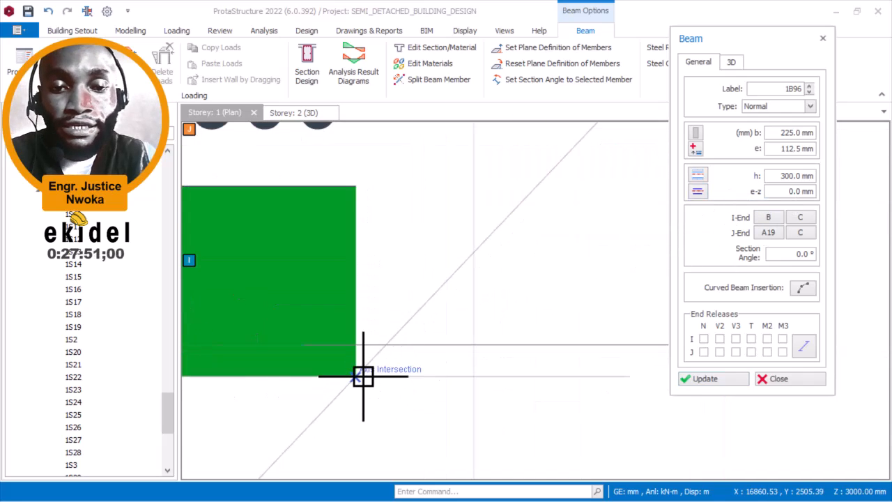
{"action": "scroll", "coordinate": [389, 370], "scroll_direction": "down", "scroll_amount": 5}
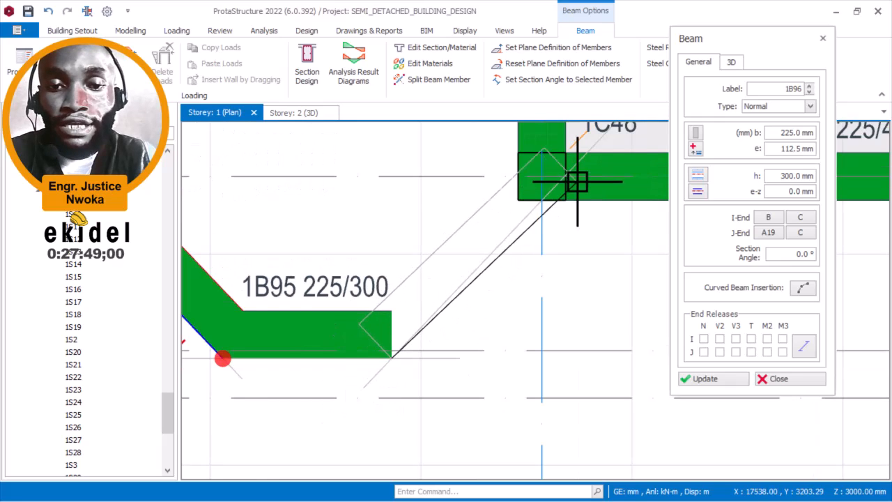
{"action": "scroll", "coordinate": [561, 179], "scroll_direction": "up", "scroll_amount": 1}
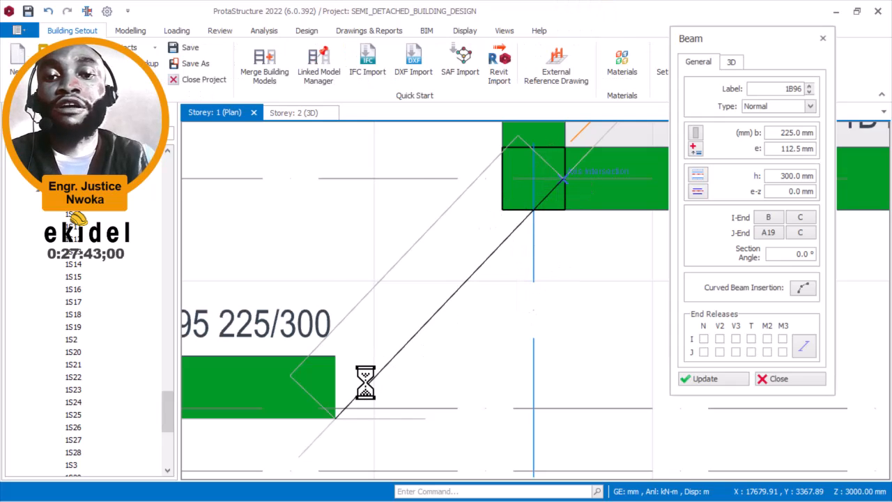
{"action": "scroll", "coordinate": [567, 309], "scroll_direction": "down", "scroll_amount": 3}
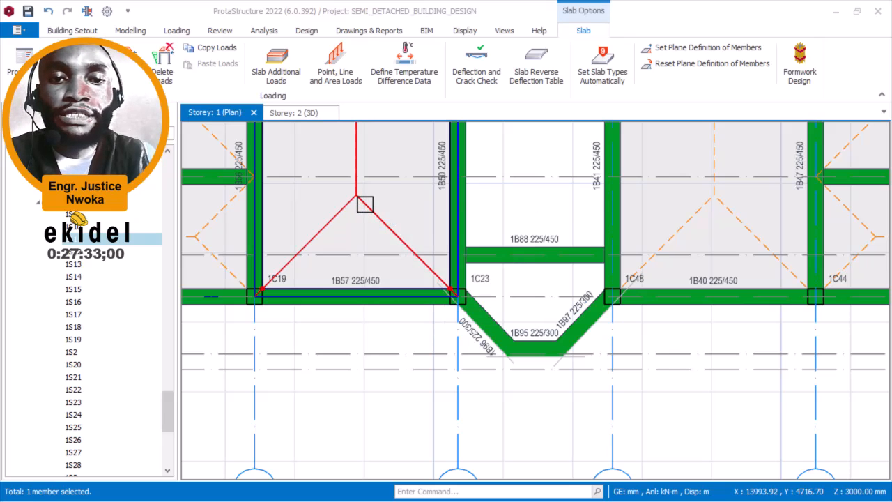
Step: Using slab 1S11's properties, insert a 150 mm slab by beam region in the projection enclosed by beams 1B88, 1B95, 1B96 and 1B97
{"action": "right_click", "coordinate": [398, 183]}
{"action": "left_click", "coordinate": [454, 212]}
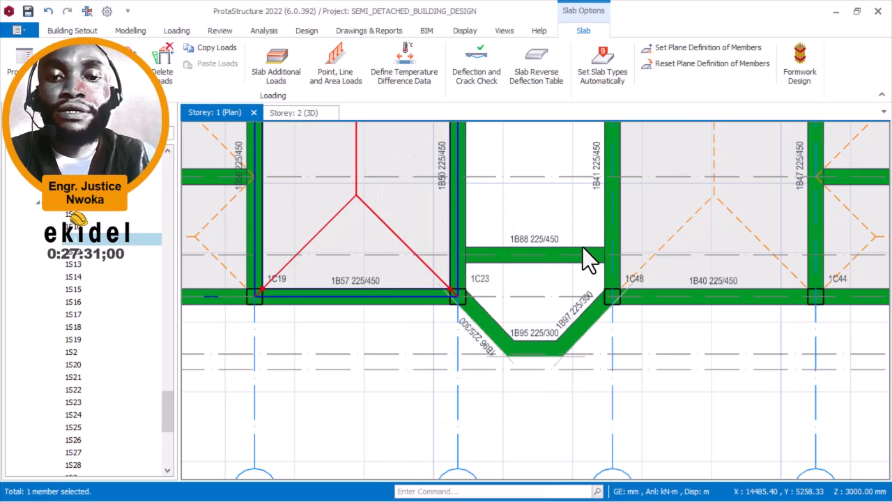
{"action": "scroll", "coordinate": [606, 295], "scroll_direction": "up", "scroll_amount": 3}
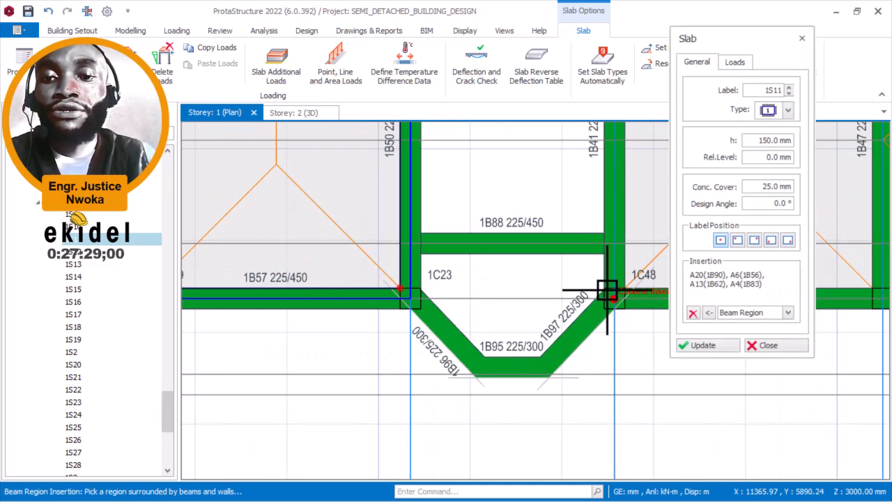
{"action": "scroll", "coordinate": [543, 294], "scroll_direction": "up", "scroll_amount": 2}
{"action": "scroll", "coordinate": [498, 289], "scroll_direction": "down", "scroll_amount": 2}
{"action": "scroll", "coordinate": [488, 307], "scroll_direction": "up", "scroll_amount": 2}
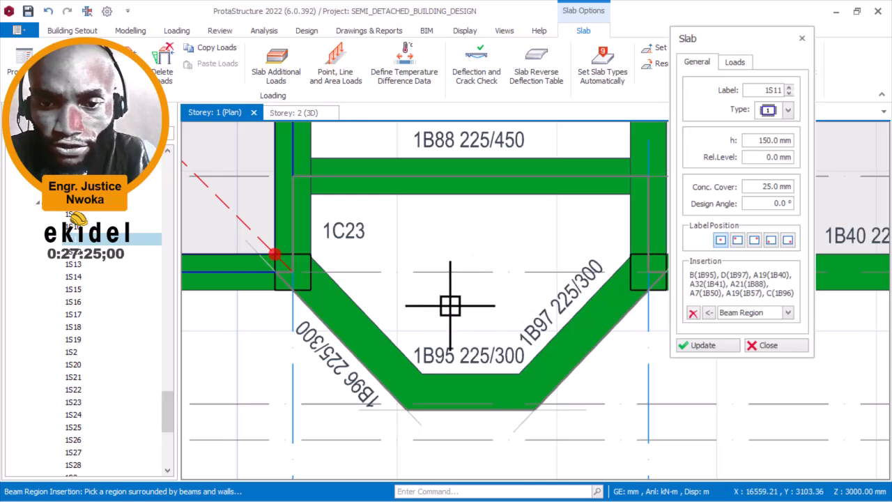
{"action": "scroll", "coordinate": [448, 302], "scroll_direction": "down", "scroll_amount": 2}
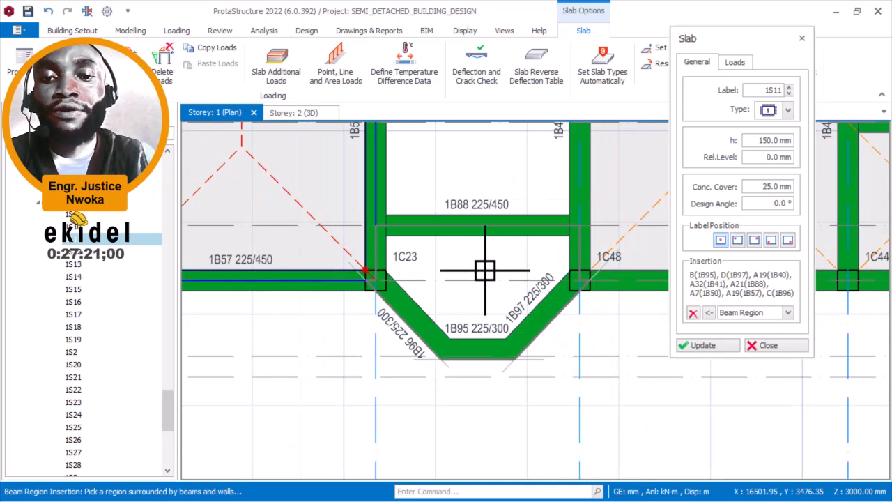
{"action": "left_click", "coordinate": [485, 270]}
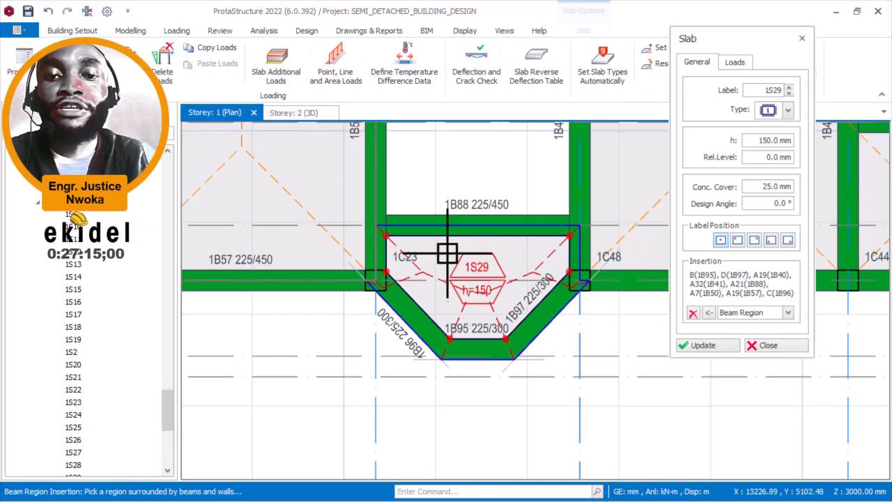
{"action": "scroll", "coordinate": [488, 284], "scroll_direction": "down", "scroll_amount": 1}
{"action": "scroll", "coordinate": [508, 321], "scroll_direction": "up", "scroll_amount": 1}
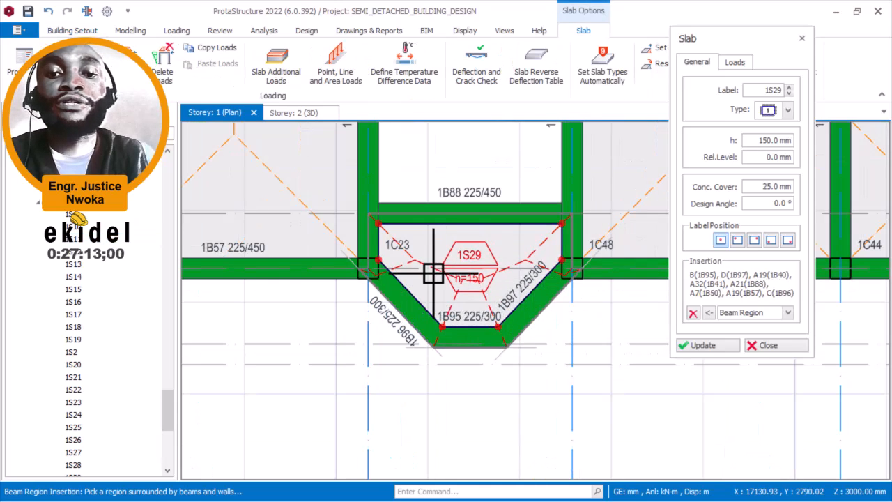
{"action": "key", "text": "Escape"}
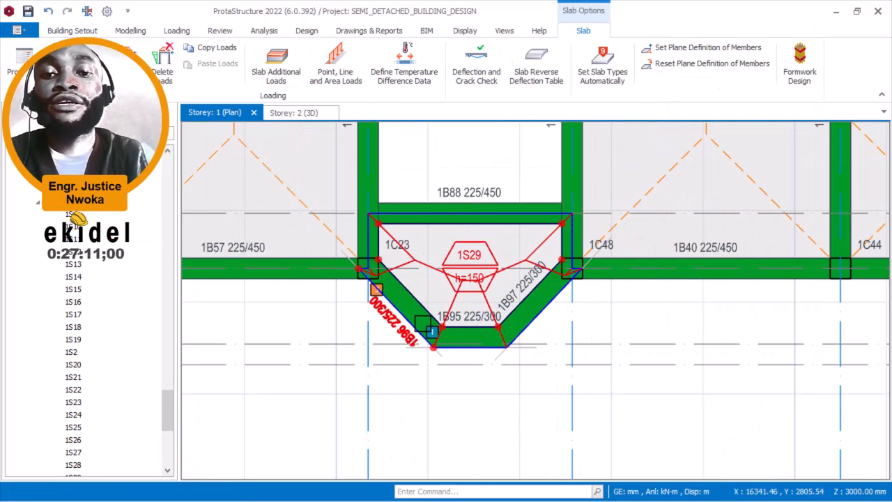
{"action": "scroll", "coordinate": [422, 304], "scroll_direction": "down", "scroll_amount": 1}
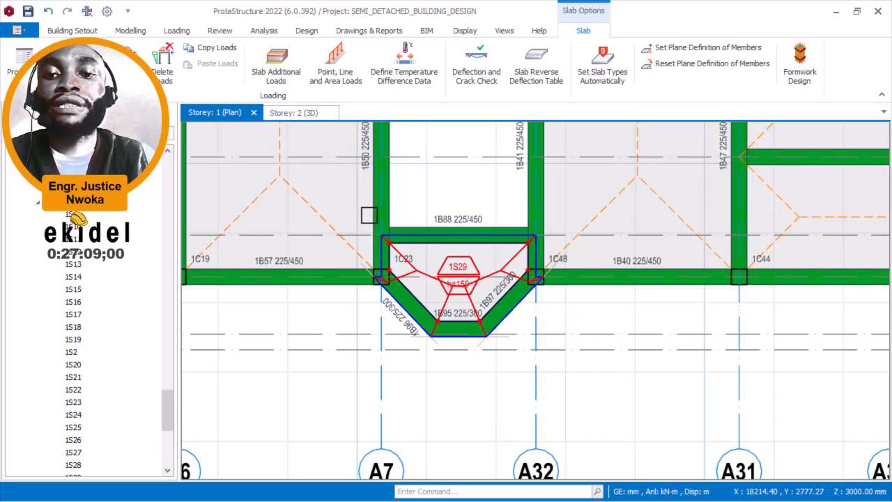
{"action": "key", "text": "Escape"}
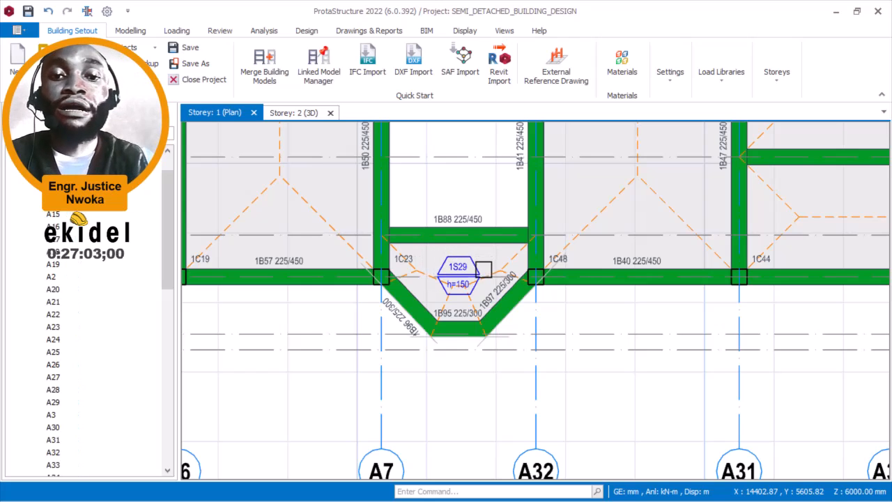
Step: Inspect the tapered front projection's beams and slab in the 3D view, close up and within the whole frame
{"action": "key", "text": "ctrl+Tab"}
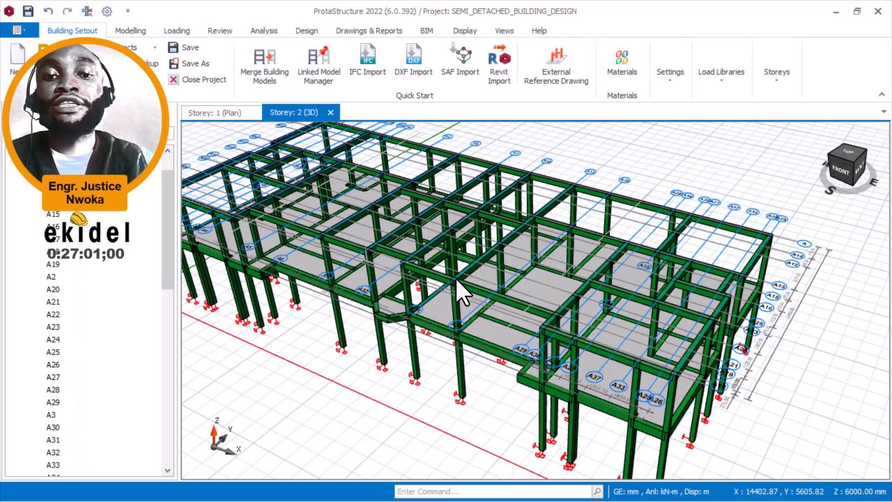
{"action": "scroll", "coordinate": [461, 266], "scroll_direction": "down", "scroll_amount": 3}
{"action": "scroll", "coordinate": [441, 263], "scroll_direction": "up", "scroll_amount": 1}
{"action": "scroll", "coordinate": [446, 279], "scroll_direction": "up", "scroll_amount": 6}
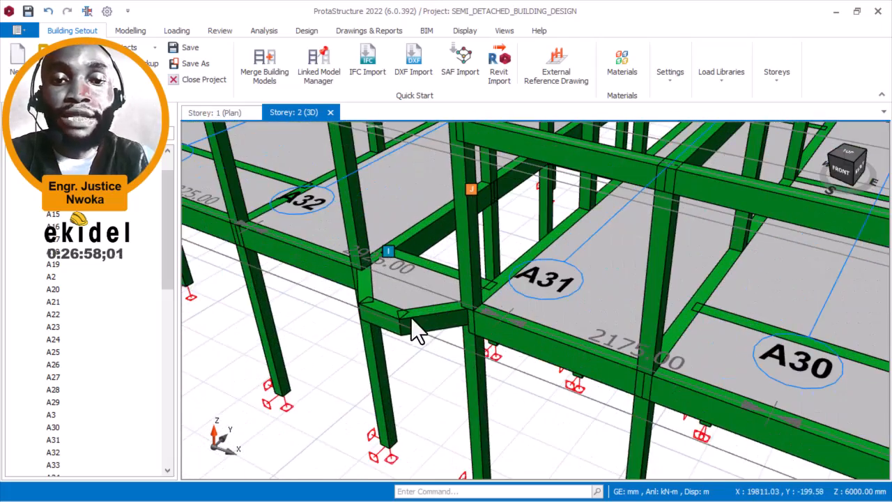
{"action": "mouse_move", "coordinate": [418, 328]}
{"action": "middle_mouse_down"}
{"action": "mouse_move", "coordinate": [402, 296]}
{"action": "mouse_move", "coordinate": [432, 320]}
{"action": "mouse_move", "coordinate": [483, 321]}
{"action": "mouse_move", "coordinate": [632, 255]}
{"action": "middle_mouse_up"}
{"action": "scroll", "coordinate": [631, 256], "scroll_direction": "down", "scroll_amount": 2}
{"action": "middle_click_drag", "start_coordinate": [508, 289], "coordinate": [698, 276]}
{"action": "scroll", "coordinate": [553, 301], "scroll_direction": "up", "scroll_amount": 3}
{"action": "middle_click_drag", "start_coordinate": [554, 300], "coordinate": [478, 264]}
{"action": "scroll", "coordinate": [516, 244], "scroll_direction": "up", "scroll_amount": 2}
{"action": "scroll", "coordinate": [484, 283], "scroll_direction": "down", "scroll_amount": 3}
{"action": "scroll", "coordinate": [491, 300], "scroll_direction": "down", "scroll_amount": 5}
{"action": "middle_click_drag", "start_coordinate": [641, 299], "coordinate": [604, 307]}
{"action": "middle_click_drag", "start_coordinate": [652, 290], "coordinate": [608, 306]}
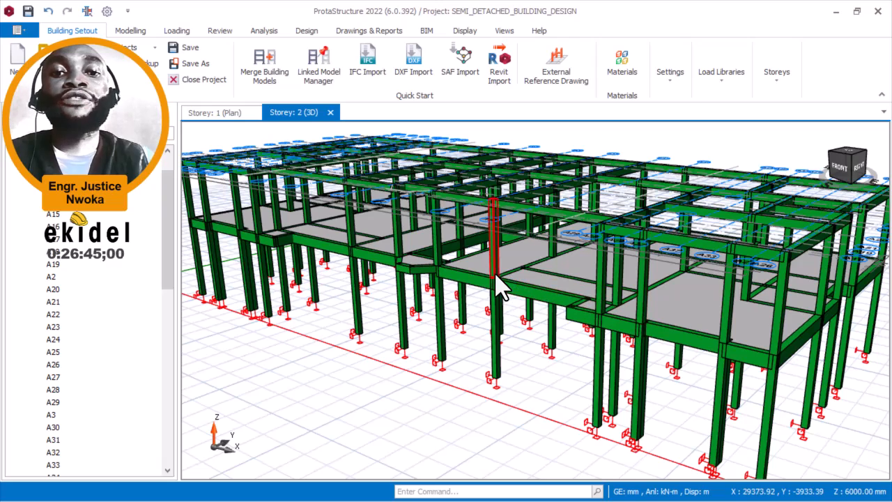
{"action": "middle_click_drag", "start_coordinate": [487, 265], "coordinate": [505, 217]}
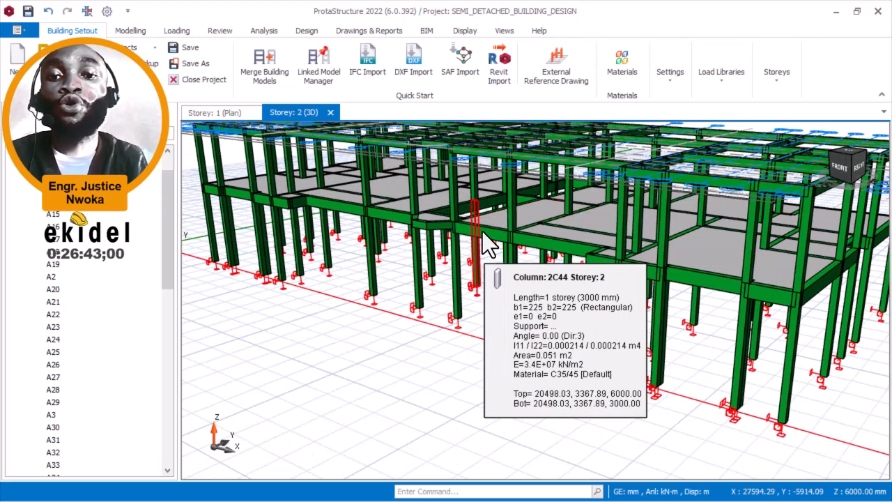
Step: Switch to AutoCAD and find the building's section drawing beyond the general arrangement and first floor plans
{"action": "left_click", "coordinate": [836, 12]}
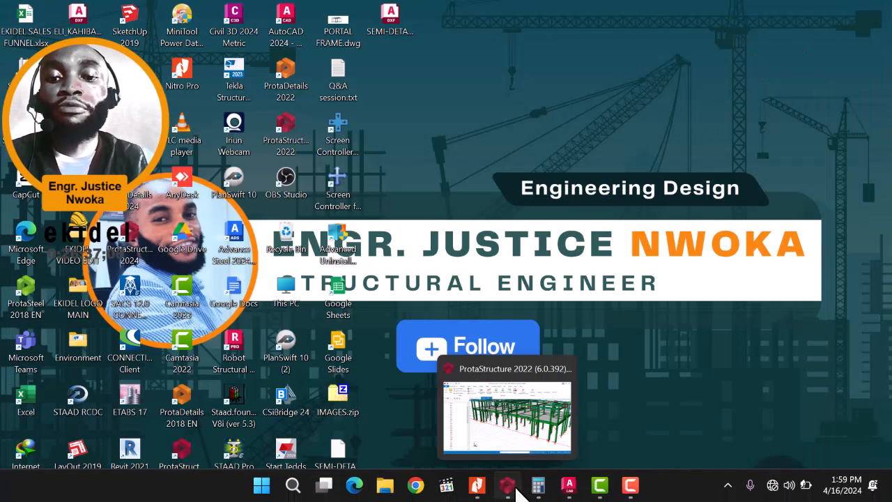
{"action": "left_click", "coordinate": [569, 484]}
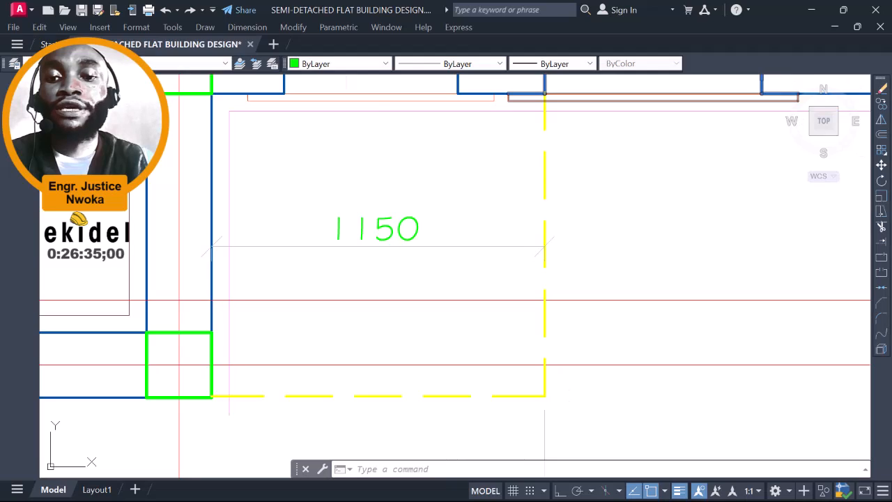
{"action": "scroll", "coordinate": [545, 248], "scroll_direction": "down", "scroll_amount": 10}
{"action": "scroll", "coordinate": [550, 249], "scroll_direction": "down", "scroll_amount": 2}
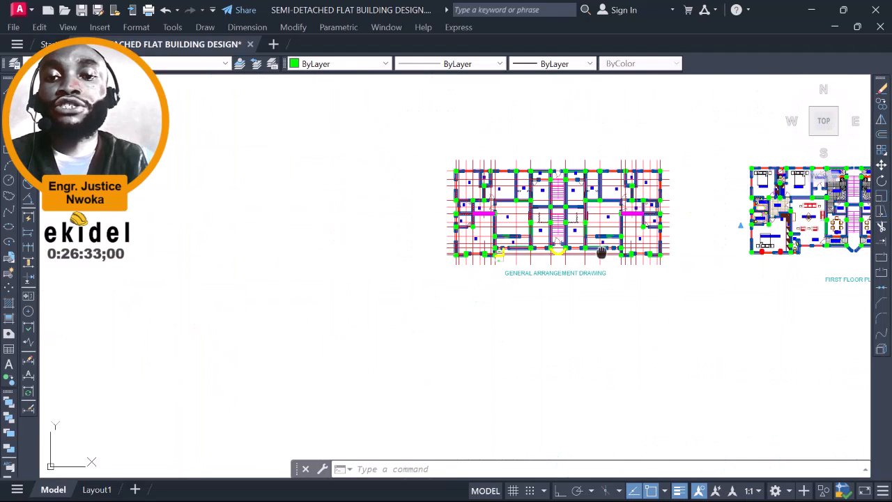
{"action": "middle_click_drag", "start_coordinate": [601, 253], "coordinate": [318, 253]}
{"action": "middle_click_drag", "start_coordinate": [634, 221], "coordinate": [270, 234]}
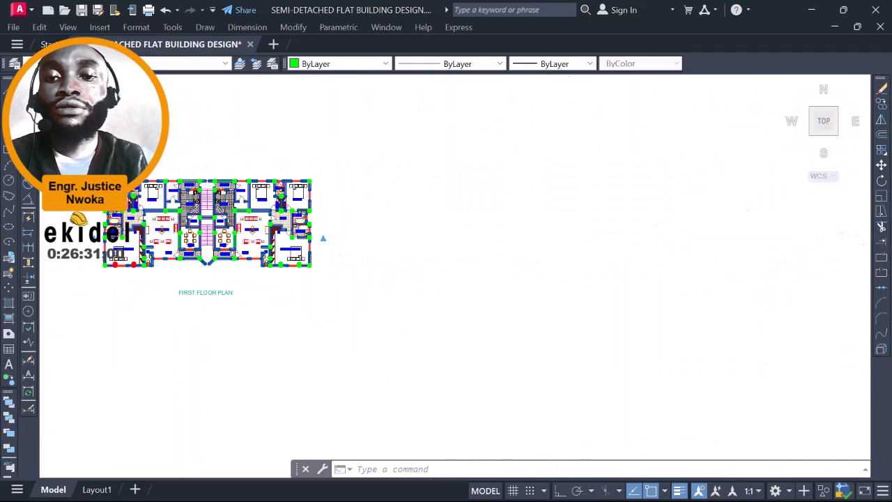
{"action": "scroll", "coordinate": [395, 226], "scroll_direction": "down", "scroll_amount": 4}
{"action": "middle_click_drag", "start_coordinate": [563, 186], "coordinate": [423, 245]}
{"action": "scroll", "coordinate": [624, 178], "scroll_direction": "up", "scroll_amount": 10}
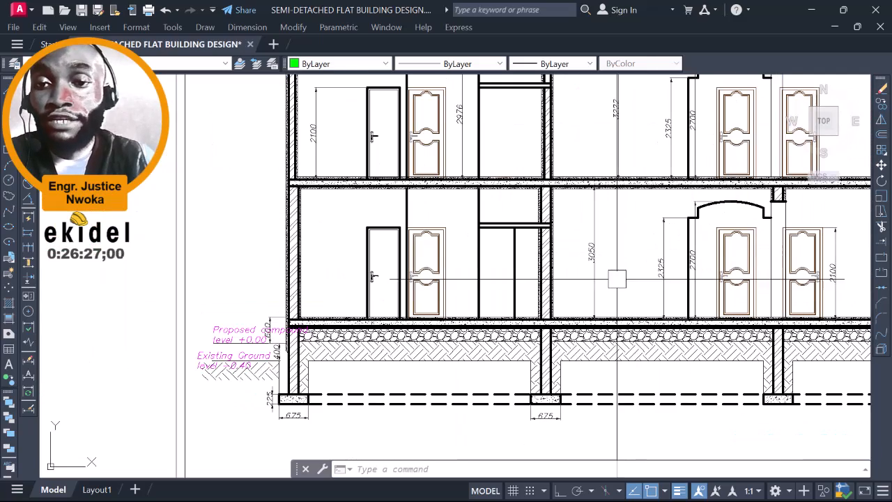
Step: Examine the section's ground-floor height, slab levels, and the proposed compound and existing ground levels
{"action": "scroll", "coordinate": [616, 279], "scroll_direction": "up", "scroll_amount": 2}
{"action": "scroll", "coordinate": [599, 306], "scroll_direction": "up", "scroll_amount": 2}
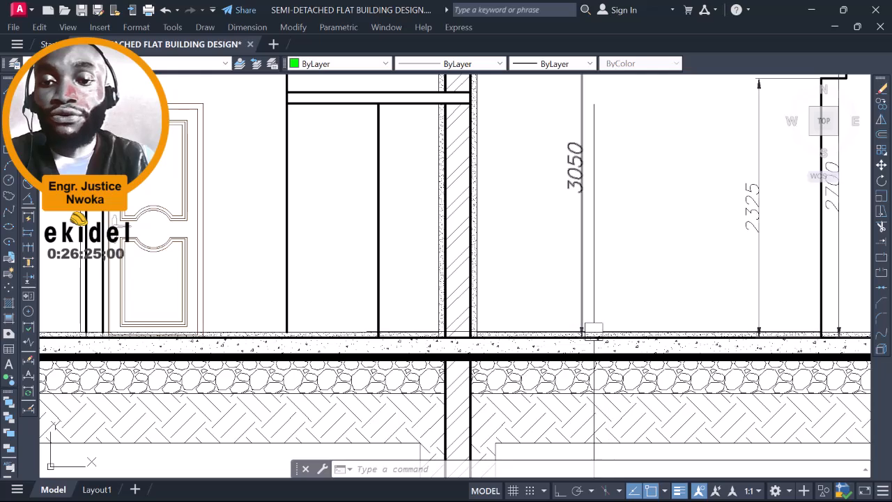
{"action": "scroll", "coordinate": [605, 334], "scroll_direction": "down", "scroll_amount": 2}
{"action": "middle_click_drag", "start_coordinate": [237, 263], "coordinate": [319, 238]}
{"action": "scroll", "coordinate": [656, 310], "scroll_direction": "up", "scroll_amount": 2}
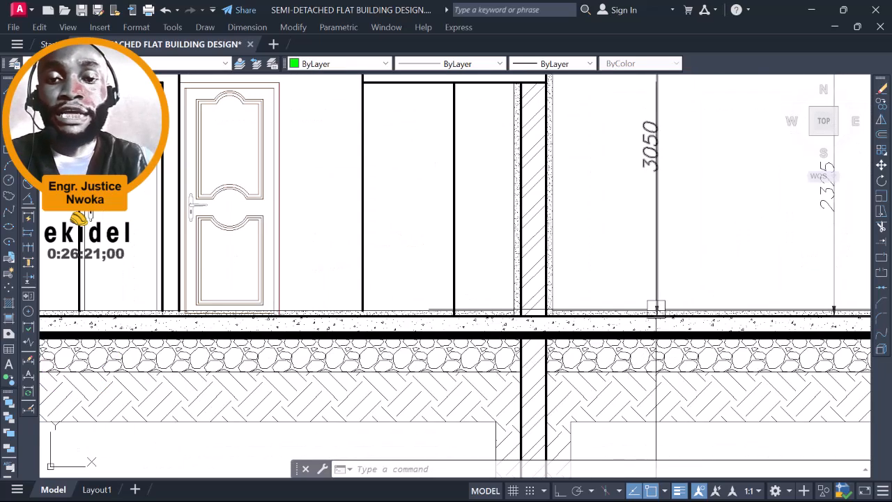
{"action": "scroll", "coordinate": [656, 310], "scroll_direction": "down", "scroll_amount": 2}
{"action": "scroll", "coordinate": [679, 312], "scroll_direction": "up", "scroll_amount": 2}
{"action": "scroll", "coordinate": [679, 313], "scroll_direction": "down", "scroll_amount": 3}
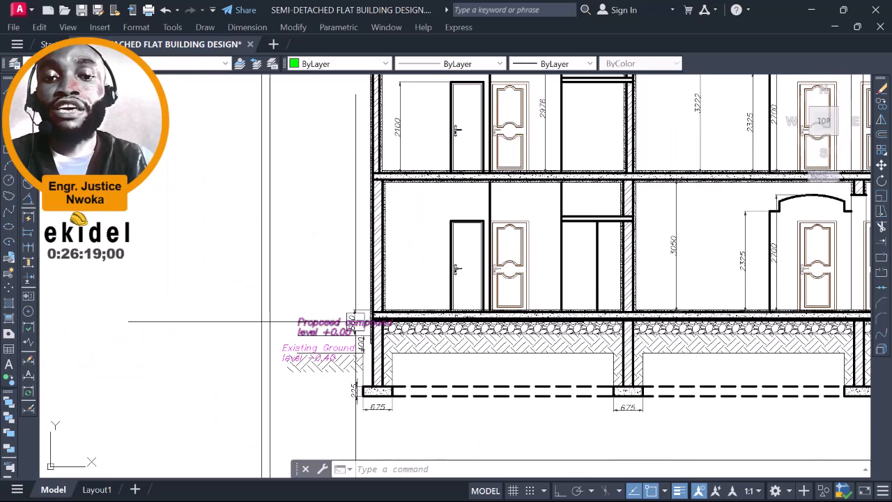
{"action": "scroll", "coordinate": [356, 321], "scroll_direction": "up", "scroll_amount": 4}
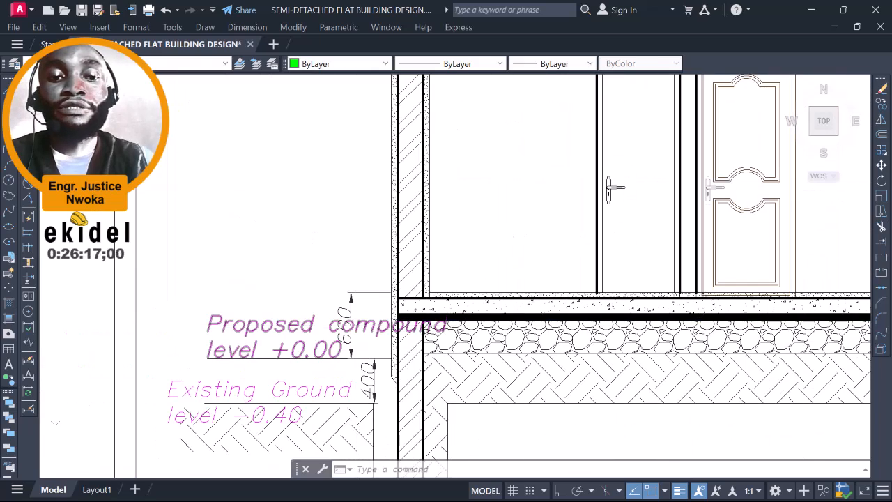
{"action": "scroll", "coordinate": [372, 322], "scroll_direction": "up", "scroll_amount": 2}
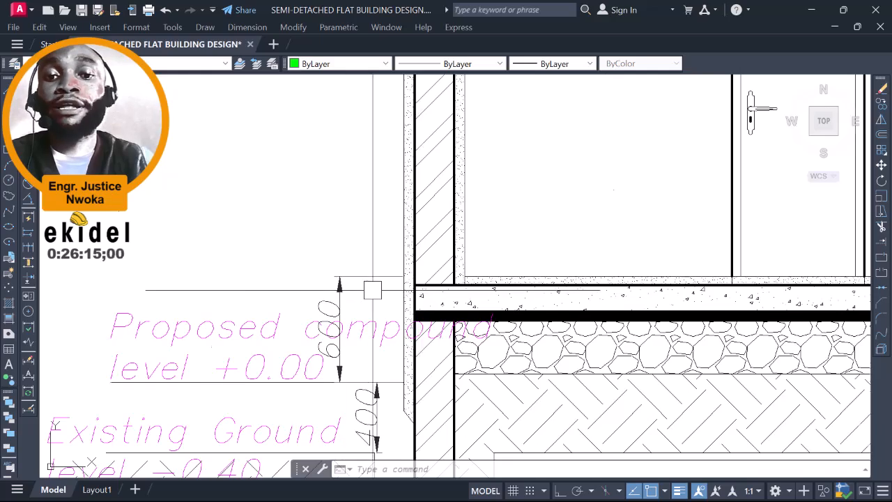
{"action": "scroll", "coordinate": [372, 290], "scroll_direction": "down", "scroll_amount": 2}
{"action": "scroll", "coordinate": [449, 284], "scroll_direction": "down", "scroll_amount": 3}
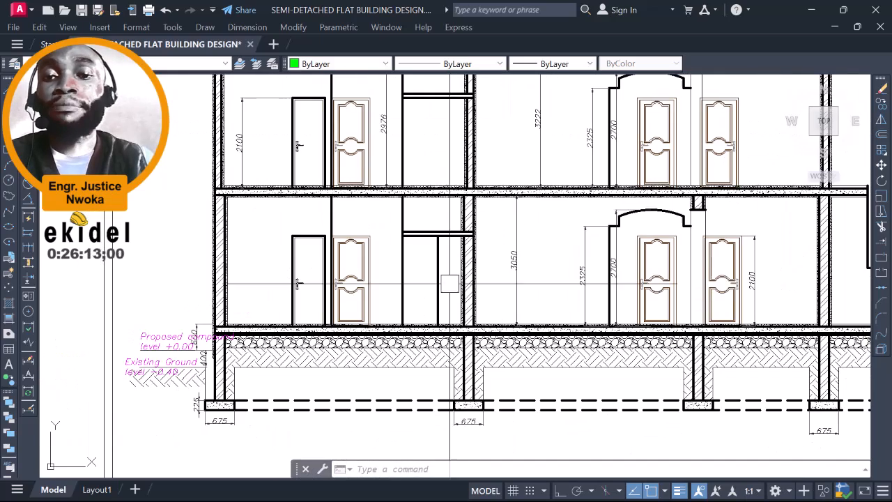
{"action": "scroll", "coordinate": [518, 198], "scroll_direction": "up", "scroll_amount": 3}
{"action": "scroll", "coordinate": [527, 189], "scroll_direction": "up", "scroll_amount": 5}
{"action": "scroll", "coordinate": [537, 339], "scroll_direction": "down", "scroll_amount": 5}
{"action": "scroll", "coordinate": [520, 275], "scroll_direction": "up", "scroll_amount": 2}
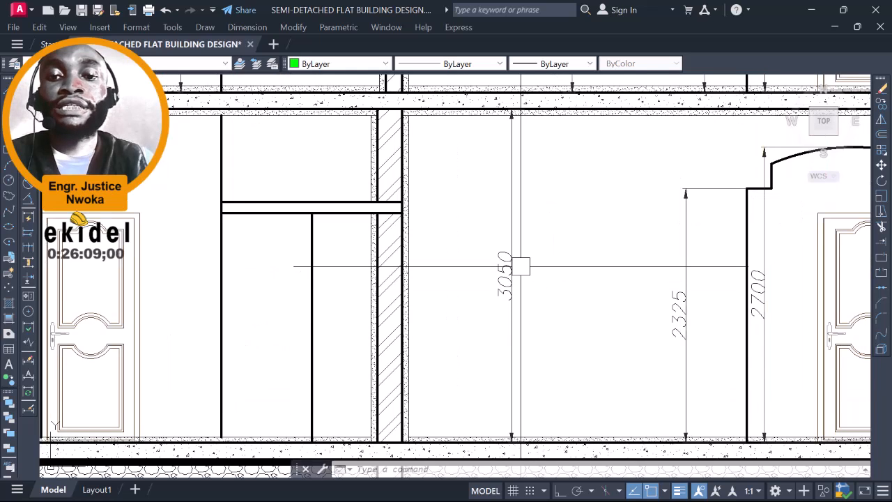
Step: Add a vertical linear dimension from the top of the ground-floor slab to the top of the first-floor slab, beside the 3050 dimension
{"action": "scroll", "coordinate": [520, 266], "scroll_direction": "down", "scroll_amount": 2}
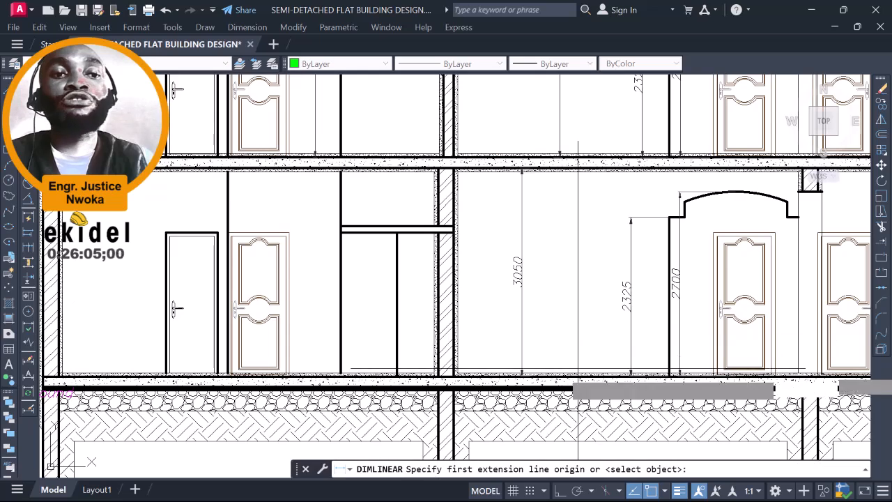
{"action": "scroll", "coordinate": [560, 361], "scroll_direction": "up", "scroll_amount": 2}
{"action": "scroll", "coordinate": [559, 361], "scroll_direction": "up", "scroll_amount": 2}
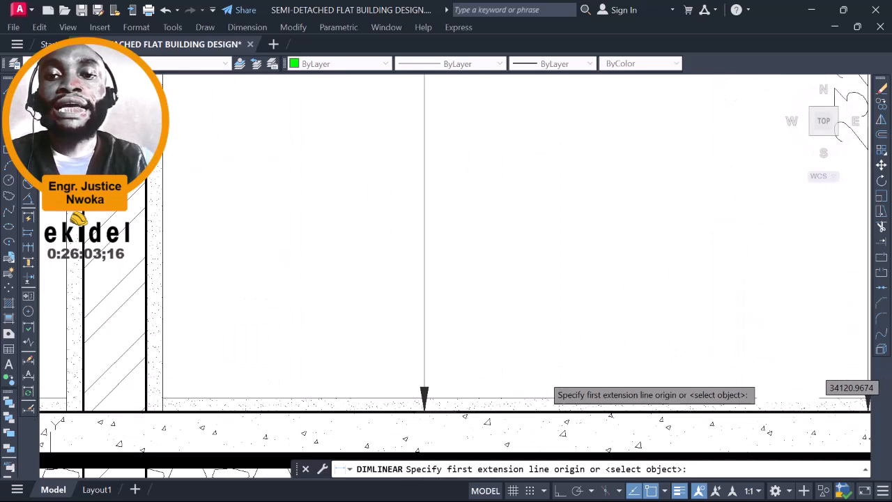
{"action": "left_click", "coordinate": [523, 413]}
{"action": "scroll", "coordinate": [538, 289], "scroll_direction": "down", "scroll_amount": 3}
{"action": "scroll", "coordinate": [533, 265], "scroll_direction": "up", "scroll_amount": 2}
{"action": "scroll", "coordinate": [516, 171], "scroll_direction": "up", "scroll_amount": 3}
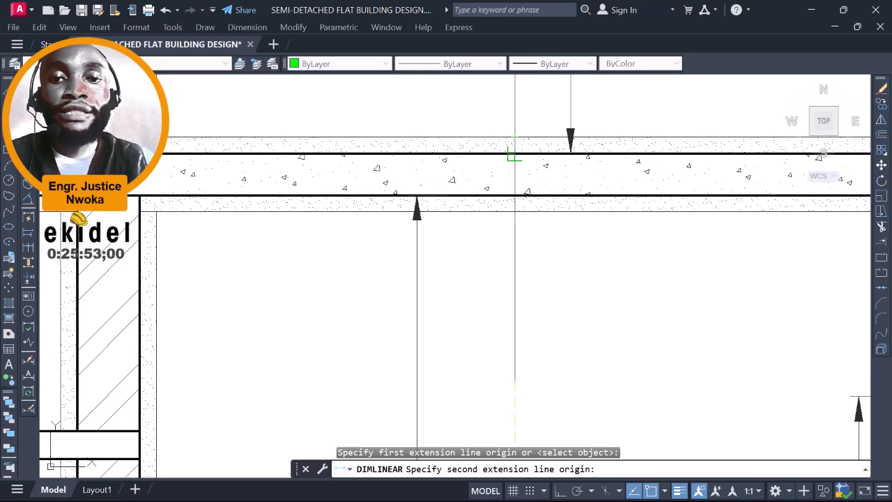
{"action": "left_click", "coordinate": [514, 157]}
{"action": "scroll", "coordinate": [514, 164], "scroll_direction": "down", "scroll_amount": 6}
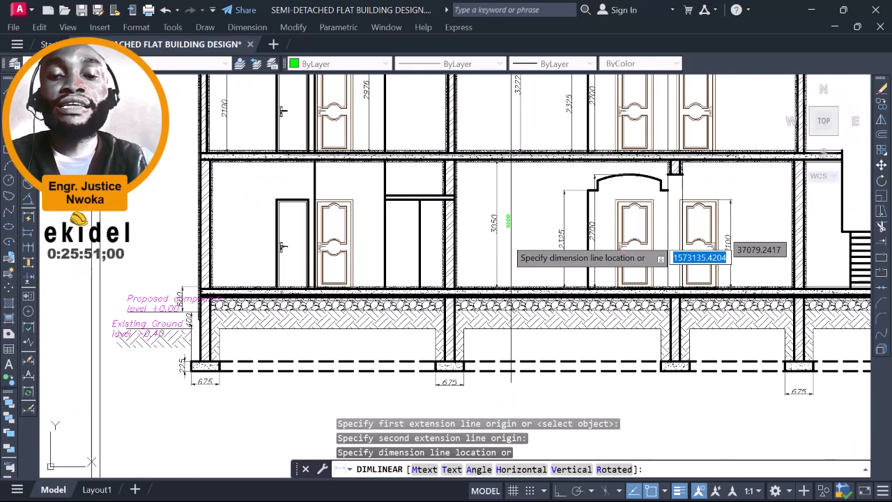
{"action": "scroll", "coordinate": [511, 221], "scroll_direction": "up", "scroll_amount": 3}
{"action": "left_click", "coordinate": [510, 222]}
{"action": "scroll", "coordinate": [511, 222], "scroll_direction": "up", "scroll_amount": 5}
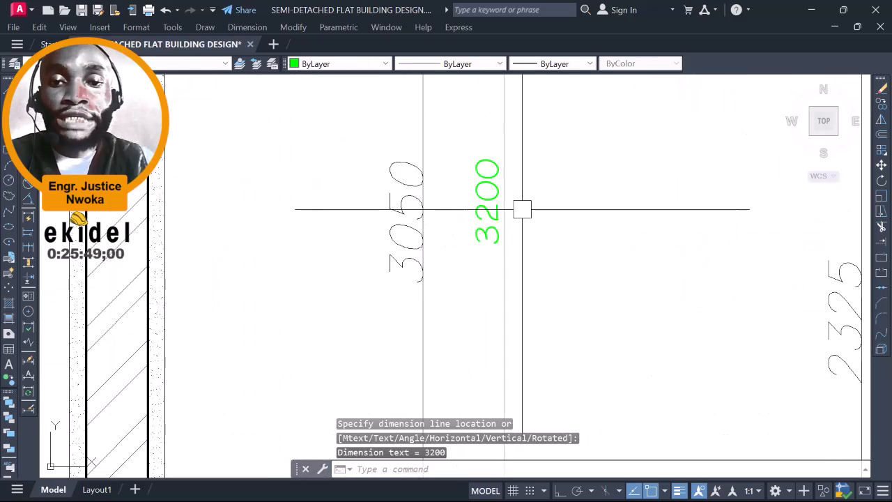
{"action": "scroll", "coordinate": [535, 197], "scroll_direction": "down", "scroll_amount": 5}
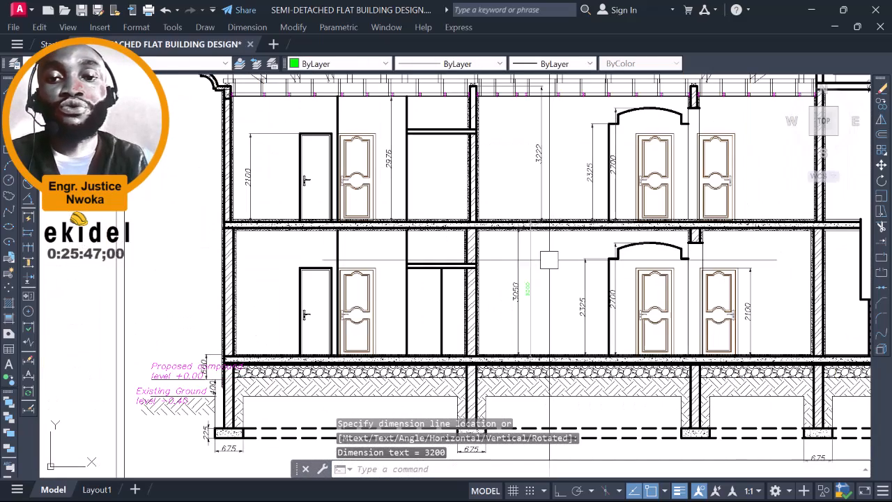
Step: Continue the new vertical dimension from the top of the first-floor slab up to the top of the upper-storey wall beneath the roof
{"action": "middle_click_drag", "start_coordinate": [565, 277], "coordinate": [569, 335]}
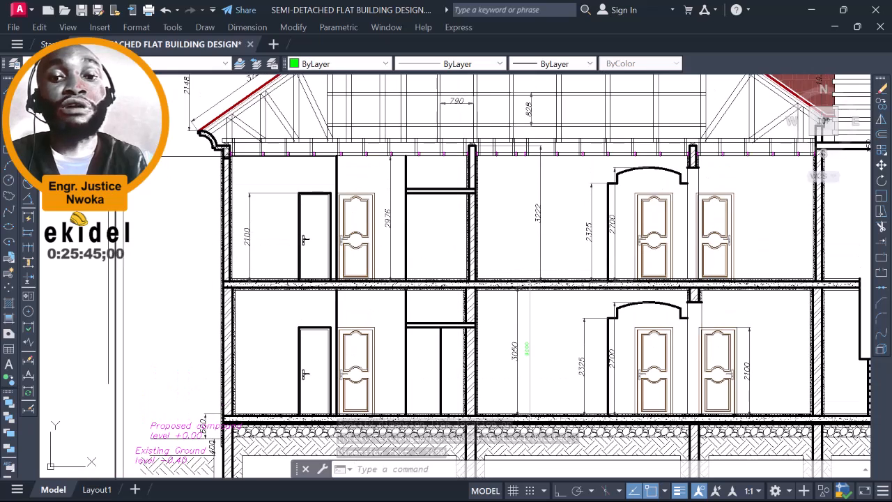
{"action": "left_click", "coordinate": [29, 248]}
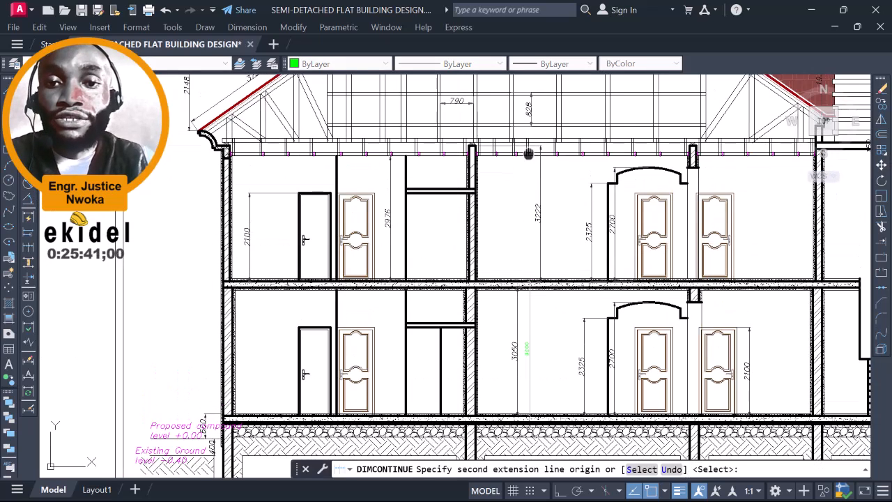
{"action": "middle_click_drag", "start_coordinate": [528, 152], "coordinate": [533, 185]}
{"action": "scroll", "coordinate": [491, 186], "scroll_direction": "up", "scroll_amount": 8}
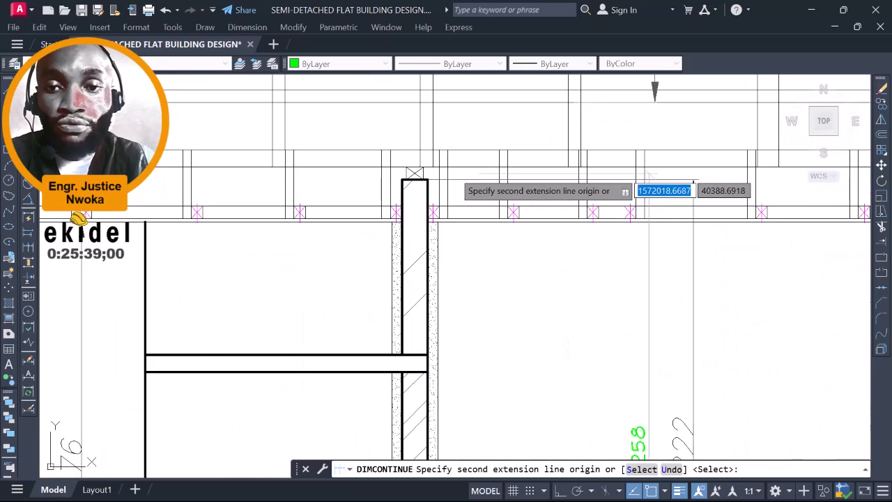
{"action": "scroll", "coordinate": [429, 172], "scroll_direction": "up", "scroll_amount": 2}
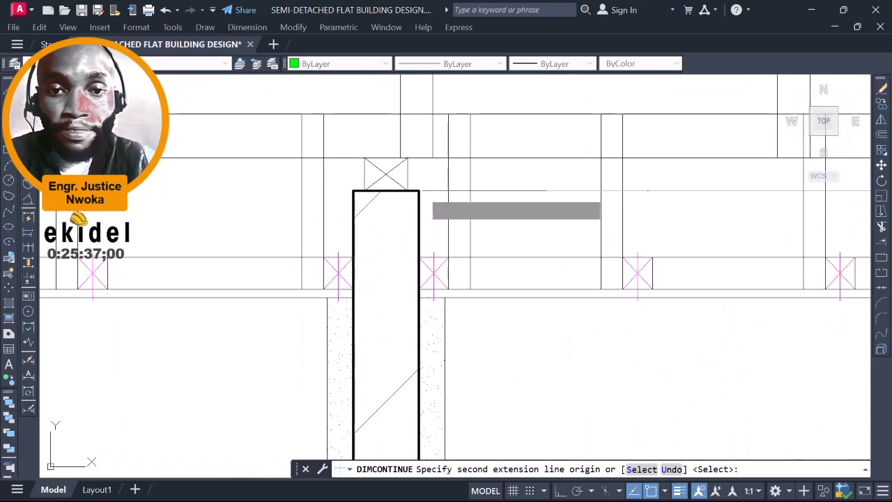
{"action": "scroll", "coordinate": [422, 195], "scroll_direction": "down", "scroll_amount": 7}
{"action": "scroll", "coordinate": [491, 226], "scroll_direction": "up", "scroll_amount": 8}
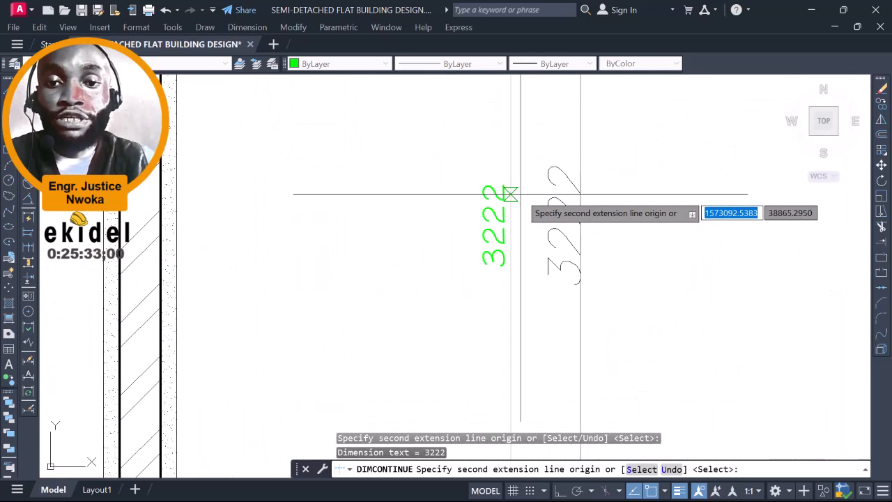
{"action": "scroll", "coordinate": [519, 194], "scroll_direction": "down", "scroll_amount": 8}
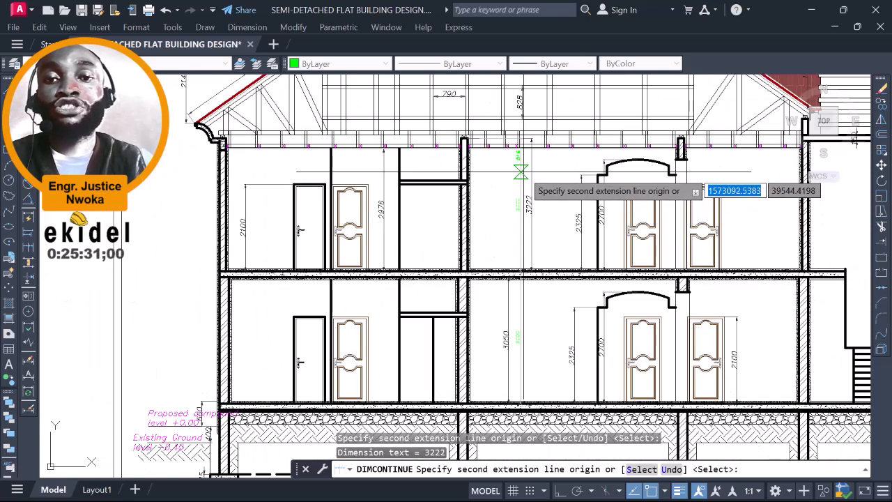
{"action": "scroll", "coordinate": [520, 171], "scroll_direction": "up", "scroll_amount": 4}
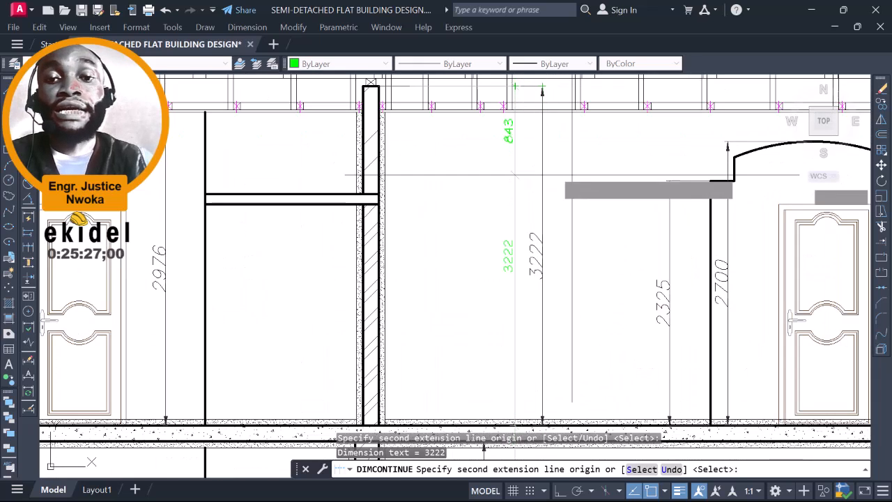
{"action": "scroll", "coordinate": [570, 133], "scroll_direction": "down", "scroll_amount": 2}
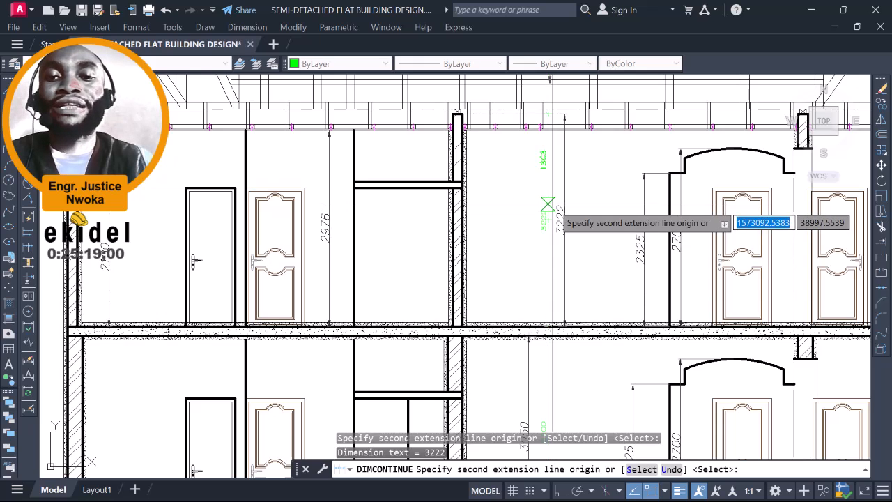
{"action": "scroll", "coordinate": [547, 203], "scroll_direction": "up", "scroll_amount": 4}
{"action": "key", "text": "Escape"}
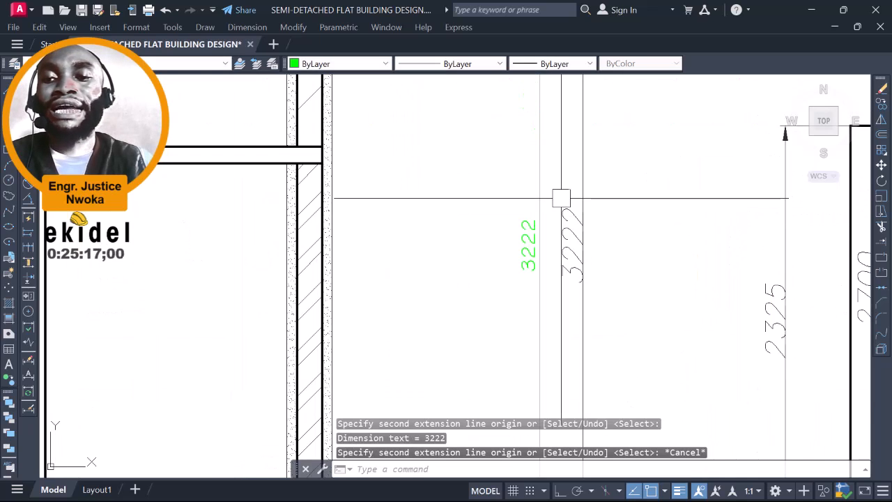
Step: Compare the added upper-storey height dimension with the existing one beside it, and examine both storeys' heights in the section
{"action": "scroll", "coordinate": [522, 199], "scroll_direction": "down", "scroll_amount": 4}
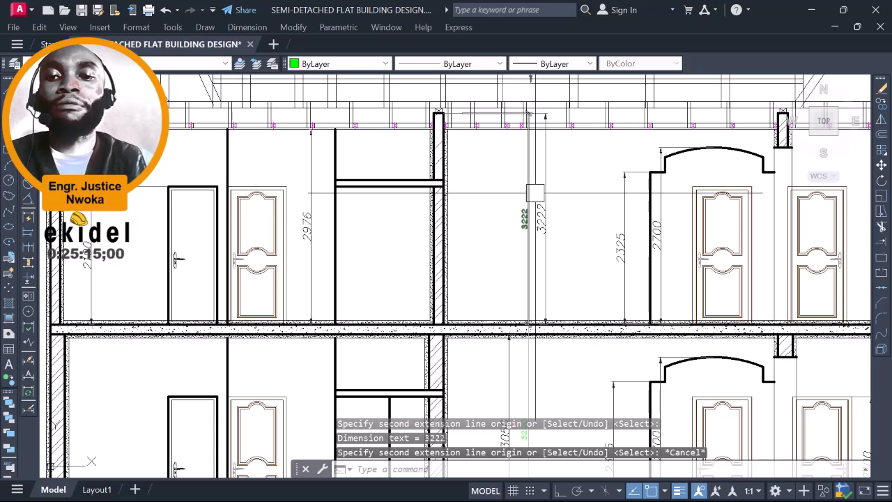
{"action": "scroll", "coordinate": [535, 193], "scroll_direction": "up", "scroll_amount": 5}
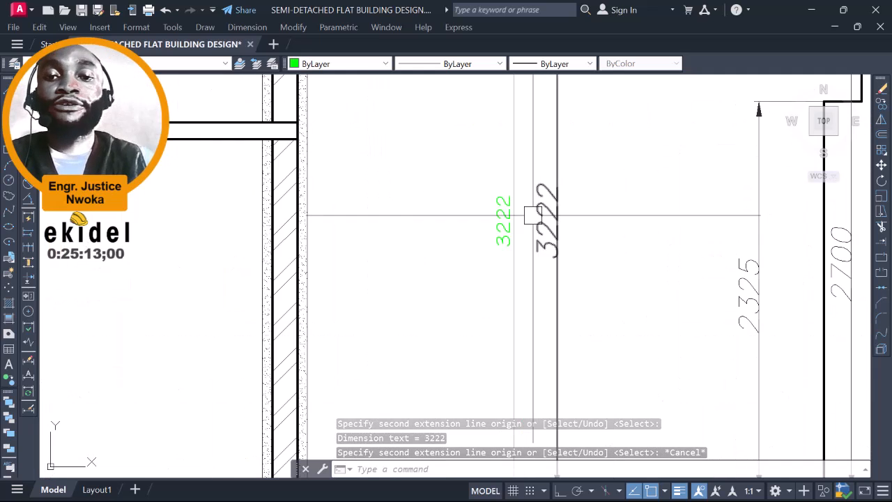
{"action": "scroll", "coordinate": [533, 216], "scroll_direction": "up", "scroll_amount": 3}
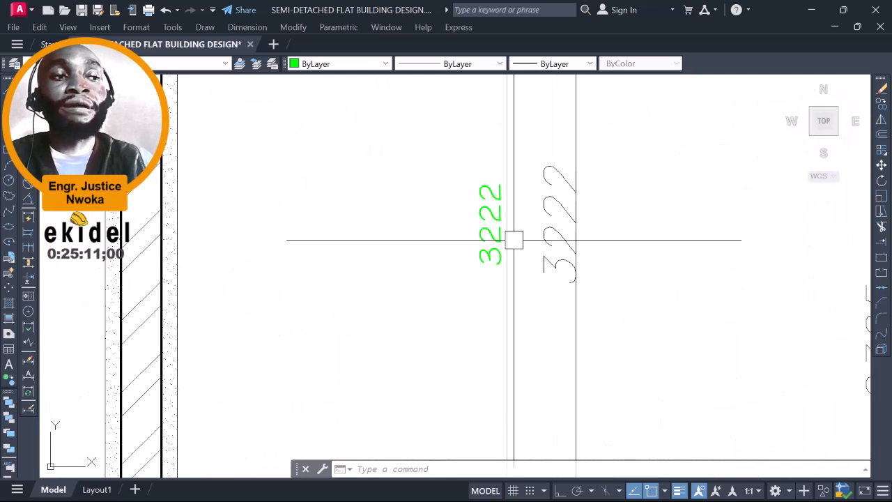
{"action": "scroll", "coordinate": [513, 240], "scroll_direction": "down", "scroll_amount": 6}
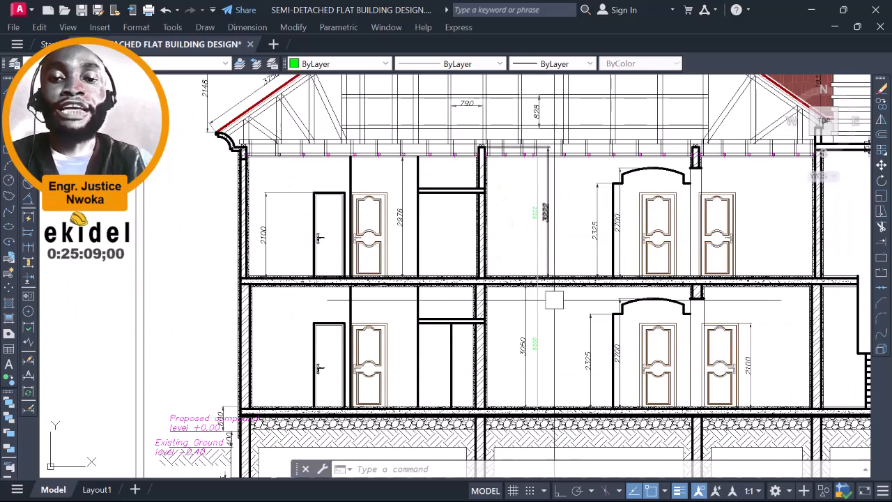
{"action": "scroll", "coordinate": [554, 300], "scroll_direction": "up", "scroll_amount": 2}
{"action": "scroll", "coordinate": [540, 314], "scroll_direction": "down", "scroll_amount": 5}
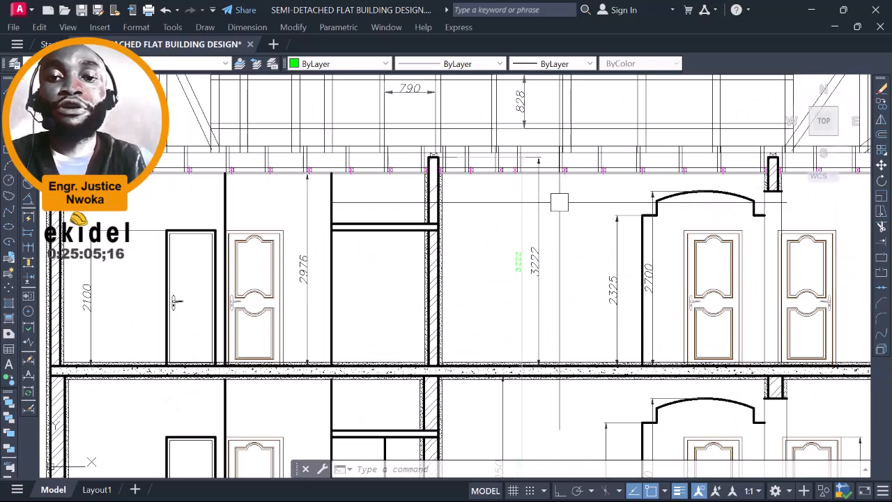
Step: Examine the cross-section's upper-floor height dimension and the proposed compound and existing ground level dimensions
{"action": "scroll", "coordinate": [559, 202], "scroll_direction": "up", "scroll_amount": 6}
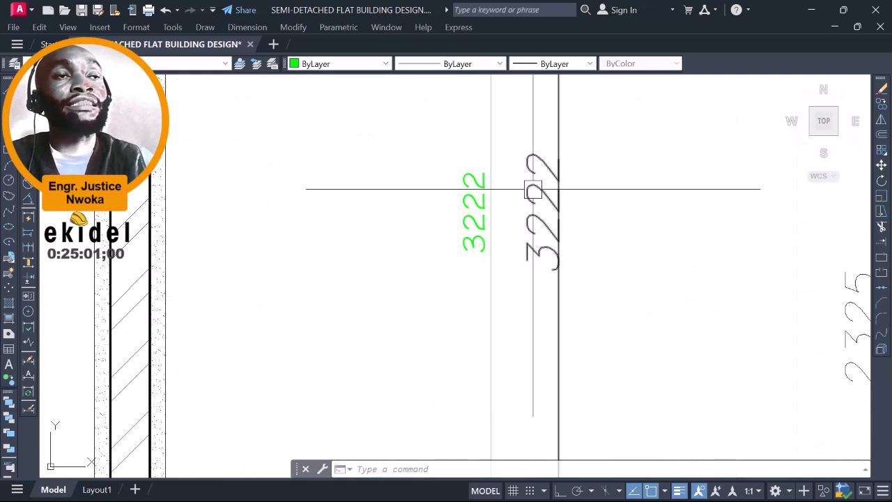
{"action": "scroll", "coordinate": [563, 193], "scroll_direction": "down", "scroll_amount": 4}
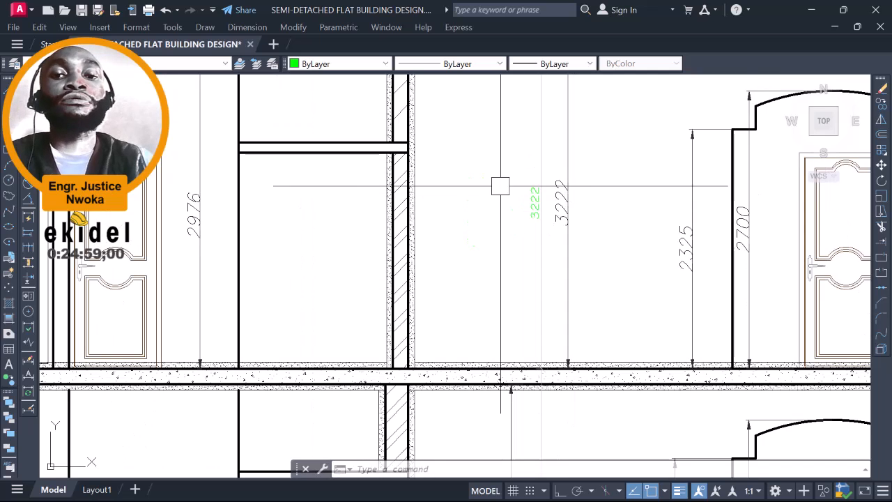
{"action": "scroll", "coordinate": [537, 180], "scroll_direction": "up", "scroll_amount": 2}
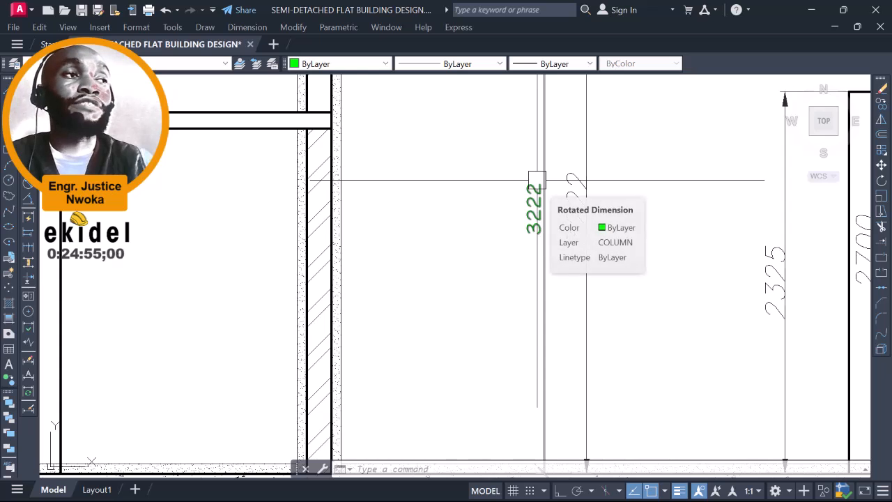
{"action": "left_click", "coordinate": [808, 11]}
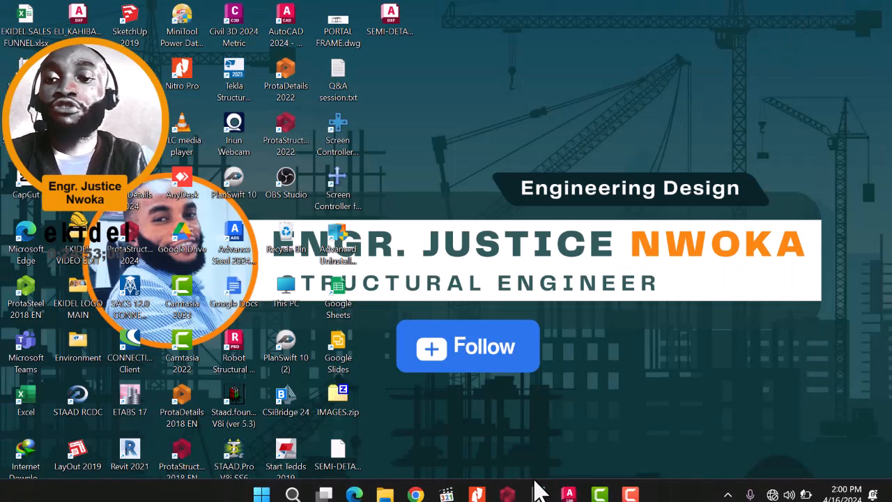
{"action": "mouse_move", "coordinate": [516, 492]}
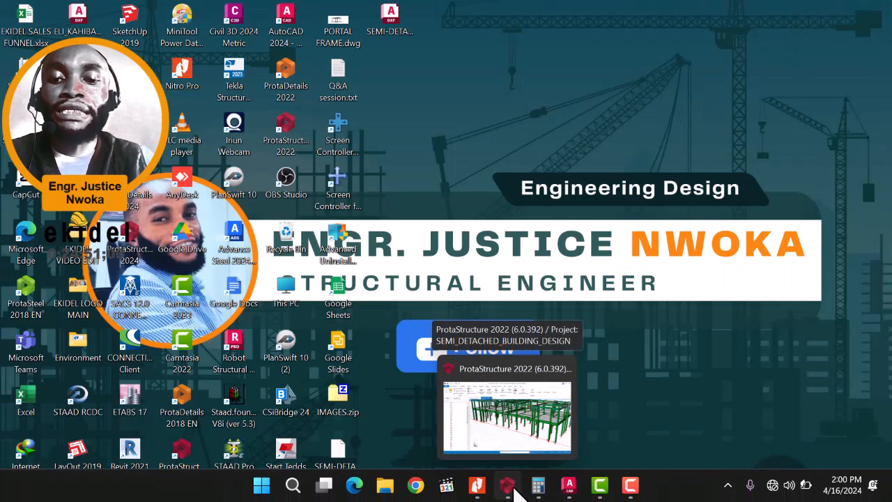
{"action": "mouse_move", "coordinate": [563, 489]}
{"action": "left_click", "coordinate": [558, 451]}
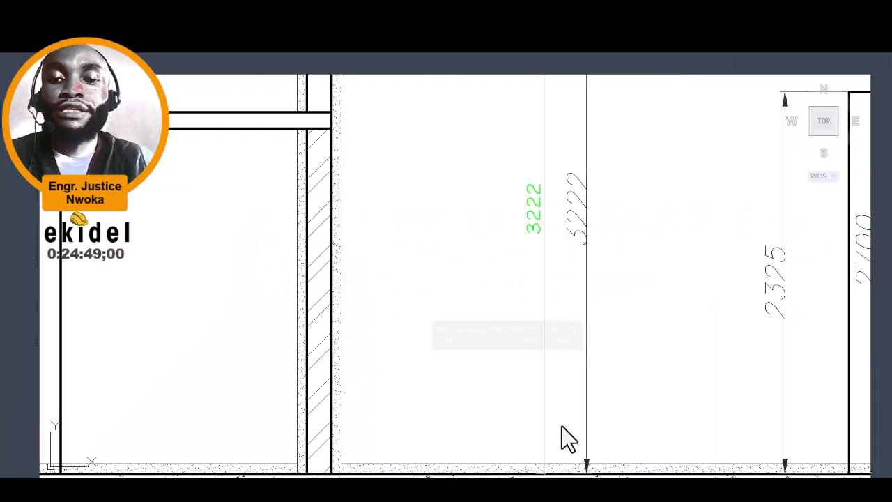
{"action": "scroll", "coordinate": [513, 282], "scroll_direction": "down", "scroll_amount": 8}
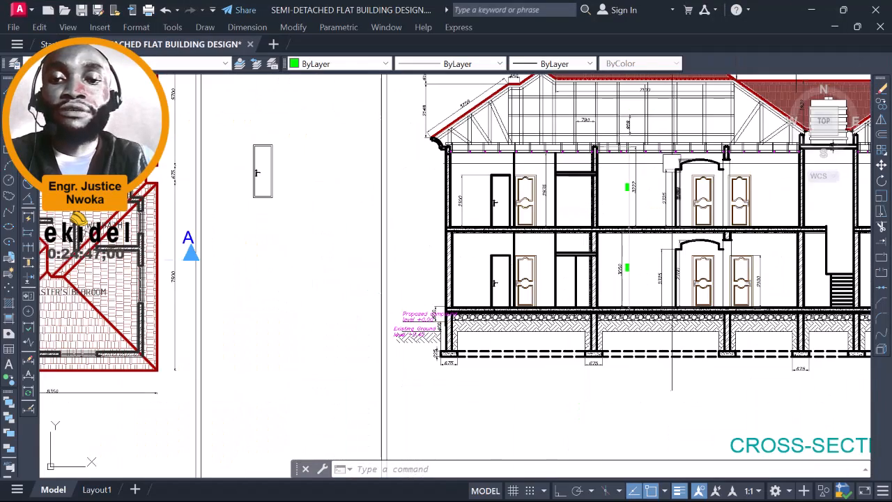
{"action": "scroll", "coordinate": [512, 282], "scroll_direction": "up", "scroll_amount": 12}
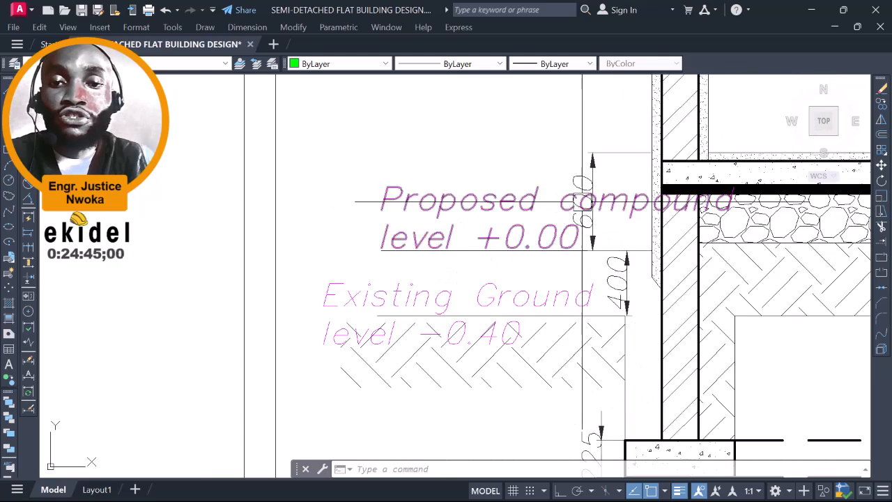
{"action": "middle_click_drag", "start_coordinate": [597, 181], "coordinate": [535, 220]}
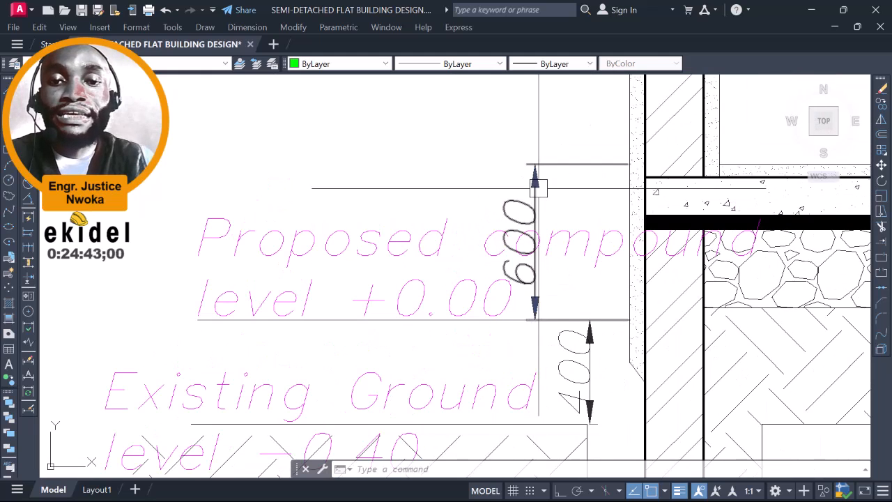
{"action": "mouse_move", "coordinate": [537, 188]}
{"action": "scroll", "coordinate": [537, 188], "scroll_direction": "down", "scroll_amount": 10}
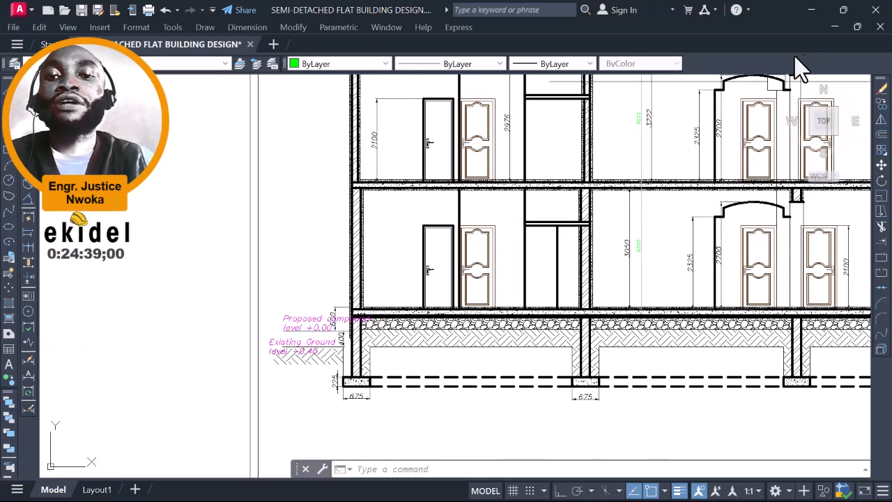
Step: Switch to the ProtaStructure model and set the first storey's bottom level to 600 mm in Storey Operations
{"action": "left_click", "coordinate": [812, 9]}
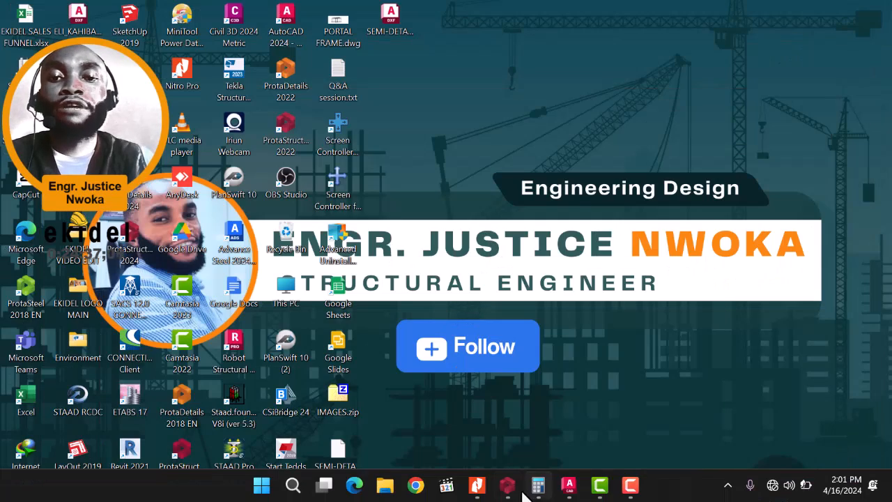
{"action": "left_click", "coordinate": [513, 489]}
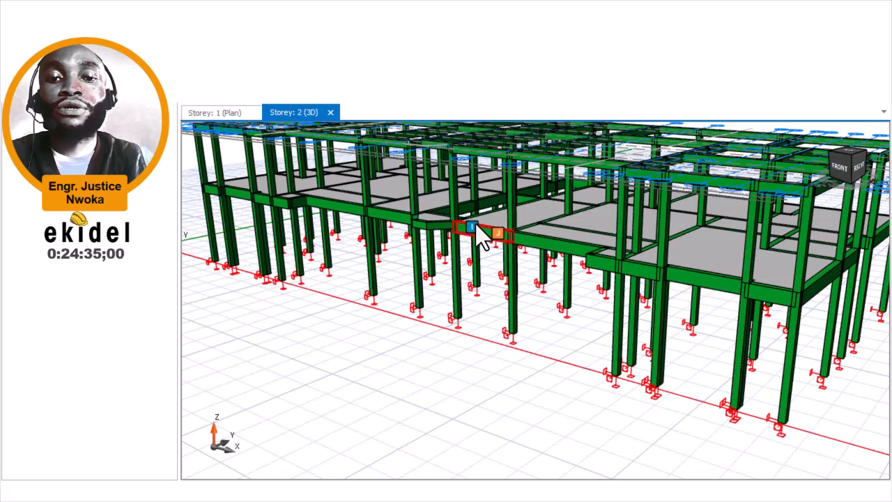
{"action": "scroll", "coordinate": [516, 293], "scroll_direction": "down", "scroll_amount": 3}
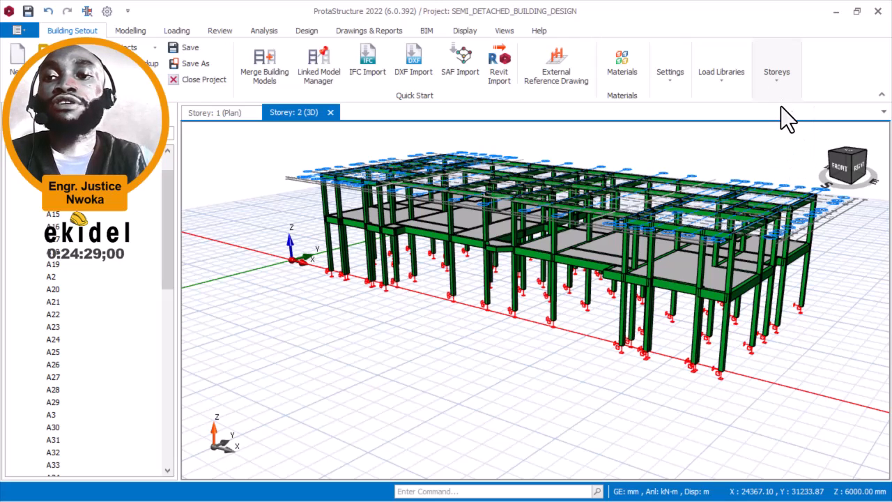
{"action": "left_click", "coordinate": [778, 82]}
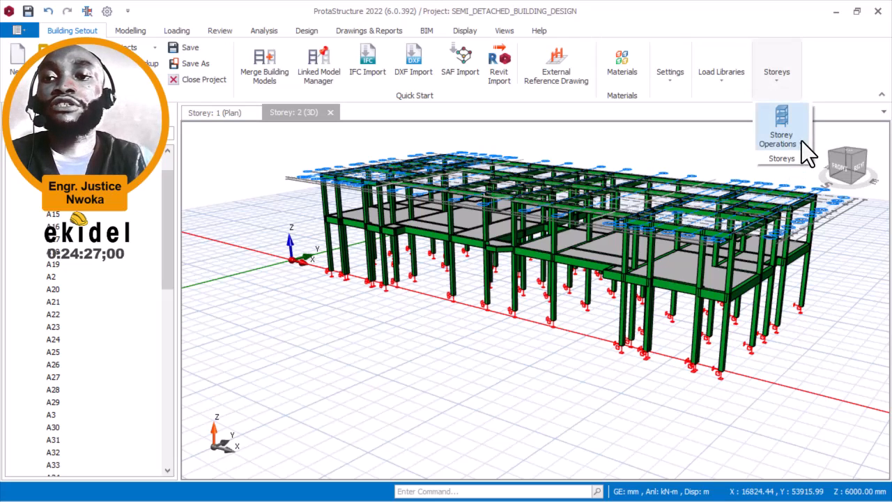
{"action": "left_click", "coordinate": [802, 140]}
{"action": "left_click", "coordinate": [808, 306]}
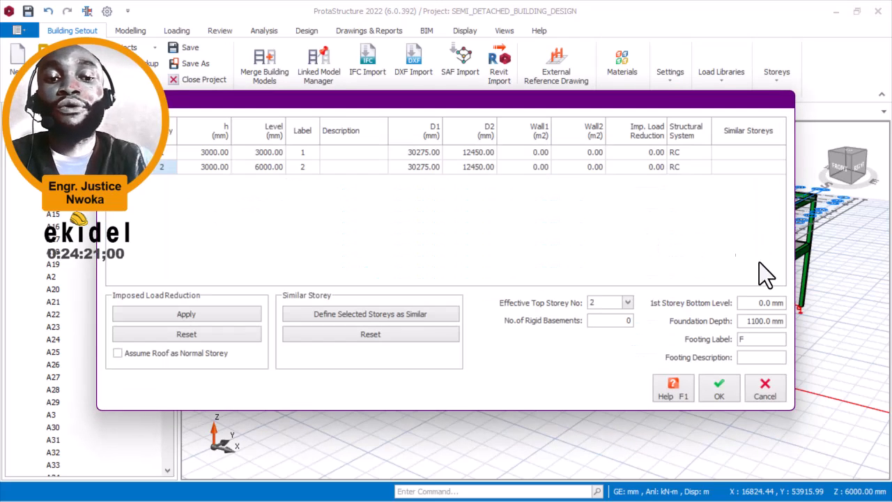
{"action": "type", "text": "600"}
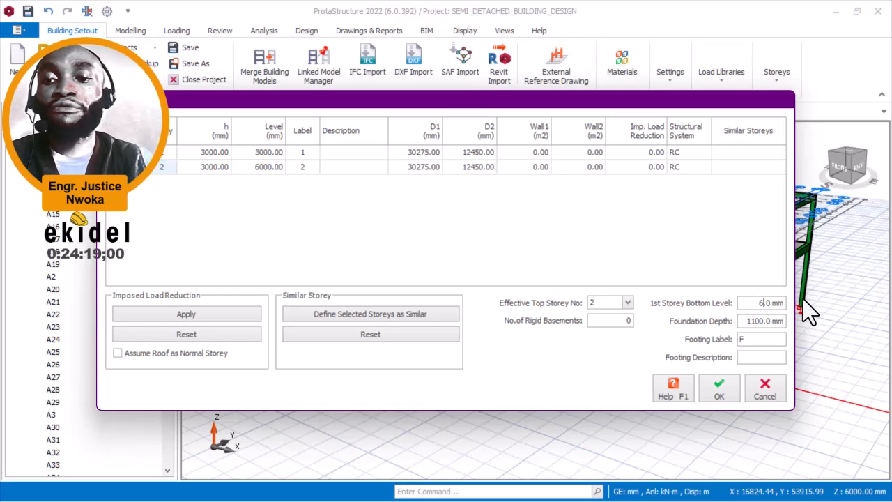
Step: Set the heights of storeys 1 and 2 to 3200 mm each and apply the storey changes to the model
{"action": "double_click", "coordinate": [199, 155]}
{"action": "type", "text": "3200"}
{"action": "left_click", "coordinate": [207, 167]}
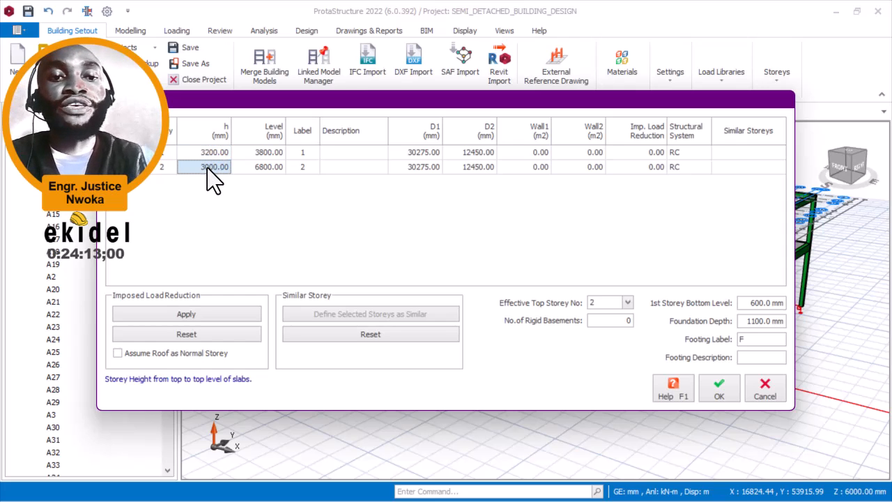
{"action": "type", "text": "3200"}
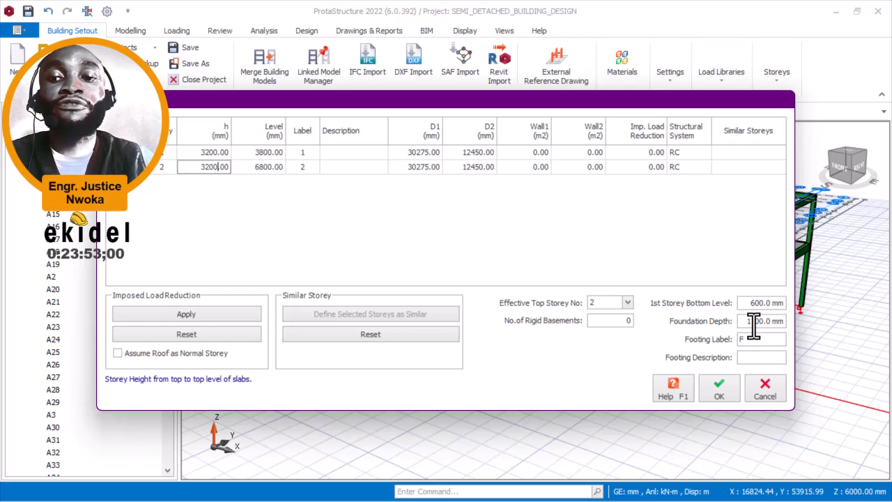
{"action": "left_click", "coordinate": [719, 391]}
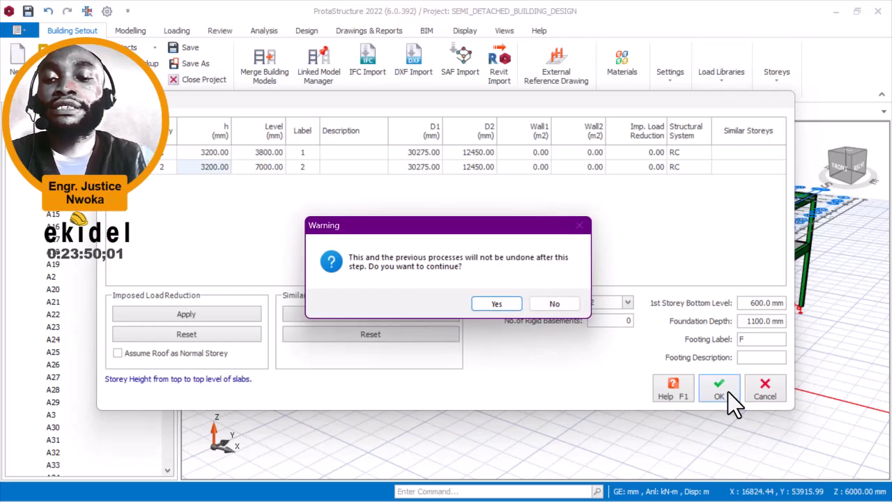
{"action": "left_click", "coordinate": [507, 305]}
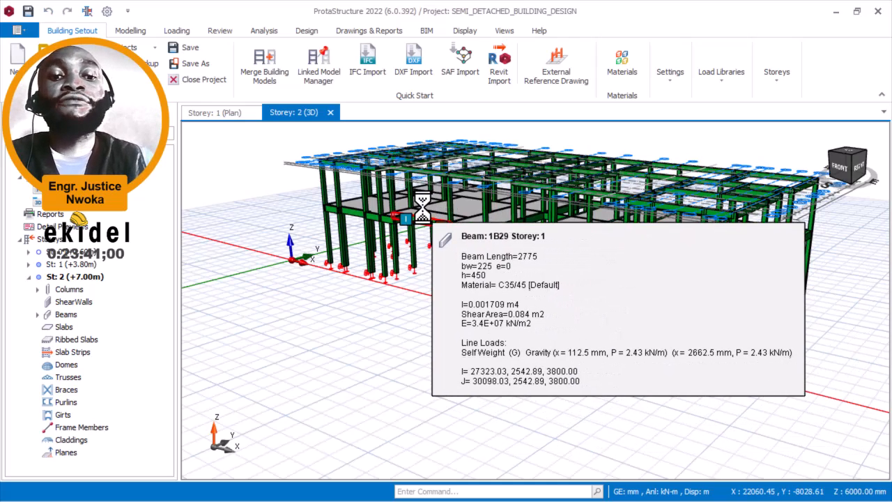
Step: Inspect the updated 3D frame around its front corner, including the first-floor slabs and the columns
{"action": "mouse_move", "coordinate": [384, 244]}
{"action": "middle_mouse_down"}
{"action": "mouse_move", "coordinate": [411, 238]}
{"action": "mouse_move", "coordinate": [481, 251]}
{"action": "middle_mouse_up"}
{"action": "scroll", "coordinate": [365, 266], "scroll_direction": "up", "scroll_amount": 5}
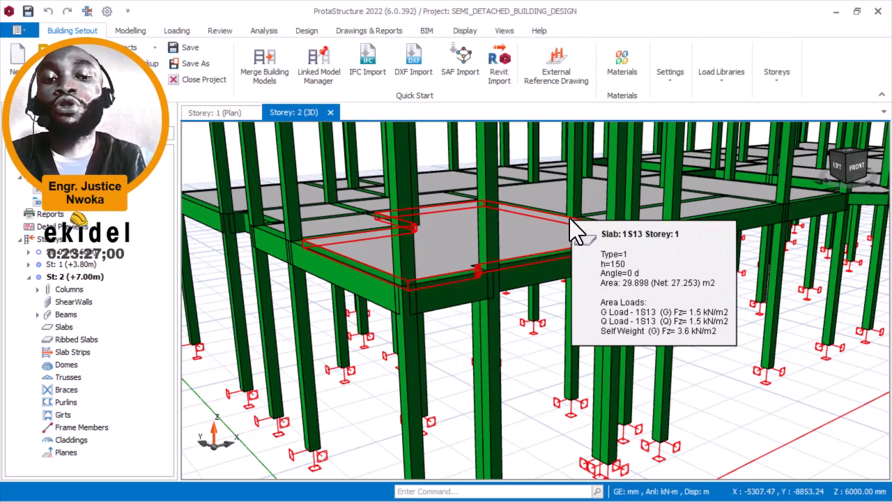
{"action": "scroll", "coordinate": [518, 275], "scroll_direction": "down", "scroll_amount": 3}
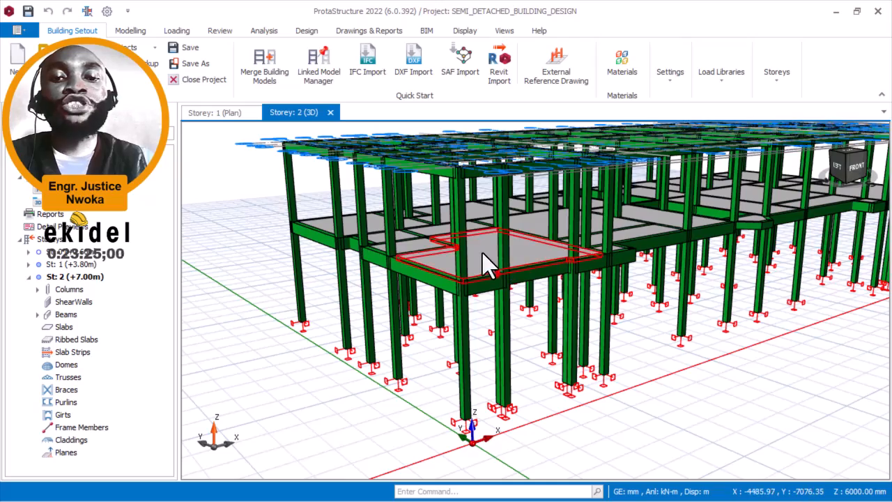
{"action": "middle_click_drag", "start_coordinate": [482, 253], "coordinate": [493, 261]}
{"action": "scroll", "coordinate": [464, 245], "scroll_direction": "up", "scroll_amount": 3}
{"action": "scroll", "coordinate": [494, 222], "scroll_direction": "down", "scroll_amount": 4}
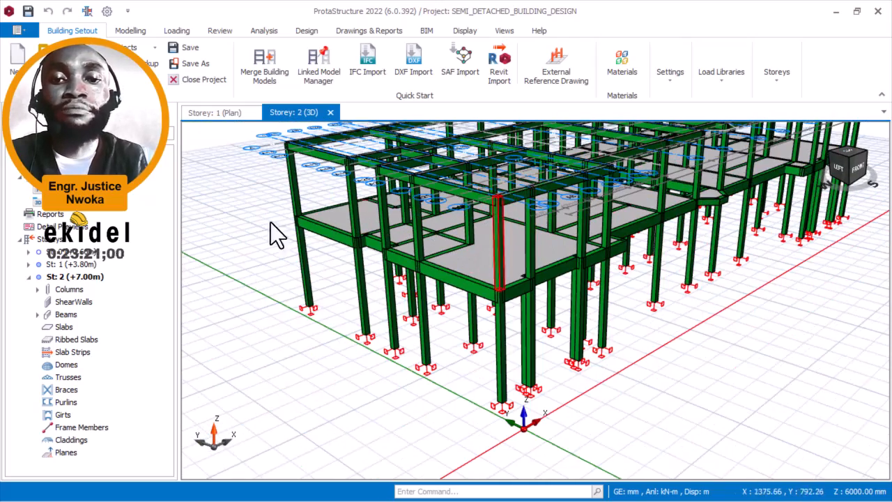
{"action": "scroll", "coordinate": [480, 180], "scroll_direction": "up", "scroll_amount": 3}
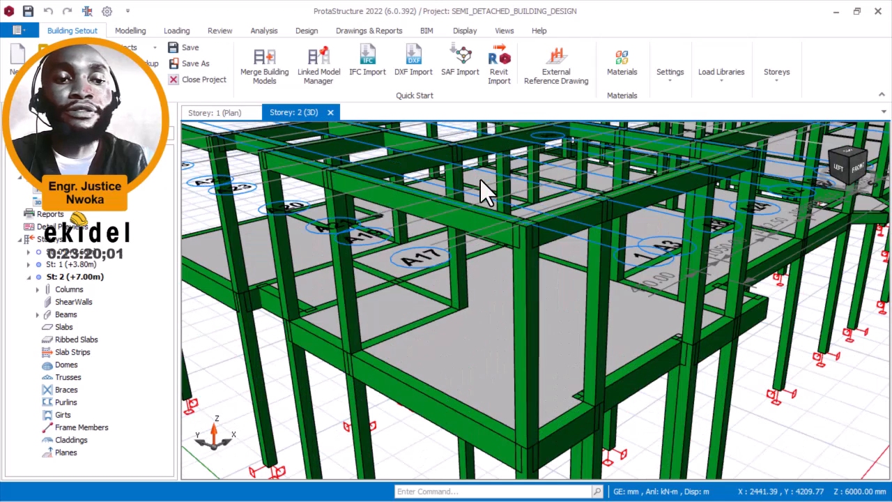
Step: Make storey 0 active and examine the beams and columns between the first floor and roof level in 3D
{"action": "left_click", "coordinate": [73, 253]}
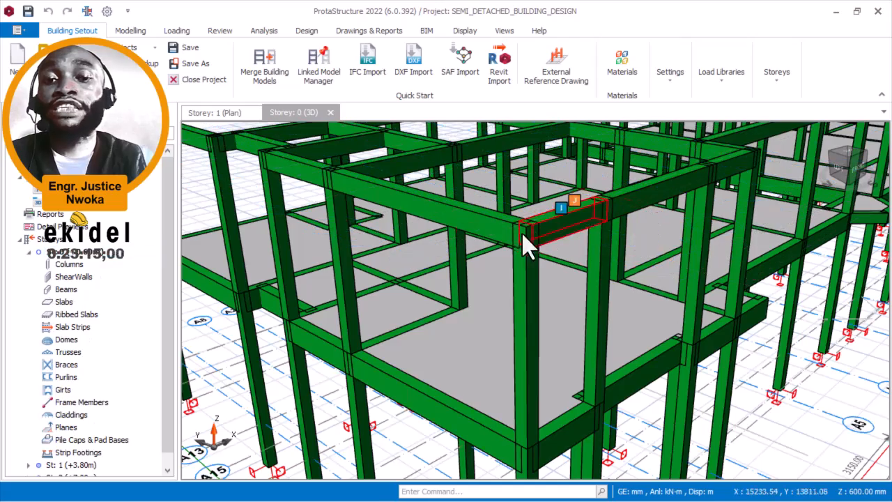
{"action": "scroll", "coordinate": [587, 237], "scroll_direction": "down", "scroll_amount": 3}
{"action": "middle_click_drag", "start_coordinate": [531, 254], "coordinate": [502, 279]}
{"action": "scroll", "coordinate": [432, 362], "scroll_direction": "up", "scroll_amount": 4}
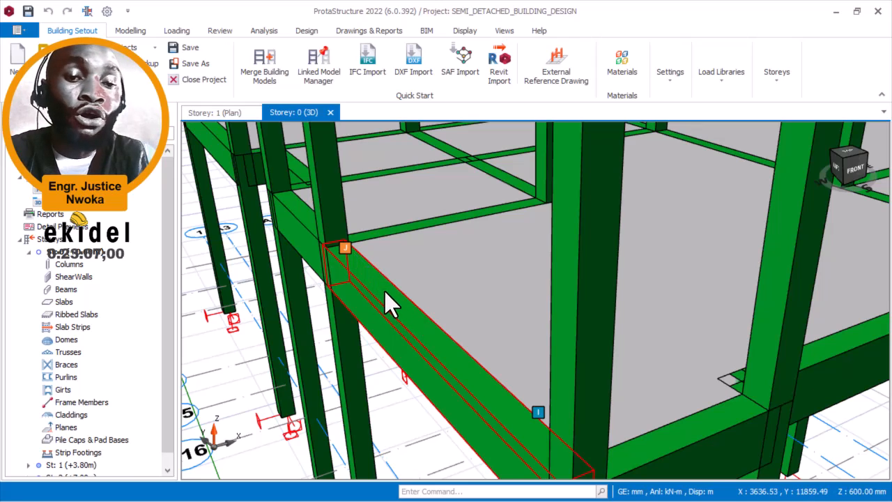
{"action": "scroll", "coordinate": [488, 321], "scroll_direction": "down", "scroll_amount": 3}
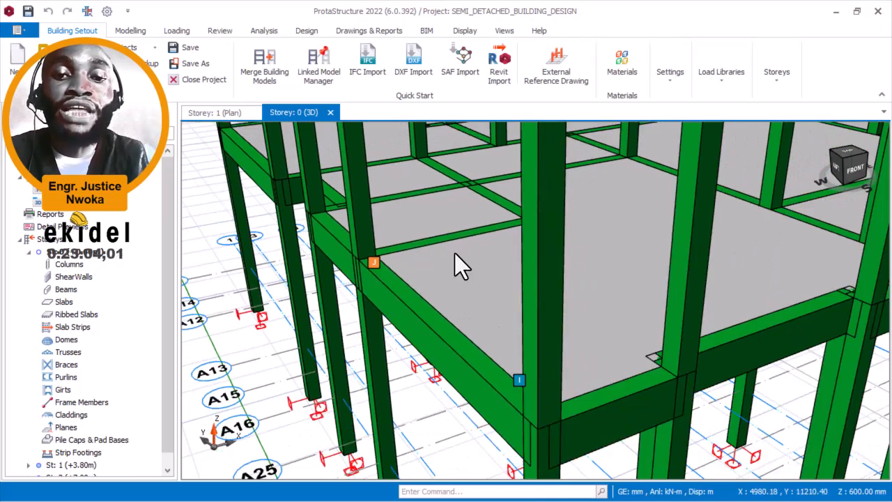
{"action": "middle_click_drag", "start_coordinate": [454, 254], "coordinate": [453, 182]}
{"action": "scroll", "coordinate": [454, 161], "scroll_direction": "up", "scroll_amount": 1}
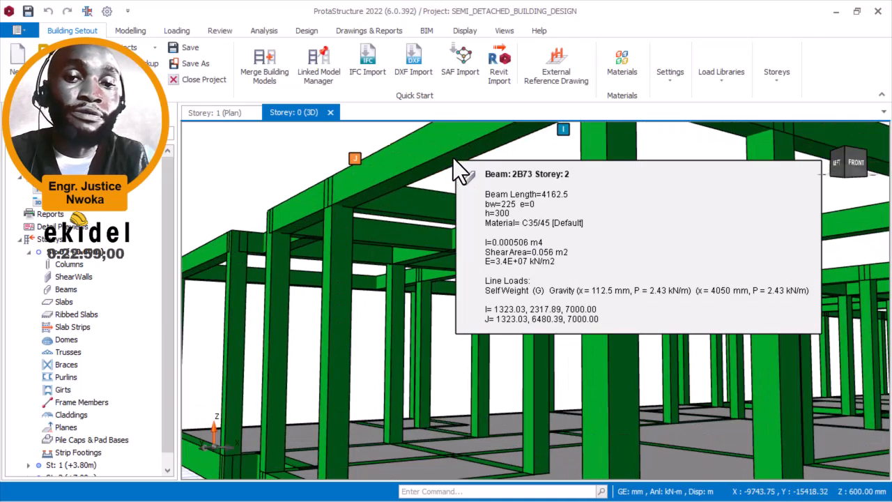
{"action": "scroll", "coordinate": [454, 161], "scroll_direction": "down", "scroll_amount": 3}
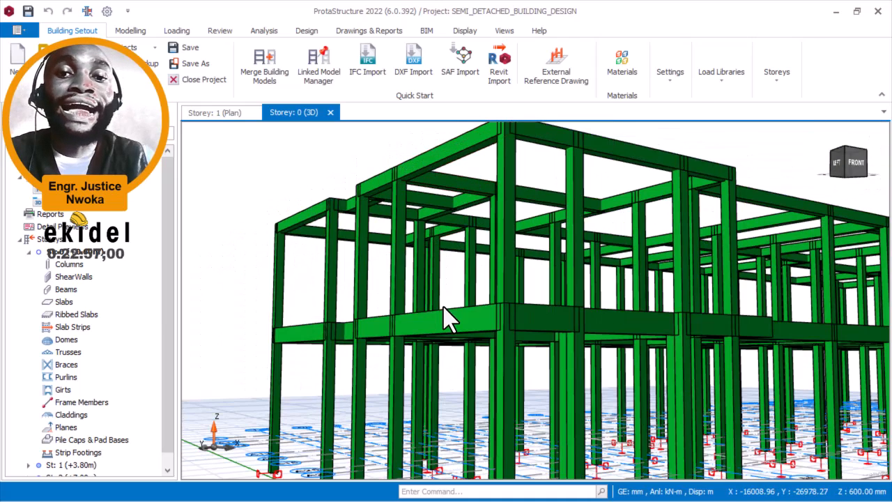
{"action": "mouse_move", "coordinate": [444, 307]}
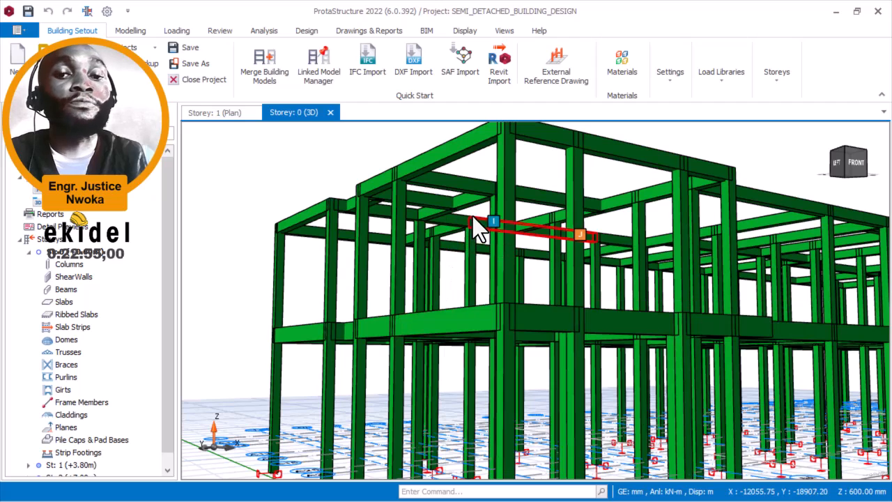
{"action": "scroll", "coordinate": [458, 163], "scroll_direction": "up", "scroll_amount": 2}
{"action": "mouse_move", "coordinate": [447, 159]}
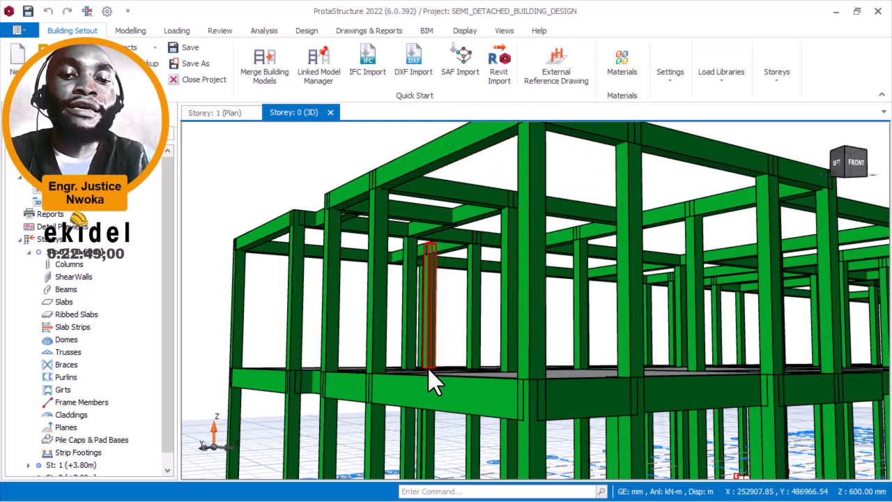
{"action": "middle_click_drag", "start_coordinate": [440, 375], "coordinate": [421, 411]}
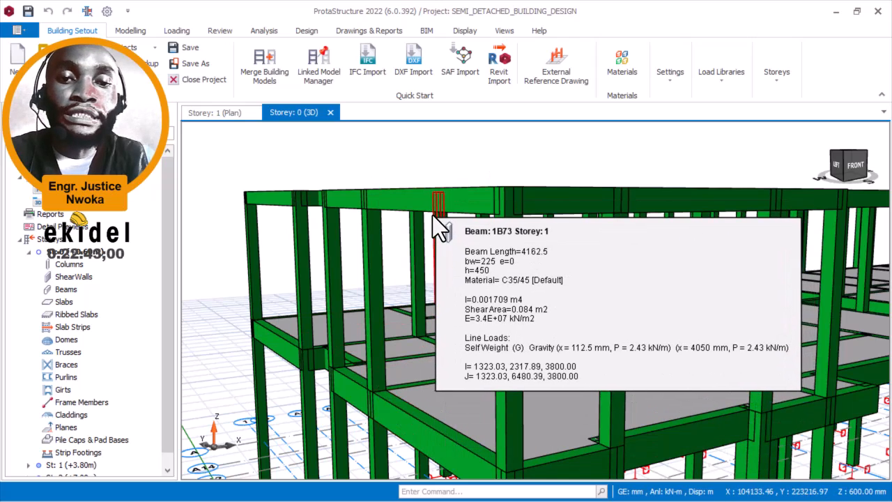
{"action": "scroll", "coordinate": [438, 213], "scroll_direction": "up", "scroll_amount": 5}
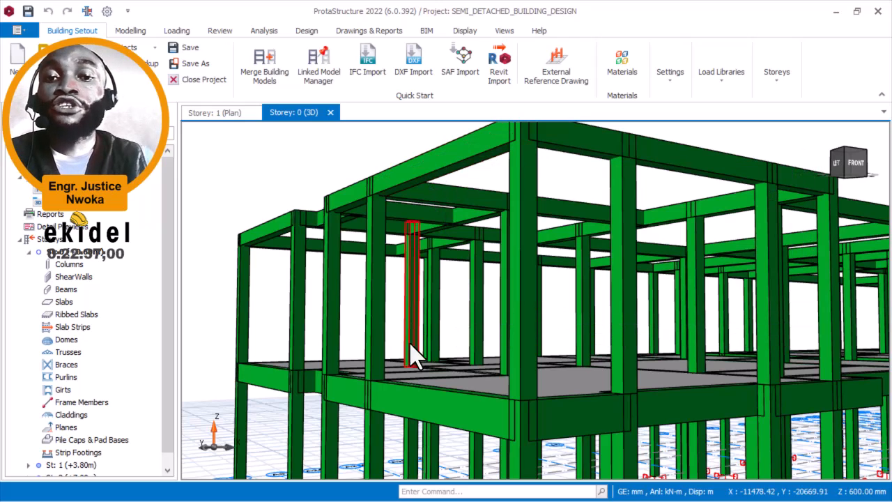
{"action": "mouse_move", "coordinate": [411, 403]}
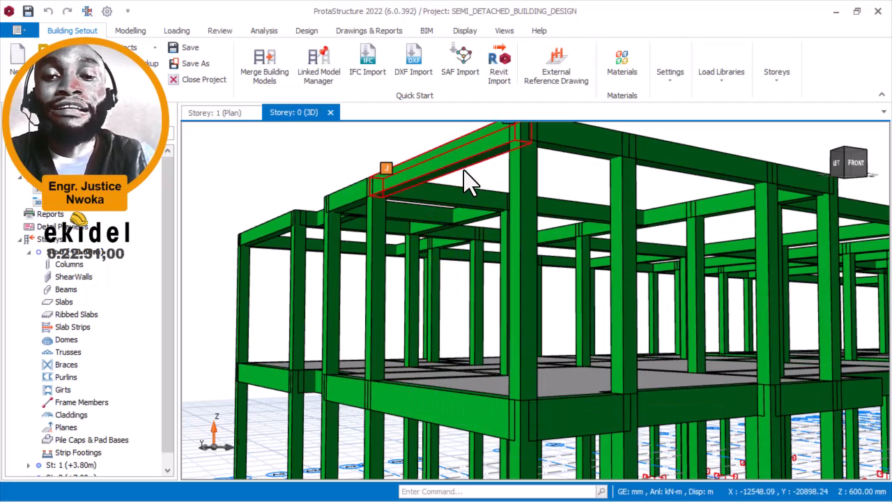
{"action": "mouse_move", "coordinate": [465, 167]}
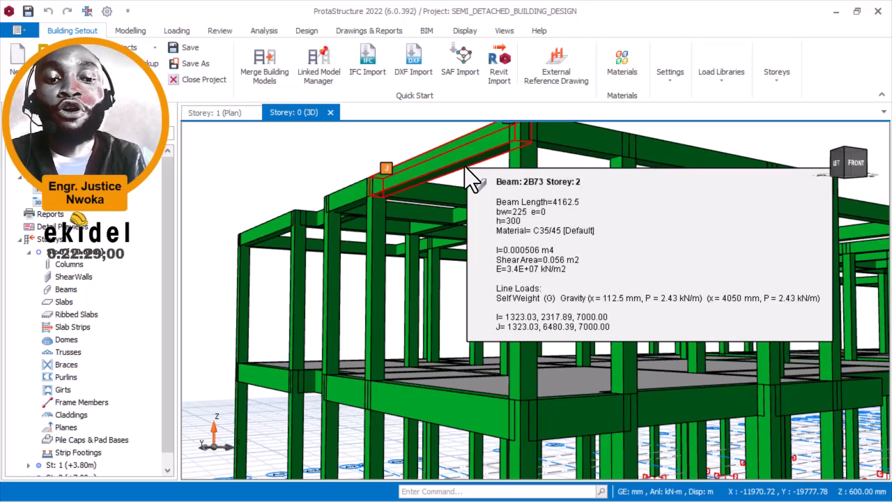
Step: Switch from the building model to the Calculator and clear its previous value
{"action": "left_click", "coordinate": [836, 13]}
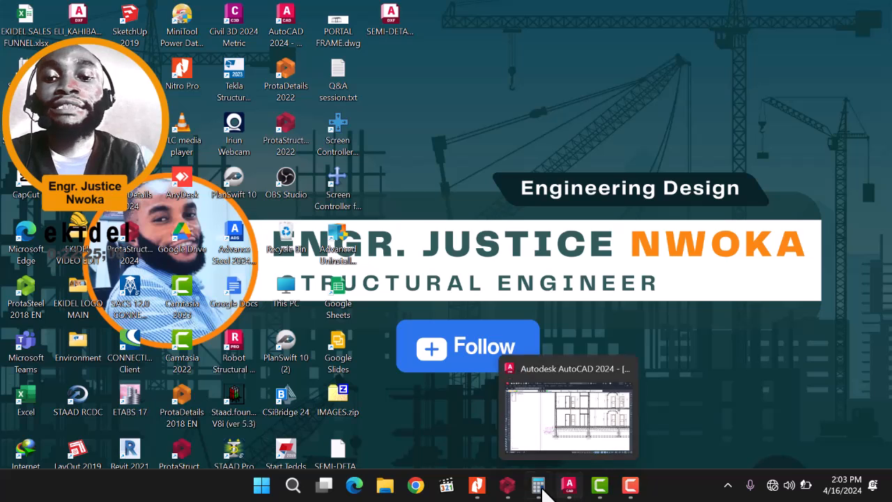
{"action": "left_click", "coordinate": [550, 478]}
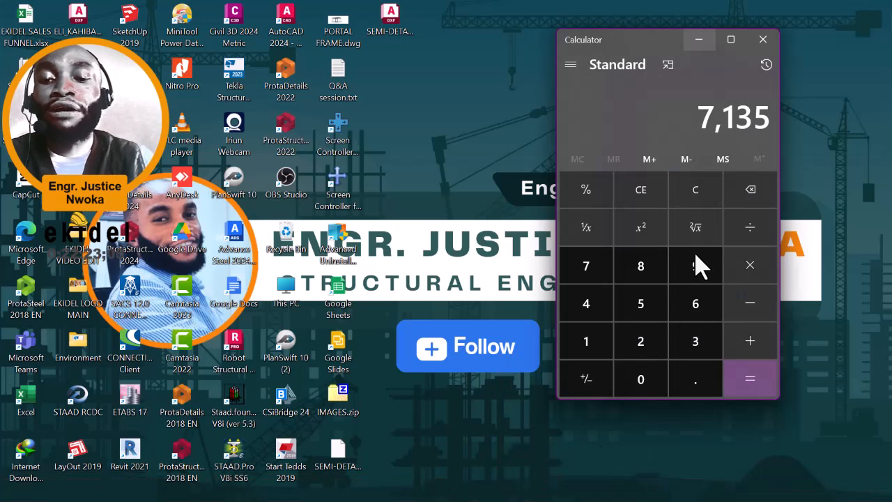
{"action": "left_click", "coordinate": [703, 200]}
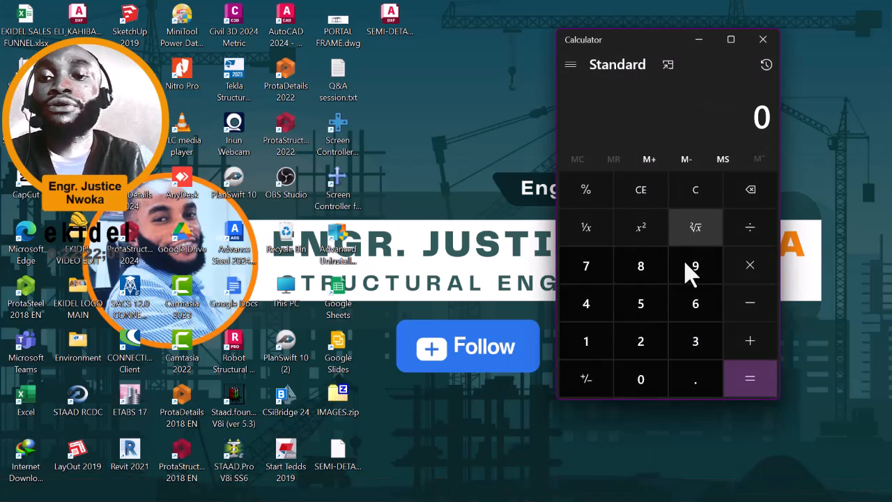
{"action": "left_click", "coordinate": [697, 346]}
{"action": "left_click", "coordinate": [654, 341]}
{"action": "double_click", "coordinate": [651, 382]}
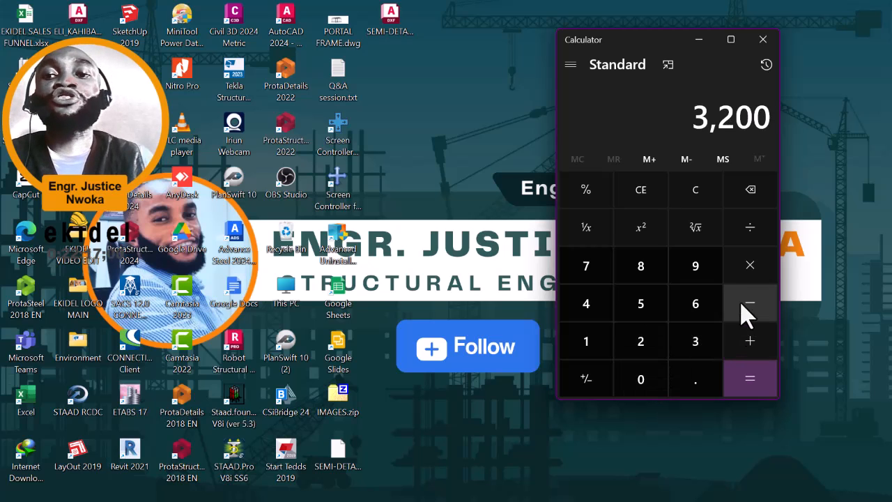
{"action": "left_click", "coordinate": [745, 307]}
{"action": "left_click", "coordinate": [701, 347]}
{"action": "left_click", "coordinate": [660, 382]}
{"action": "left_click", "coordinate": [662, 382]}
{"action": "left_click", "coordinate": [664, 379]}
{"action": "left_click", "coordinate": [743, 378]}
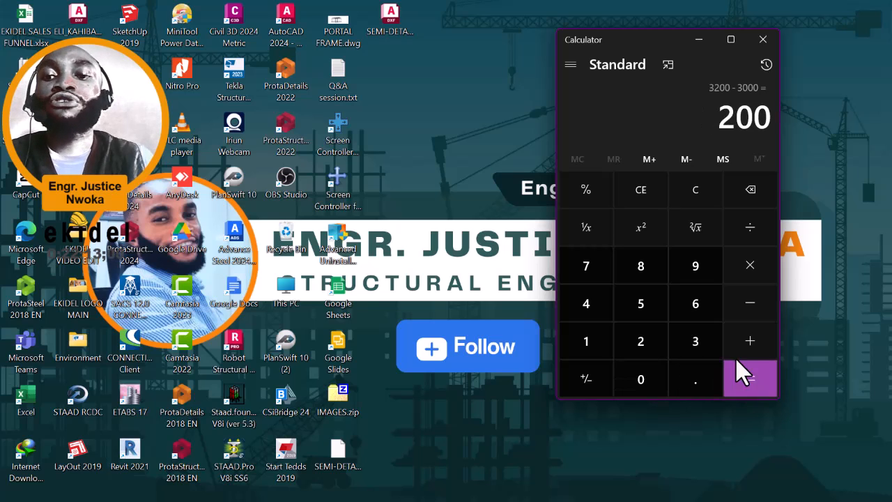
{"action": "left_click", "coordinate": [695, 189]}
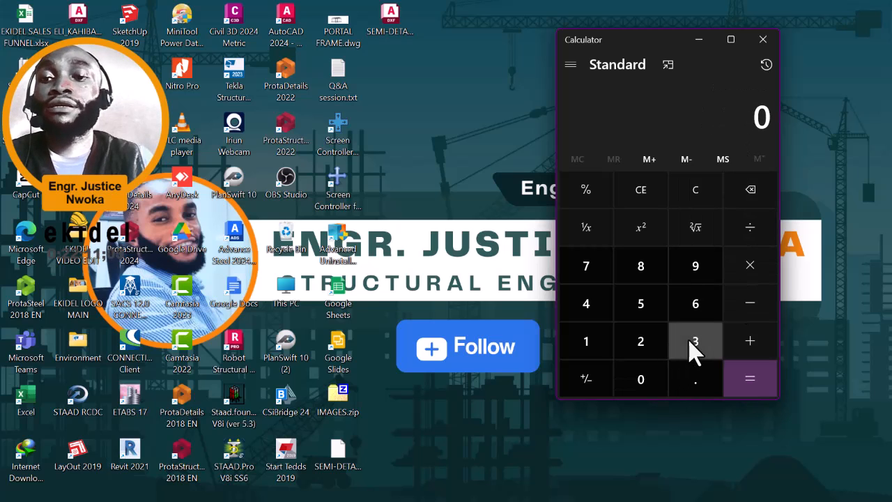
Step: Calculate the clear wall height as 3200 minus 300 in the Calculator and put the Calculator away
{"action": "left_click", "coordinate": [693, 341]}
{"action": "left_click", "coordinate": [640, 341]}
{"action": "left_click", "coordinate": [644, 380]}
{"action": "left_click", "coordinate": [645, 381]}
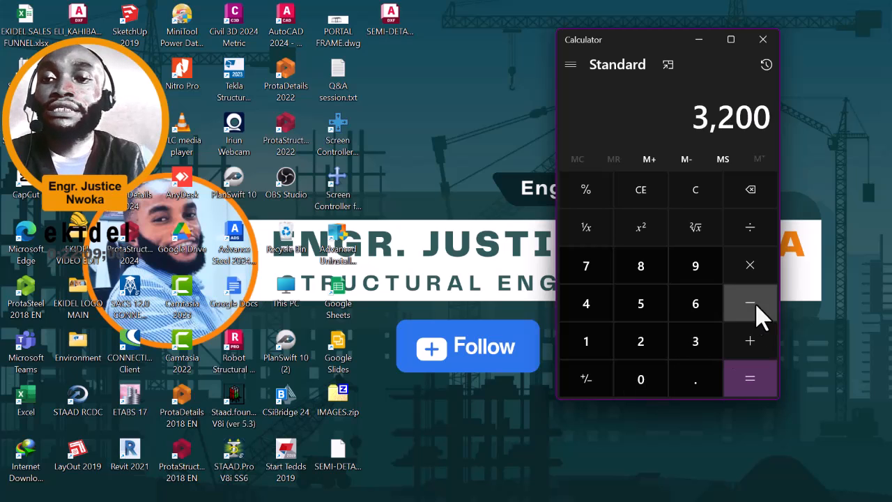
{"action": "left_click", "coordinate": [753, 303]}
{"action": "left_click", "coordinate": [691, 345]}
{"action": "left_click", "coordinate": [645, 376]}
{"action": "left_click", "coordinate": [645, 378]}
{"action": "left_click", "coordinate": [732, 382]}
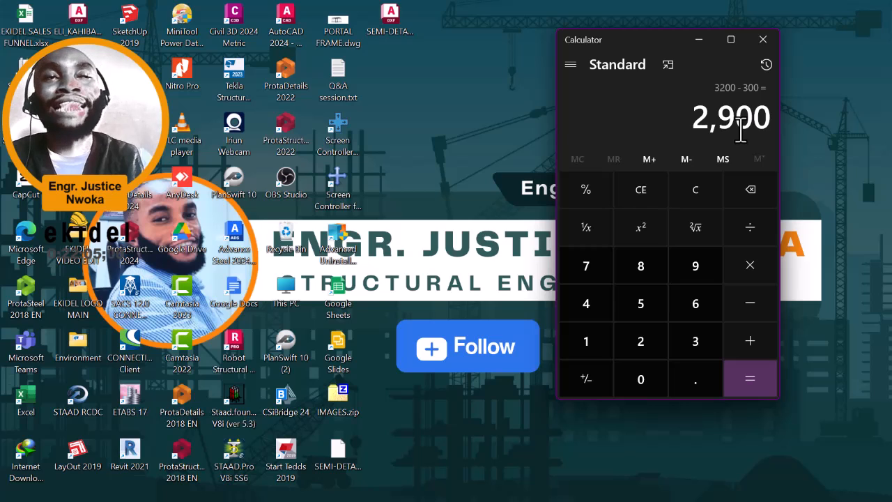
{"action": "left_click", "coordinate": [700, 41]}
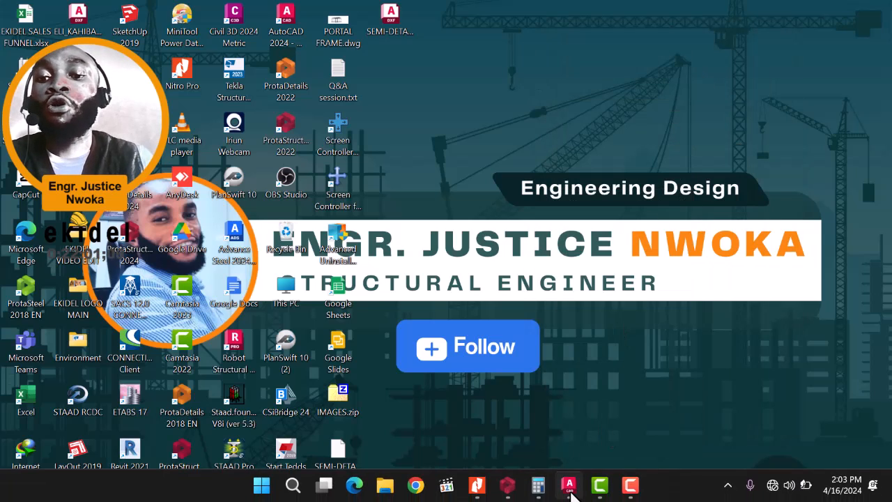
Step: Switch back to ProtaStructure and open the load editor for the first-floor edge beam on the left face beside the front corner
{"action": "mouse_move", "coordinate": [570, 490]}
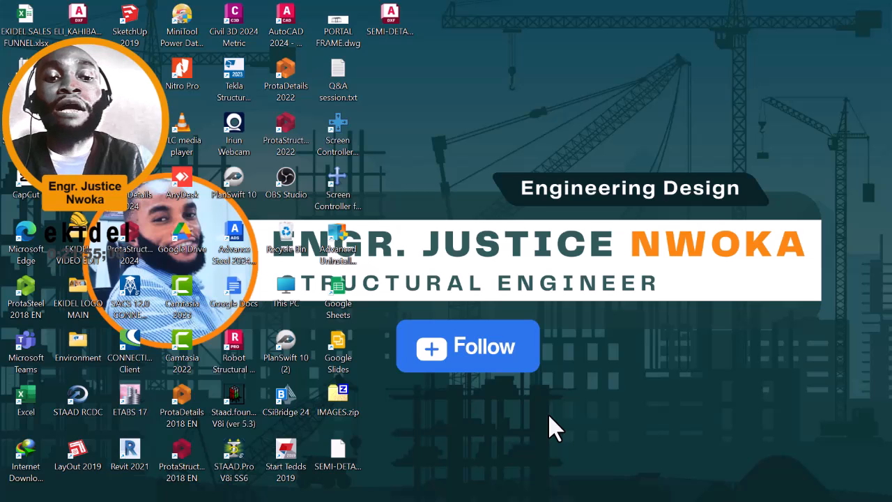
{"action": "mouse_move", "coordinate": [516, 499]}
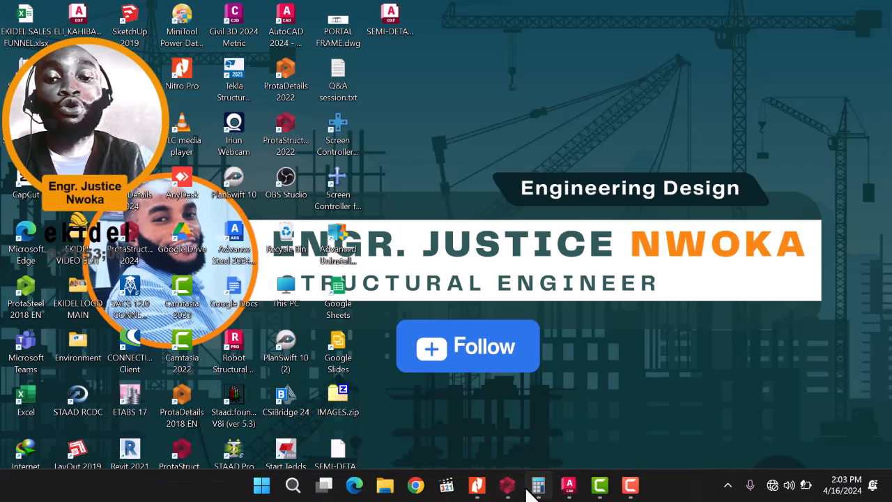
{"action": "left_click", "coordinate": [522, 432]}
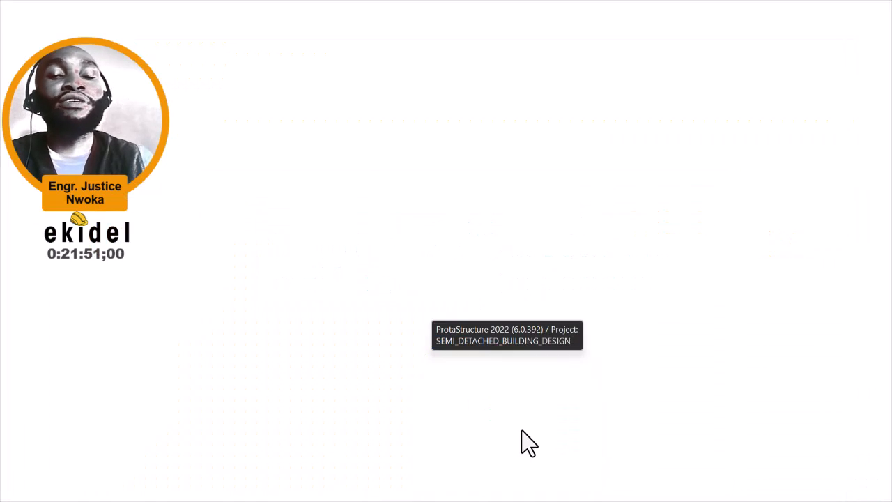
{"action": "scroll", "coordinate": [596, 311], "scroll_direction": "down", "scroll_amount": 3}
{"action": "middle_click_drag", "start_coordinate": [598, 310], "coordinate": [554, 291]}
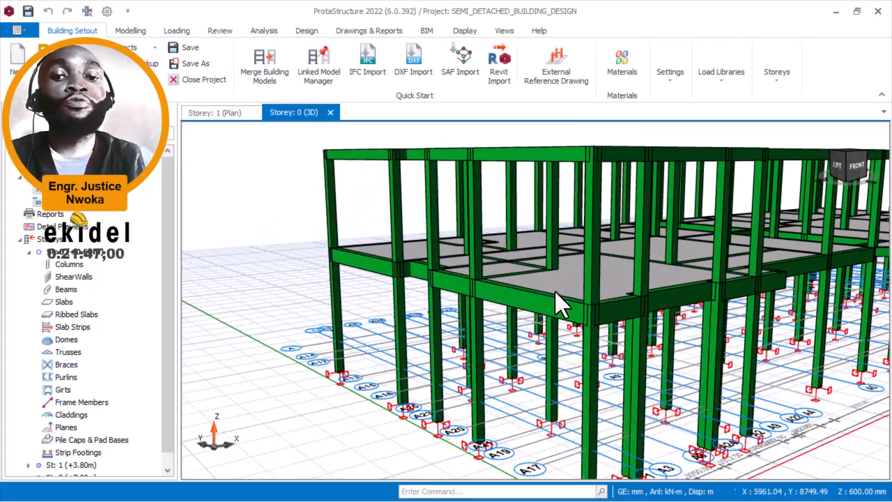
{"action": "scroll", "coordinate": [550, 321], "scroll_direction": "up", "scroll_amount": 3}
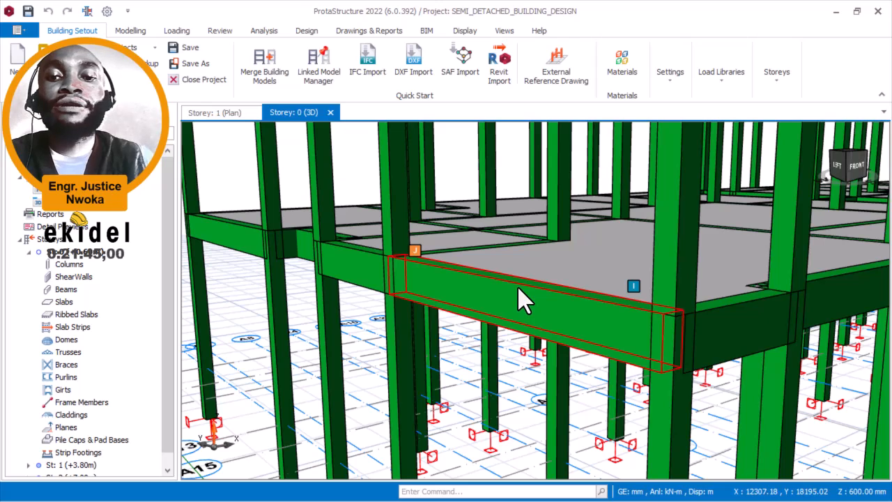
{"action": "left_click", "coordinate": [524, 301]}
{"action": "right_click", "coordinate": [518, 286]}
{"action": "left_click", "coordinate": [578, 165]}
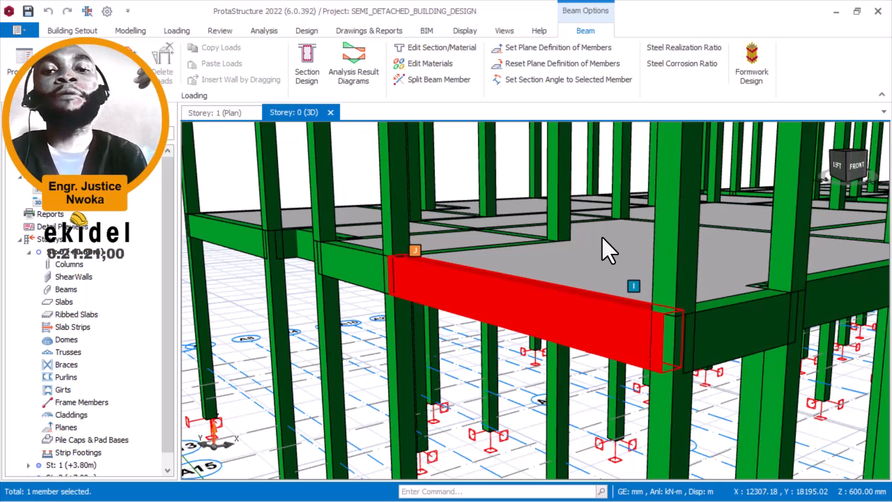
{"action": "key", "text": "alt+Tab"}
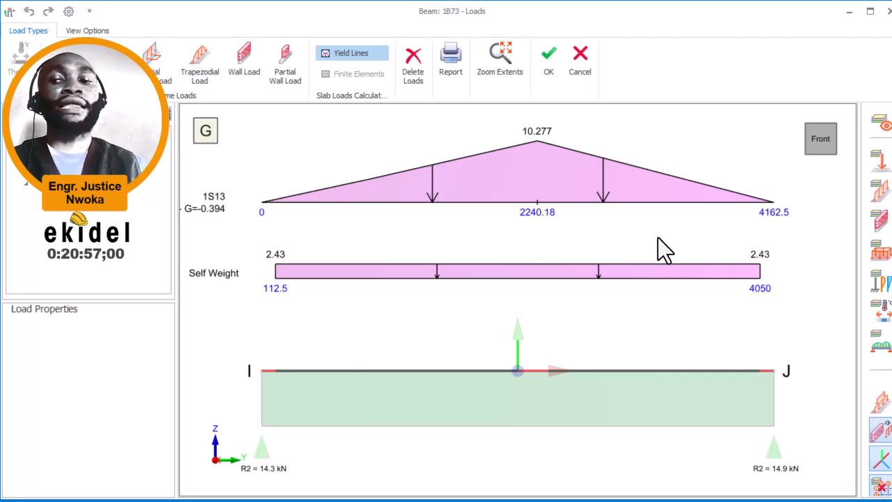
Step: Start an infill wall load for the beam with a wall unit weight of 3.47 kN/m2
{"action": "left_click", "coordinate": [241, 60]}
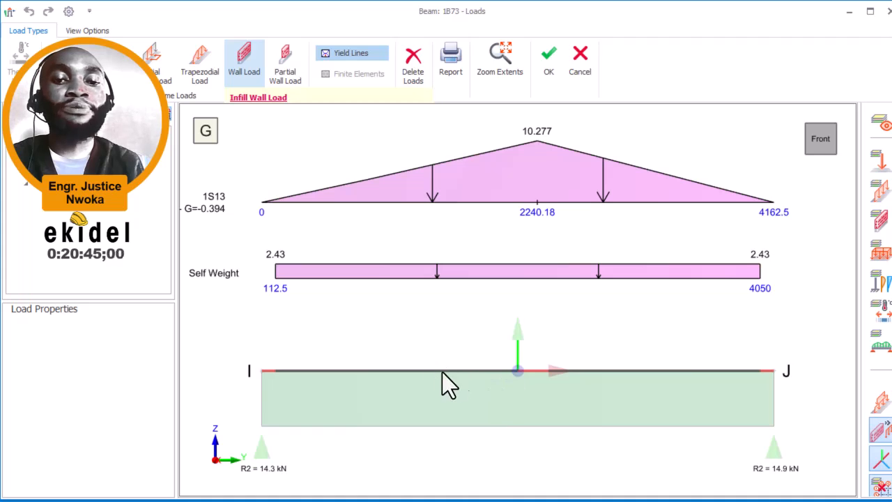
{"action": "left_click", "coordinate": [241, 51]}
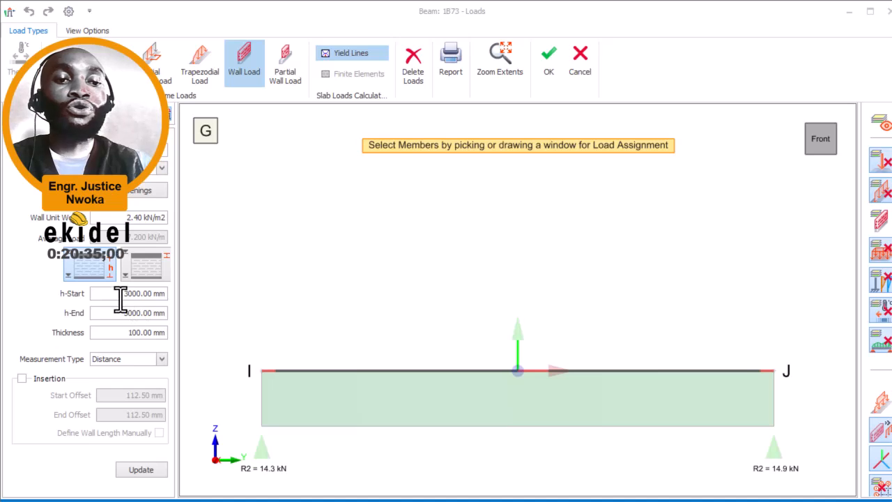
{"action": "left_click", "coordinate": [155, 217]}
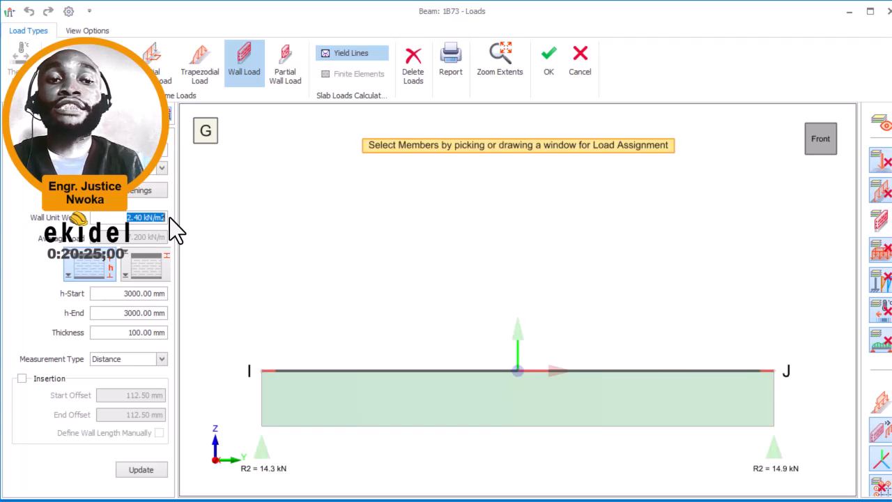
{"action": "type", "text": "3.47"}
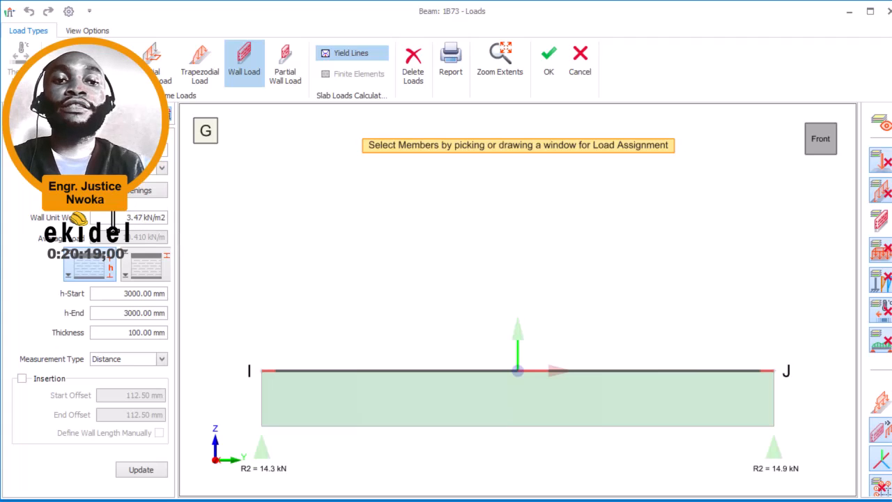
{"action": "left_click_drag", "start_coordinate": [128, 218], "coordinate": [155, 221]}
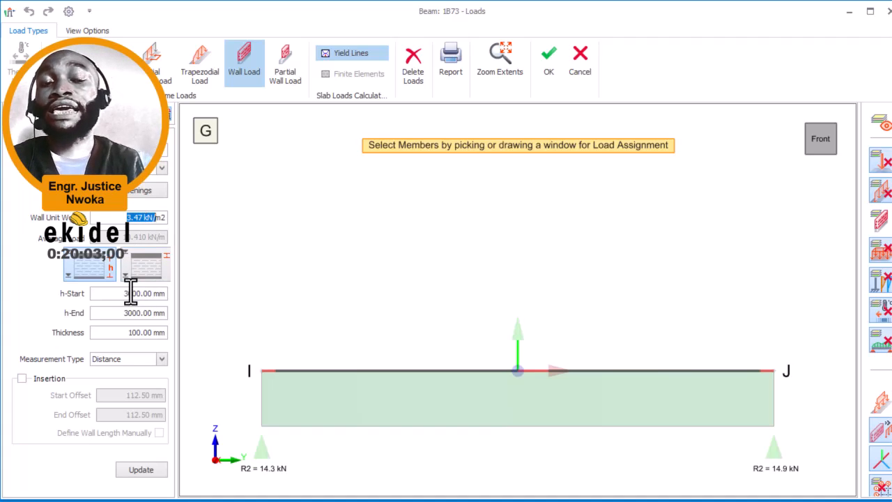
Step: Set the wall load's start and end heights to 2900 mm
{"action": "left_click_drag", "start_coordinate": [118, 294], "coordinate": [164, 293]}
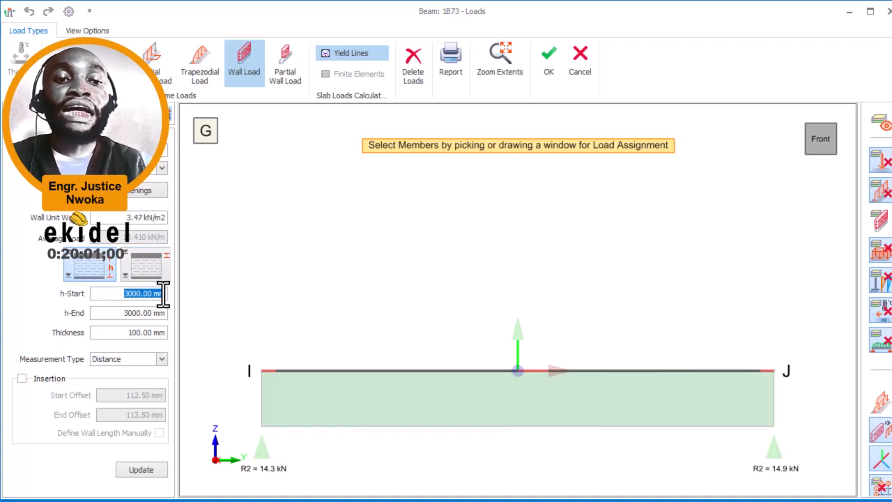
{"action": "type", "text": "2900"}
{"action": "key", "text": "Return"}
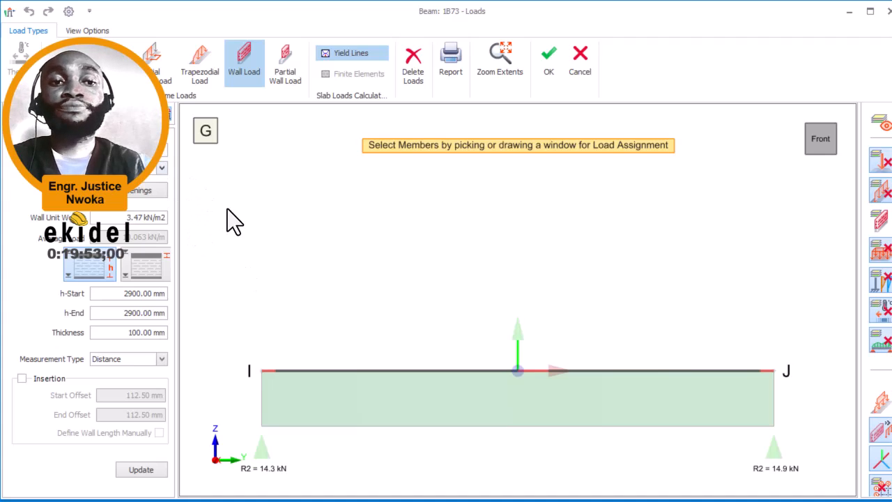
{"action": "left_click", "coordinate": [451, 390]}
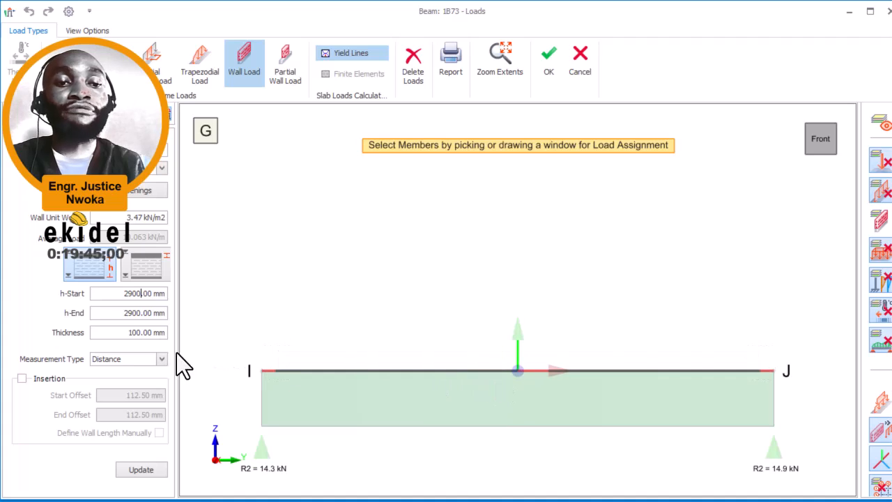
Step: Set the wall thickness to 225 mm, then assign the wall load to the beam and accept the loads
{"action": "left_click_drag", "start_coordinate": [120, 332], "coordinate": [169, 333]}
{"action": "type", "text": "225"}
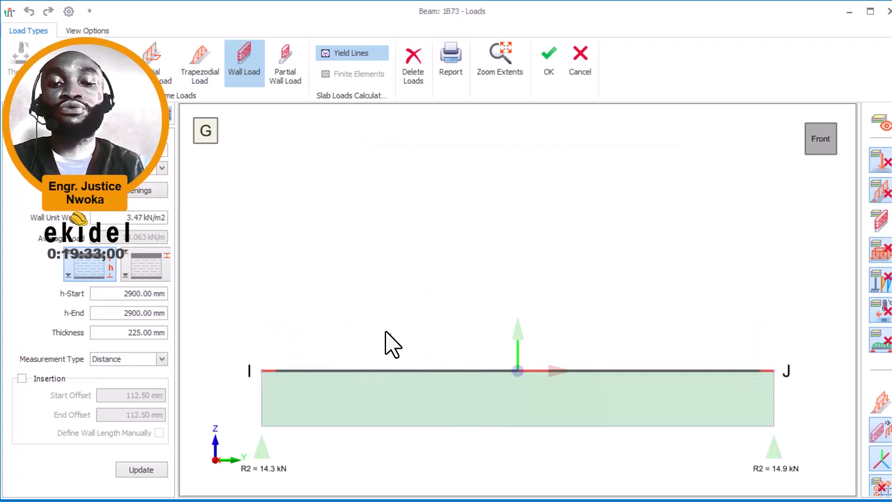
{"action": "left_click", "coordinate": [411, 377]}
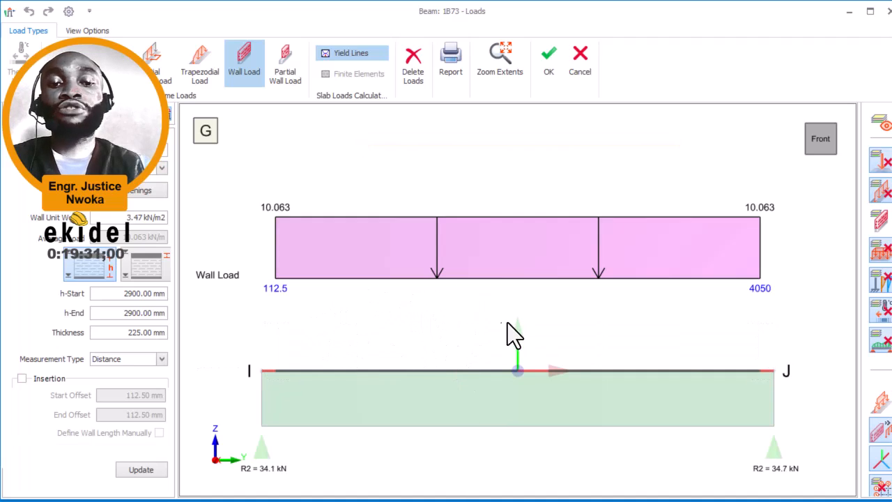
{"action": "left_click", "coordinate": [550, 70]}
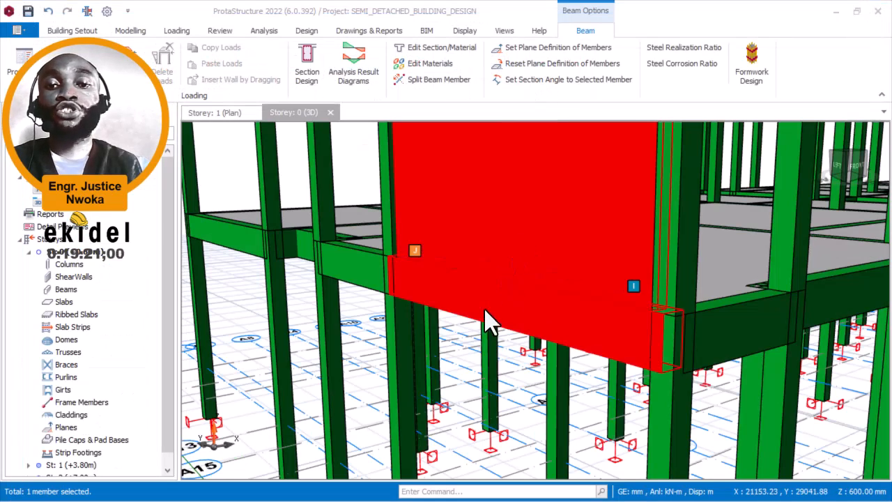
Step: Examine the new infill wall on the first-floor corner beam in 3D, from the left and front sides of the frame
{"action": "scroll", "coordinate": [512, 261], "scroll_direction": "down", "scroll_amount": 3}
{"action": "scroll", "coordinate": [529, 178], "scroll_direction": "up", "scroll_amount": 3}
{"action": "scroll", "coordinate": [515, 213], "scroll_direction": "down", "scroll_amount": 4}
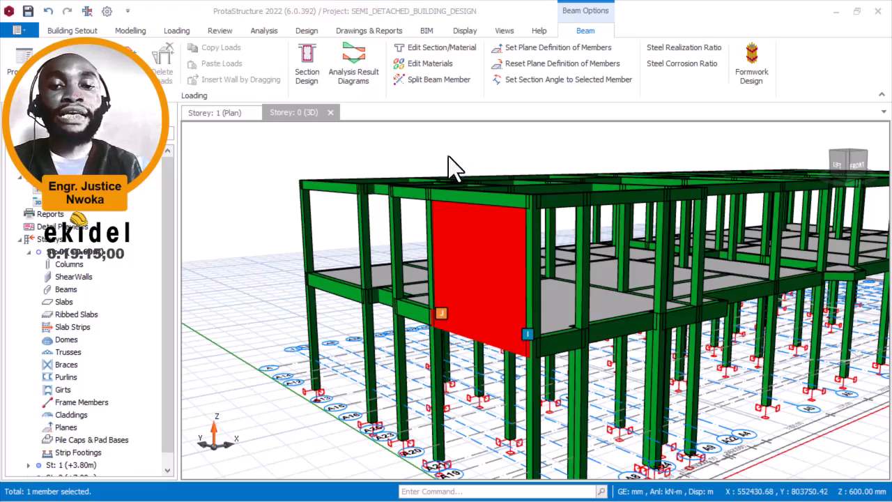
{"action": "middle_click_drag", "start_coordinate": [418, 167], "coordinate": [349, 163]}
{"action": "scroll", "coordinate": [364, 235], "scroll_direction": "up", "scroll_amount": 6}
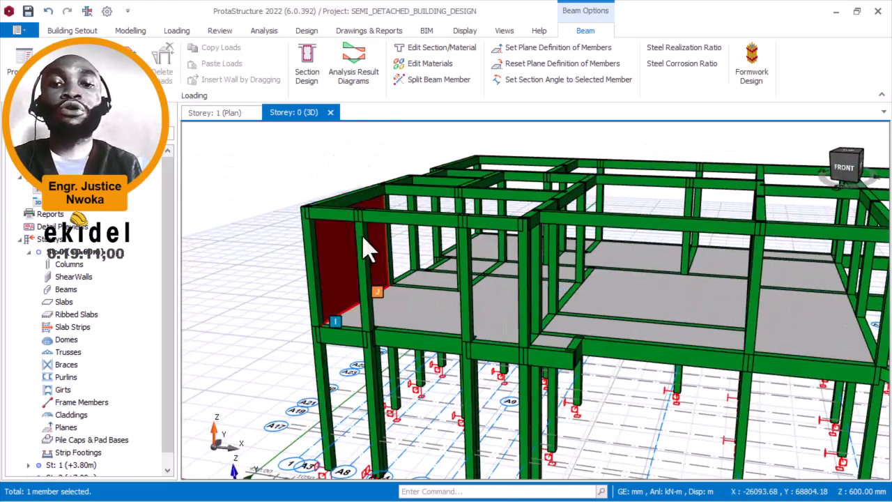
{"action": "scroll", "coordinate": [334, 276], "scroll_direction": "down", "scroll_amount": 4}
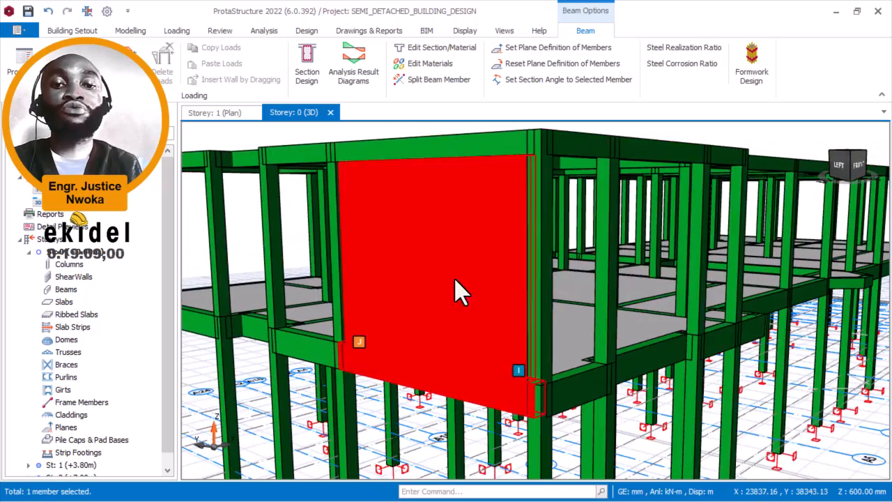
{"action": "scroll", "coordinate": [504, 299], "scroll_direction": "down", "scroll_amount": 2}
{"action": "scroll", "coordinate": [488, 299], "scroll_direction": "up", "scroll_amount": 2}
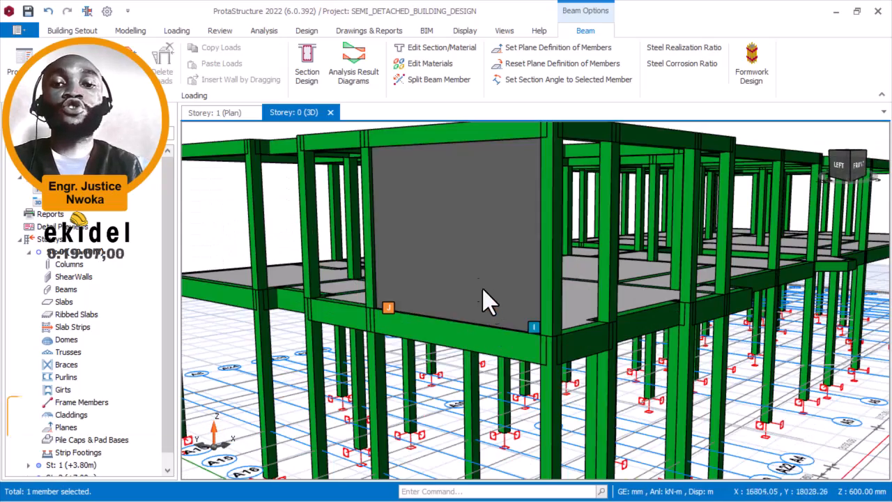
{"action": "scroll", "coordinate": [462, 341], "scroll_direction": "down", "scroll_amount": 3}
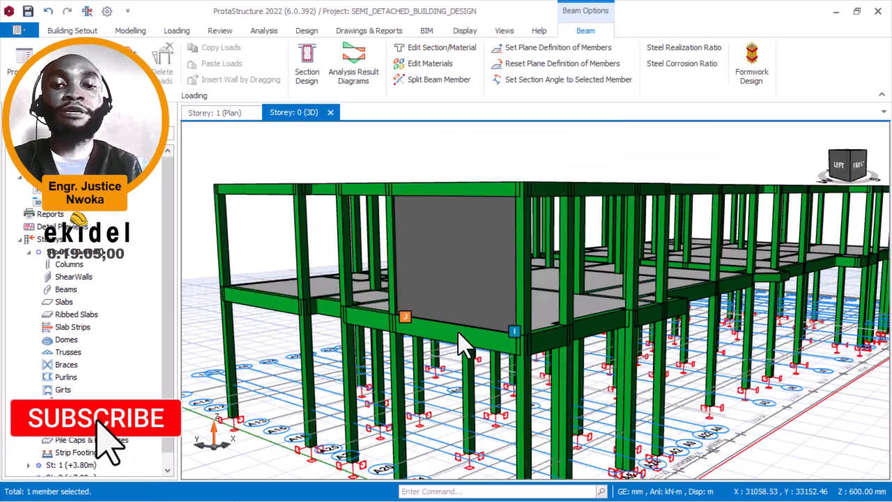
{"action": "scroll", "coordinate": [416, 224], "scroll_direction": "down", "scroll_amount": 2}
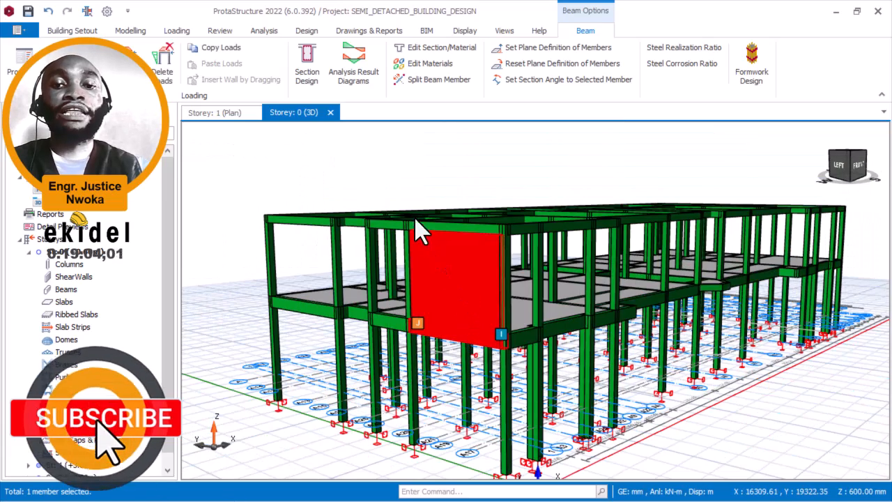
Step: Copy the wall load from the selected first-floor corner beam
{"action": "right_click", "coordinate": [409, 160]}
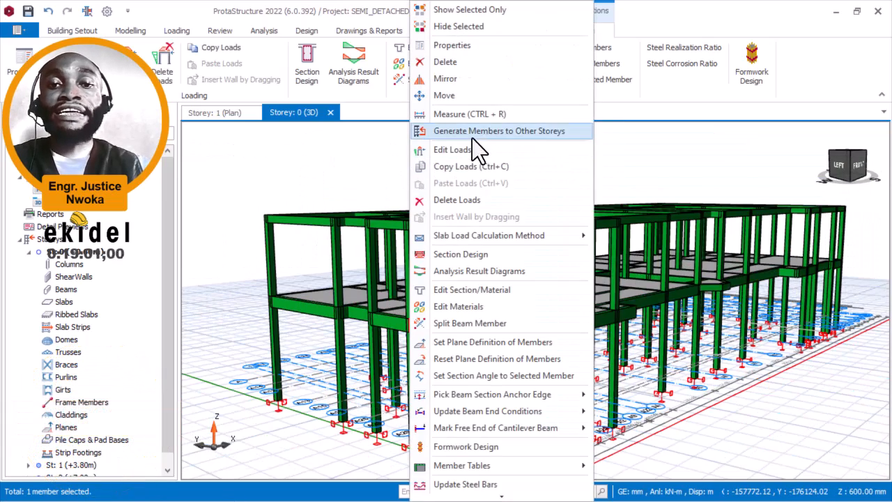
{"action": "left_click", "coordinate": [463, 168]}
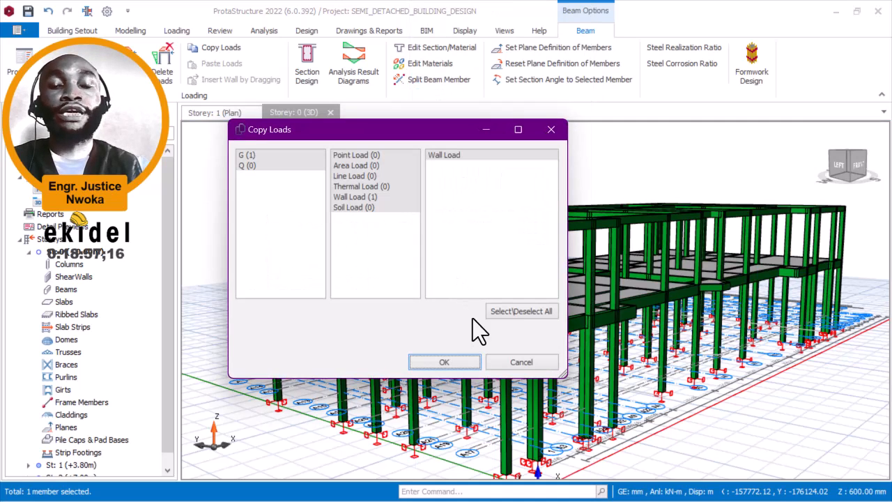
{"action": "left_click", "coordinate": [460, 362]}
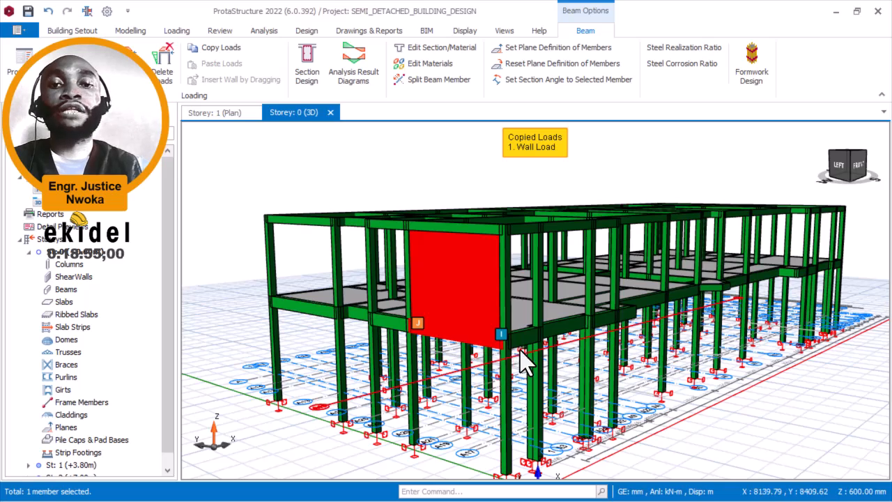
Step: Switch to AutoCAD and examine the general arrangement drawing and the ground and first floor plans for wall positions
{"action": "left_click", "coordinate": [836, 11]}
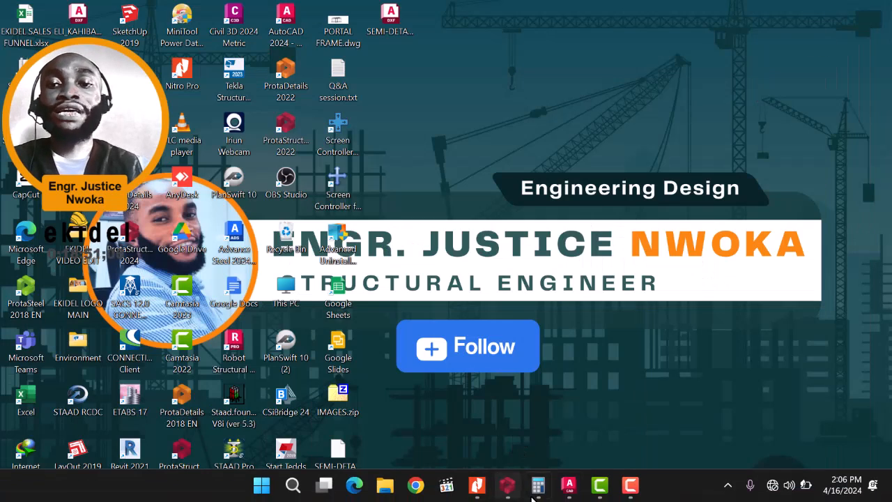
{"action": "left_click", "coordinate": [569, 485]}
{"action": "scroll", "coordinate": [627, 209], "scroll_direction": "down", "scroll_amount": 3}
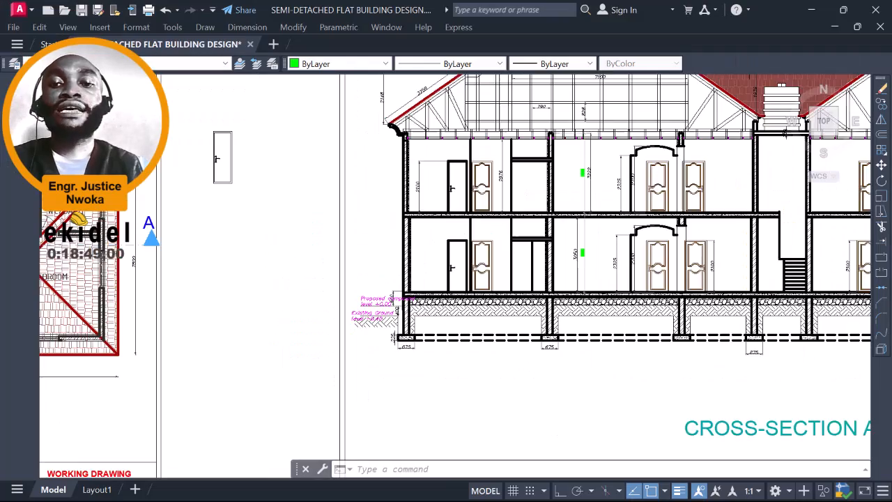
{"action": "scroll", "coordinate": [373, 284], "scroll_direction": "down", "scroll_amount": 8}
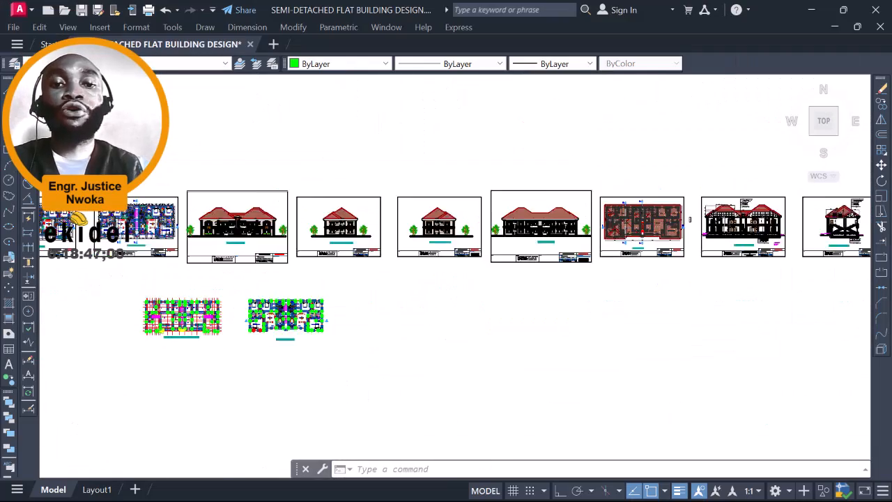
{"action": "scroll", "coordinate": [373, 284], "scroll_direction": "up", "scroll_amount": 7}
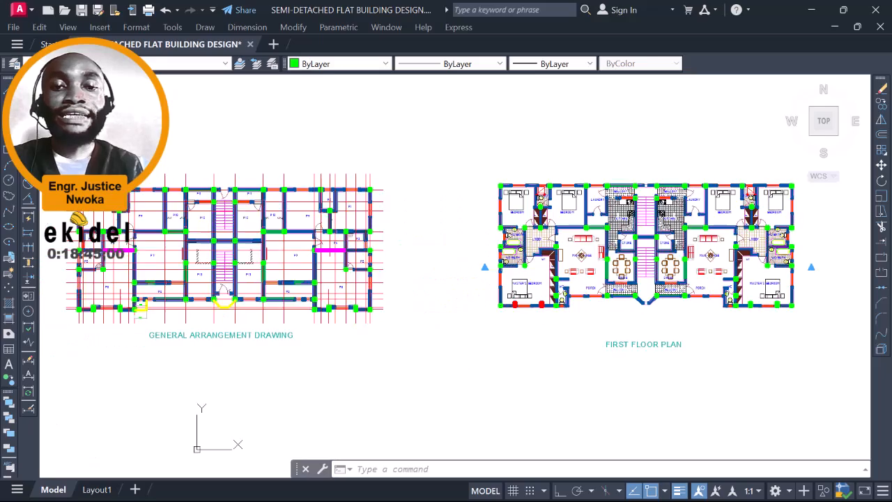
{"action": "scroll", "coordinate": [131, 212], "scroll_direction": "up", "scroll_amount": 2}
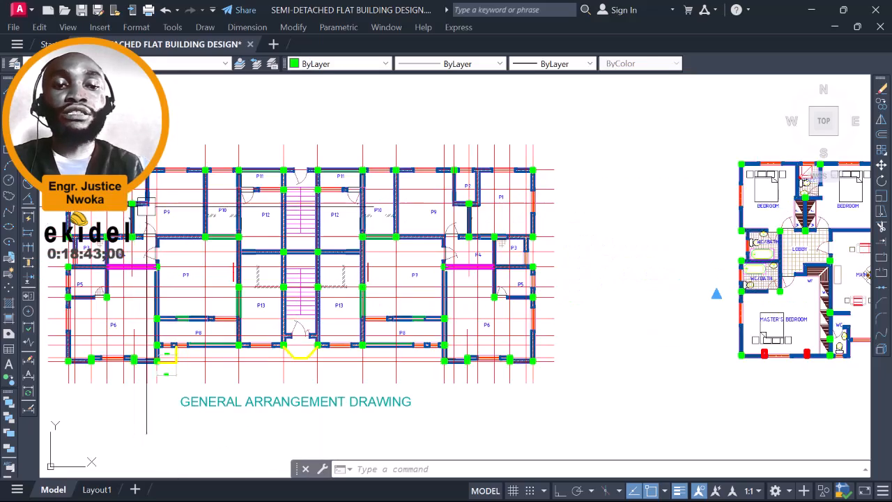
{"action": "scroll", "coordinate": [320, 257], "scroll_direction": "down", "scroll_amount": 6}
{"action": "scroll", "coordinate": [360, 230], "scroll_direction": "up", "scroll_amount": 7}
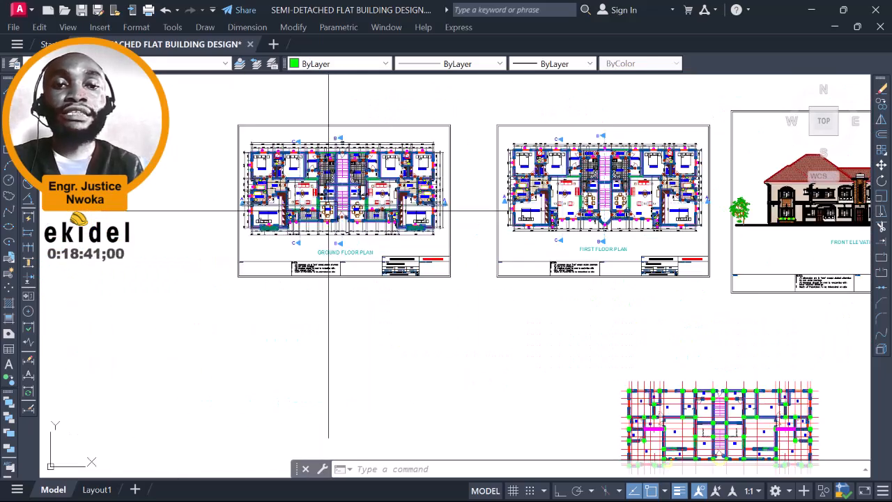
{"action": "scroll", "coordinate": [354, 299], "scroll_direction": "down", "scroll_amount": 4}
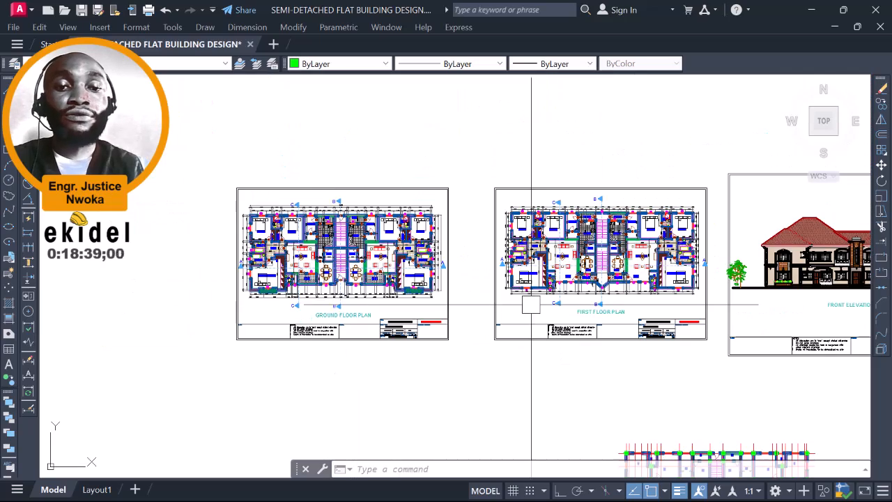
{"action": "scroll", "coordinate": [593, 303], "scroll_direction": "up", "scroll_amount": 2}
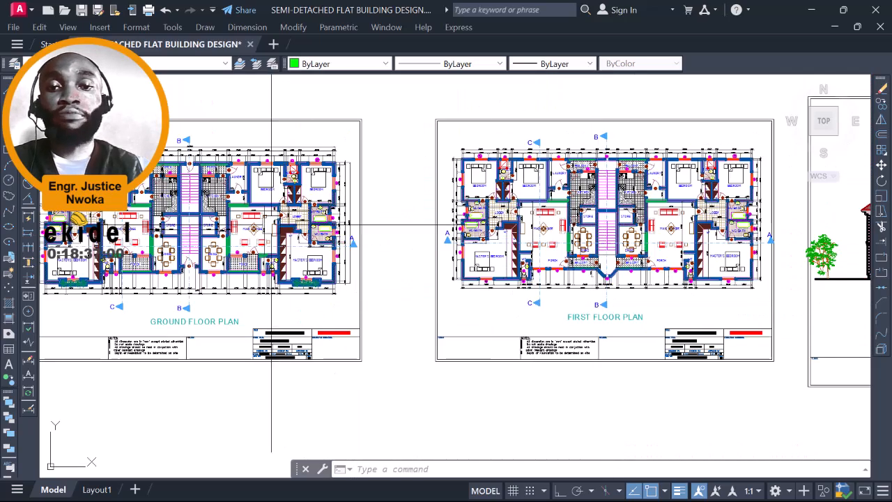
Step: Examine the walls and openings on the front elevation drawing
{"action": "scroll", "coordinate": [562, 230], "scroll_direction": "down", "scroll_amount": 3}
{"action": "scroll", "coordinate": [561, 229], "scroll_direction": "up", "scroll_amount": 5}
{"action": "scroll", "coordinate": [324, 237], "scroll_direction": "up", "scroll_amount": 5}
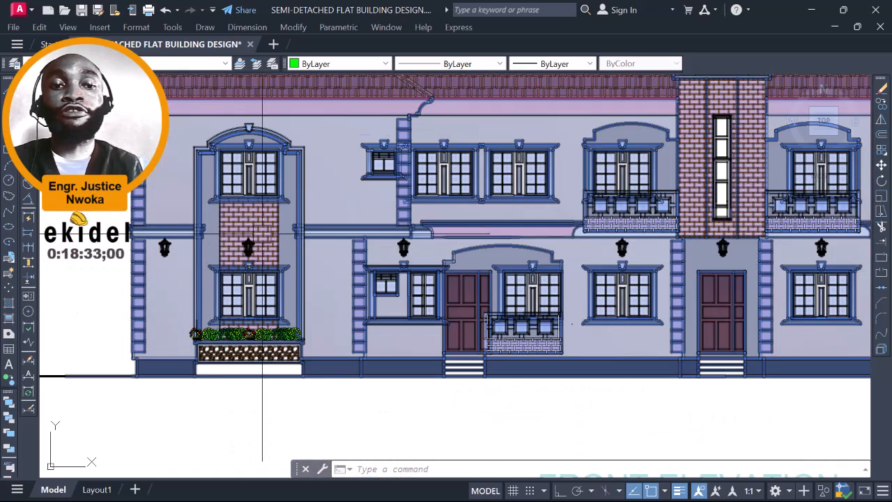
{"action": "scroll", "coordinate": [293, 234], "scroll_direction": "down", "scroll_amount": 3}
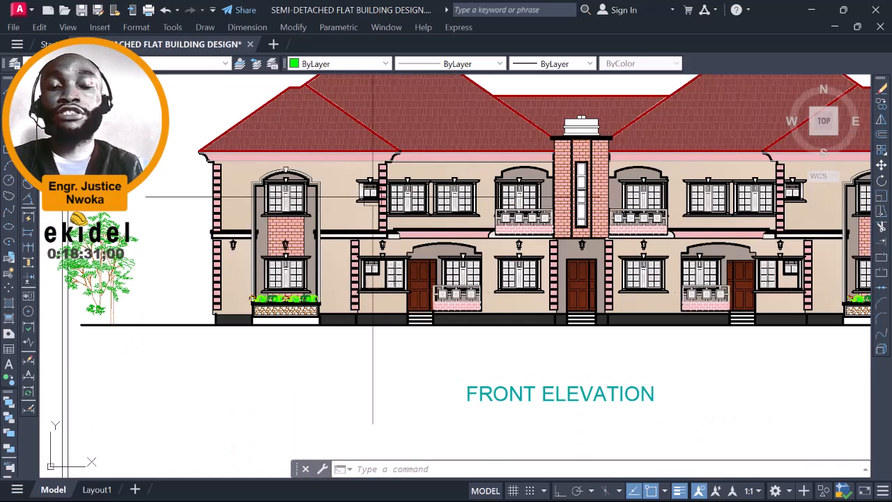
{"action": "scroll", "coordinate": [380, 197], "scroll_direction": "up", "scroll_amount": 2}
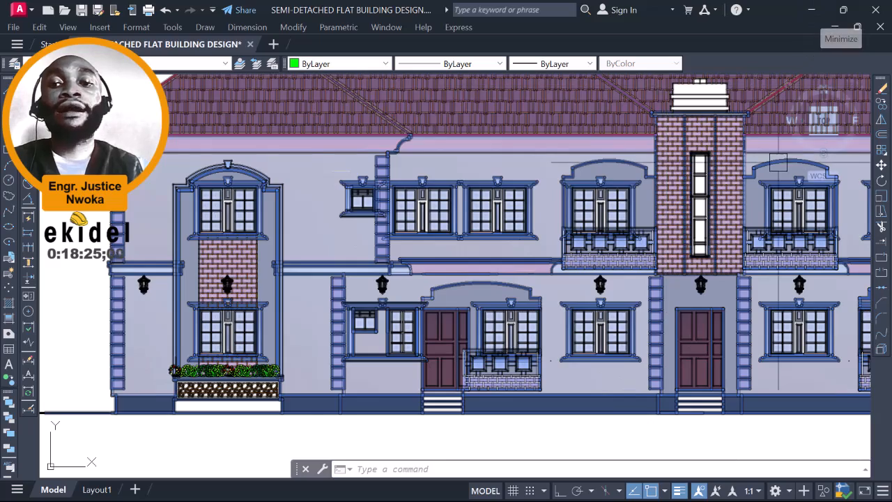
{"action": "scroll", "coordinate": [773, 171], "scroll_direction": "up", "scroll_amount": 4}
{"action": "scroll", "coordinate": [659, 237], "scroll_direction": "down", "scroll_amount": 4}
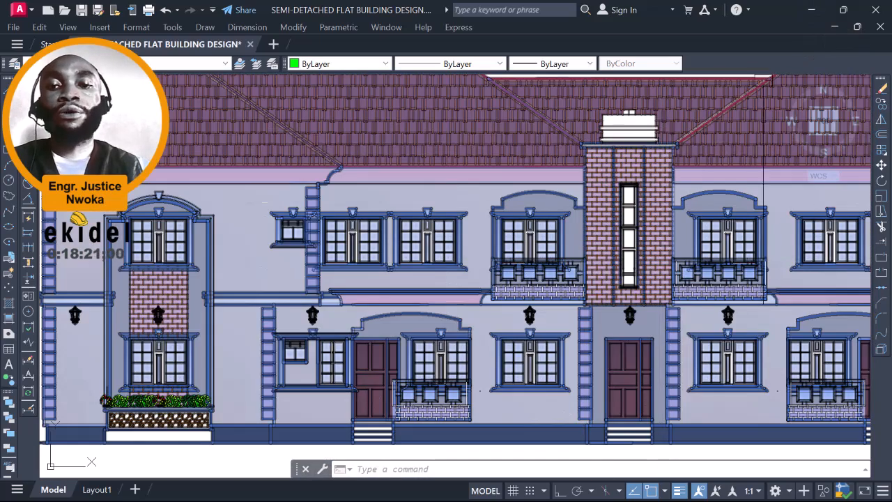
{"action": "left_click", "coordinate": [812, 11]}
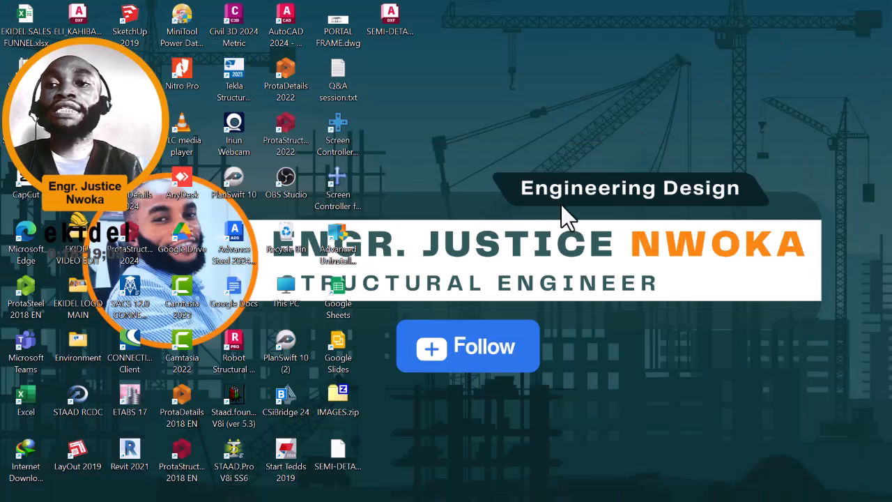
Step: Switch back to ProtaStructure and make storey St: 1 (+3.80m) the active storey
{"action": "left_click", "coordinate": [513, 492]}
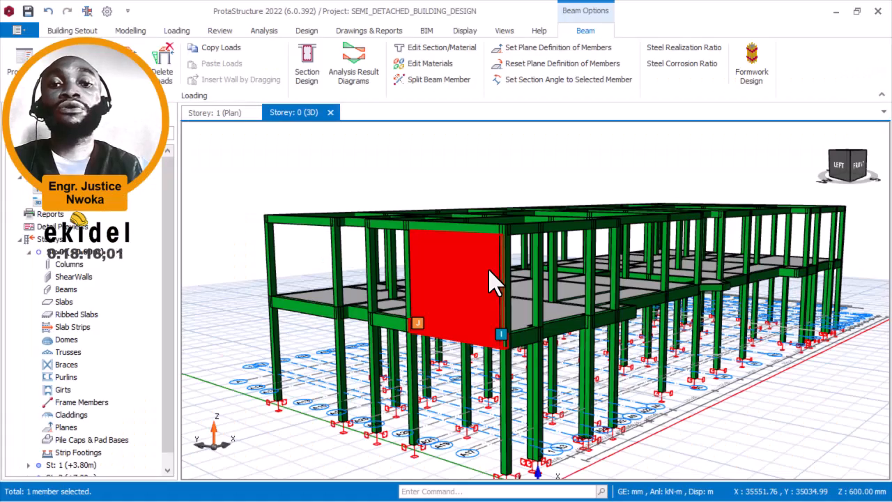
{"action": "mouse_move", "coordinate": [449, 285]}
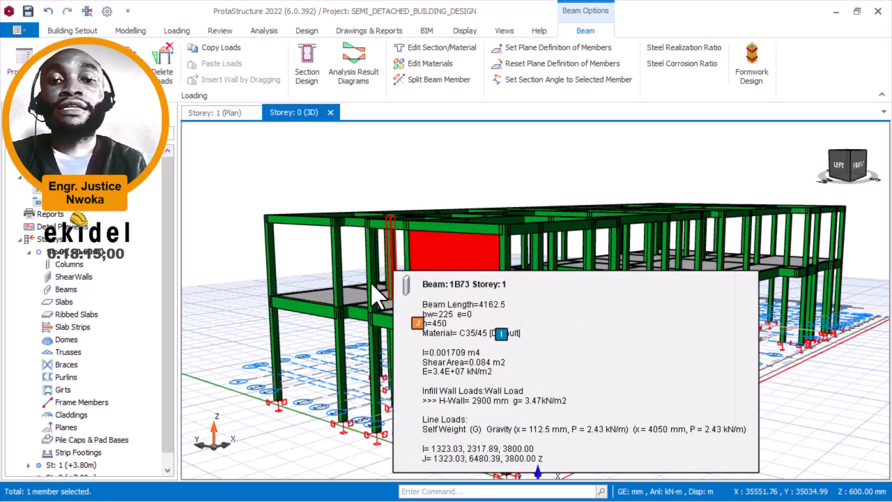
{"action": "scroll", "coordinate": [601, 172], "scroll_direction": "down", "scroll_amount": 3}
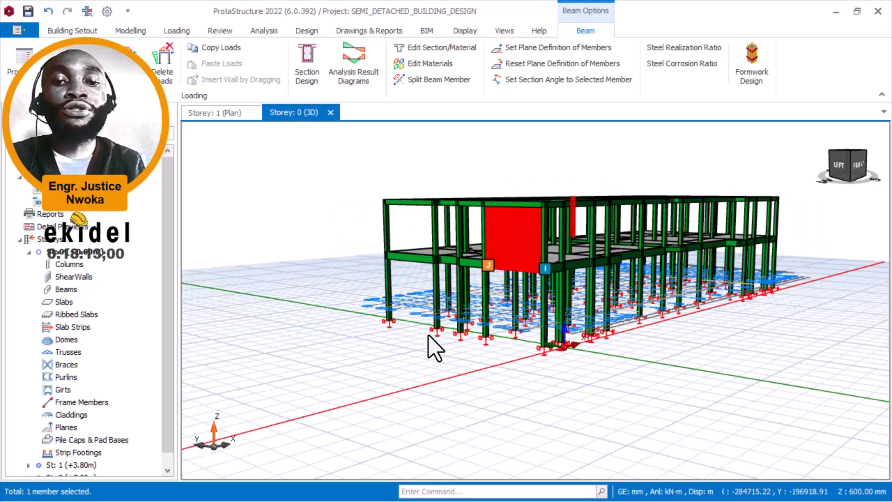
{"action": "scroll", "coordinate": [91, 307], "scroll_direction": "down", "scroll_amount": 1}
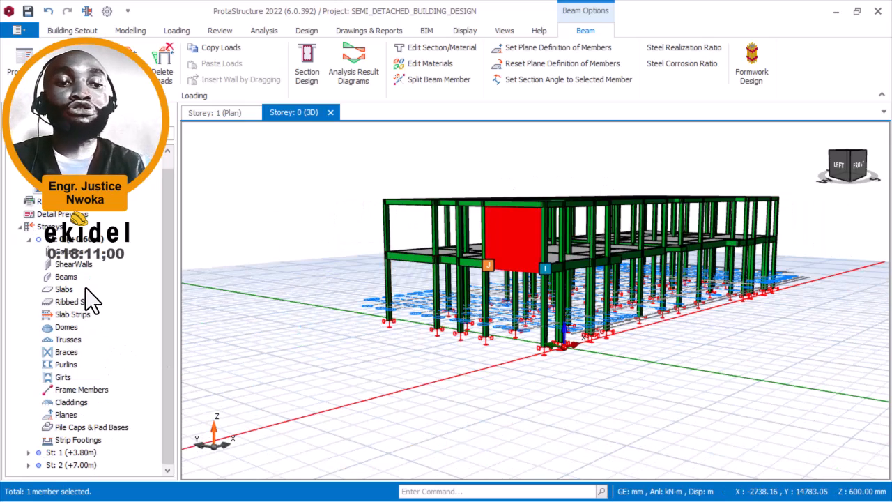
{"action": "key", "text": "super"}
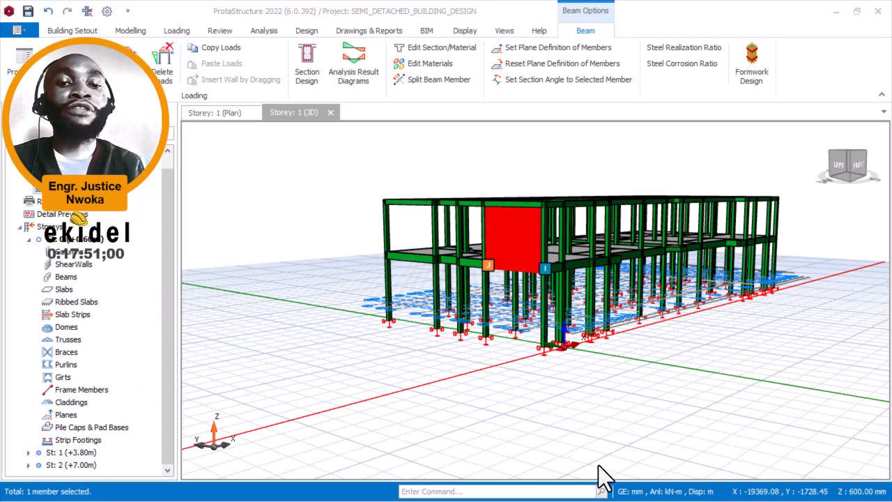
{"action": "key", "text": "Page_Up"}
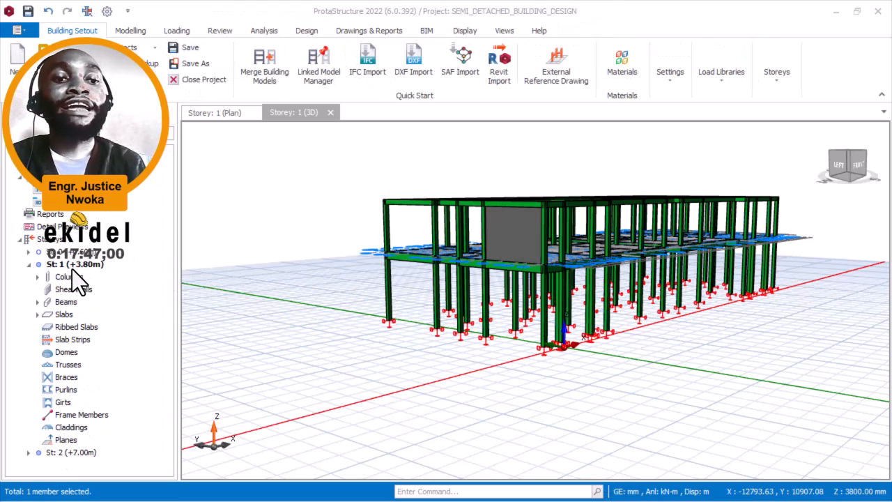
Step: Select all storey 1 beams from 1B1 to 1B97, paste the copied wall load onto them, and clear the selection
{"action": "left_click", "coordinate": [38, 302]}
{"action": "left_click", "coordinate": [70, 315]}
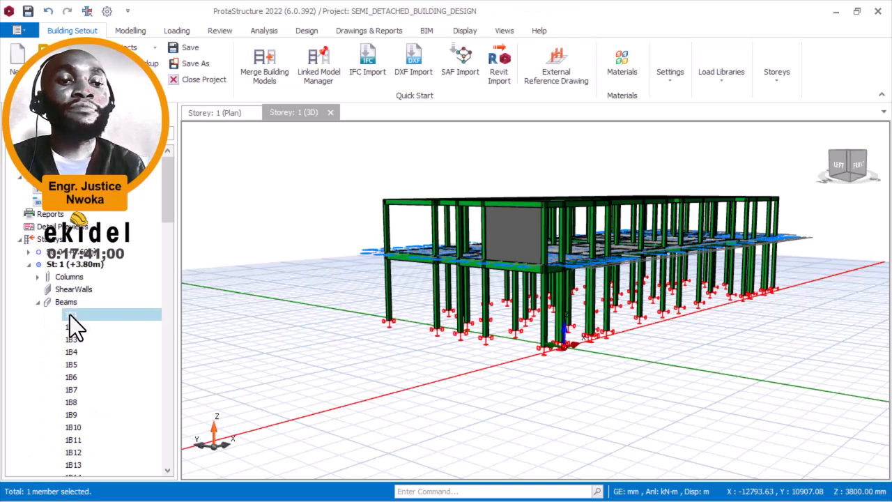
{"action": "left_click_drag", "start_coordinate": [169, 182], "coordinate": [163, 401]}
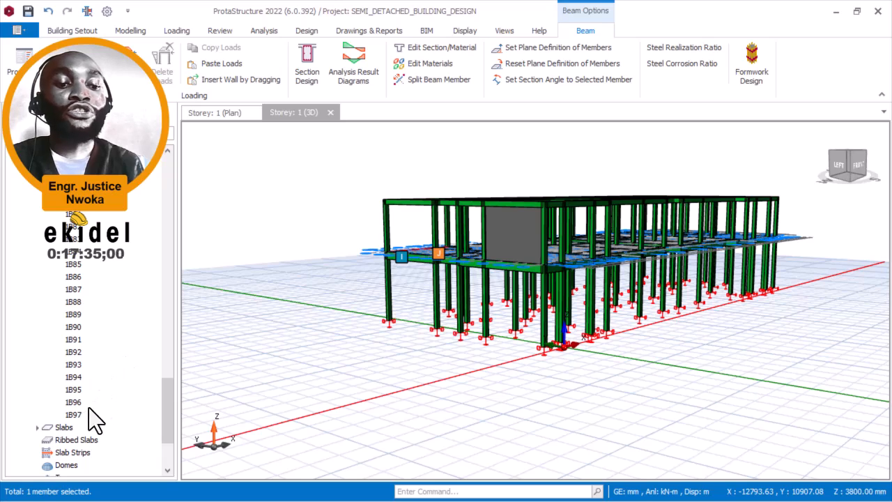
{"action": "left_click", "coordinate": [72, 414], "text": "shift"}
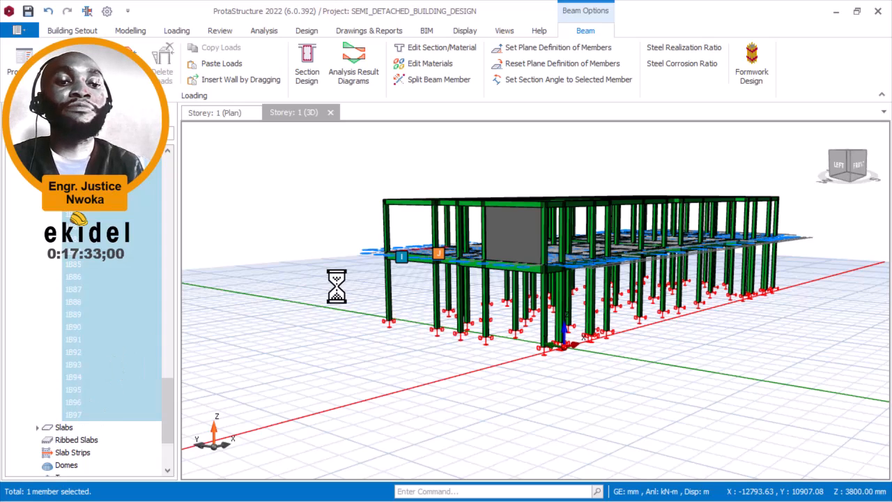
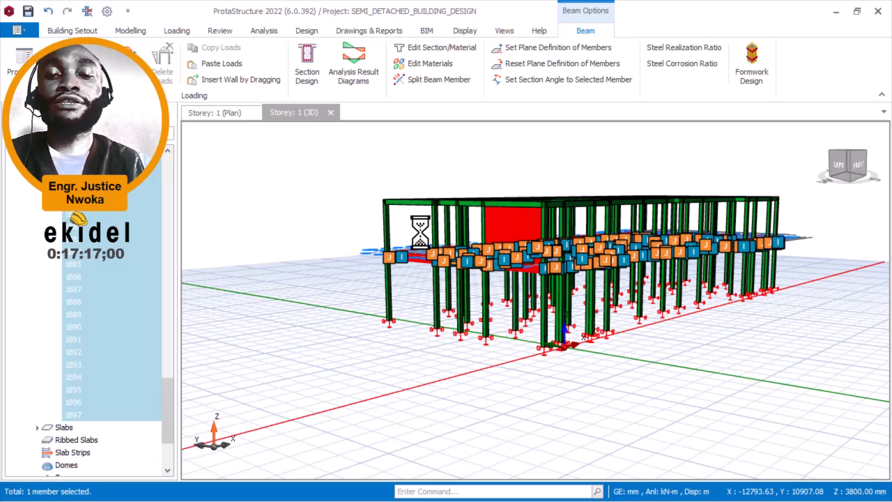
{"action": "middle_click_drag", "start_coordinate": [421, 237], "coordinate": [292, 207]}
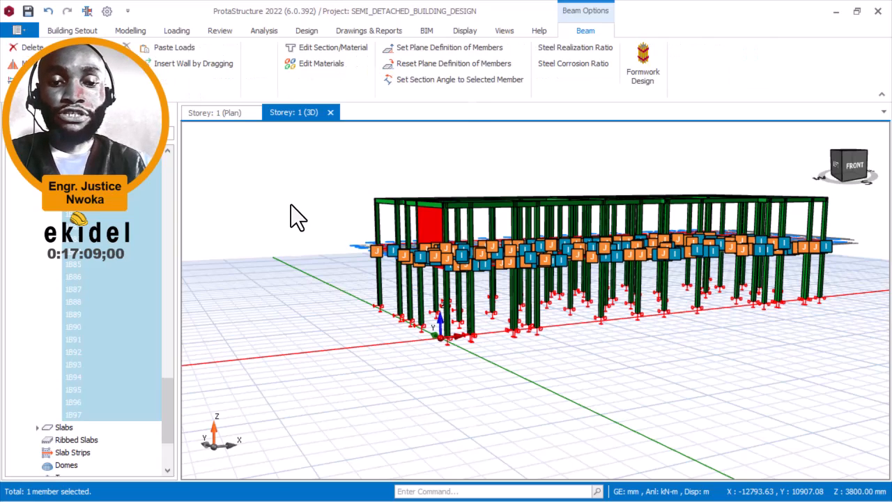
{"action": "right_click", "coordinate": [291, 204]}
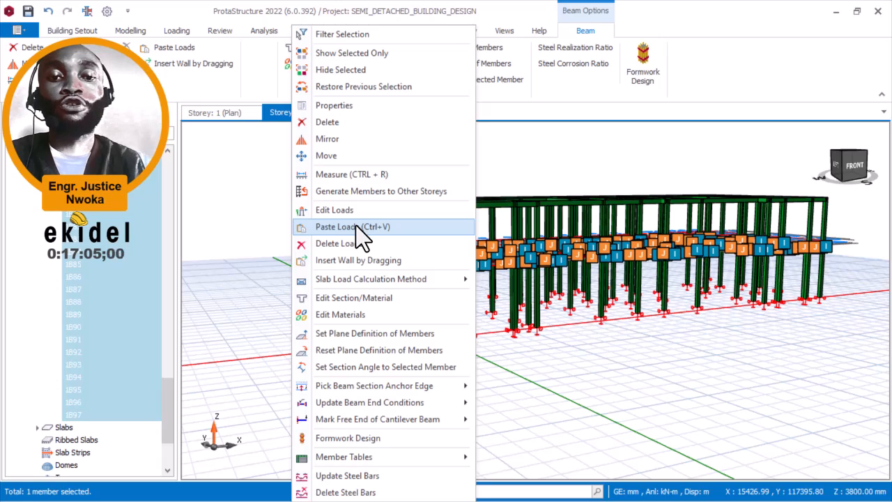
{"action": "left_click", "coordinate": [355, 225]}
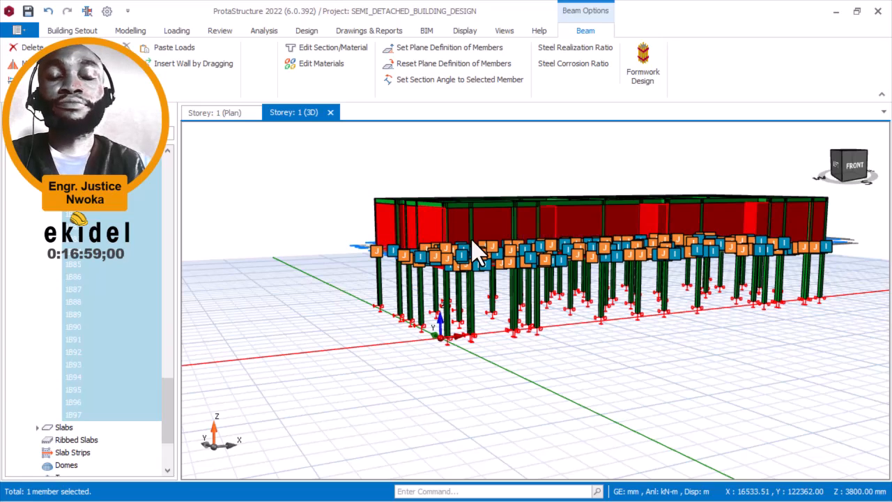
{"action": "mouse_move", "coordinate": [527, 223]}
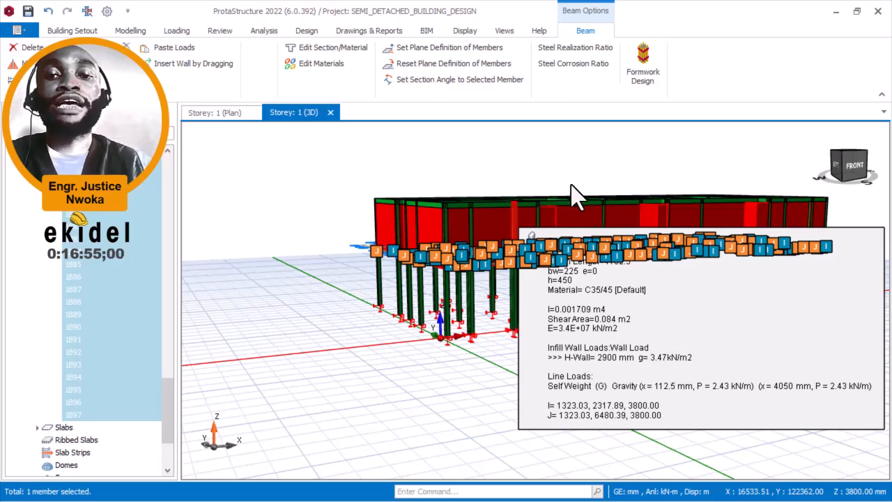
{"action": "key", "text": "Escape"}
Step: Examine the infill walls on the storey 1 beams in 3D, from the front and from above around the rooms near axis A9
{"action": "scroll", "coordinate": [575, 183], "scroll_direction": "down", "scroll_amount": 1}
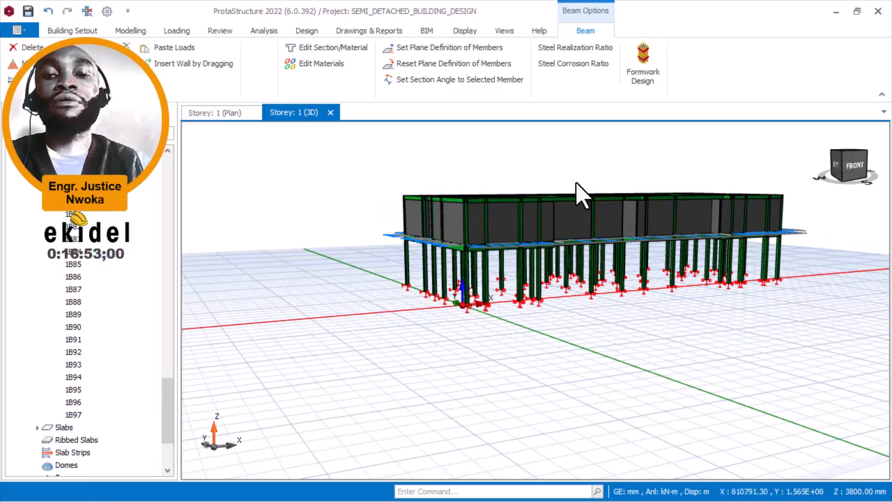
{"action": "scroll", "coordinate": [634, 189], "scroll_direction": "up", "scroll_amount": 2}
{"action": "middle_click_drag", "start_coordinate": [635, 191], "coordinate": [621, 267]}
{"action": "scroll", "coordinate": [653, 299], "scroll_direction": "up", "scroll_amount": 3}
{"action": "scroll", "coordinate": [667, 255], "scroll_direction": "down", "scroll_amount": 5}
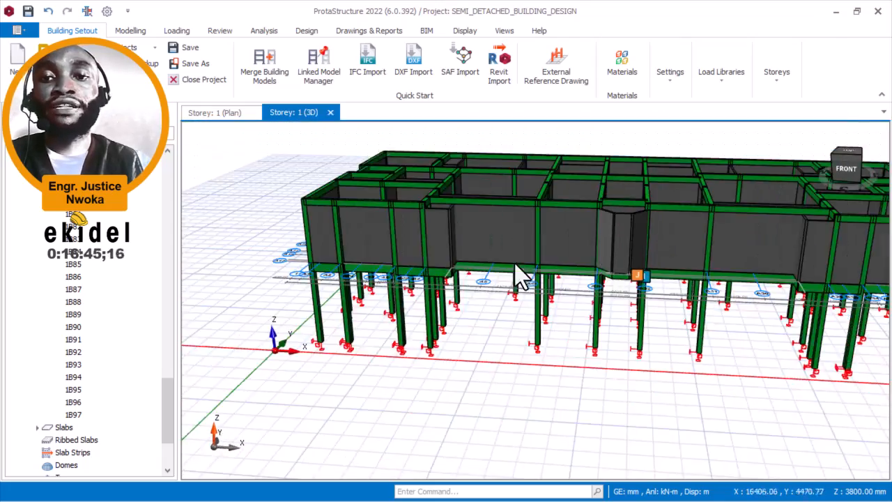
{"action": "scroll", "coordinate": [515, 265], "scroll_direction": "down", "scroll_amount": 3}
{"action": "middle_click_drag", "start_coordinate": [516, 266], "coordinate": [369, 355]}
{"action": "scroll", "coordinate": [513, 252], "scroll_direction": "up", "scroll_amount": 3}
{"action": "scroll", "coordinate": [510, 254], "scroll_direction": "up", "scroll_amount": 3}
{"action": "scroll", "coordinate": [507, 258], "scroll_direction": "down", "scroll_amount": 3}
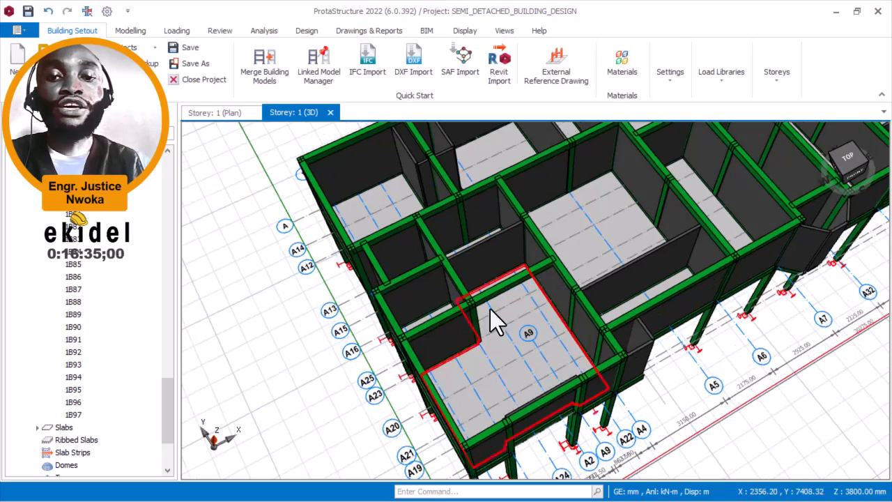
{"action": "scroll", "coordinate": [498, 295], "scroll_direction": "up", "scroll_amount": 3}
{"action": "middle_click_drag", "start_coordinate": [504, 280], "coordinate": [481, 306]}
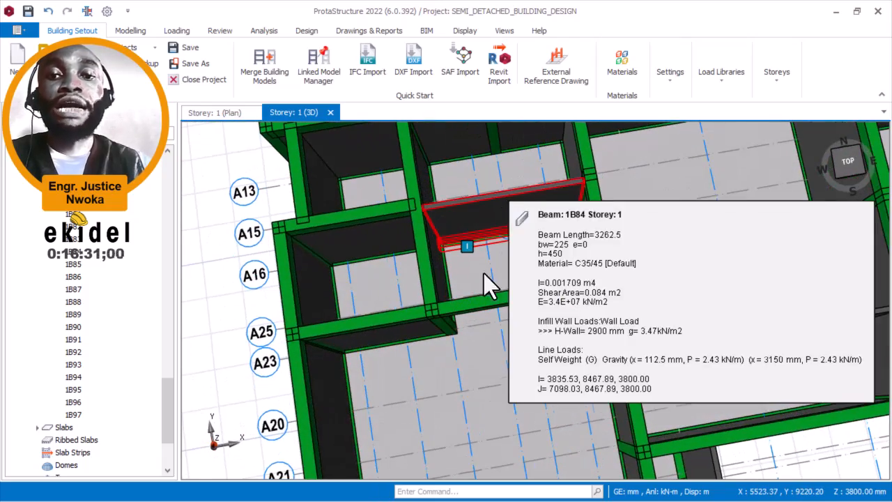
{"action": "key", "text": "super"}
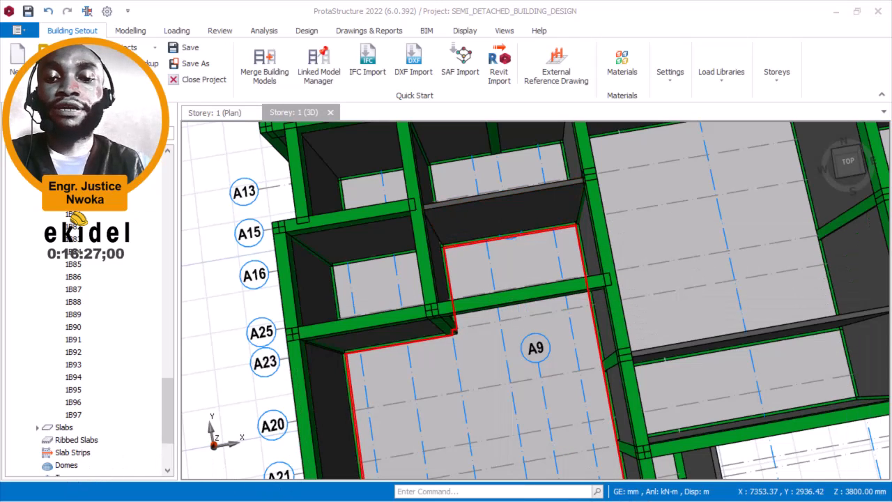
Step: Switch to AutoCAD and examine the walls and openings around rooms P4, P6 and P7 in both halves of the general arrangement drawing
{"action": "left_click", "coordinate": [836, 11]}
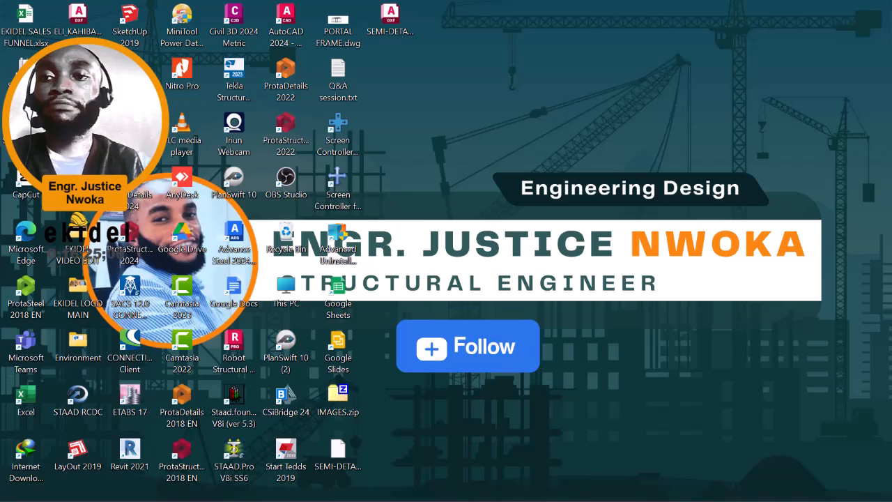
{"action": "mouse_move", "coordinate": [570, 491]}
{"action": "left_click", "coordinate": [550, 382]}
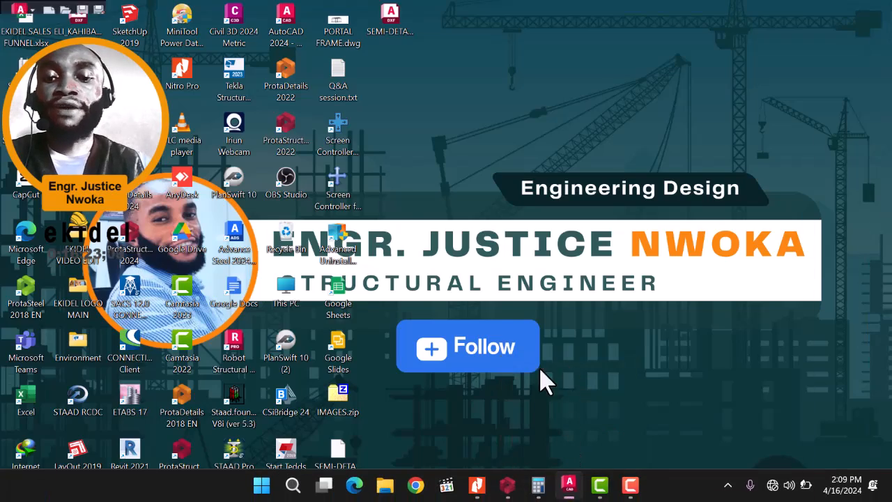
{"action": "scroll", "coordinate": [487, 348], "scroll_direction": "down", "scroll_amount": 5}
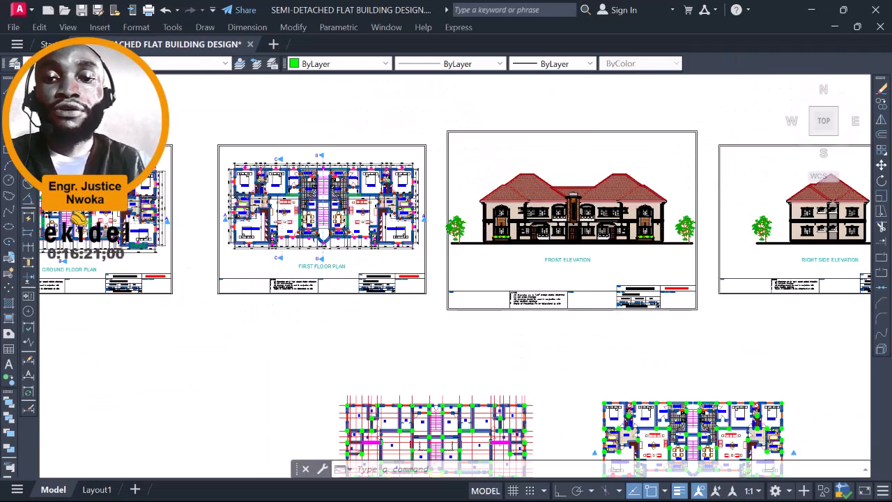
{"action": "scroll", "coordinate": [460, 358], "scroll_direction": "up", "scroll_amount": 4}
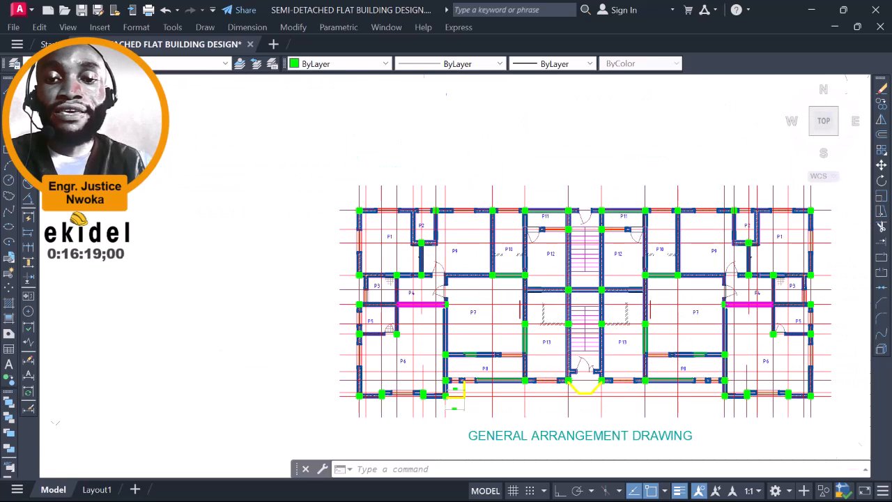
{"action": "scroll", "coordinate": [404, 305], "scroll_direction": "up", "scroll_amount": 5}
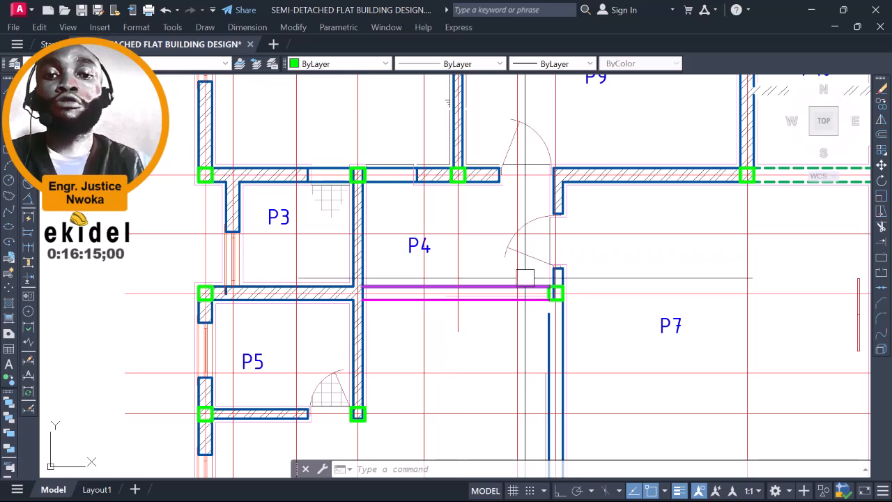
{"action": "scroll", "coordinate": [481, 257], "scroll_direction": "down", "scroll_amount": 2}
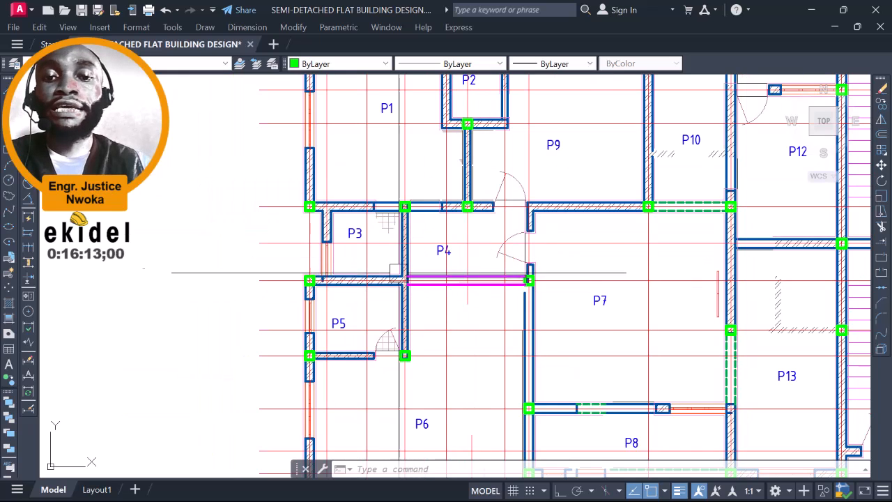
{"action": "scroll", "coordinate": [460, 286], "scroll_direction": "down", "scroll_amount": 5}
{"action": "scroll", "coordinate": [687, 265], "scroll_direction": "up", "scroll_amount": 5}
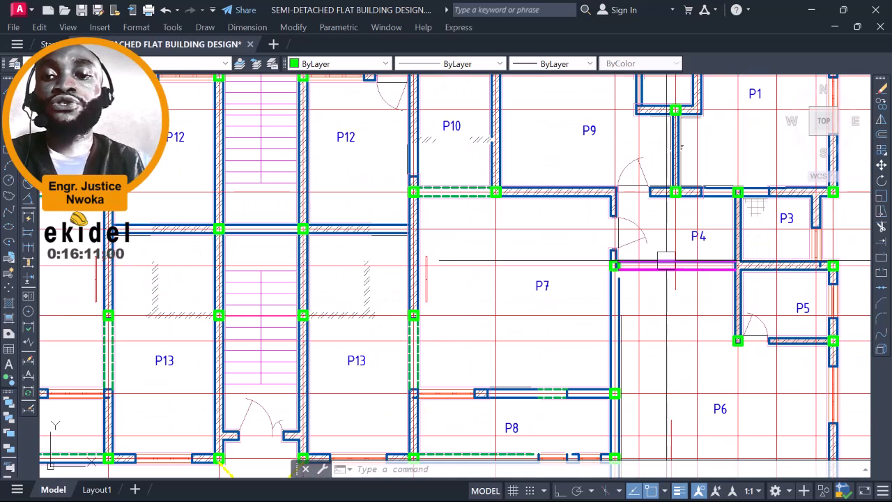
Step: Switch back to ProtaStructure and delete the wall loads from the two mirrored beams between rooms P4 and P6, one in each half
{"action": "left_click", "coordinate": [812, 3]}
{"action": "mouse_move", "coordinate": [561, 488]}
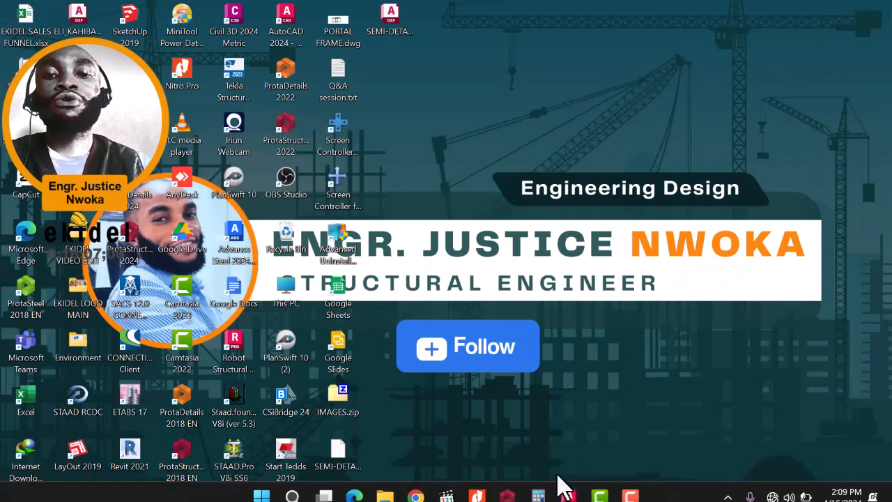
{"action": "left_click", "coordinate": [518, 492]}
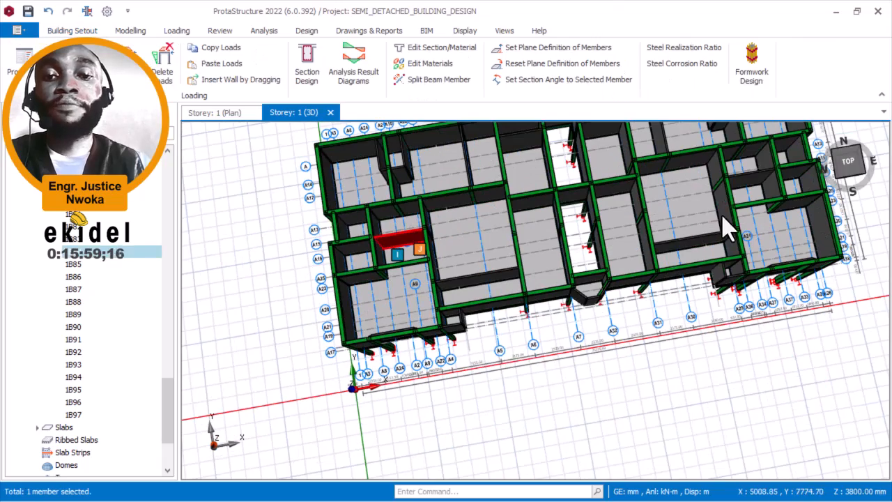
{"action": "left_click", "coordinate": [759, 201]}
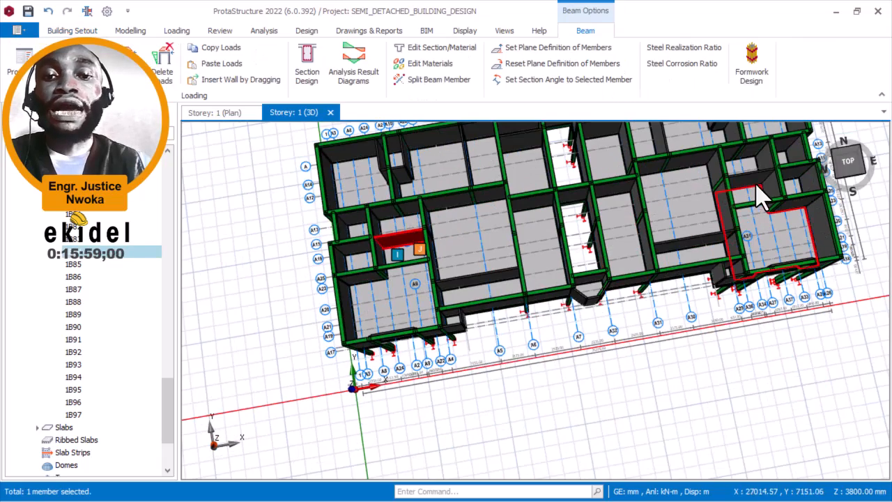
{"action": "scroll", "coordinate": [764, 197], "scroll_direction": "up", "scroll_amount": 3}
{"action": "scroll", "coordinate": [767, 191], "scroll_direction": "up", "scroll_amount": 2}
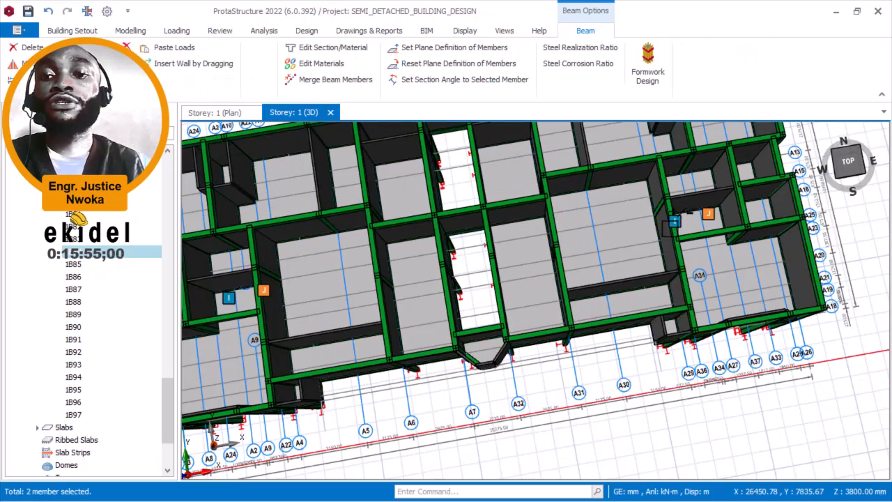
{"action": "middle_click_drag", "start_coordinate": [647, 218], "coordinate": [380, 227]}
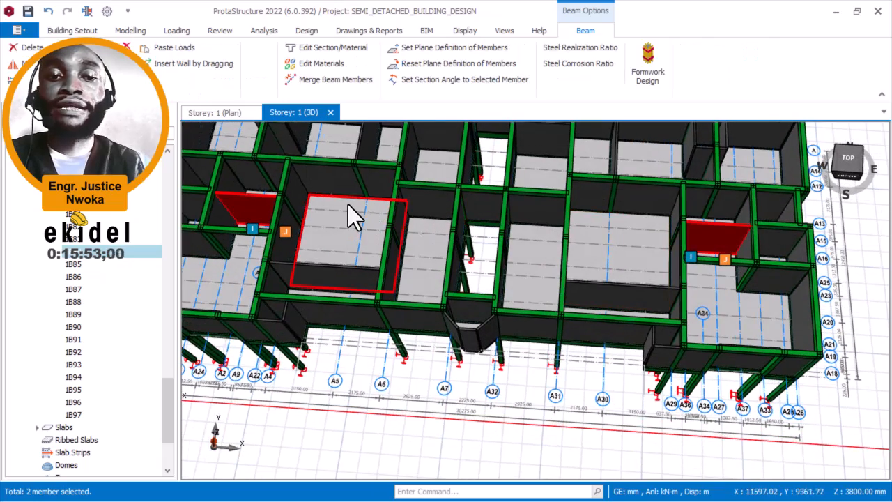
{"action": "right_click", "coordinate": [251, 202]}
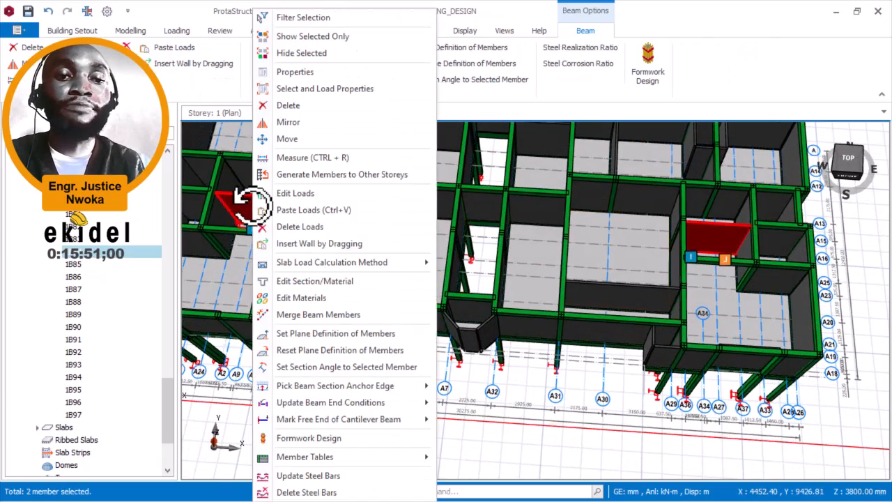
{"action": "left_click", "coordinate": [294, 224]}
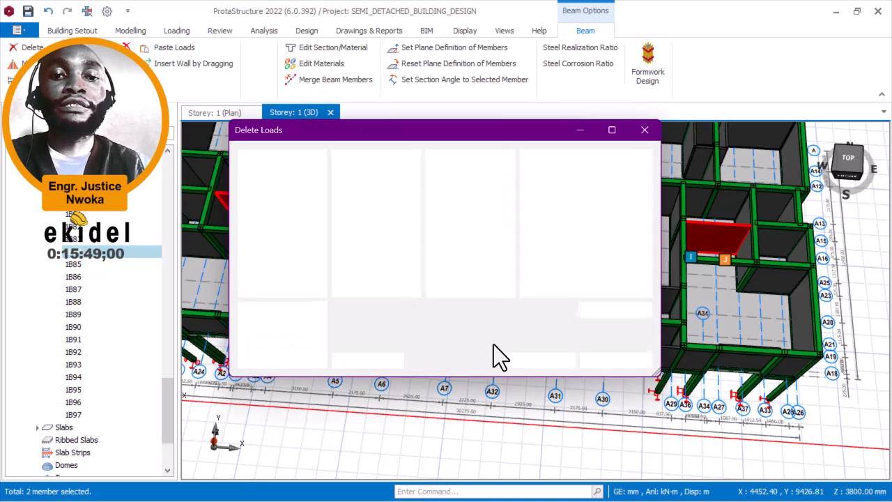
{"action": "left_click", "coordinate": [541, 362]}
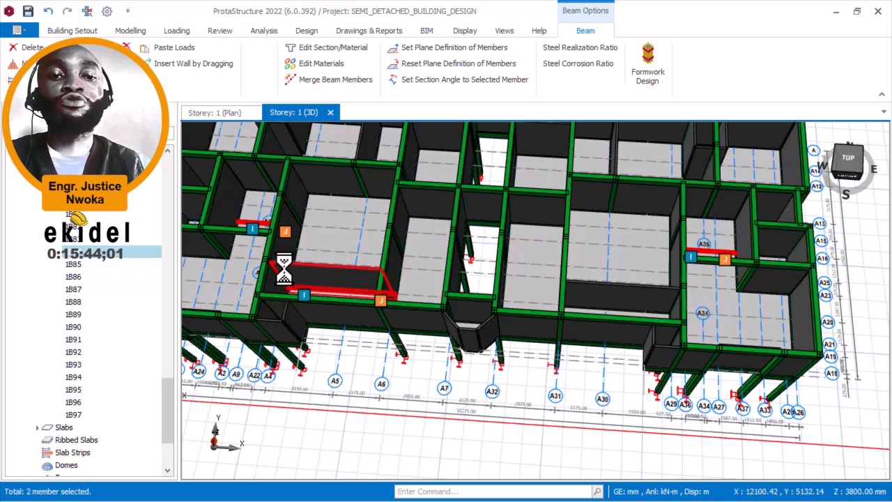
Step: Examine the 3D model around the cleared beam near A9 and the front infill walls at the projecting corner near A4 and A5
{"action": "middle_click_drag", "start_coordinate": [285, 268], "coordinate": [503, 291]}
{"action": "mouse_move", "coordinate": [446, 271]}
{"action": "middle_mouse_down"}
{"action": "mouse_move", "coordinate": [453, 277]}
{"action": "mouse_move", "coordinate": [478, 251]}
{"action": "mouse_move", "coordinate": [538, 245]}
{"action": "mouse_move", "coordinate": [570, 258]}
{"action": "mouse_move", "coordinate": [587, 279]}
{"action": "mouse_move", "coordinate": [564, 292]}
{"action": "mouse_move", "coordinate": [504, 281]}
{"action": "mouse_move", "coordinate": [495, 270]}
{"action": "middle_mouse_up"}
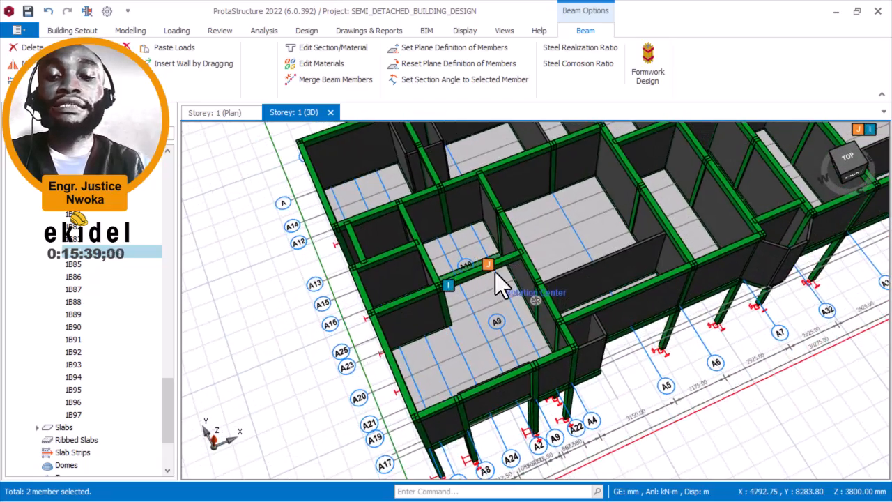
{"action": "scroll", "coordinate": [487, 293], "scroll_direction": "down", "scroll_amount": 5}
{"action": "middle_click_drag", "start_coordinate": [550, 295], "coordinate": [488, 318]}
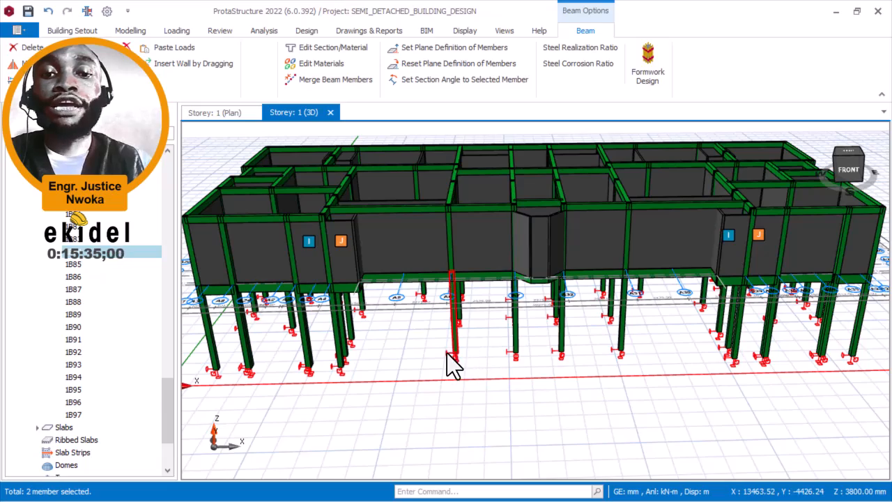
{"action": "left_click", "coordinate": [448, 354]}
{"action": "scroll", "coordinate": [335, 270], "scroll_direction": "up", "scroll_amount": 1}
{"action": "left_click", "coordinate": [329, 274]}
{"action": "middle_click_drag", "start_coordinate": [329, 275], "coordinate": [347, 246]}
{"action": "scroll", "coordinate": [347, 242], "scroll_direction": "up", "scroll_amount": 3}
{"action": "scroll", "coordinate": [347, 243], "scroll_direction": "up", "scroll_amount": 2}
{"action": "middle_click_drag", "start_coordinate": [372, 298], "coordinate": [335, 319]}
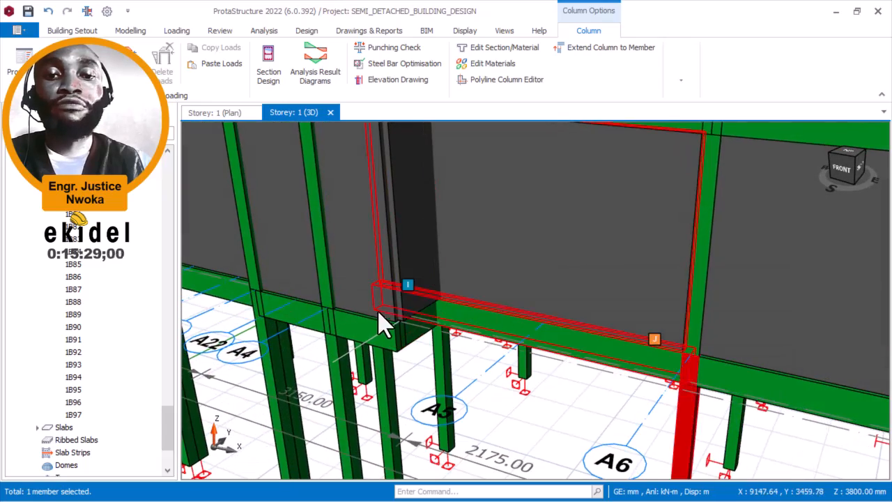
{"action": "scroll", "coordinate": [392, 318], "scroll_direction": "down", "scroll_amount": 1}
{"action": "scroll", "coordinate": [392, 318], "scroll_direction": "down", "scroll_amount": 6}
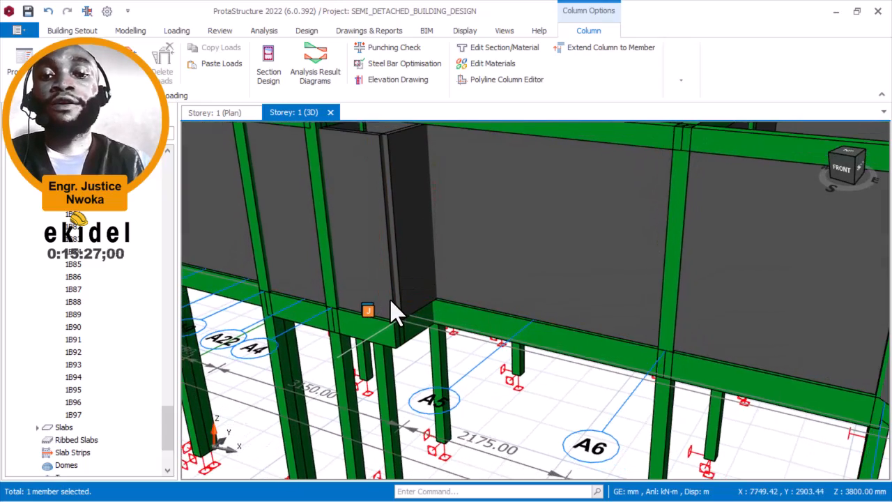
Step: Examine the projecting central bay near A7 and A32 from the front and the stairwell behind it from above
{"action": "scroll", "coordinate": [460, 345], "scroll_direction": "up", "scroll_amount": 5}
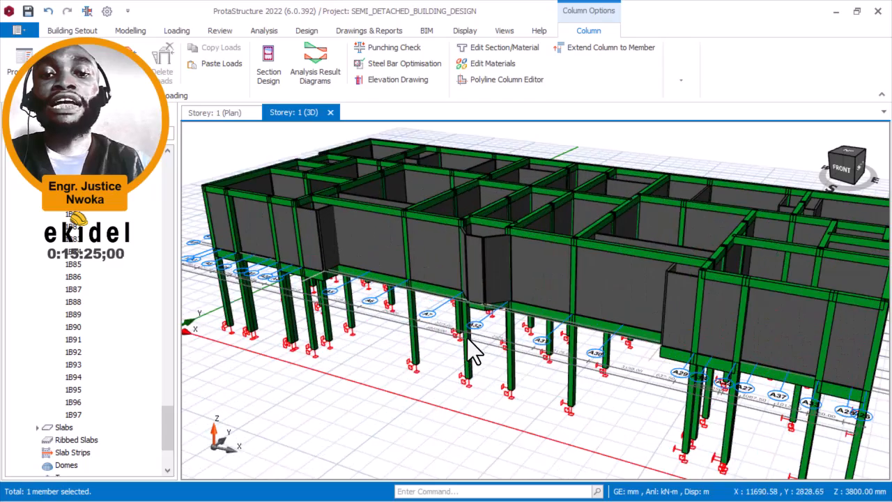
{"action": "middle_click_drag", "start_coordinate": [475, 351], "coordinate": [450, 309]}
{"action": "scroll", "coordinate": [476, 323], "scroll_direction": "up", "scroll_amount": 4}
{"action": "scroll", "coordinate": [489, 314], "scroll_direction": "down", "scroll_amount": 3}
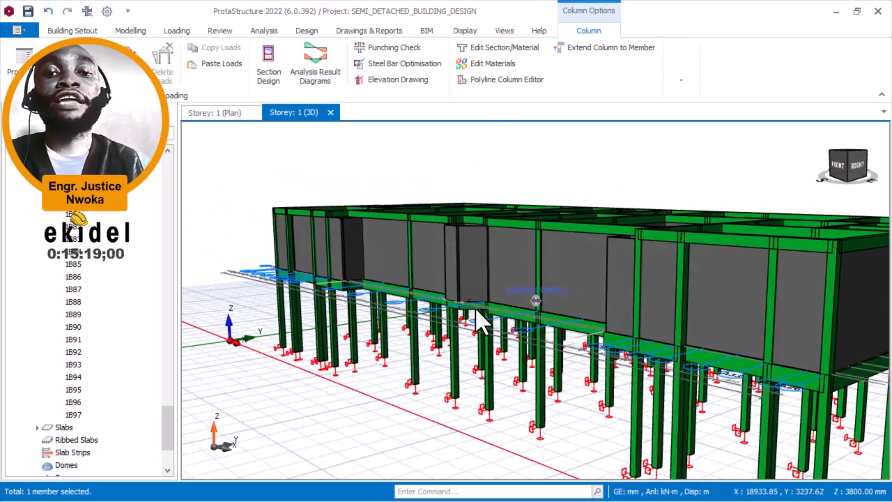
{"action": "scroll", "coordinate": [578, 321], "scroll_direction": "down", "scroll_amount": 3}
{"action": "scroll", "coordinate": [584, 364], "scroll_direction": "up", "scroll_amount": 2}
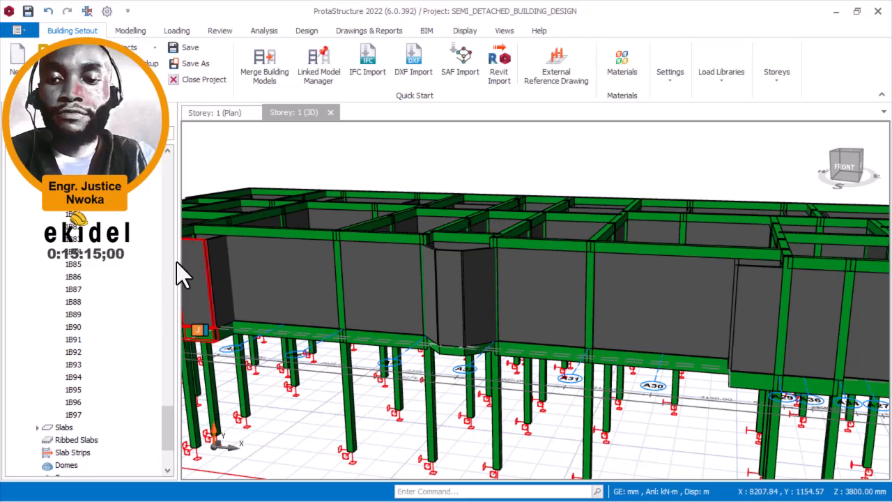
{"action": "scroll", "coordinate": [451, 226], "scroll_direction": "down", "scroll_amount": 3}
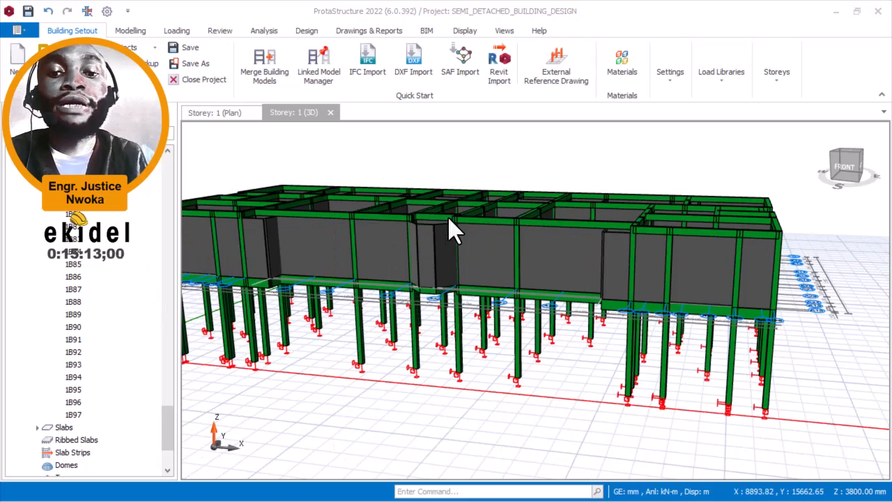
{"action": "middle_click_drag", "start_coordinate": [444, 246], "coordinate": [480, 267]}
{"action": "scroll", "coordinate": [447, 256], "scroll_direction": "up", "scroll_amount": 3}
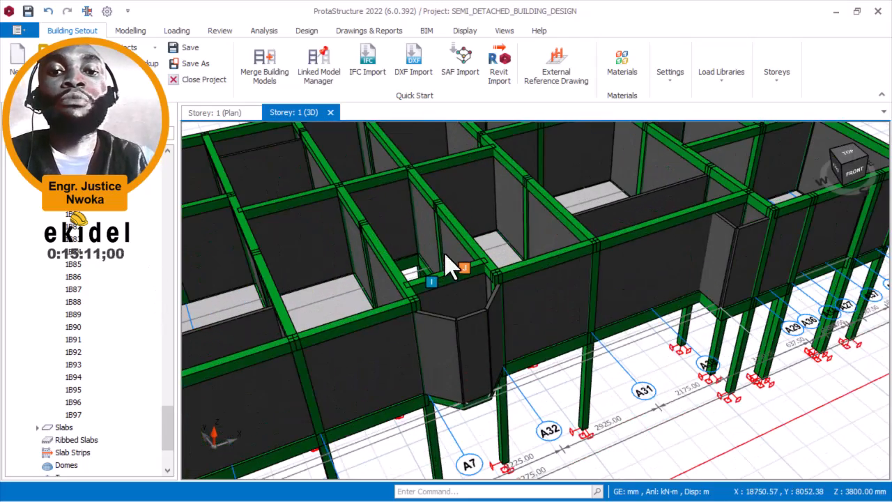
{"action": "mouse_move", "coordinate": [408, 209]}
{"action": "middle_mouse_down"}
{"action": "mouse_move", "coordinate": [394, 199]}
{"action": "mouse_move", "coordinate": [358, 209]}
{"action": "mouse_move", "coordinate": [403, 223]}
{"action": "middle_mouse_up"}
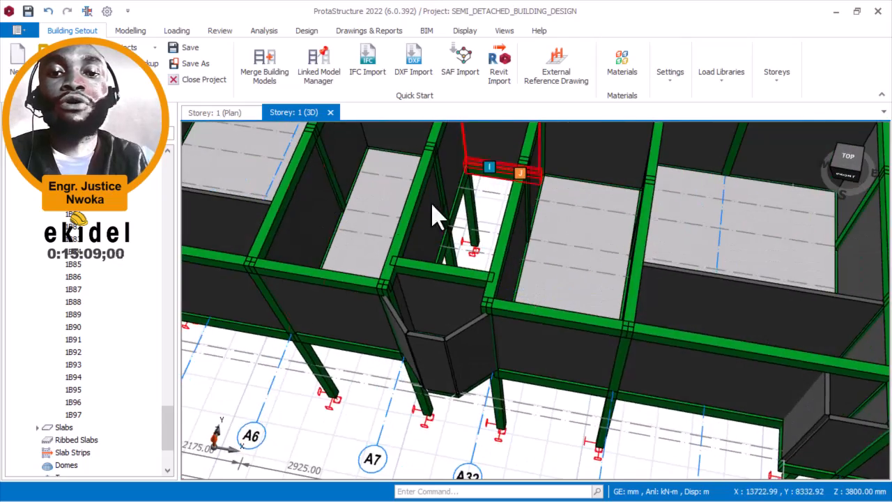
{"action": "scroll", "coordinate": [460, 248], "scroll_direction": "up", "scroll_amount": 2}
{"action": "middle_click_drag", "start_coordinate": [459, 237], "coordinate": [423, 291]}
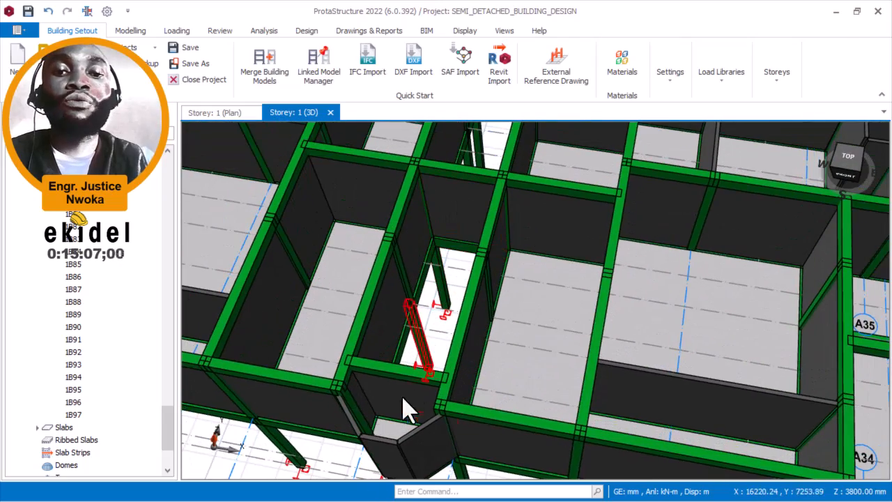
{"action": "scroll", "coordinate": [466, 335], "scroll_direction": "down", "scroll_amount": 2}
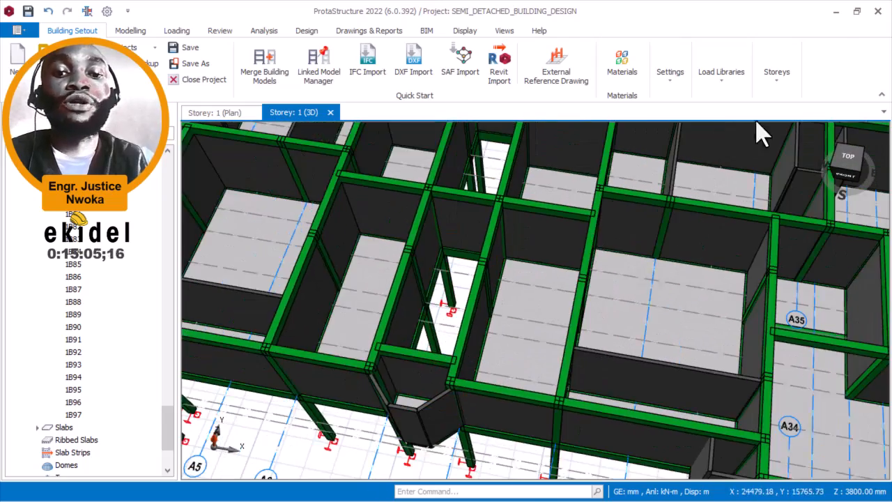
Step: Switch to AutoCAD and locate the central stairwell and its angled front bay on the architectural plan with the roof outline
{"action": "left_click", "coordinate": [836, 11]}
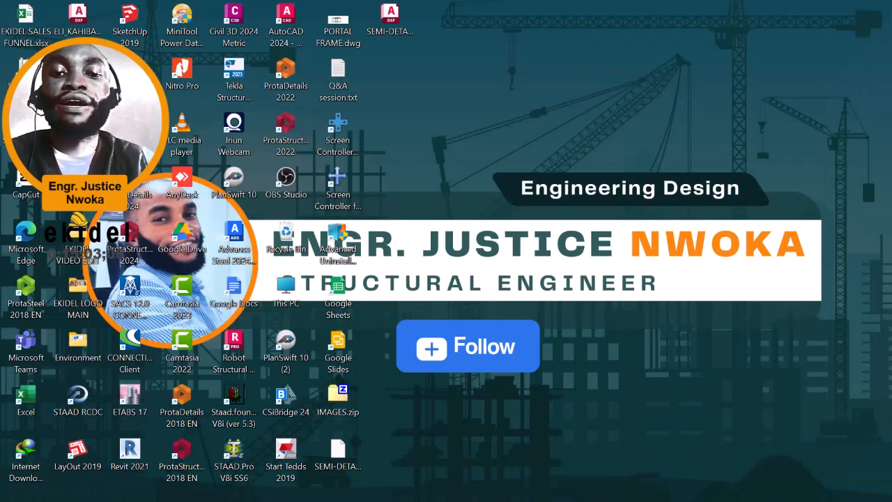
{"action": "left_click", "coordinate": [566, 487]}
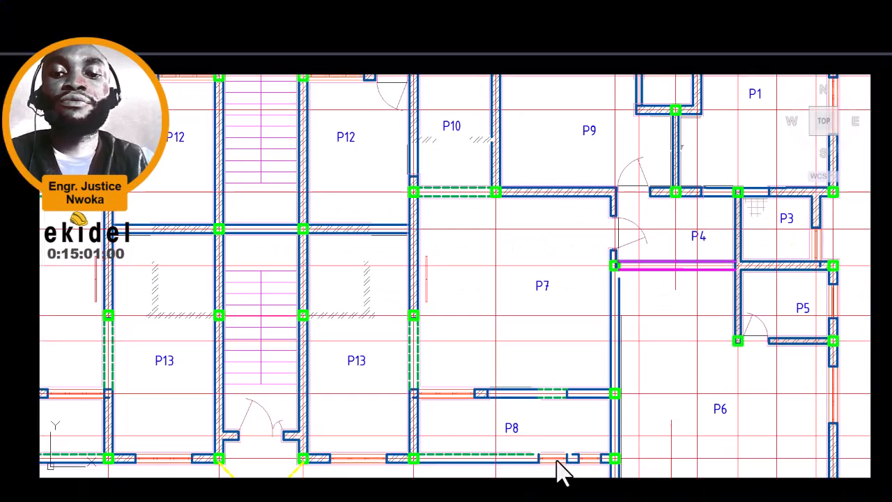
{"action": "scroll", "coordinate": [290, 230], "scroll_direction": "down", "scroll_amount": 4}
{"action": "scroll", "coordinate": [305, 220], "scroll_direction": "down", "scroll_amount": 4}
{"action": "middle_click_drag", "start_coordinate": [599, 244], "coordinate": [289, 291]}
{"action": "scroll", "coordinate": [286, 292], "scroll_direction": "down", "scroll_amount": 2}
{"action": "middle_click_drag", "start_coordinate": [413, 228], "coordinate": [132, 283]}
{"action": "scroll", "coordinate": [398, 276], "scroll_direction": "up", "scroll_amount": 10}
{"action": "scroll", "coordinate": [398, 276], "scroll_direction": "up", "scroll_amount": 2}
{"action": "scroll", "coordinate": [382, 196], "scroll_direction": "down", "scroll_amount": 2}
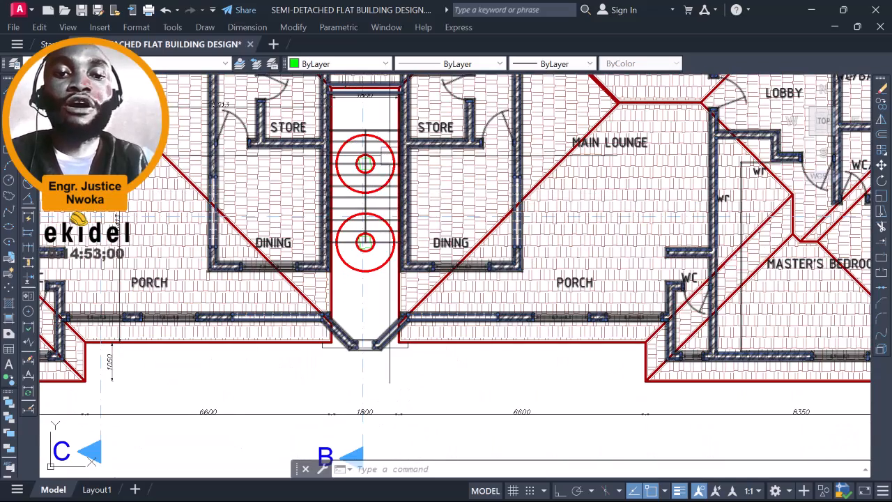
{"action": "mouse_move", "coordinate": [352, 123]}
{"action": "middle_mouse_down"}
{"action": "mouse_move", "coordinate": [352, 155]}
{"action": "mouse_move", "coordinate": [349, 146]}
{"action": "middle_mouse_up"}
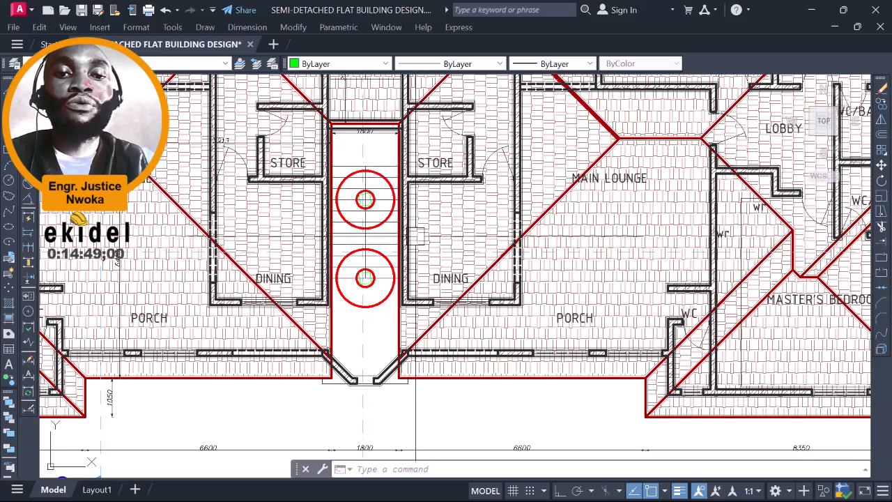
Step: Examine the walls enclosing the central stairwell between the two store and dining rooms on the plan
{"action": "scroll", "coordinate": [377, 258], "scroll_direction": "up", "scroll_amount": 2}
{"action": "scroll", "coordinate": [392, 159], "scroll_direction": "up", "scroll_amount": 4}
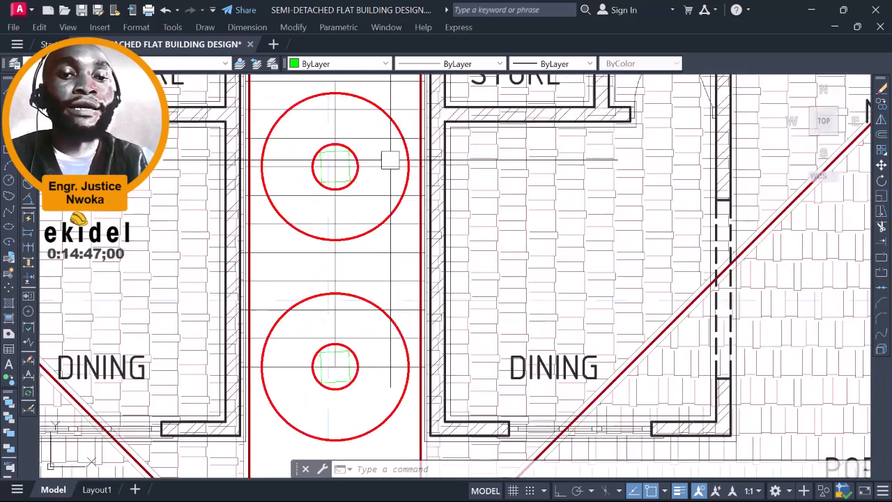
{"action": "scroll", "coordinate": [420, 169], "scroll_direction": "down", "scroll_amount": 6}
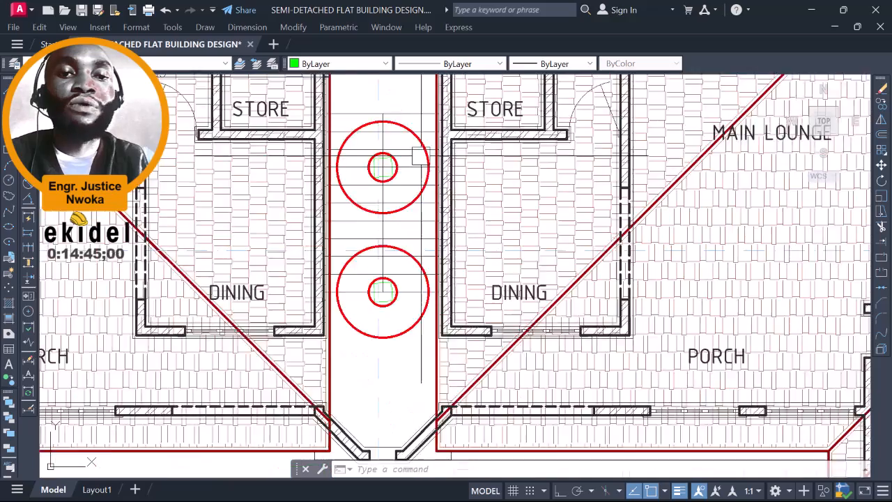
{"action": "middle_click_drag", "start_coordinate": [411, 162], "coordinate": [420, 238]}
{"action": "scroll", "coordinate": [400, 170], "scroll_direction": "up", "scroll_amount": 4}
{"action": "scroll", "coordinate": [404, 167], "scroll_direction": "up", "scroll_amount": 2}
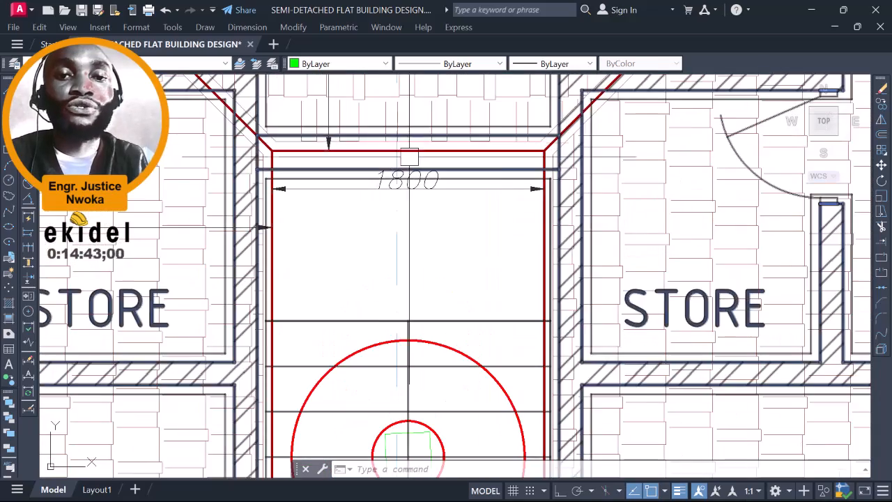
{"action": "scroll", "coordinate": [390, 133], "scroll_direction": "down", "scroll_amount": 6}
{"action": "middle_click_drag", "start_coordinate": [418, 196], "coordinate": [417, 139]}
{"action": "scroll", "coordinate": [413, 138], "scroll_direction": "up", "scroll_amount": 4}
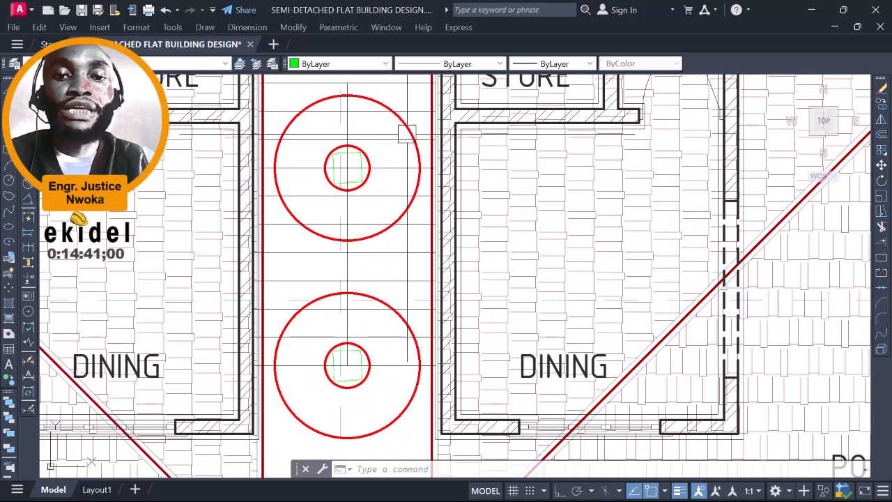
Step: Start copying the two concentric-circle symbols and their inner squares from the roof plan's stairwell, with the left master's bedroom's outer front wall corner as base point
{"action": "left_click", "coordinate": [412, 137]}
{"action": "scroll", "coordinate": [367, 162], "scroll_direction": "up", "scroll_amount": 4}
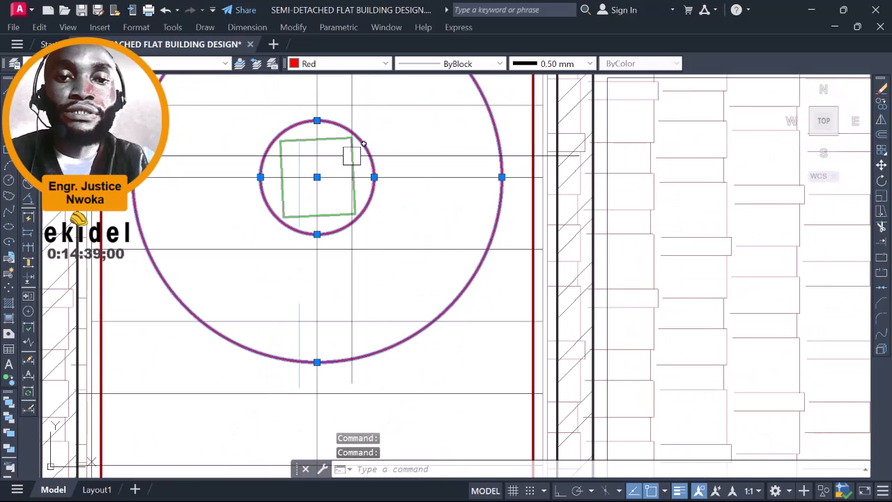
{"action": "scroll", "coordinate": [364, 136], "scroll_direction": "down", "scroll_amount": 4}
{"action": "middle_click_drag", "start_coordinate": [372, 297], "coordinate": [372, 223]}
{"action": "scroll", "coordinate": [381, 186], "scroll_direction": "up", "scroll_amount": 4}
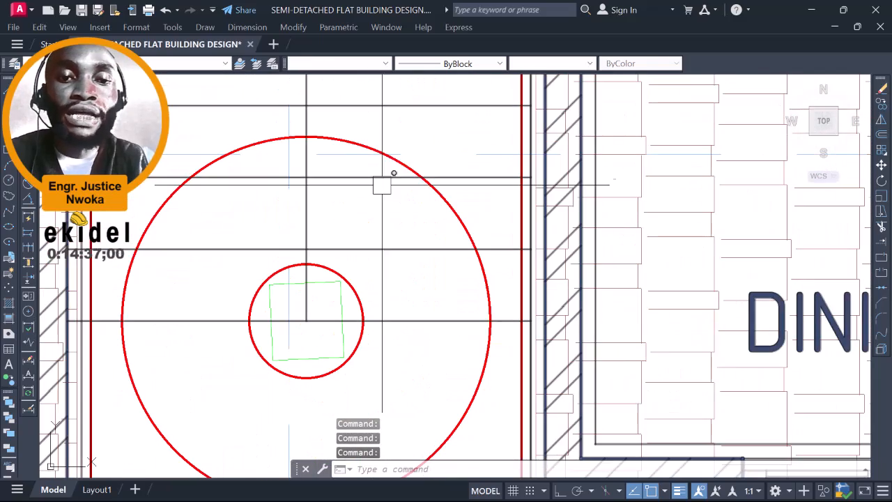
{"action": "left_click", "coordinate": [397, 166]}
{"action": "left_click", "coordinate": [338, 271]}
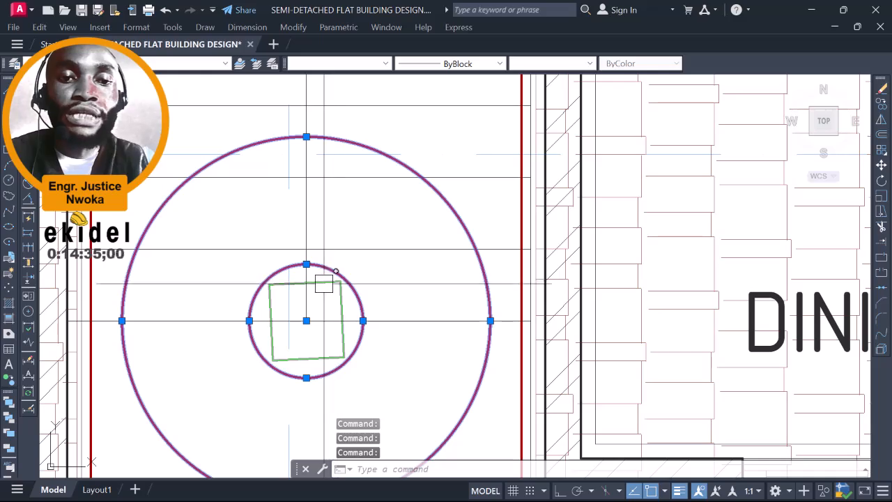
{"action": "scroll", "coordinate": [380, 215], "scroll_direction": "down", "scroll_amount": 5}
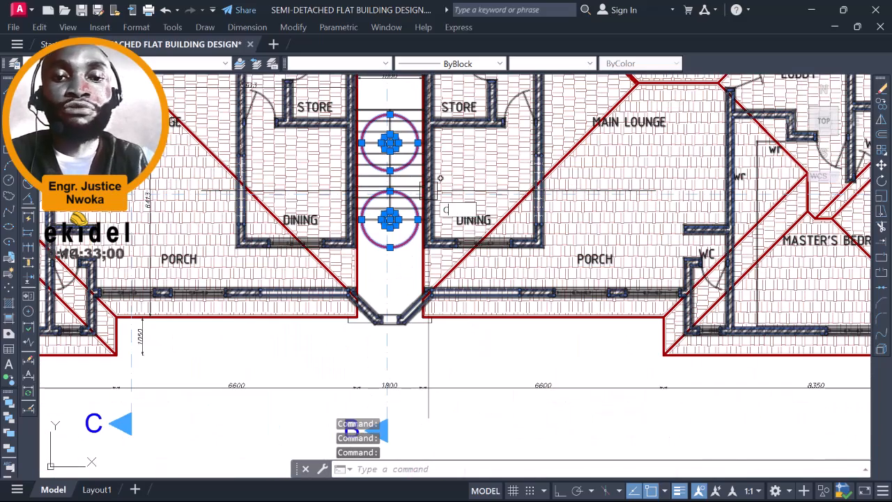
{"action": "type", "text": "co"}
{"action": "key", "text": "Return"}
{"action": "mouse_move", "coordinate": [363, 283]}
{"action": "middle_mouse_down"}
{"action": "mouse_move", "coordinate": [408, 223]}
{"action": "mouse_move", "coordinate": [430, 220]}
{"action": "middle_mouse_up"}
{"action": "scroll", "coordinate": [505, 252], "scroll_direction": "down", "scroll_amount": 2}
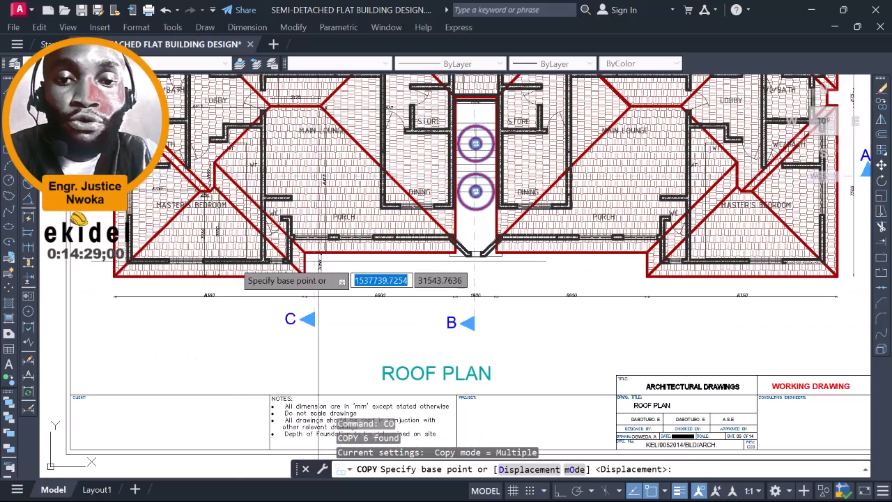
{"action": "scroll", "coordinate": [127, 275], "scroll_direction": "up", "scroll_amount": 10}
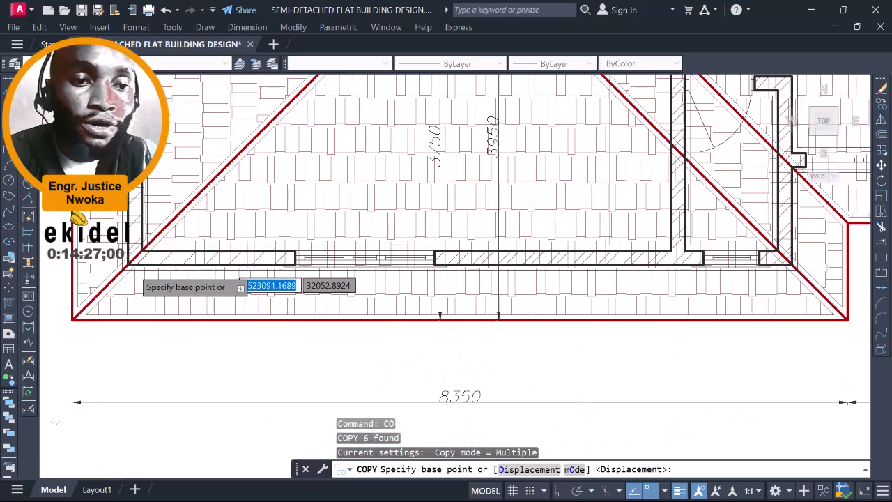
{"action": "scroll", "coordinate": [129, 256], "scroll_direction": "up", "scroll_amount": 4}
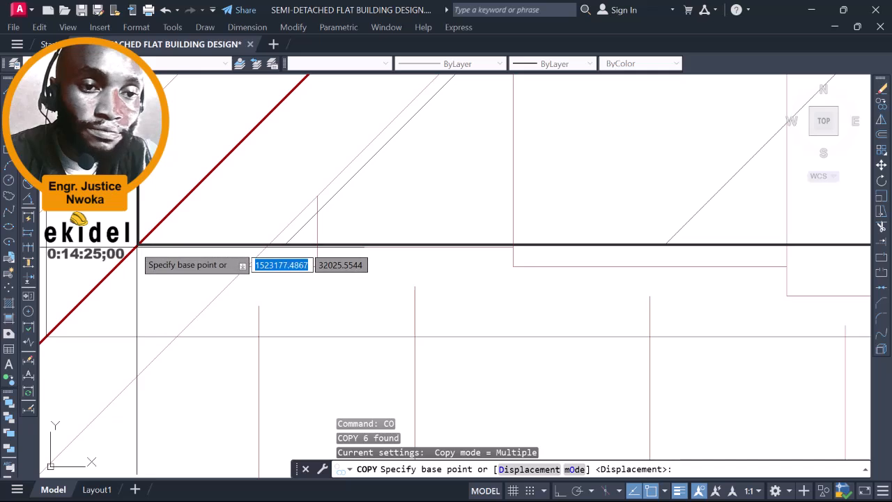
{"action": "scroll", "coordinate": [138, 246], "scroll_direction": "up", "scroll_amount": 2}
{"action": "left_click", "coordinate": [141, 244]}
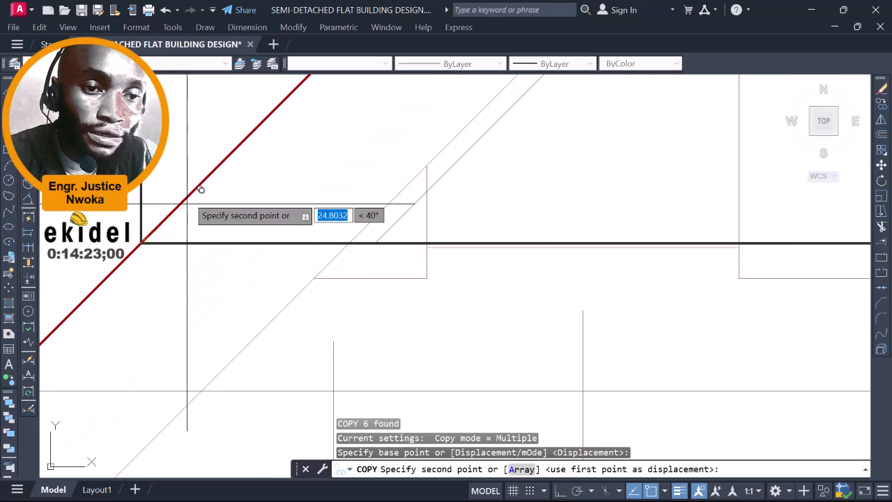
Step: Place one copy of the circle symbols on the general arrangement drawing at the matching outer front corner, and end the Copy command
{"action": "scroll", "coordinate": [120, 255], "scroll_direction": "up", "scroll_amount": 2}
{"action": "scroll", "coordinate": [209, 216], "scroll_direction": "down", "scroll_amount": 8}
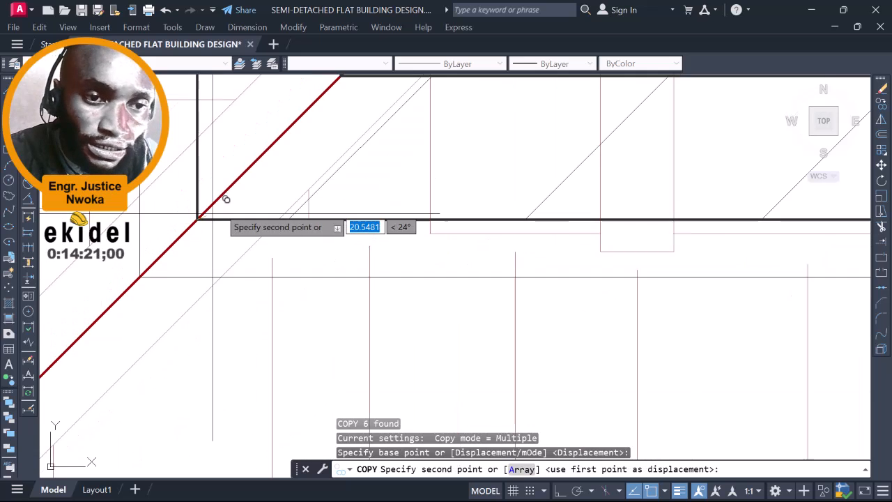
{"action": "scroll", "coordinate": [400, 201], "scroll_direction": "down", "scroll_amount": 8}
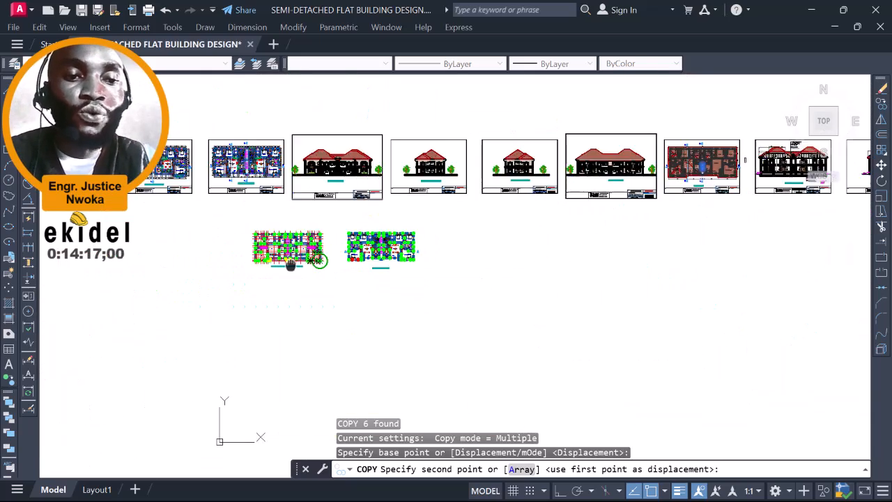
{"action": "scroll", "coordinate": [253, 254], "scroll_direction": "up", "scroll_amount": 6}
{"action": "scroll", "coordinate": [253, 263], "scroll_direction": "up", "scroll_amount": 3}
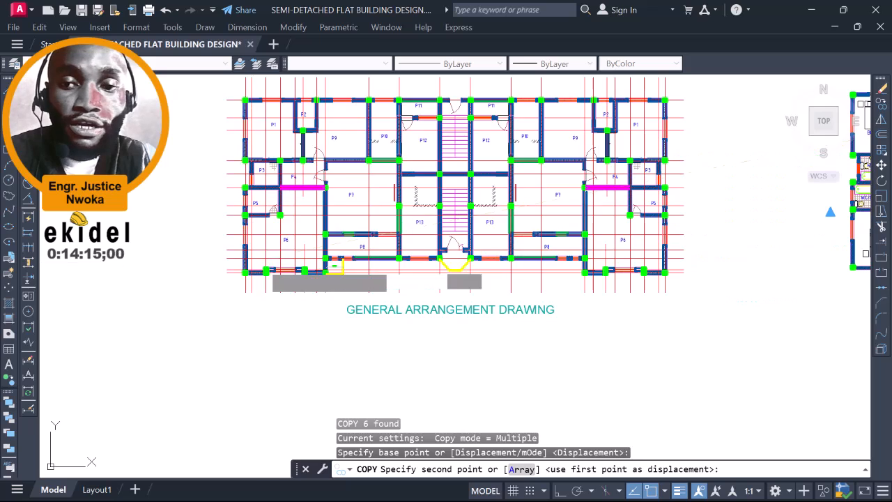
{"action": "scroll", "coordinate": [181, 271], "scroll_direction": "down", "scroll_amount": 3}
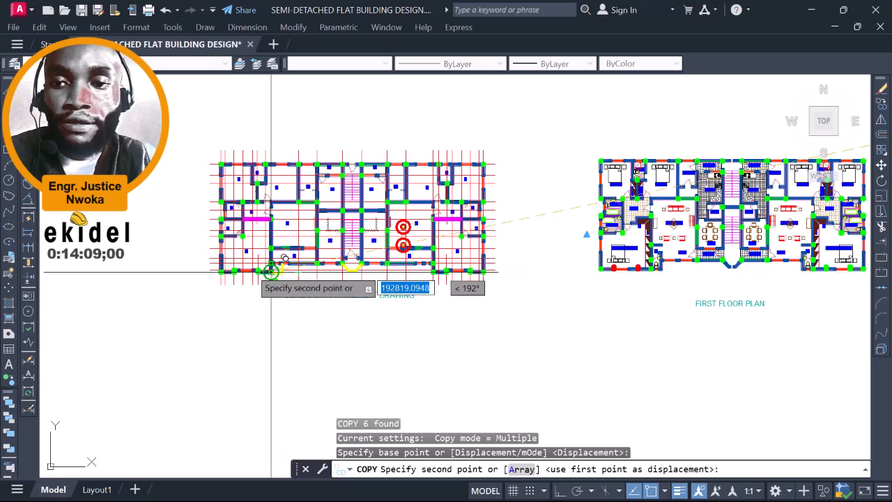
{"action": "scroll", "coordinate": [271, 271], "scroll_direction": "up", "scroll_amount": 8}
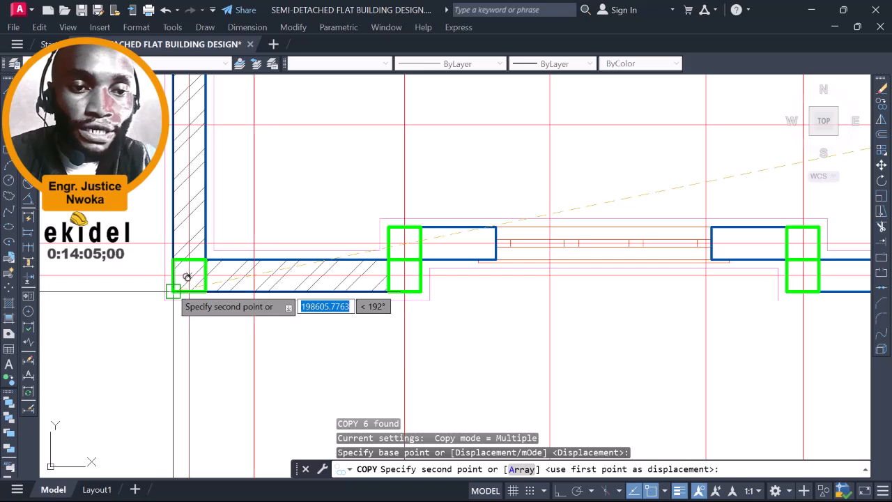
{"action": "left_click", "coordinate": [172, 288]}
{"action": "scroll", "coordinate": [126, 300], "scroll_direction": "down", "scroll_amount": 6}
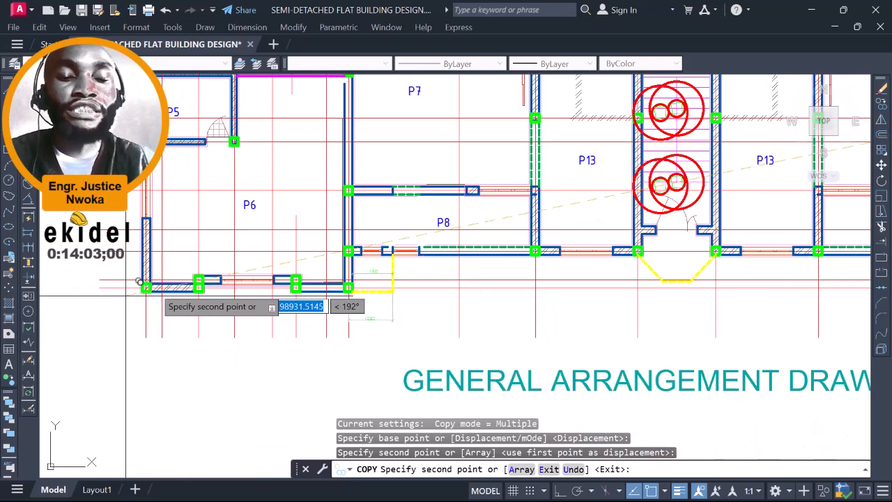
{"action": "key", "text": "Escape"}
Step: Examine the circle symbols' position in the stairwell on the general arrangement drawing and the matching stairwell on the first floor plan
{"action": "scroll", "coordinate": [506, 187], "scroll_direction": "up", "scroll_amount": 4}
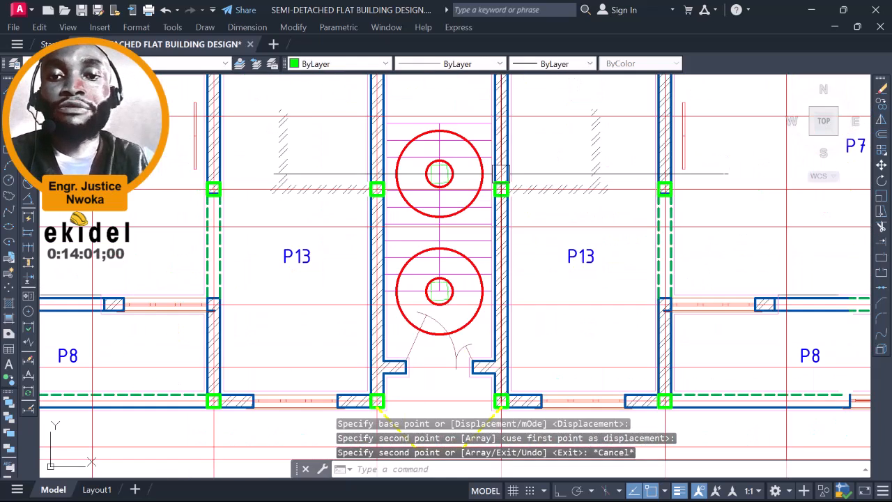
{"action": "mouse_move", "coordinate": [471, 189]}
{"action": "middle_mouse_down"}
{"action": "mouse_move", "coordinate": [456, 227]}
{"action": "mouse_move", "coordinate": [441, 201]}
{"action": "middle_mouse_up"}
{"action": "scroll", "coordinate": [497, 197], "scroll_direction": "down", "scroll_amount": 2}
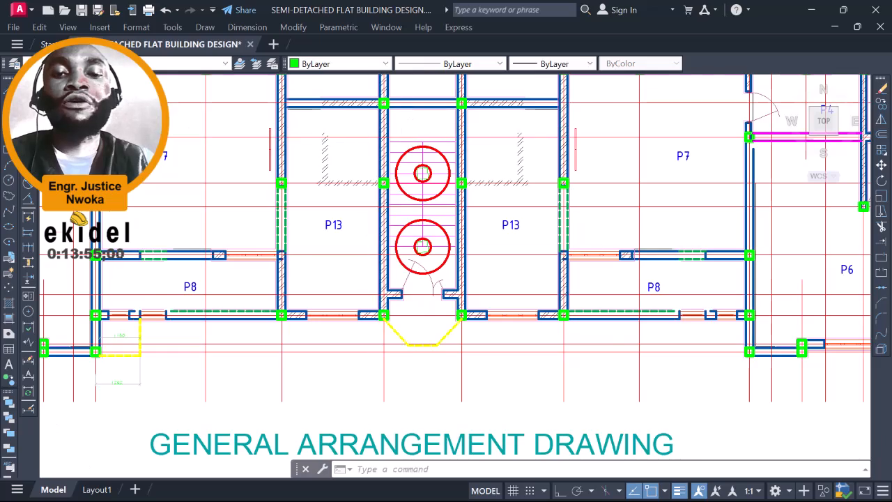
{"action": "scroll", "coordinate": [420, 264], "scroll_direction": "down", "scroll_amount": 6}
{"action": "middle_click_drag", "start_coordinate": [806, 254], "coordinate": [664, 232]}
{"action": "scroll", "coordinate": [664, 233], "scroll_direction": "up", "scroll_amount": 4}
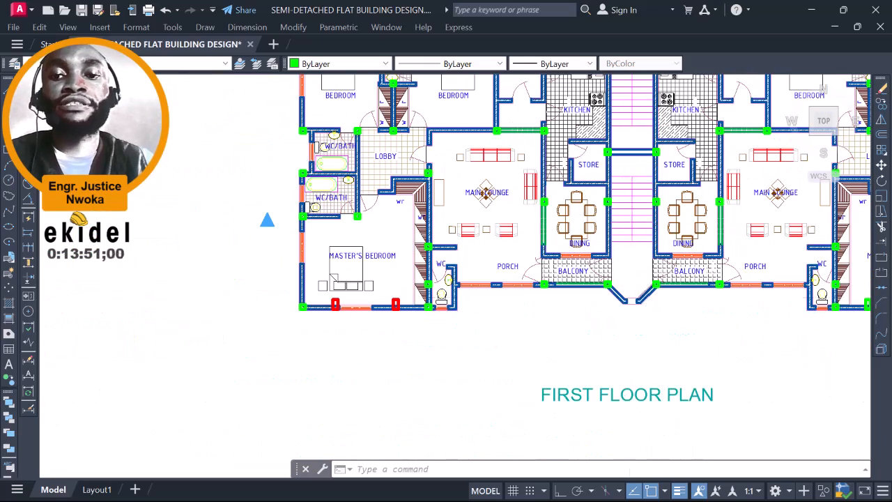
{"action": "scroll", "coordinate": [635, 288], "scroll_direction": "down", "scroll_amount": 4}
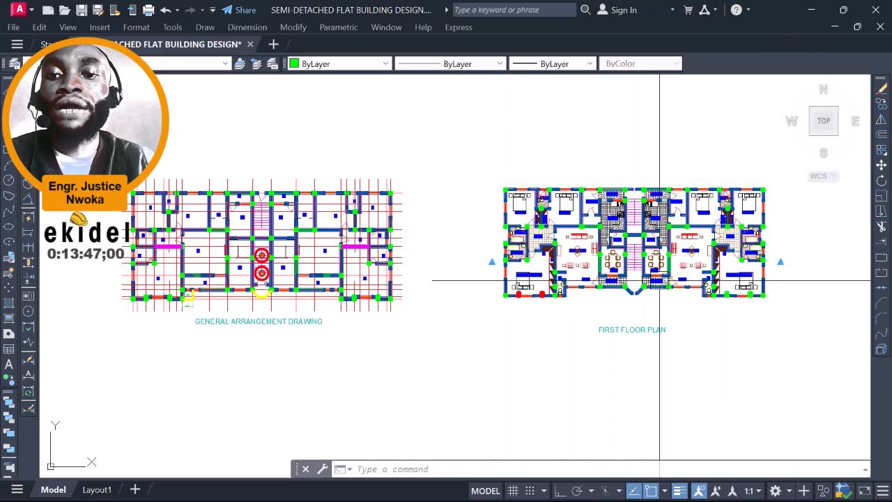
Step: Compare the stairwell's angled front bay on the general arrangement drawing with the same bay on the first floor plan
{"action": "scroll", "coordinate": [656, 269], "scroll_direction": "up", "scroll_amount": 4}
{"action": "scroll", "coordinate": [603, 207], "scroll_direction": "down", "scroll_amount": 4}
{"action": "scroll", "coordinate": [261, 209], "scroll_direction": "up", "scroll_amount": 7}
{"action": "scroll", "coordinate": [266, 251], "scroll_direction": "up", "scroll_amount": 2}
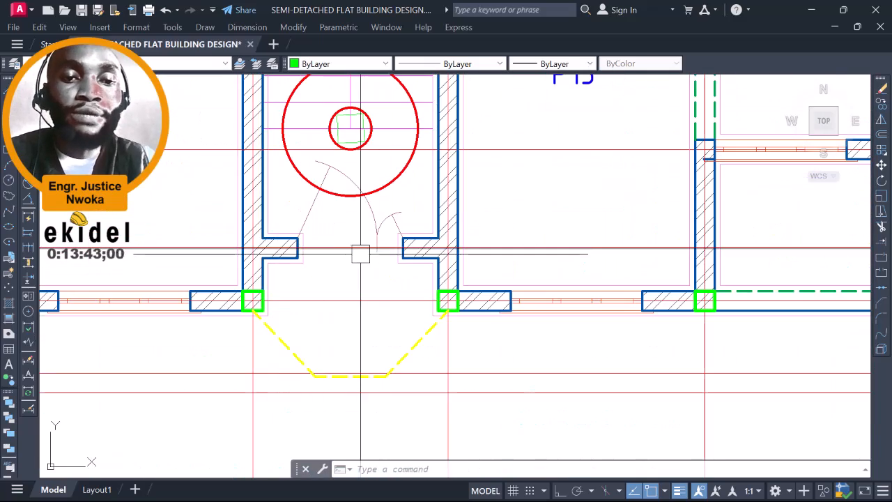
{"action": "scroll", "coordinate": [265, 256], "scroll_direction": "down", "scroll_amount": 4}
{"action": "scroll", "coordinate": [282, 256], "scroll_direction": "up", "scroll_amount": 6}
{"action": "scroll", "coordinate": [355, 254], "scroll_direction": "down", "scroll_amount": 8}
{"action": "middle_click_drag", "start_coordinate": [705, 273], "coordinate": [397, 232]}
{"action": "middle_click_drag", "start_coordinate": [570, 227], "coordinate": [157, 248]}
{"action": "scroll", "coordinate": [539, 219], "scroll_direction": "up", "scroll_amount": 2}
{"action": "scroll", "coordinate": [528, 207], "scroll_direction": "down", "scroll_amount": 4}
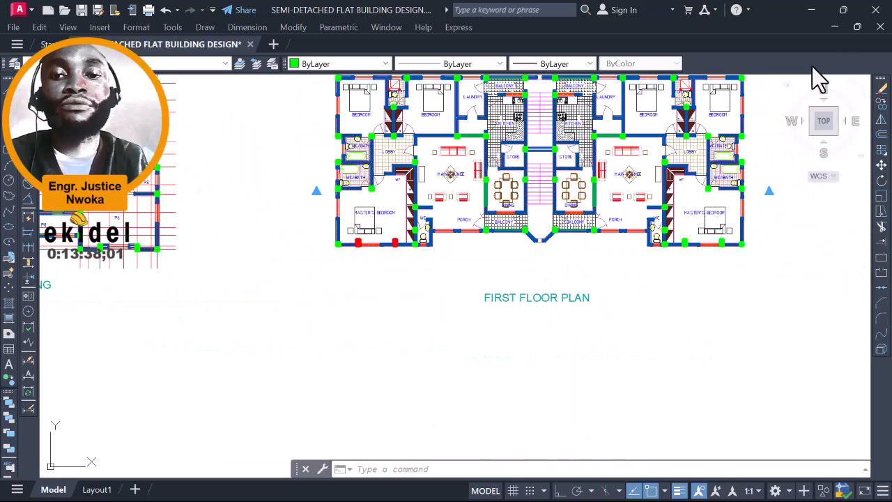
Step: Switch to ProtaStructure and delete storey 2 beam 2B88 across the stairwell behind the projecting central bay between A7 and A32
{"action": "left_click", "coordinate": [810, 13]}
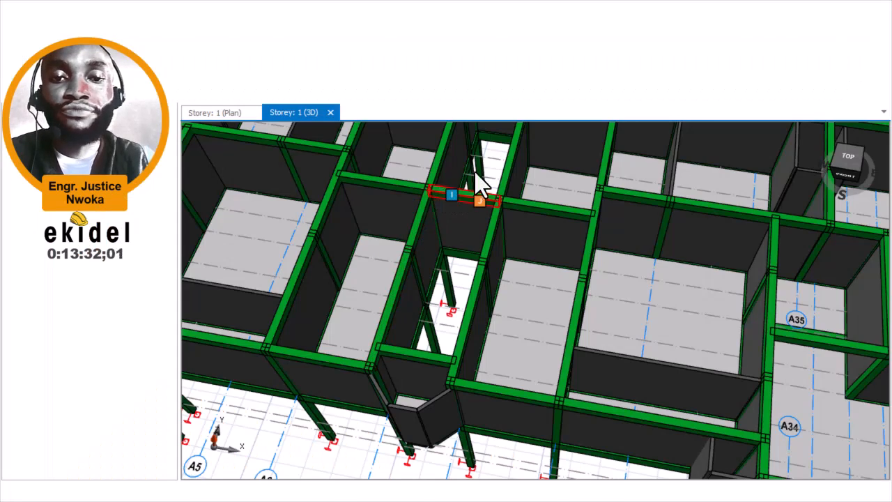
{"action": "scroll", "coordinate": [476, 174], "scroll_direction": "down", "scroll_amount": 3}
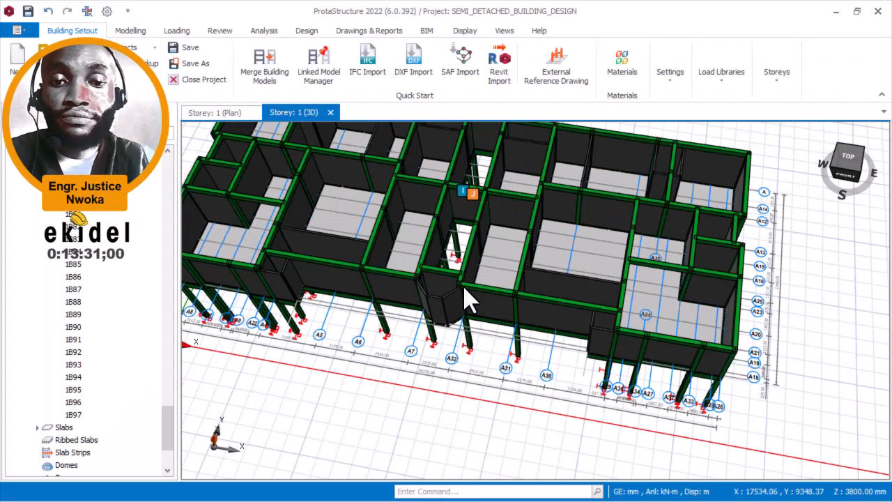
{"action": "scroll", "coordinate": [456, 288], "scroll_direction": "up", "scroll_amount": 2}
{"action": "mouse_move", "coordinate": [456, 287]}
{"action": "middle_mouse_down"}
{"action": "mouse_move", "coordinate": [455, 279]}
{"action": "mouse_move", "coordinate": [446, 289]}
{"action": "middle_mouse_up"}
{"action": "scroll", "coordinate": [442, 279], "scroll_direction": "up", "scroll_amount": 3}
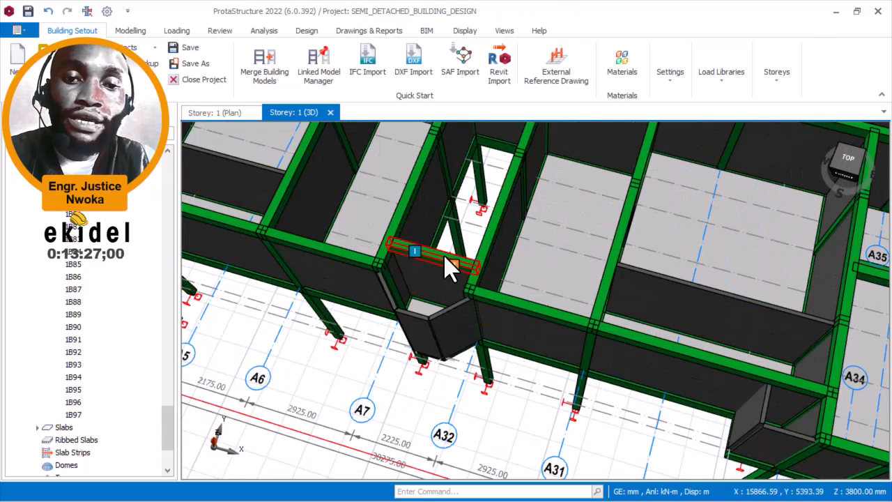
{"action": "left_click", "coordinate": [446, 259]}
{"action": "right_click", "coordinate": [444, 257]}
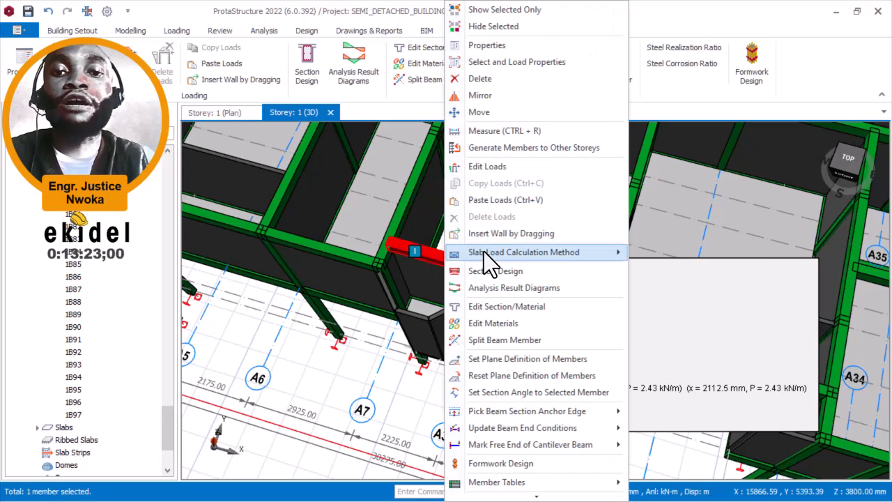
{"action": "left_click", "coordinate": [498, 83]}
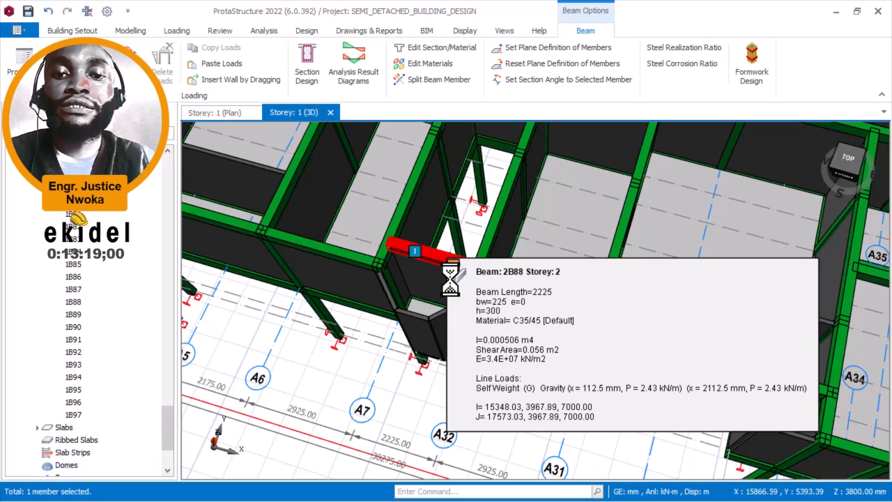
Step: Compare the beams around the projecting central bay between A7 and A32 on the storey 1 and storey 2 plans, and return to storey 1
{"action": "scroll", "coordinate": [458, 291], "scroll_direction": "down", "scroll_amount": 3}
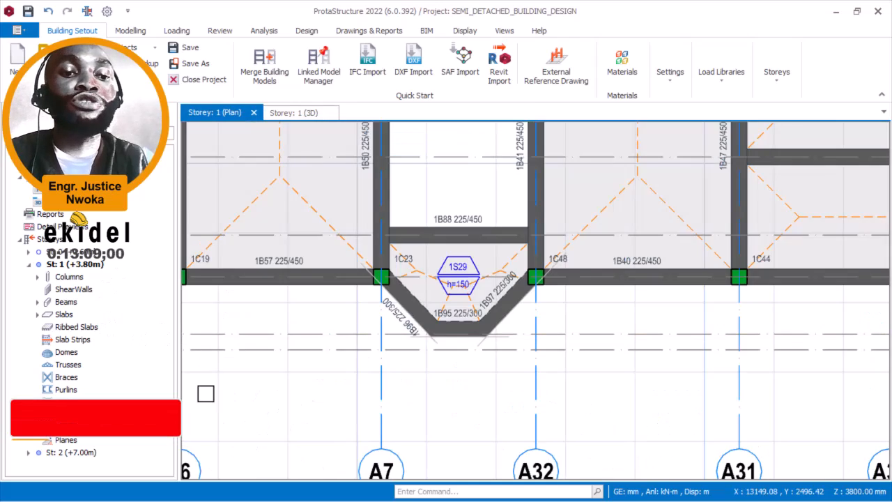
{"action": "scroll", "coordinate": [439, 307], "scroll_direction": "down", "scroll_amount": 3}
{"action": "scroll", "coordinate": [438, 222], "scroll_direction": "up", "scroll_amount": 3}
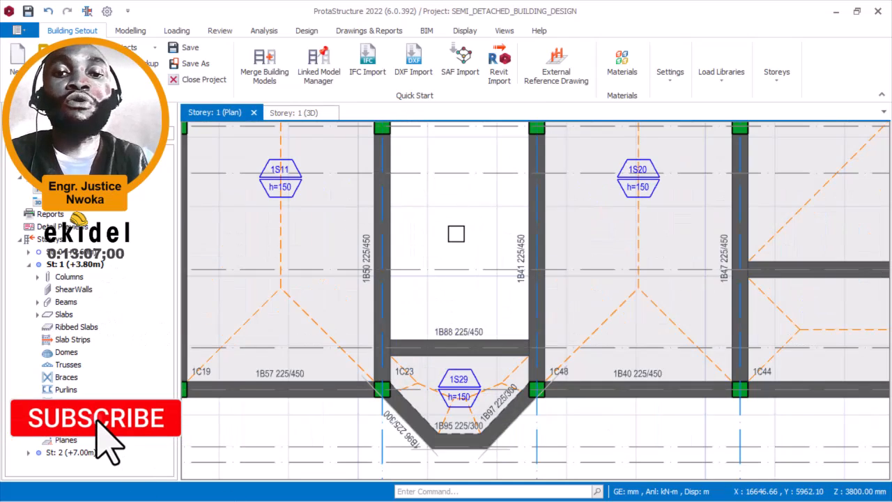
{"action": "scroll", "coordinate": [454, 220], "scroll_direction": "down", "scroll_amount": 2}
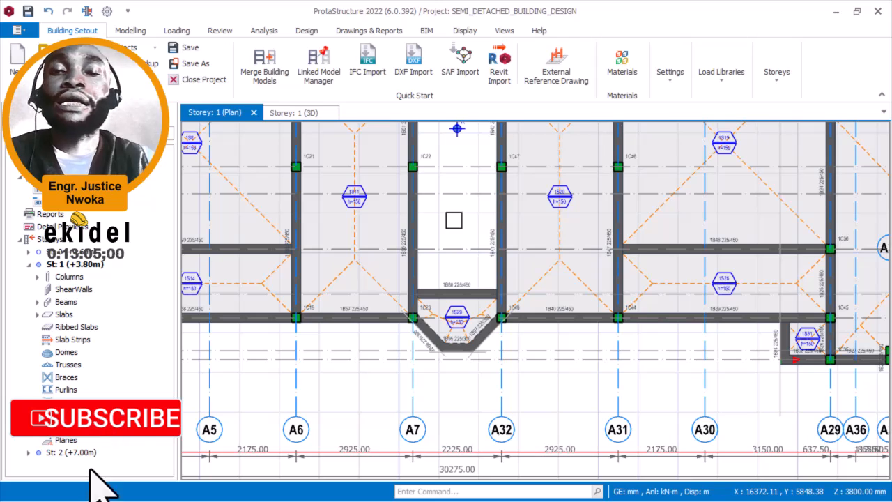
{"action": "left_click", "coordinate": [209, 429]}
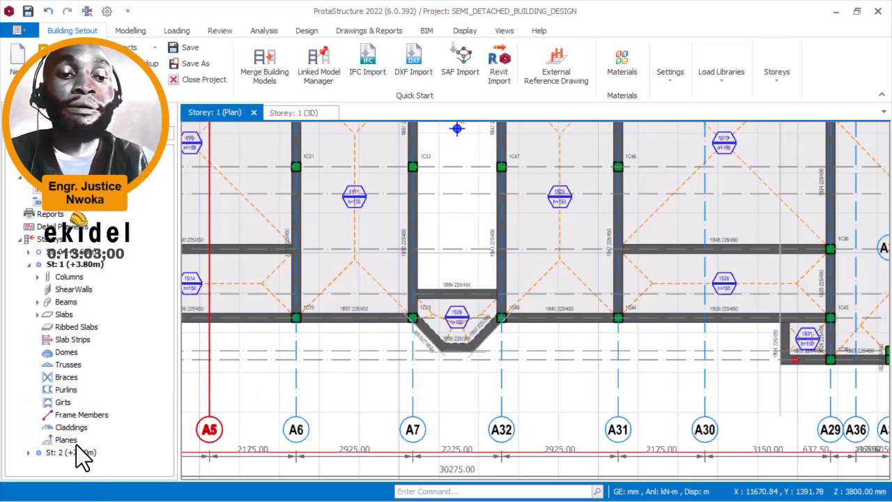
{"action": "left_click", "coordinate": [70, 453]}
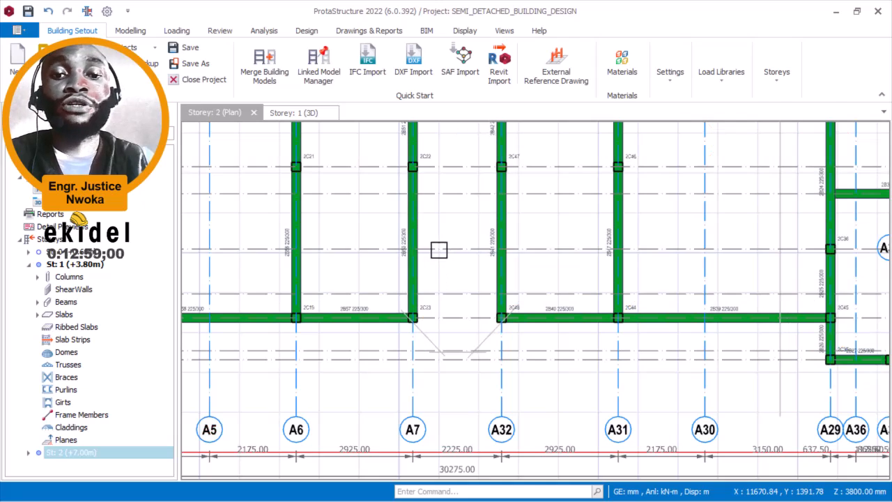
{"action": "scroll", "coordinate": [453, 239], "scroll_direction": "down", "scroll_amount": 2}
{"action": "scroll", "coordinate": [454, 239], "scroll_direction": "up", "scroll_amount": 4}
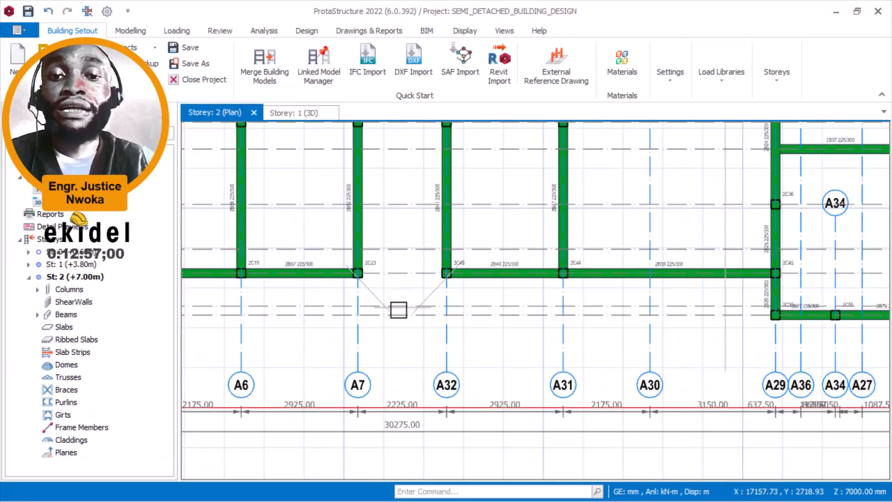
{"action": "scroll", "coordinate": [360, 269], "scroll_direction": "down", "scroll_amount": 1}
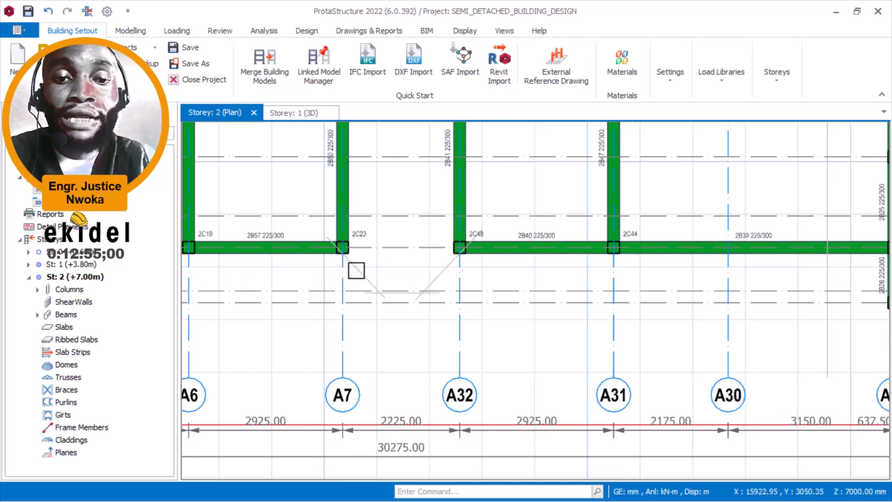
{"action": "scroll", "coordinate": [348, 271], "scroll_direction": "up", "scroll_amount": 1}
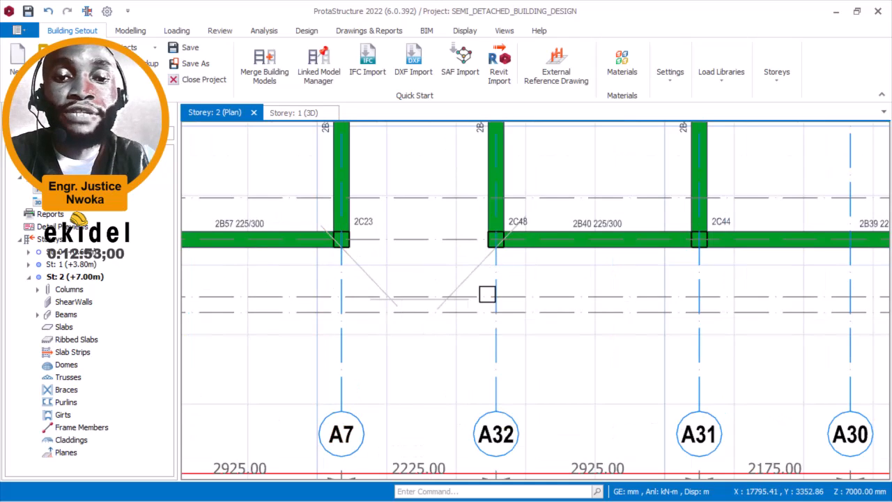
{"action": "scroll", "coordinate": [425, 259], "scroll_direction": "down", "scroll_amount": 1}
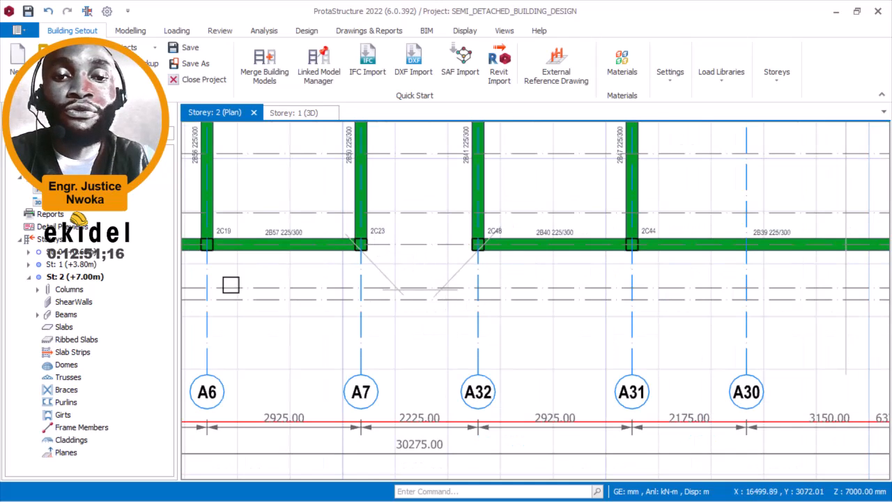
{"action": "double_click", "coordinate": [82, 263]}
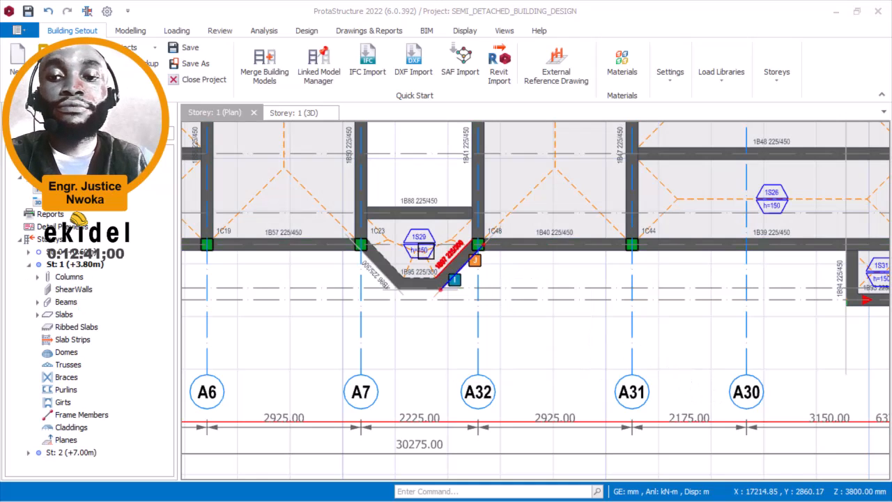
Step: Generate the central bay's three edge beams 1B95, 1B96 and 1B97 onto storey 2, replacing existing members at the same insertion
{"action": "scroll", "coordinate": [429, 252], "scroll_direction": "up", "scroll_amount": 3}
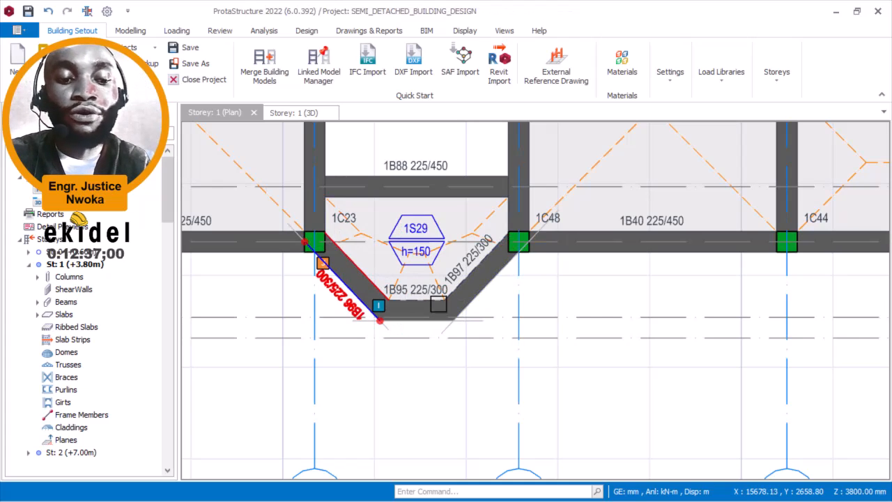
{"action": "scroll", "coordinate": [348, 286], "scroll_direction": "up", "scroll_amount": 1}
{"action": "left_click", "coordinate": [349, 286]}
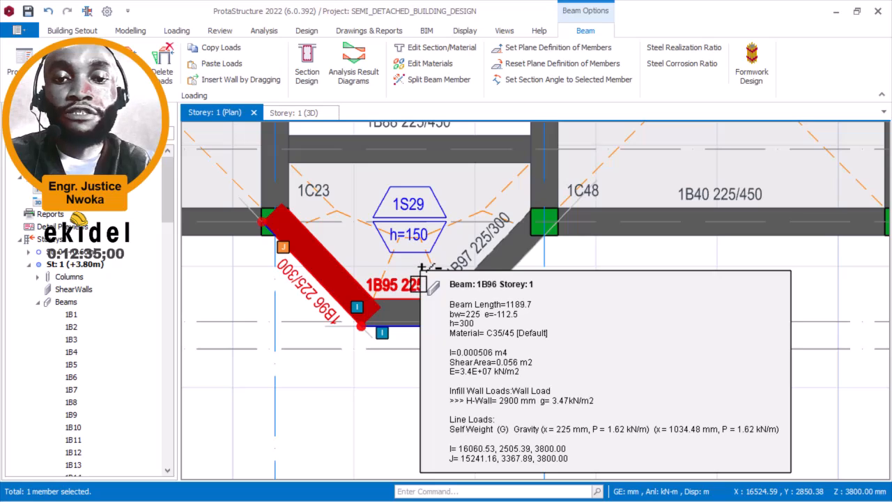
{"action": "left_click", "coordinate": [488, 222]}
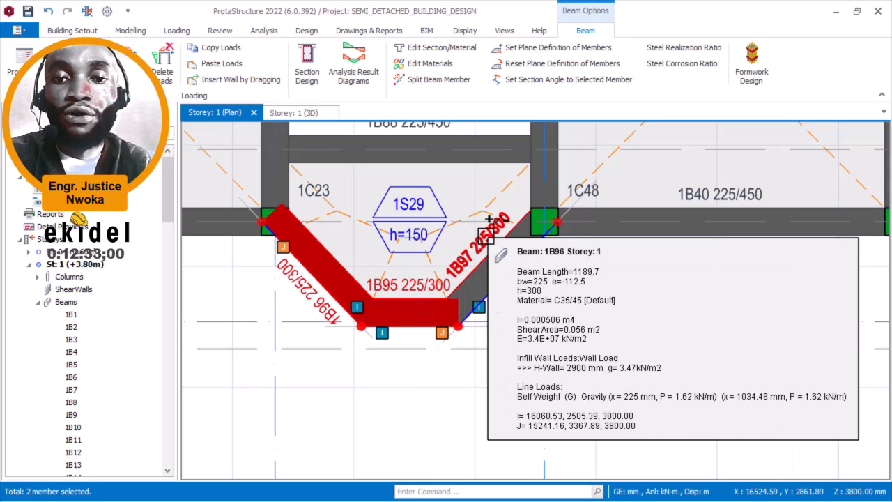
{"action": "scroll", "coordinate": [499, 254], "scroll_direction": "down", "scroll_amount": 4}
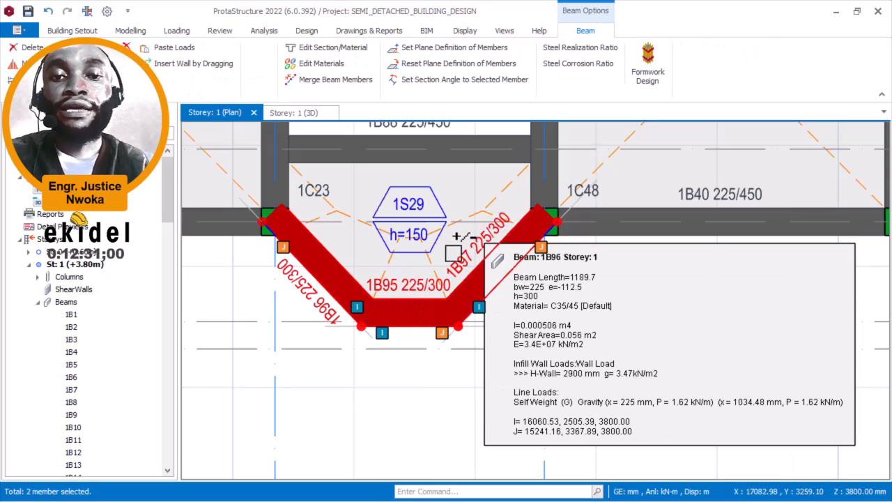
{"action": "scroll", "coordinate": [453, 261], "scroll_direction": "down", "scroll_amount": 2}
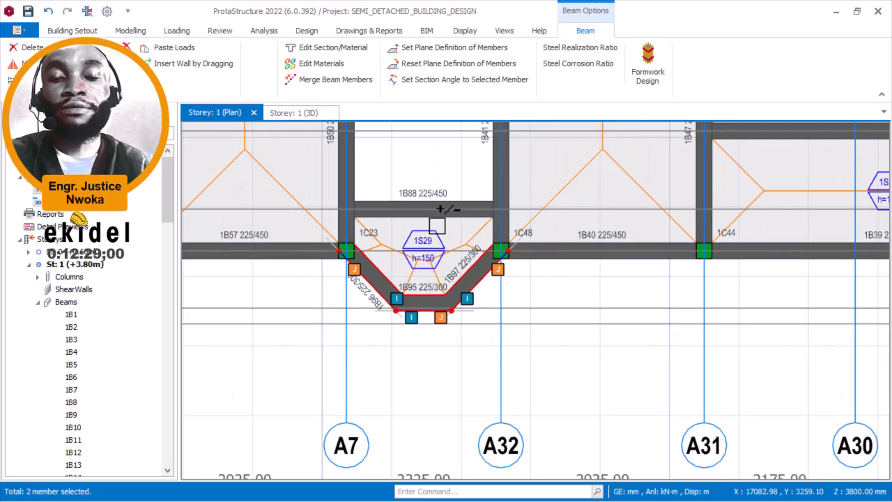
{"action": "left_click", "coordinate": [472, 234]}
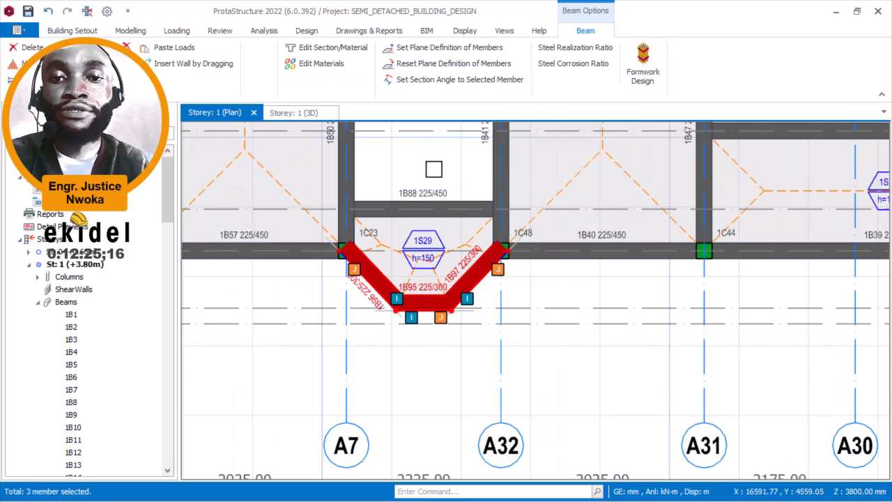
{"action": "right_click", "coordinate": [434, 169]}
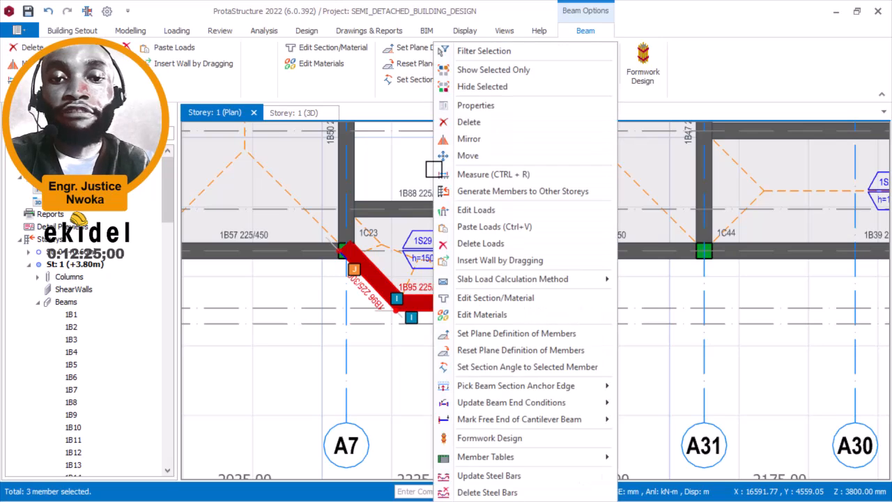
{"action": "left_click", "coordinate": [495, 191]}
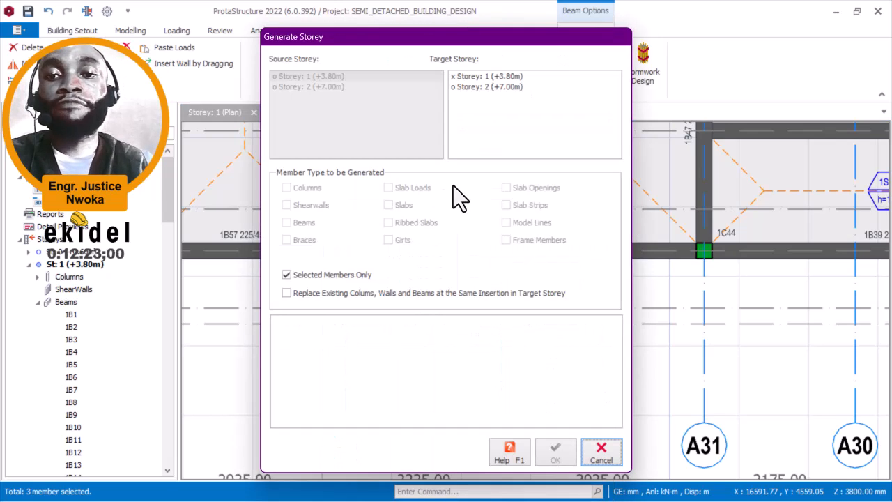
{"action": "left_click", "coordinate": [499, 87]}
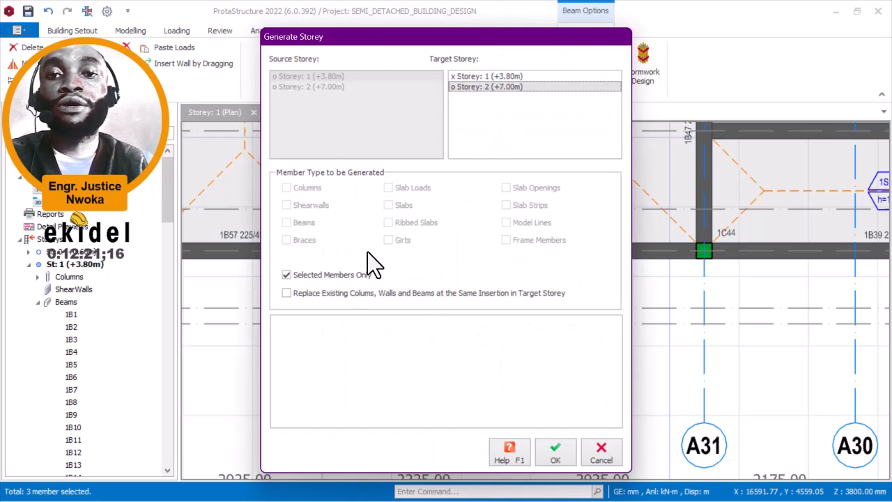
{"action": "left_click", "coordinate": [324, 293]}
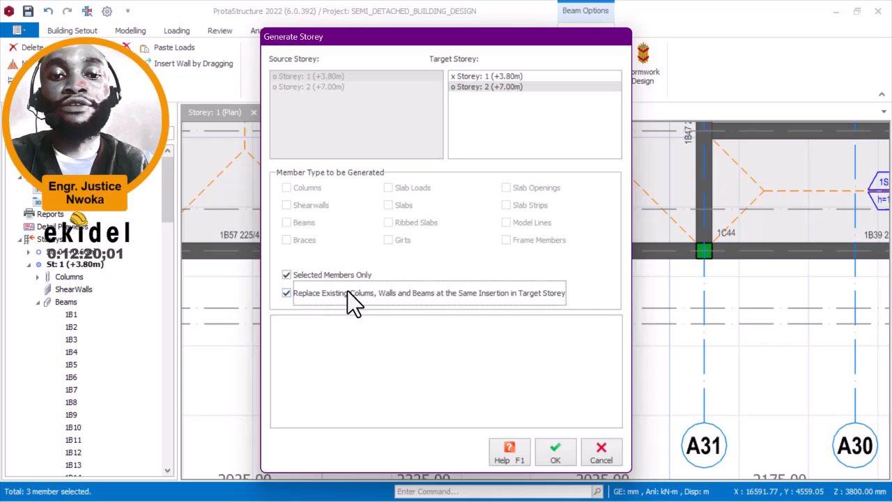
{"action": "left_click", "coordinate": [553, 450]}
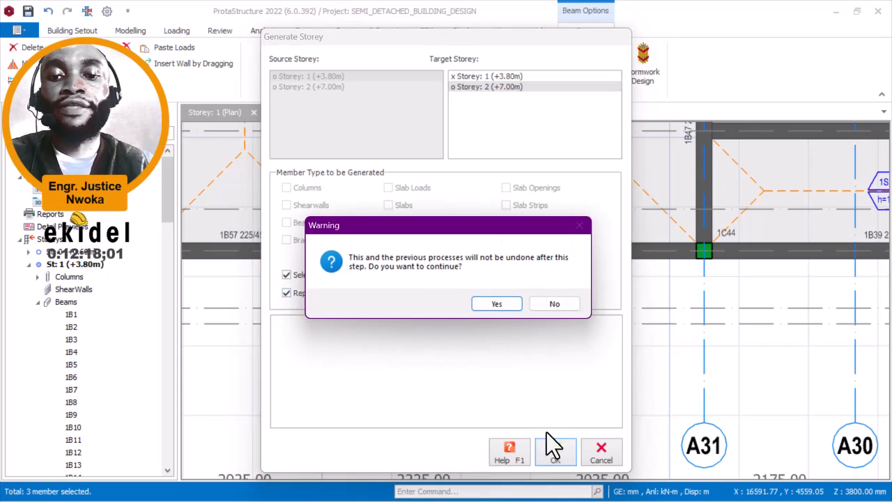
{"action": "left_click", "coordinate": [496, 304]}
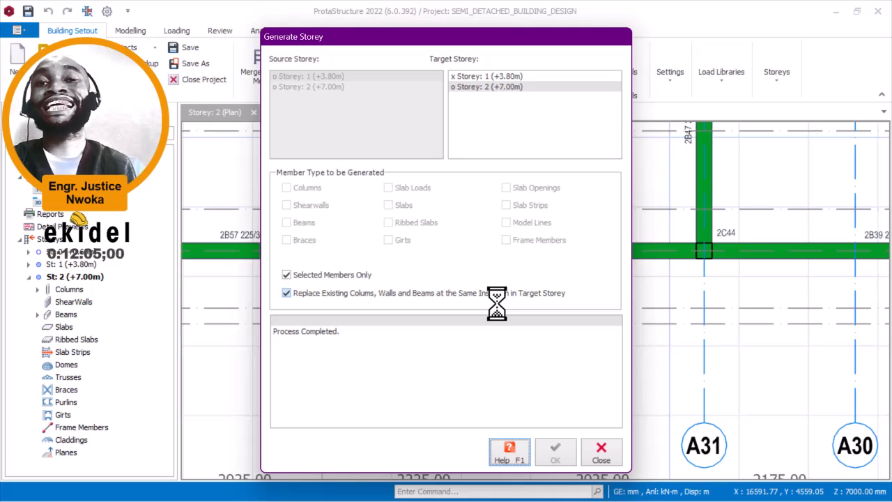
{"action": "left_click", "coordinate": [601, 453]}
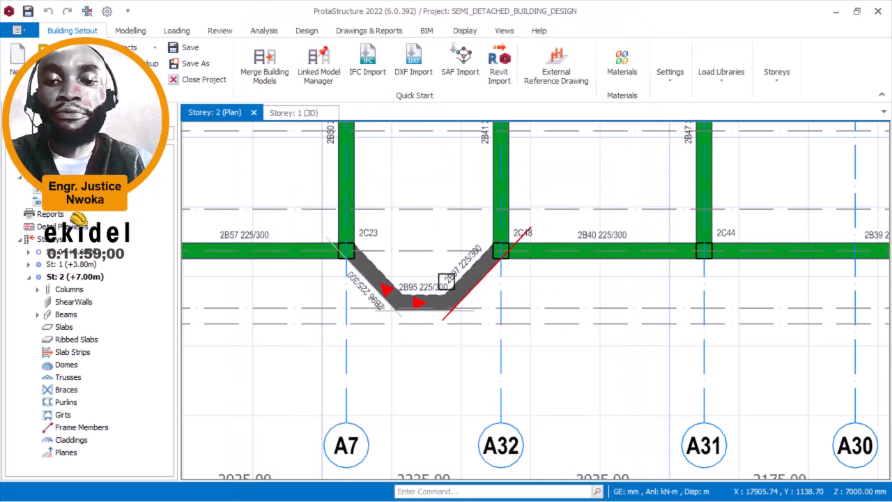
Step: Delete the wall loads from the storey 2 central bay beams 2B95, 2B96 and 2B97
{"action": "scroll", "coordinate": [420, 303], "scroll_direction": "up", "scroll_amount": 3}
{"action": "left_click", "coordinate": [327, 271]}
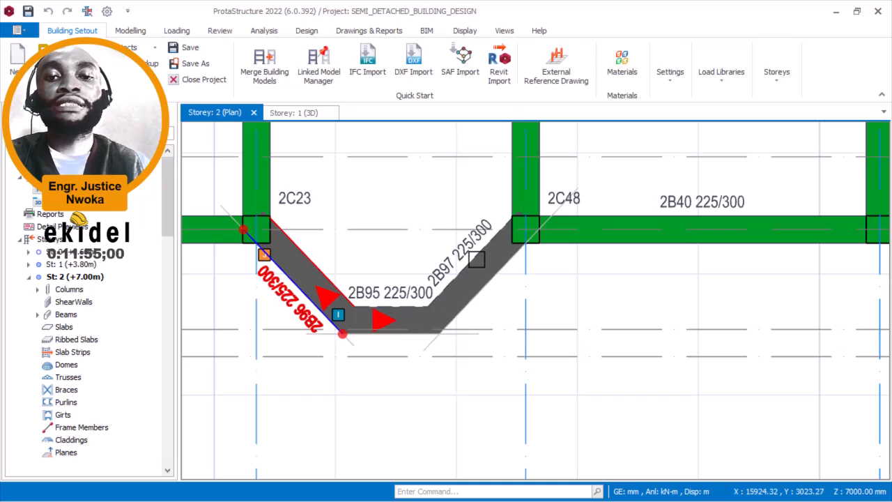
{"action": "left_click", "coordinate": [476, 259]}
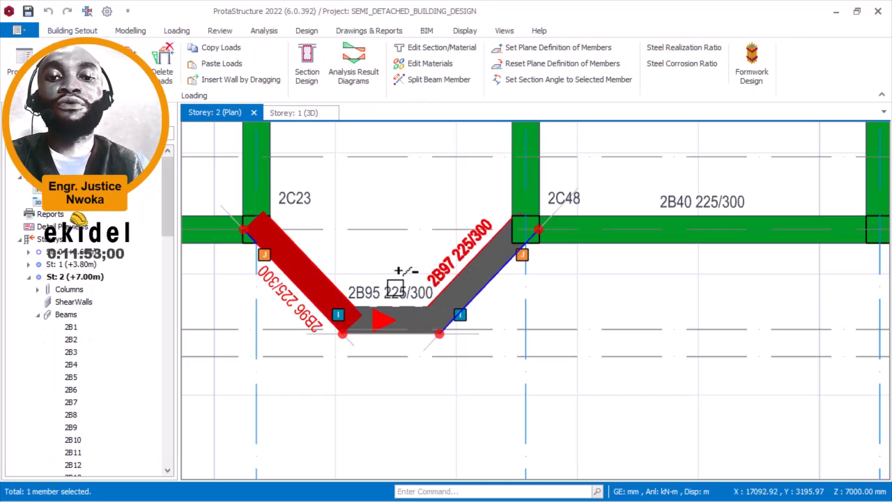
{"action": "left_click", "coordinate": [379, 285], "text": "ctrl"}
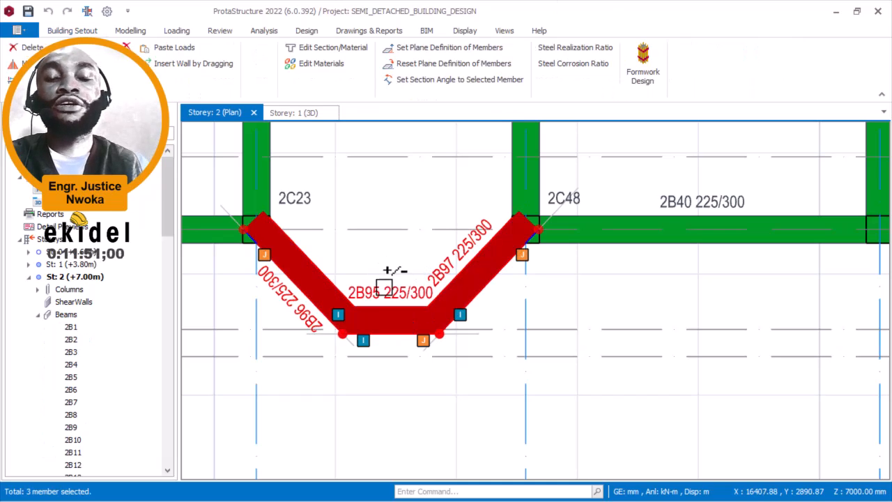
{"action": "right_click", "coordinate": [390, 196]}
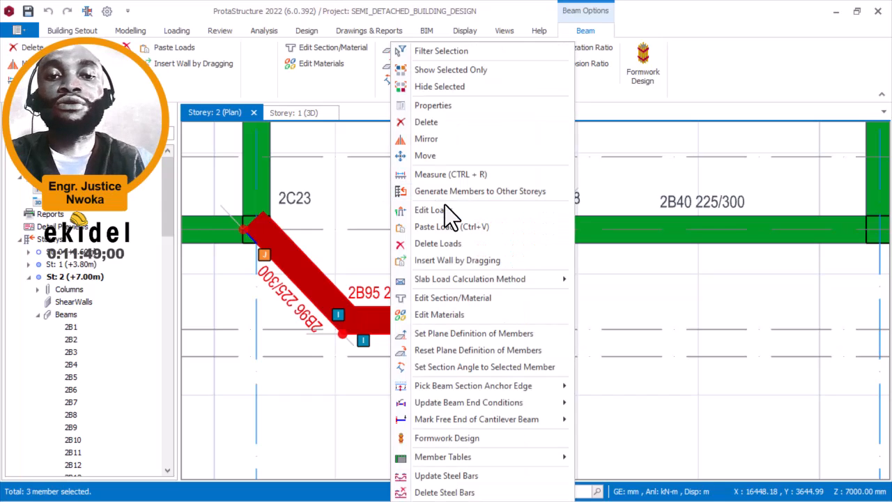
{"action": "left_click", "coordinate": [448, 244]}
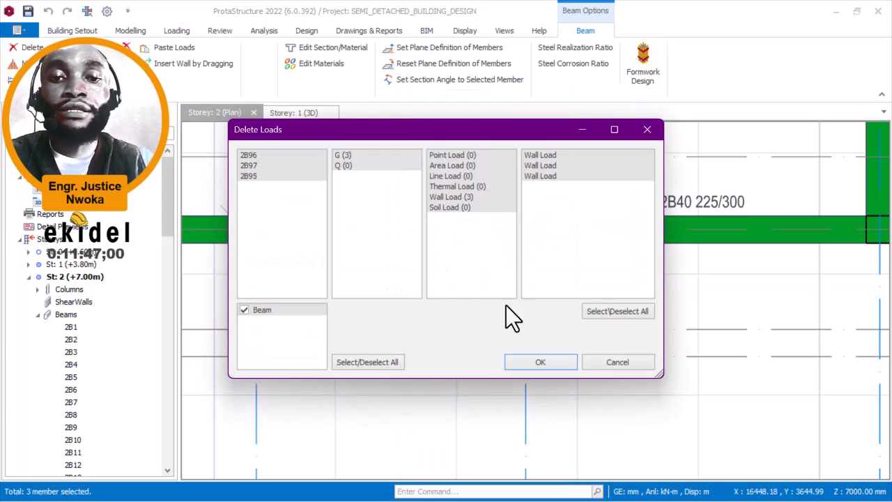
{"action": "left_click", "coordinate": [426, 423]}
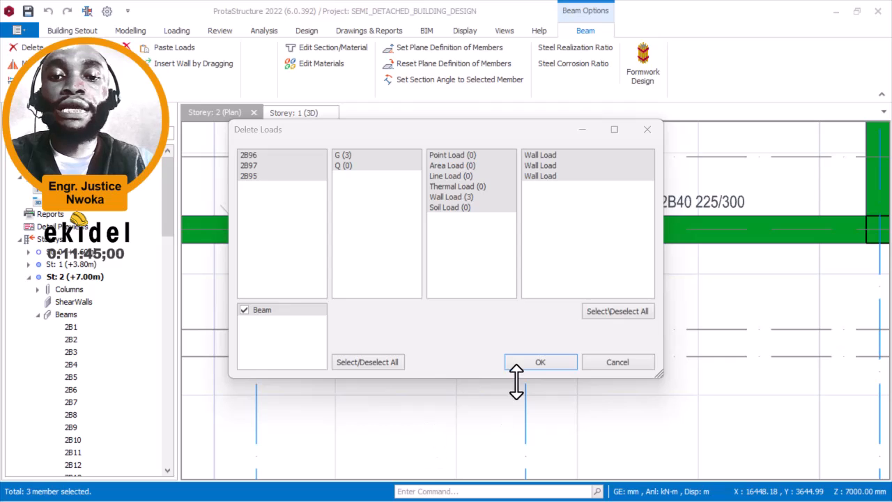
{"action": "left_click", "coordinate": [542, 364]}
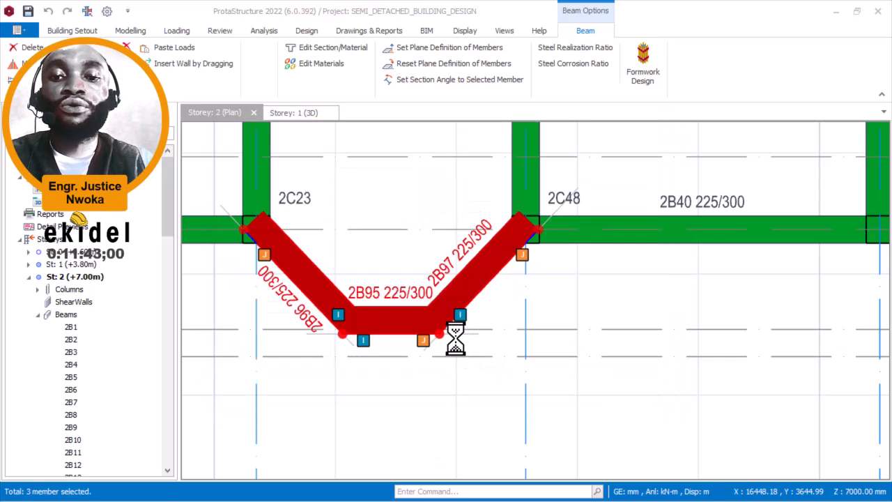
Step: Mark beams 2B95, 2B96 and 2B97 as supported at both ends and update the end conditions of 2B96
{"action": "scroll", "coordinate": [411, 322], "scroll_direction": "down", "scroll_amount": 3}
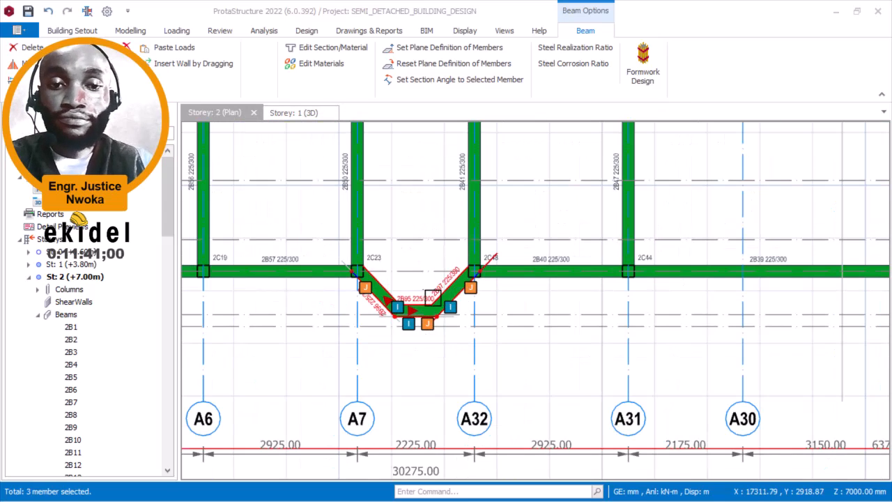
{"action": "right_click", "coordinate": [408, 239]}
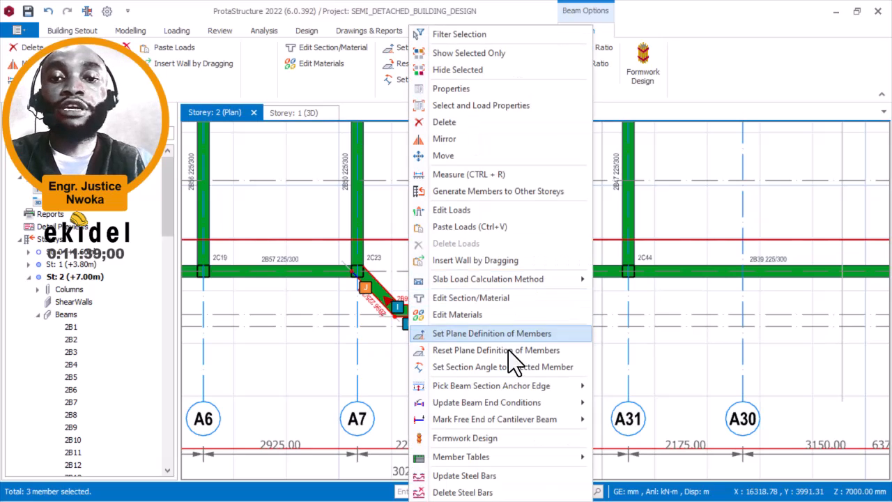
{"action": "mouse_move", "coordinate": [509, 420]}
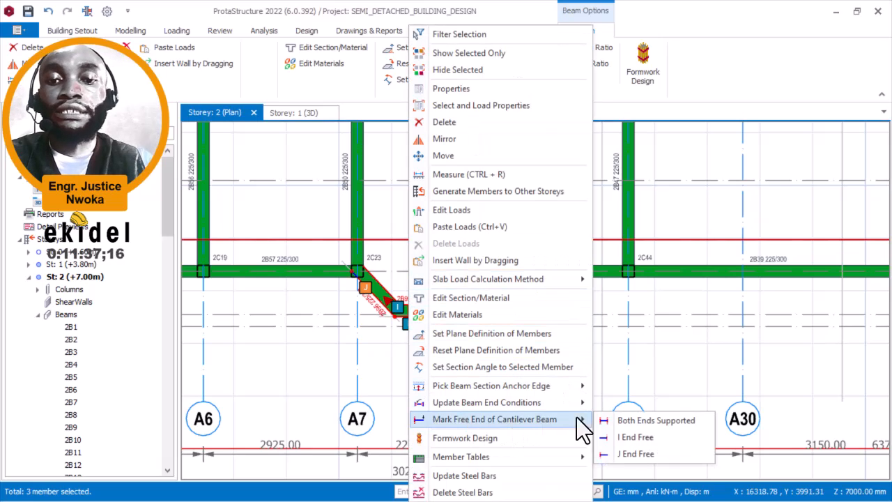
{"action": "left_click", "coordinate": [645, 421]}
{"action": "scroll", "coordinate": [404, 293], "scroll_direction": "up", "scroll_amount": 1}
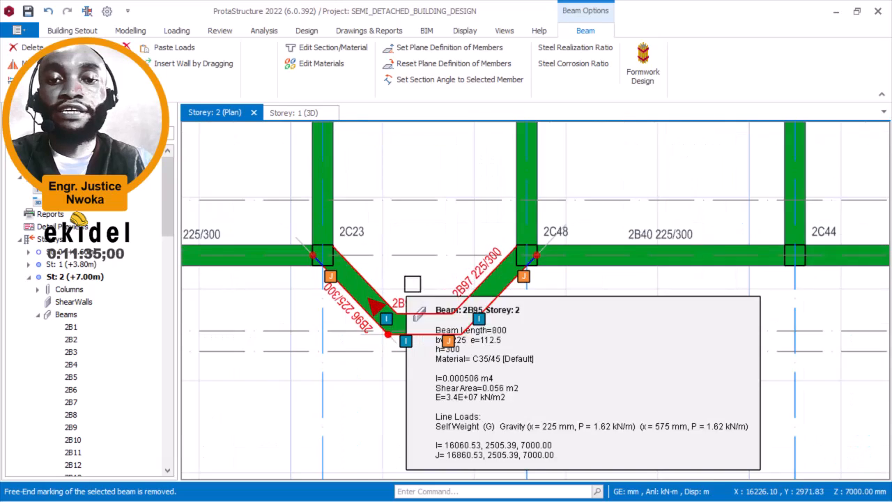
{"action": "scroll", "coordinate": [446, 283], "scroll_direction": "down", "scroll_amount": 1}
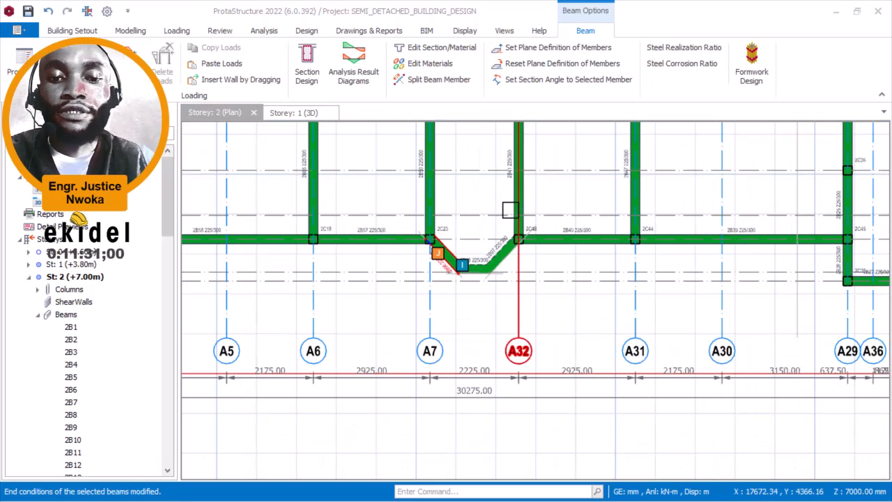
{"action": "scroll", "coordinate": [471, 248], "scroll_direction": "up", "scroll_amount": 3}
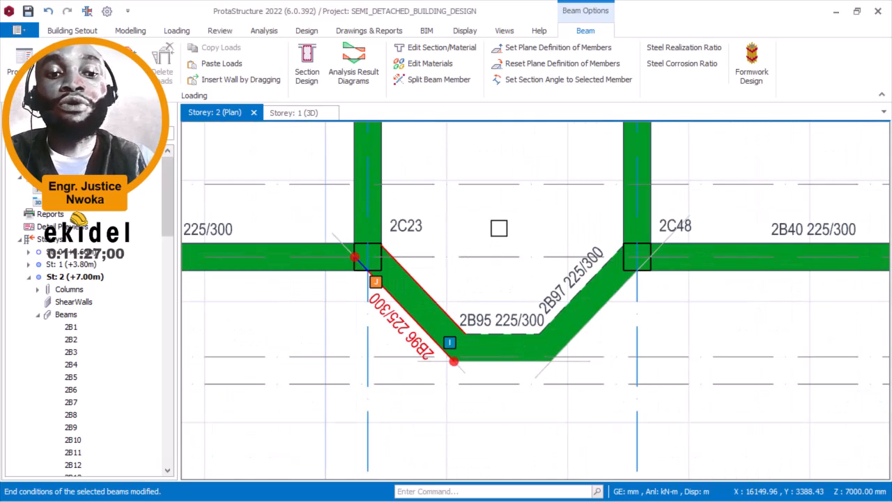
{"action": "key", "text": "Escape"}
Step: Examine the storey 2 beam layout around the stairwell between A7 and A32
{"action": "scroll", "coordinate": [504, 231], "scroll_direction": "down", "scroll_amount": 2}
{"action": "middle_click_drag", "start_coordinate": [508, 220], "coordinate": [505, 297]}
{"action": "scroll", "coordinate": [502, 286], "scroll_direction": "down", "scroll_amount": 1}
{"action": "middle_click_drag", "start_coordinate": [502, 267], "coordinate": [500, 322]}
{"action": "scroll", "coordinate": [500, 234], "scroll_direction": "down", "scroll_amount": 3}
{"action": "middle_click_drag", "start_coordinate": [506, 236], "coordinate": [513, 260]}
{"action": "middle_click_drag", "start_coordinate": [503, 202], "coordinate": [542, 197]}
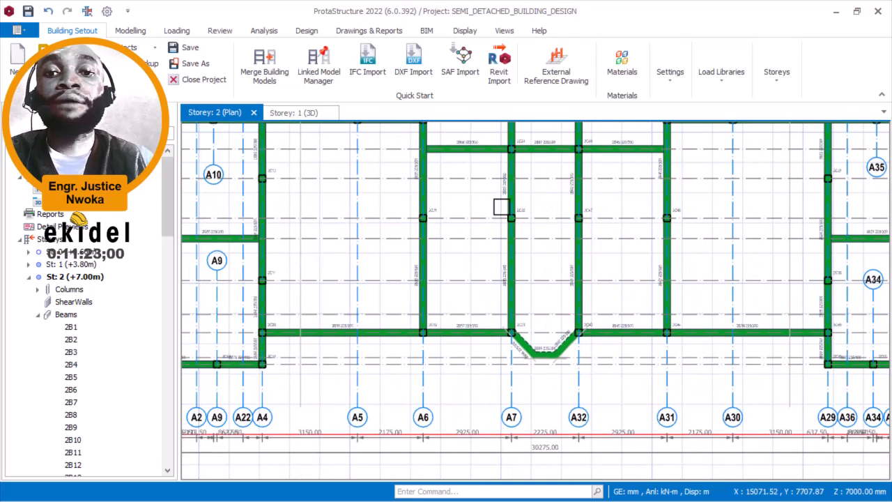
{"action": "scroll", "coordinate": [570, 173], "scroll_direction": "up", "scroll_amount": 1}
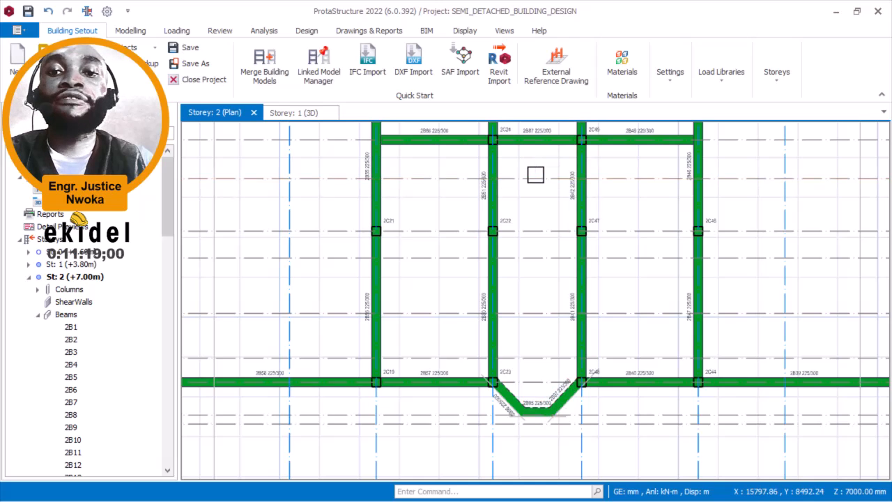
Step: Switch to AutoCAD and compare the stairwell on the general arrangement drawing with the stairwell on the first floor plan
{"action": "left_click", "coordinate": [837, 11]}
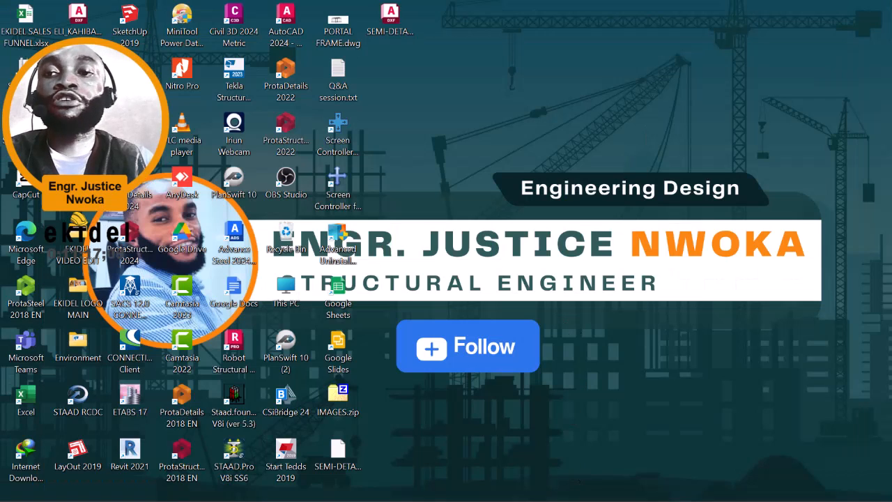
{"action": "mouse_move", "coordinate": [546, 499]}
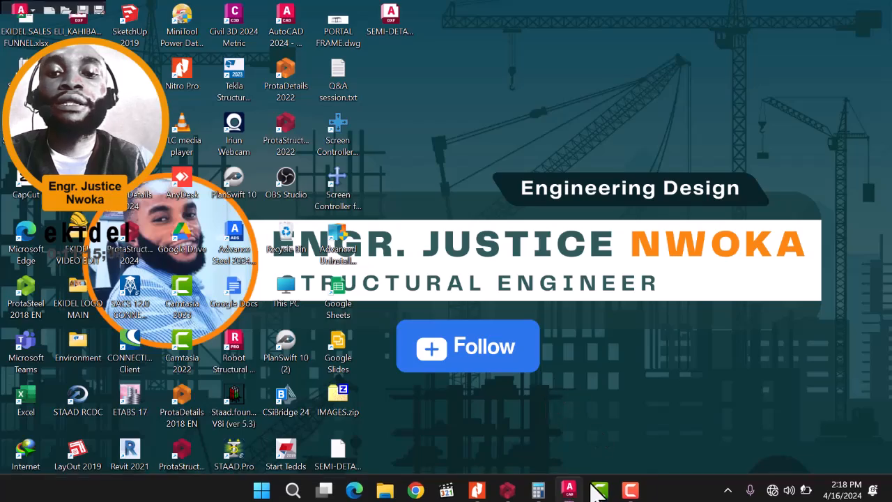
{"action": "left_click", "coordinate": [574, 486]}
{"action": "scroll", "coordinate": [515, 229], "scroll_direction": "down", "scroll_amount": 3}
{"action": "scroll", "coordinate": [397, 206], "scroll_direction": "up", "scroll_amount": 8}
{"action": "middle_click_drag", "start_coordinate": [399, 199], "coordinate": [480, 256]}
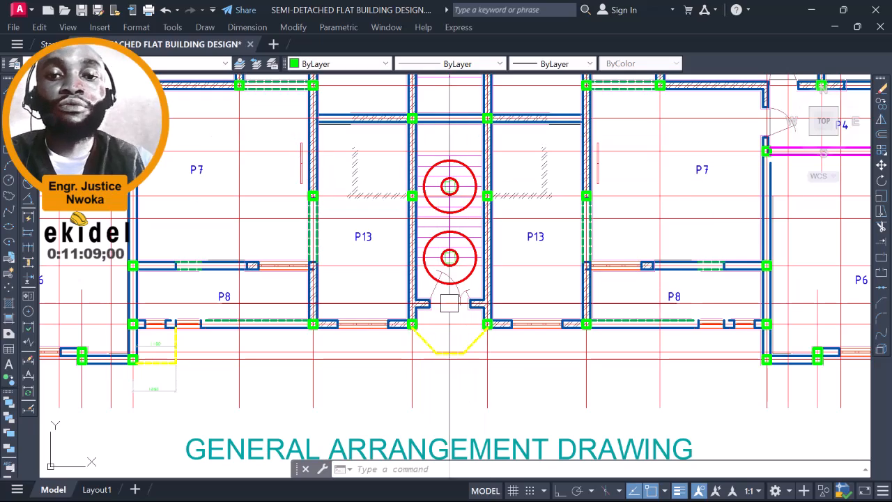
{"action": "scroll", "coordinate": [415, 310], "scroll_direction": "down", "scroll_amount": 6}
{"action": "middle_click_drag", "start_coordinate": [623, 288], "coordinate": [420, 254]}
{"action": "scroll", "coordinate": [552, 243], "scroll_direction": "up", "scroll_amount": 5}
{"action": "middle_click_drag", "start_coordinate": [626, 239], "coordinate": [530, 195]}
{"action": "scroll", "coordinate": [530, 196], "scroll_direction": "up", "scroll_amount": 2}
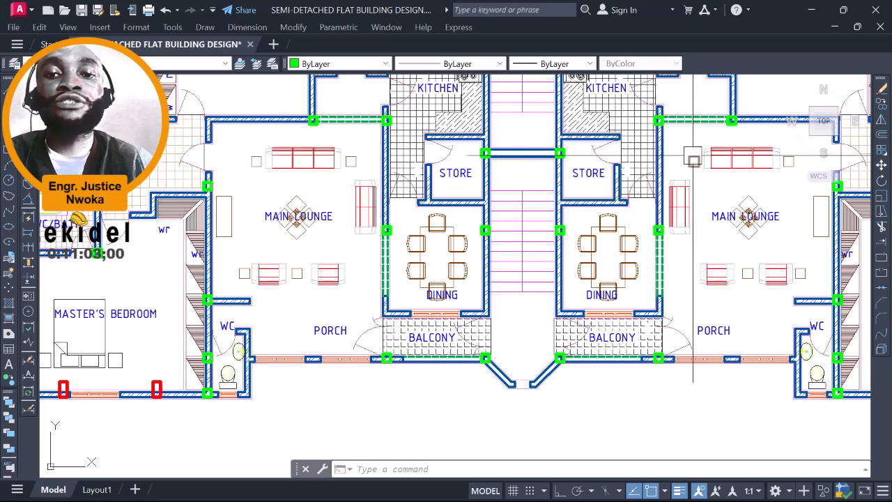
Step: Return to the general arrangement drawing and examine the two circle symbols in the stairwell between the P13 panels
{"action": "scroll", "coordinate": [700, 194], "scroll_direction": "down", "scroll_amount": 4}
{"action": "middle_click_drag", "start_coordinate": [228, 213], "coordinate": [589, 218]}
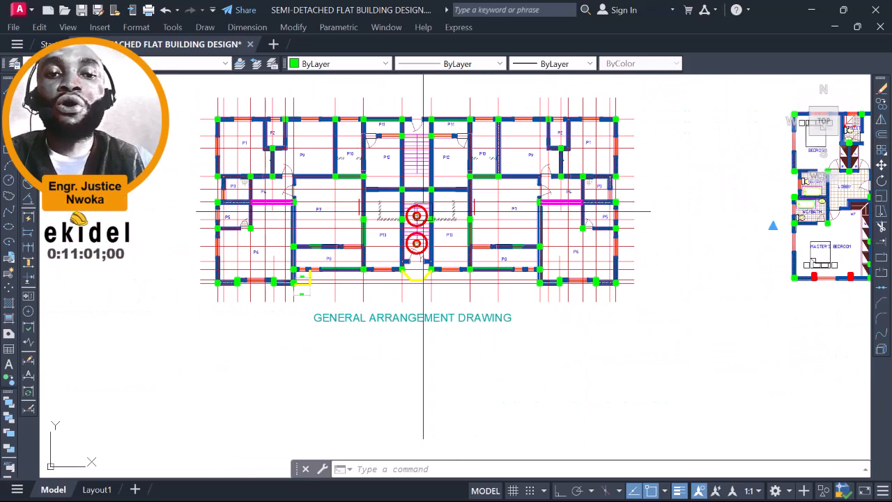
{"action": "scroll", "coordinate": [423, 221], "scroll_direction": "up", "scroll_amount": 8}
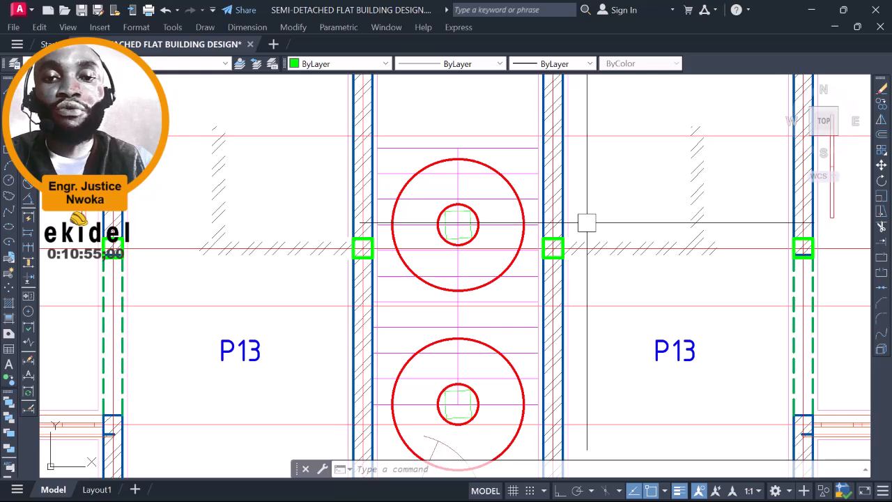
{"action": "middle_click_drag", "start_coordinate": [430, 245], "coordinate": [423, 181]}
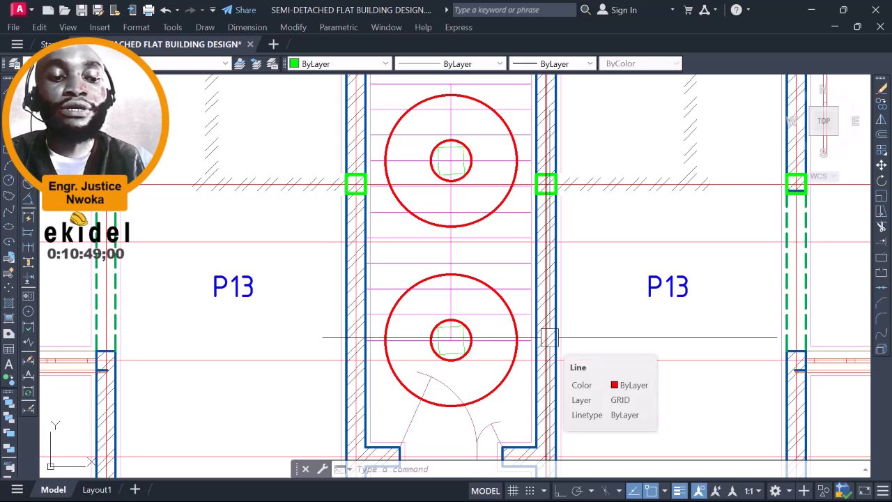
{"action": "scroll", "coordinate": [519, 317], "scroll_direction": "down", "scroll_amount": 4}
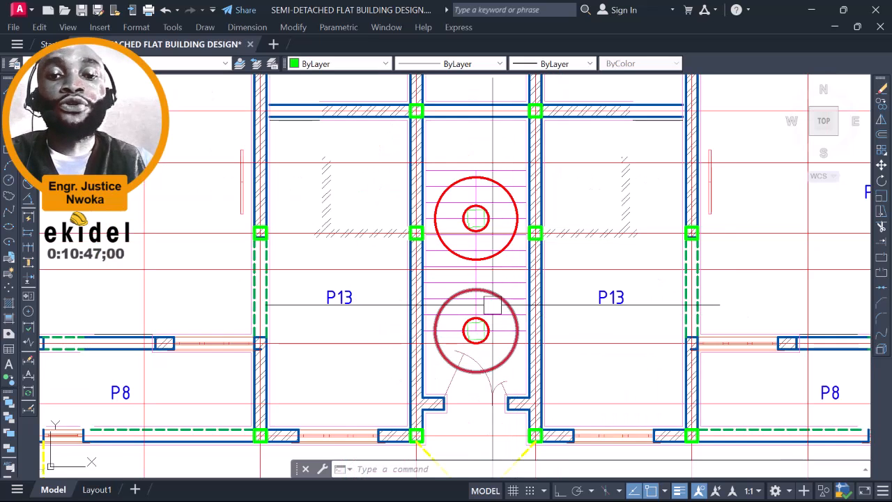
{"action": "scroll", "coordinate": [434, 277], "scroll_direction": "up", "scroll_amount": 4}
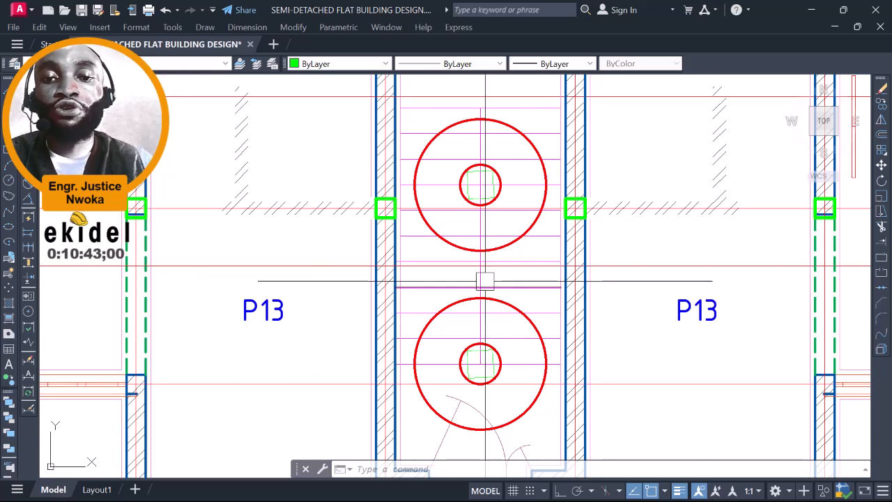
{"action": "scroll", "coordinate": [489, 249], "scroll_direction": "down", "scroll_amount": 2}
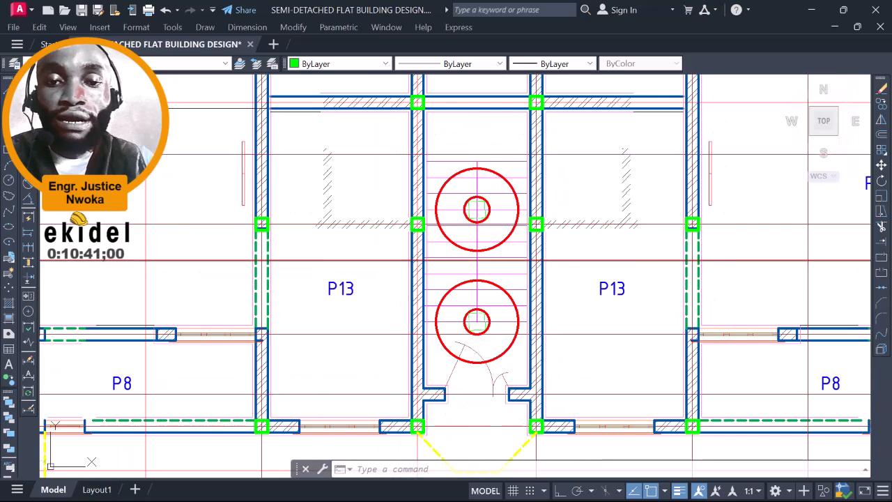
{"action": "left_click", "coordinate": [28, 89]}
{"action": "middle_click_drag", "start_coordinate": [391, 291], "coordinate": [389, 242]}
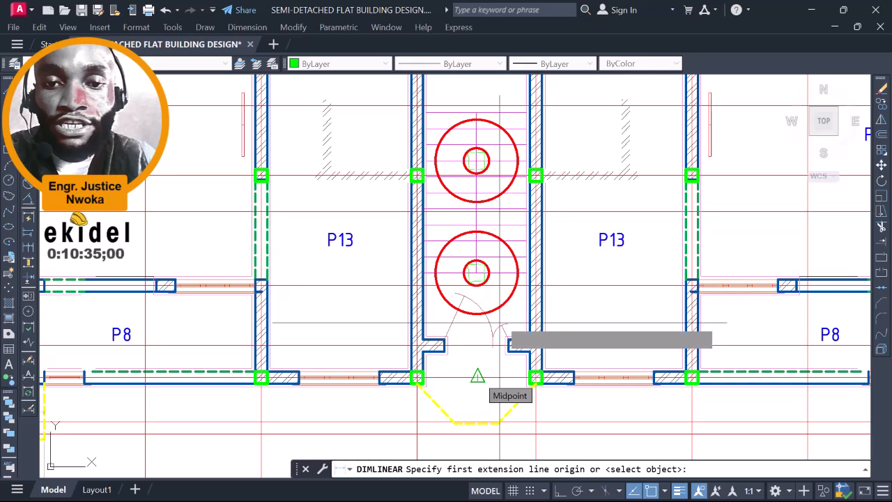
{"action": "key", "text": "Escape"}
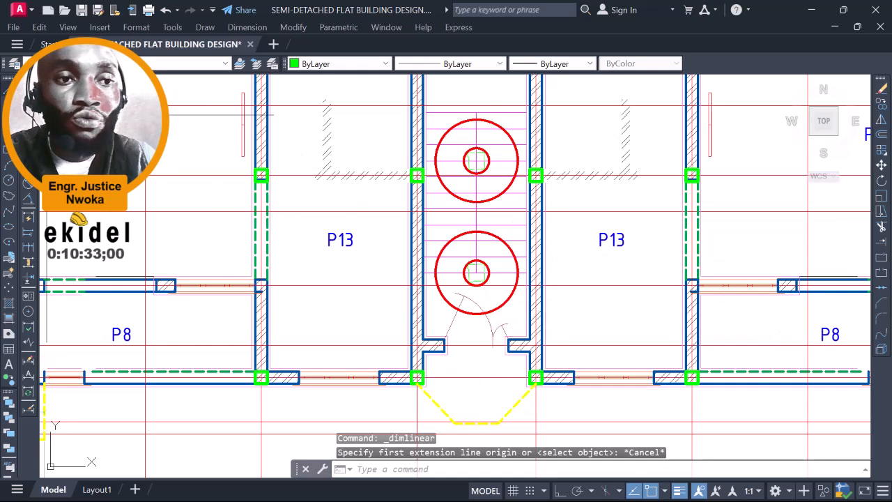
Step: Erase the vertical line running through the two circle symbols in the stairwell
{"action": "scroll", "coordinate": [471, 204], "scroll_direction": "up", "scroll_amount": 2}
{"action": "left_click", "coordinate": [475, 184]}
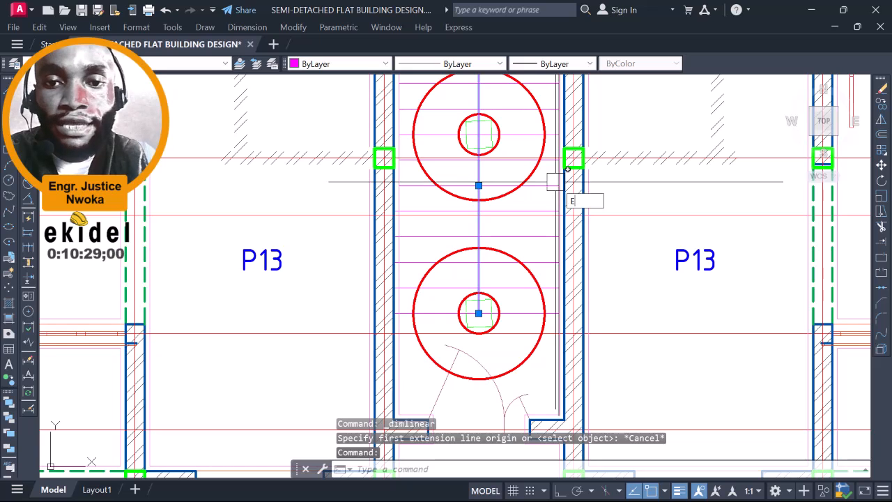
{"action": "key", "text": "Return"}
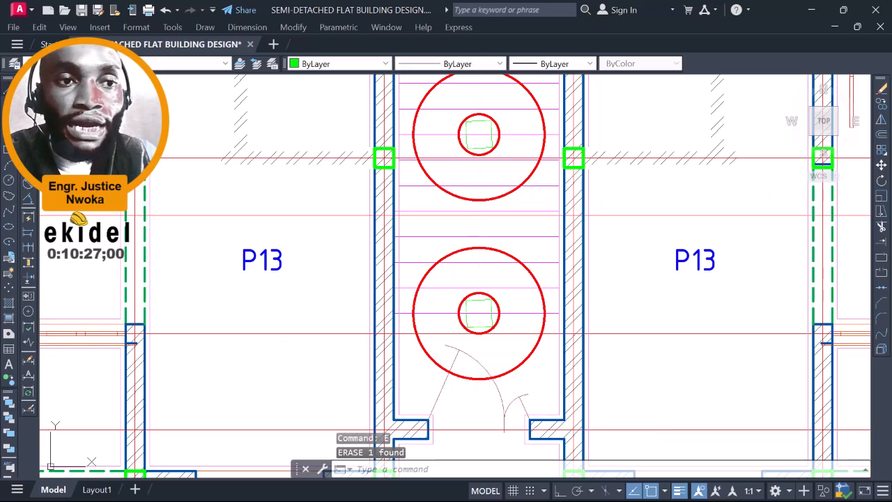
Step: Draw a vertical line across the gap between the two outer circles in the stairwell
{"action": "type", "text": "l"}
{"action": "key", "text": "Return"}
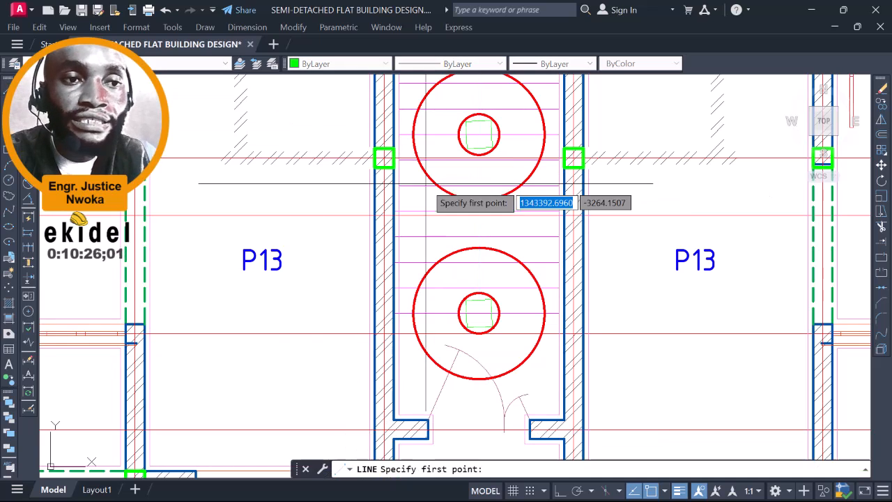
{"action": "left_click", "coordinate": [478, 201]}
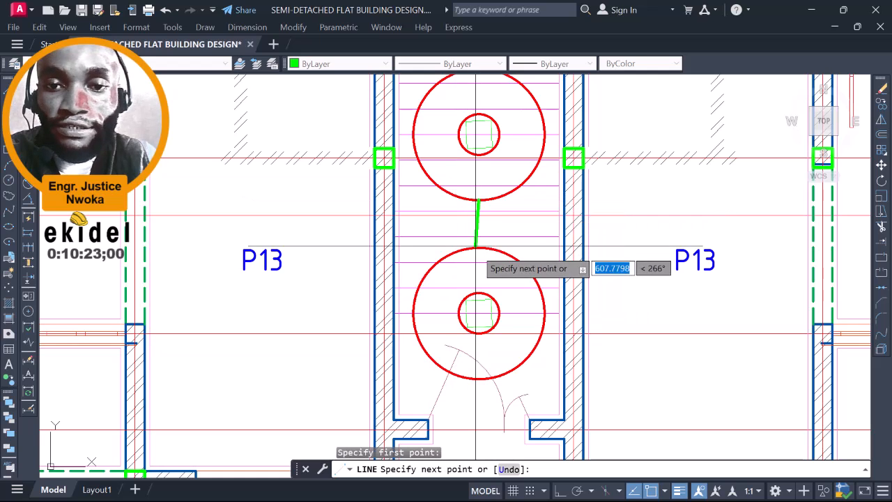
{"action": "left_click", "coordinate": [478, 247]}
{"action": "key", "text": "Escape"}
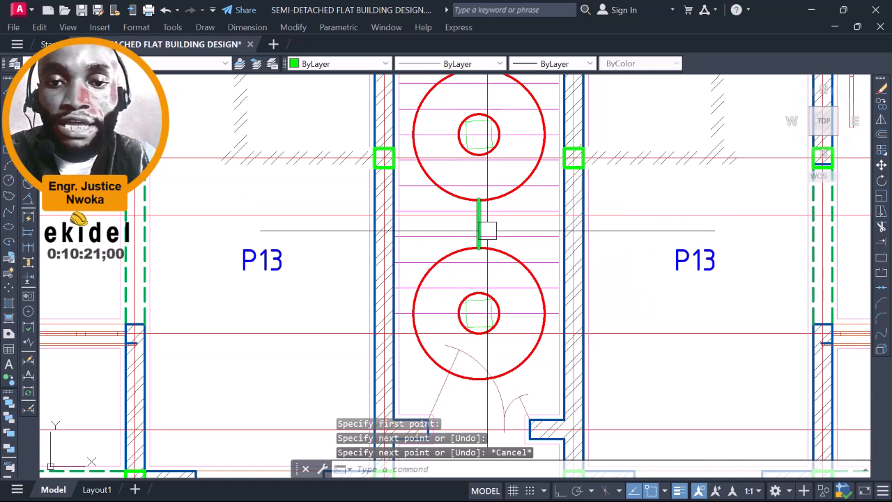
Step: Add a linear dimension from the stairwell's front gridline to the midpoint of the line between the circles
{"action": "scroll", "coordinate": [487, 230], "scroll_direction": "down", "scroll_amount": 2}
{"action": "left_click", "coordinate": [28, 89]}
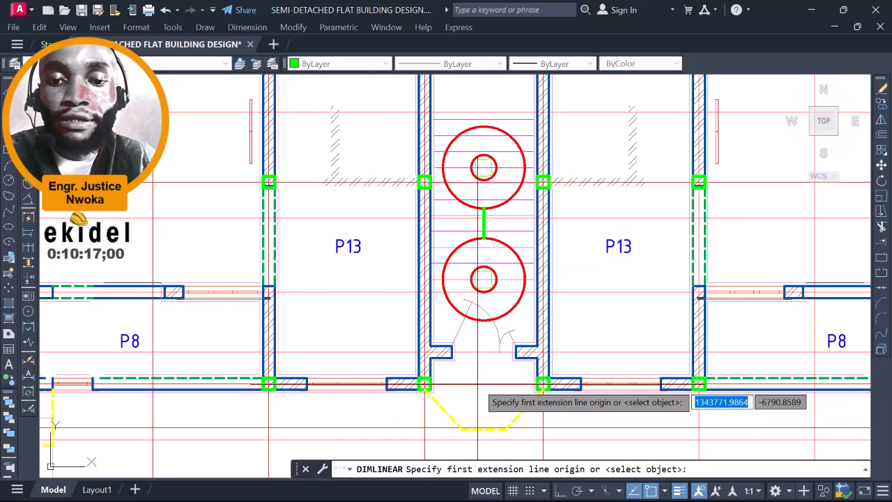
{"action": "left_click", "coordinate": [484, 238]}
{"action": "scroll", "coordinate": [481, 222], "scroll_direction": "up", "scroll_amount": 2}
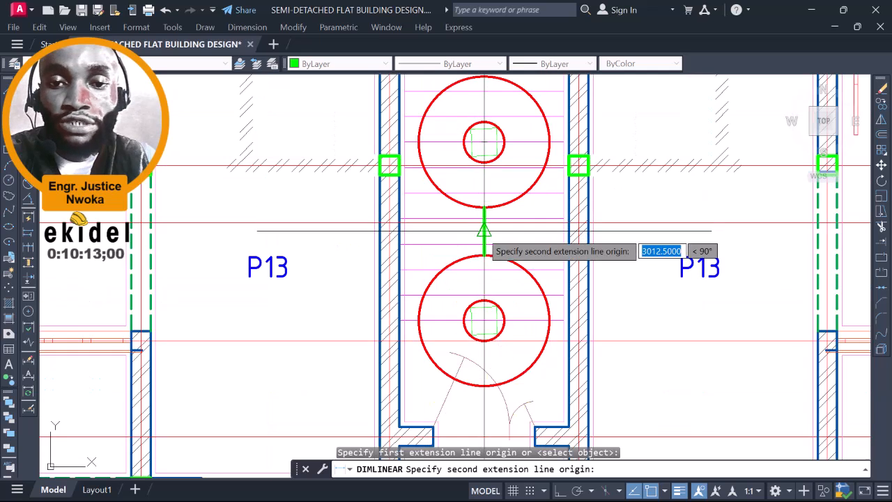
{"action": "left_click", "coordinate": [484, 230]}
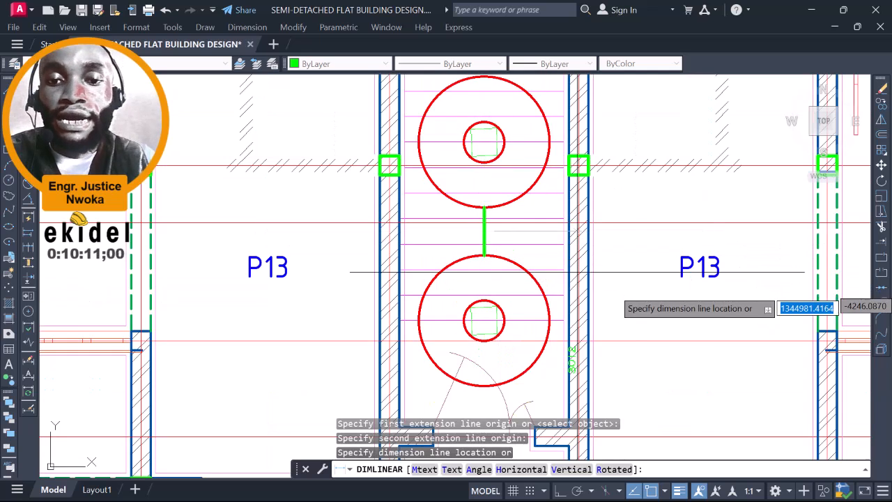
{"action": "left_click", "coordinate": [637, 277]}
{"action": "mouse_move", "coordinate": [648, 350]}
{"action": "middle_mouse_down"}
{"action": "mouse_move", "coordinate": [623, 238]}
{"action": "mouse_move", "coordinate": [546, 264]}
{"action": "mouse_move", "coordinate": [545, 284]}
{"action": "middle_mouse_up"}
{"action": "scroll", "coordinate": [620, 260], "scroll_direction": "up", "scroll_amount": 2}
{"action": "scroll", "coordinate": [619, 262], "scroll_direction": "down", "scroll_amount": 2}
Step: Switch to ProtaStructure and offset axis A19 by 3012 mm towards columns 2C22 and 2C47
{"action": "left_click", "coordinate": [805, 15]}
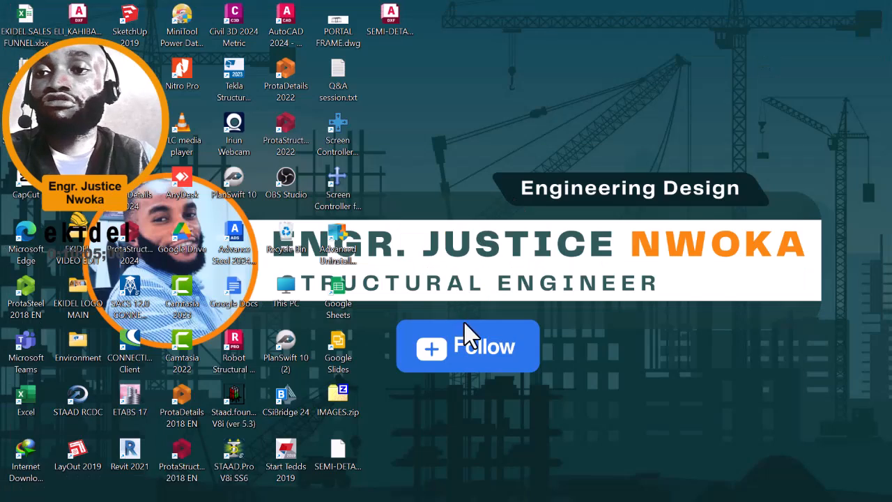
{"action": "mouse_move", "coordinate": [557, 491]}
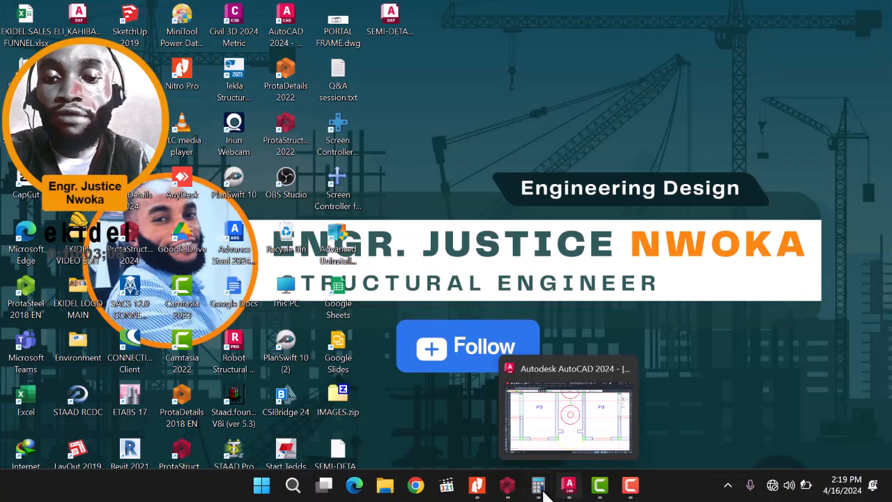
{"action": "left_click", "coordinate": [534, 462]}
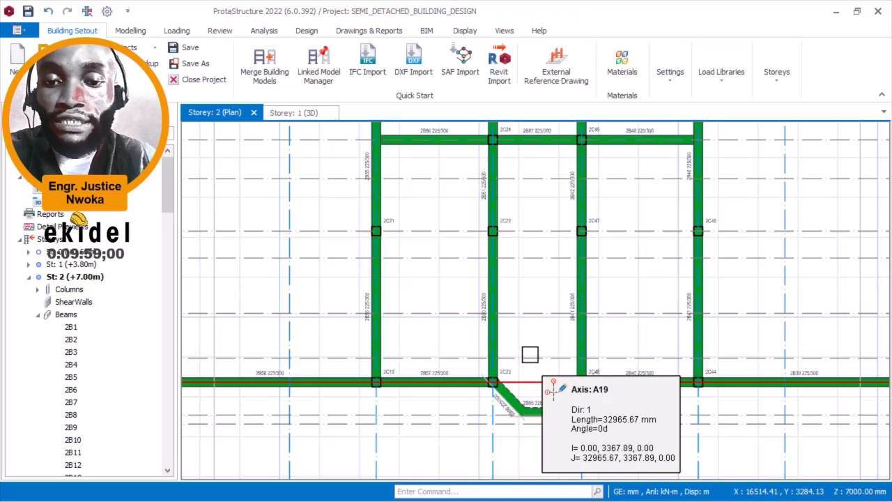
{"action": "left_click", "coordinate": [531, 347]}
{"action": "right_click", "coordinate": [531, 346]}
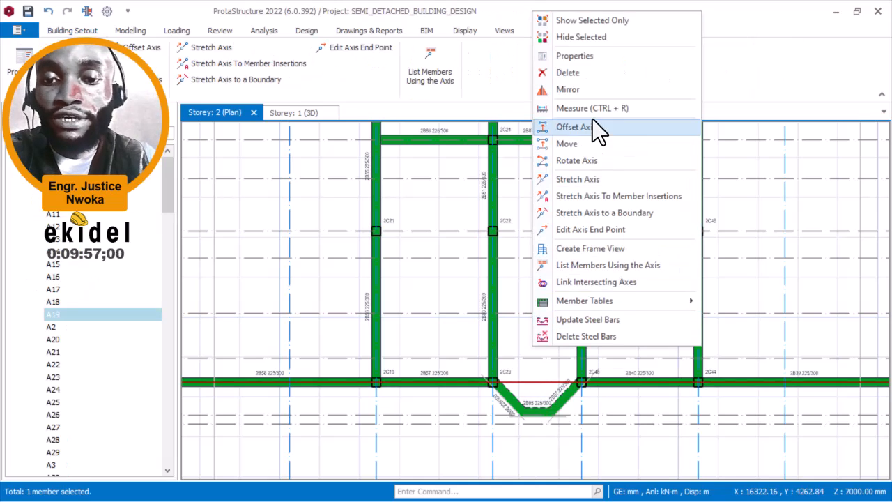
{"action": "left_click", "coordinate": [592, 123]}
{"action": "scroll", "coordinate": [535, 283], "scroll_direction": "up", "scroll_amount": 2}
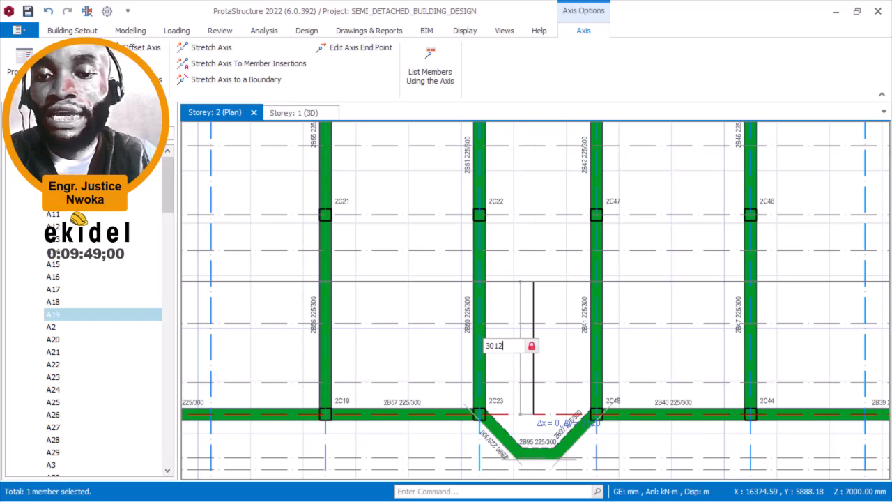
{"action": "key", "text": "Return"}
{"action": "scroll", "coordinate": [536, 256], "scroll_direction": "up", "scroll_amount": 3}
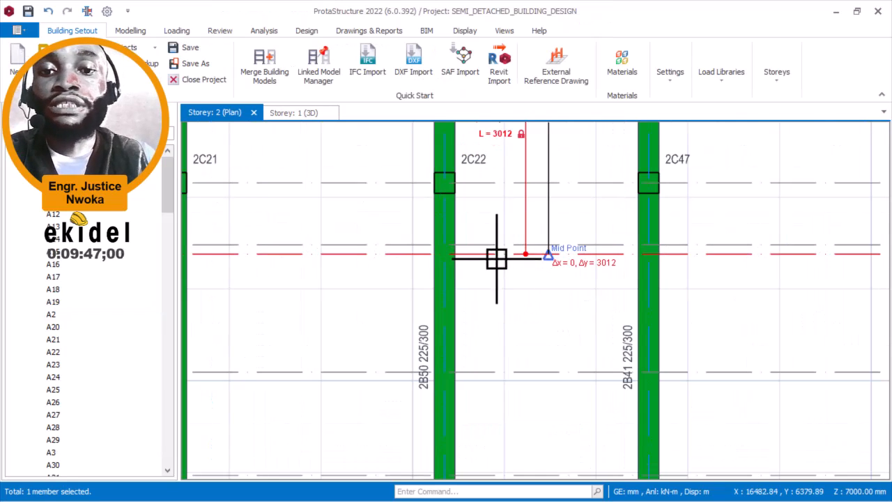
Step: Make the newly offset axis a hidden axis and update its properties
{"action": "left_click", "coordinate": [504, 264]}
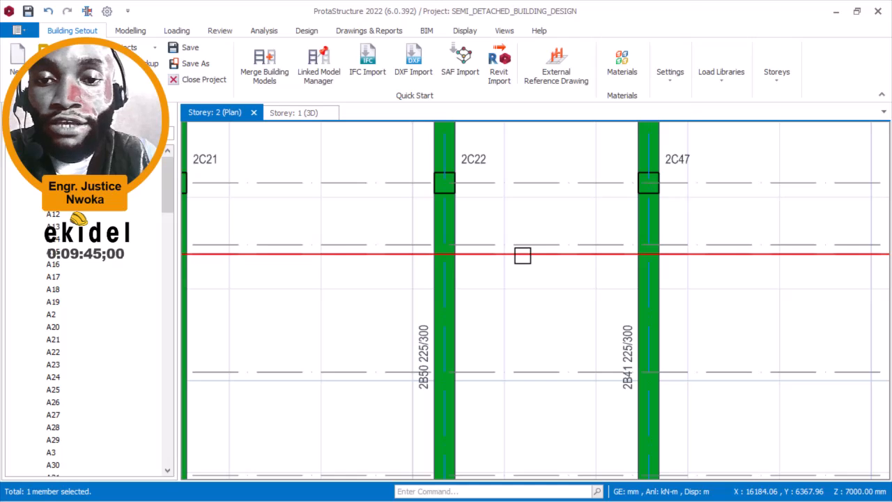
{"action": "right_click", "coordinate": [522, 255]}
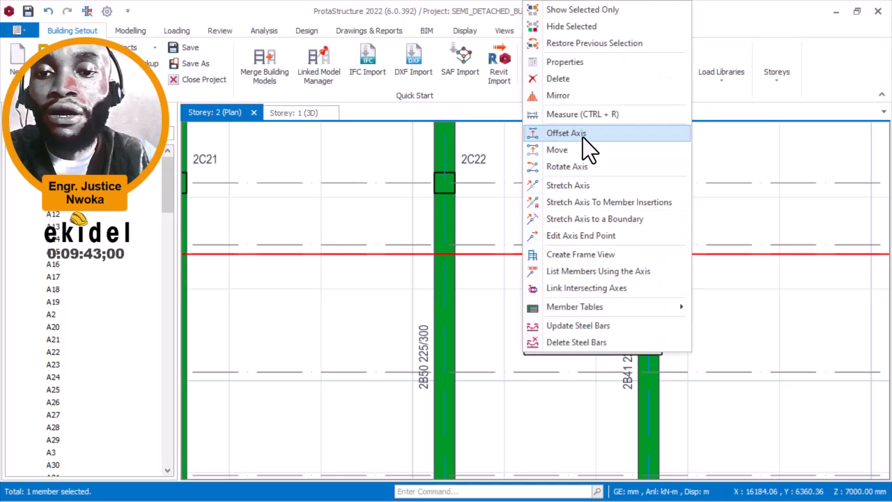
{"action": "left_click", "coordinate": [584, 62]}
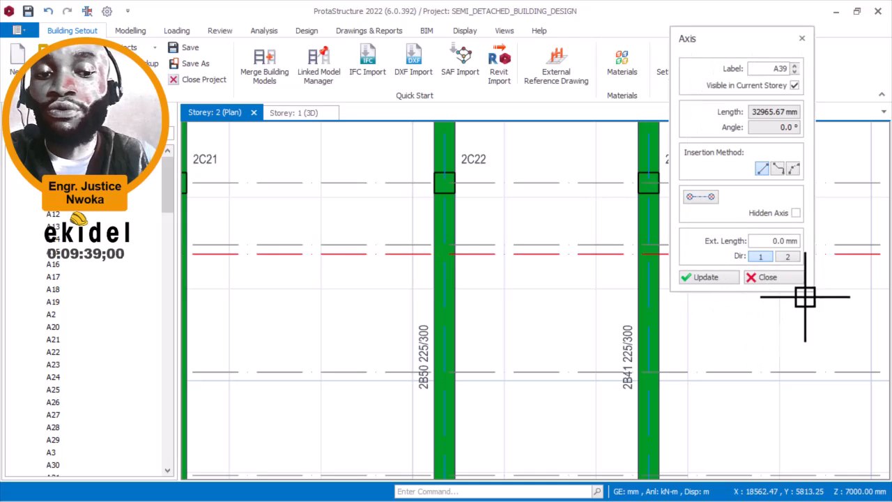
{"action": "left_click", "coordinate": [797, 212]}
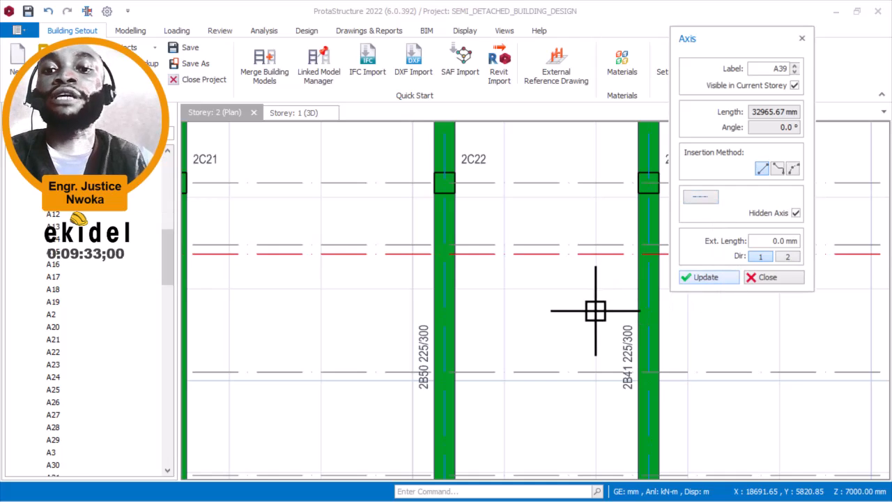
{"action": "scroll", "coordinate": [606, 287], "scroll_direction": "down", "scroll_amount": 1}
{"action": "key", "text": "Escape"}
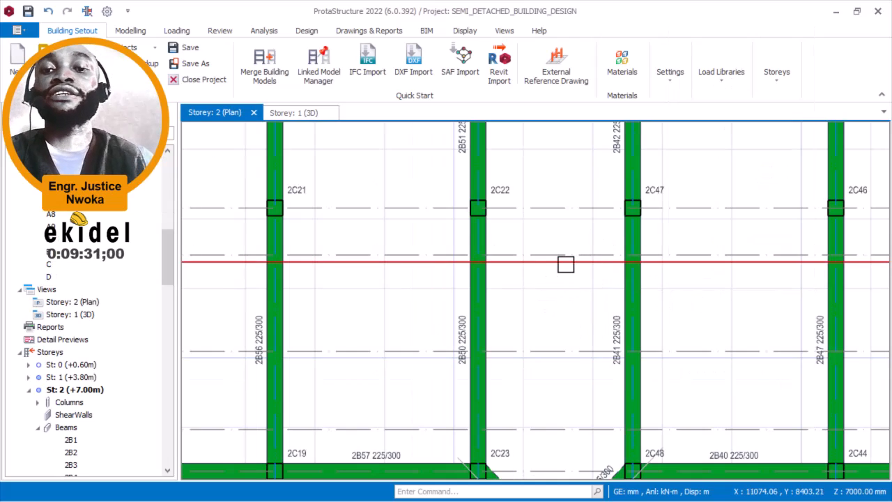
Step: Insert a beam with the properties of 2B50 along the new hidden axis, spanning from axis A7 to A32
{"action": "scroll", "coordinate": [565, 261], "scroll_direction": "up", "scroll_amount": 2}
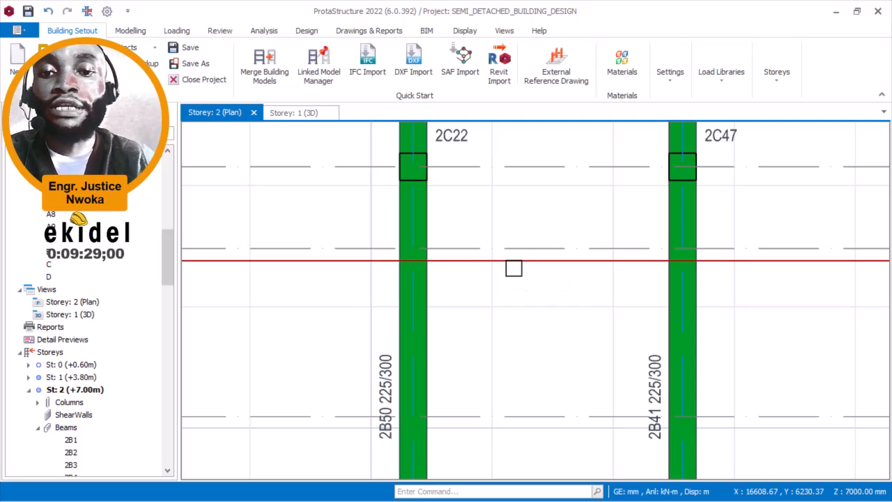
{"action": "scroll", "coordinate": [471, 271], "scroll_direction": "up", "scroll_amount": 1}
{"action": "scroll", "coordinate": [496, 279], "scroll_direction": "down", "scroll_amount": 2}
{"action": "left_click", "coordinate": [440, 224]}
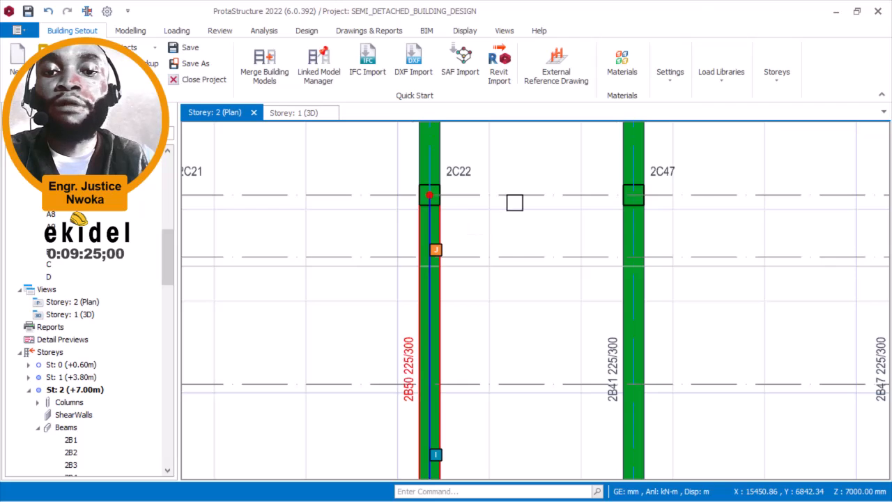
{"action": "right_click", "coordinate": [508, 208]}
{"action": "left_click", "coordinate": [559, 50]}
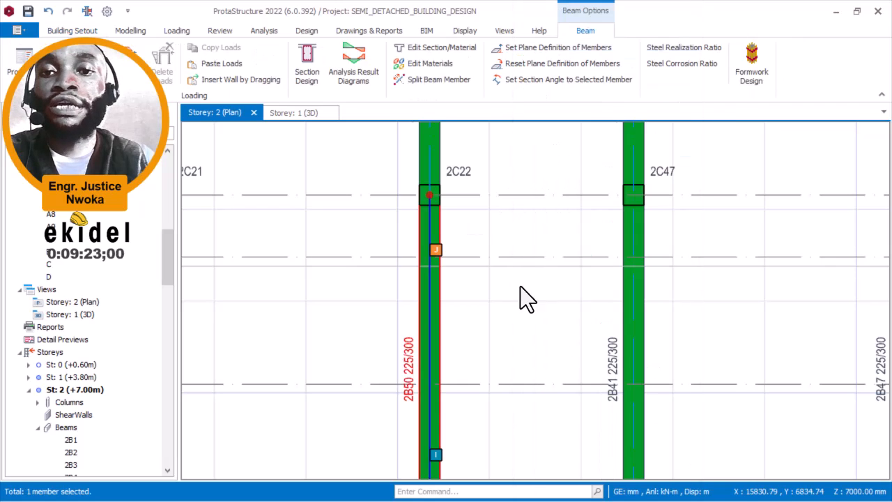
{"action": "middle_click_drag", "start_coordinate": [488, 269], "coordinate": [393, 280]}
{"action": "scroll", "coordinate": [388, 281], "scroll_direction": "up", "scroll_amount": 2}
{"action": "left_click", "coordinate": [322, 273]}
{"action": "scroll", "coordinate": [550, 291], "scroll_direction": "up", "scroll_amount": 2}
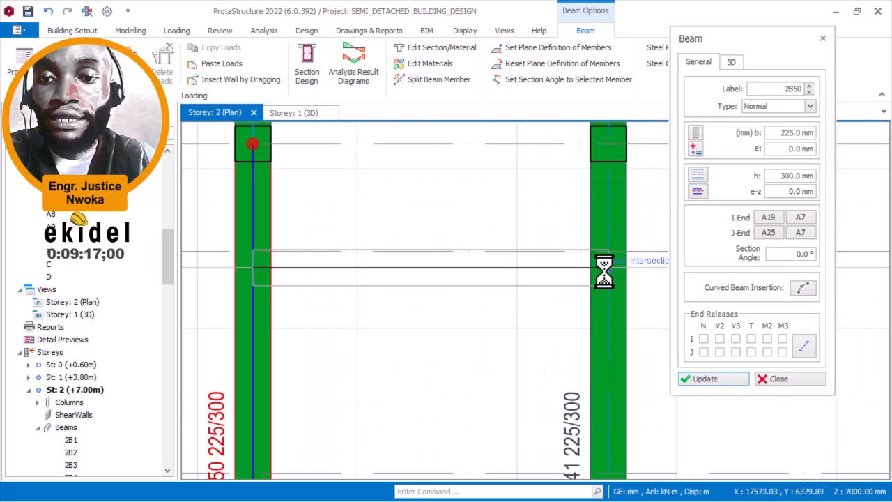
{"action": "left_click", "coordinate": [551, 273]}
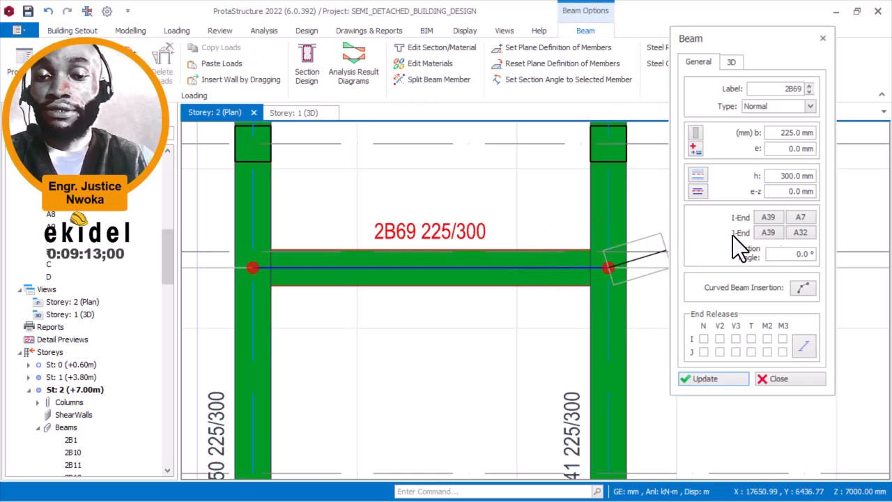
Step: Set the depth of the new stairwell beam to 450 mm and update it
{"action": "left_click_drag", "start_coordinate": [776, 180], "coordinate": [813, 181]}
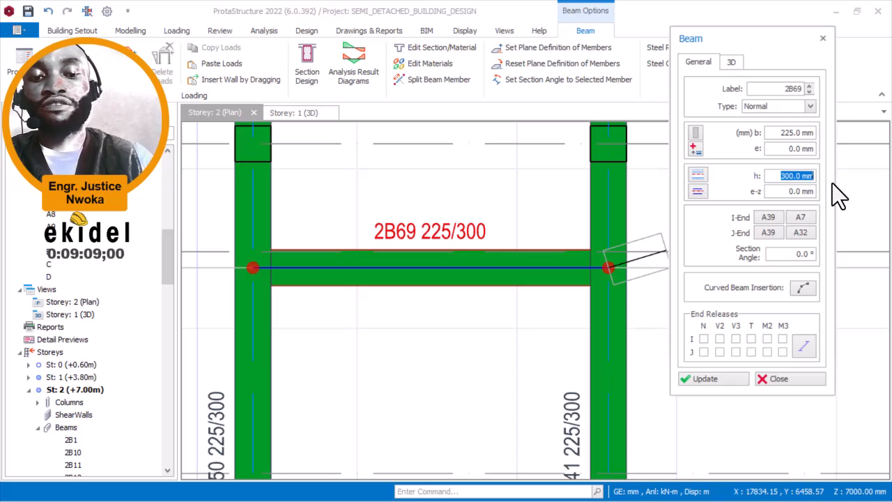
{"action": "type", "text": "450"}
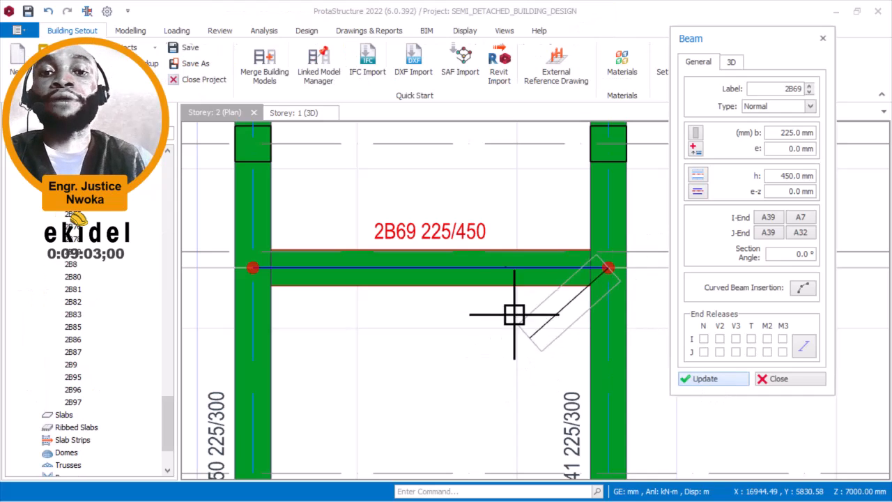
{"action": "scroll", "coordinate": [613, 278], "scroll_direction": "down", "scroll_amount": 5}
{"action": "key", "text": "Escape"}
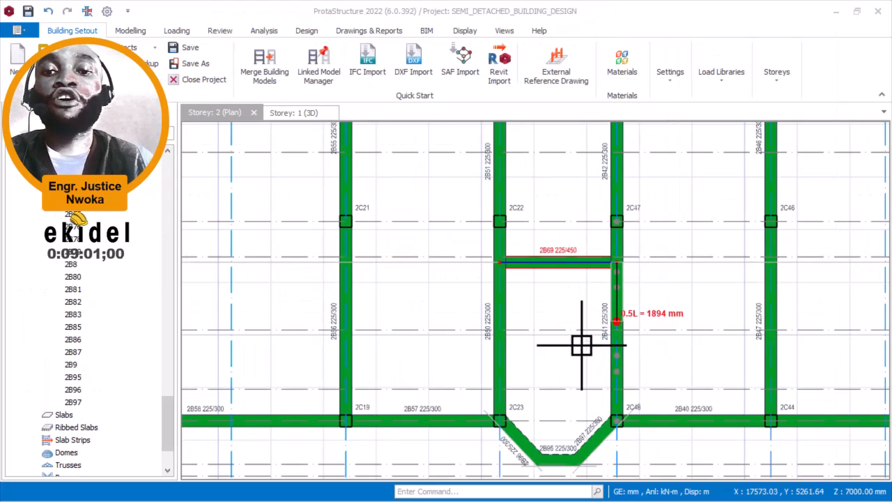
{"action": "middle_click_drag", "start_coordinate": [571, 307], "coordinate": [466, 443]}
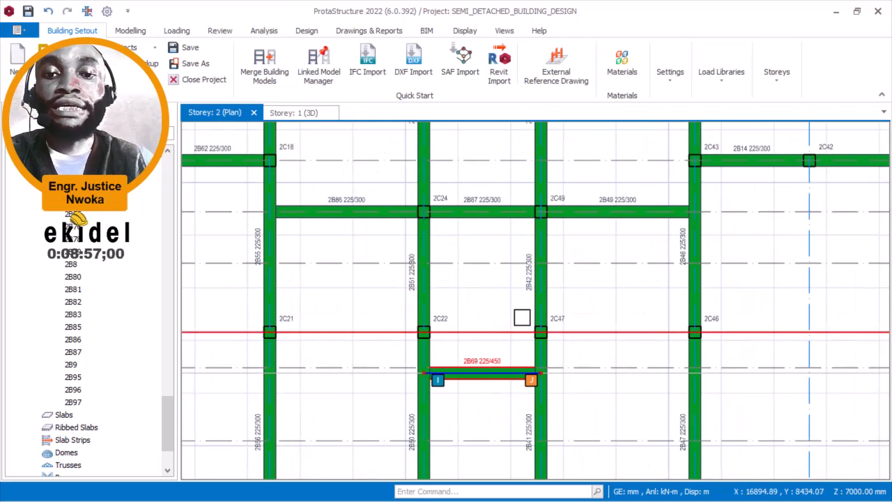
{"action": "scroll", "coordinate": [521, 284], "scroll_direction": "down", "scroll_amount": 2}
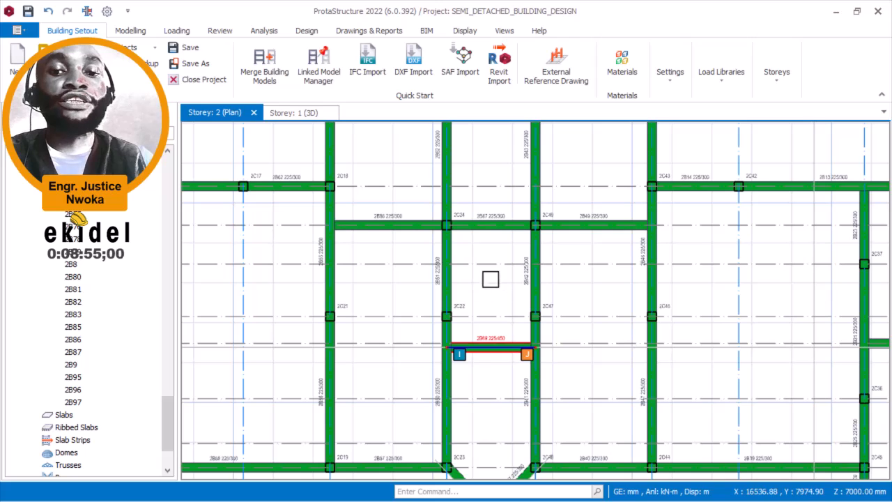
{"action": "scroll", "coordinate": [491, 296], "scroll_direction": "up", "scroll_amount": 2}
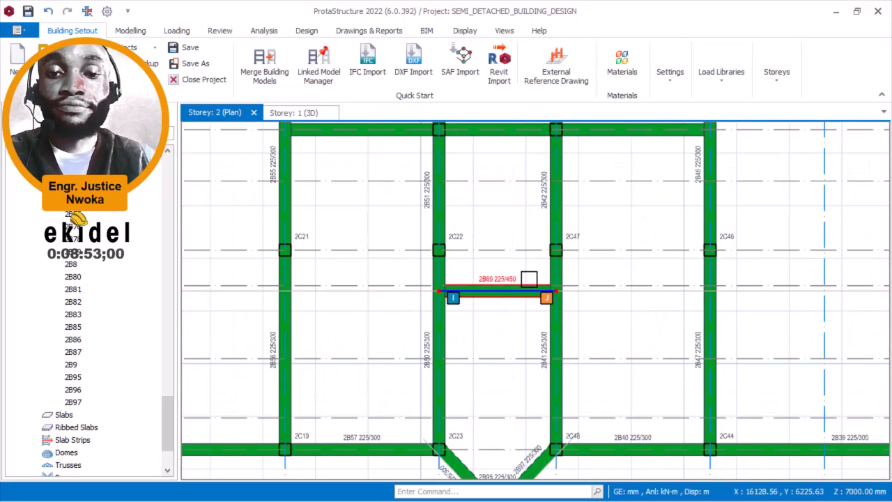
Step: Examine the storey 2 beam layout around the new stairwell beam and across the whole plan
{"action": "scroll", "coordinate": [534, 291], "scroll_direction": "down", "scroll_amount": 1}
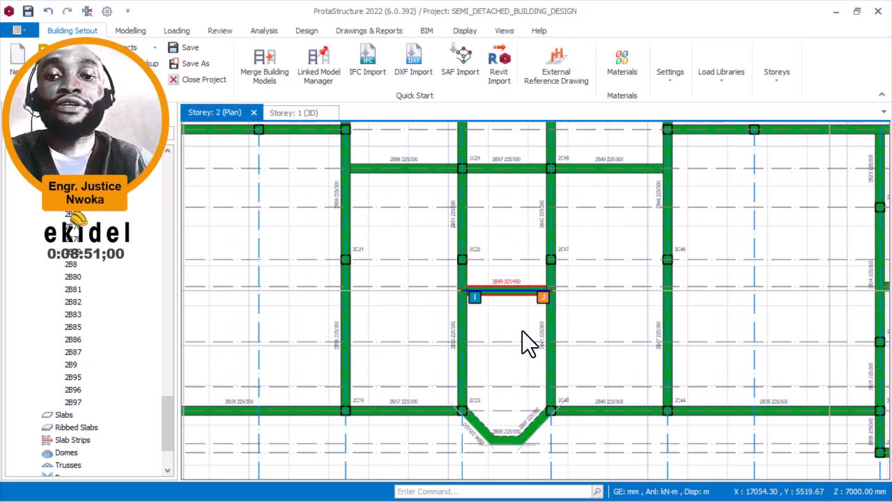
{"action": "key", "text": "Escape"}
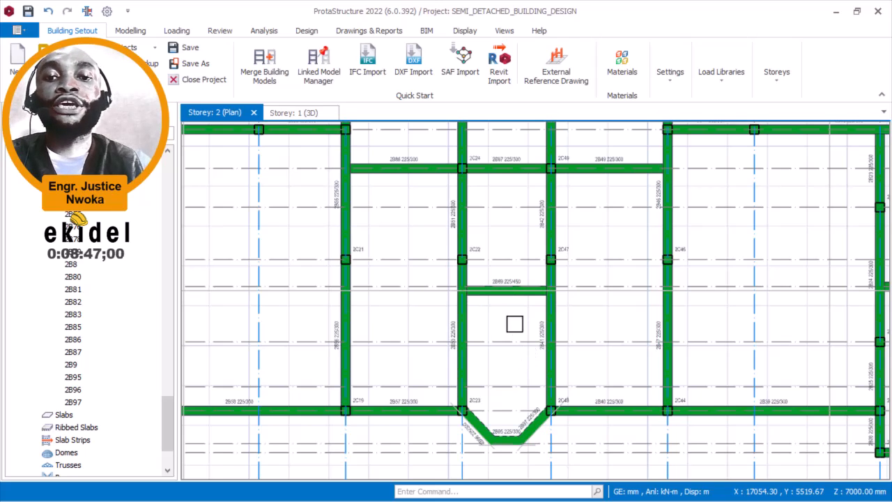
{"action": "scroll", "coordinate": [517, 333], "scroll_direction": "up", "scroll_amount": 1}
{"action": "middle_click_drag", "start_coordinate": [519, 309], "coordinate": [521, 356]}
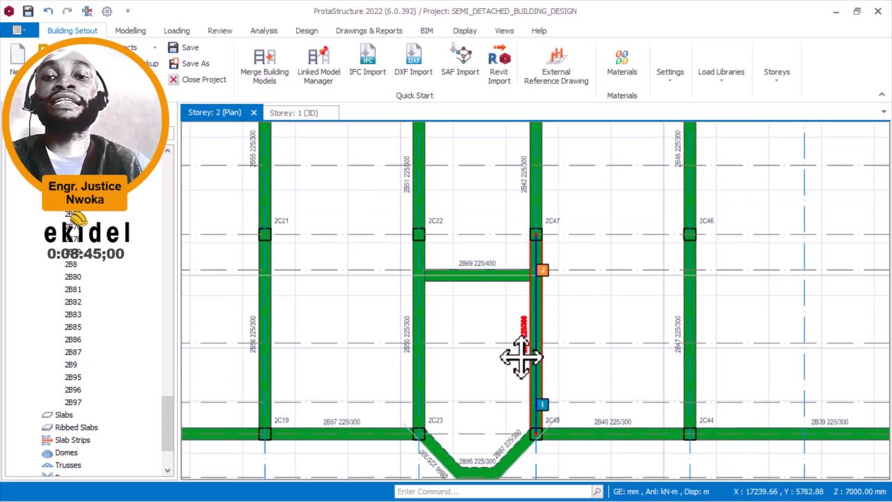
{"action": "scroll", "coordinate": [524, 321], "scroll_direction": "down", "scroll_amount": 1}
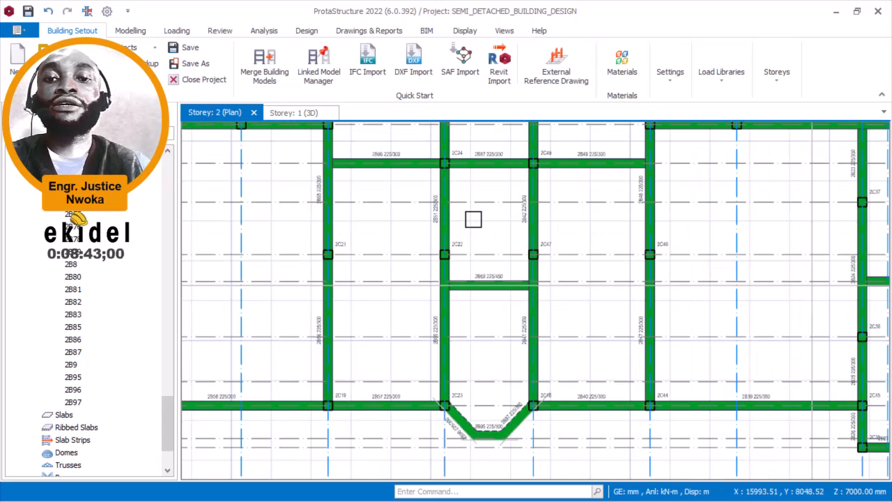
{"action": "scroll", "coordinate": [488, 241], "scroll_direction": "down", "scroll_amount": 3}
{"action": "scroll", "coordinate": [503, 261], "scroll_direction": "down", "scroll_amount": 1}
{"action": "middle_click_drag", "start_coordinate": [498, 253], "coordinate": [498, 273]}
{"action": "scroll", "coordinate": [501, 273], "scroll_direction": "up", "scroll_amount": 1}
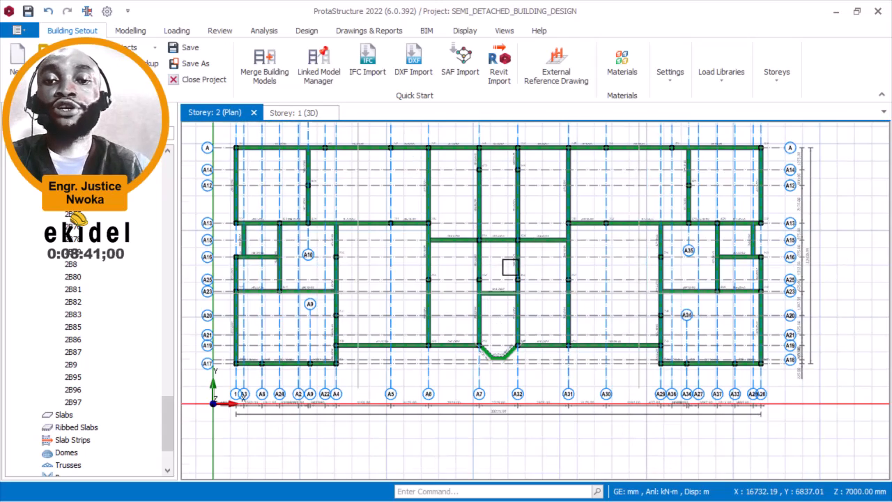
Step: Switch to AutoCAD and examine the water tank above the central stair tower on the front elevation
{"action": "left_click", "coordinate": [838, 11]}
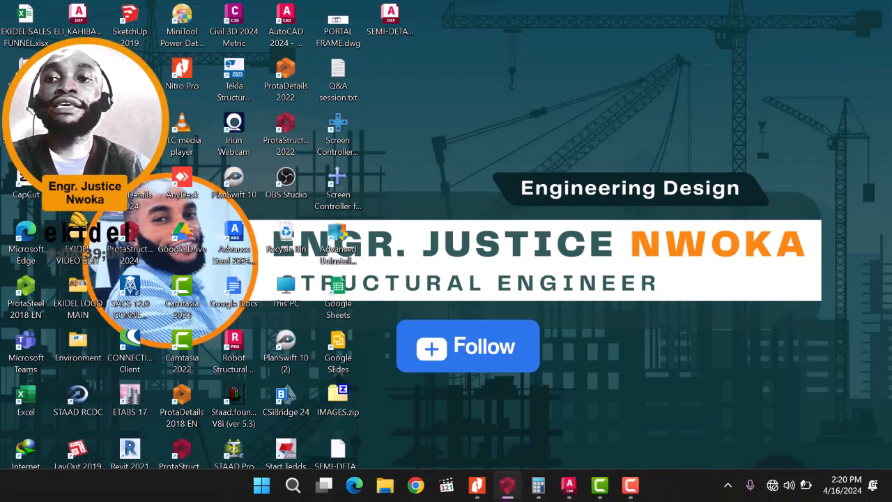
{"action": "left_click", "coordinate": [567, 488]}
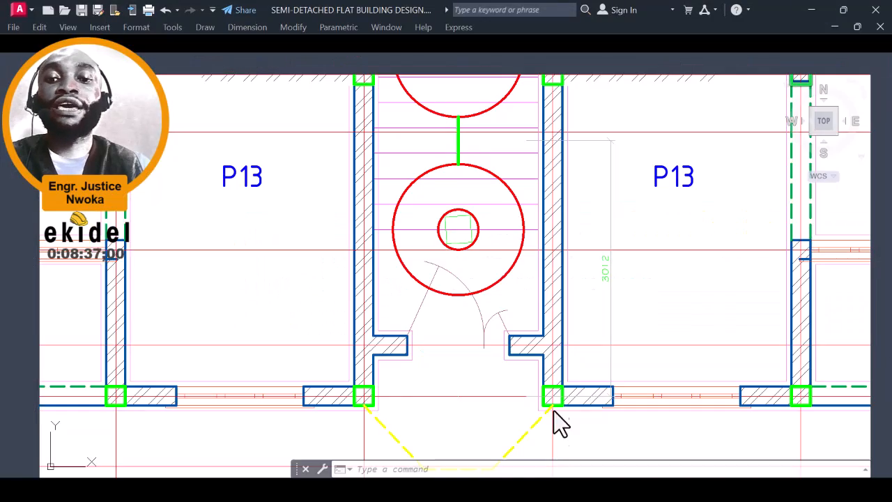
{"action": "scroll", "coordinate": [558, 446], "scroll_direction": "down", "scroll_amount": 5}
{"action": "scroll", "coordinate": [514, 269], "scroll_direction": "down", "scroll_amount": 4}
{"action": "middle_click_drag", "start_coordinate": [673, 269], "coordinate": [328, 279]}
{"action": "scroll", "coordinate": [328, 279], "scroll_direction": "down", "scroll_amount": 2}
{"action": "middle_click_drag", "start_coordinate": [639, 249], "coordinate": [283, 478]}
{"action": "middle_click_drag", "start_coordinate": [770, 239], "coordinate": [650, 269]}
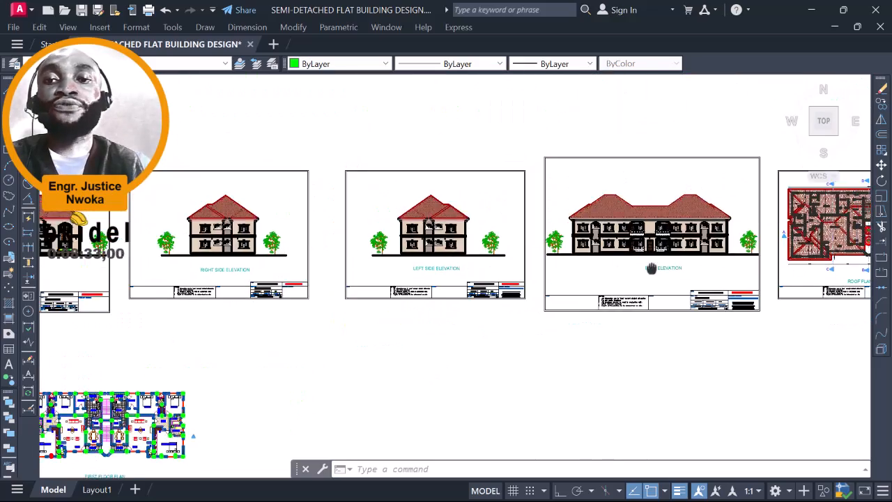
{"action": "middle_click_drag", "start_coordinate": [175, 244], "coordinate": [511, 223]}
{"action": "scroll", "coordinate": [340, 202], "scroll_direction": "up", "scroll_amount": 9}
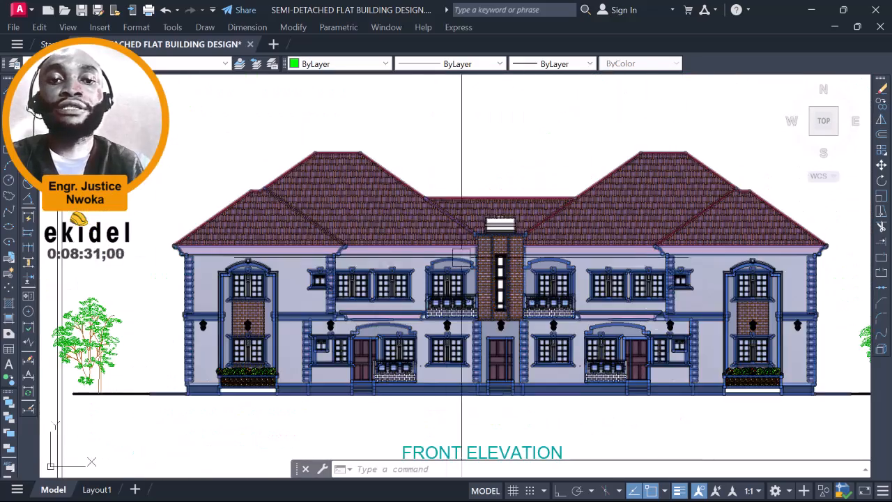
{"action": "scroll", "coordinate": [532, 195], "scroll_direction": "up", "scroll_amount": 2}
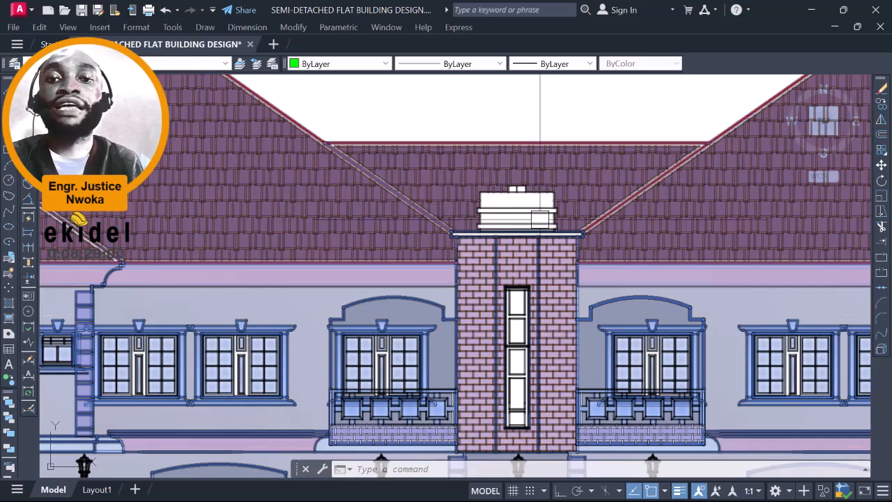
Step: Examine the two water tank circles over the stairwell on the roof plan
{"action": "scroll", "coordinate": [467, 179], "scroll_direction": "down", "scroll_amount": 8}
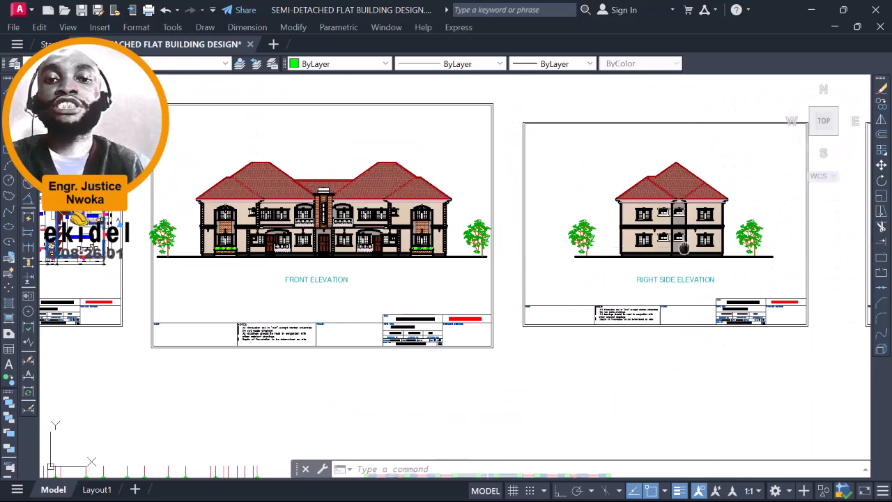
{"action": "middle_click_drag", "start_coordinate": [684, 248], "coordinate": [265, 248]}
{"action": "scroll", "coordinate": [279, 247], "scroll_direction": "down", "scroll_amount": 2}
{"action": "middle_click_drag", "start_coordinate": [567, 239], "coordinate": [144, 239]}
{"action": "scroll", "coordinate": [481, 237], "scroll_direction": "up", "scroll_amount": 10}
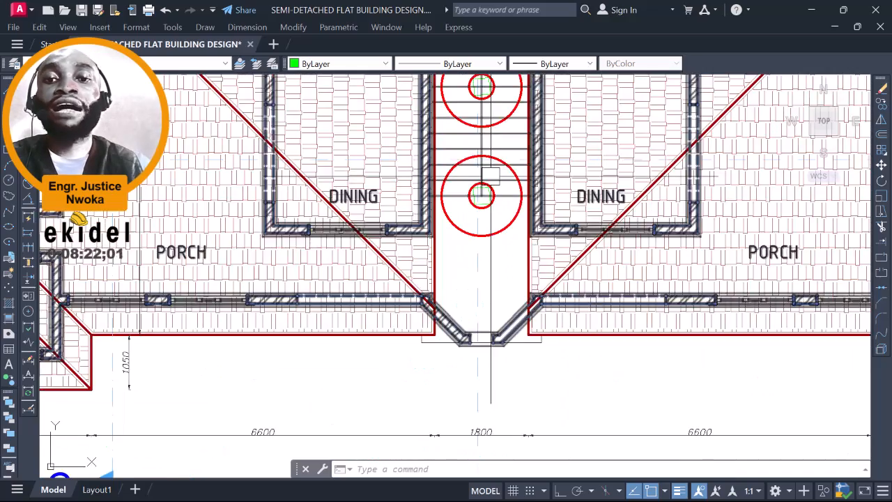
{"action": "middle_click_drag", "start_coordinate": [489, 175], "coordinate": [483, 286]}
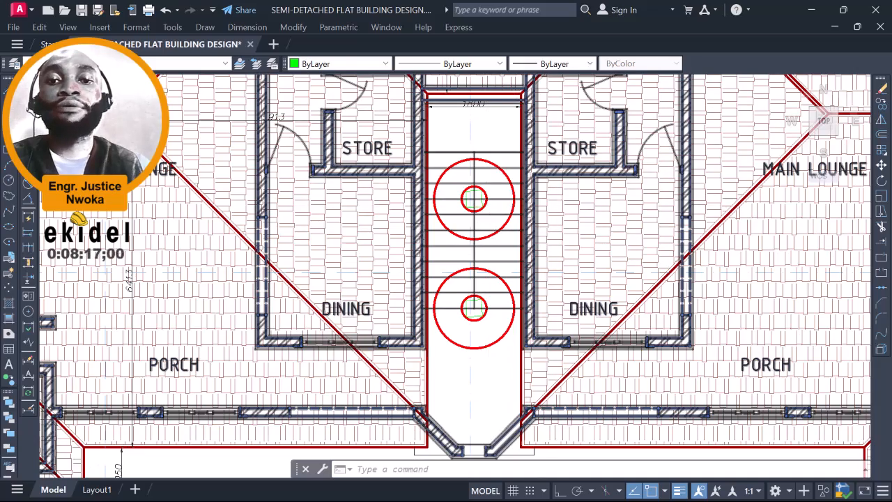
{"action": "scroll", "coordinate": [568, 180], "scroll_direction": "down", "scroll_amount": 5}
{"action": "scroll", "coordinate": [558, 317], "scroll_direction": "down", "scroll_amount": 2}
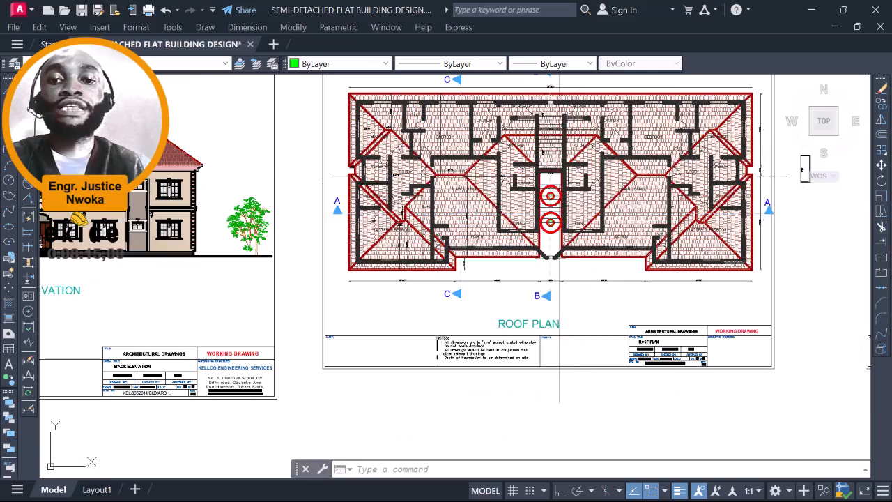
{"action": "scroll", "coordinate": [557, 320], "scroll_direction": "up", "scroll_amount": 2}
{"action": "scroll", "coordinate": [541, 189], "scroll_direction": "up", "scroll_amount": 2}
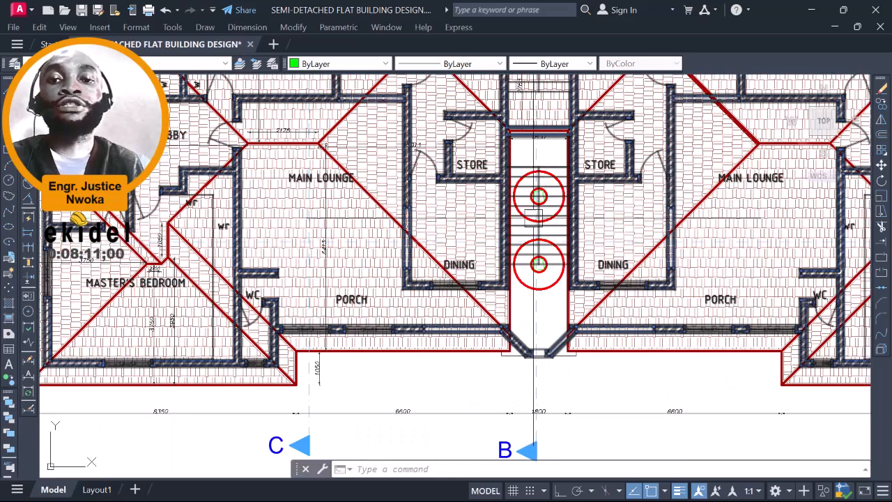
Step: Return to ProtaStructure and examine the stairwell bay between axes A7 and A32, above and below beam 2B69
{"action": "left_click", "coordinate": [812, 10]}
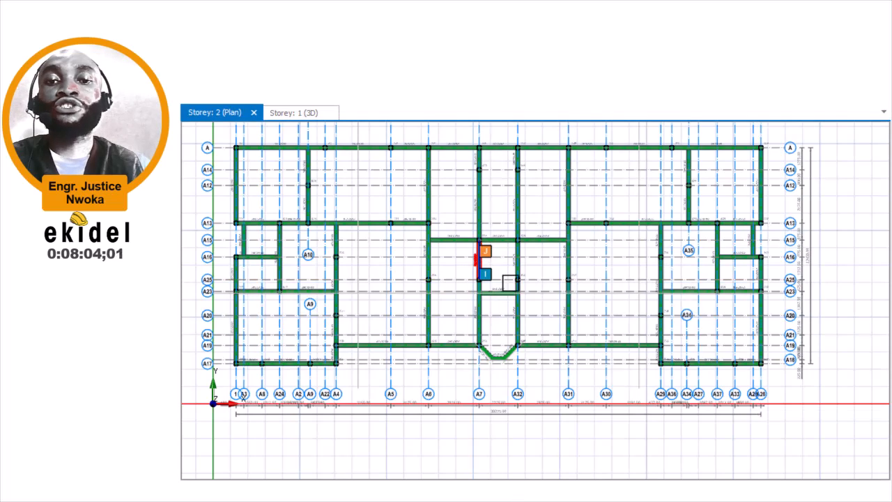
{"action": "scroll", "coordinate": [492, 294], "scroll_direction": "up", "scroll_amount": 3}
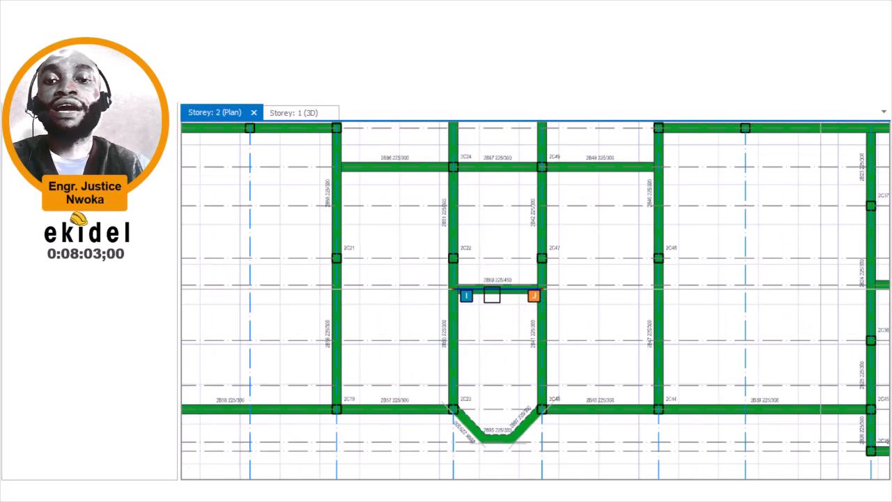
{"action": "scroll", "coordinate": [492, 295], "scroll_direction": "up", "scroll_amount": 3}
{"action": "scroll", "coordinate": [581, 288], "scroll_direction": "up", "scroll_amount": 1}
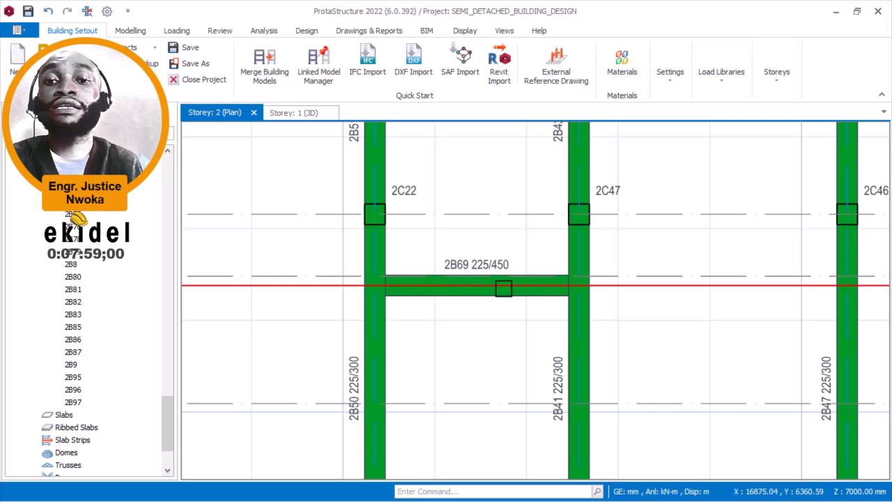
{"action": "scroll", "coordinate": [506, 287], "scroll_direction": "down", "scroll_amount": 3}
{"action": "middle_click_drag", "start_coordinate": [510, 287], "coordinate": [527, 209]}
{"action": "middle_click_drag", "start_coordinate": [512, 261], "coordinate": [492, 273]}
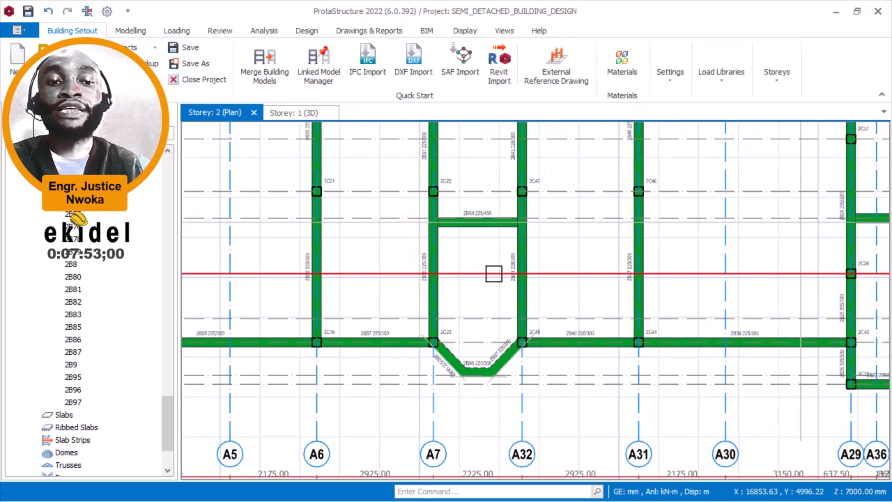
{"action": "scroll", "coordinate": [476, 301], "scroll_direction": "up", "scroll_amount": 3}
{"action": "scroll", "coordinate": [484, 286], "scroll_direction": "up", "scroll_amount": 1}
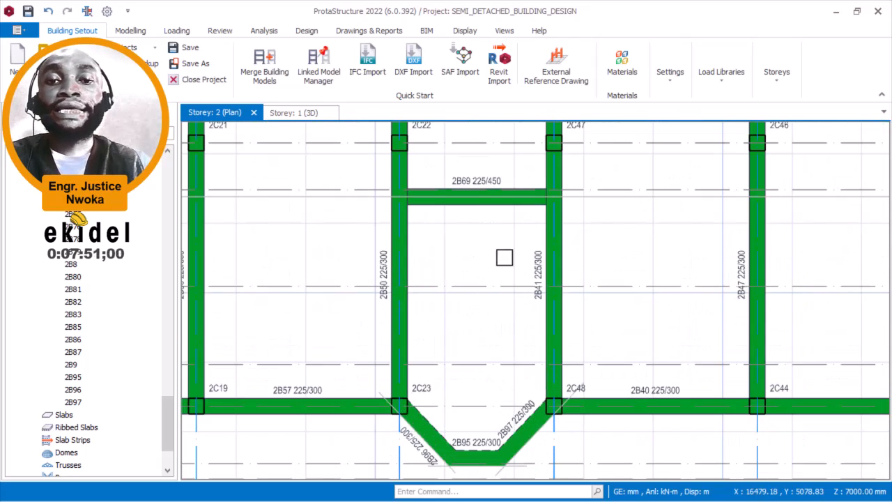
{"action": "scroll", "coordinate": [500, 294], "scroll_direction": "down", "scroll_amount": 1}
{"action": "middle_click_drag", "start_coordinate": [515, 207], "coordinate": [513, 346]}
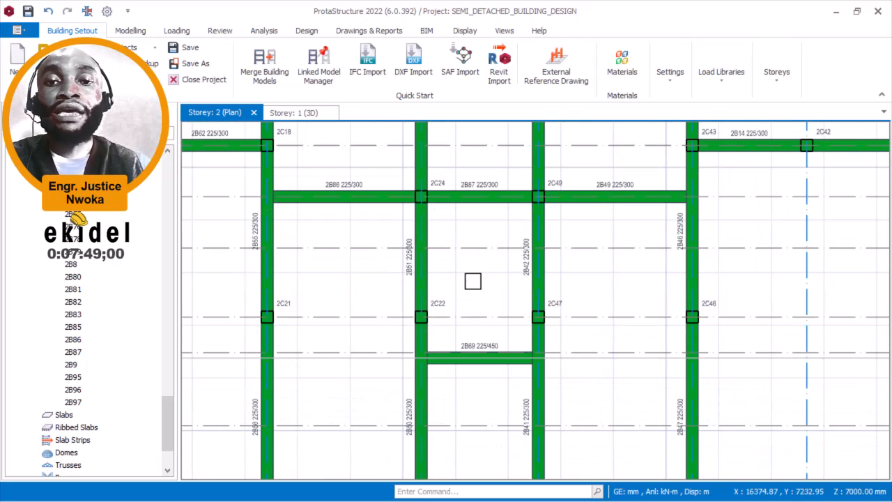
Step: Start a slab on storey 2 with a thickness of 200 mm and a concrete cover of 50 mm
{"action": "left_click", "coordinate": [139, 31]}
{"action": "left_click", "coordinate": [309, 61]}
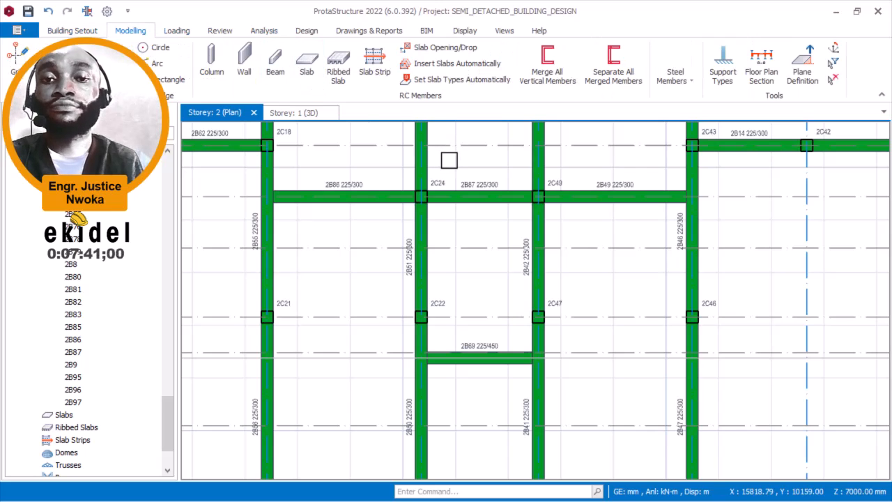
{"action": "left_click", "coordinate": [311, 60]}
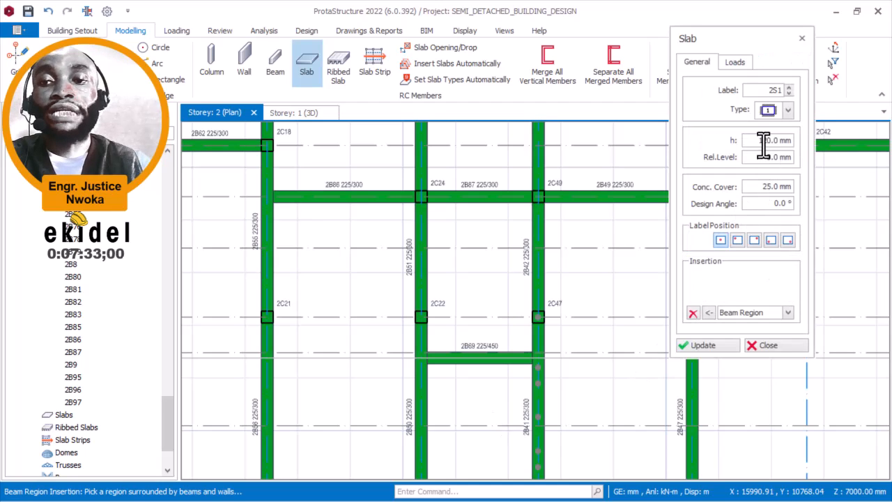
{"action": "left_click_drag", "start_coordinate": [759, 142], "coordinate": [798, 145]}
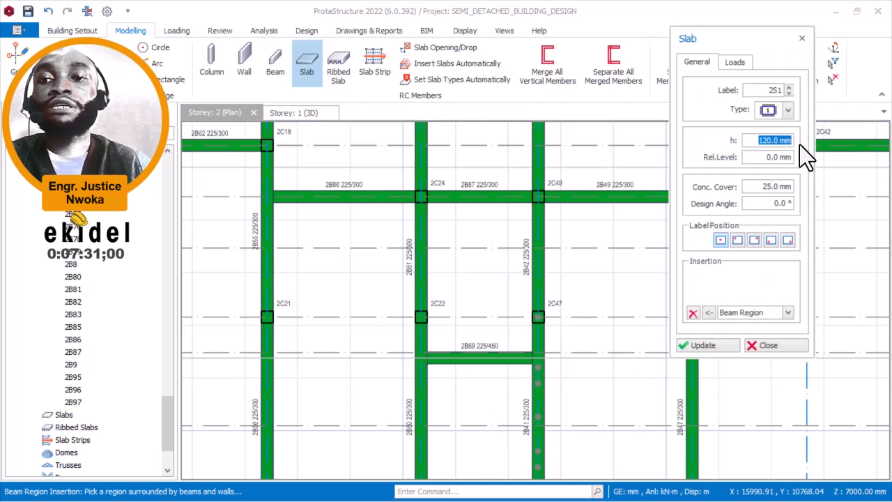
{"action": "type", "text": "200"}
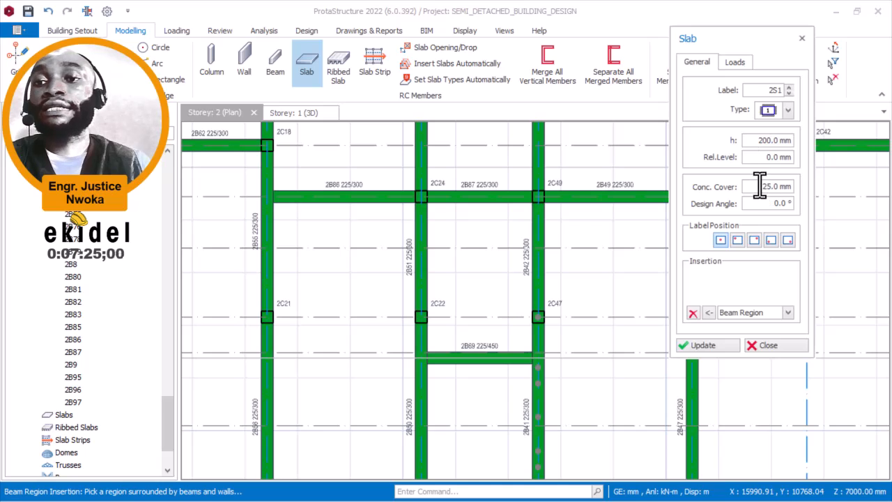
{"action": "left_click_drag", "start_coordinate": [757, 187], "coordinate": [788, 187]}
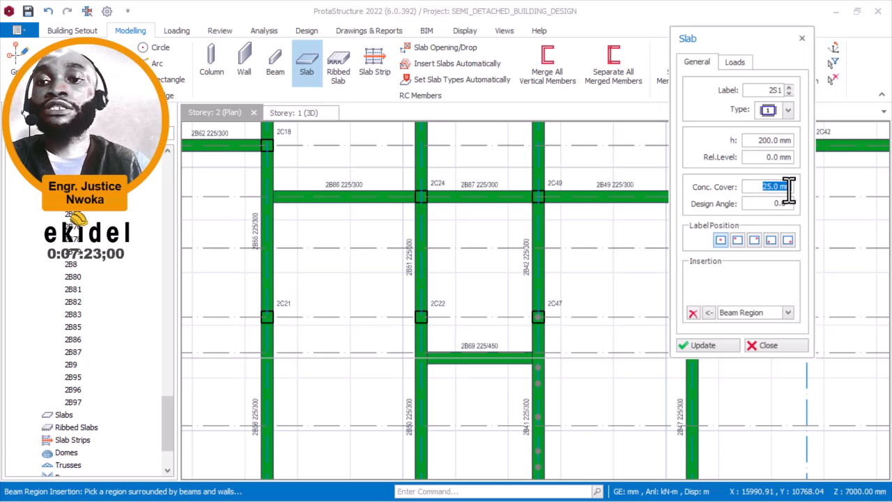
{"action": "type", "text": "5"}
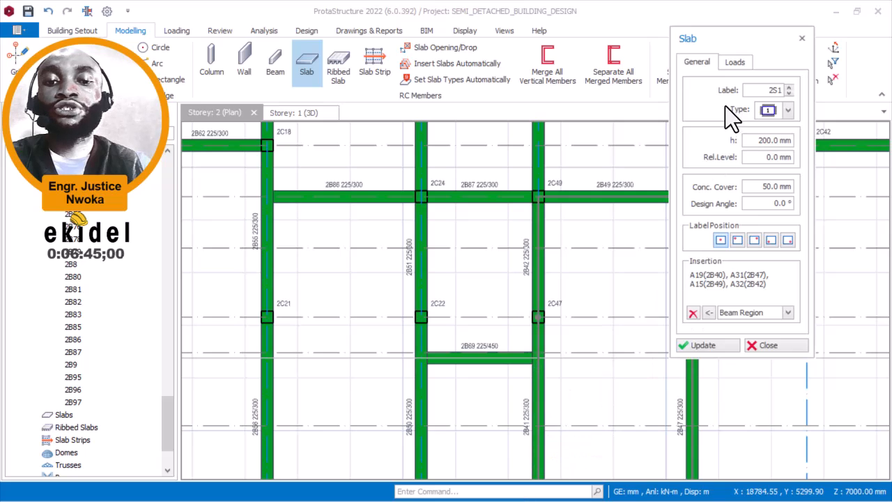
Step: Set the slab's dead load to 1.25 kN/m2
{"action": "left_click", "coordinate": [735, 64]}
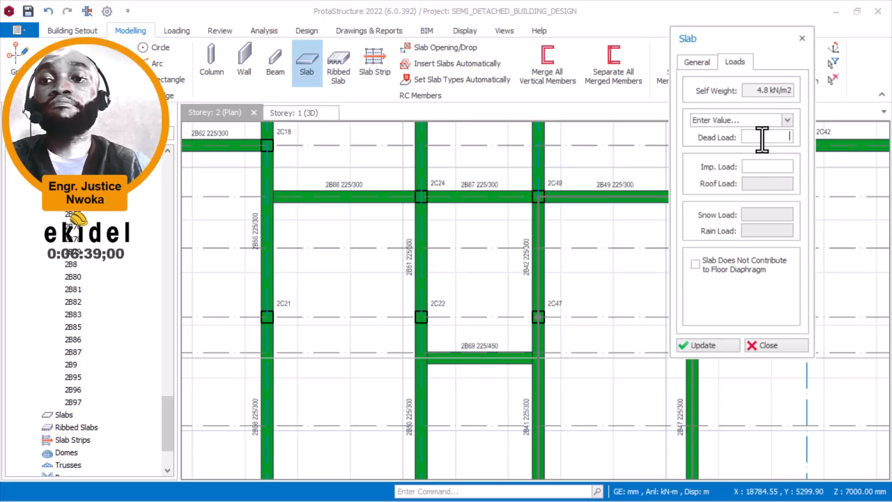
{"action": "left_click", "coordinate": [764, 140]}
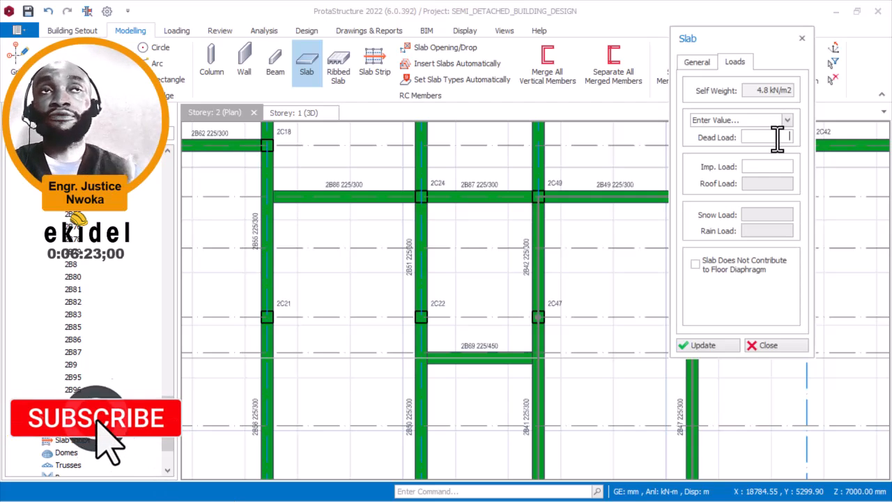
{"action": "left_click", "coordinate": [765, 167]}
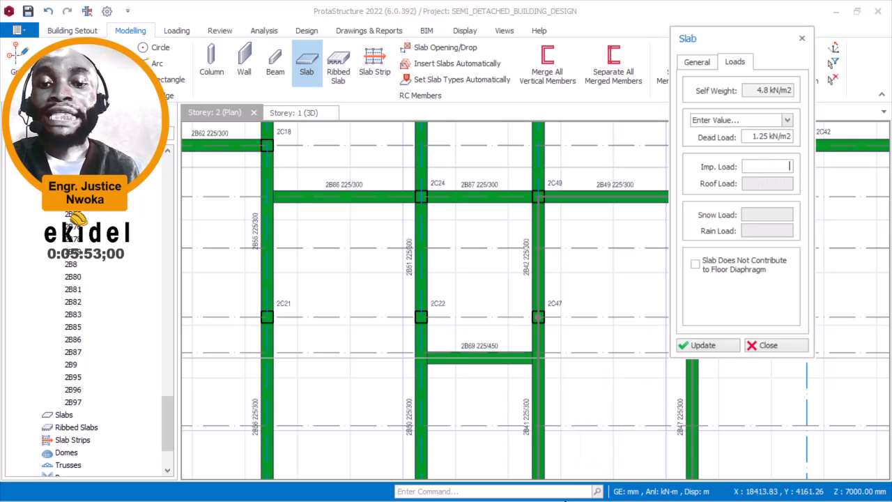
Step: Switch to the architectural drawing in AutoCAD and bring up the upper water tank circles on the roof plan
{"action": "key", "text": "super"}
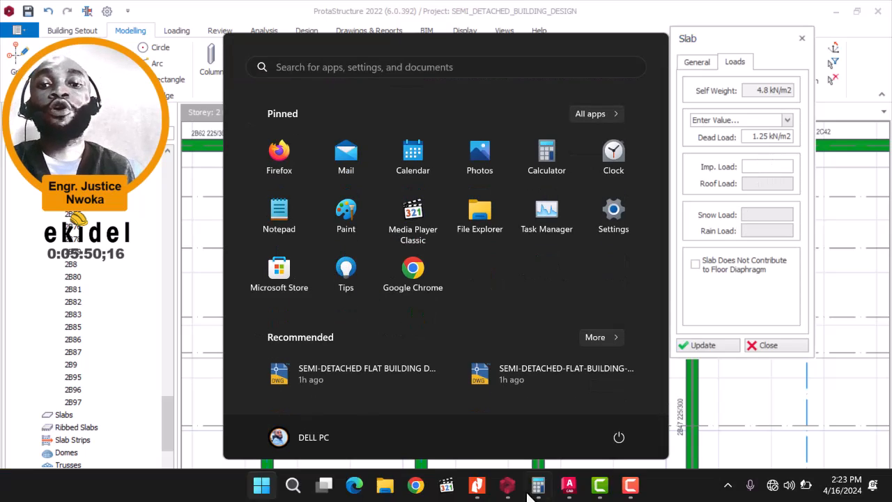
{"action": "left_click", "coordinate": [568, 484]}
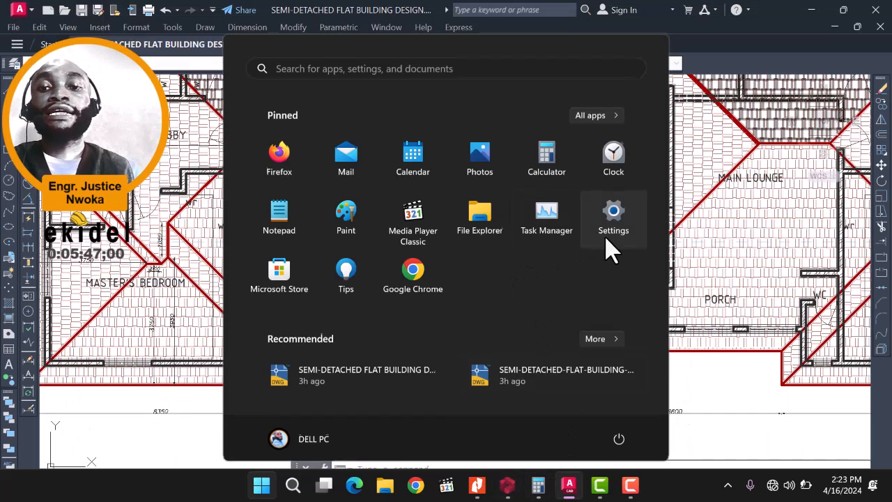
{"action": "key", "text": "super"}
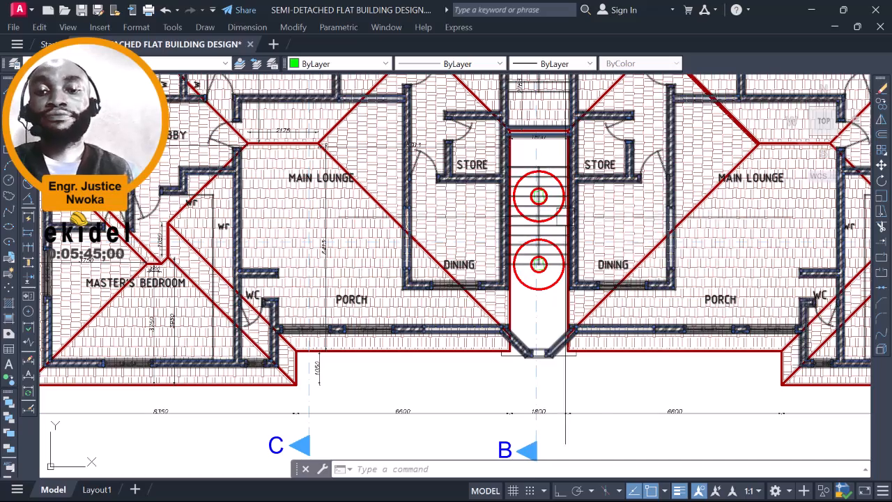
{"action": "scroll", "coordinate": [557, 214], "scroll_direction": "down", "scroll_amount": 3}
{"action": "scroll", "coordinate": [503, 148], "scroll_direction": "up", "scroll_amount": 8}
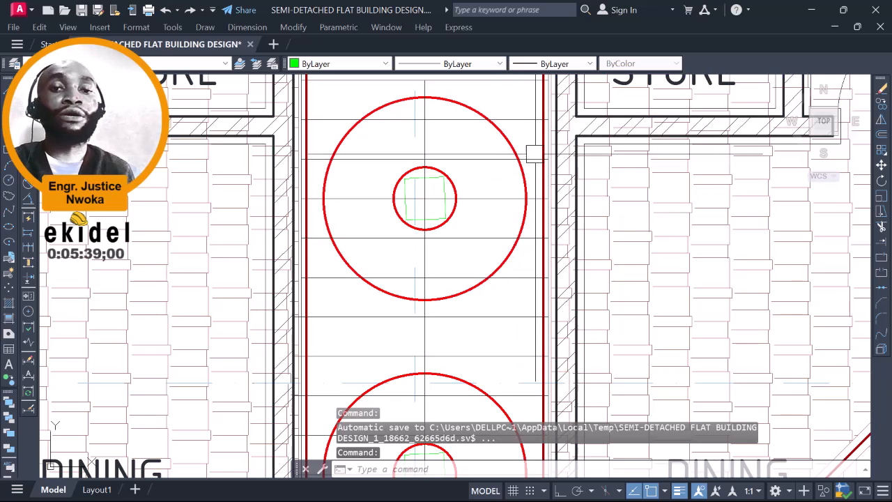
Step: Copy the upper water tank's two concentric circles from their centre to the empty space below the roof plan
{"action": "left_click", "coordinate": [516, 157]}
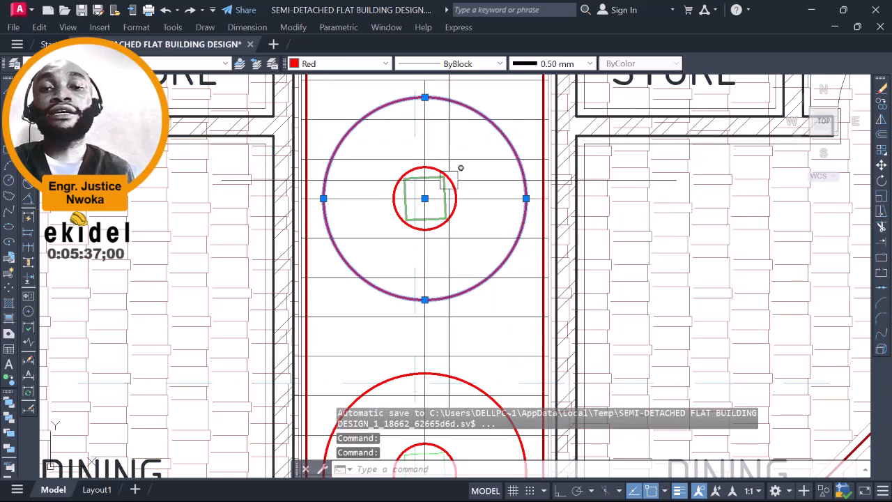
{"action": "left_click", "coordinate": [448, 179]}
{"action": "type", "text": "CO"}
{"action": "key", "text": "Return"}
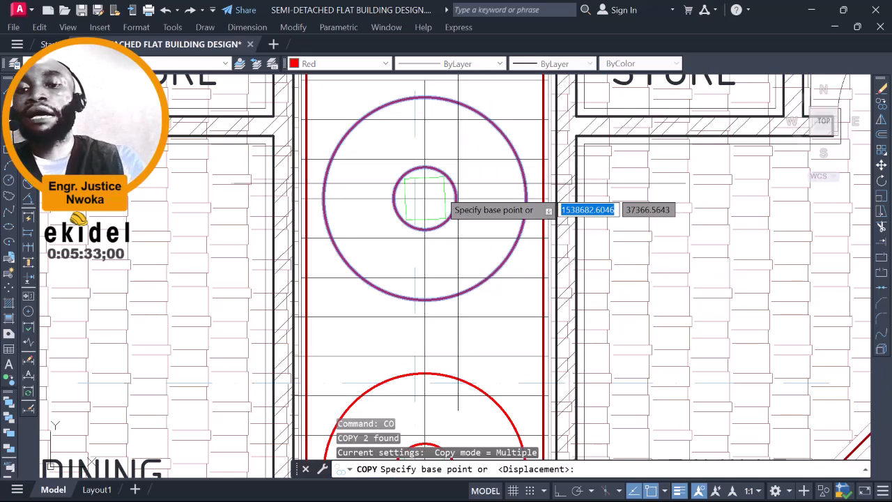
{"action": "left_click", "coordinate": [425, 198]}
{"action": "scroll", "coordinate": [448, 185], "scroll_direction": "down", "scroll_amount": 8}
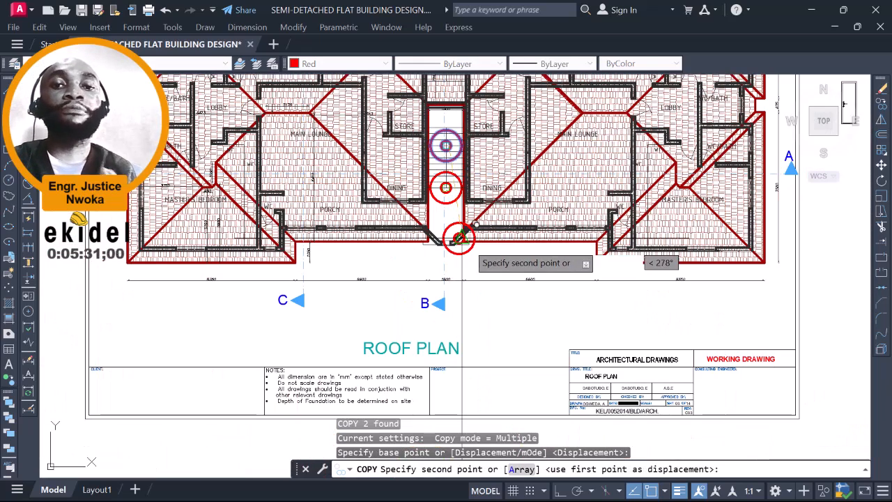
{"action": "scroll", "coordinate": [464, 164], "scroll_direction": "down", "scroll_amount": 5}
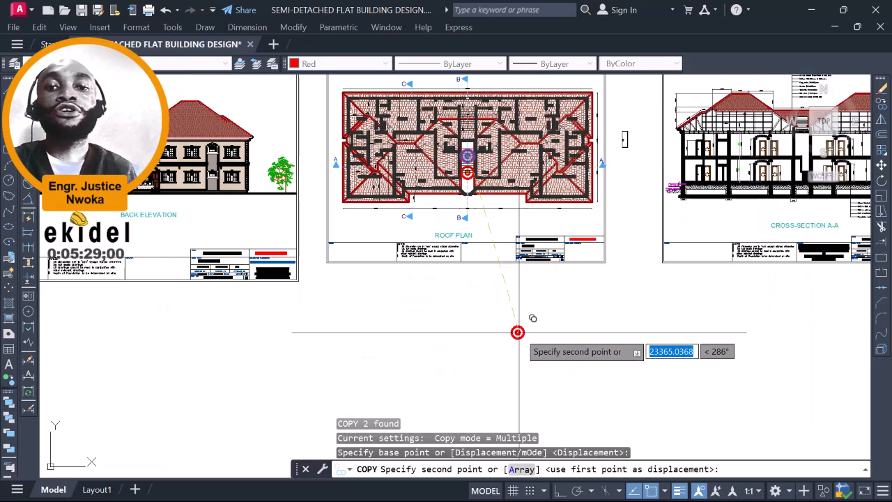
{"action": "left_click", "coordinate": [517, 333]}
{"action": "scroll", "coordinate": [511, 341], "scroll_direction": "up", "scroll_amount": 10}
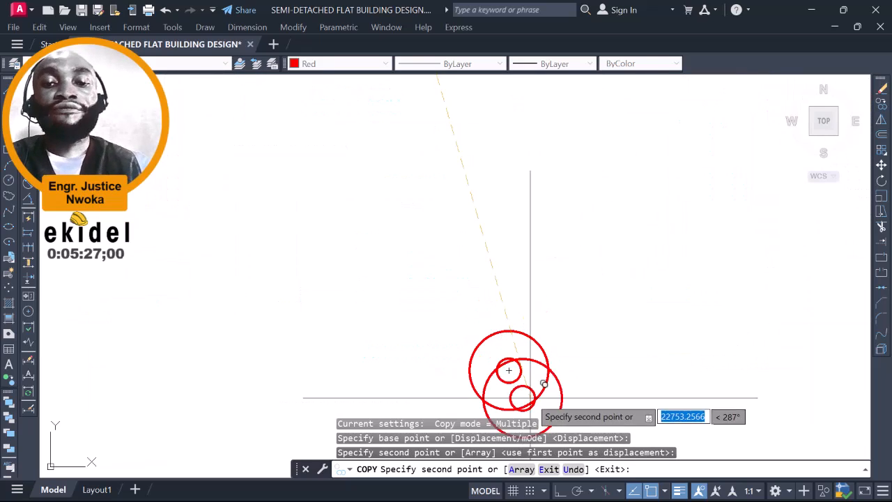
{"action": "key", "text": "Escape"}
{"action": "middle_click_drag", "start_coordinate": [529, 390], "coordinate": [480, 272]}
{"action": "scroll", "coordinate": [486, 283], "scroll_direction": "up", "scroll_amount": 4}
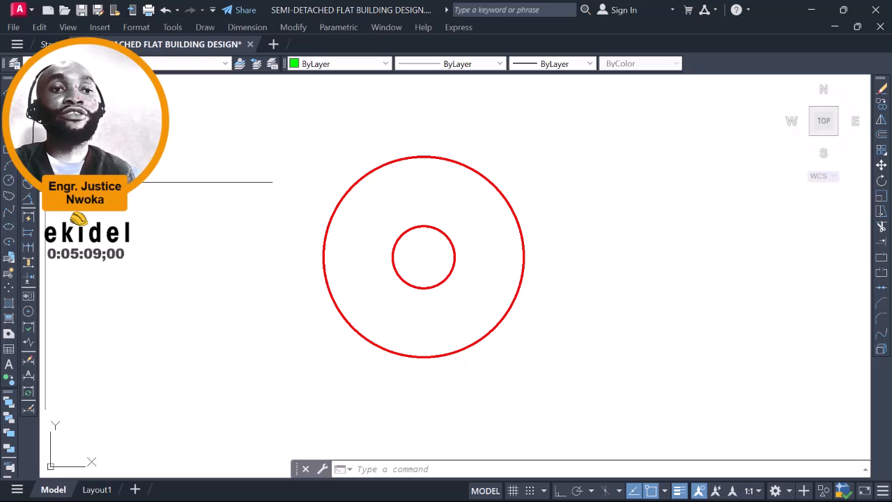
Step: Add a horizontal linear dimension from the copied tank's centre to the edge of its outer circle
{"action": "left_click", "coordinate": [28, 91]}
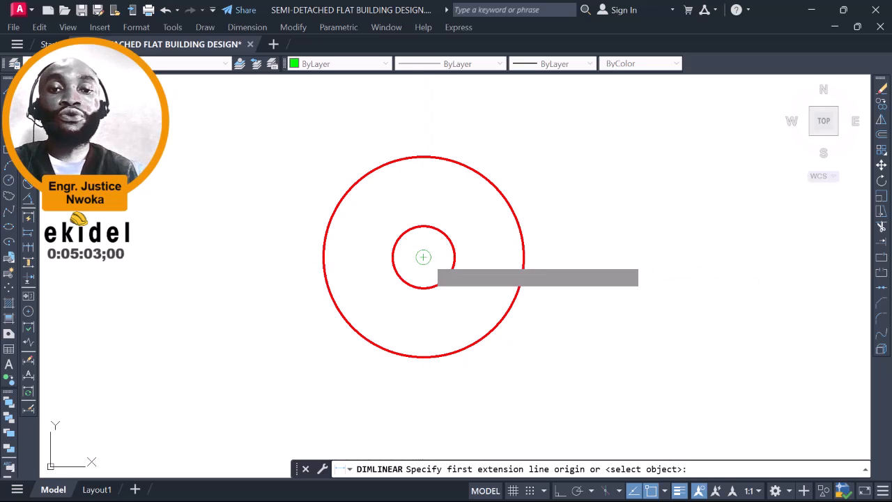
{"action": "left_click", "coordinate": [423, 257]}
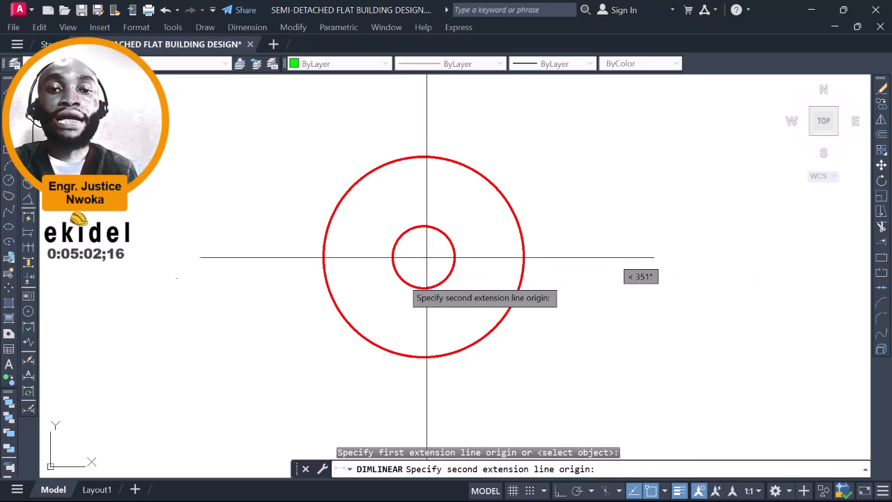
{"action": "left_click", "coordinate": [322, 258]}
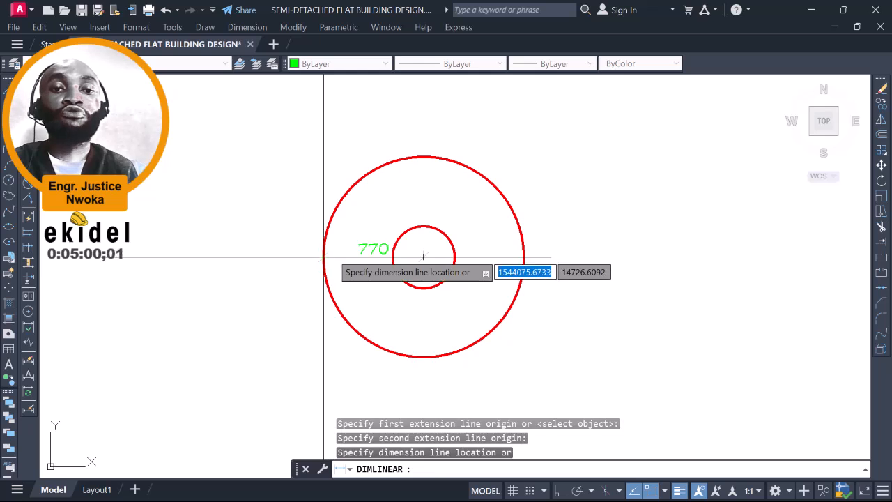
{"action": "scroll", "coordinate": [369, 264], "scroll_direction": "up", "scroll_amount": 2}
{"action": "left_click", "coordinate": [368, 264]}
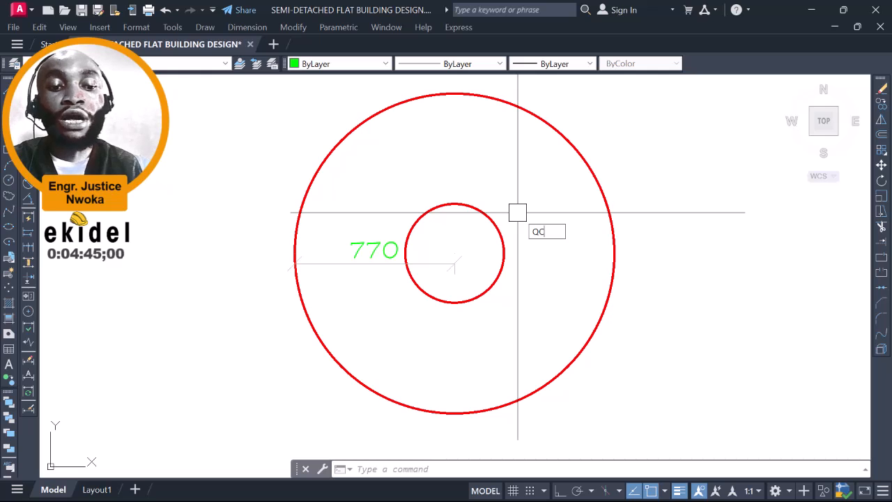
Step: Open the QuickCalc calculator and square the tank radius in metres by computing 0.77*0.77
{"action": "key", "text": "Escape"}
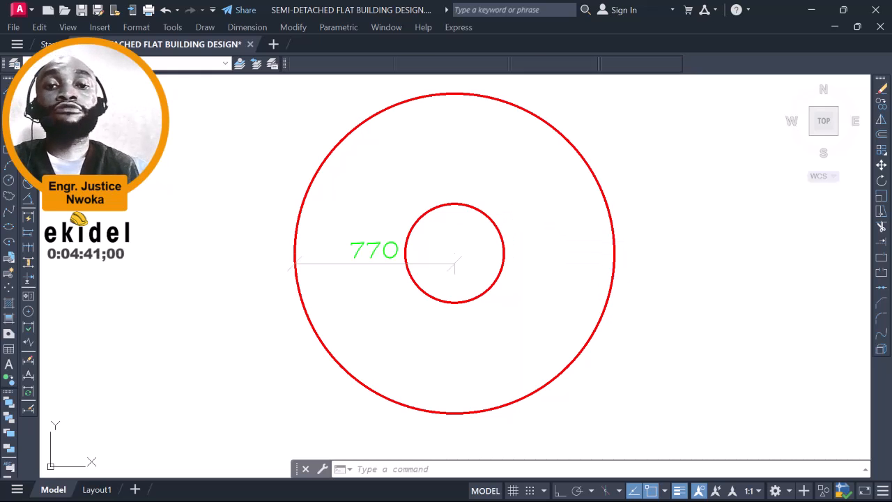
{"action": "type", "text": "QC"}
{"action": "key", "text": "Return"}
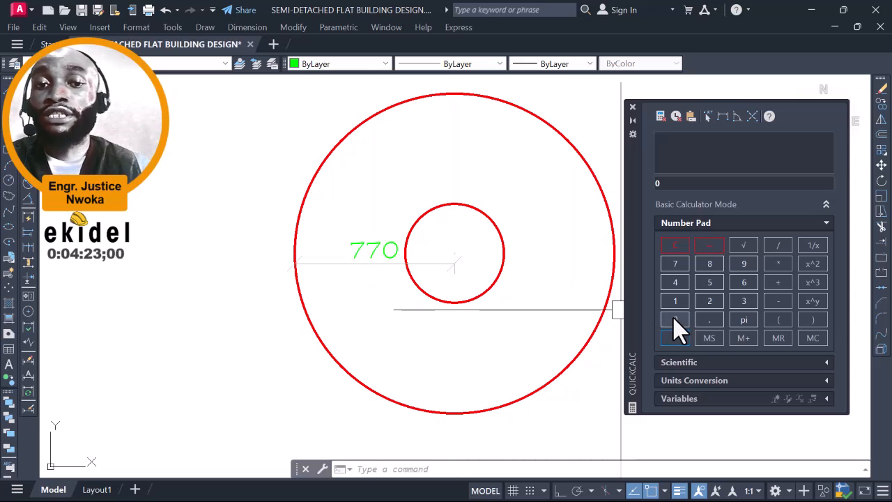
{"action": "left_click", "coordinate": [708, 321]}
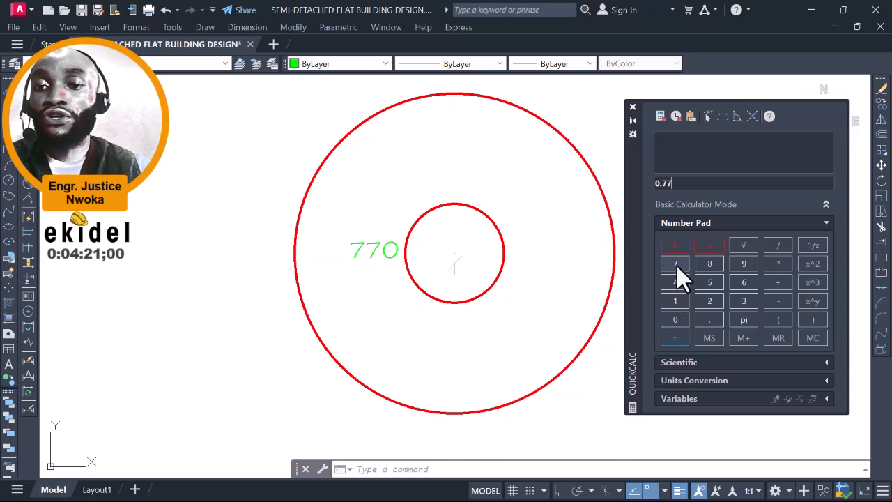
{"action": "left_click", "coordinate": [777, 265]}
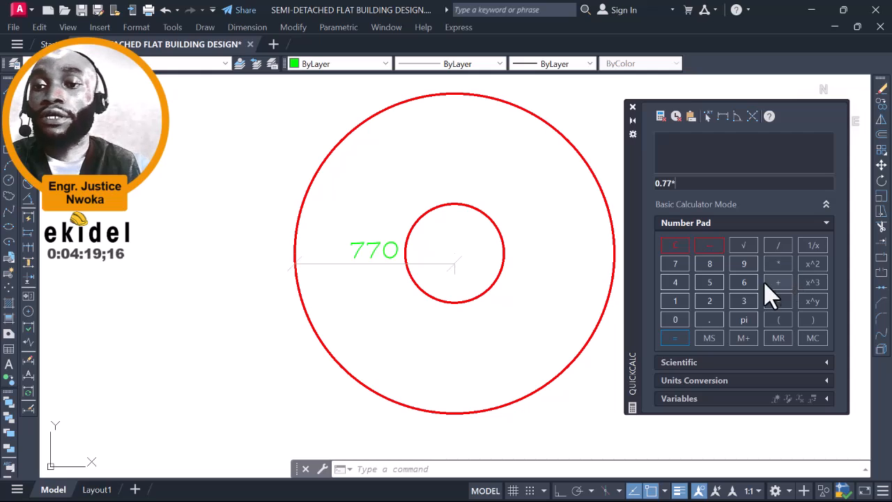
{"action": "left_click", "coordinate": [677, 322]}
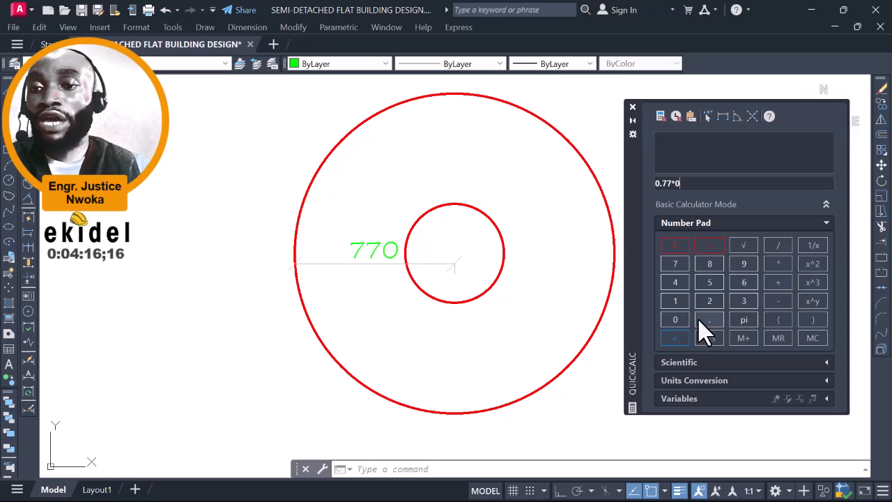
{"action": "left_click", "coordinate": [674, 265]}
{"action": "left_click", "coordinate": [674, 264]}
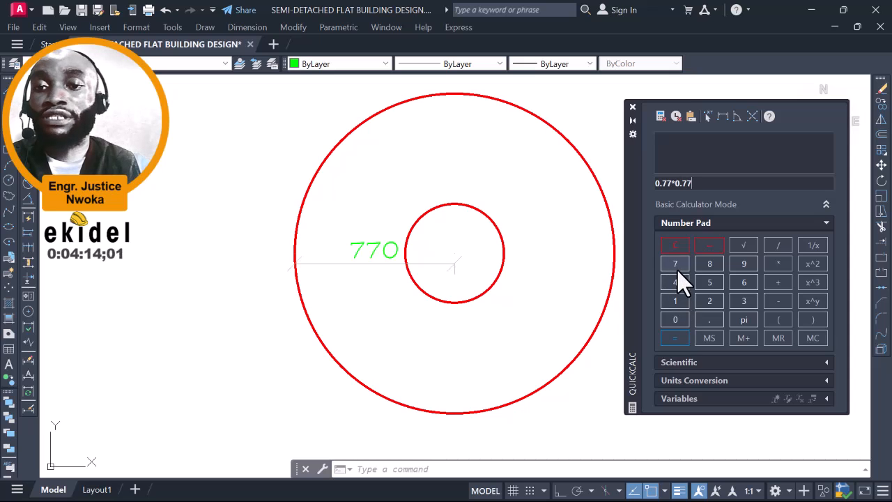
{"action": "left_click", "coordinate": [675, 338]}
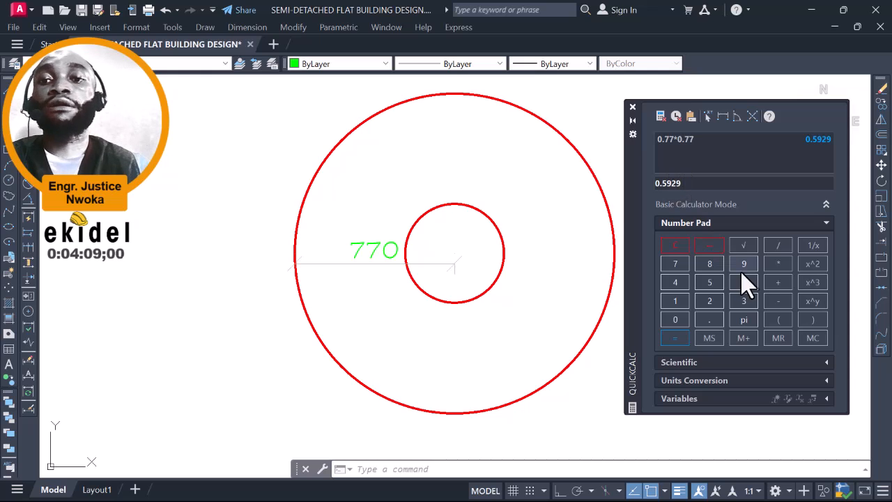
Step: Multiply the squared radius by 3.142 to calculate the tank's base area
{"action": "left_click", "coordinate": [780, 265]}
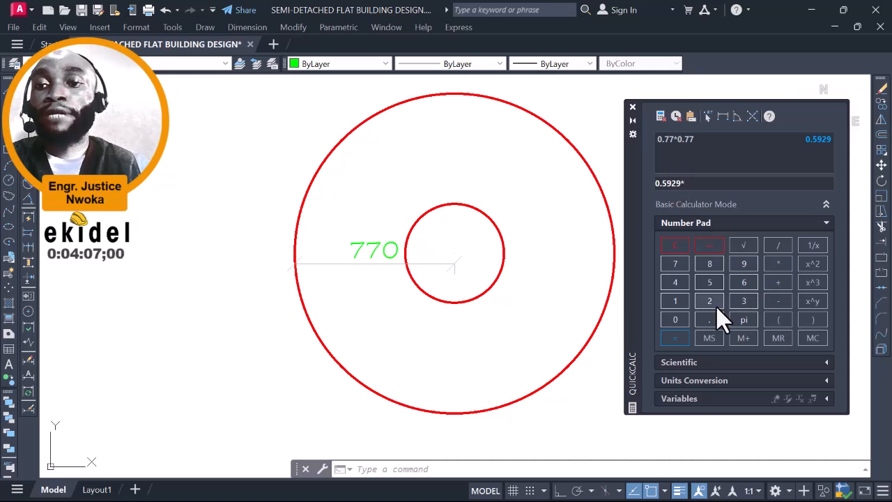
{"action": "left_click", "coordinate": [743, 304]}
{"action": "left_click", "coordinate": [709, 319]}
{"action": "left_click", "coordinate": [675, 300]}
{"action": "left_click", "coordinate": [676, 283]}
{"action": "left_click", "coordinate": [702, 303]}
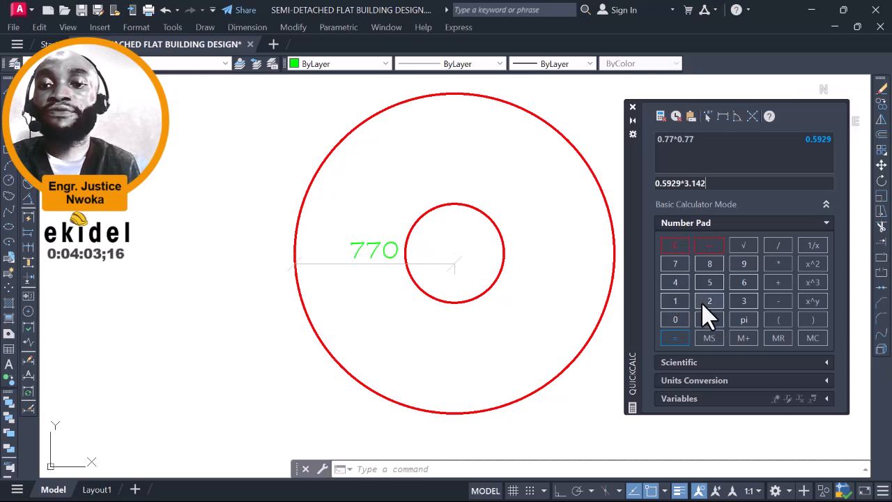
{"action": "left_click", "coordinate": [674, 338]}
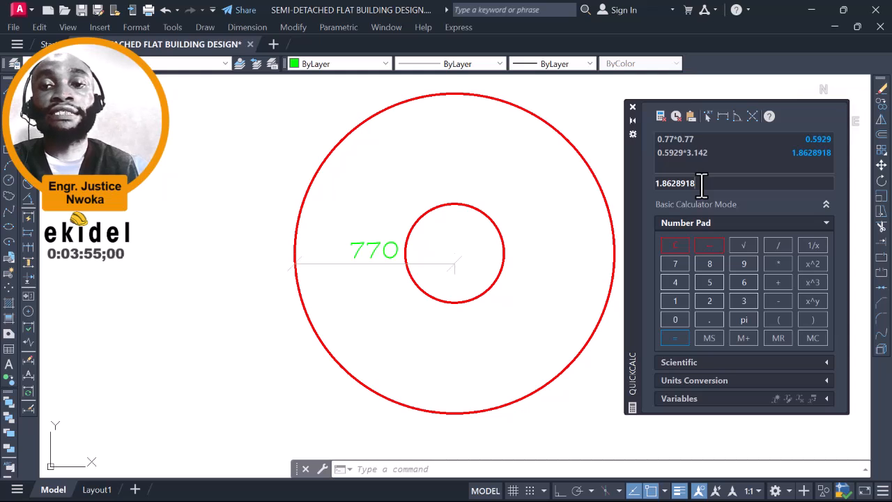
{"action": "left_click_drag", "start_coordinate": [701, 185], "coordinate": [655, 192]}
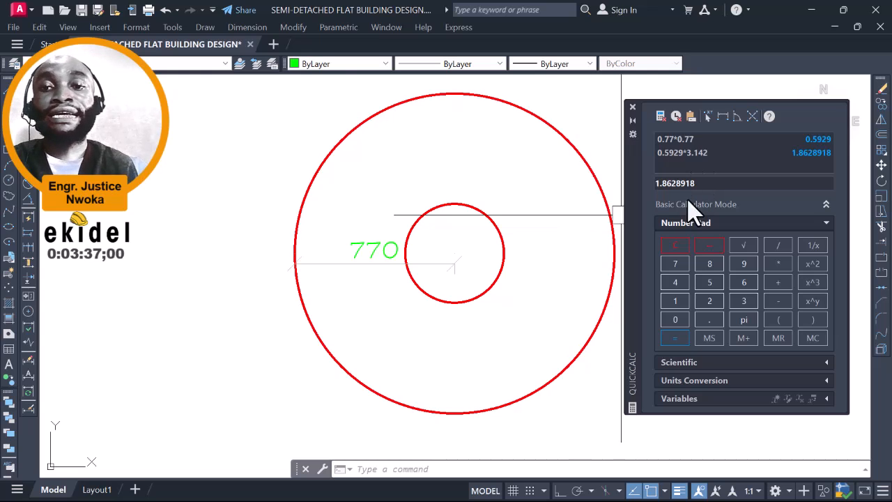
Step: Measure the water tank's height in cross-section A-A from the top of the supporting slab to the tank's top edge
{"action": "scroll", "coordinate": [361, 243], "scroll_direction": "down", "scroll_amount": 8}
{"action": "scroll", "coordinate": [382, 225], "scroll_direction": "down", "scroll_amount": 8}
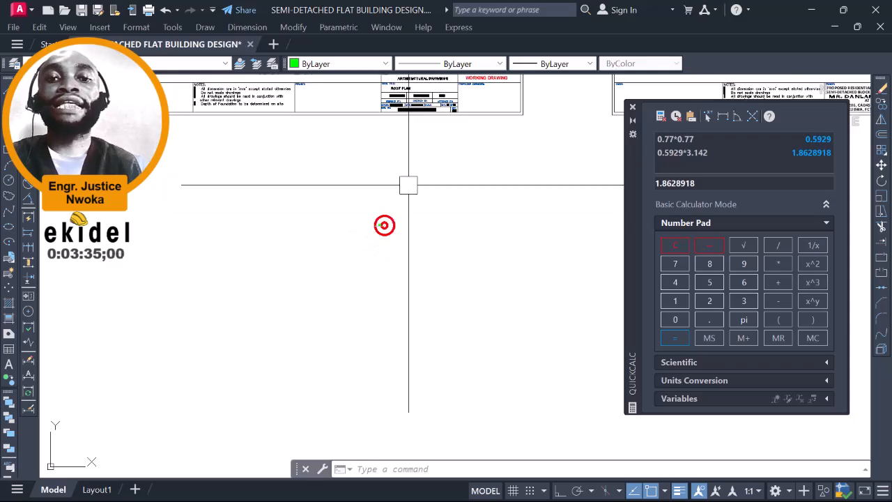
{"action": "scroll", "coordinate": [425, 262], "scroll_direction": "up", "scroll_amount": 12}
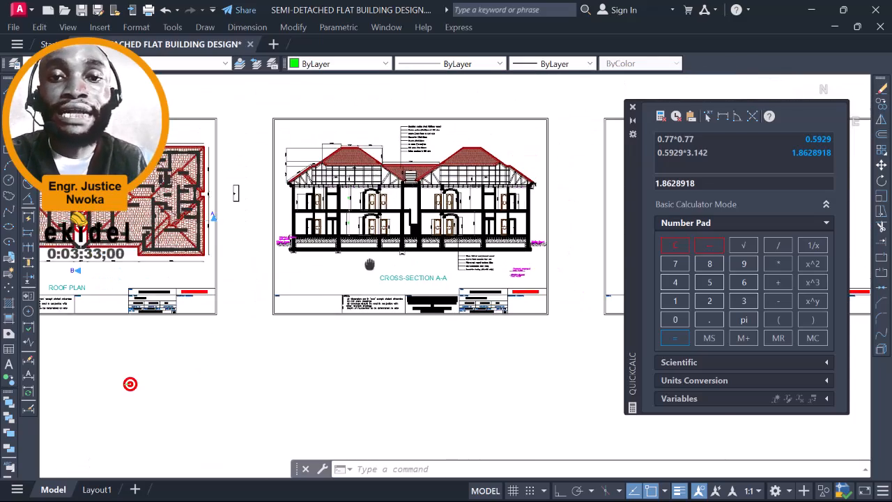
{"action": "scroll", "coordinate": [365, 207], "scroll_direction": "up", "scroll_amount": 5}
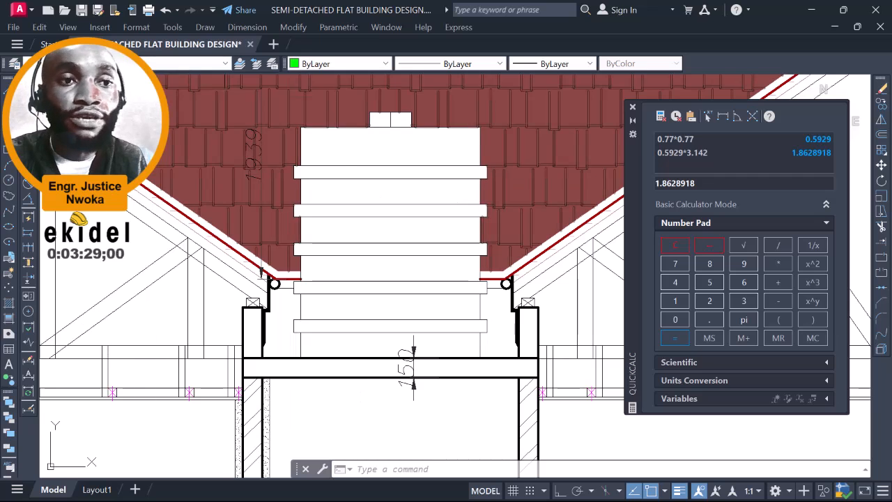
{"action": "key", "text": "Return"}
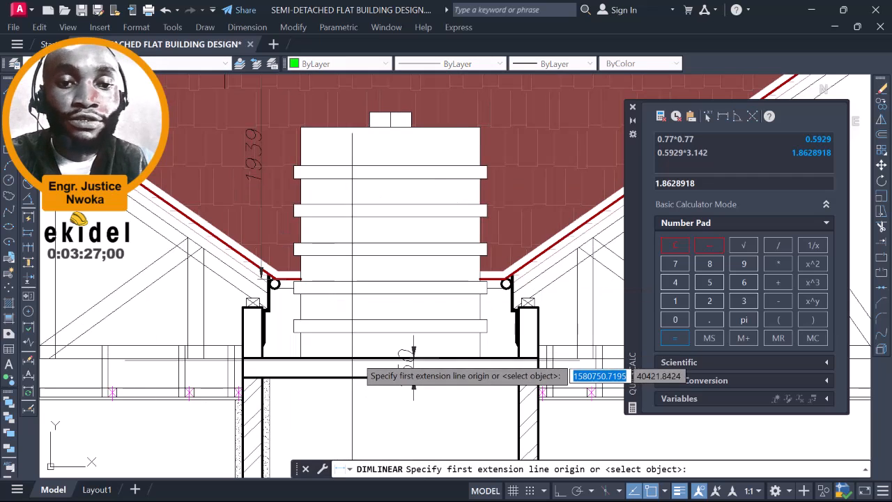
{"action": "left_click", "coordinate": [355, 357]}
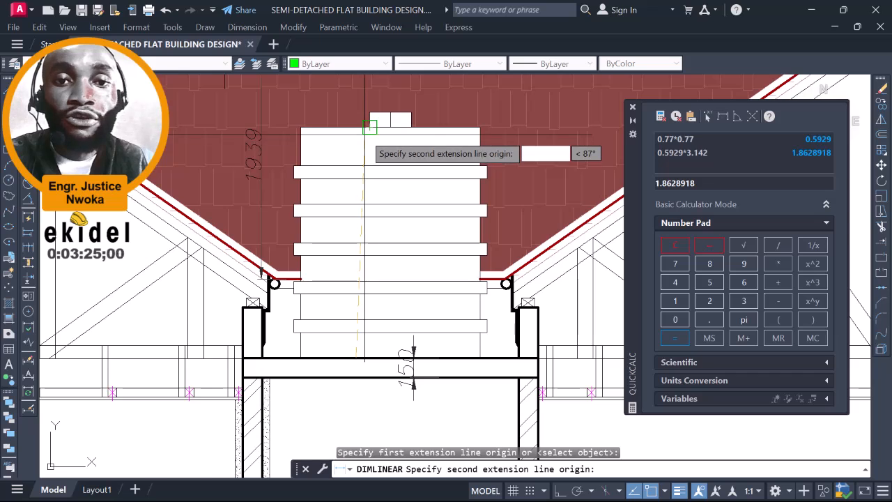
{"action": "scroll", "coordinate": [365, 132], "scroll_direction": "up", "scroll_amount": 2}
{"action": "left_click", "coordinate": [369, 123]}
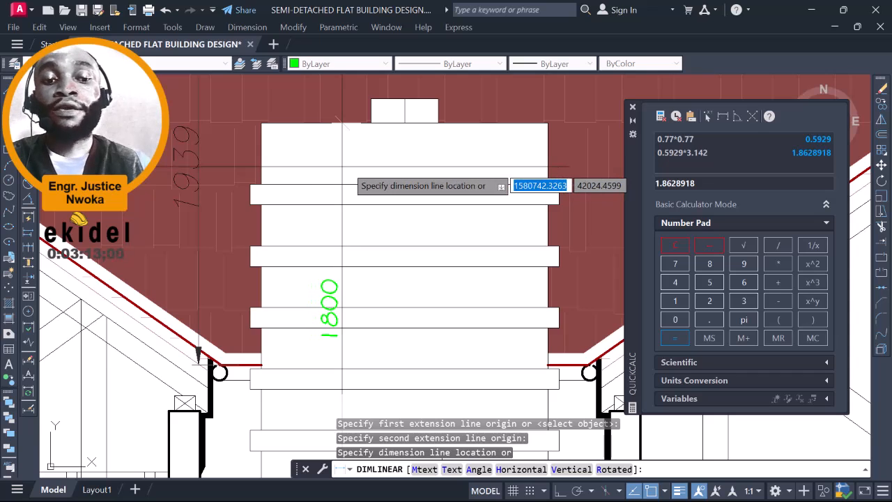
{"action": "key", "text": "Escape"}
{"action": "left_click", "coordinate": [778, 264]}
{"action": "left_click", "coordinate": [675, 301]}
{"action": "left_click", "coordinate": [708, 318]}
{"action": "left_click", "coordinate": [710, 263]}
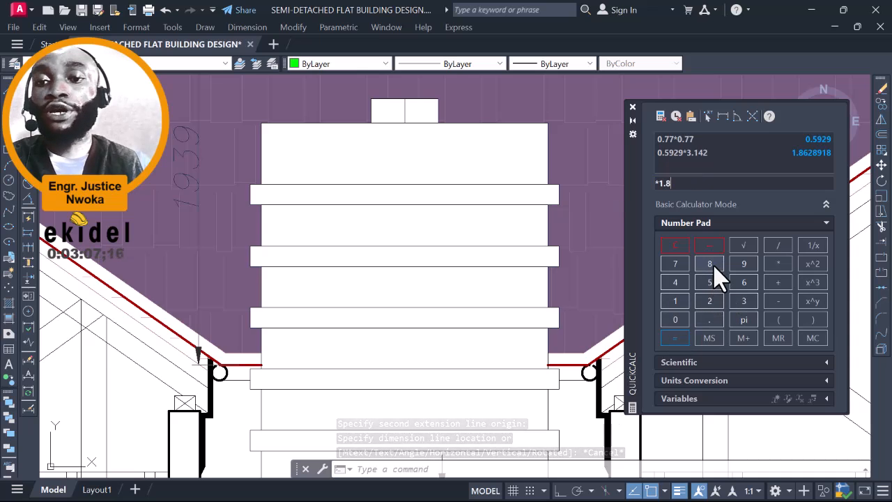
{"action": "left_click", "coordinate": [676, 338]}
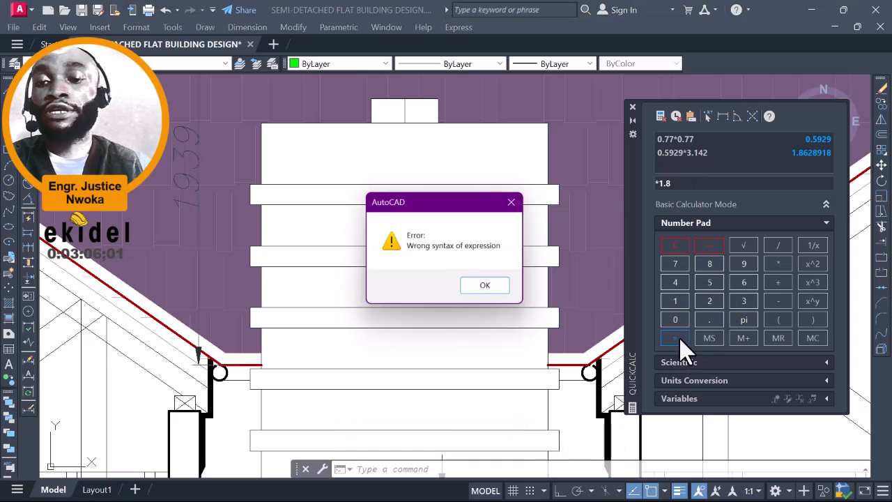
{"action": "left_click", "coordinate": [515, 203]}
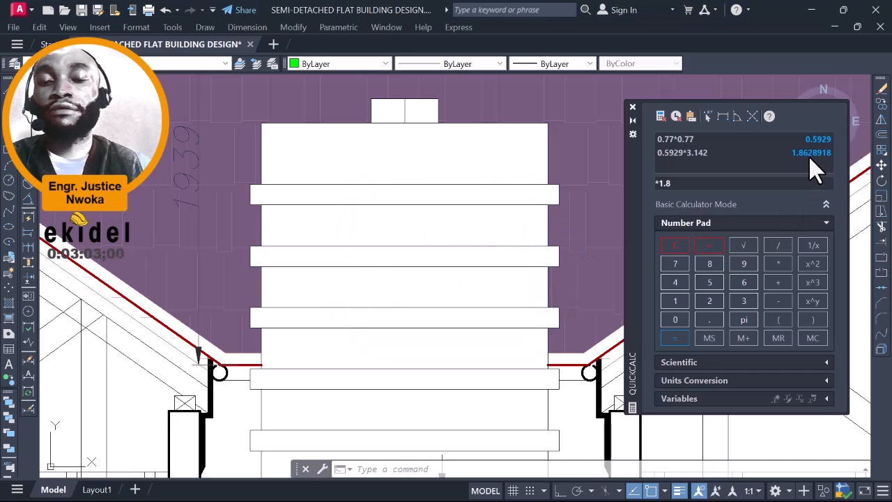
{"action": "left_click_drag", "start_coordinate": [677, 185], "coordinate": [657, 192]}
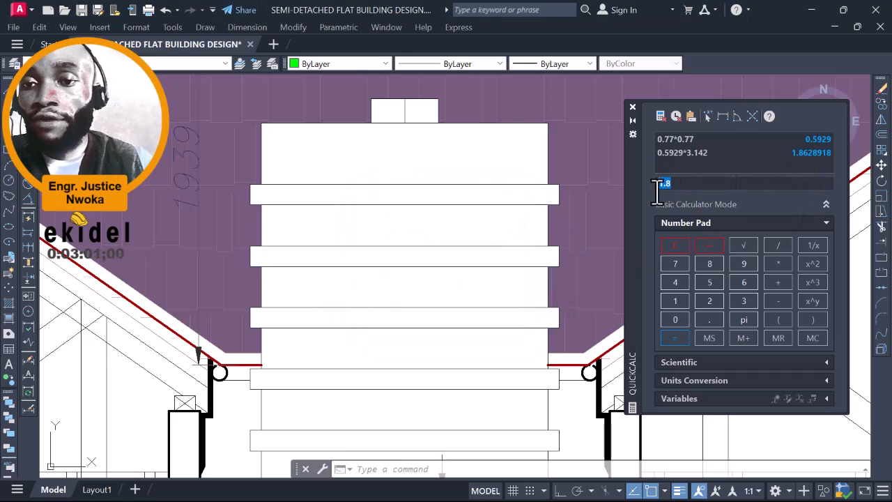
{"action": "key", "text": "BackSpace"}
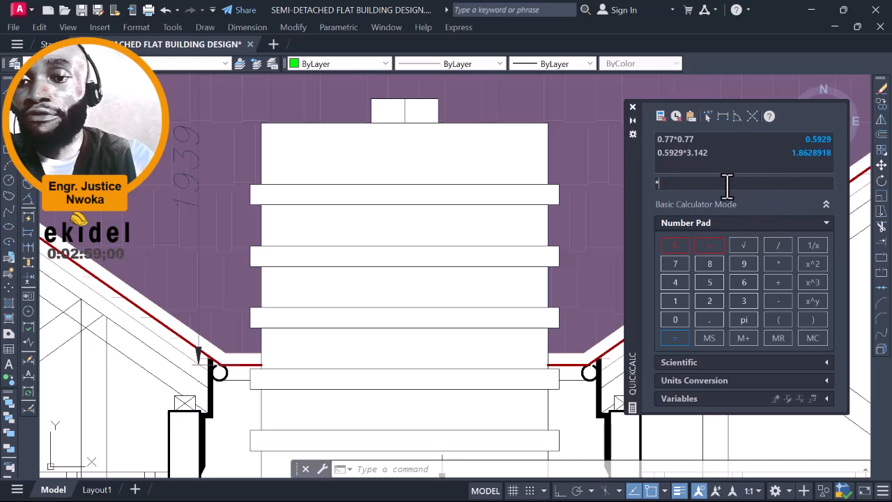
Step: Multiply the tank's base area of 1.8628918 by the 1.8 m height to calculate its volume
{"action": "left_click", "coordinate": [800, 153]}
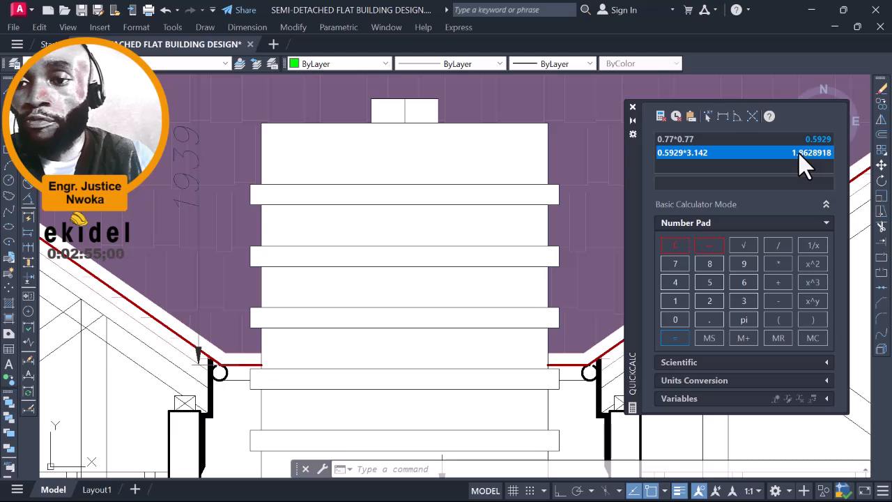
{"action": "double_click", "coordinate": [799, 154]}
{"action": "left_click", "coordinate": [779, 263]}
{"action": "left_click", "coordinate": [674, 300]}
{"action": "left_click", "coordinate": [709, 319]}
{"action": "left_click", "coordinate": [710, 268]}
{"action": "left_click", "coordinate": [686, 338]}
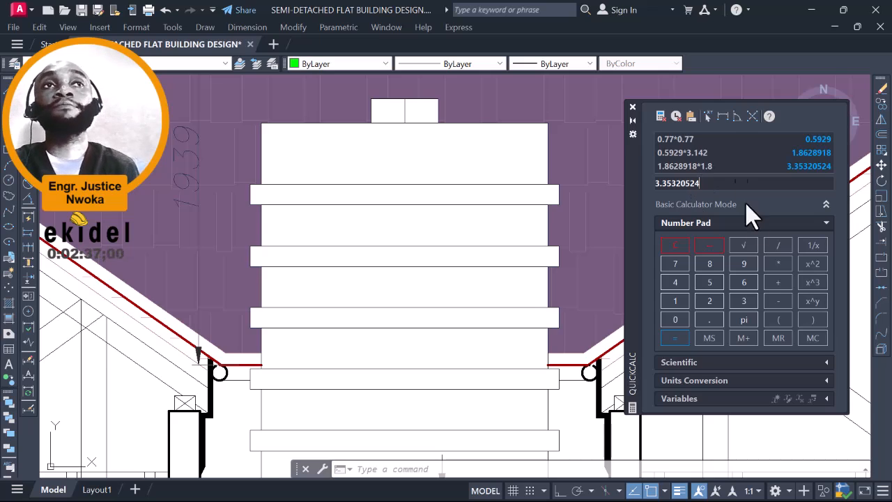
Step: Multiply the calculated tank volume by 10 to obtain the water load
{"action": "left_click", "coordinate": [779, 264]}
{"action": "left_click", "coordinate": [676, 302]}
{"action": "left_click", "coordinate": [674, 338]}
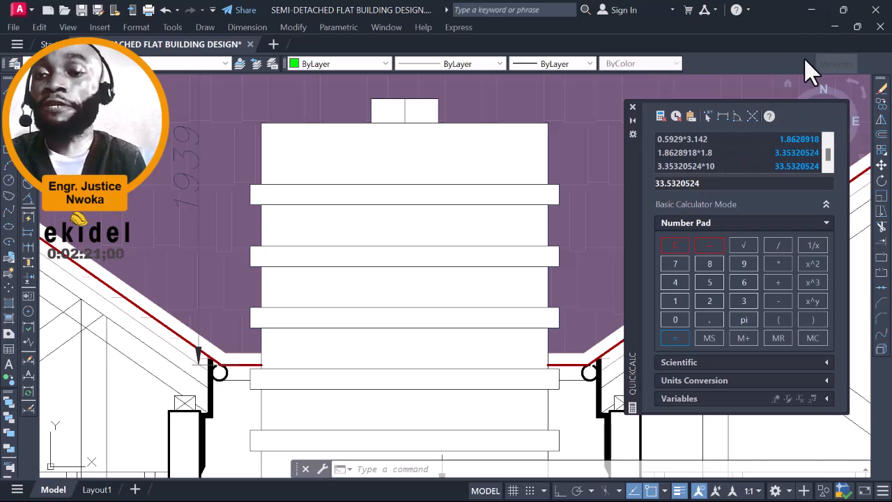
Step: Switch to ProtaStructure, set the slab's imposed load to 33.54 kN/m2 and insert slabs in the two stairwell bays on either side of beam 2B69
{"action": "left_click", "coordinate": [812, 10]}
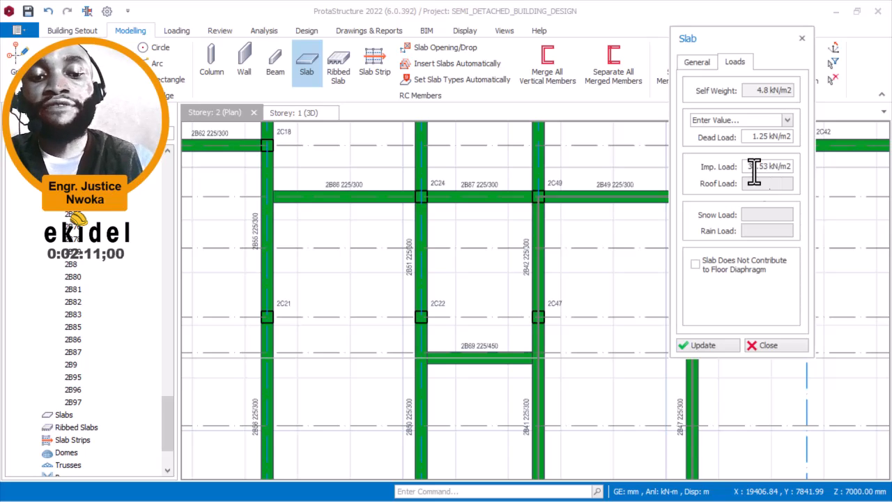
{"action": "key", "text": "BackSpace"}
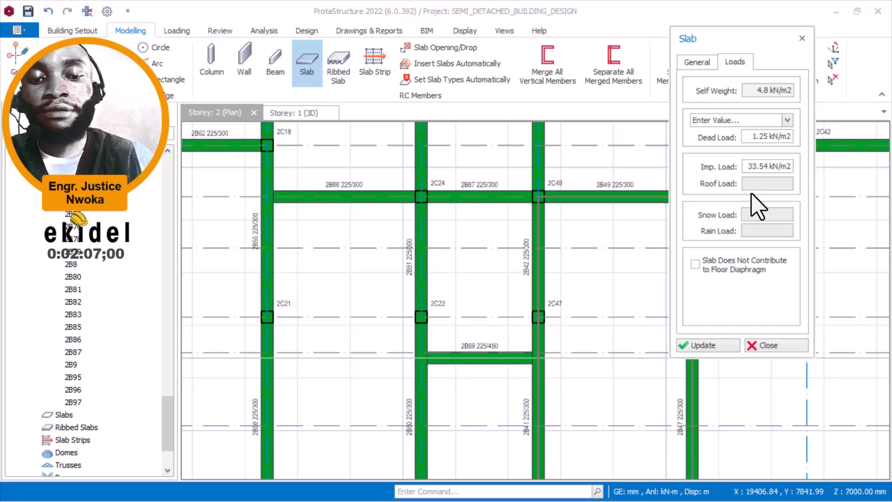
{"action": "scroll", "coordinate": [538, 269], "scroll_direction": "down", "scroll_amount": 3}
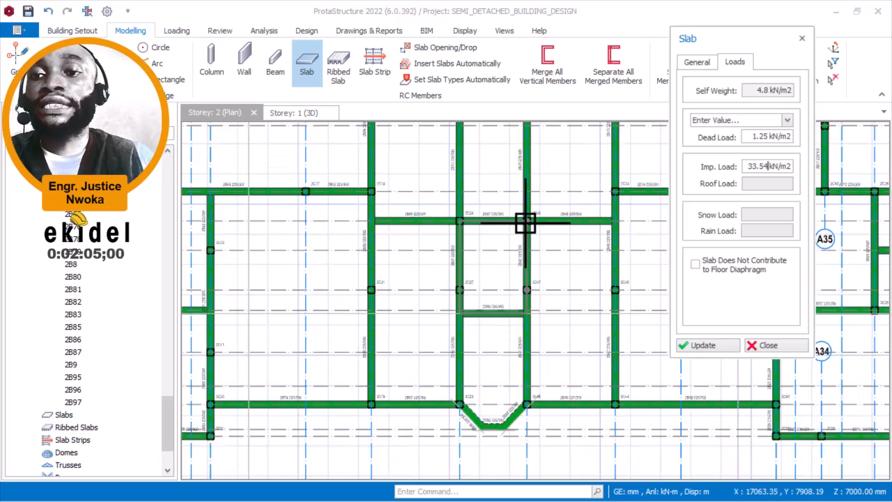
{"action": "scroll", "coordinate": [497, 334], "scroll_direction": "up", "scroll_amount": 2}
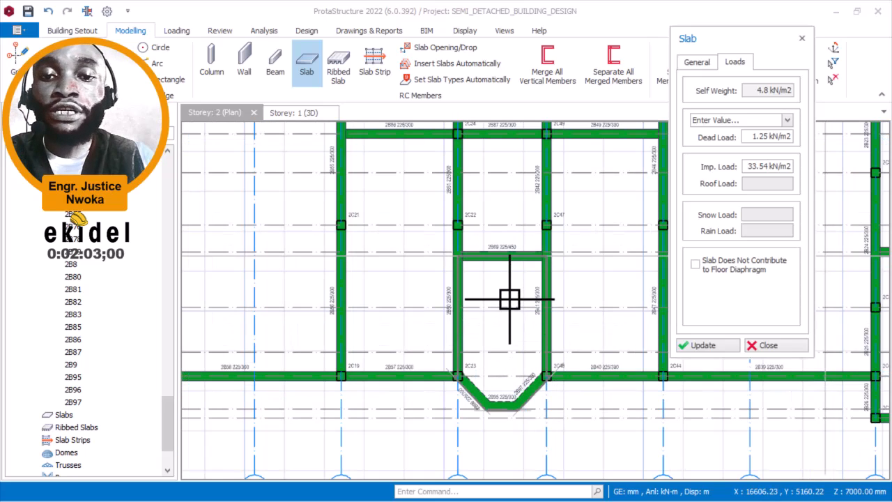
{"action": "left_click", "coordinate": [502, 162]}
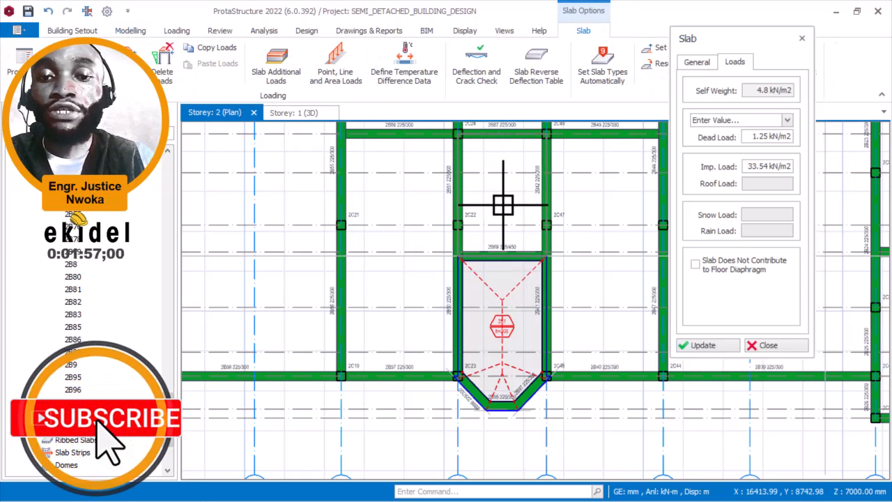
{"action": "key", "text": "Escape"}
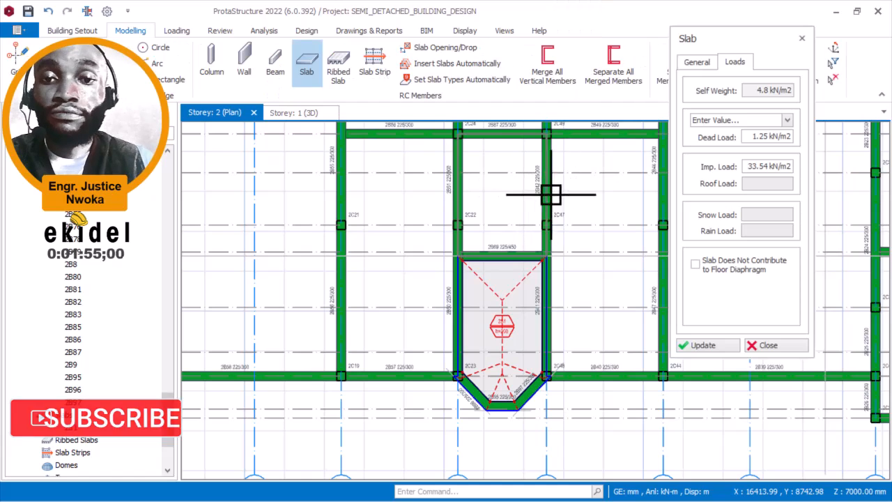
{"action": "left_click", "coordinate": [530, 184]}
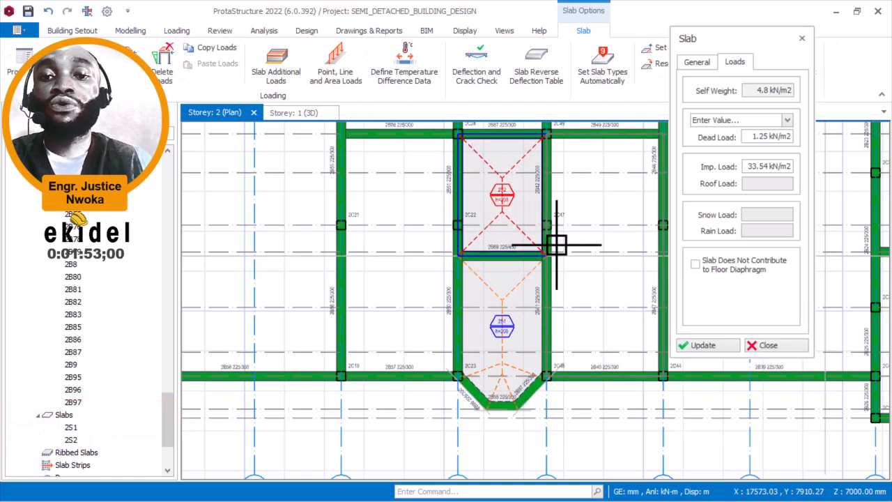
Step: Select the straight beams bounding the two new slabs: 2B42, 2B41, 2B69, 2B51 and 2B50
{"action": "middle_click_drag", "start_coordinate": [562, 164], "coordinate": [541, 183]}
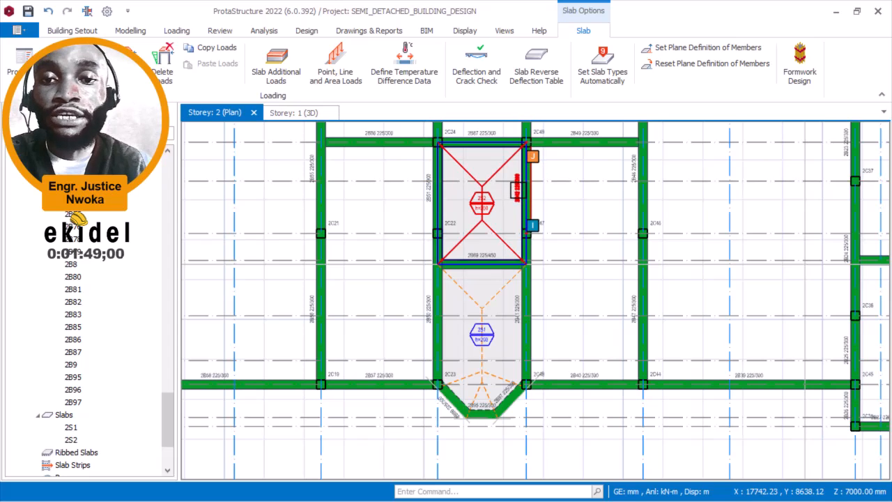
{"action": "scroll", "coordinate": [526, 184], "scroll_direction": "up", "scroll_amount": 2}
{"action": "left_click", "coordinate": [526, 184]}
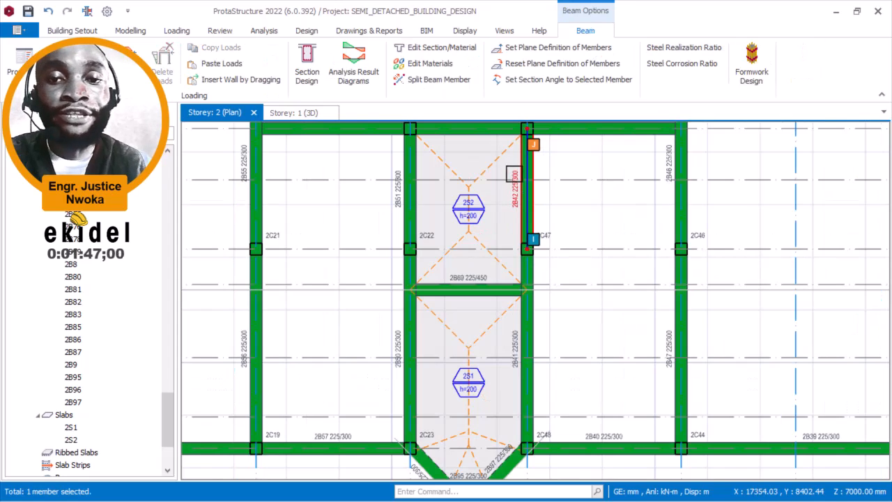
{"action": "scroll", "coordinate": [529, 171], "scroll_direction": "up", "scroll_amount": 4}
{"action": "scroll", "coordinate": [532, 352], "scroll_direction": "down", "scroll_amount": 3}
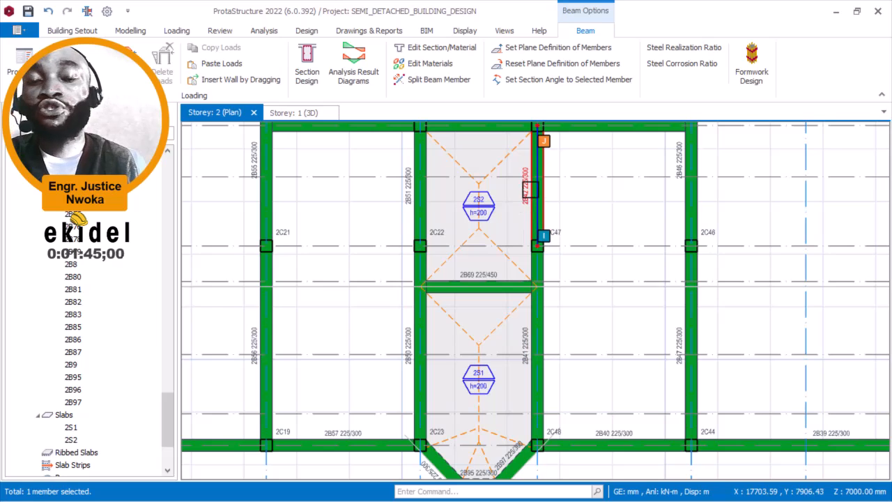
{"action": "scroll", "coordinate": [531, 189], "scroll_direction": "up", "scroll_amount": 1}
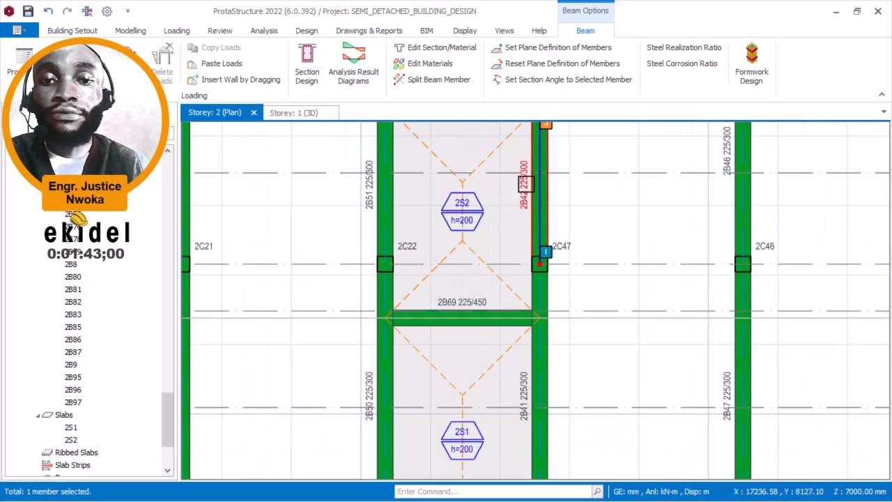
{"action": "scroll", "coordinate": [536, 184], "scroll_direction": "down", "scroll_amount": 3}
{"action": "scroll", "coordinate": [548, 225], "scroll_direction": "up", "scroll_amount": 3}
{"action": "left_click", "coordinate": [545, 237], "text": "ctrl"}
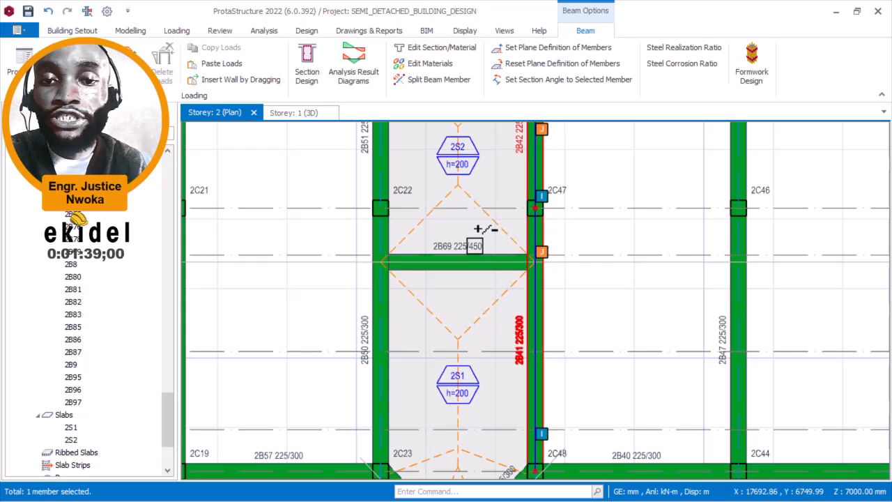
{"action": "left_click", "coordinate": [473, 245], "text": "ctrl"}
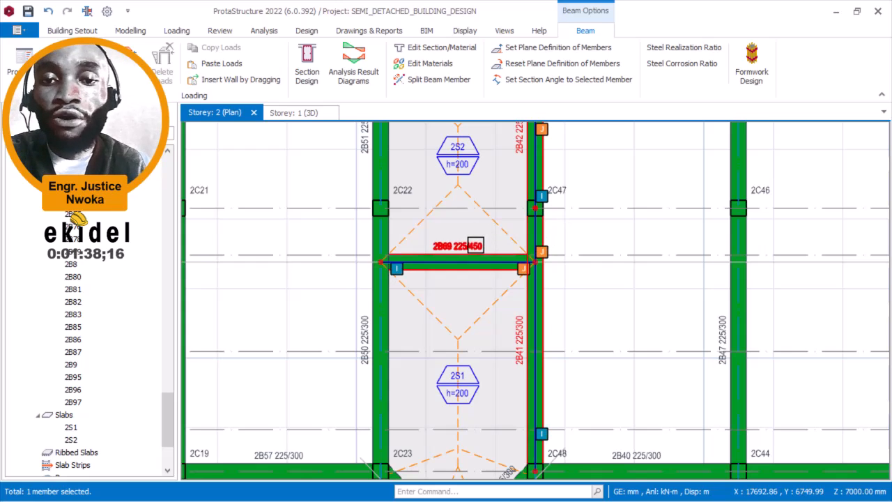
{"action": "left_click", "coordinate": [364, 132], "text": "ctrl"}
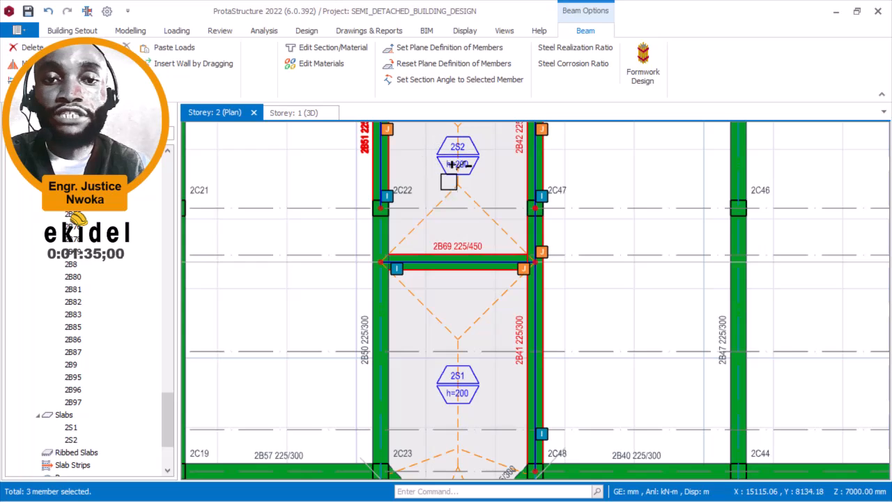
{"action": "scroll", "coordinate": [441, 252], "scroll_direction": "down", "scroll_amount": 2}
{"action": "scroll", "coordinate": [386, 296], "scroll_direction": "up", "scroll_amount": 2}
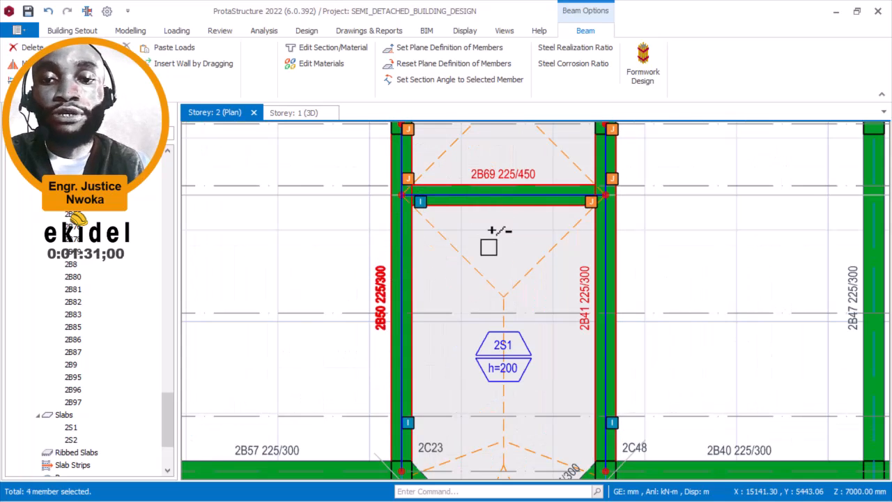
Step: Add the three bay-front beams 2B96, 2B95 and 2B97 to the beam selection
{"action": "scroll", "coordinate": [487, 232], "scroll_direction": "down", "scroll_amount": 1}
{"action": "middle_click_drag", "start_coordinate": [479, 294], "coordinate": [461, 214]}
{"action": "scroll", "coordinate": [433, 354], "scroll_direction": "up", "scroll_amount": 2}
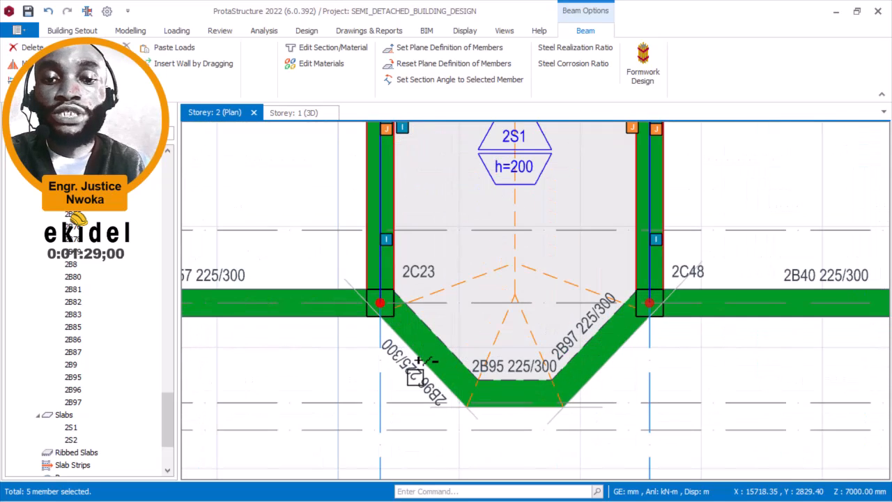
{"action": "mouse_move", "coordinate": [416, 366]}
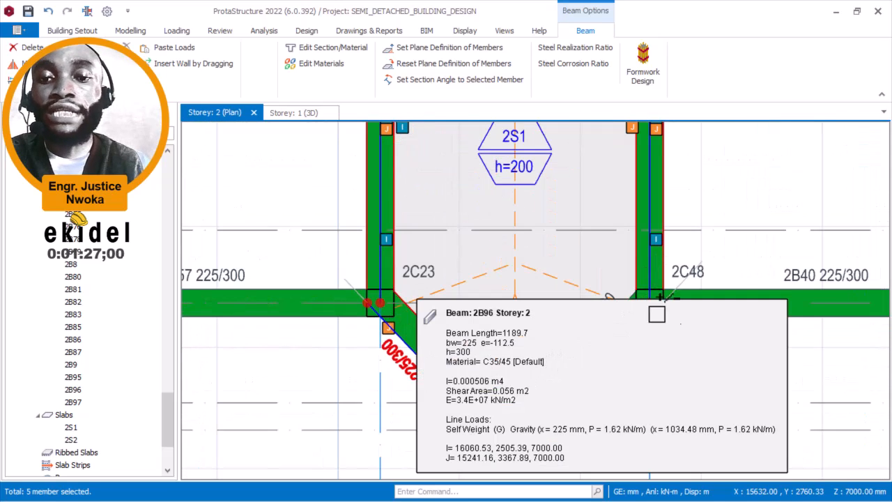
{"action": "scroll", "coordinate": [653, 312], "scroll_direction": "down", "scroll_amount": 1}
{"action": "scroll", "coordinate": [660, 315], "scroll_direction": "up", "scroll_amount": 2}
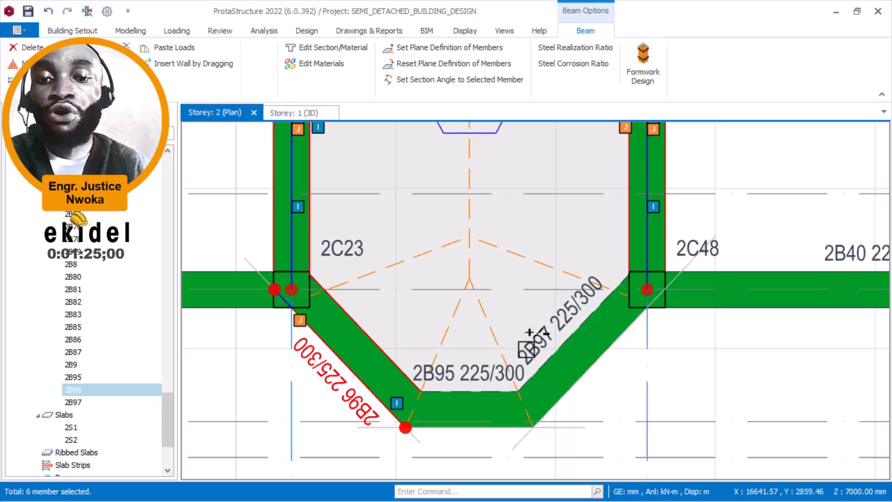
{"action": "left_click", "coordinate": [542, 340]}
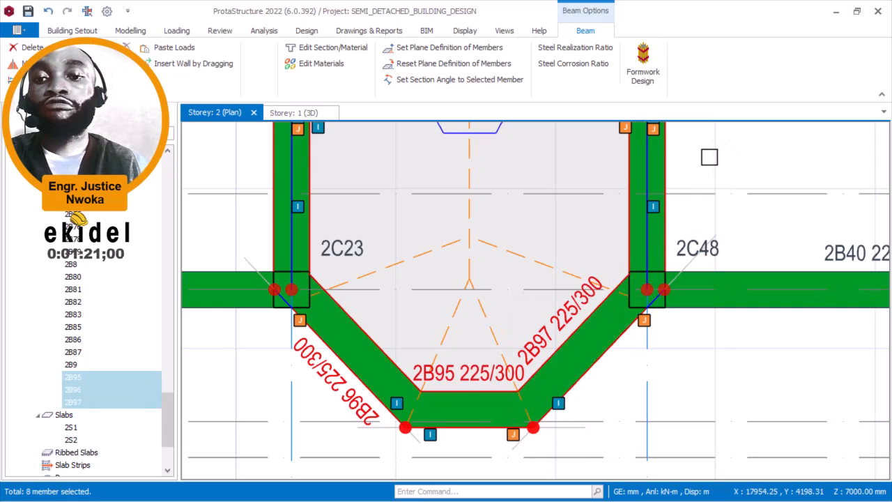
Step: Set the depth h of all the selected beams around the tank slabs to 600 mm in the section table
{"action": "right_click", "coordinate": [709, 157]}
{"action": "left_click", "coordinate": [773, 104]}
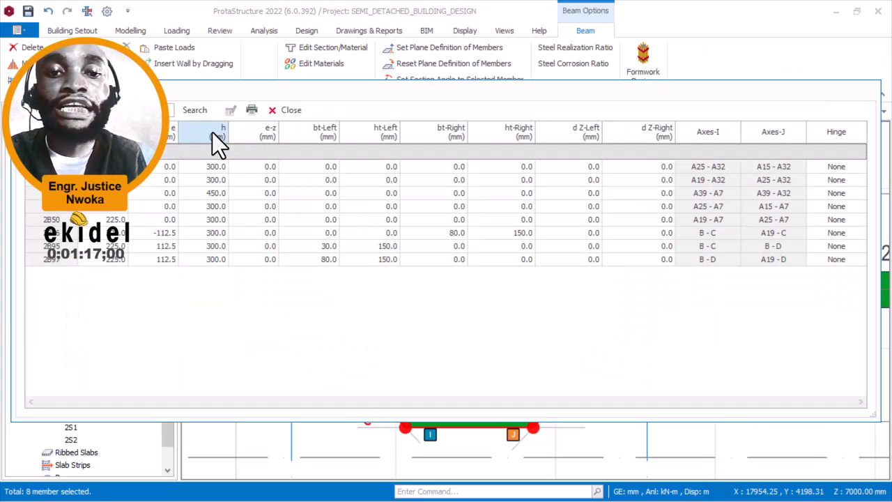
{"action": "left_click", "coordinate": [211, 133]}
{"action": "left_click", "coordinate": [232, 111]}
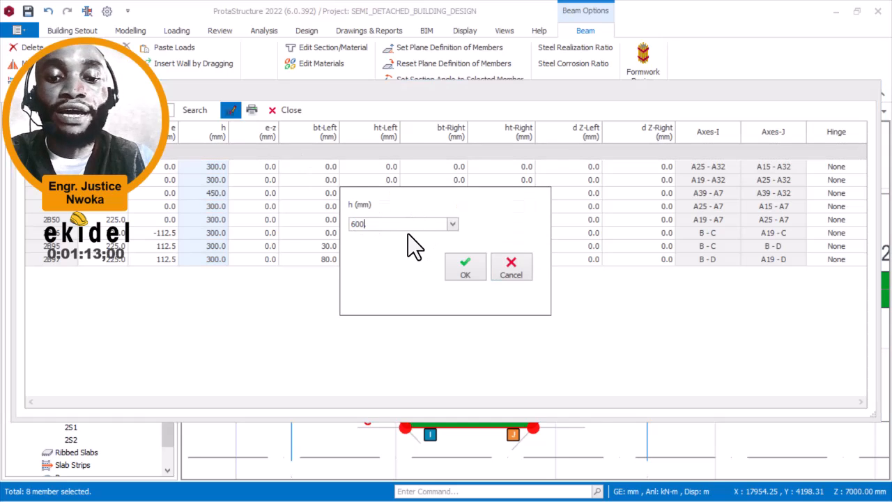
{"action": "left_click", "coordinate": [454, 265]}
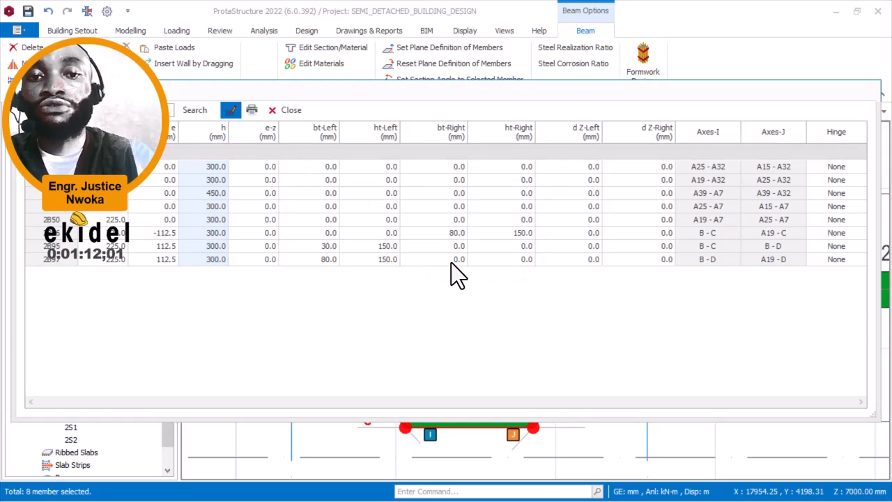
{"action": "left_click", "coordinate": [289, 110]}
{"action": "scroll", "coordinate": [497, 304], "scroll_direction": "down", "scroll_amount": 2}
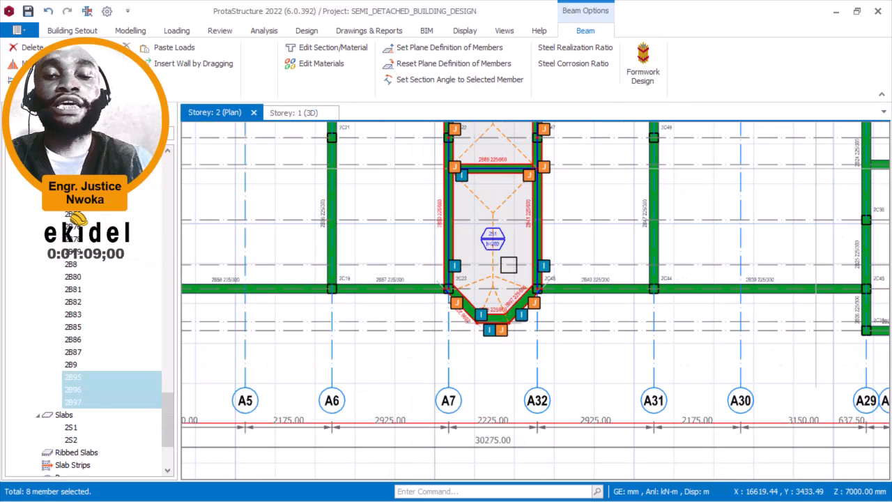
{"action": "middle_click_drag", "start_coordinate": [517, 298], "coordinate": [524, 356]}
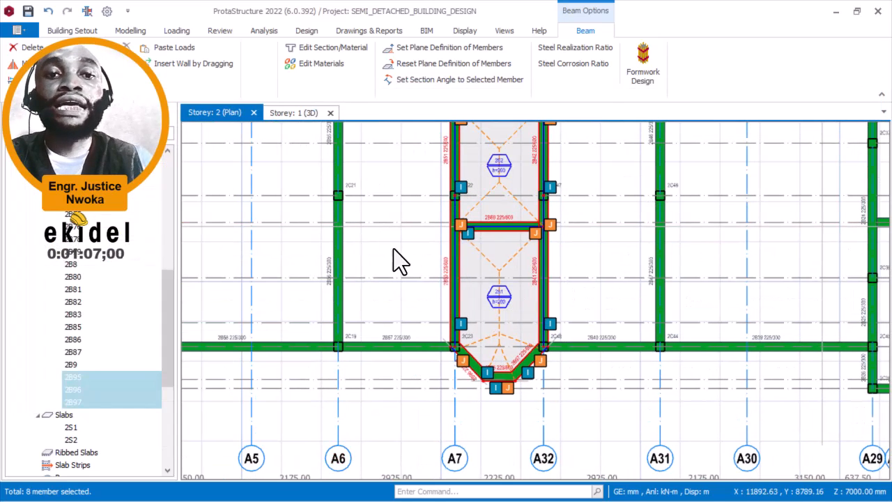
{"action": "key", "text": "Escape"}
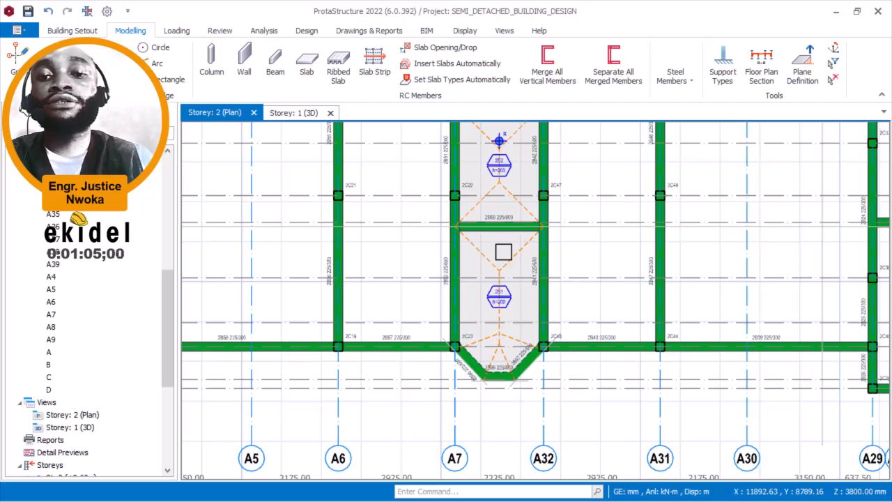
Step: Examine the new stairwell slabs and their supporting beams in the Storey 1 3D view
{"action": "key", "text": "ctrl+Tab"}
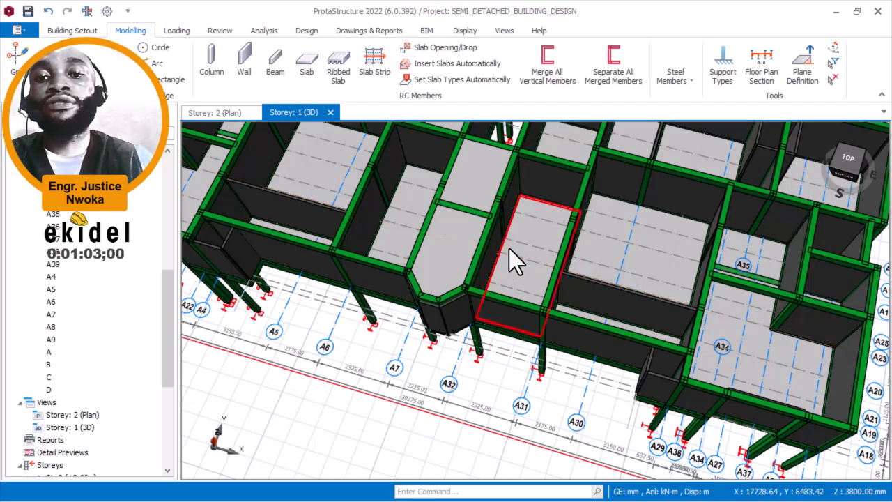
{"action": "scroll", "coordinate": [486, 243], "scroll_direction": "up", "scroll_amount": 3}
{"action": "mouse_move", "coordinate": [486, 245]}
{"action": "middle_mouse_down"}
{"action": "mouse_move", "coordinate": [454, 219]}
{"action": "mouse_move", "coordinate": [474, 189]}
{"action": "mouse_move", "coordinate": [509, 179]}
{"action": "mouse_move", "coordinate": [475, 189]}
{"action": "middle_mouse_up"}
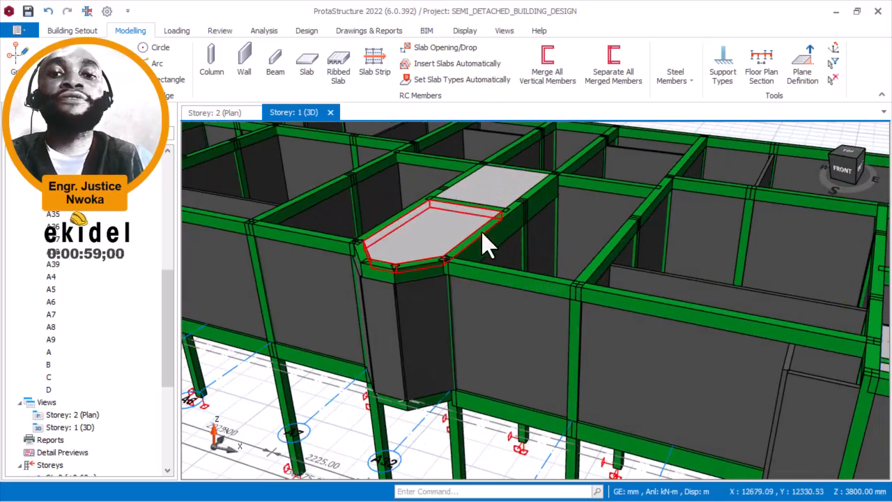
Step: Examine the complete Storey 1 3D model from the front, the sides and above, including its beams, wall panels and stairwell slabs
{"action": "scroll", "coordinate": [508, 232], "scroll_direction": "down", "scroll_amount": 5}
{"action": "mouse_move", "coordinate": [540, 245]}
{"action": "middle_mouse_down"}
{"action": "mouse_move", "coordinate": [492, 225]}
{"action": "mouse_move", "coordinate": [538, 205]}
{"action": "mouse_move", "coordinate": [494, 223]}
{"action": "middle_mouse_up"}
{"action": "scroll", "coordinate": [471, 242], "scroll_direction": "up", "scroll_amount": 3}
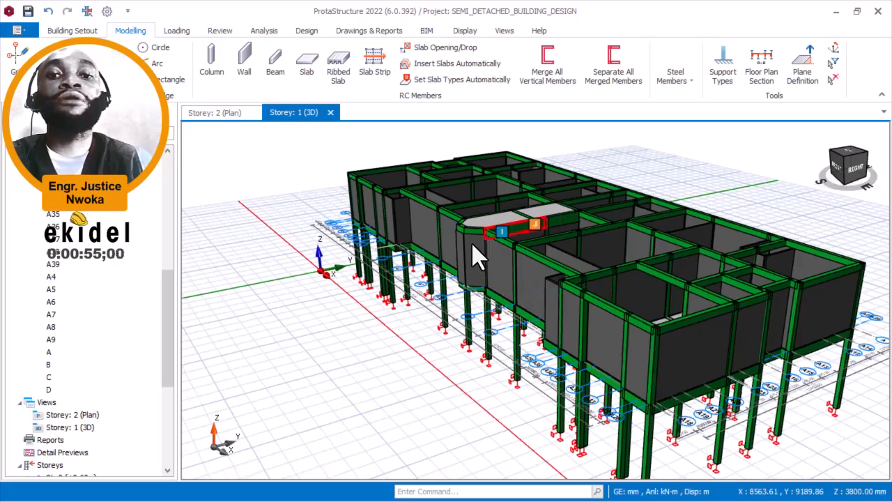
{"action": "middle_click_drag", "start_coordinate": [462, 276], "coordinate": [481, 273]}
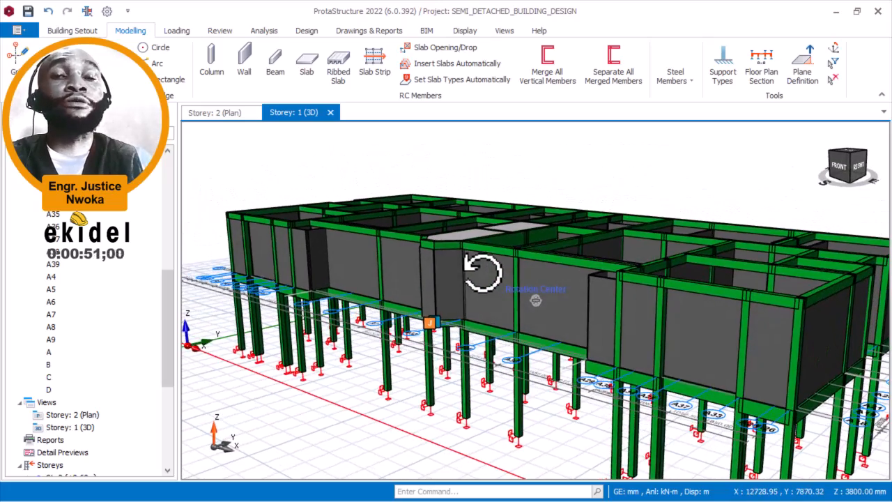
{"action": "middle_click_drag", "start_coordinate": [534, 265], "coordinate": [528, 227]}
{"action": "middle_click_drag", "start_coordinate": [499, 272], "coordinate": [587, 229]}
{"action": "left_click", "coordinate": [867, 68]}
{"action": "left_click", "coordinate": [871, 59]}
{"action": "scroll", "coordinate": [352, 239], "scroll_direction": "up", "scroll_amount": 2}
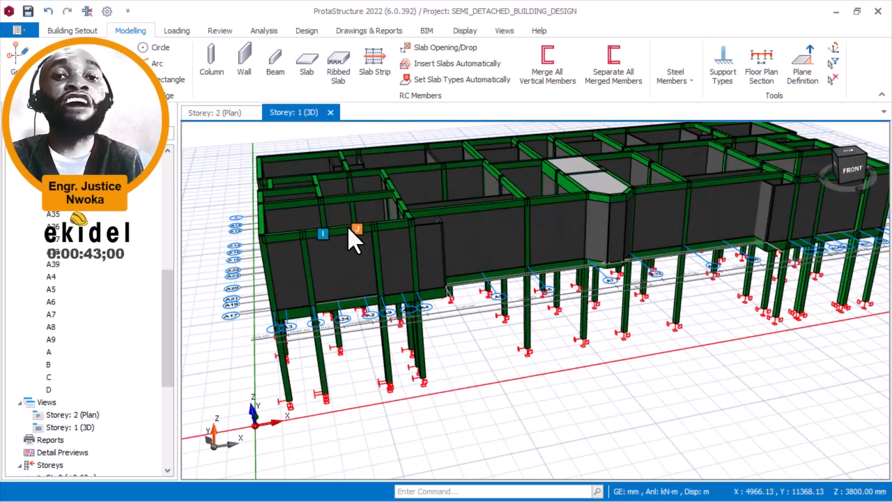
{"action": "scroll", "coordinate": [408, 254], "scroll_direction": "up", "scroll_amount": 2}
{"action": "middle_click_drag", "start_coordinate": [394, 249], "coordinate": [382, 272]}
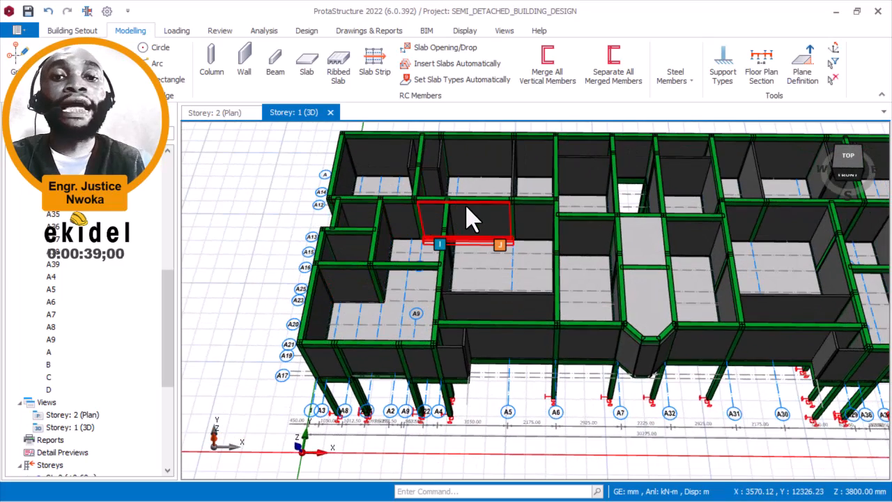
{"action": "mouse_move", "coordinate": [474, 210]}
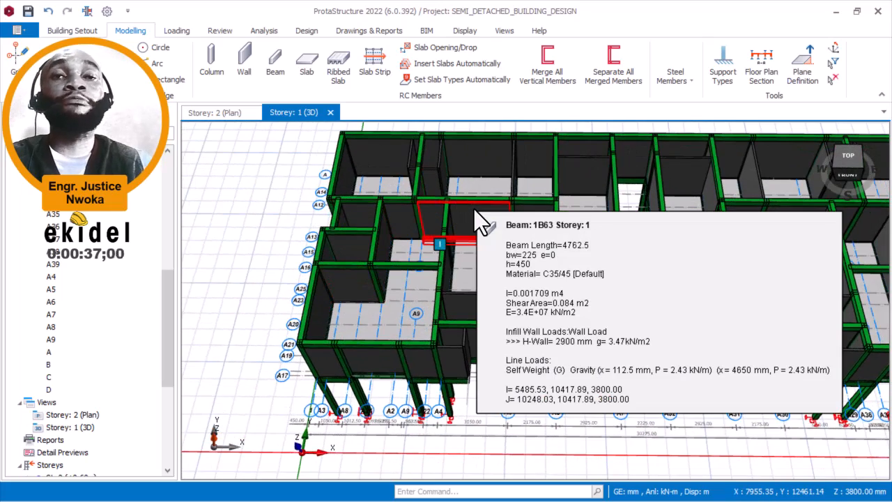
{"action": "scroll", "coordinate": [471, 205], "scroll_direction": "down", "scroll_amount": 3}
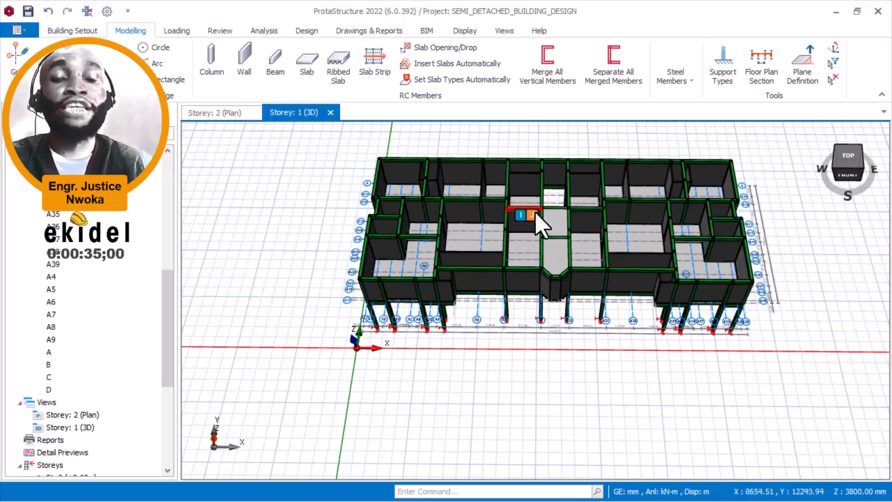
{"action": "mouse_move", "coordinate": [552, 217]}
{"action": "middle_click_drag", "start_coordinate": [552, 217], "coordinate": [466, 175]}
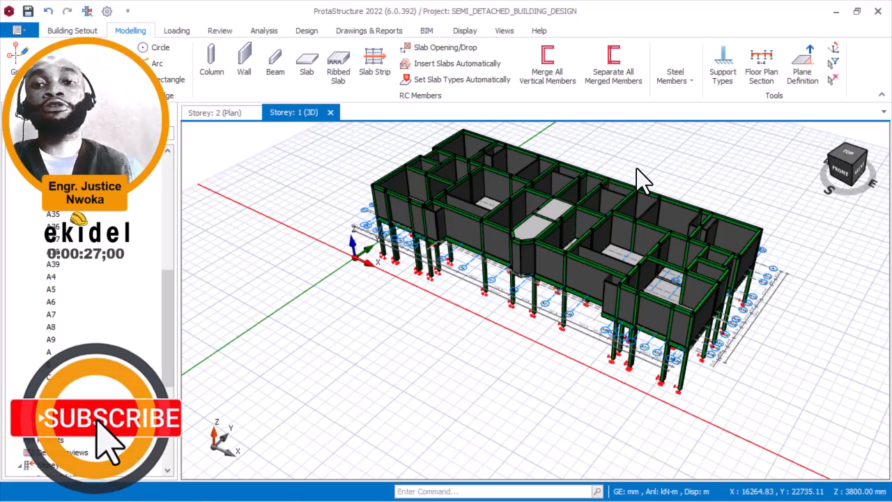
{"action": "scroll", "coordinate": [620, 163], "scroll_direction": "up", "scroll_amount": 3}
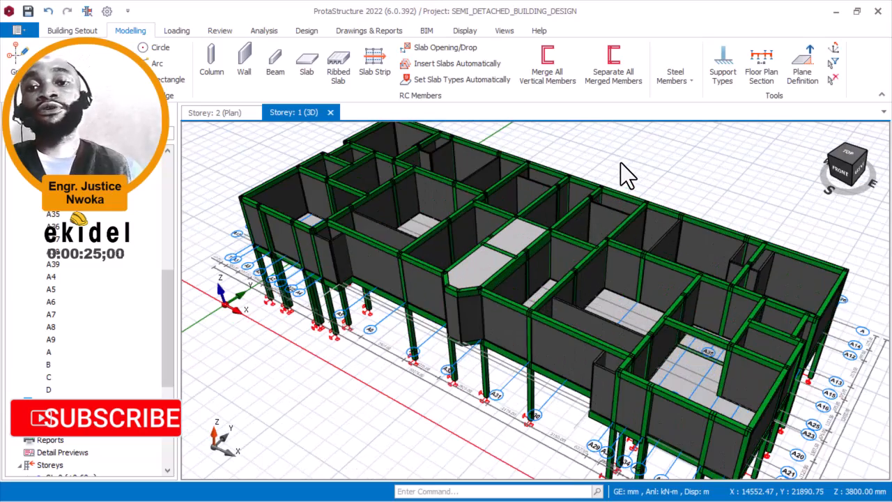
{"action": "mouse_move", "coordinate": [613, 174]}
{"action": "middle_mouse_down"}
{"action": "mouse_move", "coordinate": [583, 144]}
{"action": "mouse_move", "coordinate": [635, 139]}
{"action": "middle_mouse_up"}
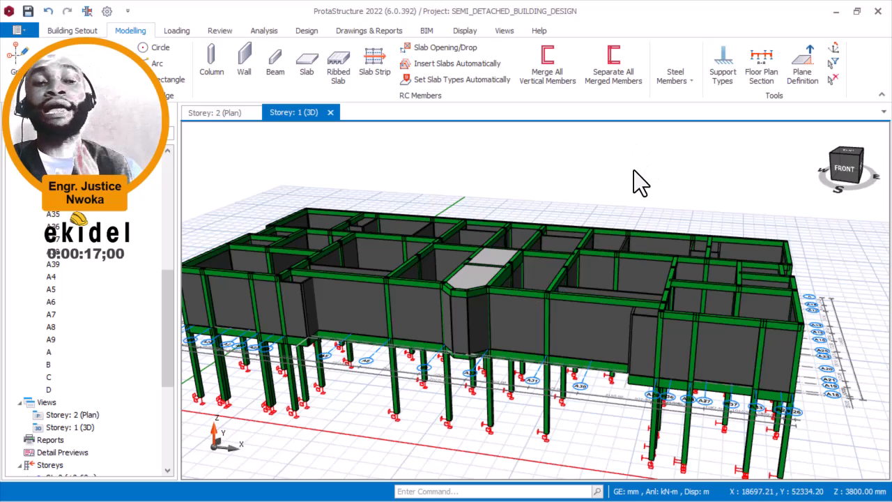
{"action": "mouse_move", "coordinate": [594, 212]}
{"action": "middle_mouse_down"}
{"action": "mouse_move", "coordinate": [541, 191]}
{"action": "mouse_move", "coordinate": [462, 216]}
{"action": "middle_mouse_up"}
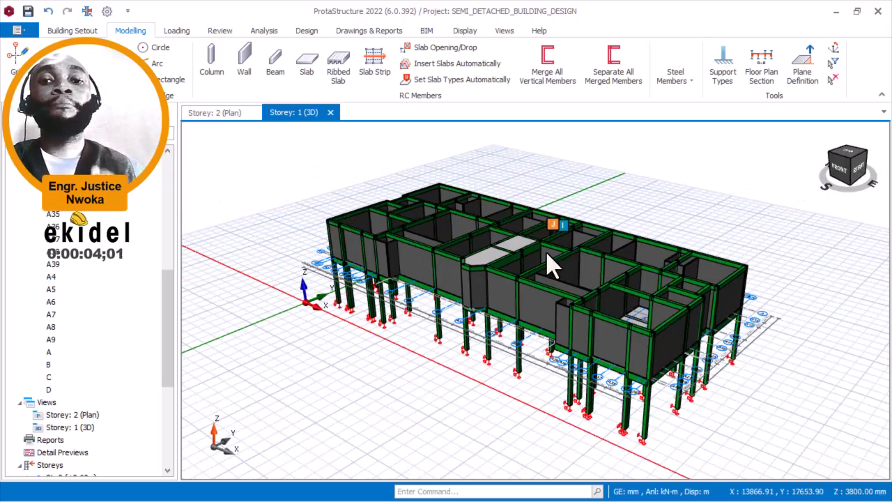
{"action": "scroll", "coordinate": [505, 335], "scroll_direction": "up", "scroll_amount": 2}
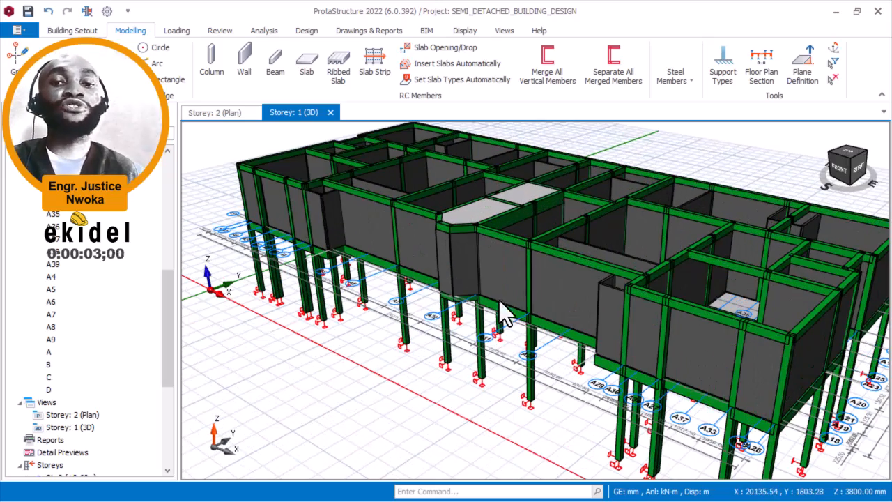
{"action": "scroll", "coordinate": [510, 260], "scroll_direction": "down", "scroll_amount": 3}
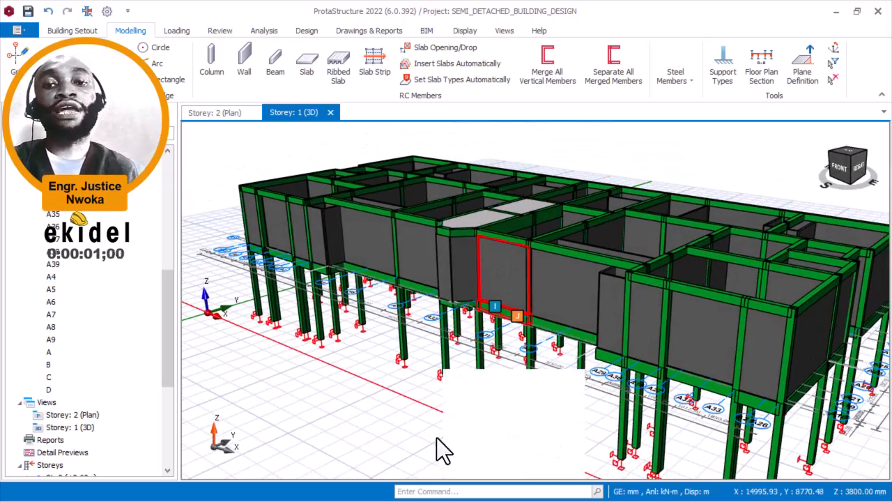